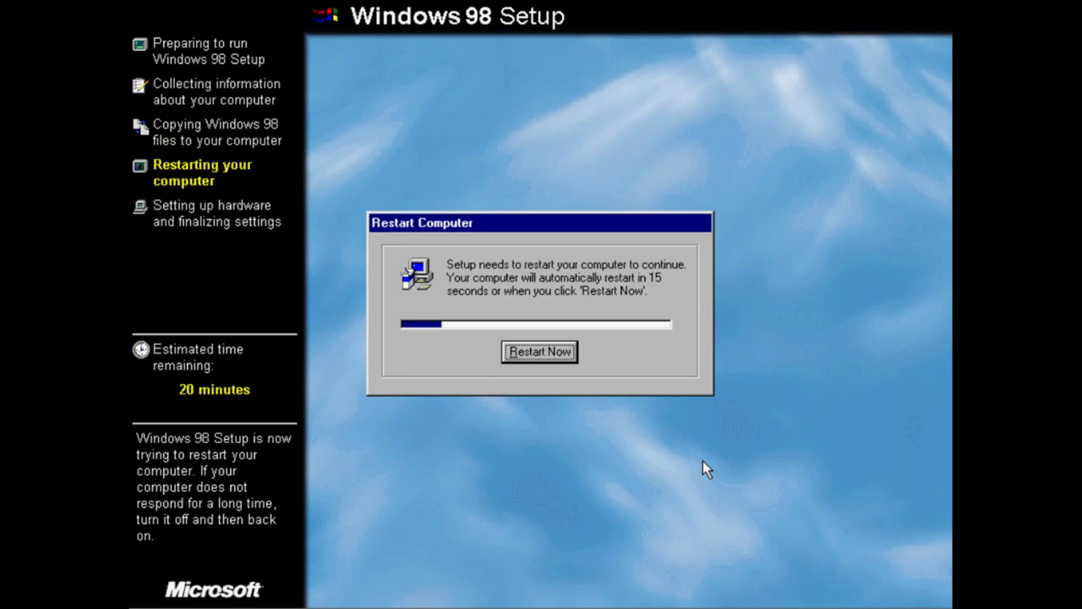
# Restart the computer immediately instead of waiting for the setup countdown
pyautogui.press('Return')
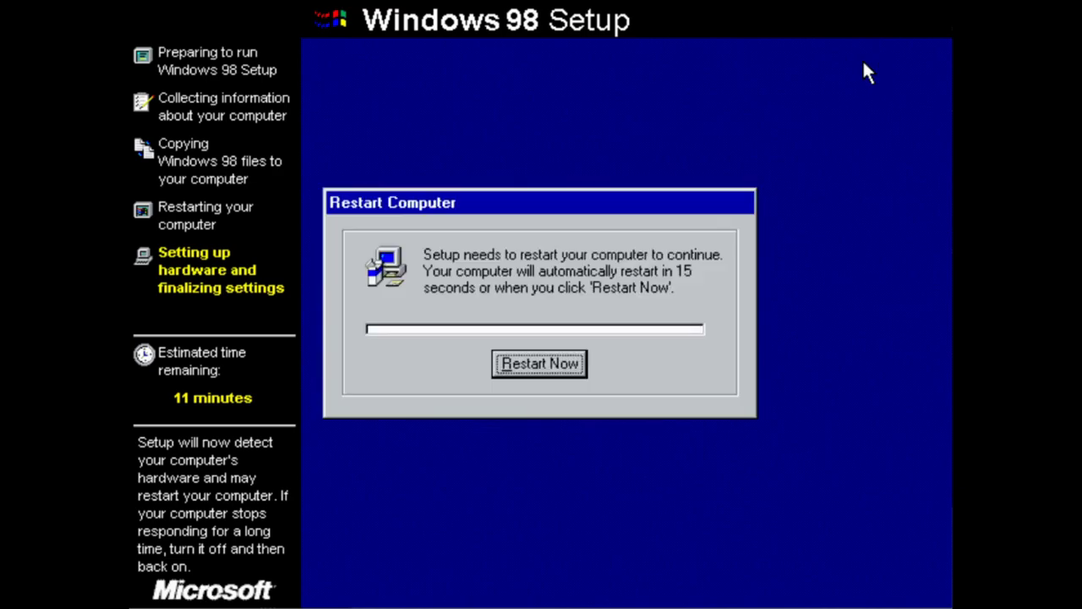
# Choose Restart Now at both Restart Computer prompts after system configuration
pyautogui.press('Return')
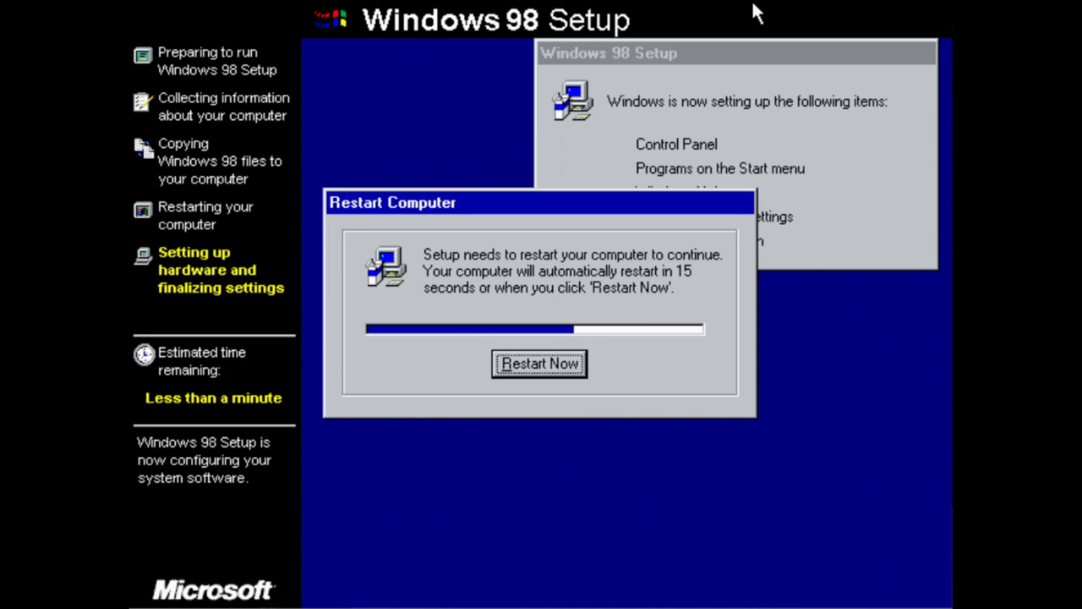
pyautogui.press('Return')
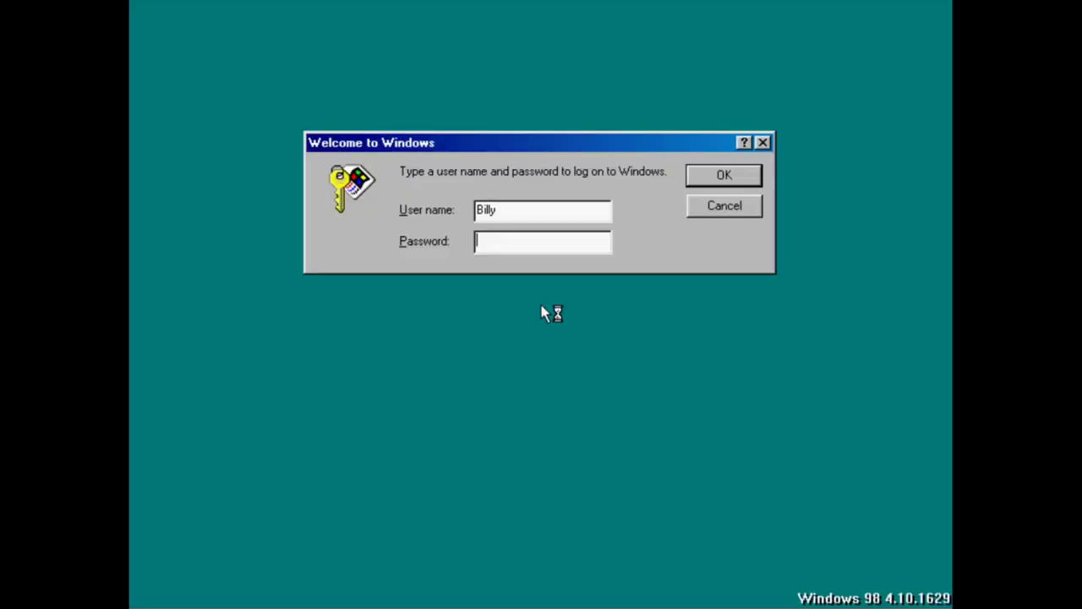
# Log on with the password, close the Channel Bar, and keep it from showing after restart
pyautogui.write('a')
pyautogui.press('Return')
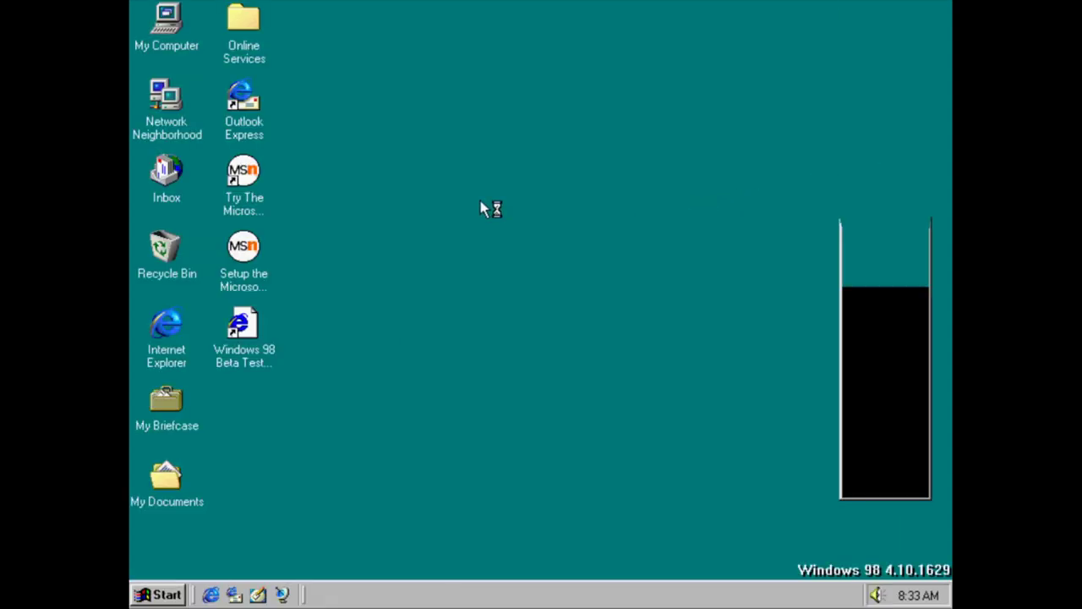
pyautogui.click(916, 24)
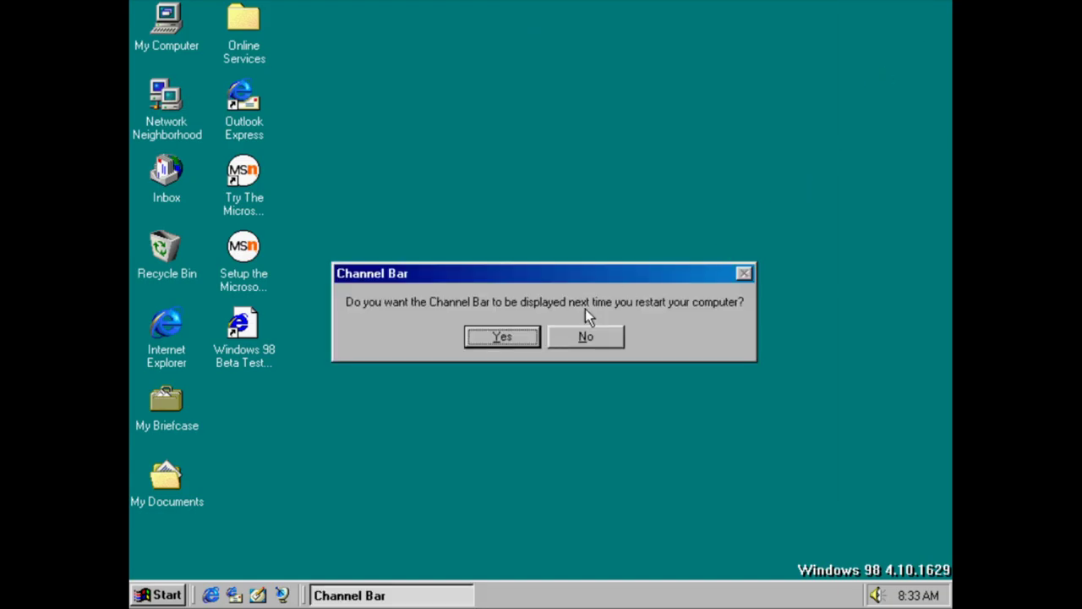
pyautogui.click(567, 338)
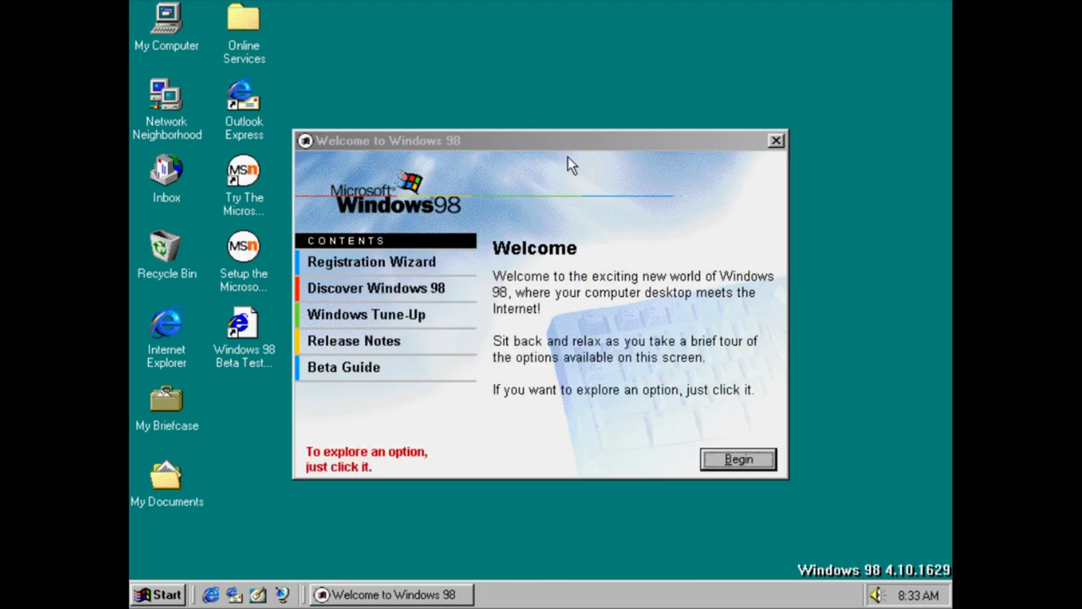
# Begin the Welcome tour, dismissing the registration and Discover Windows 98 CD-ROM errors
pyautogui.click(730, 465)
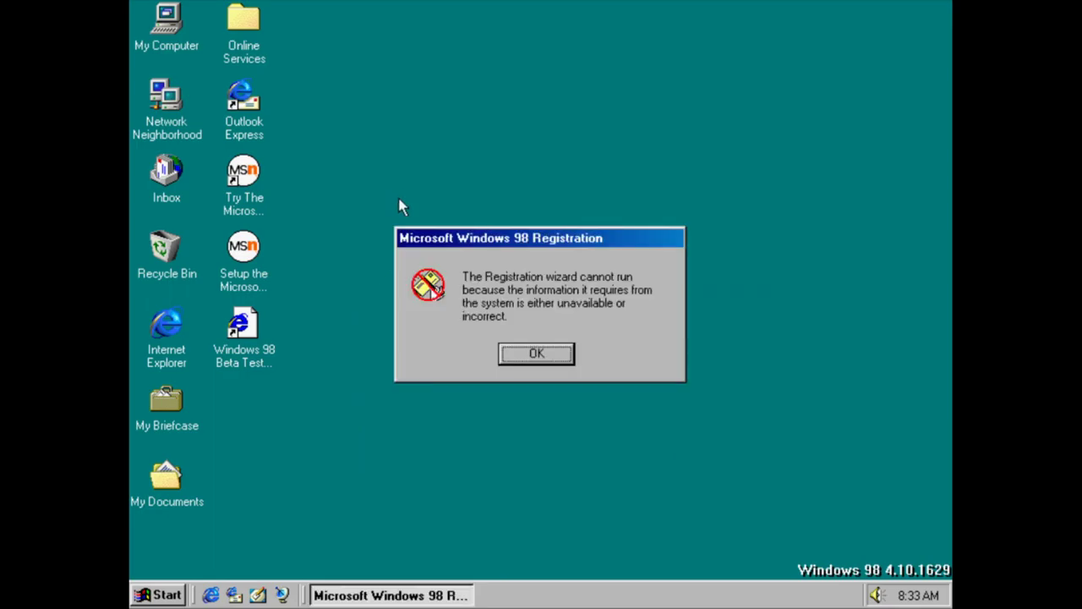
pyautogui.press('Return')
pyautogui.click(411, 288)
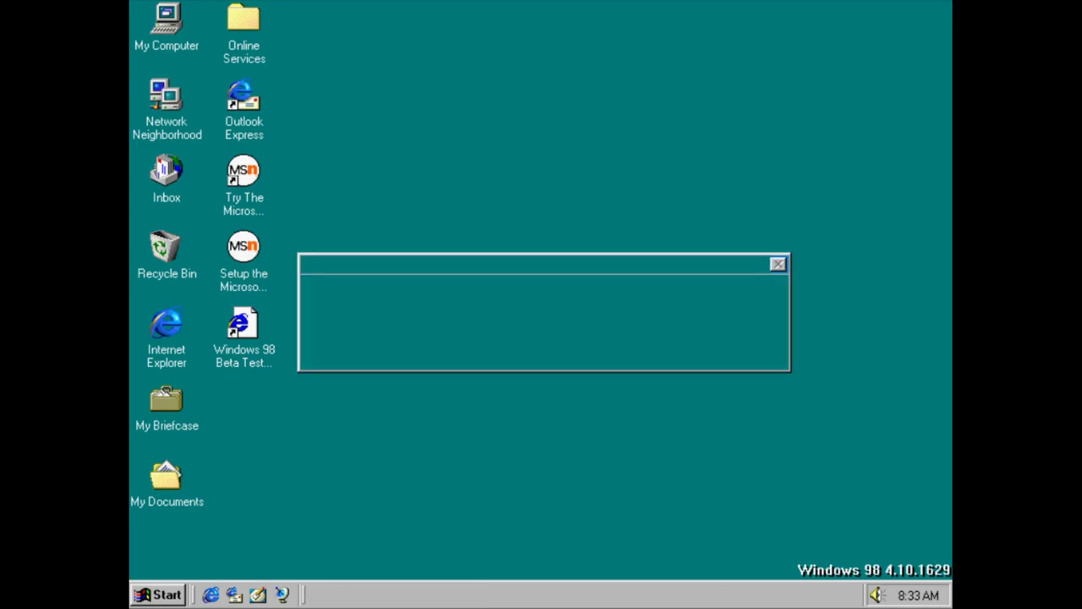
pyautogui.click(535, 345)
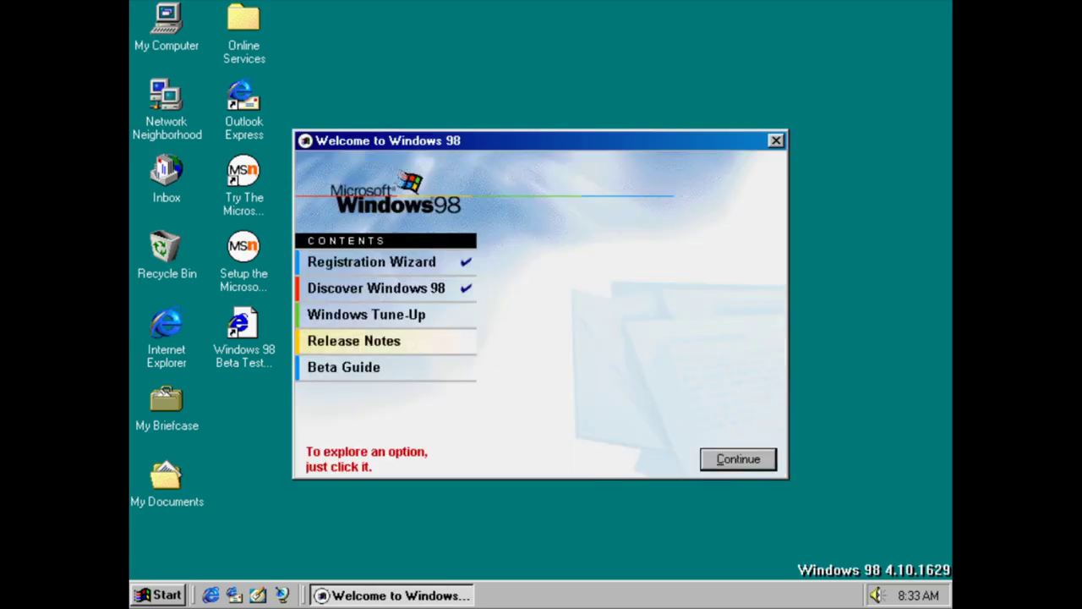
# Schedule express Windows Tune-Up, dismiss the Mstask error, and open the Release Notes
pyautogui.click(426, 317)
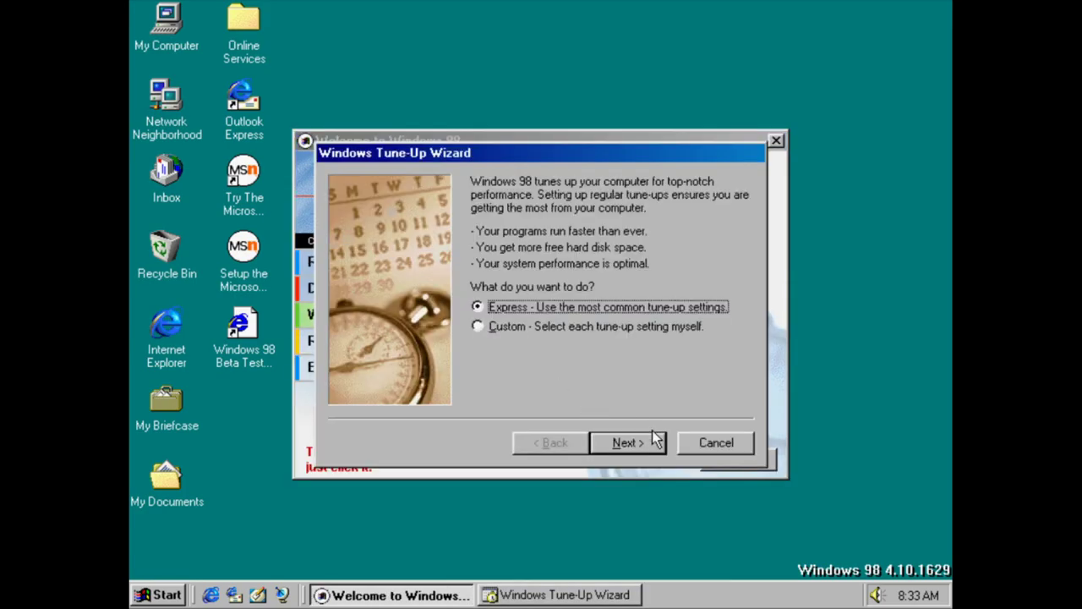
pyautogui.click(656, 442)
pyautogui.click(655, 442)
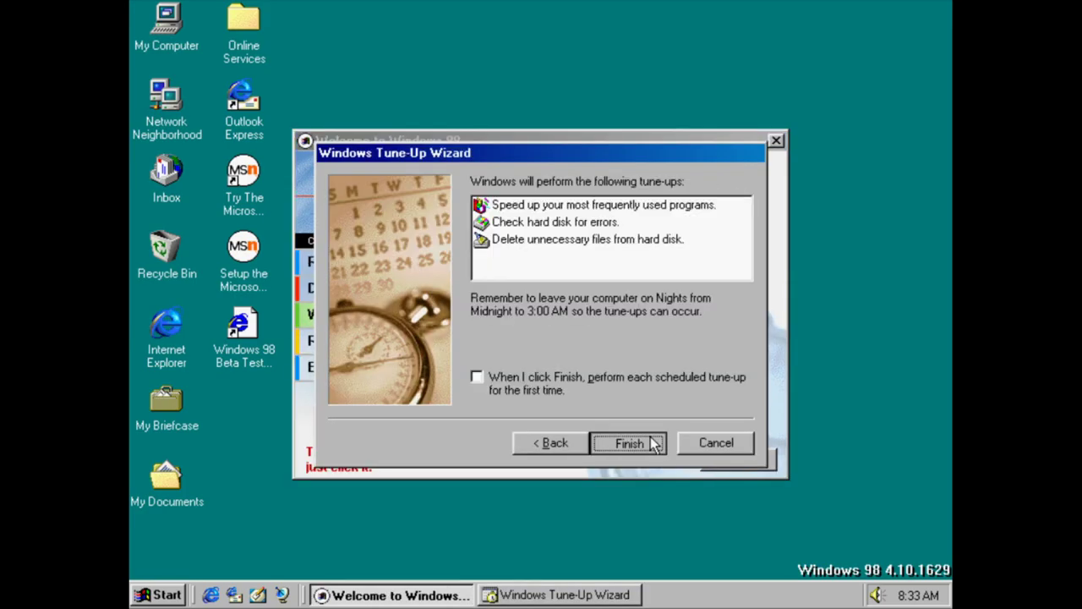
pyautogui.click(630, 443)
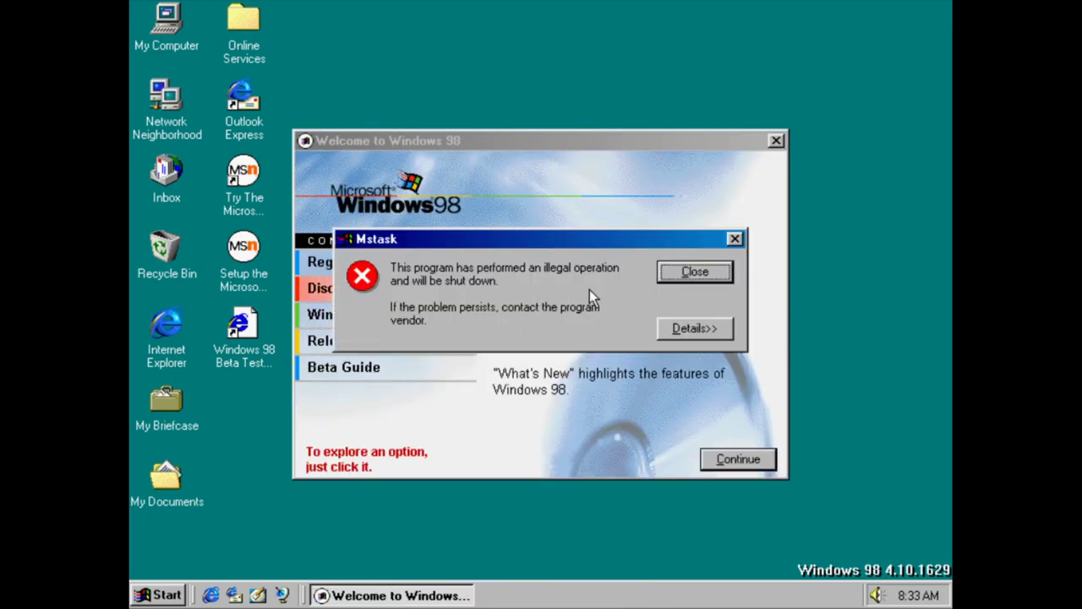
pyautogui.click(707, 277)
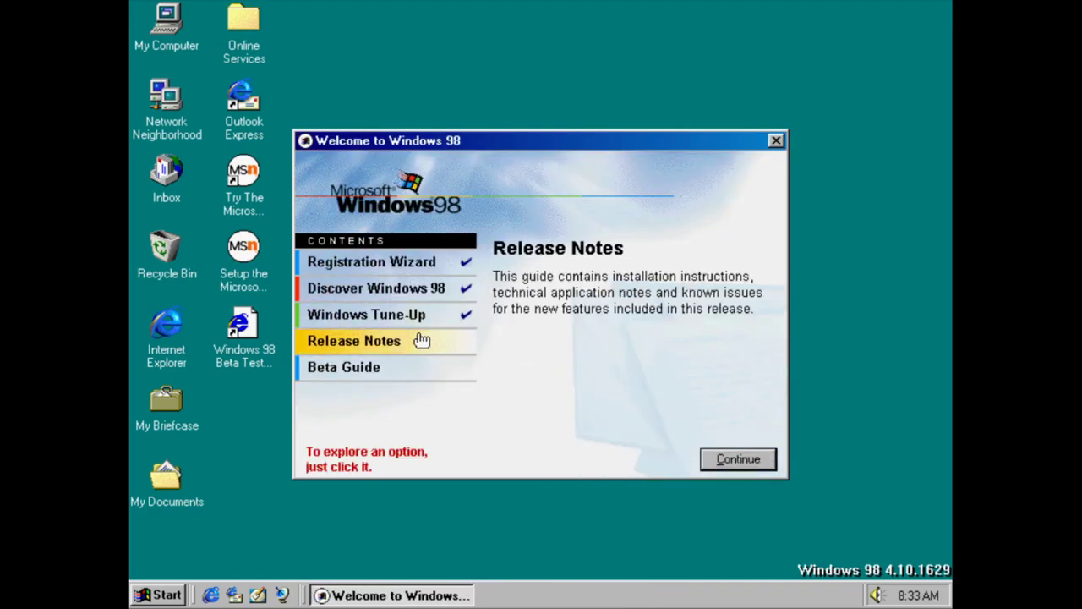
pyautogui.click(421, 340)
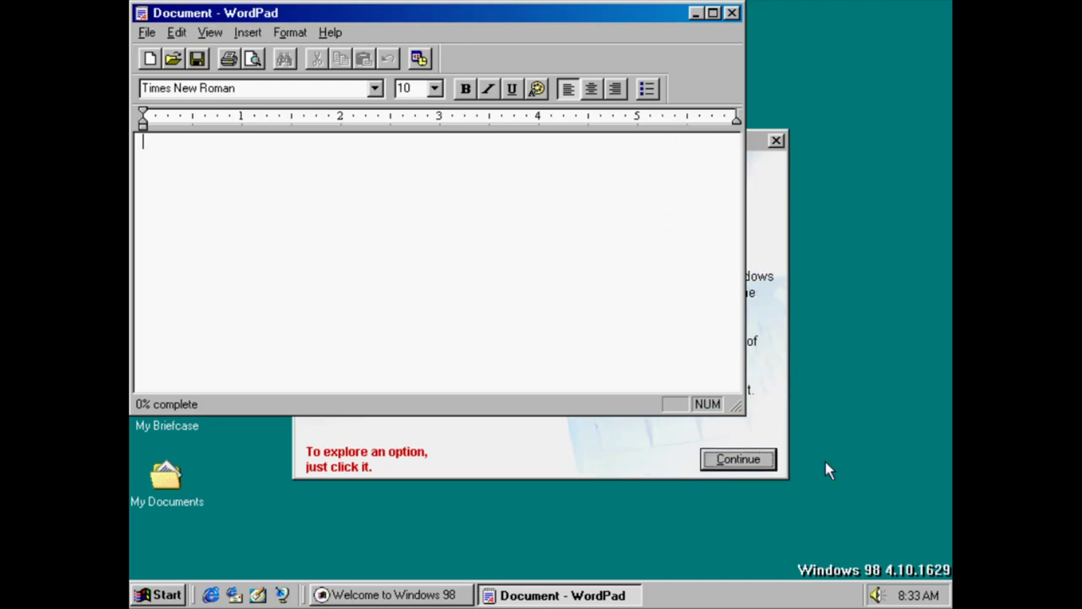
# Check the system volume, scroll through the Release Notes in WordPad, then close them
pyautogui.click(874, 596)
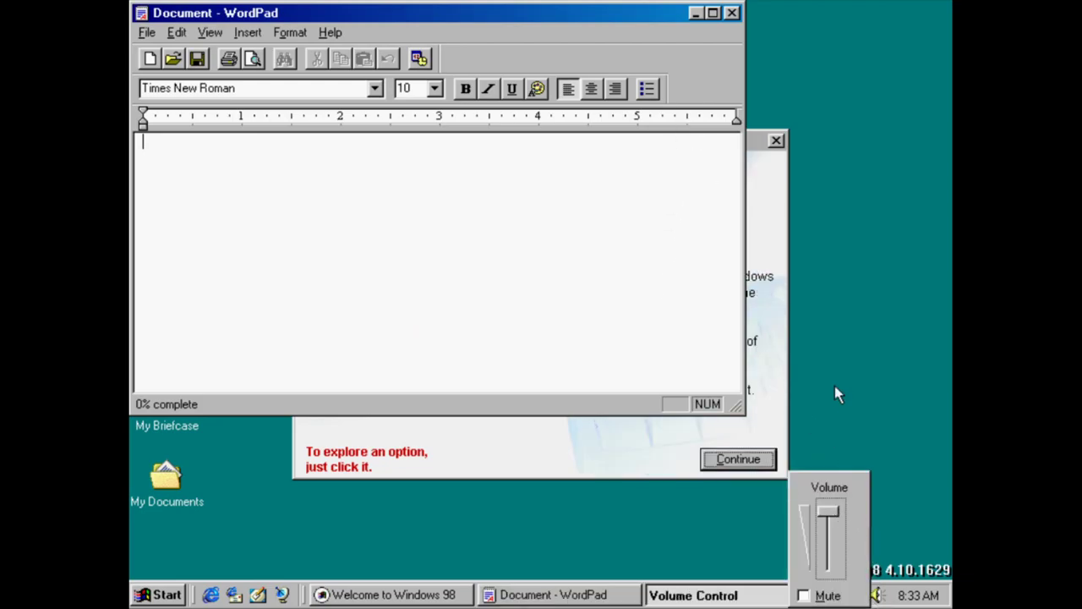
pyautogui.click(609, 280)
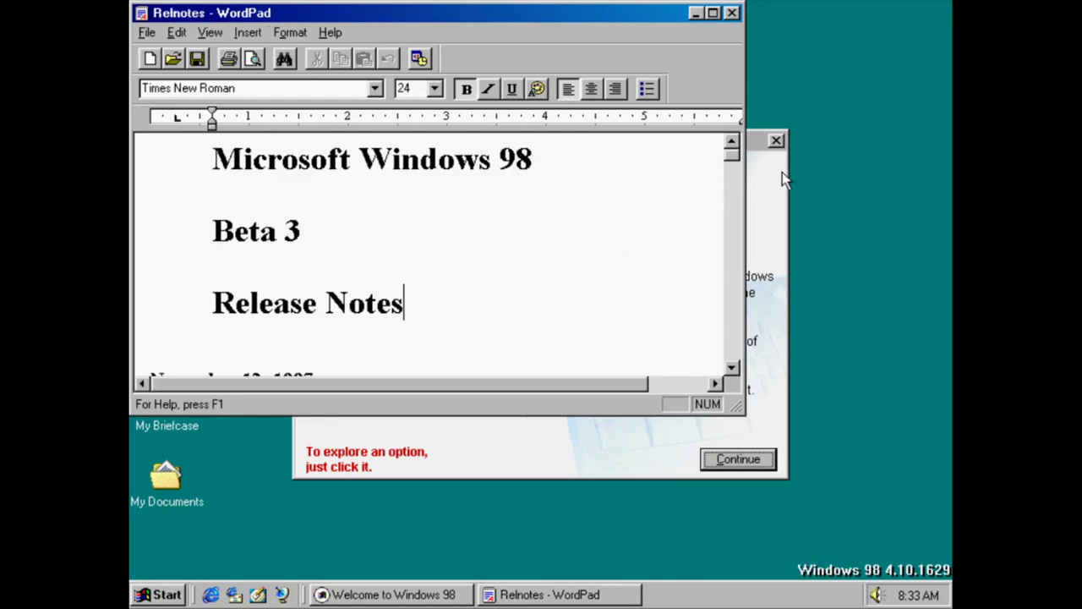
pyautogui.moveTo(733, 151); pyautogui.dragTo(733, 362)
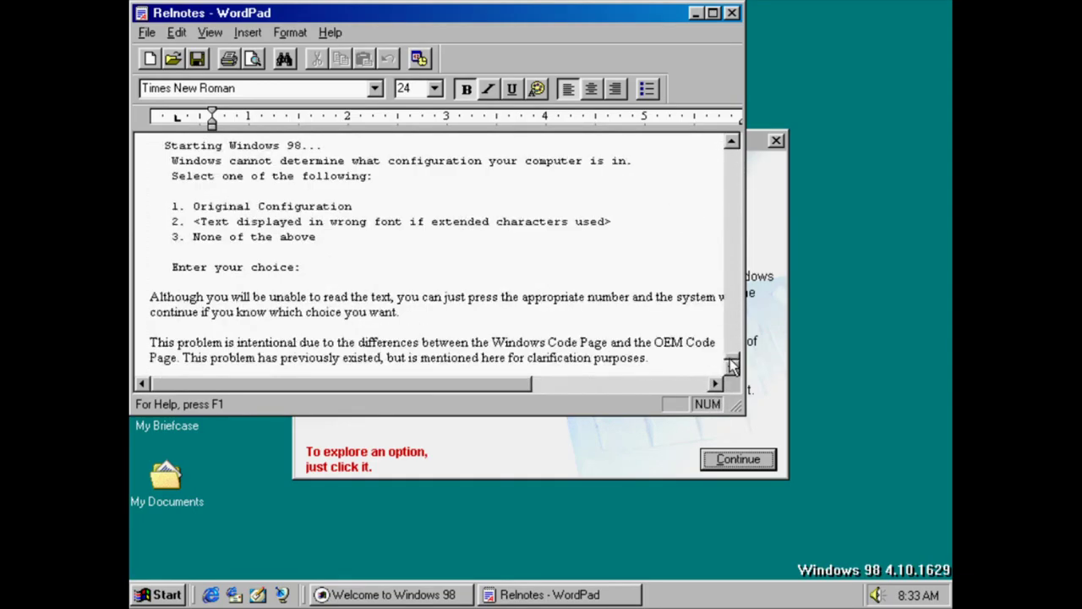
pyautogui.click(732, 13)
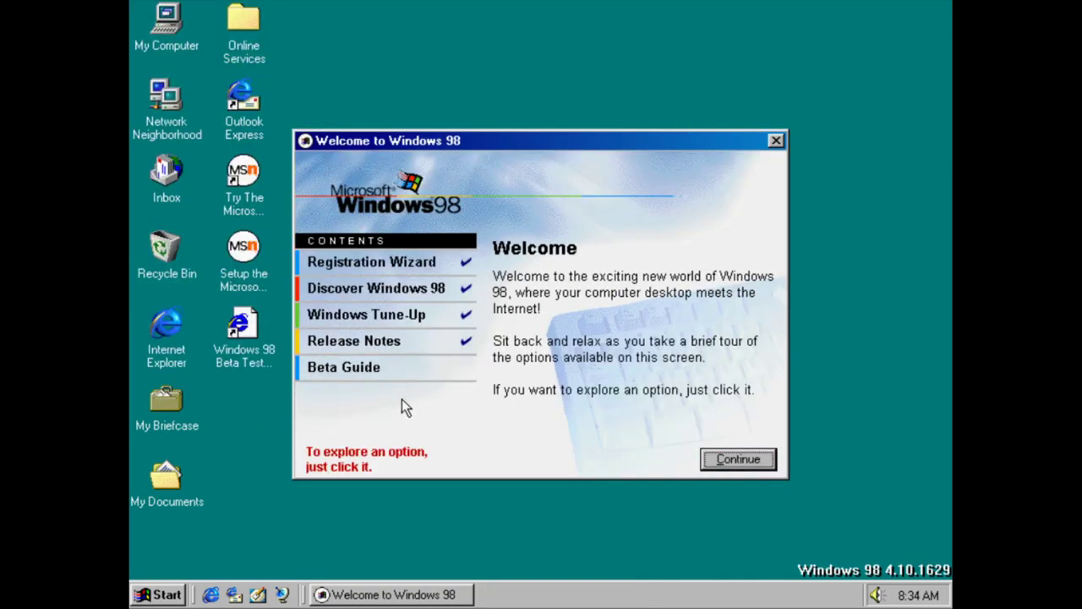
# Page through the Beta Guide, close it, and close Welcome without showing it at logon
pyautogui.click(380, 367)
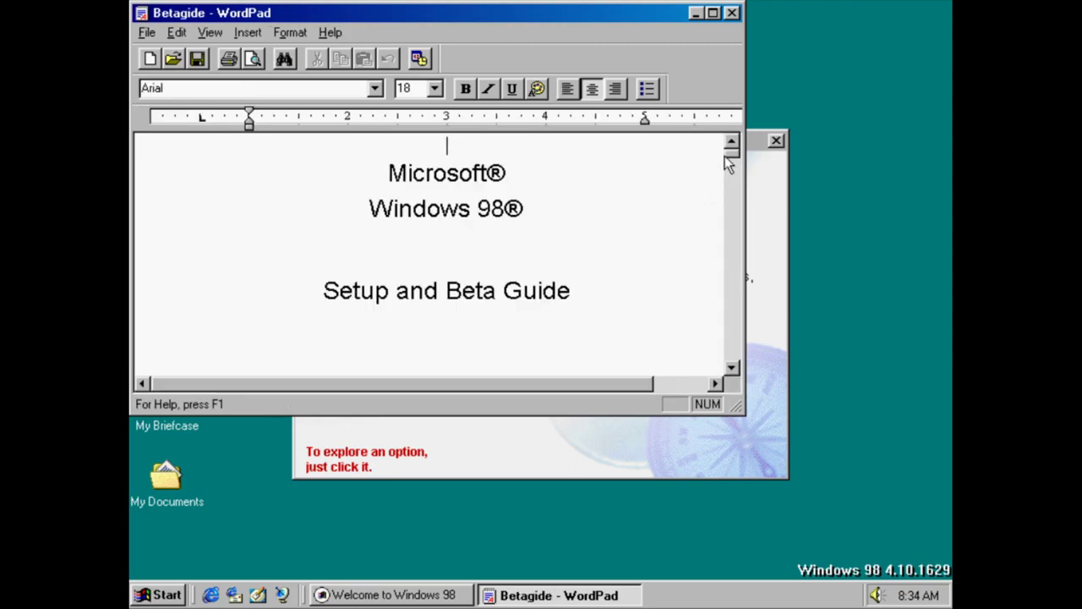
pyautogui.press('pagedown')
pyautogui.press('pagedown')
pyautogui.press('pagedown')
pyautogui.press('pagedown')
pyautogui.press('pagedown')
pyautogui.press('pagedown')
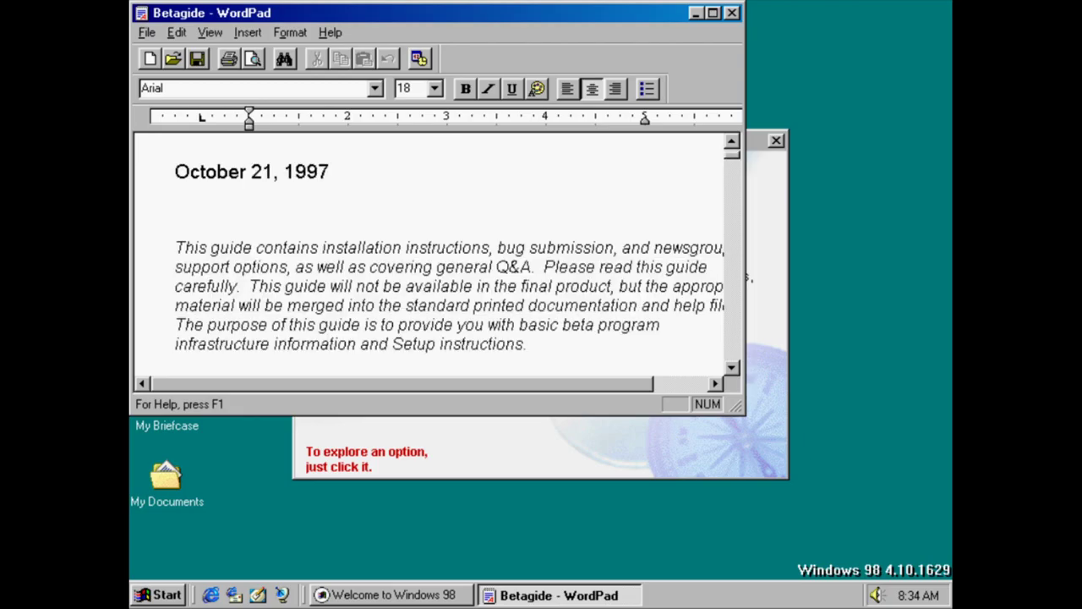
pyautogui.press('pagedown')
pyautogui.press('pagedown')
pyautogui.press('pagedown')
pyautogui.press('pagedown')
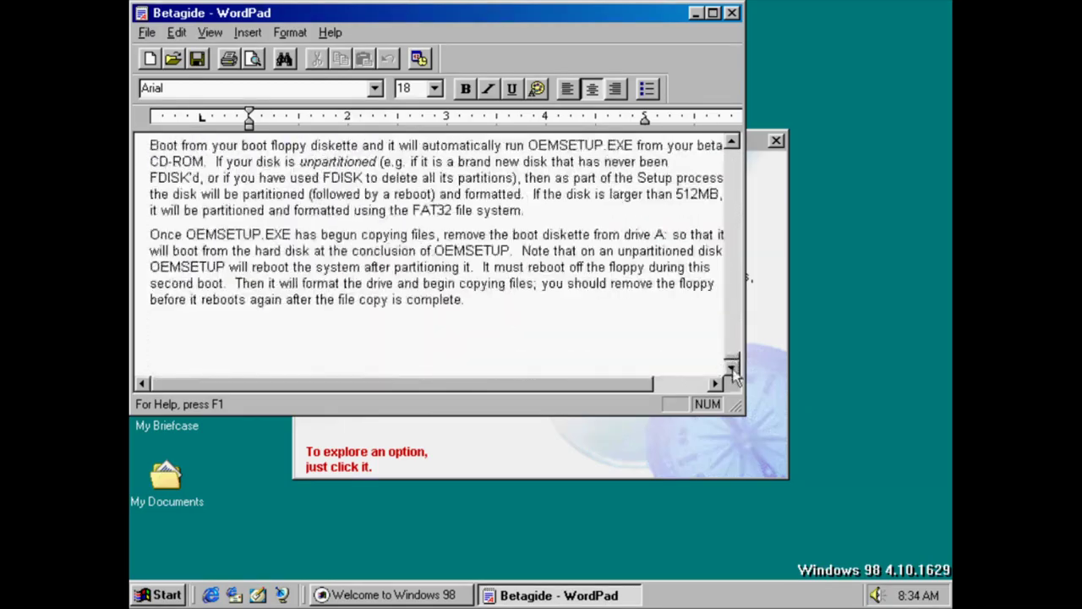
pyautogui.click(733, 13)
pyautogui.click(775, 141)
pyautogui.click(590, 357)
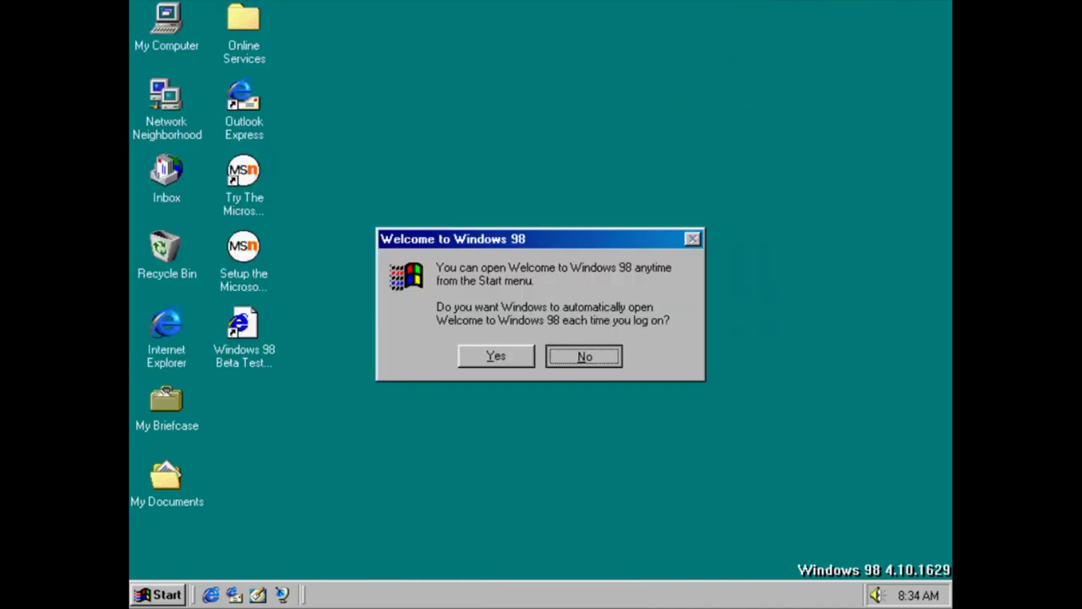
# Open System Properties from My Computer and move the window aside
pyautogui.rightClick(190, 52)
pyautogui.click(288, 203)
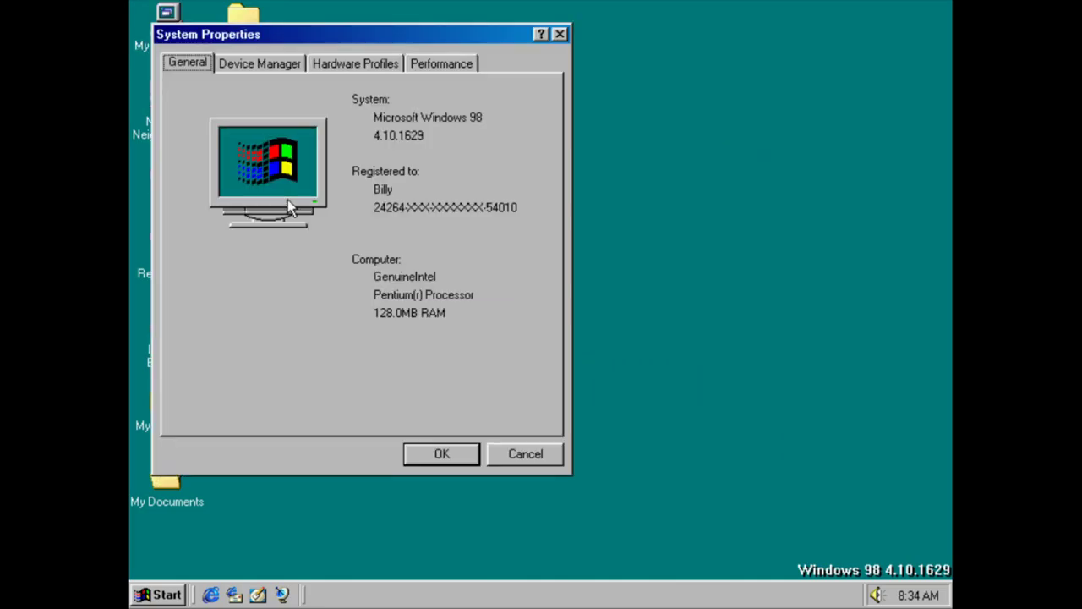
pyautogui.moveTo(317, 41); pyautogui.dragTo(395, 67)
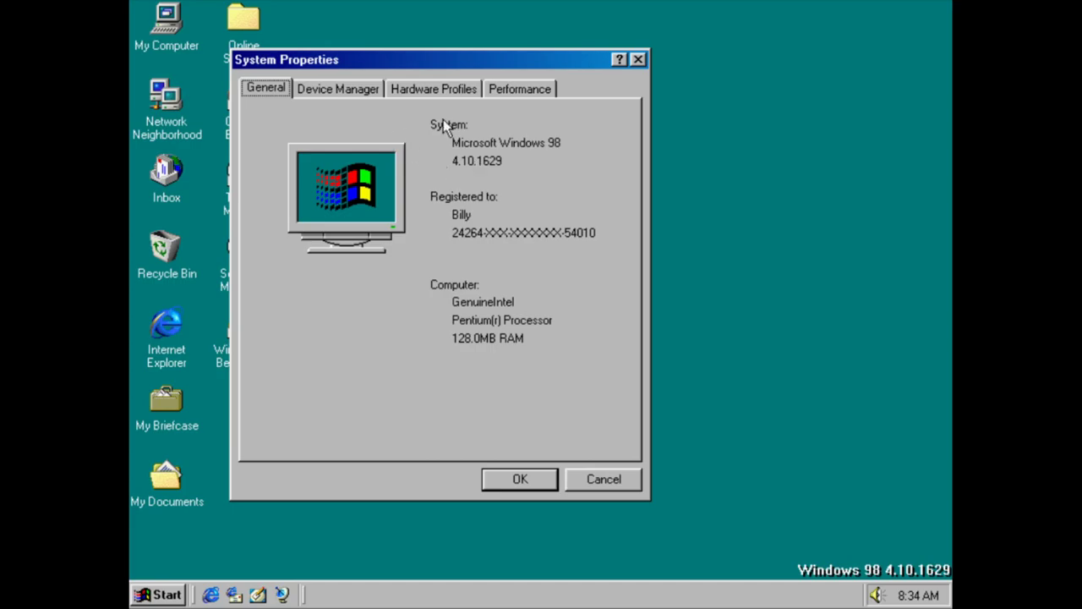
# Run winver to check the Windows 98 version, then close the version box
pyautogui.press('super+r')
pyautogui.write('v')
pyautogui.press('BackSpace')
pyautogui.write('winver')
pyautogui.press('Return')
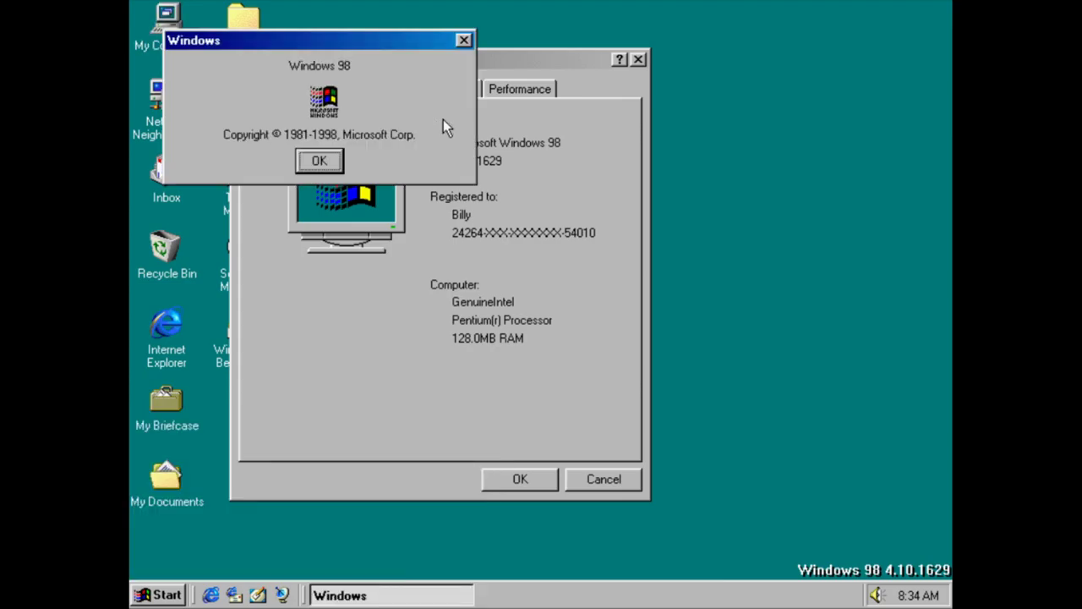
pyautogui.press('Return')
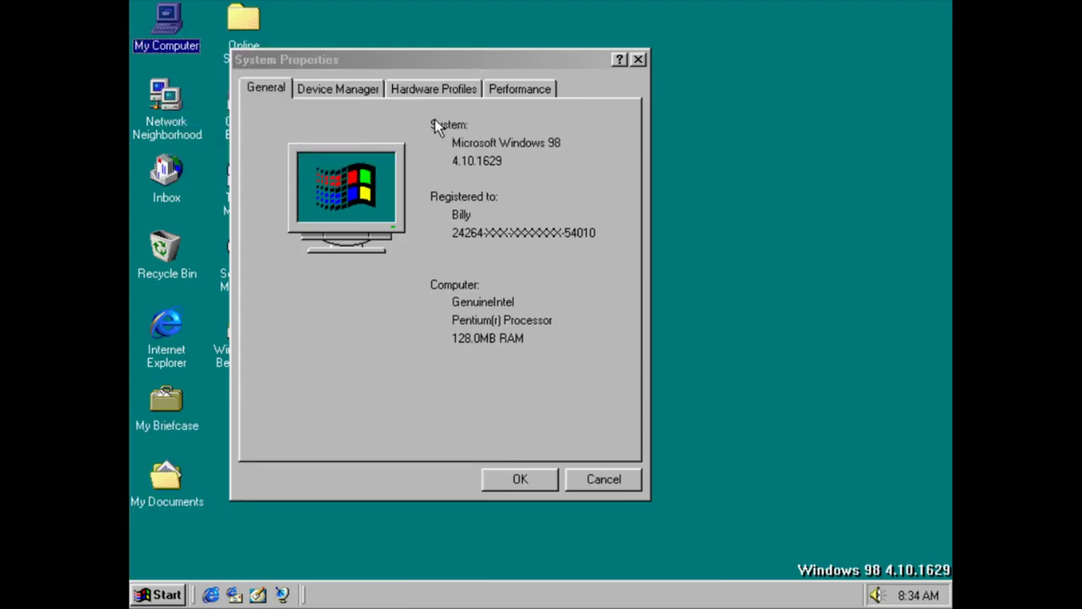
# Review Device Manager, Hardware Profiles and Performance, then bring up File System settings
pyautogui.click(341, 96)
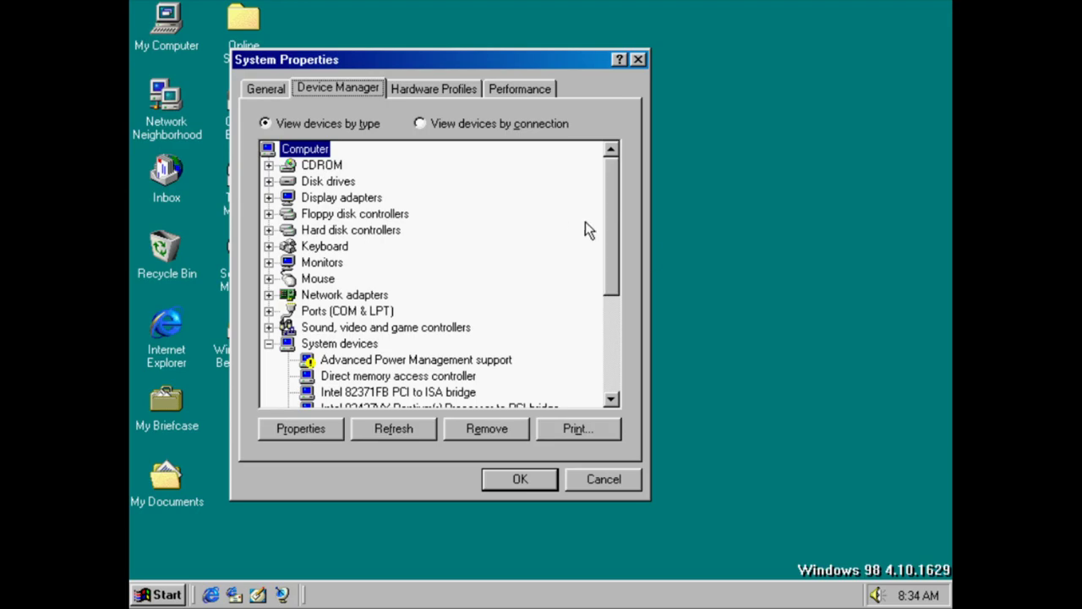
pyautogui.moveTo(618, 255); pyautogui.dragTo(610, 396)
pyautogui.hotkey('ctrl', 'Tab')
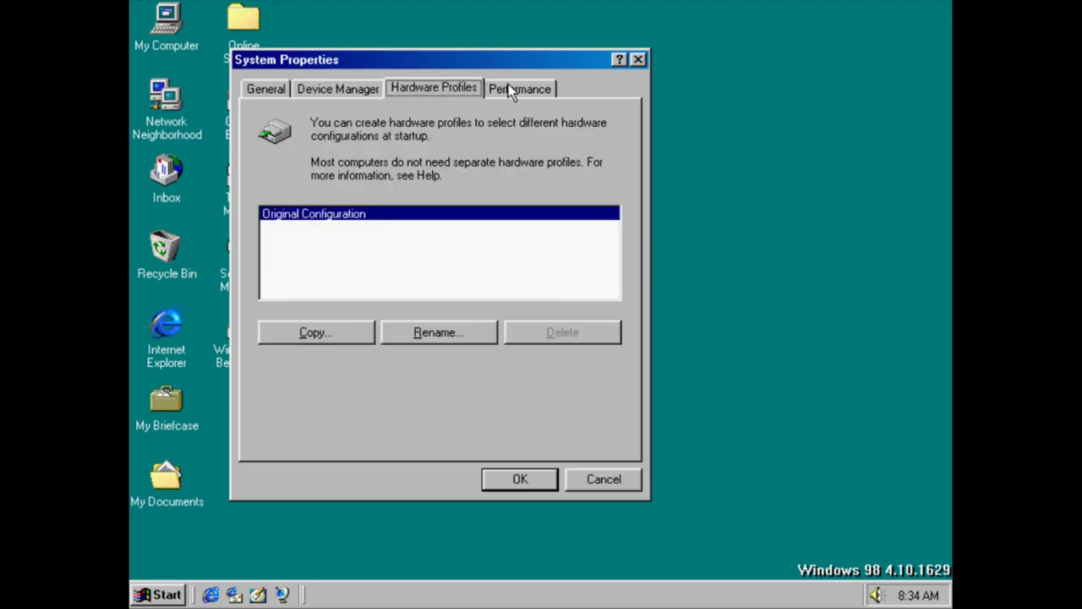
pyautogui.click(516, 89)
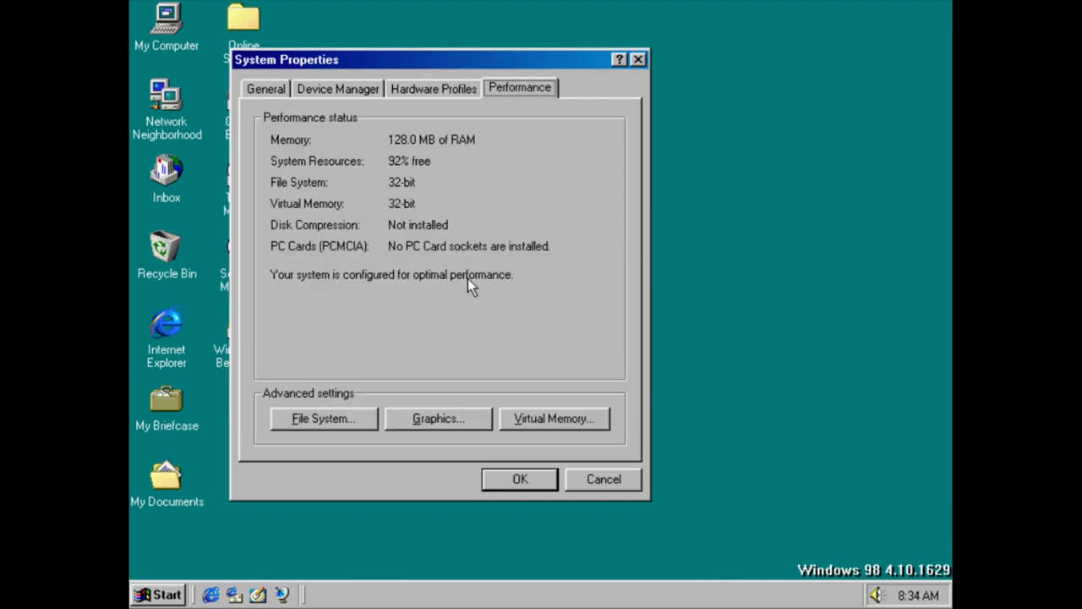
pyautogui.click(353, 418)
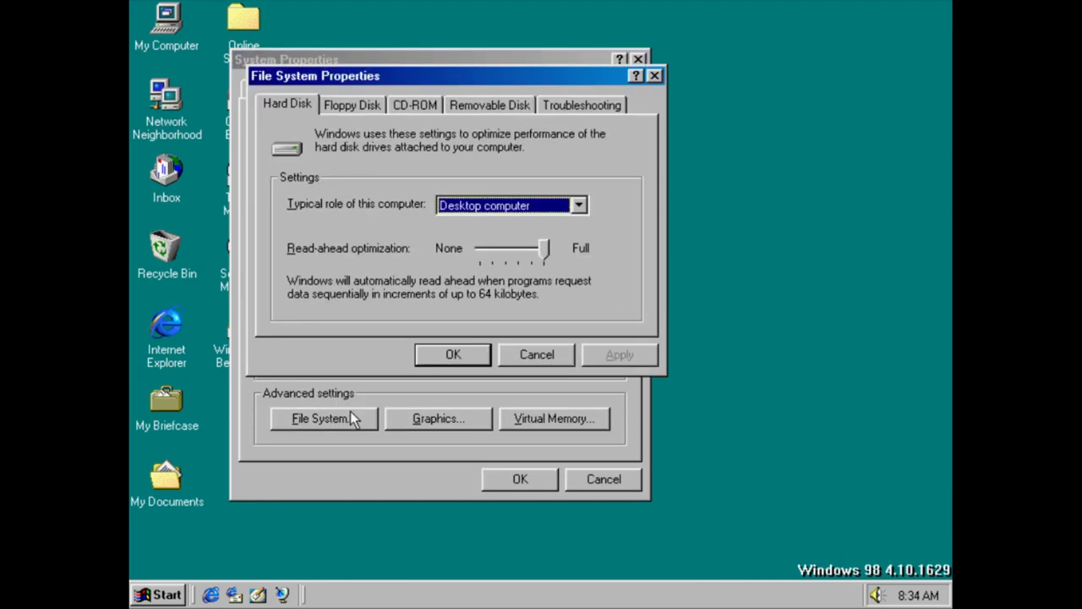
# Try other computer roles and read-ahead levels on the File System Hard Disk page
pyautogui.click(447, 203)
pyautogui.click(448, 205)
pyautogui.press('Down')
pyautogui.press('Down')
pyautogui.press('Up')
pyautogui.press('Up')
pyautogui.click(546, 262)
pyautogui.moveTo(544, 247); pyautogui.dragTo(591, 228)
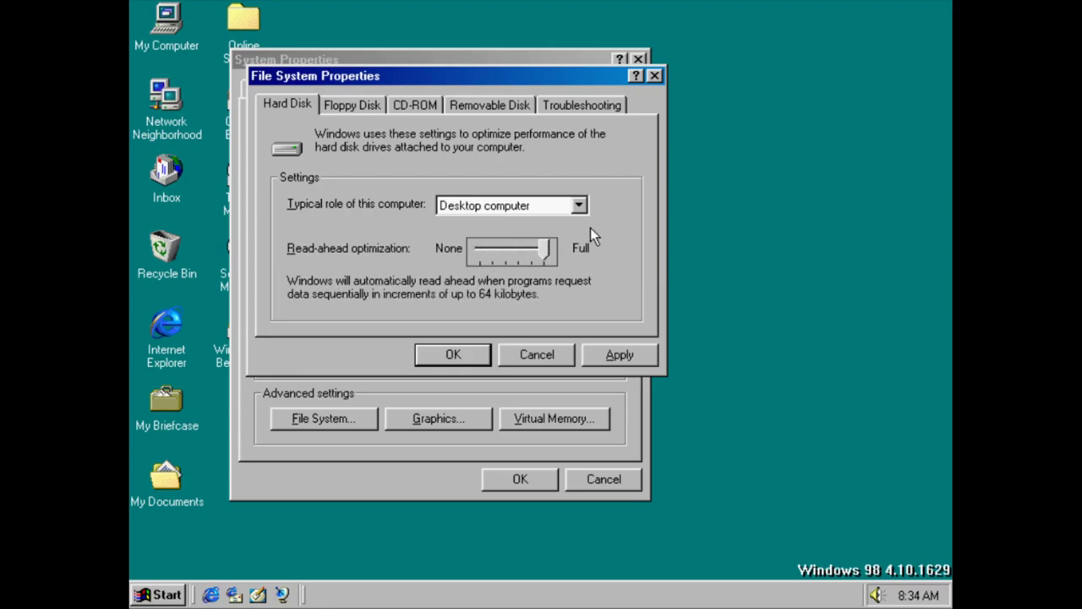
# Browse Floppy, CD-ROM cache, Removable Disk and Troubleshooting pages, then cancel File System
pyautogui.click(358, 103)
pyautogui.click(410, 108)
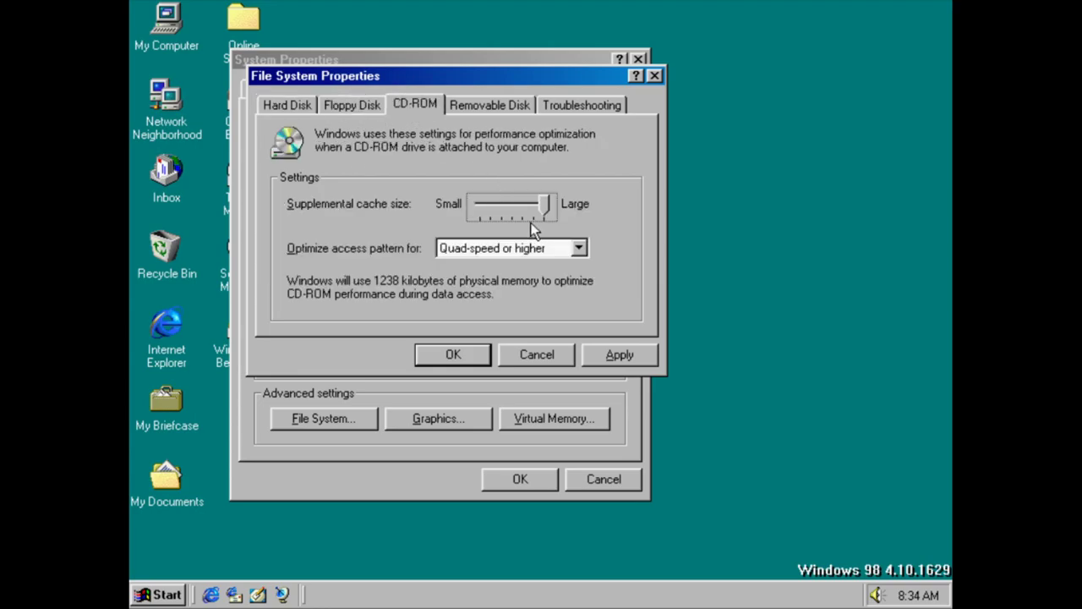
pyautogui.moveTo(542, 215)
pyautogui.mouseDown()
pyautogui.moveTo(505, 222)
pyautogui.moveTo(552, 224)
pyautogui.mouseUp()
pyautogui.click(545, 247)
pyautogui.click(542, 247)
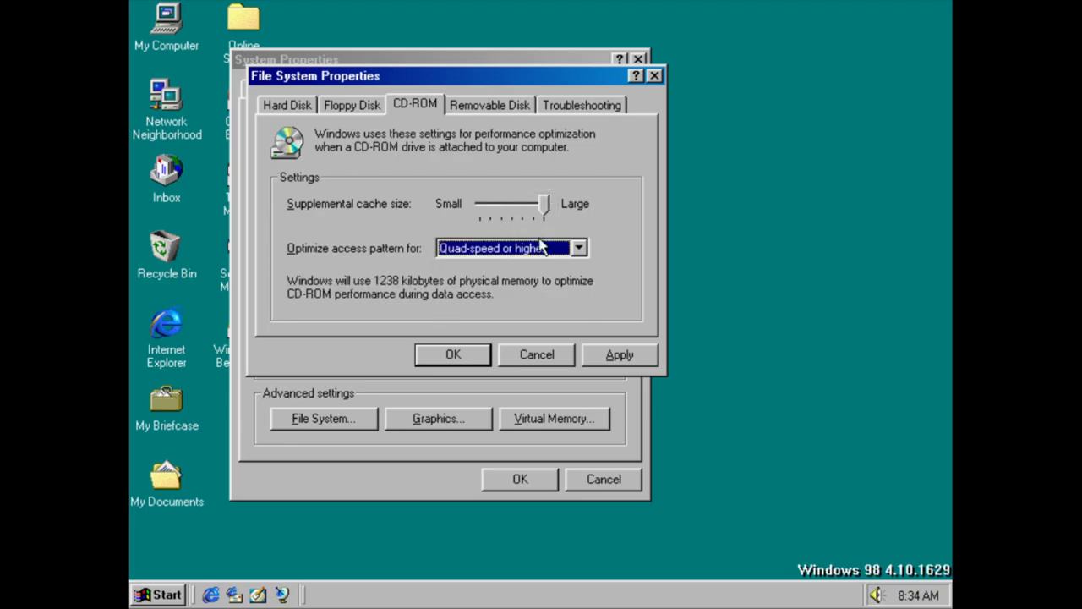
pyautogui.press('Up')
pyautogui.press('Up')
pyautogui.press('Up')
pyautogui.press('Up')
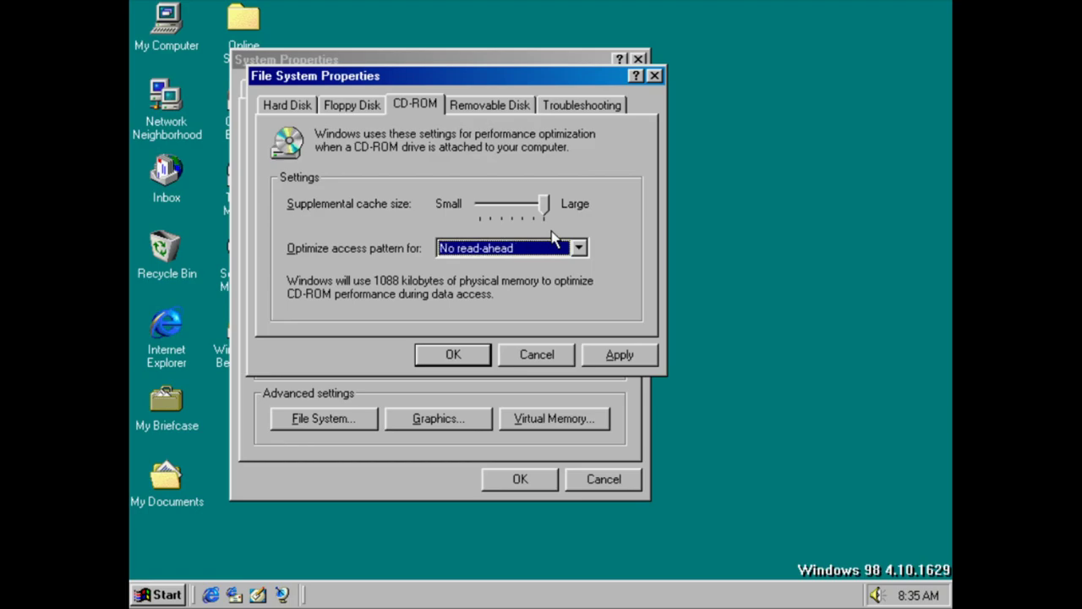
pyautogui.press('Down')
pyautogui.press('Down')
pyautogui.press('Down')
pyautogui.press('Down')
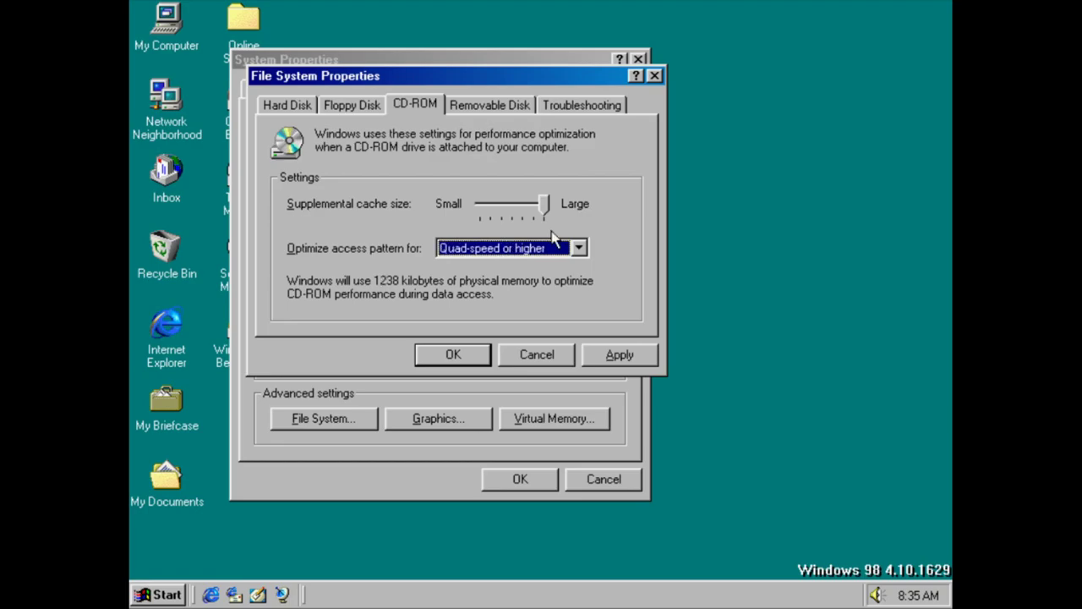
pyautogui.click(522, 108)
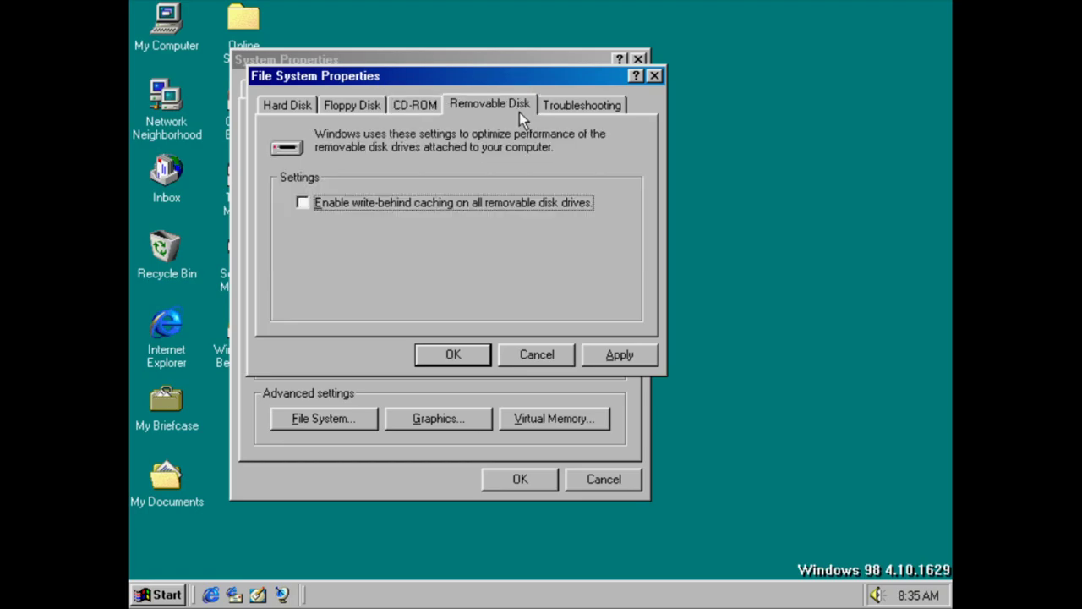
pyautogui.click(575, 110)
pyautogui.click(549, 364)
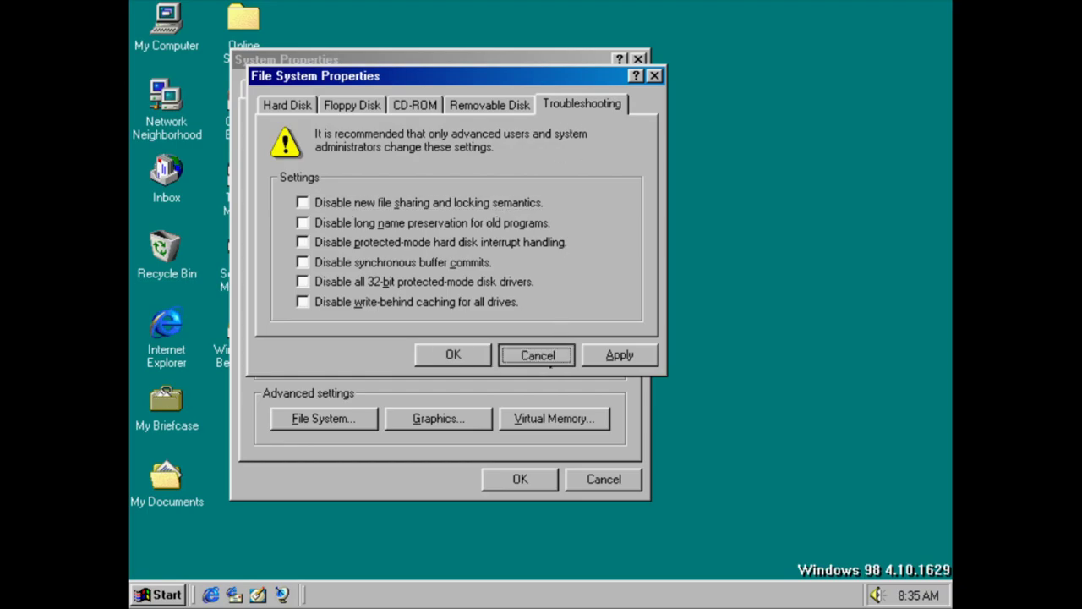
# Try lowering graphics hardware acceleration, then close Graphics settings unchanged
pyautogui.click(453, 416)
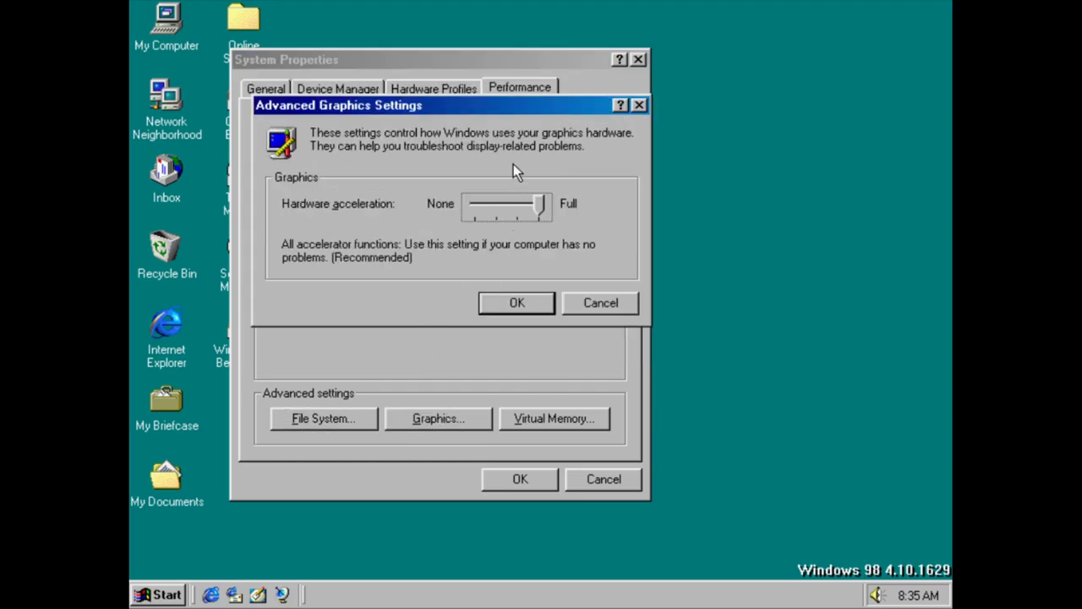
pyautogui.moveTo(532, 211); pyautogui.dragTo(573, 225)
pyautogui.click(600, 303)
# Try manual virtual memory settings on drive C:, discard them, and close System Properties
pyautogui.click(554, 418)
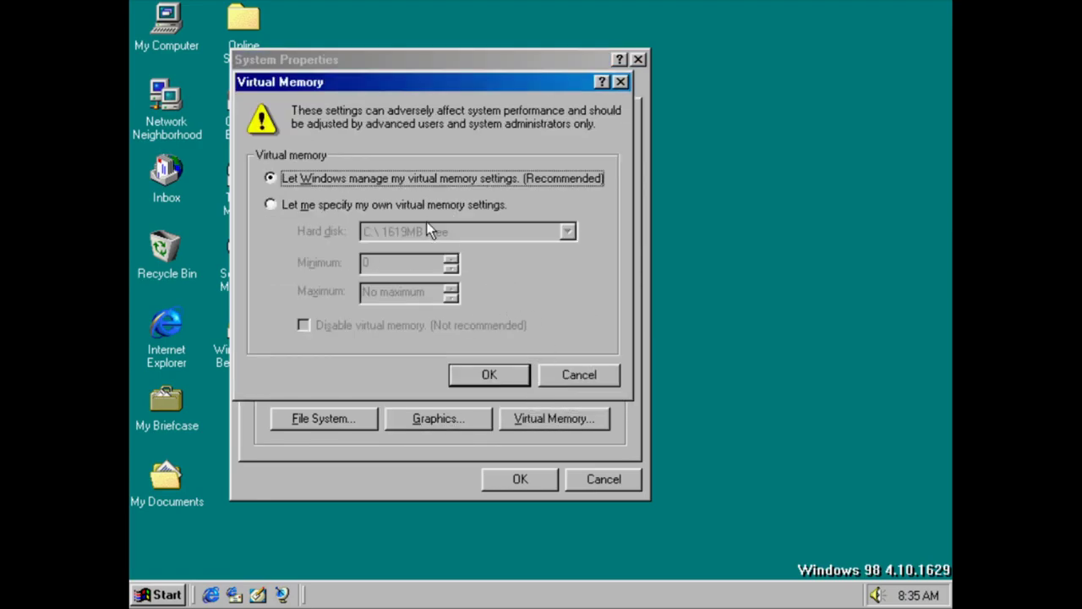
pyautogui.click(429, 206)
pyautogui.click(423, 231)
pyautogui.click(417, 248)
pyautogui.click(415, 263)
pyautogui.click(411, 205)
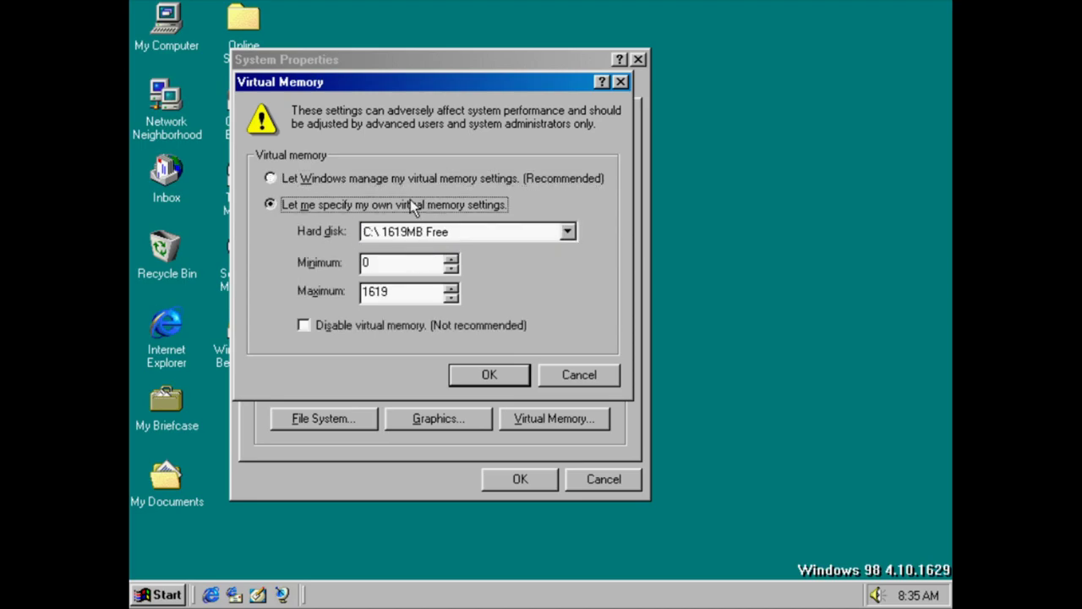
pyautogui.click(579, 375)
pyautogui.click(580, 479)
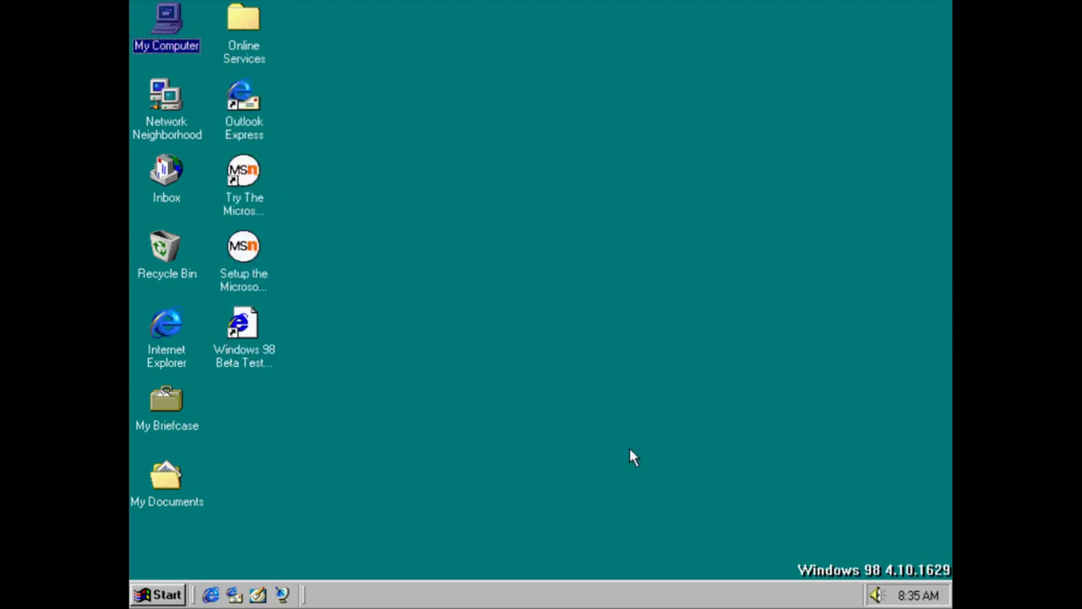
# Open Display Properties and preview the 1stboot wallpaper stretched
pyautogui.rightClick(544, 156)
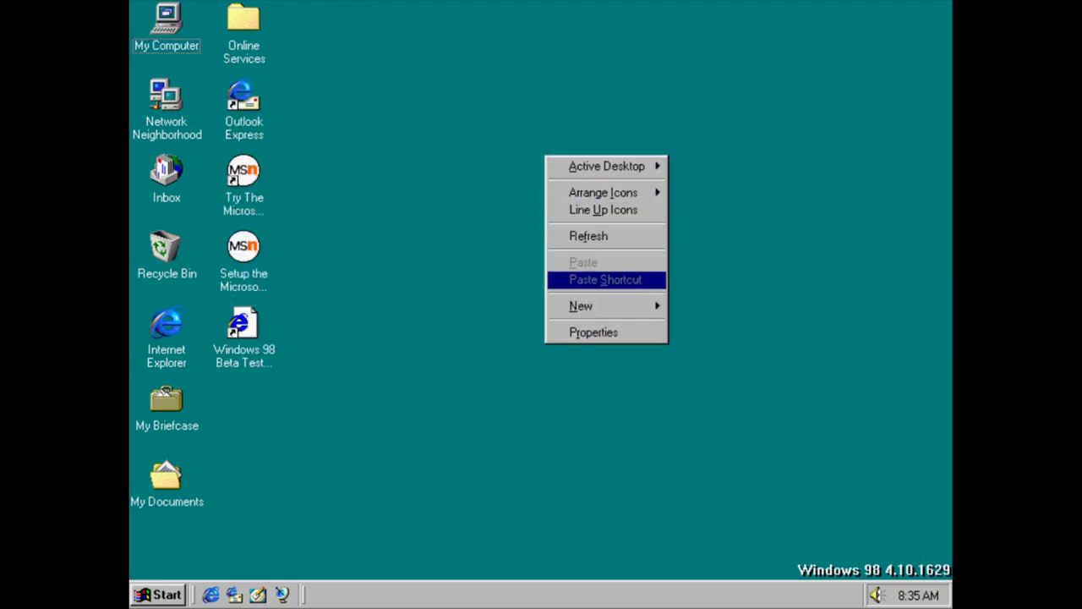
pyautogui.click(573, 333)
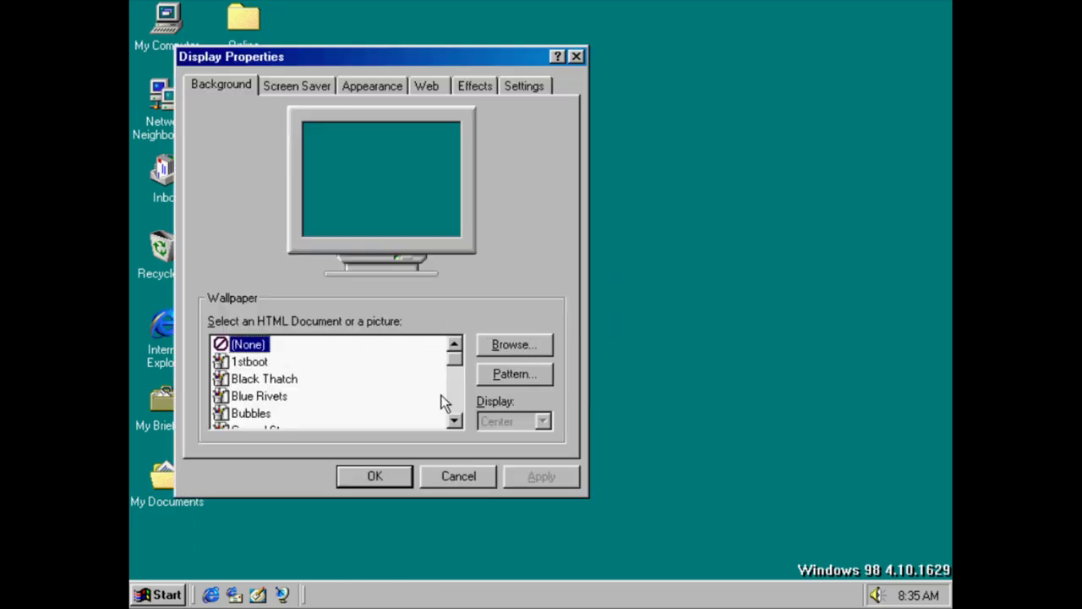
pyautogui.click(233, 363)
pyautogui.click(542, 421)
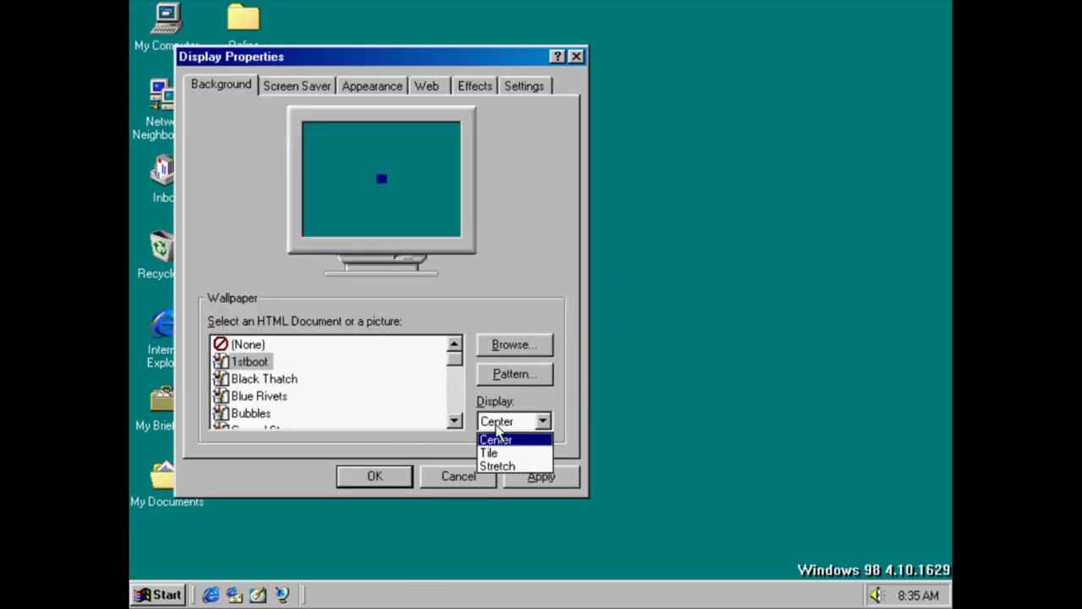
pyautogui.click(504, 463)
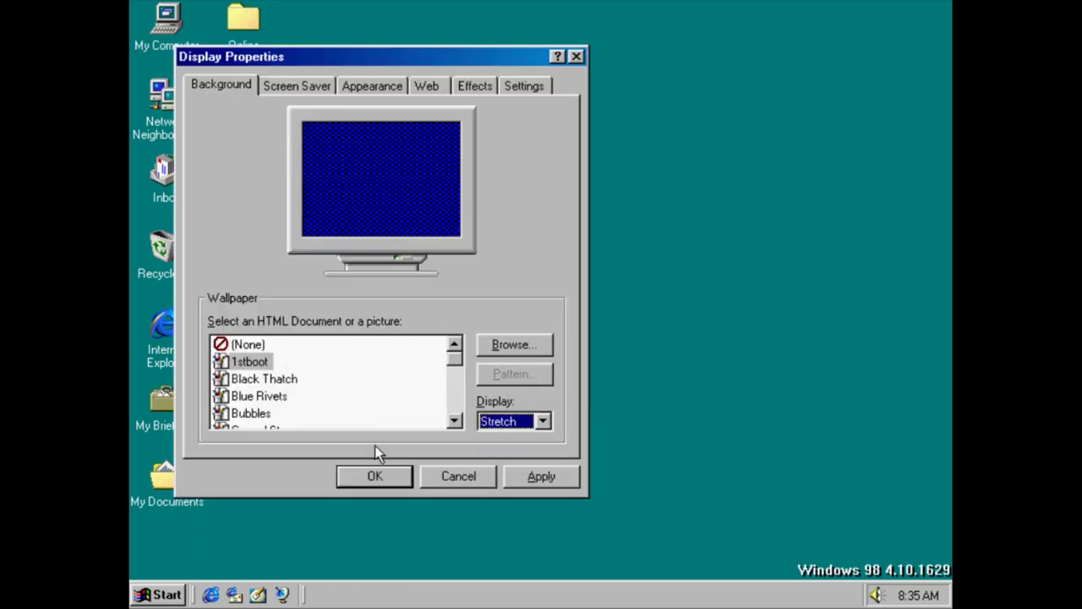
# Preview wallpapers such as Black Thatch, Blue Rivets and Straw Mat, then return to (None)
pyautogui.click(256, 362)
pyautogui.press('Down')
pyautogui.press('Down')
pyautogui.press('Down')
pyautogui.press('Down')
pyautogui.press('Down')
pyautogui.press('Down')
pyautogui.press('Down')
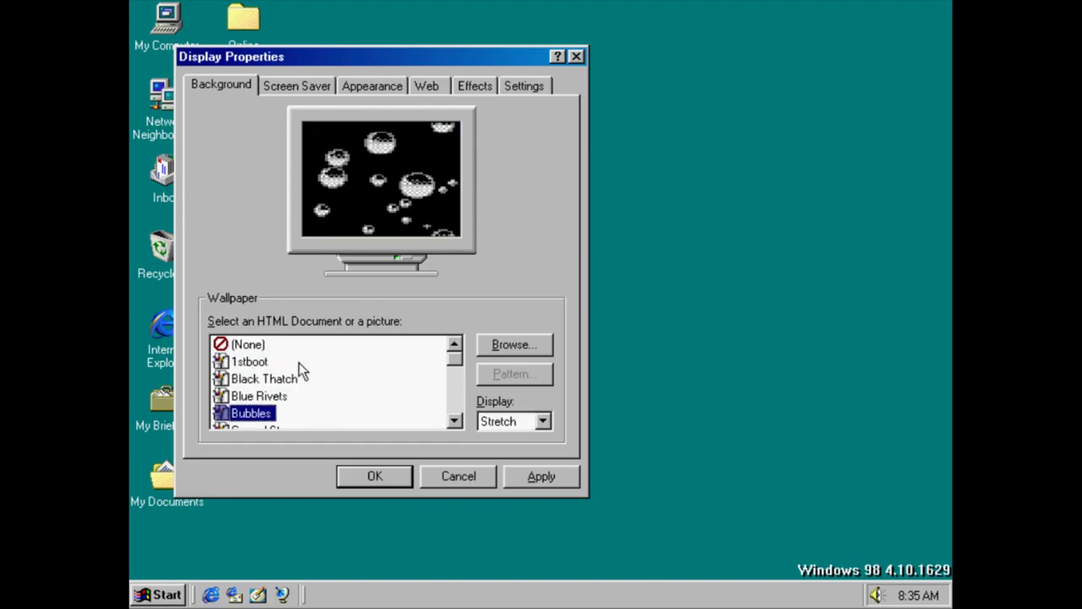
pyautogui.press('Down')
pyautogui.press('Down')
pyautogui.press('Down')
pyautogui.press('Down')
pyautogui.press('Down')
pyautogui.press('Down')
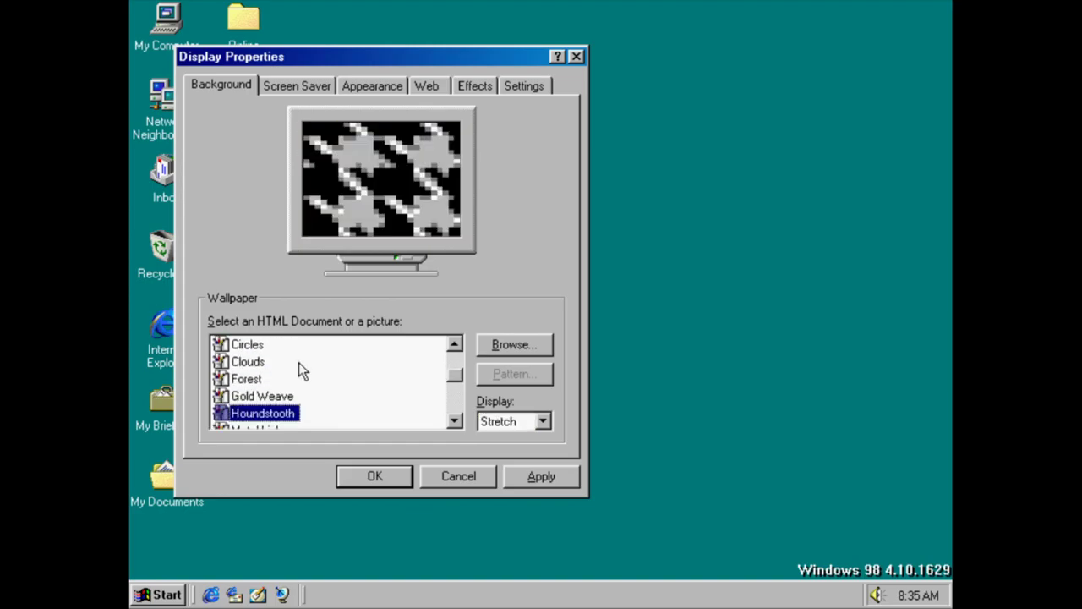
pyautogui.press('Down')
pyautogui.press('Down')
pyautogui.press('Up')
pyautogui.press('Down')
pyautogui.press('Down')
pyautogui.press('Down')
pyautogui.press('Down')
pyautogui.press('Down')
pyautogui.press('Down')
pyautogui.press('Down')
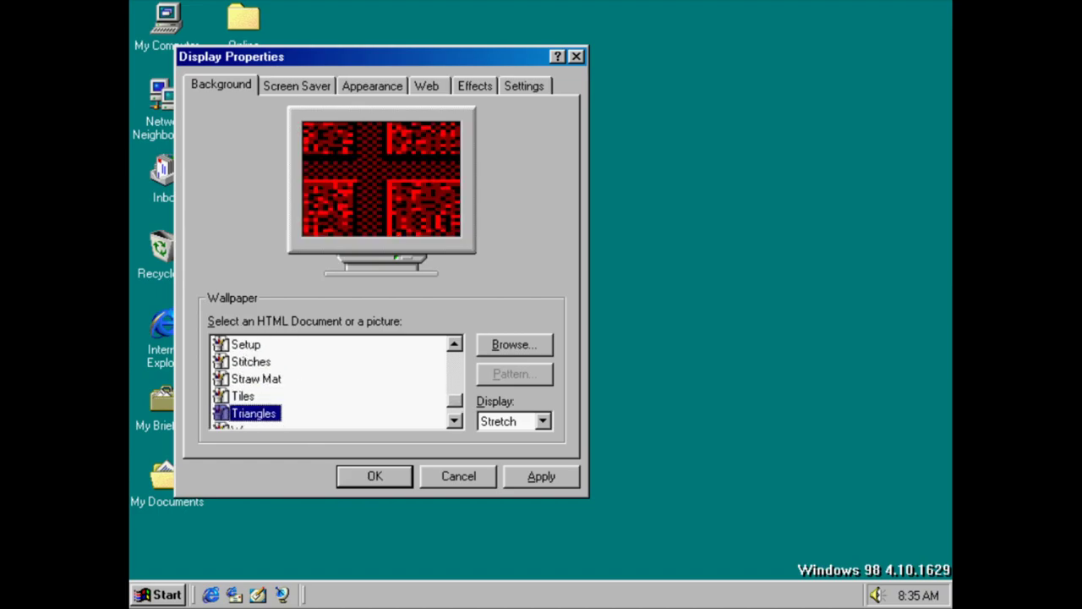
pyautogui.press('Up')
pyautogui.press('Up')
pyautogui.press('Up')
pyautogui.press('Up')
pyautogui.press('Up')
pyautogui.press('Up')
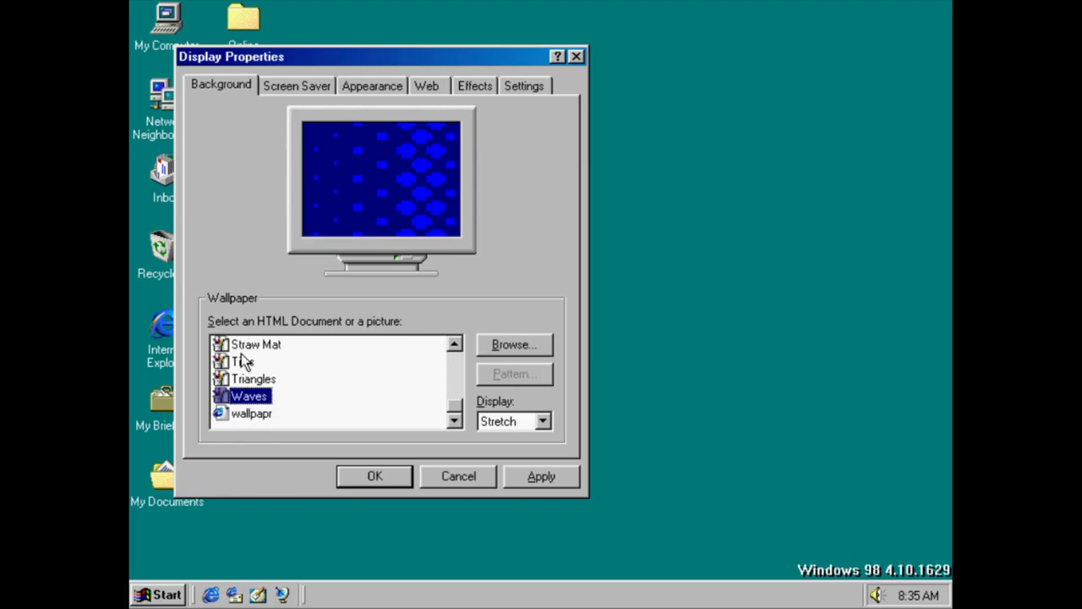
pyautogui.press('Up')
pyautogui.press('Up')
pyautogui.press('Up')
pyautogui.press('Up')
pyautogui.press('Up')
pyautogui.press('Up')
pyautogui.press('Up')
pyautogui.press('Up')
pyautogui.press('Up')
pyautogui.press('Up')
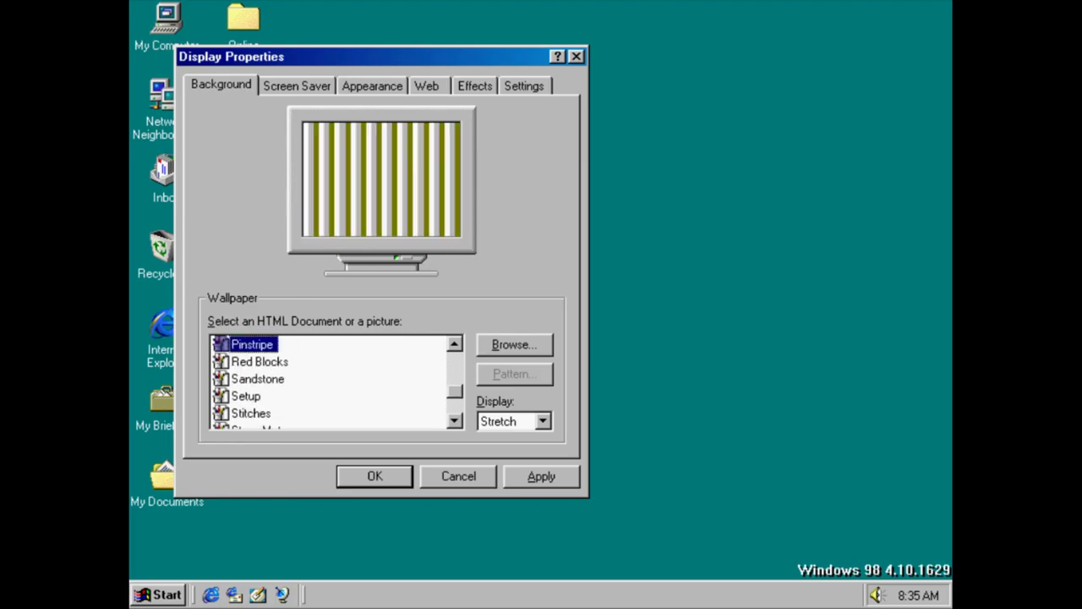
pyautogui.press('Up')
pyautogui.press('Up')
pyautogui.press('Up')
pyautogui.press('Up')
pyautogui.press('Up')
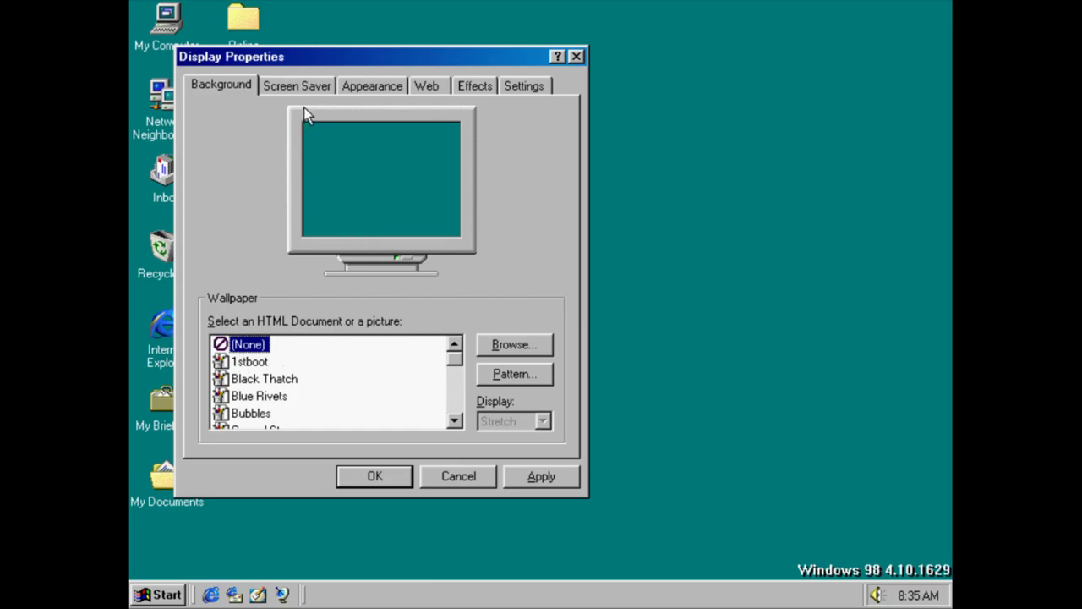
# Choose 3D Flying Objects as the screen saver
pyautogui.hotkey('ctrl', 'Tab')
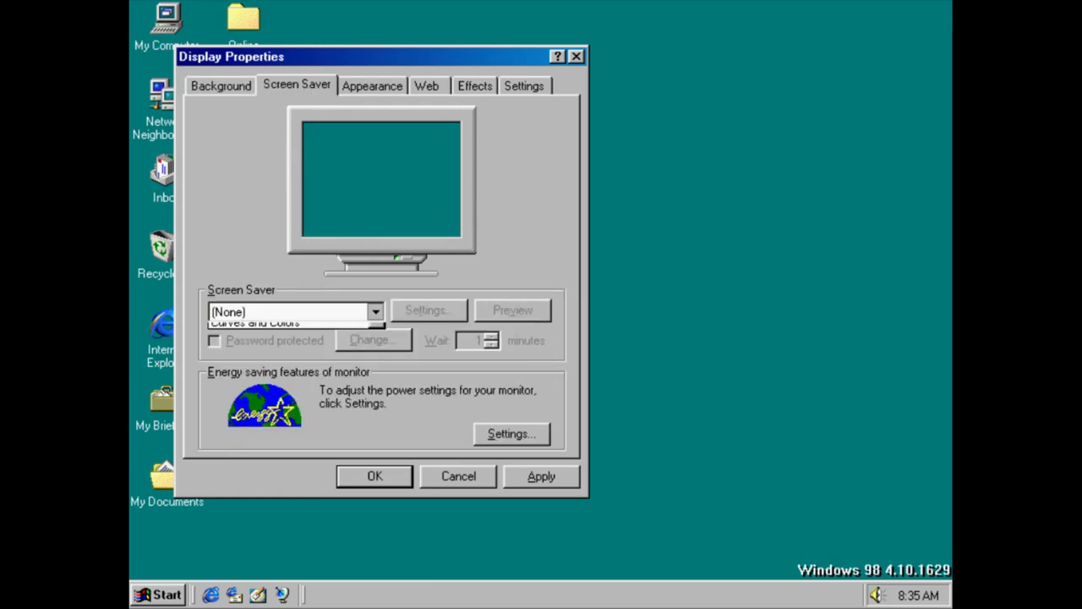
pyautogui.press('Down')
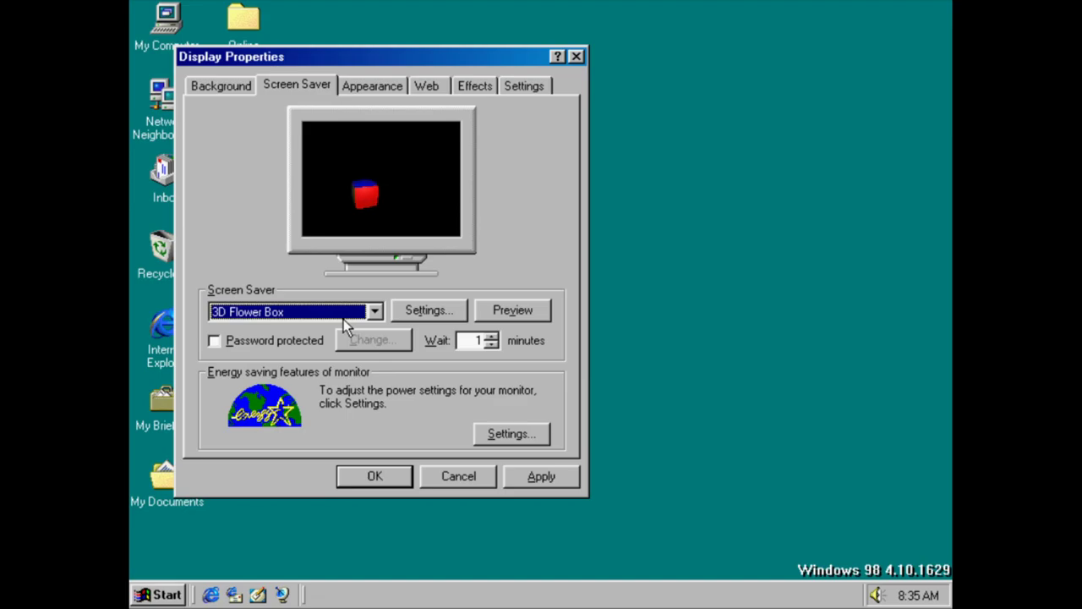
pyautogui.press('Down')
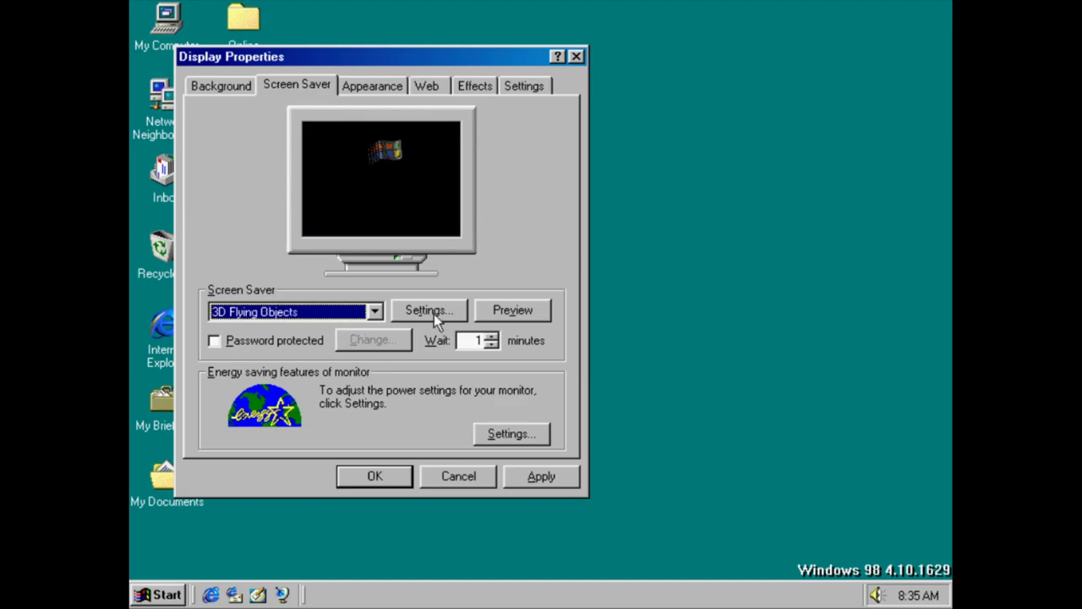
# Preview the 3D Flying Objects screen saver and set its style to Explode
pyautogui.click(431, 318)
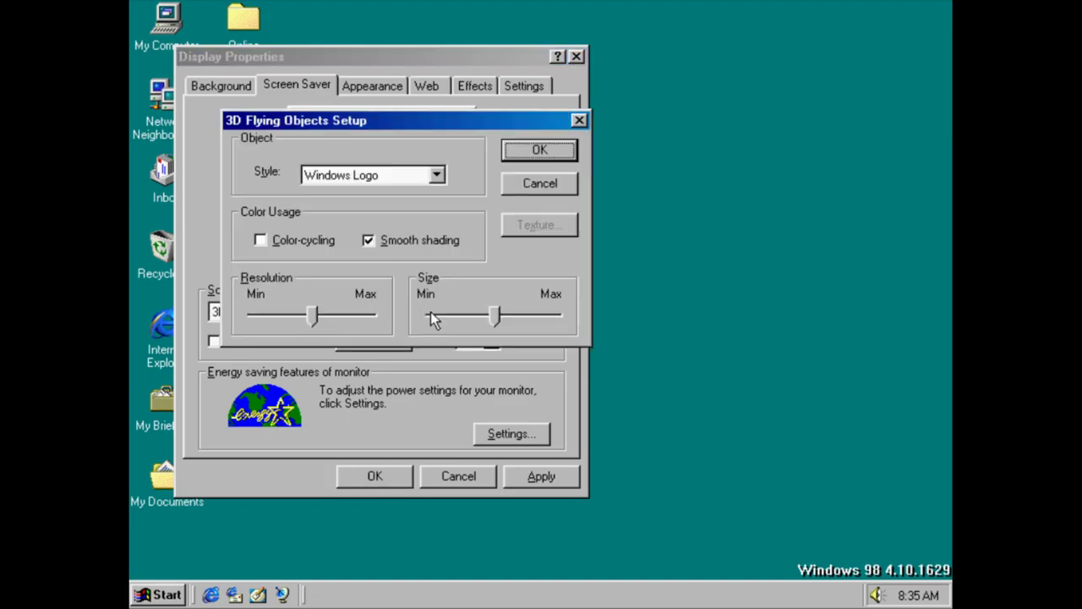
pyautogui.click(539, 184)
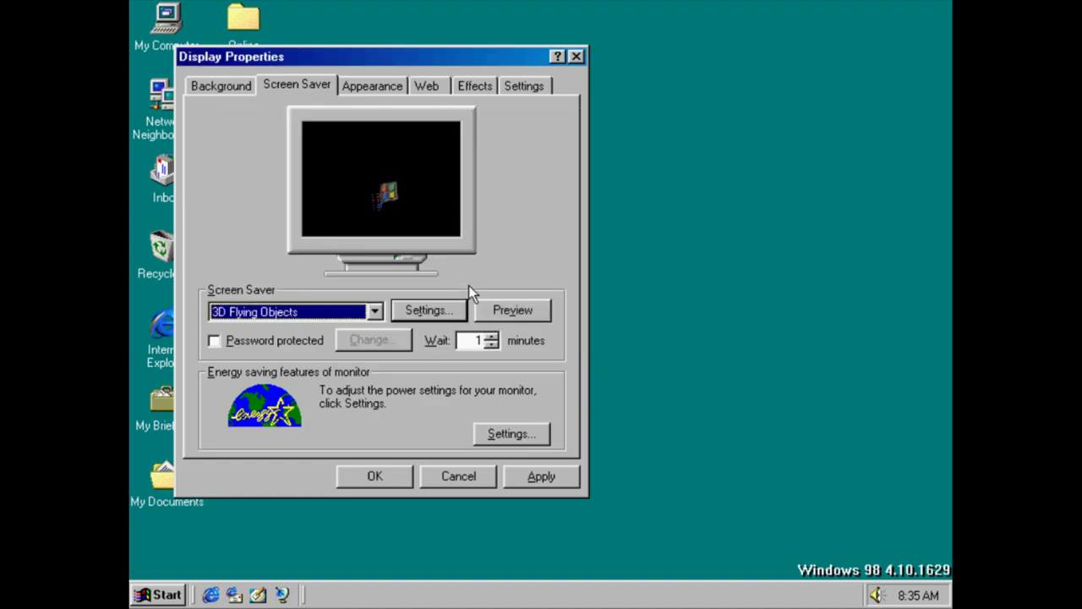
pyautogui.click(503, 318)
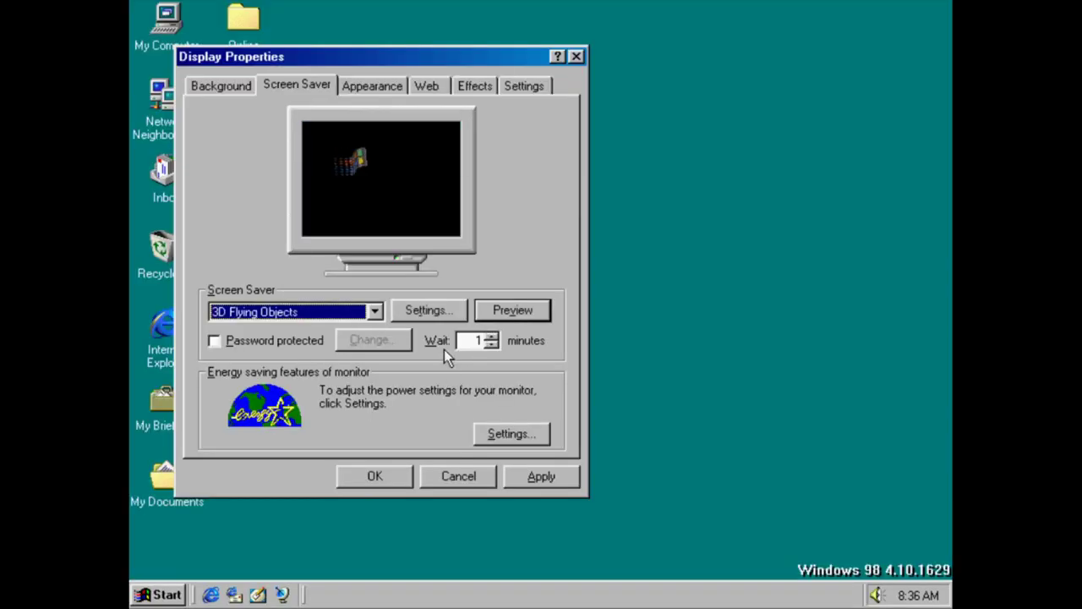
pyautogui.click(438, 315)
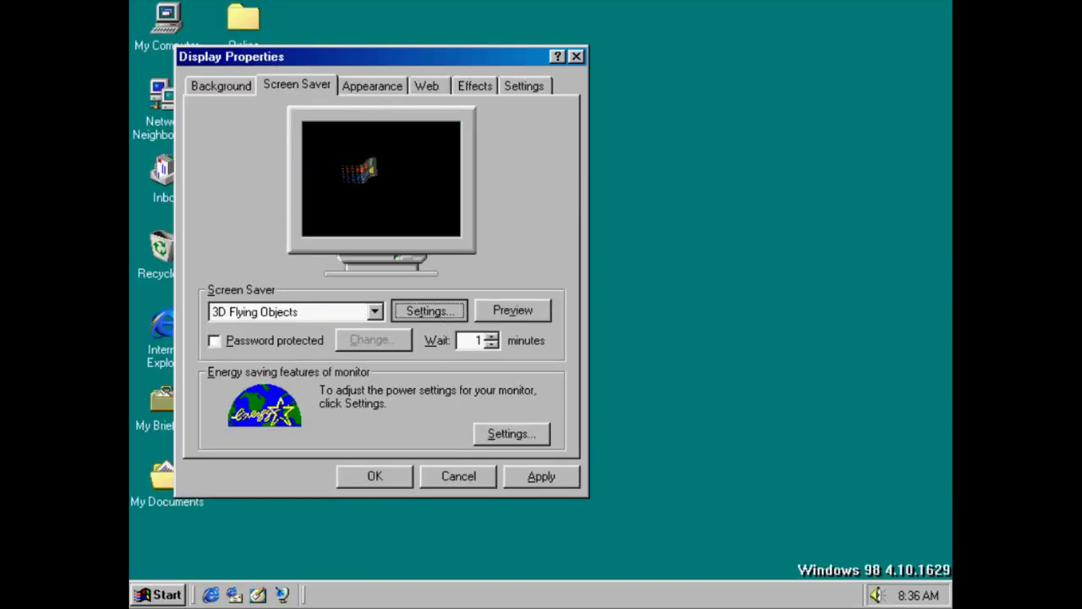
pyautogui.click(406, 175)
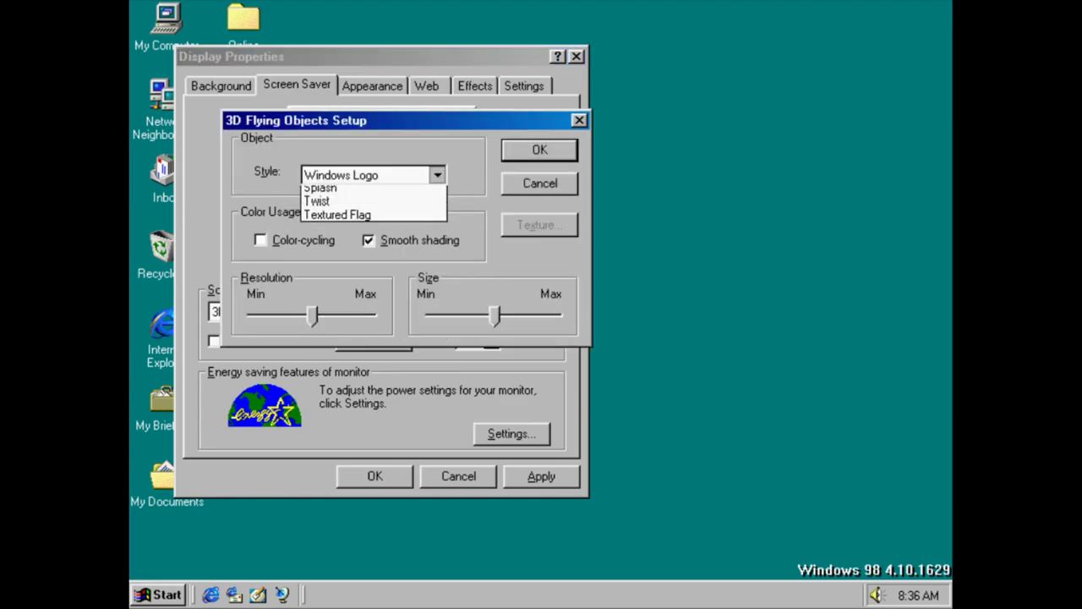
pyautogui.click(402, 181)
pyautogui.click(402, 182)
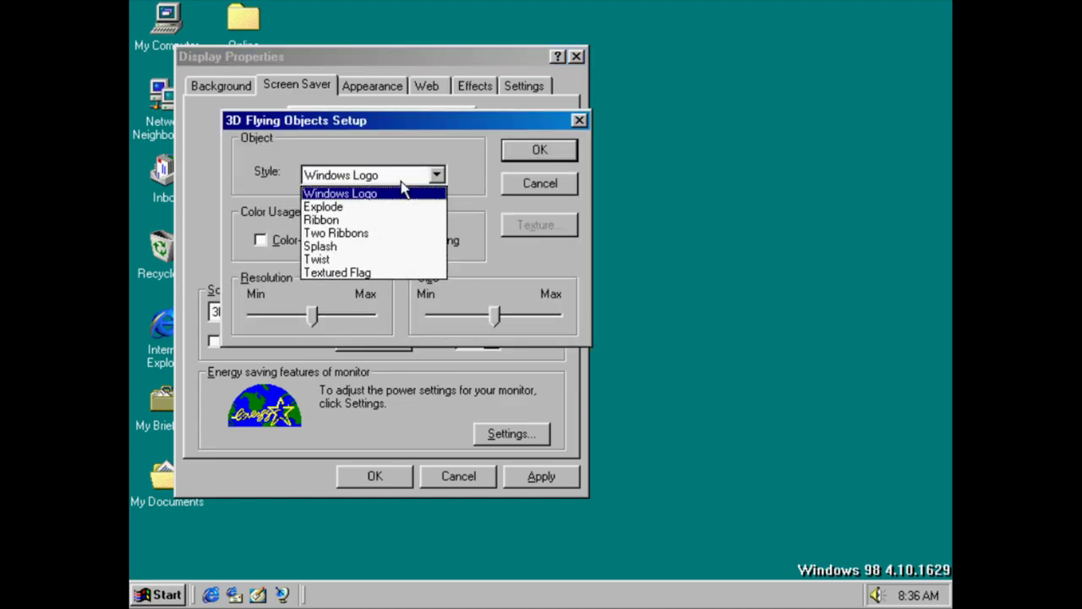
pyautogui.press('Down')
pyautogui.press('Down')
pyautogui.press('Up')
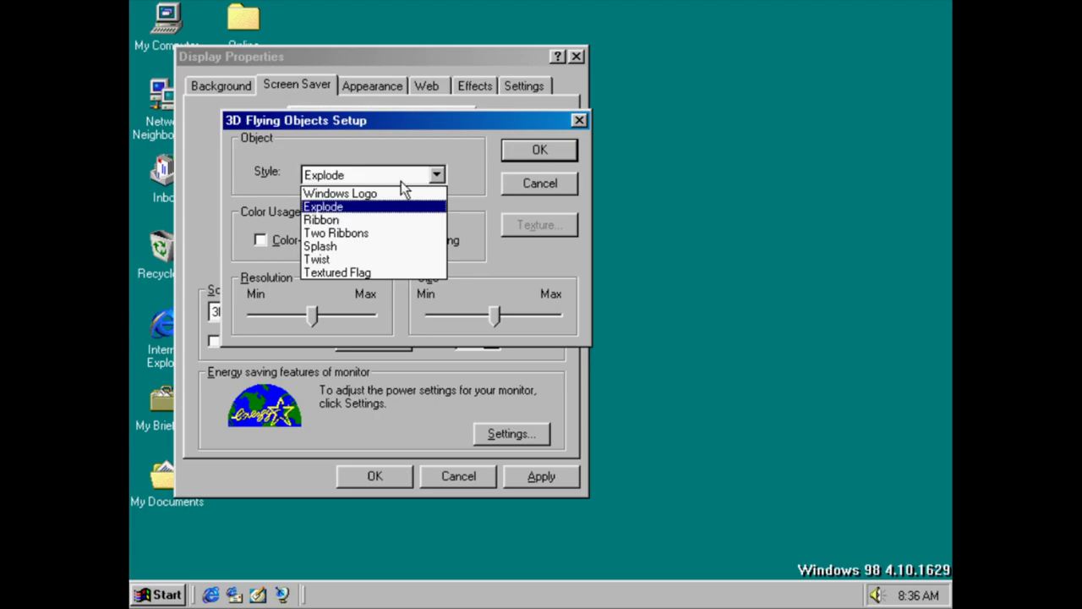
pyautogui.click(565, 150)
pyautogui.click(561, 146)
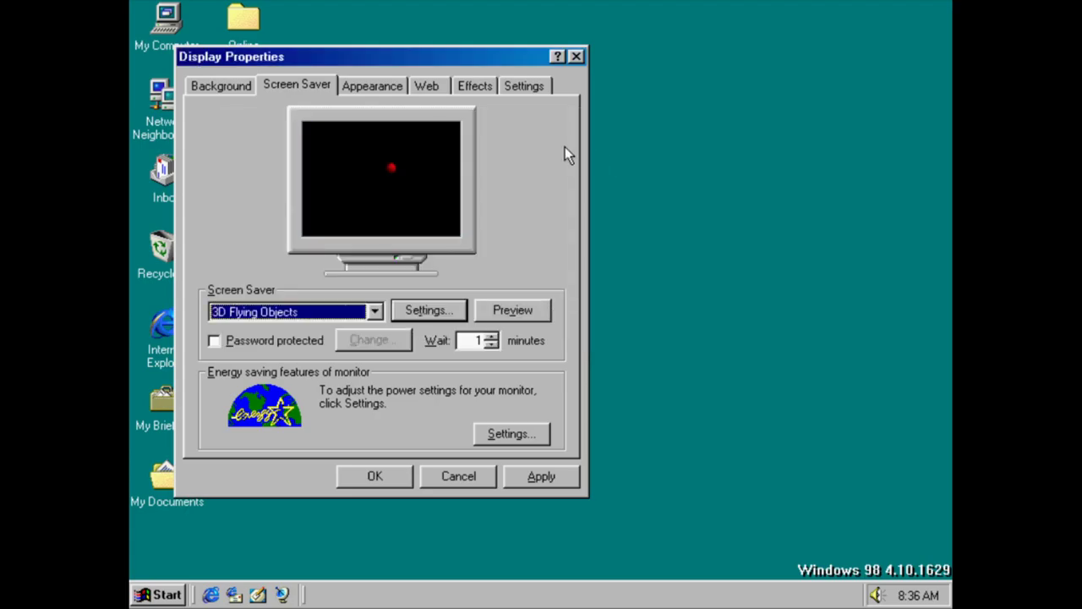
# Switch the flying object style to Ribbon, then Two Ribbons
pyautogui.click(445, 308)
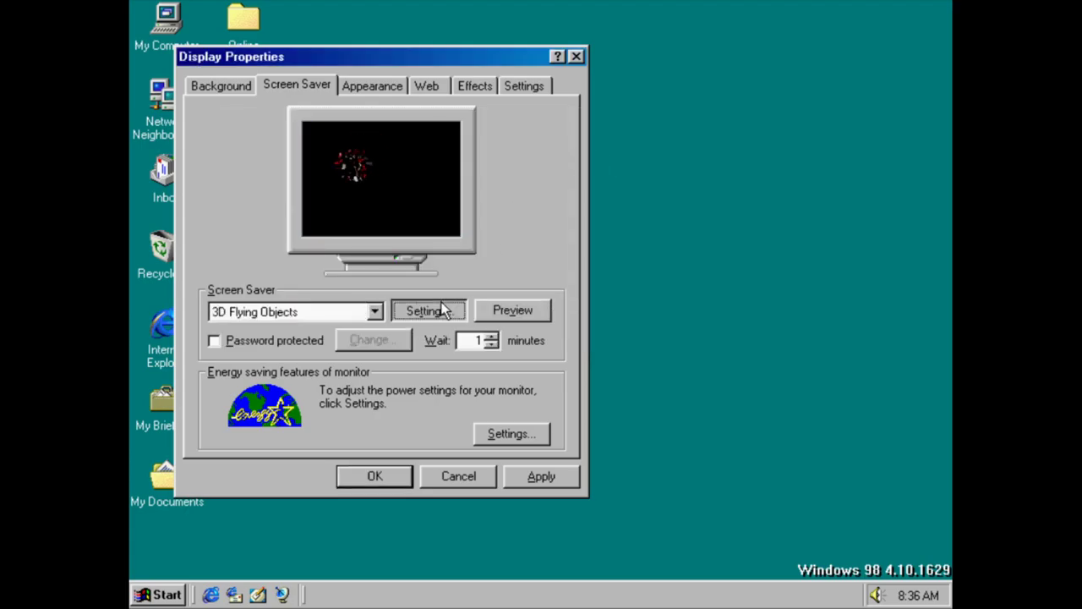
pyautogui.click(394, 174)
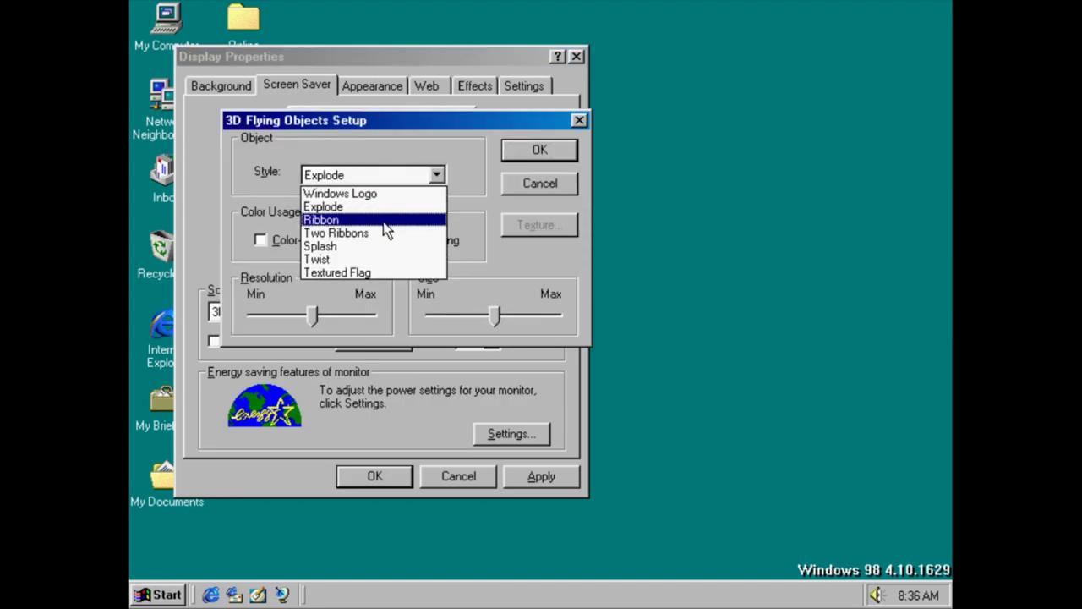
pyautogui.click(389, 220)
pyautogui.click(520, 150)
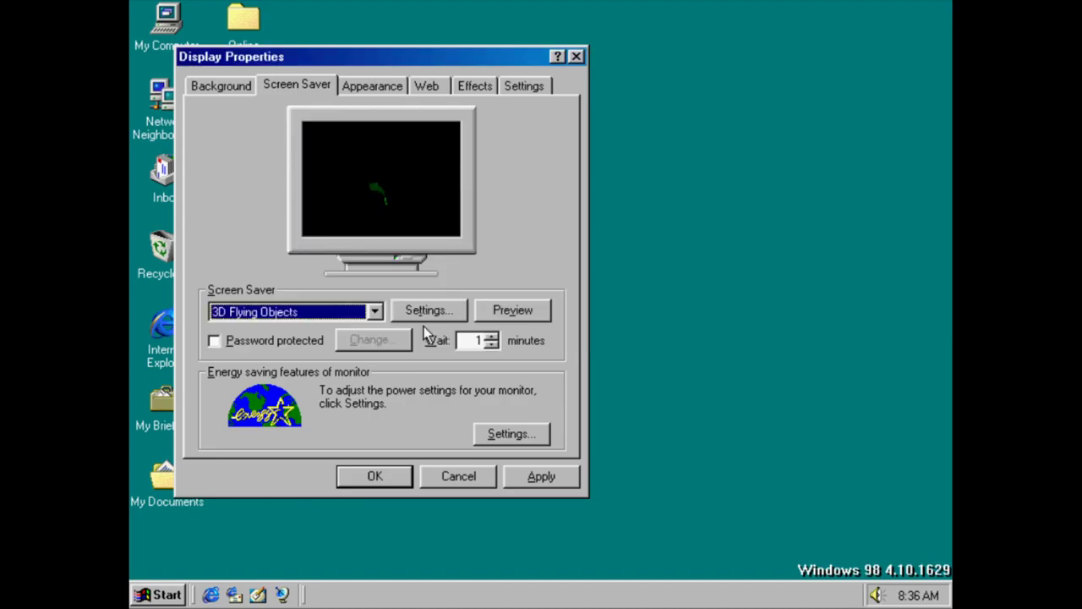
pyautogui.click(426, 312)
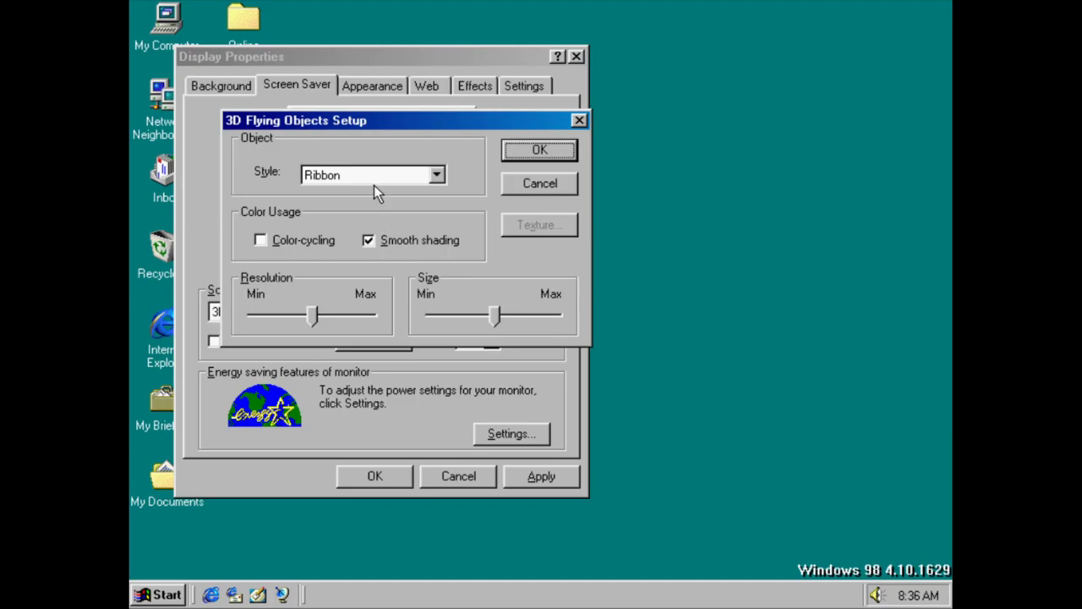
pyautogui.click(374, 179)
pyautogui.click(373, 234)
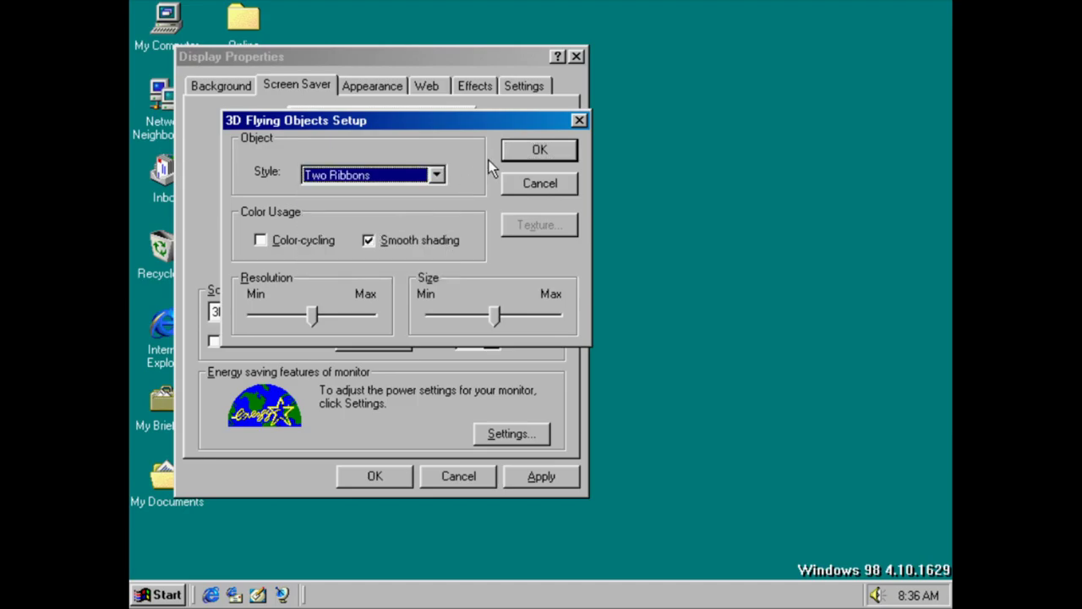
pyautogui.click(538, 153)
# Switch the flying object style to Splash, then Twist
pyautogui.click(462, 311)
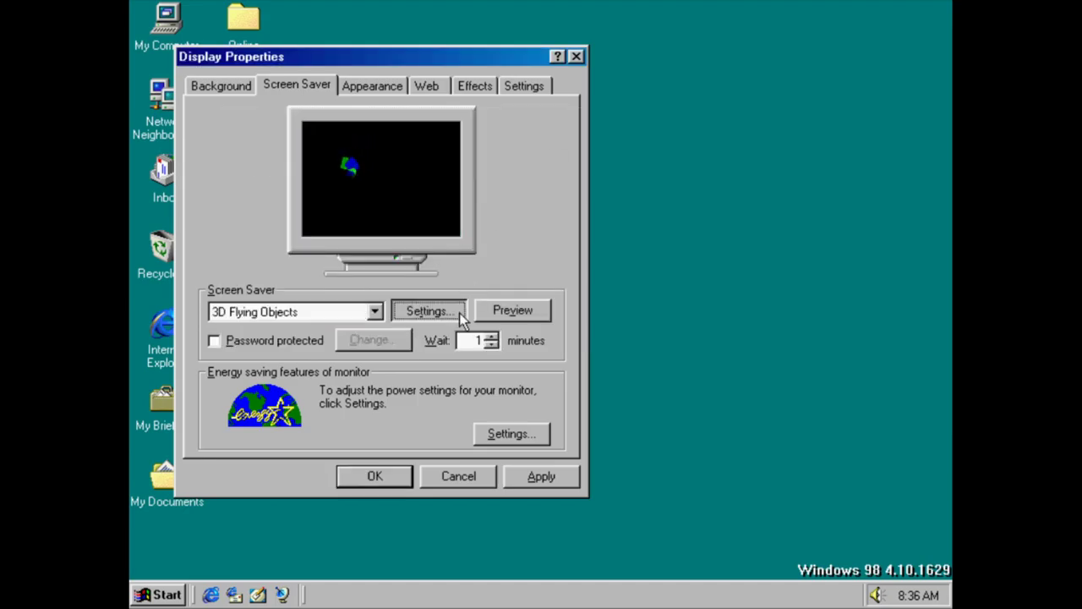
pyautogui.click(380, 178)
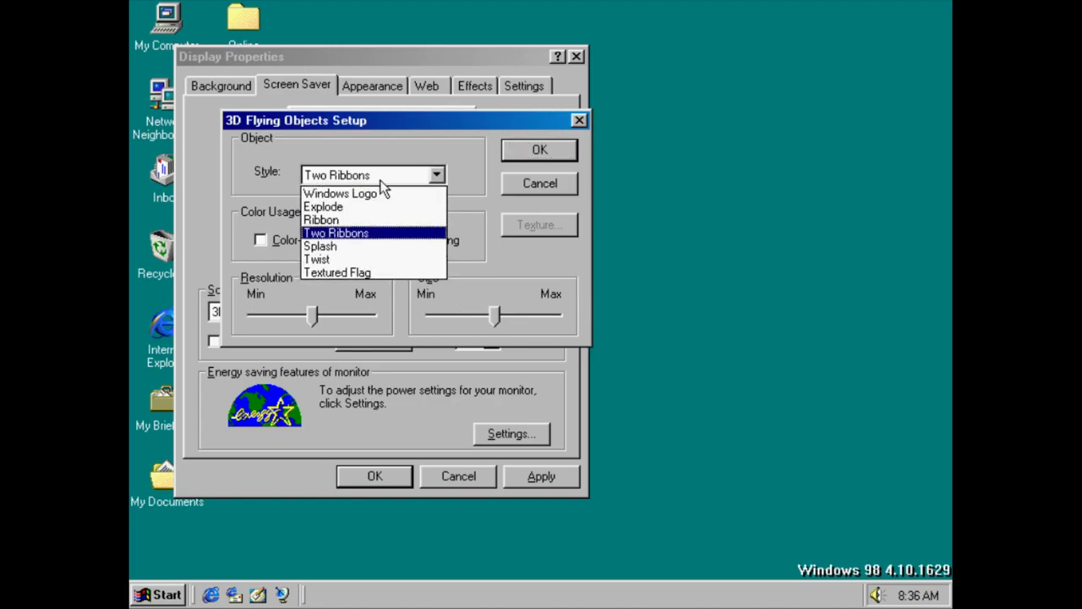
pyautogui.click(386, 246)
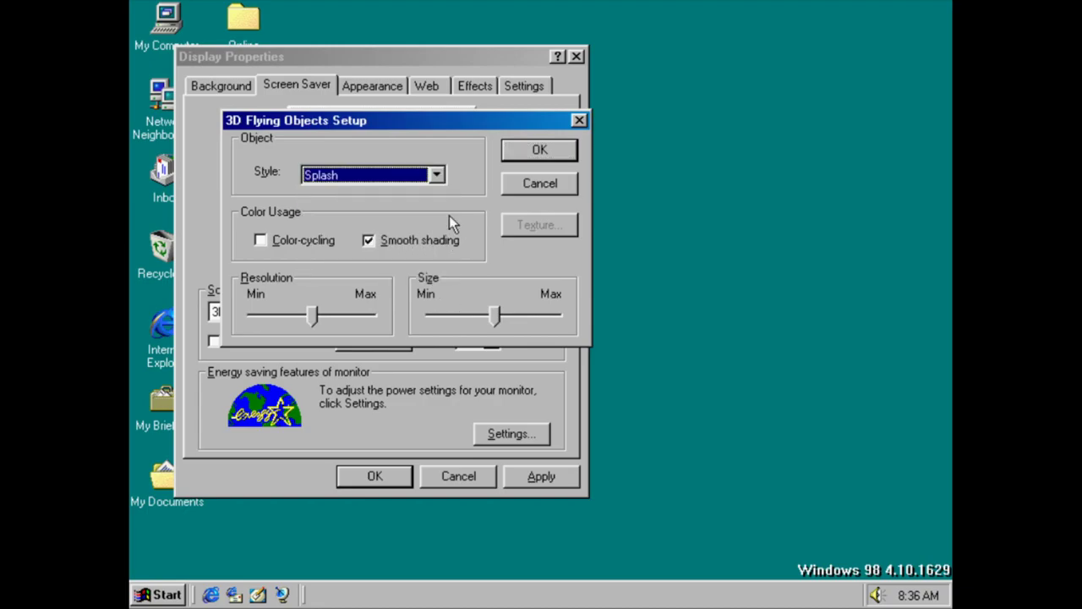
pyautogui.click(525, 161)
pyautogui.click(426, 309)
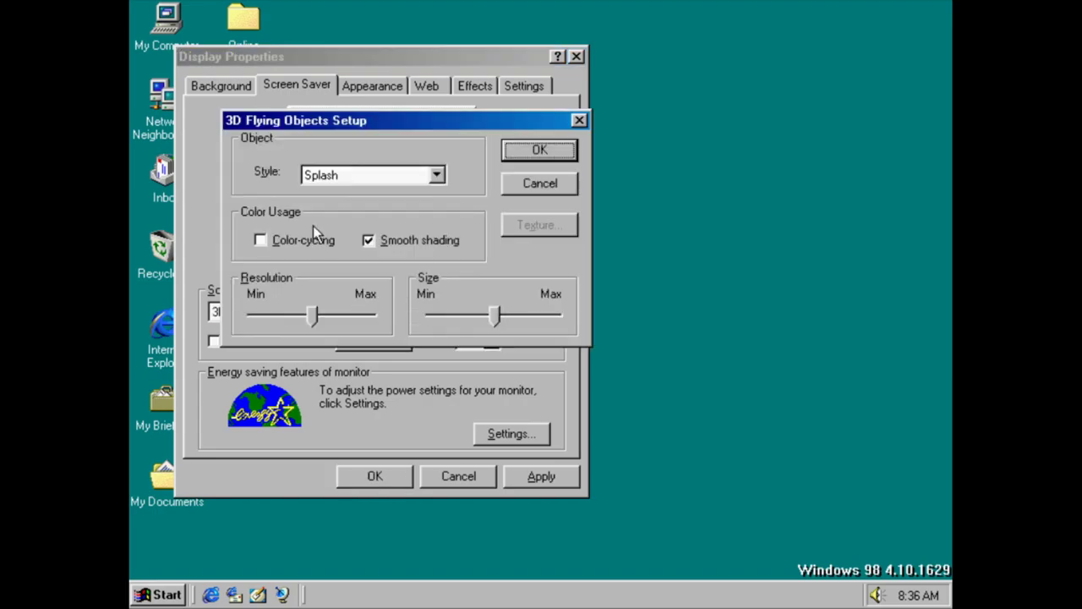
pyautogui.click(369, 179)
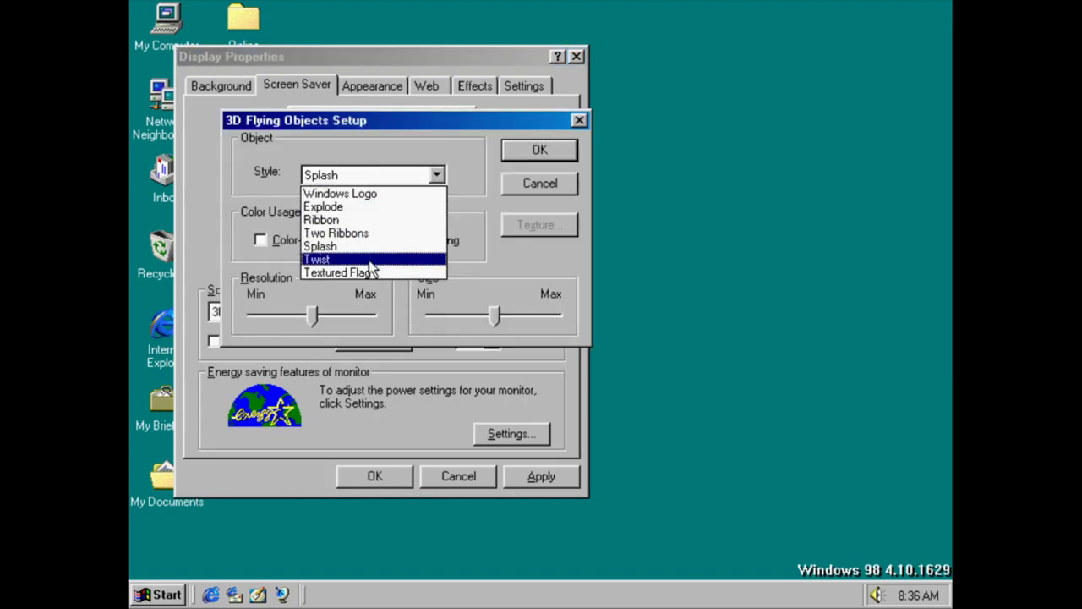
pyautogui.click(370, 260)
pyautogui.click(508, 156)
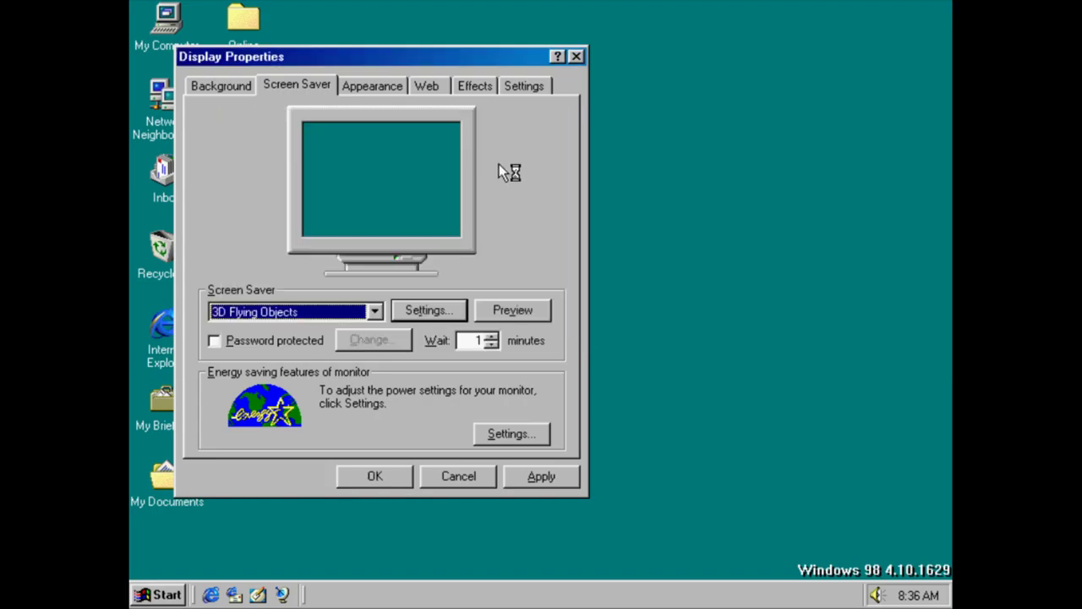
# Set the Textured Flag style and play the screen saver full screen
pyautogui.click(425, 311)
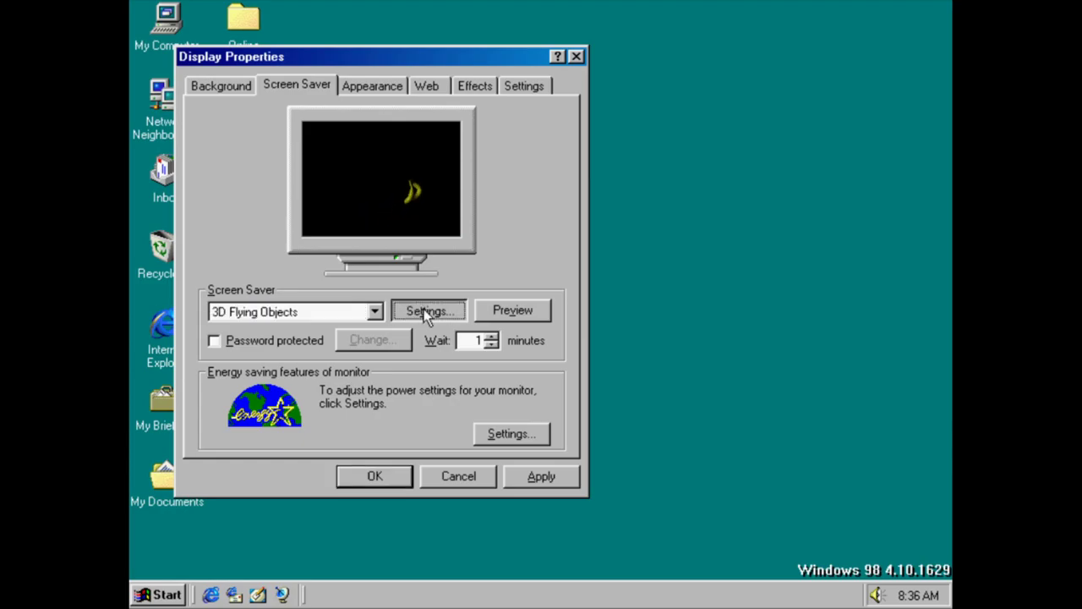
pyautogui.click(374, 174)
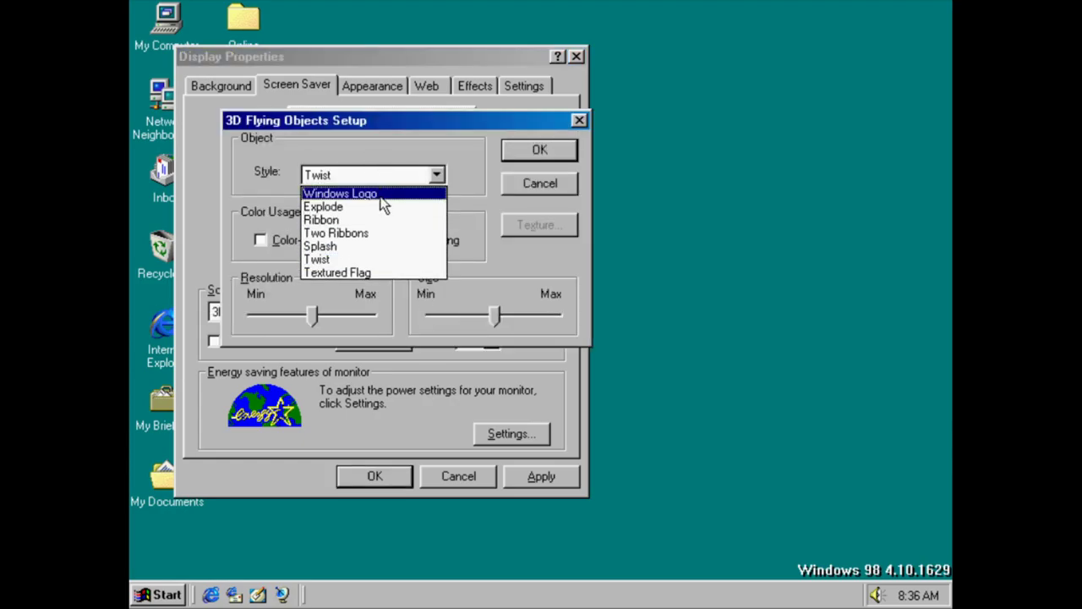
pyautogui.click(378, 270)
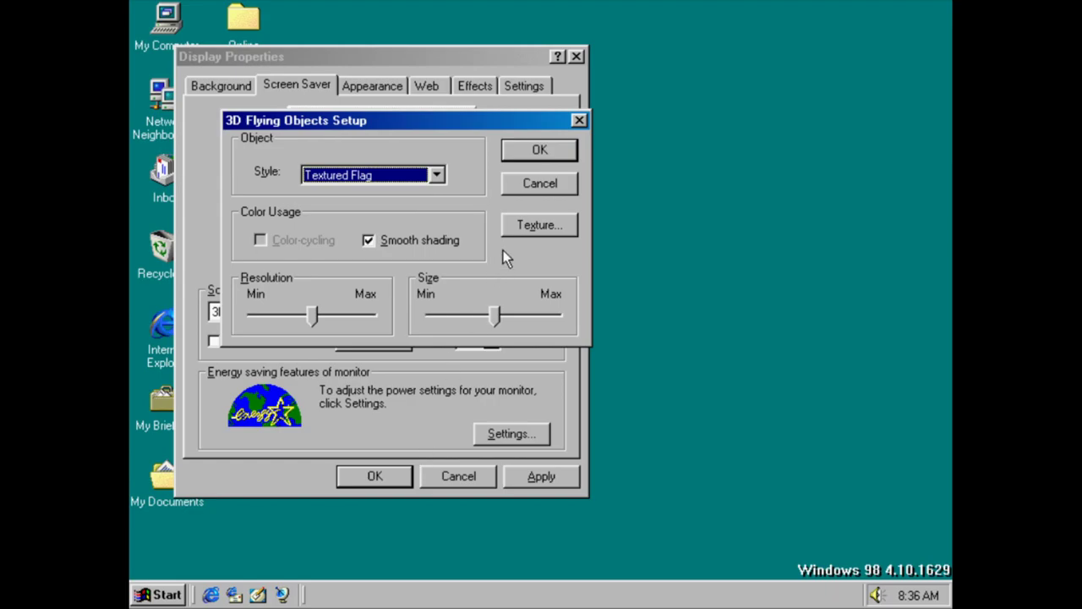
pyautogui.click(535, 151)
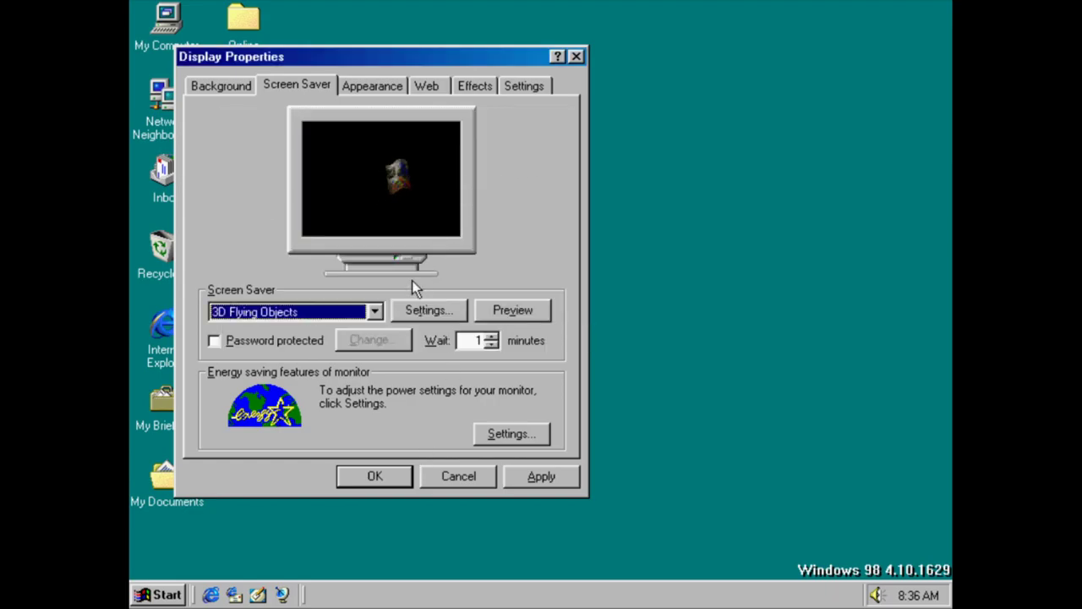
pyautogui.click(398, 310)
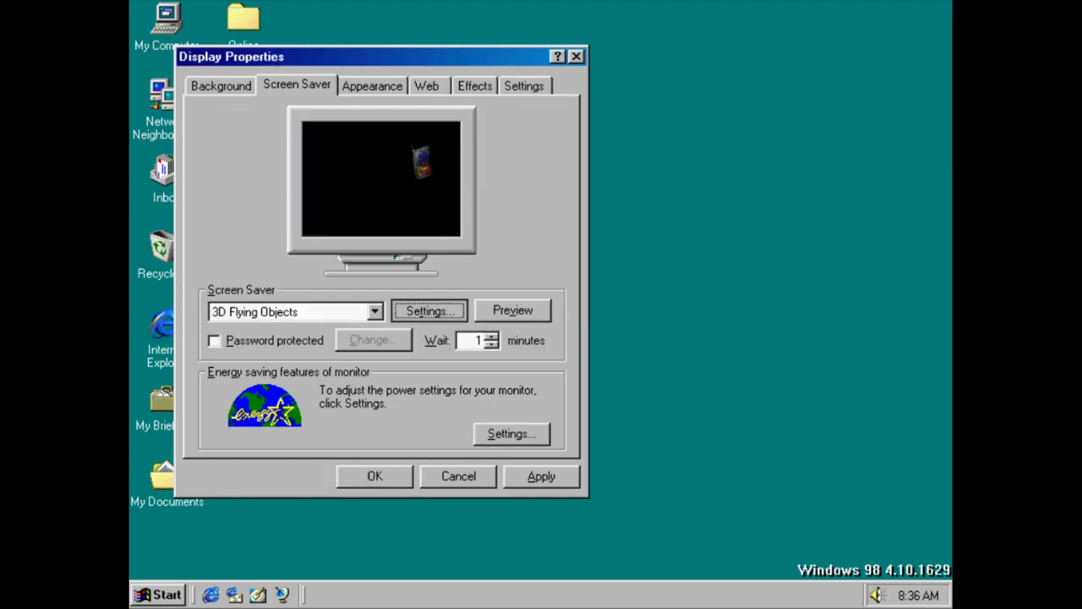
pyautogui.click(540, 149)
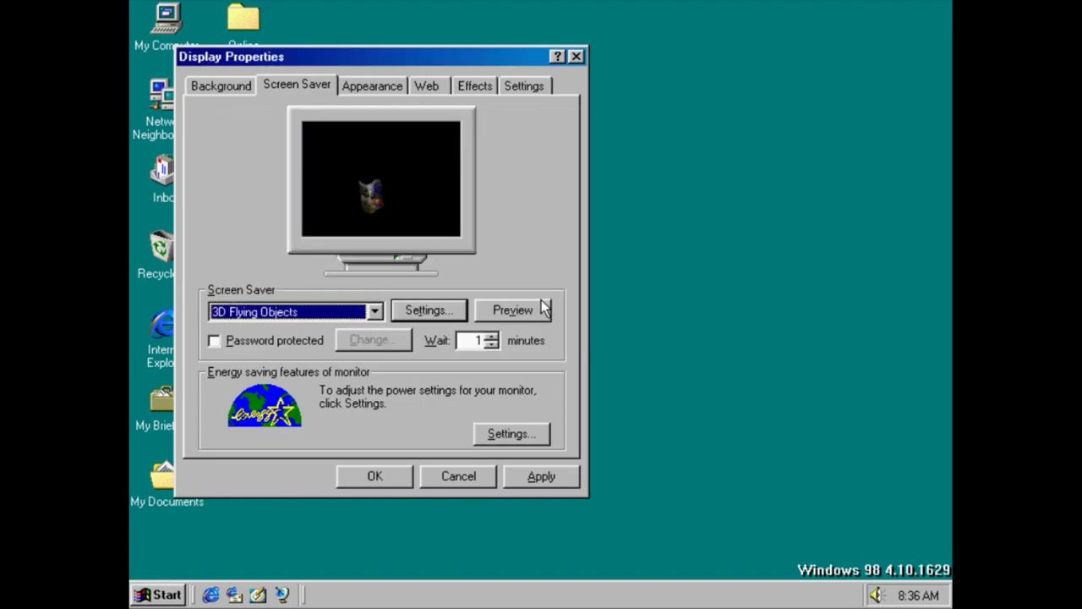
pyautogui.click(541, 311)
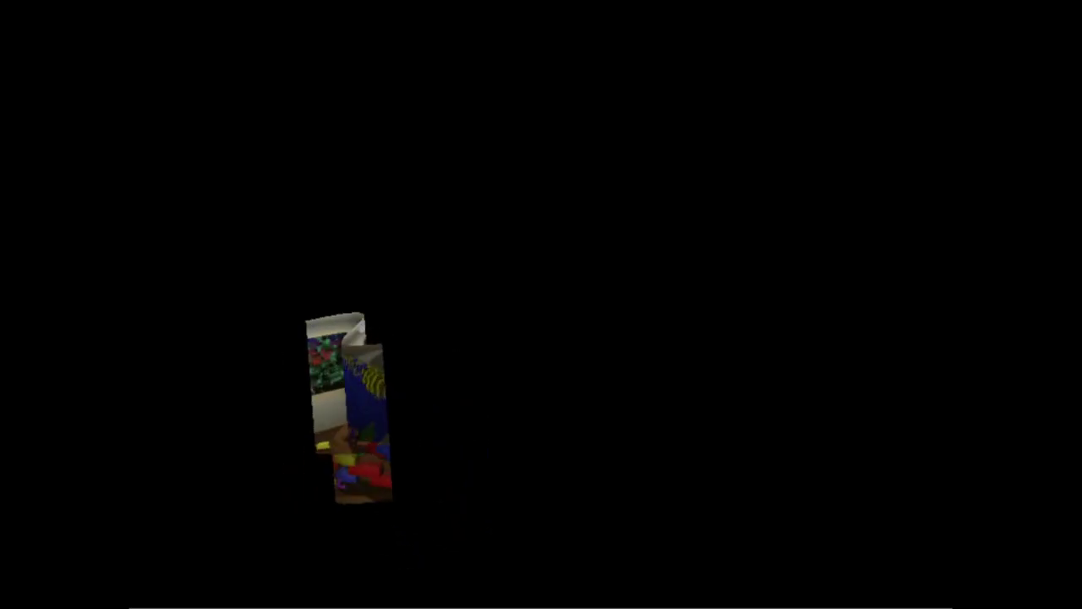
pyautogui.moveTo(580, 200)
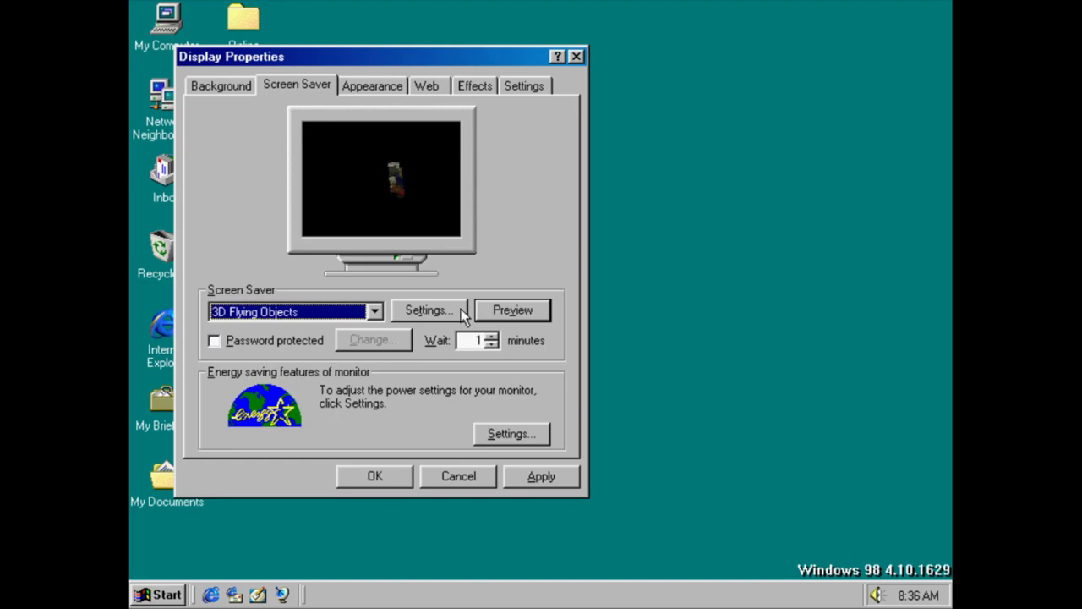
# Step through 3D Maze, Channel Screen Saver and Curves and Colors to Scrolling Marquee
pyautogui.press('Down')
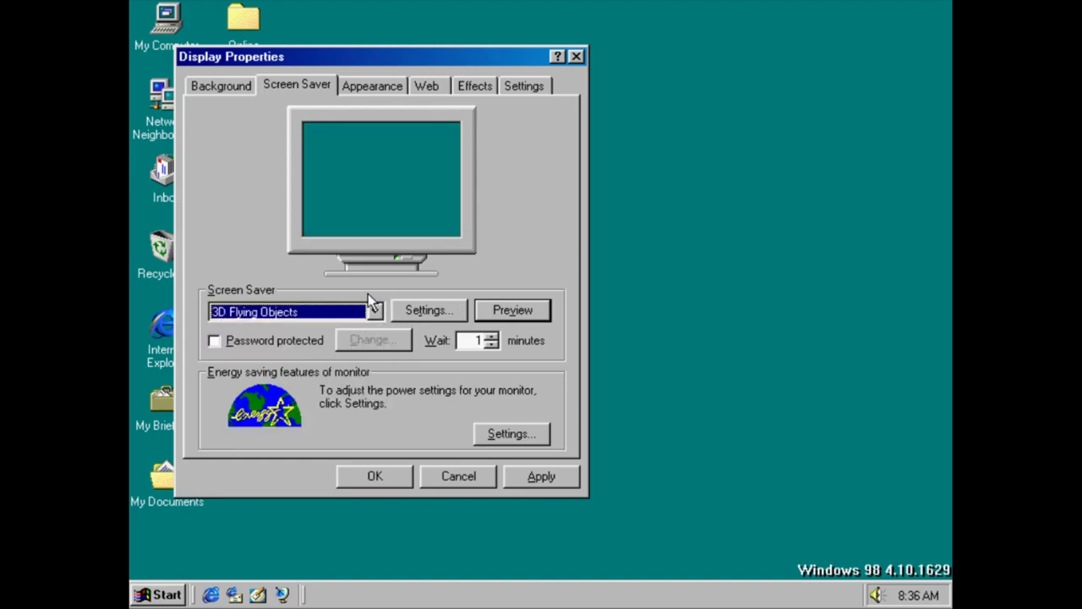
pyautogui.press('Down')
pyautogui.press('Down')
pyautogui.press('Down')
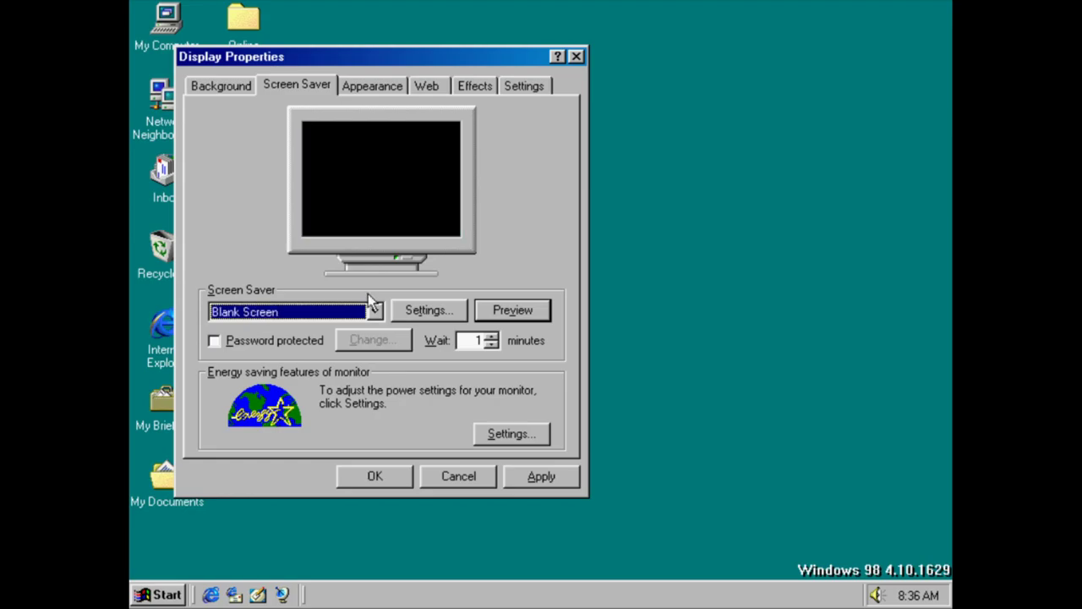
pyautogui.press('Down')
pyautogui.press('Down')
pyautogui.press('Down')
pyautogui.press('Up')
pyautogui.press('Down')
pyautogui.press('Down')
pyautogui.press('Down')
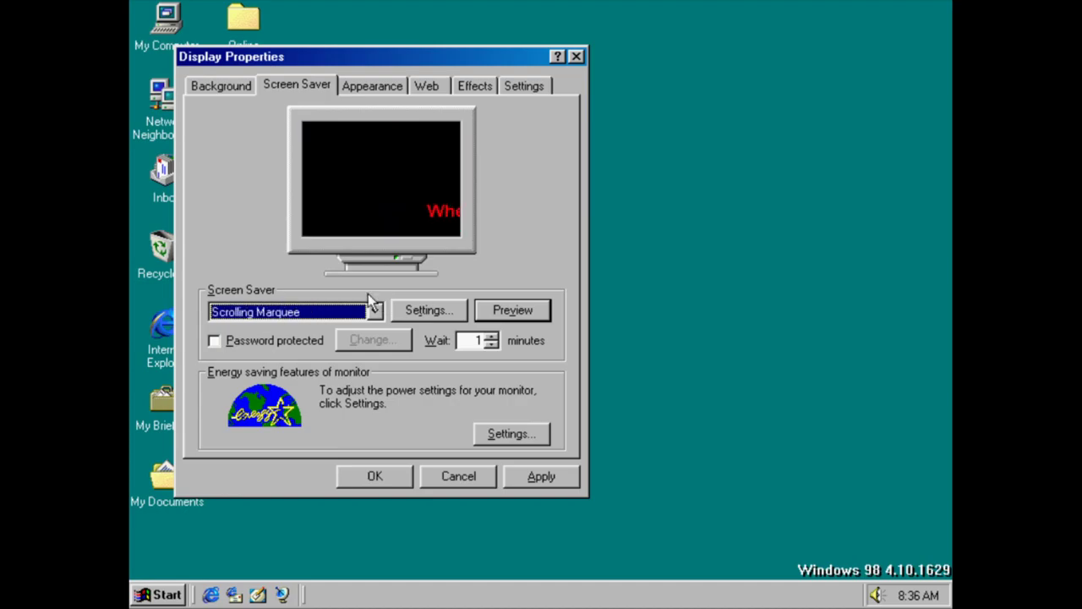
# Toggle screen saver password protection, then view the Appearance color scheme settings
pyautogui.click(325, 338)
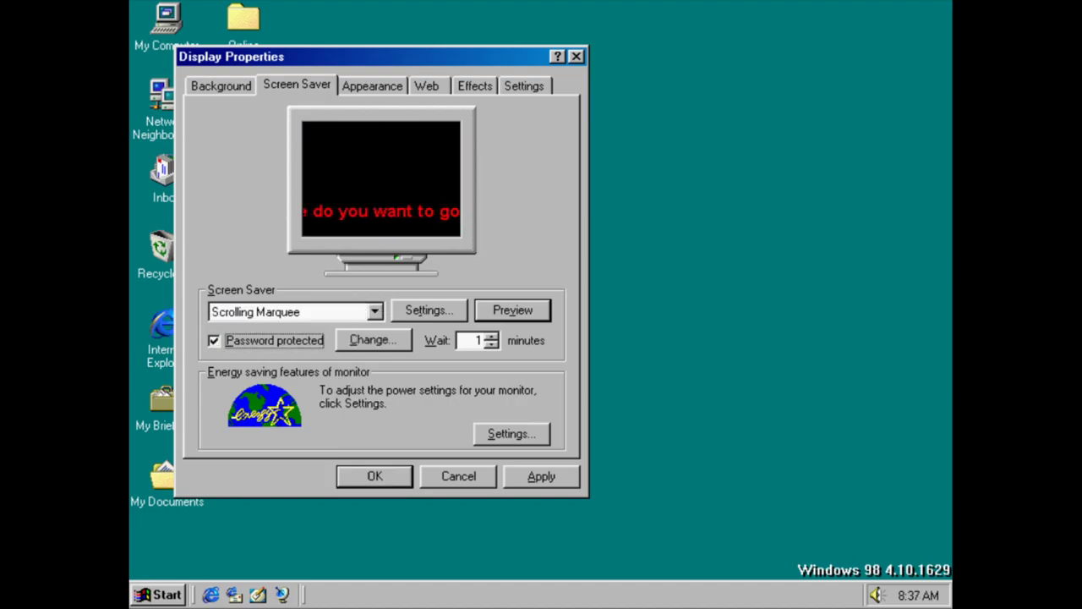
pyautogui.click(319, 334)
pyautogui.click(372, 84)
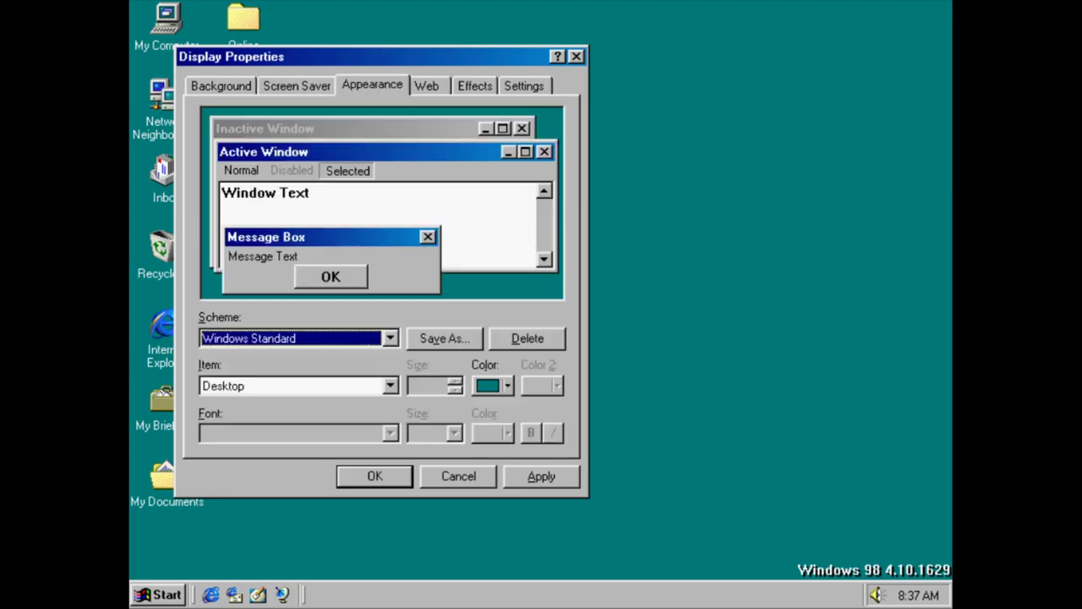
# Step through the colour schemes from Windows Standard (large), past High Contrast, to Eggplant
pyautogui.click(315, 338)
pyautogui.click(273, 515)
pyautogui.press('Up')
pyautogui.press('Up')
pyautogui.press('Up')
pyautogui.press('Up')
pyautogui.press('Up')
pyautogui.press('Up')
pyautogui.press('Up')
pyautogui.press('Up')
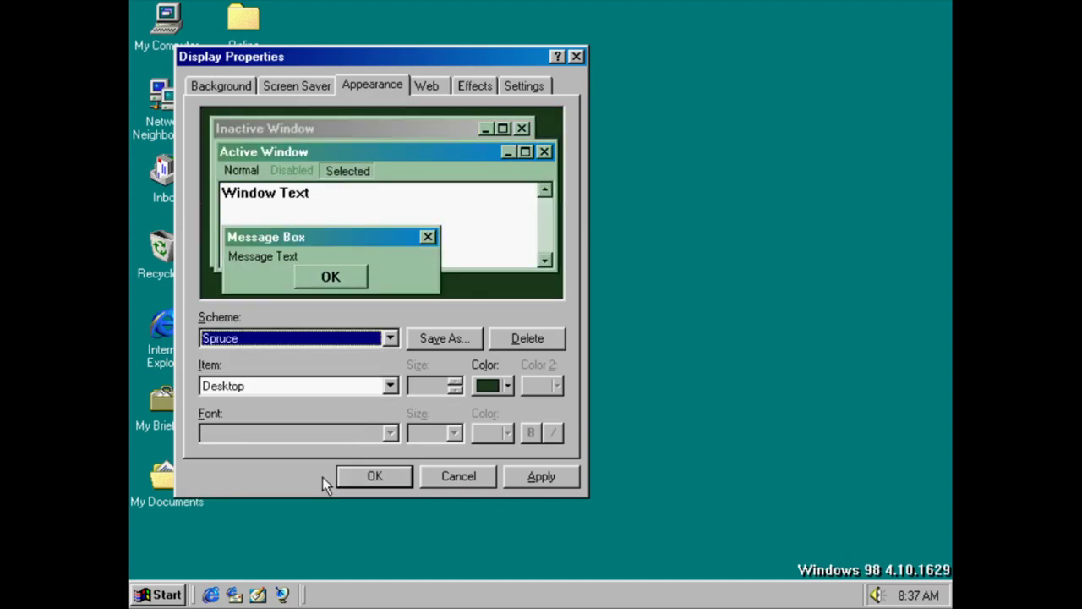
pyautogui.press('Up')
pyautogui.press('Up')
pyautogui.press('Up')
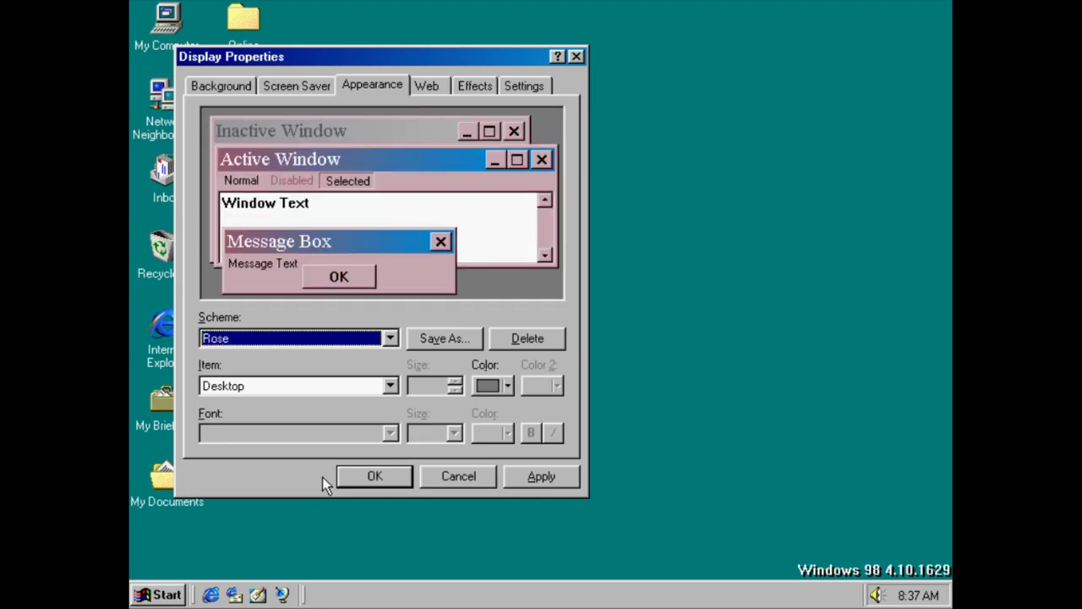
pyautogui.press('Up')
pyautogui.press('Up')
pyautogui.press('Up')
pyautogui.press('Up')
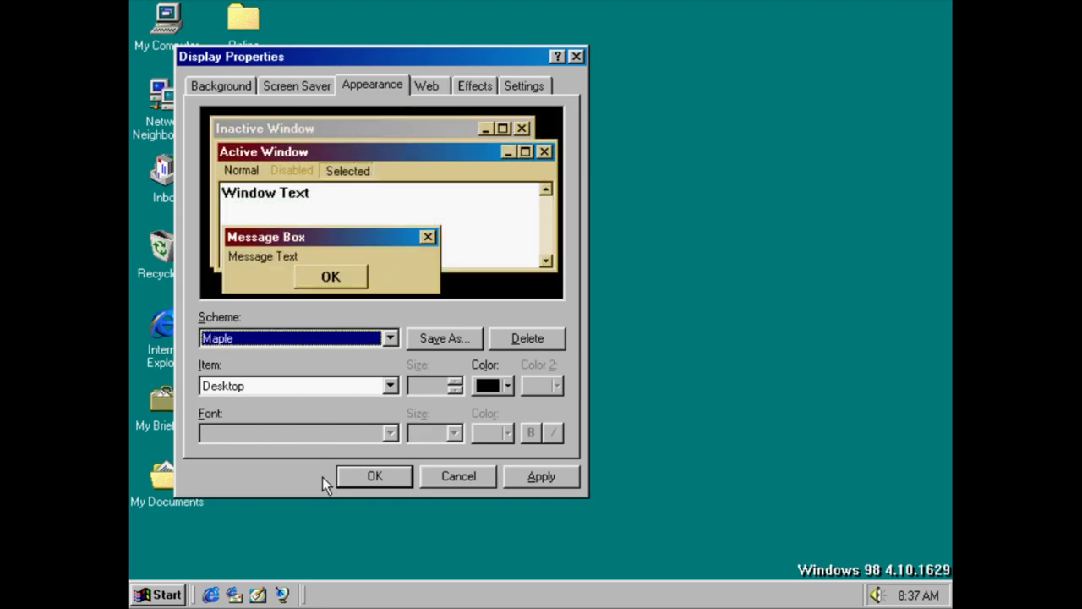
pyautogui.press('Up')
pyautogui.press('Up')
pyautogui.press('Up')
pyautogui.press('Up')
pyautogui.press('Up')
pyautogui.press('Up')
pyautogui.press('Up')
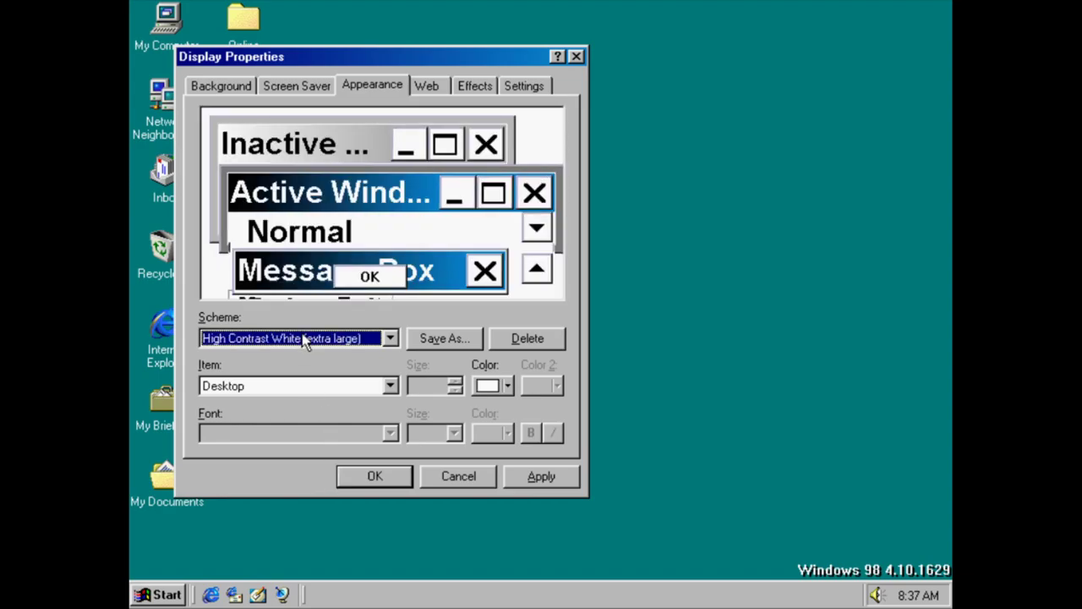
pyautogui.press('Up')
pyautogui.press('Up')
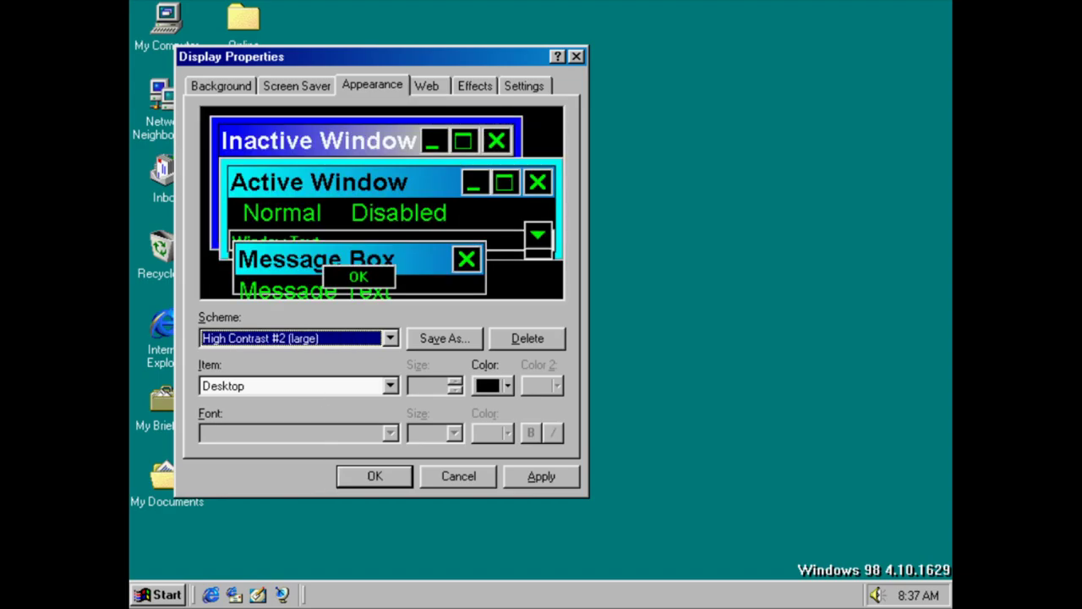
pyautogui.press('Up')
pyautogui.press('Up')
pyautogui.press('Up')
pyautogui.press('Up')
pyautogui.press('Up')
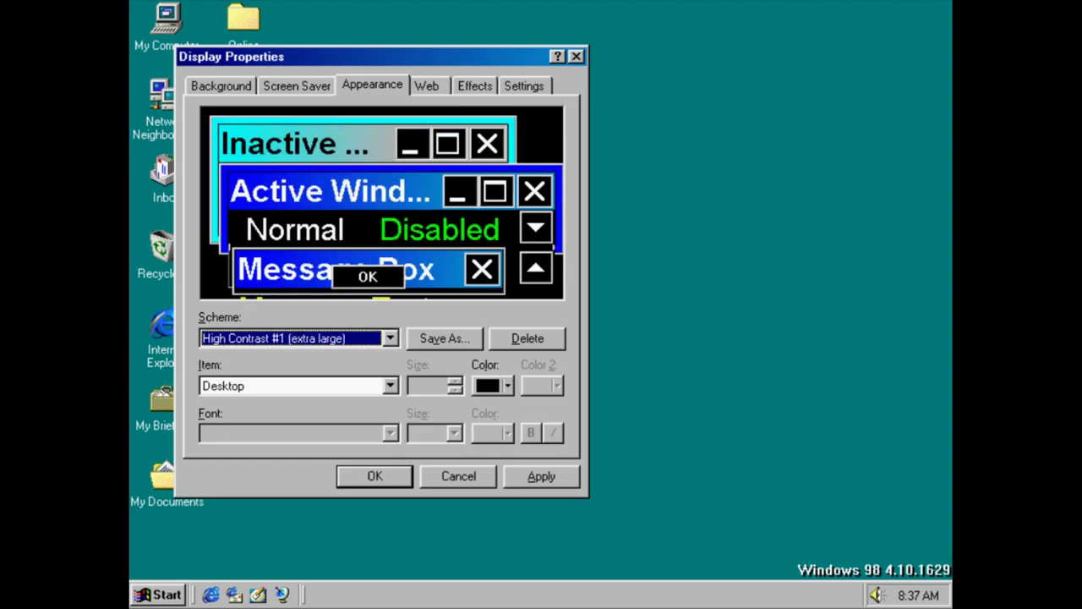
pyautogui.press('Up')
pyautogui.press('Up')
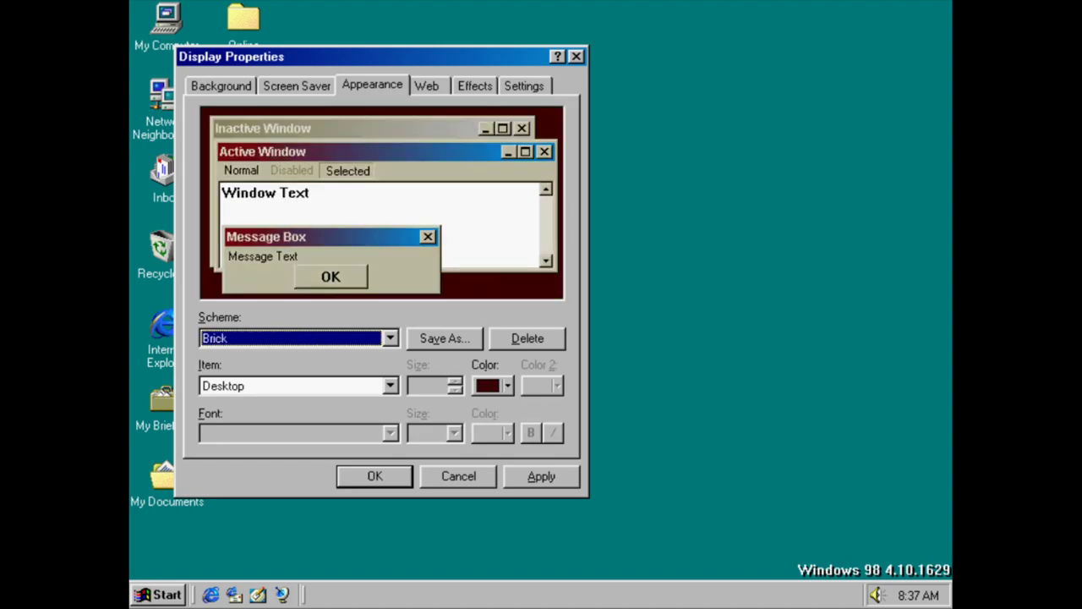
# On the Effects tab, browse replacement icons for My Computer and My Documents, keeping both
pyautogui.click(435, 80)
pyautogui.click(465, 87)
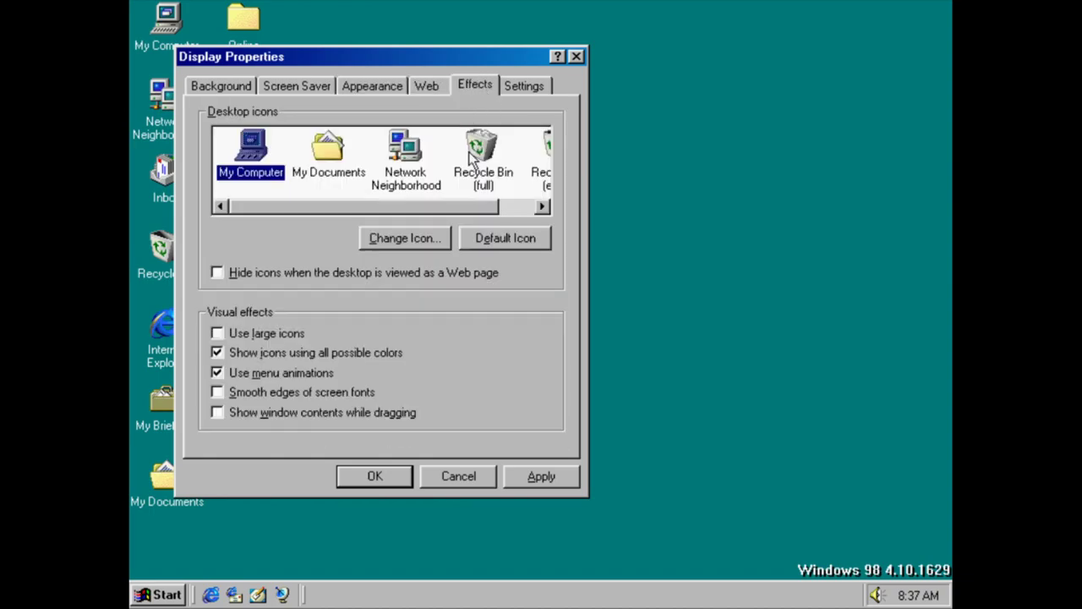
pyautogui.click(443, 238)
pyautogui.click(458, 466)
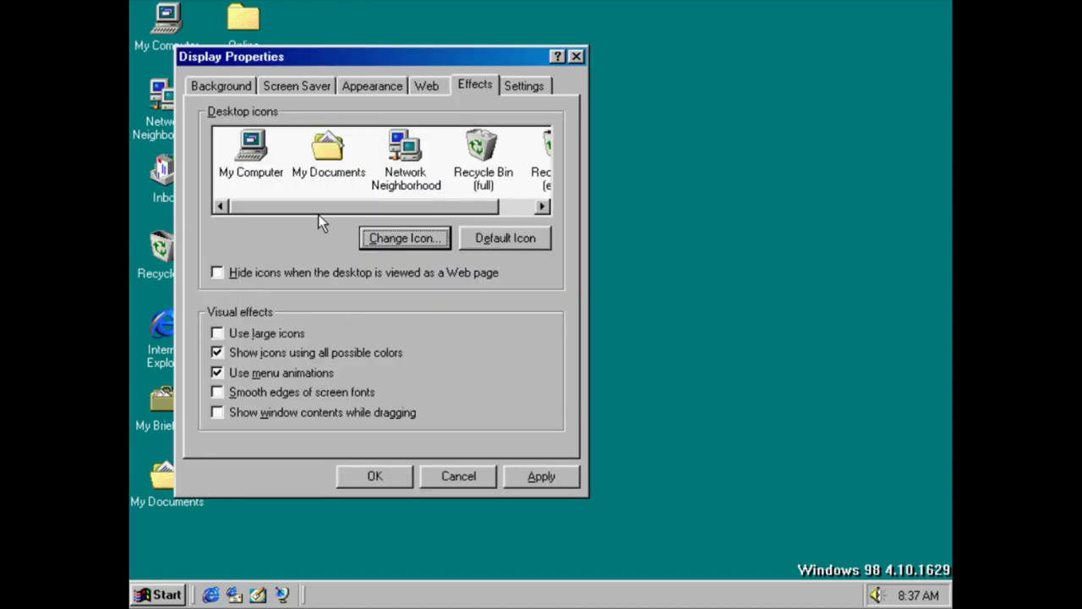
pyautogui.click(313, 152)
pyautogui.click(374, 238)
pyautogui.click(444, 455)
# Browse shell32.dll icons for Network Neighborhood without changing it, then bring up the Settings page
pyautogui.click(408, 153)
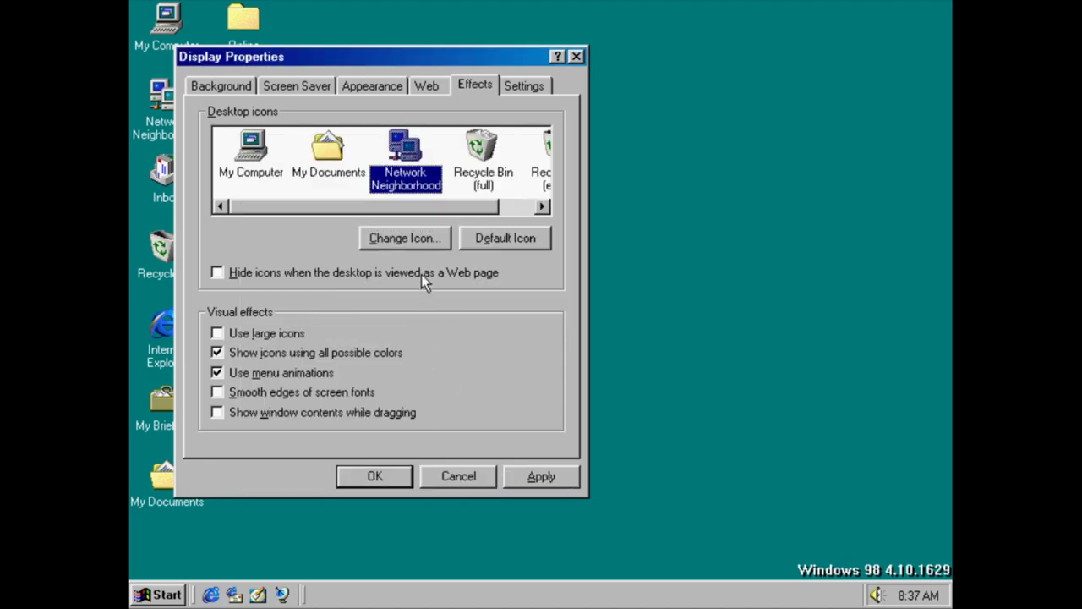
pyautogui.click(423, 238)
pyautogui.moveTo(340, 430); pyautogui.dragTo(553, 398)
pyautogui.click(416, 464)
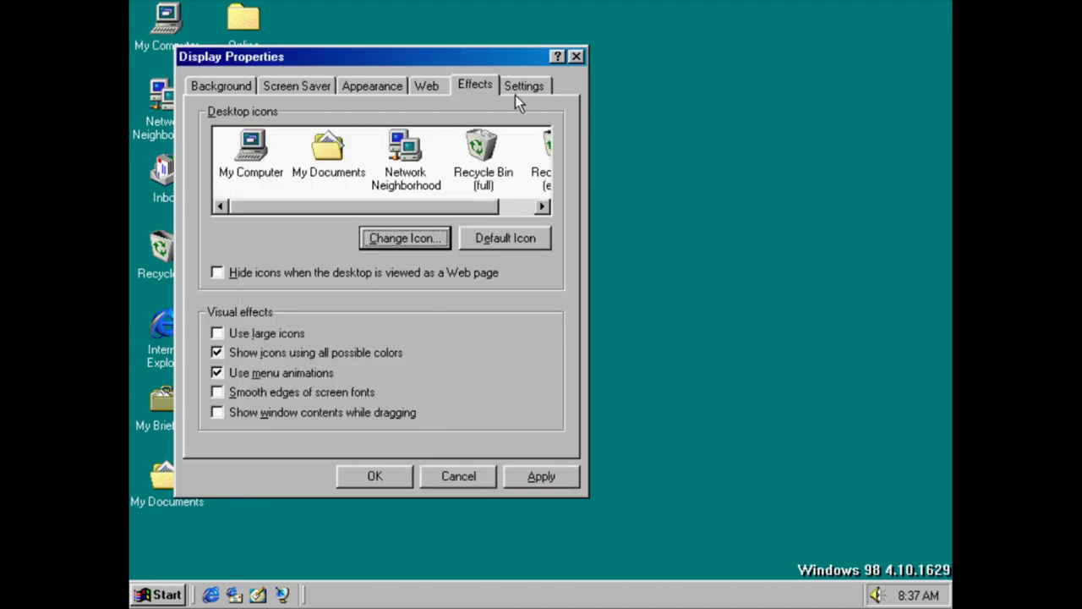
pyautogui.click(520, 90)
pyautogui.click(501, 444)
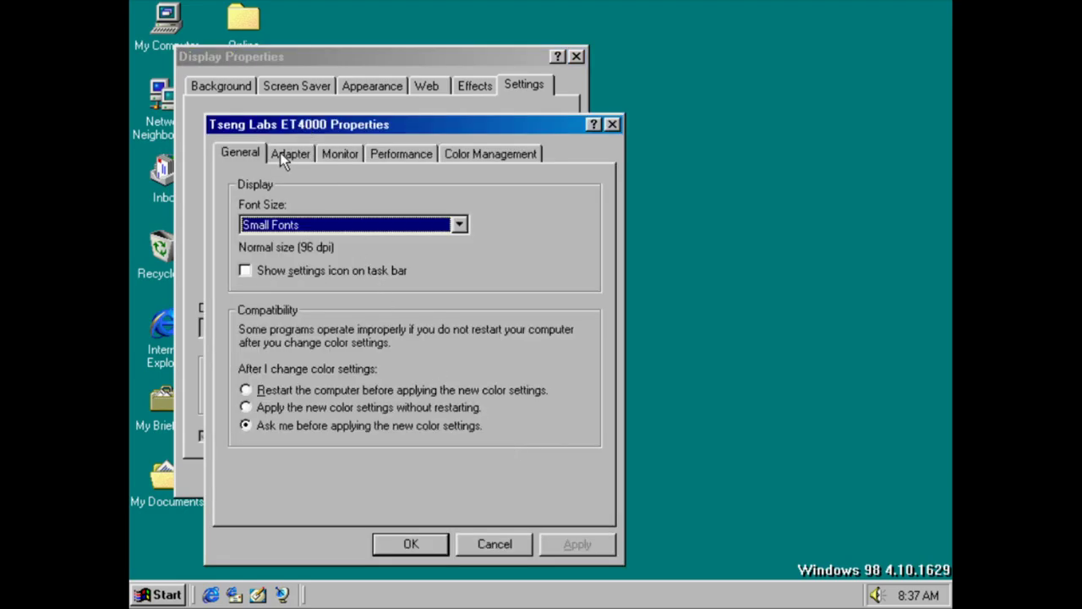
pyautogui.click(281, 153)
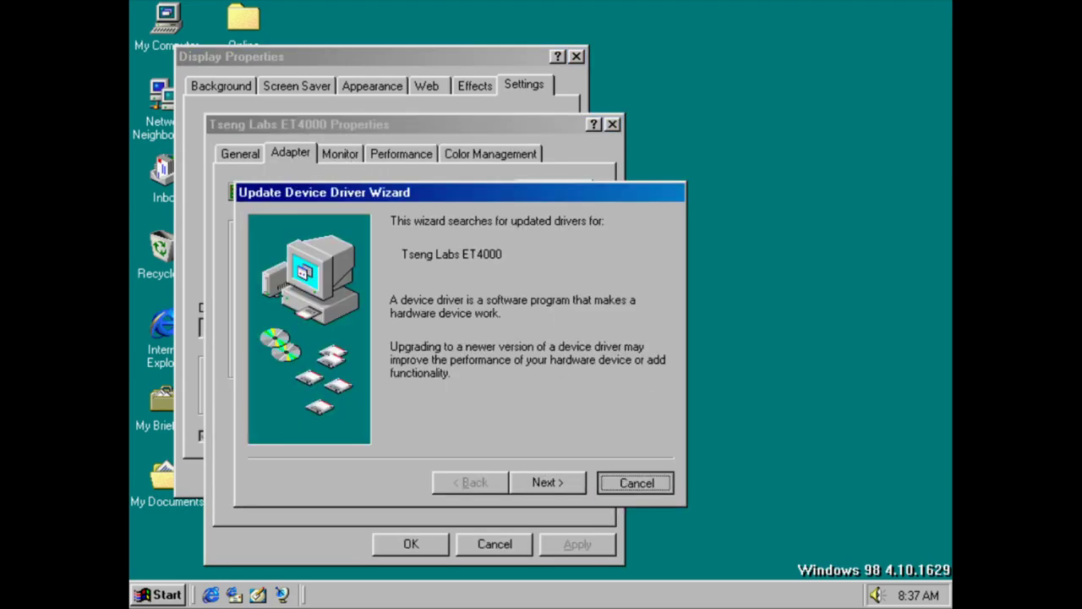
pyautogui.click(621, 484)
pyautogui.click(356, 156)
pyautogui.click(534, 192)
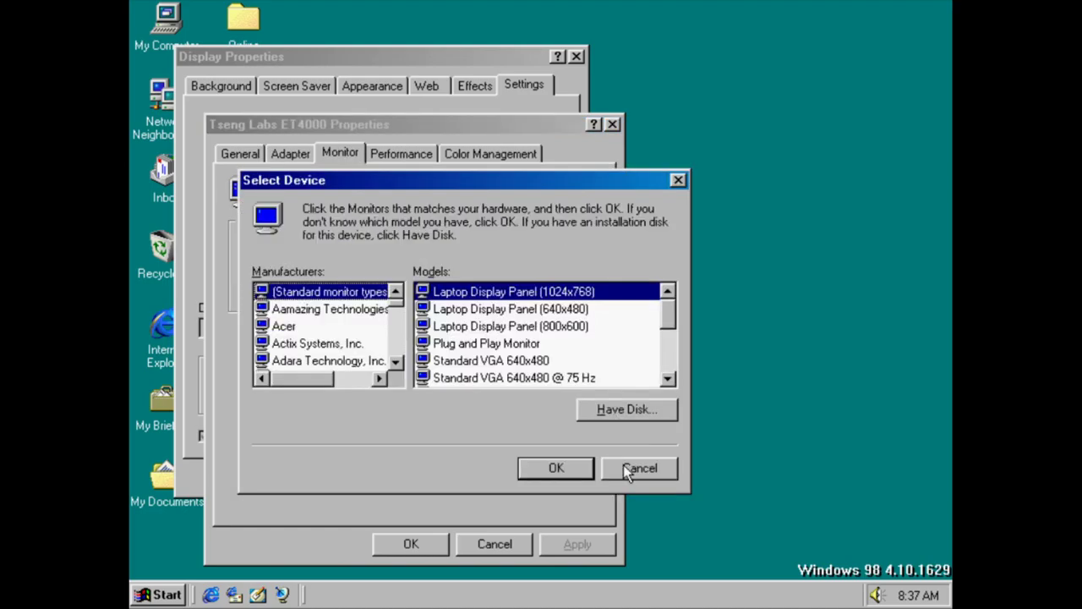
pyautogui.click(641, 468)
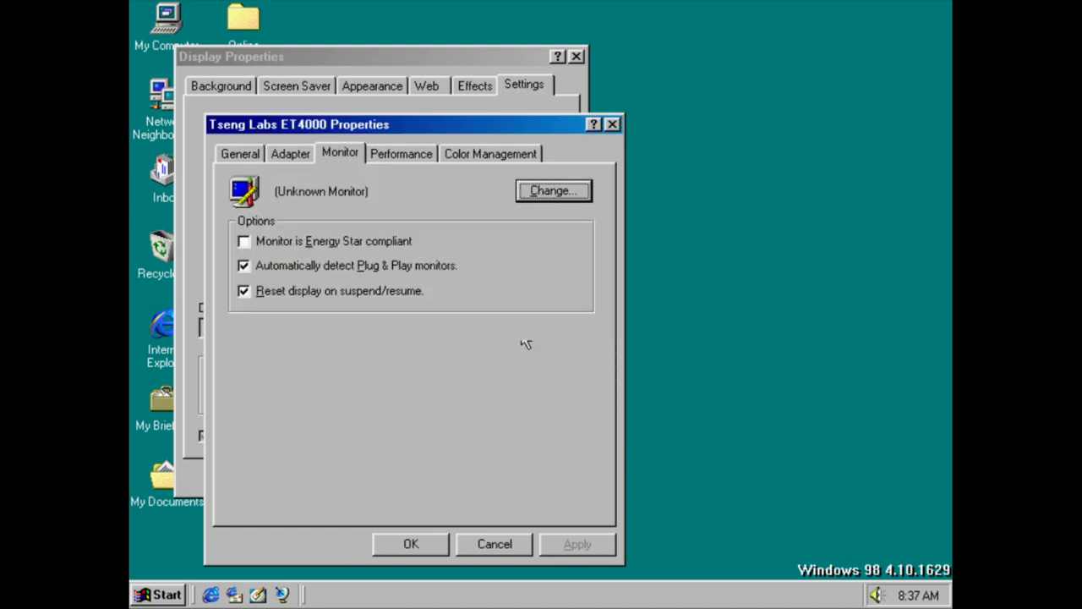
pyautogui.click(426, 154)
pyautogui.moveTo(502, 253)
pyautogui.mouseDown()
pyautogui.moveTo(438, 253)
pyautogui.moveTo(503, 253)
pyautogui.mouseUp()
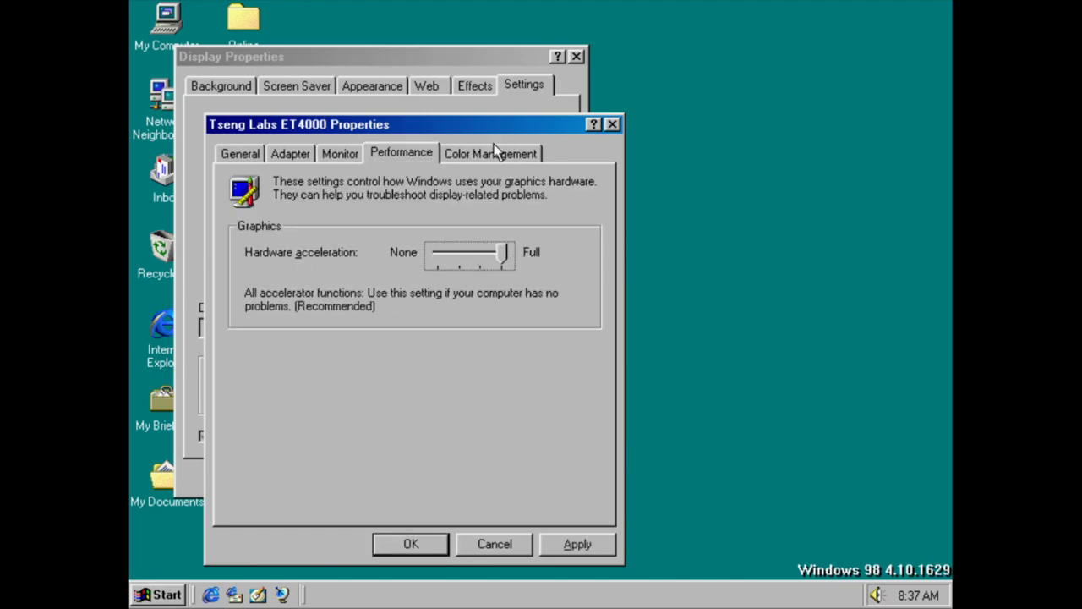
pyautogui.click(495, 149)
pyautogui.click(488, 546)
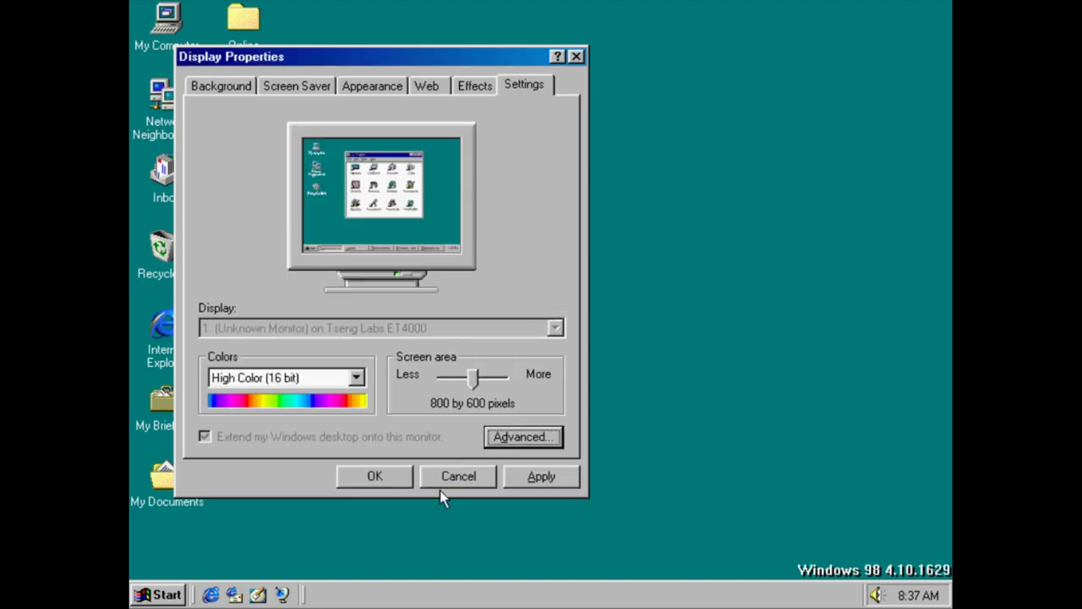
# Cancel Display Properties and open Accessibility Options from the Control Panel
pyautogui.click(440, 487)
pyautogui.click(157, 596)
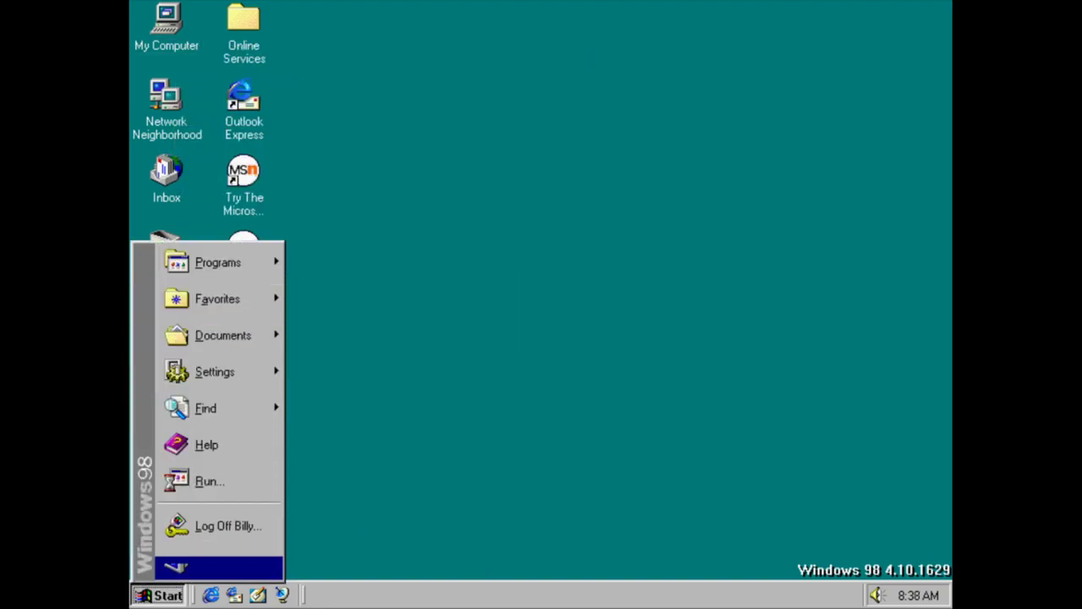
pyautogui.moveTo(256, 378)
pyautogui.click(323, 367)
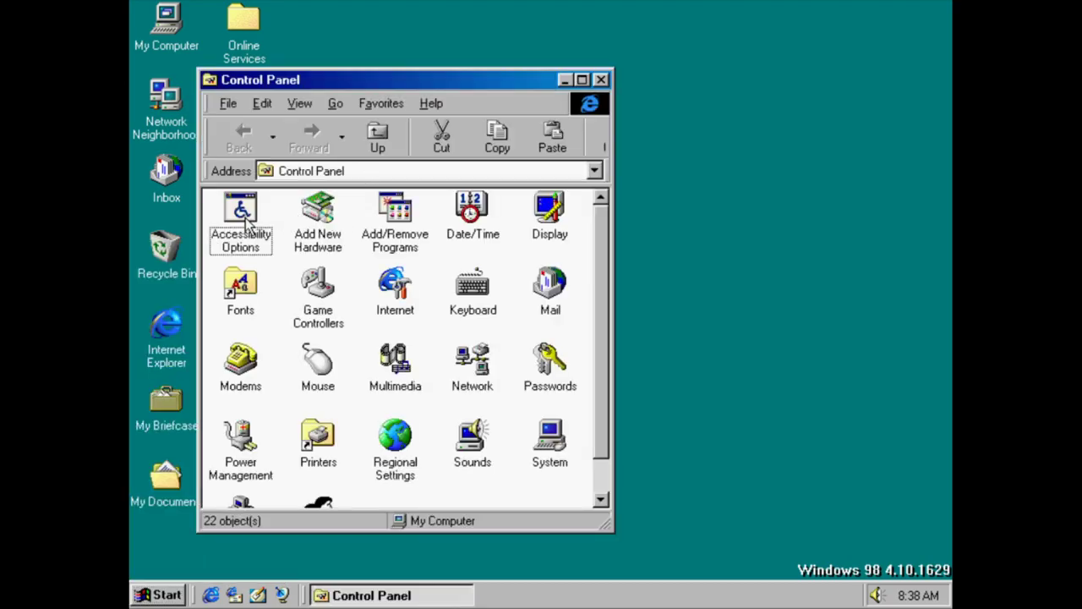
pyautogui.doubleClick(239, 213)
# Review the StickyKeys, FilterKeys (including advanced) and ToggleKeys settings without changes
pyautogui.click(509, 220)
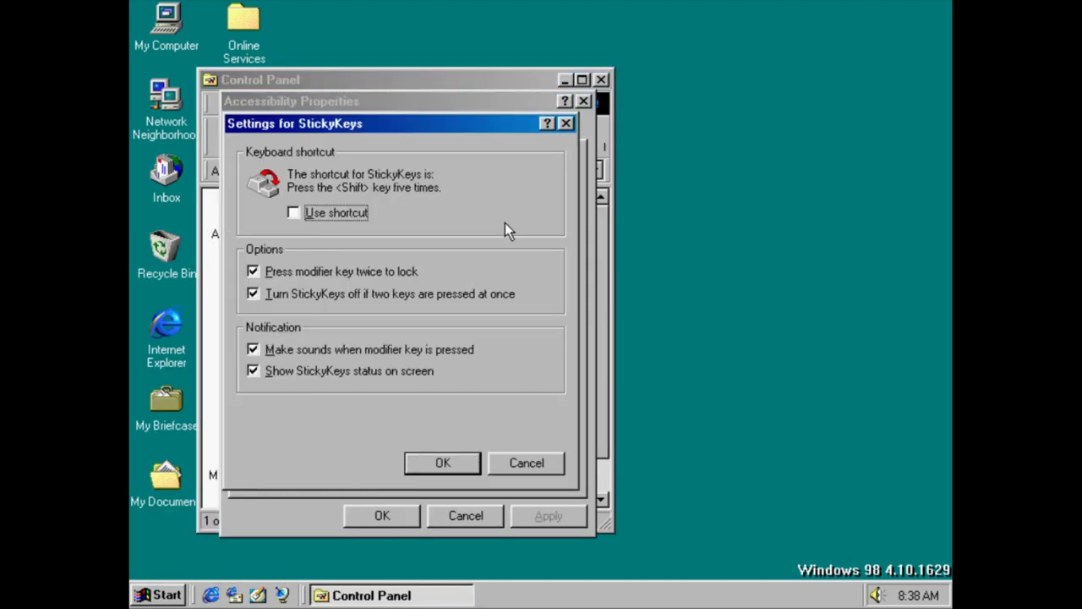
pyautogui.click(528, 464)
pyautogui.click(519, 328)
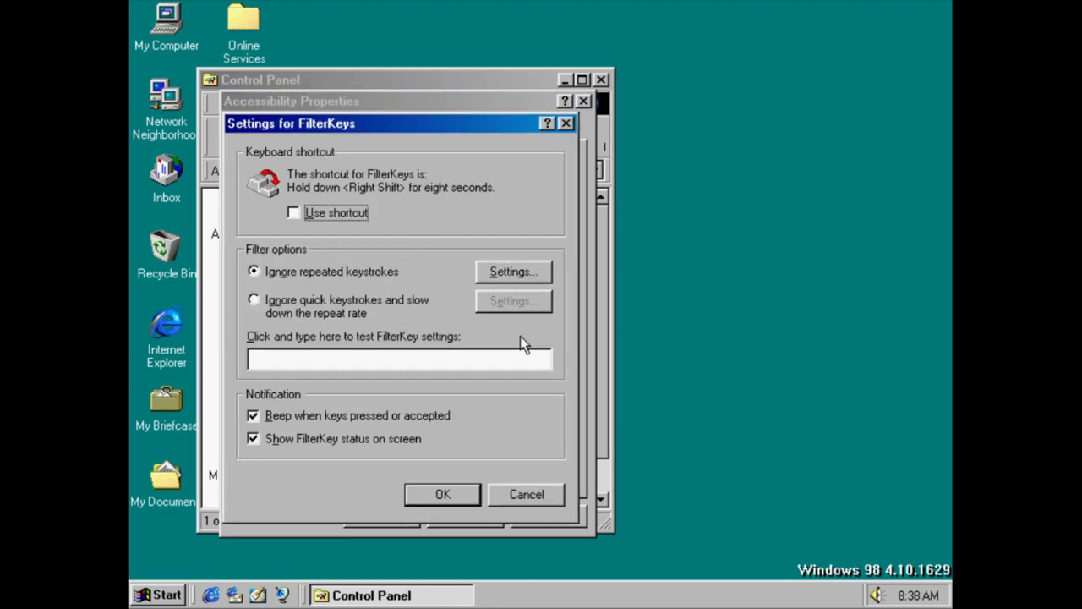
pyautogui.click(525, 279)
pyautogui.click(525, 315)
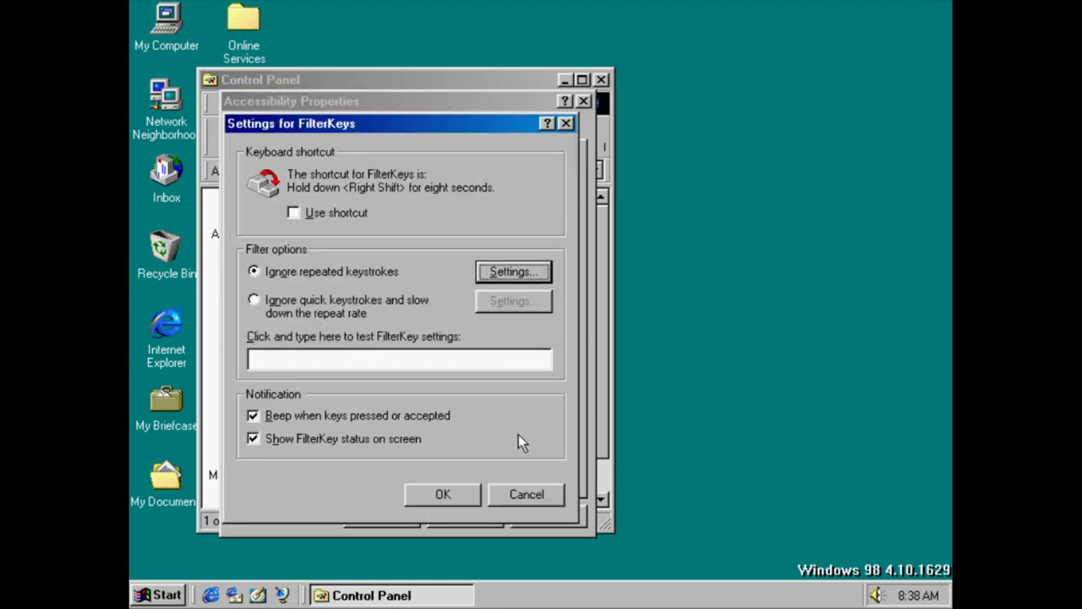
pyautogui.click(519, 492)
pyautogui.click(516, 414)
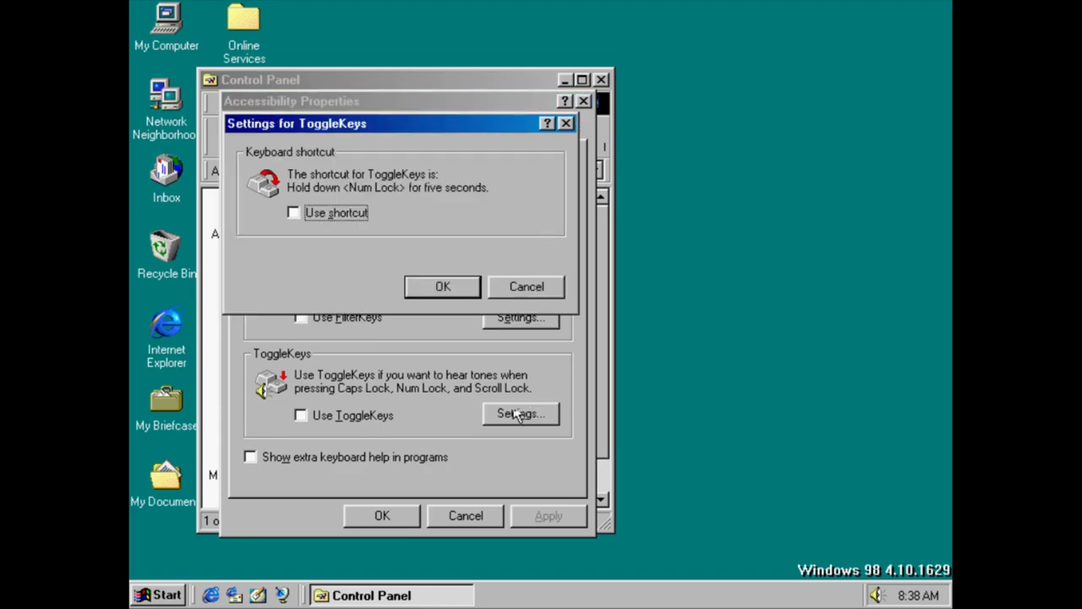
pyautogui.click(512, 289)
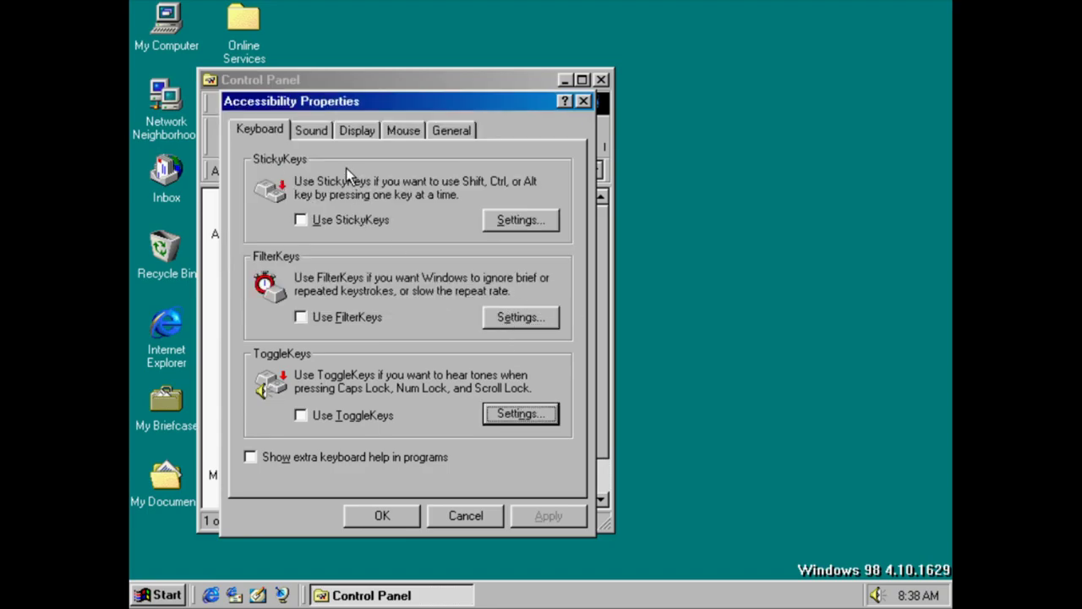
# Review the SoundSentry full-screen and windowed warning choices, leaving them unchanged
pyautogui.click(328, 135)
pyautogui.click(509, 222)
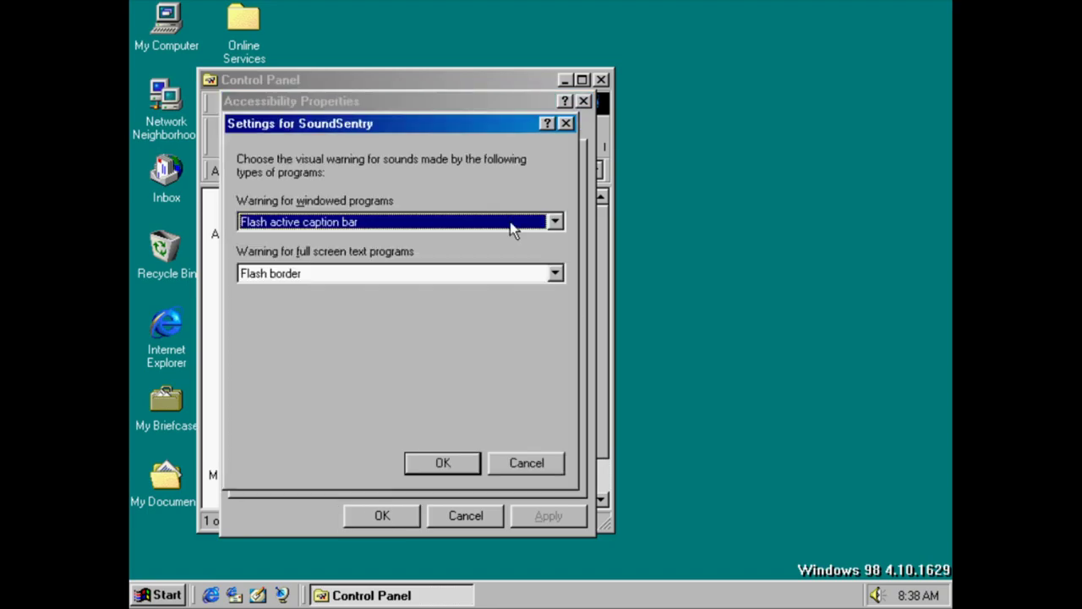
pyautogui.click(505, 272)
pyautogui.click(505, 273)
pyautogui.click(503, 224)
pyautogui.click(503, 224)
pyautogui.click(516, 463)
# Review the High Contrast and MouseKeys settings without changes
pyautogui.click(372, 136)
pyautogui.click(511, 222)
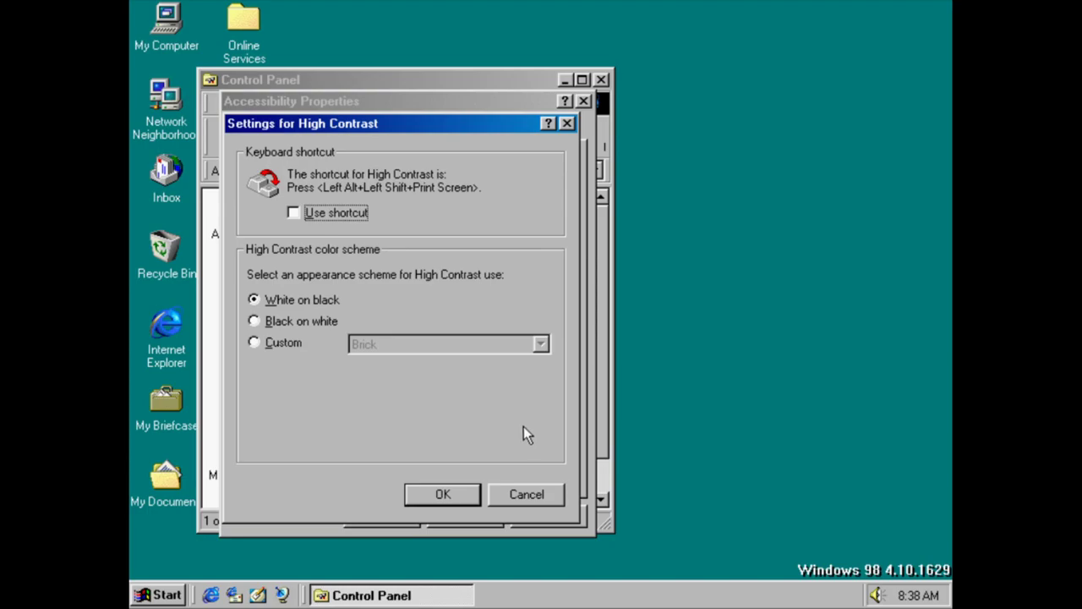
pyautogui.click(533, 493)
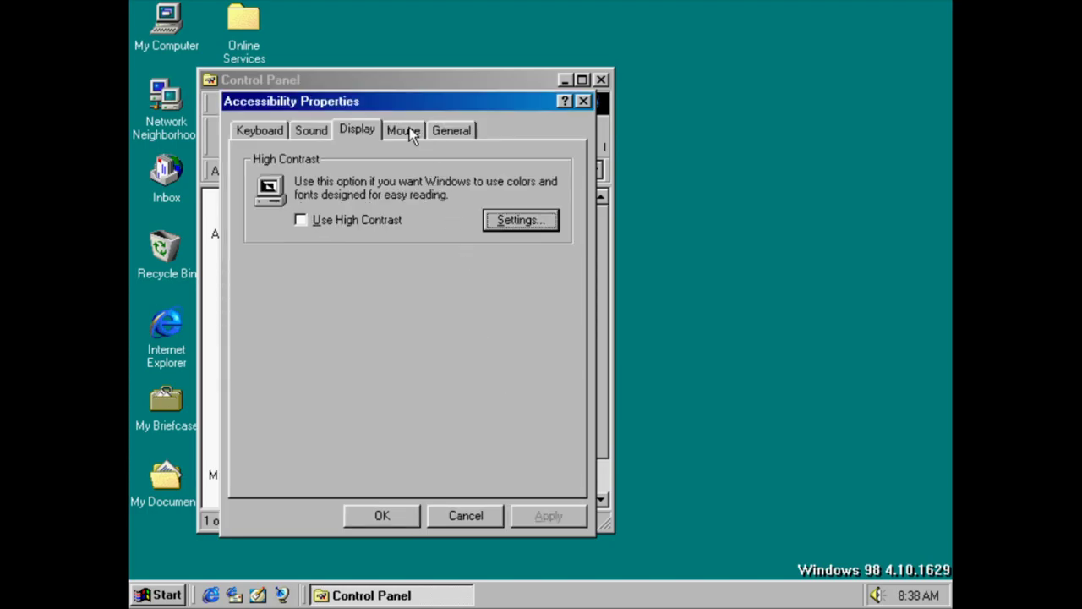
pyautogui.click(411, 132)
pyautogui.click(541, 222)
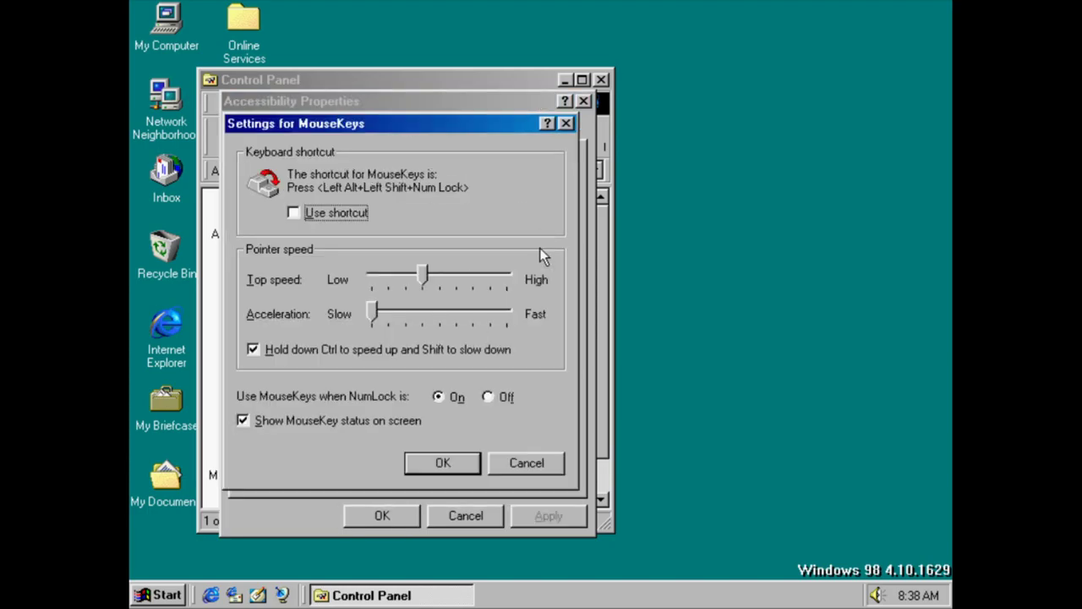
pyautogui.click(536, 457)
# Check SerialKeys with the port left at COM2, close Accessibility Properties, and start Add New Hardware
pyautogui.click(450, 131)
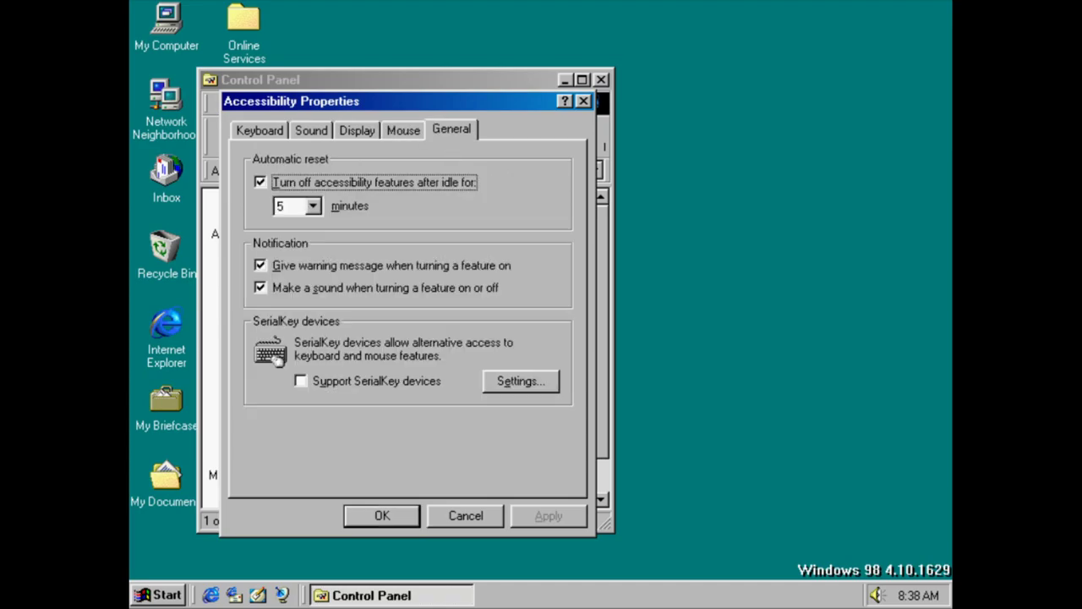
pyautogui.click(509, 381)
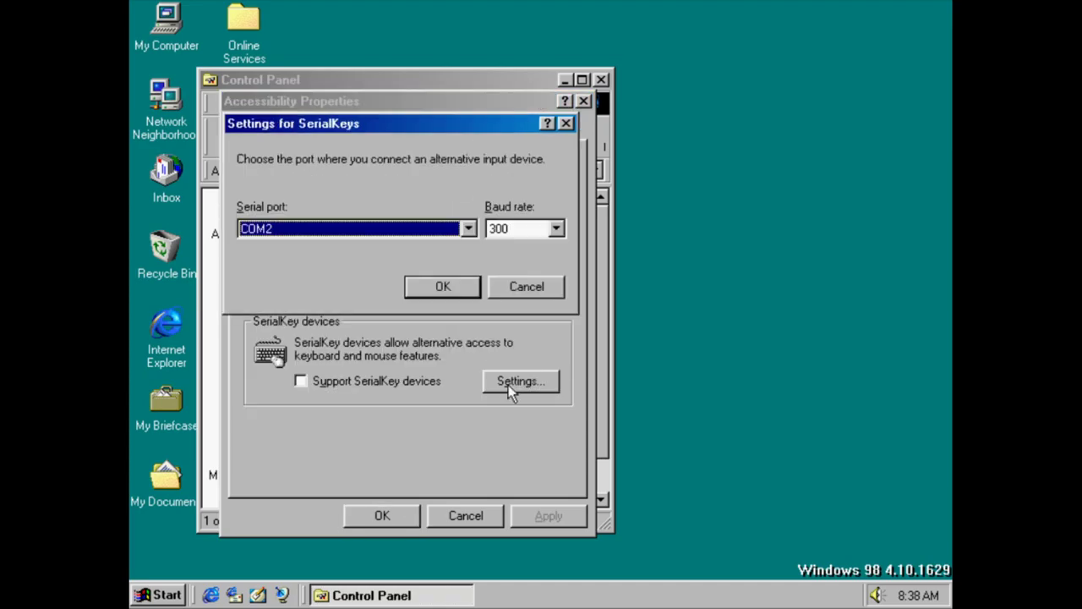
pyautogui.click(508, 229)
pyautogui.click(507, 228)
pyautogui.click(431, 228)
pyautogui.click(429, 229)
pyautogui.click(526, 285)
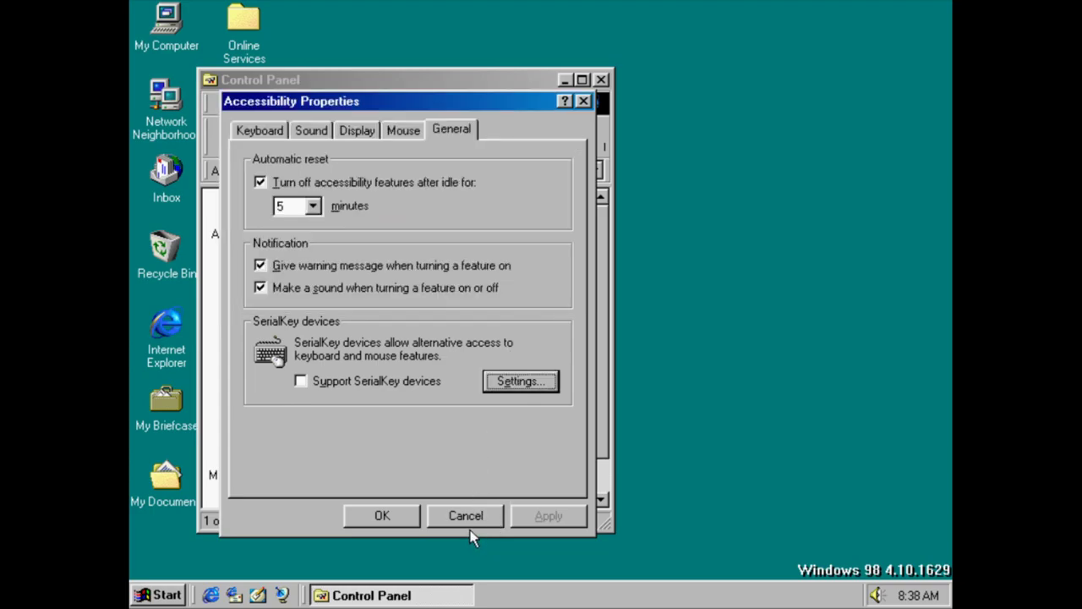
pyautogui.click(466, 515)
pyautogui.doubleClick(337, 243)
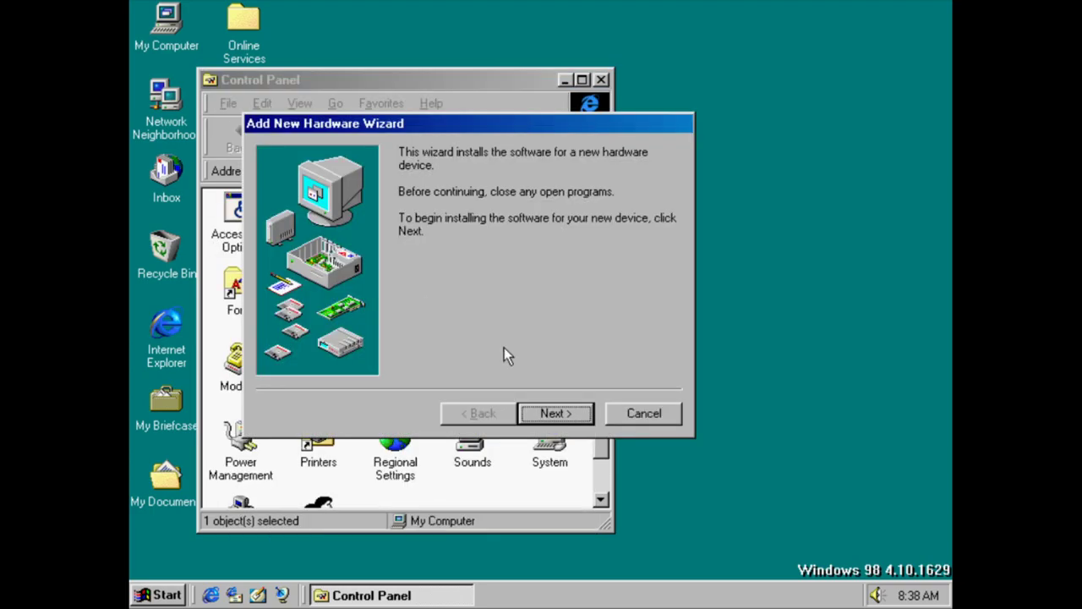
# Let the hardware wizard detect Plug and Play devices, cancel it, and open Add/Remove Programs
pyautogui.click(539, 406)
pyautogui.click(540, 409)
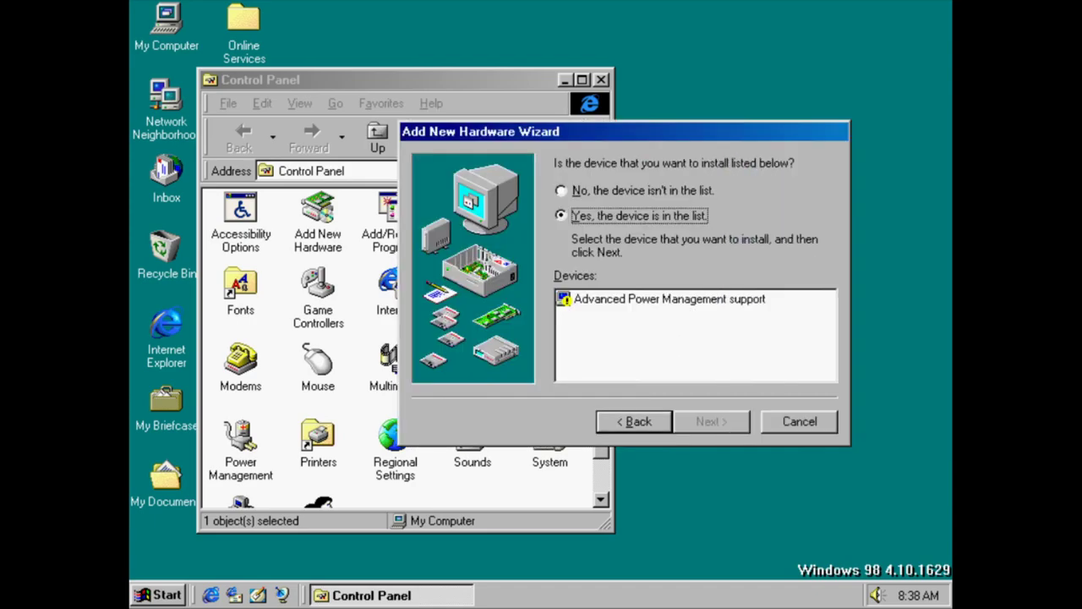
pyautogui.click(795, 430)
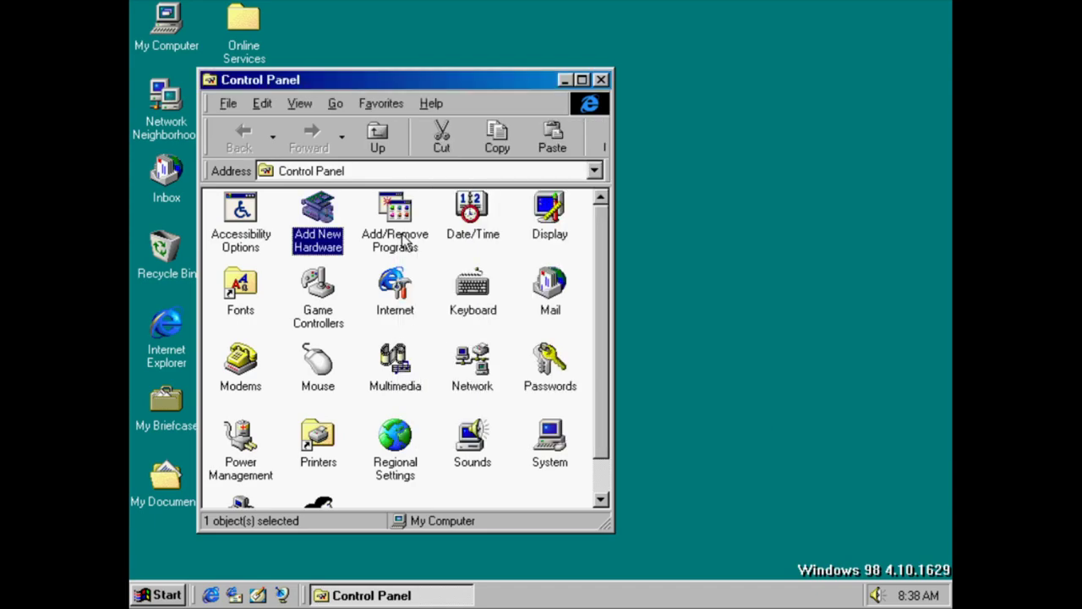
pyautogui.doubleClick(409, 238)
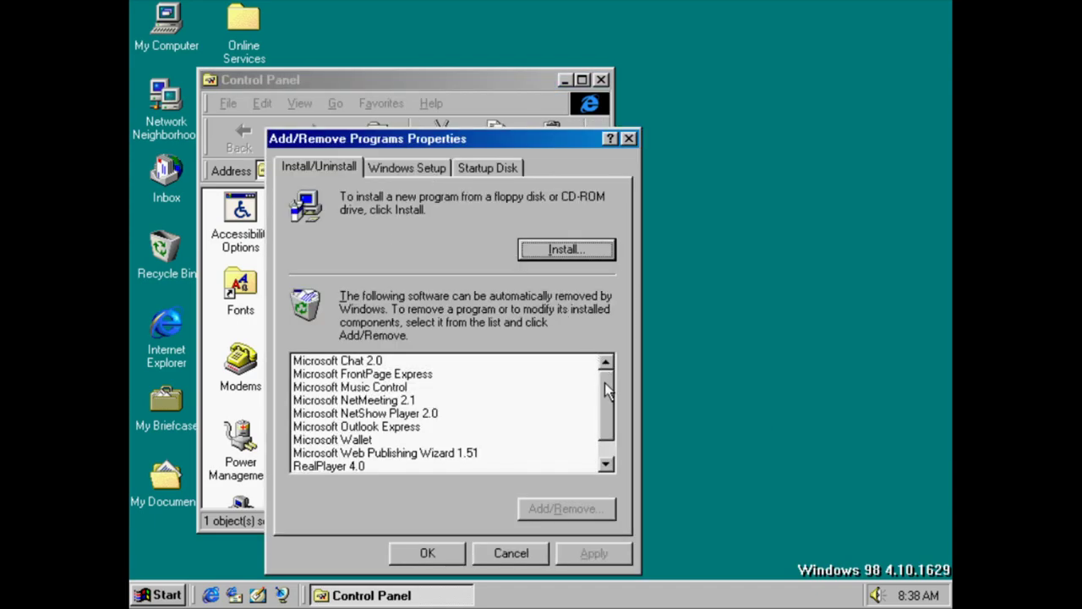
# Try installing a program from disk and cancel, then open the Windows Setup component list
pyautogui.scroll(-1, 605, 406)
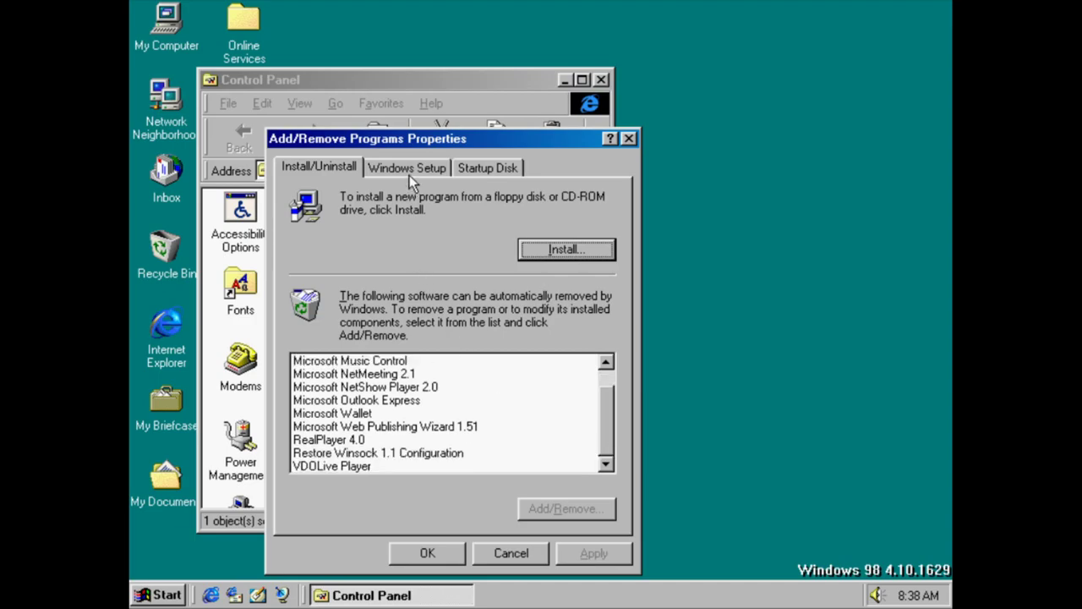
pyautogui.click(524, 250)
pyautogui.click(697, 496)
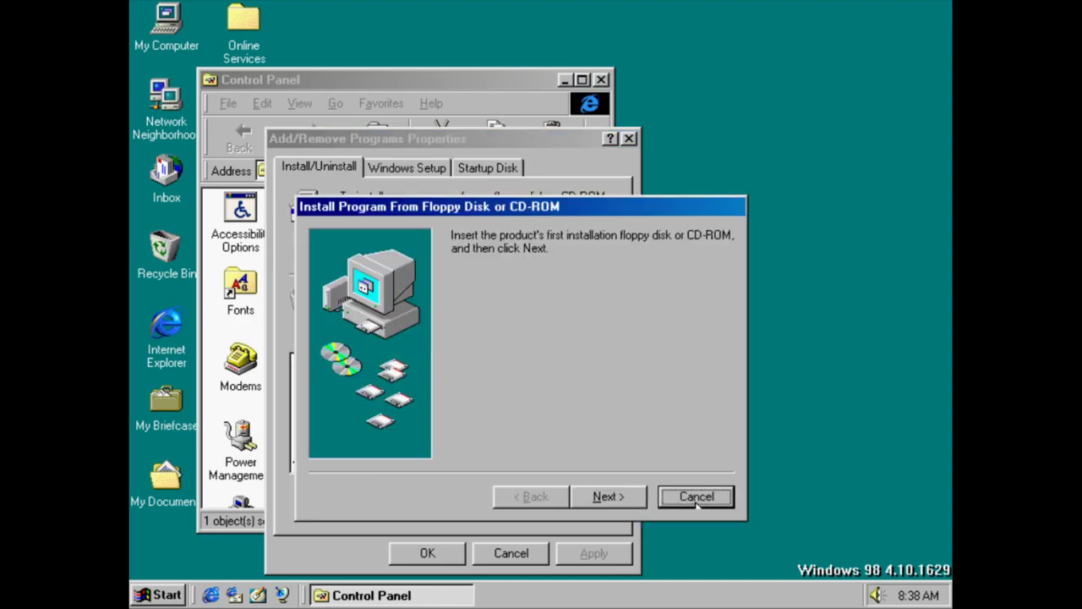
pyautogui.click(411, 169)
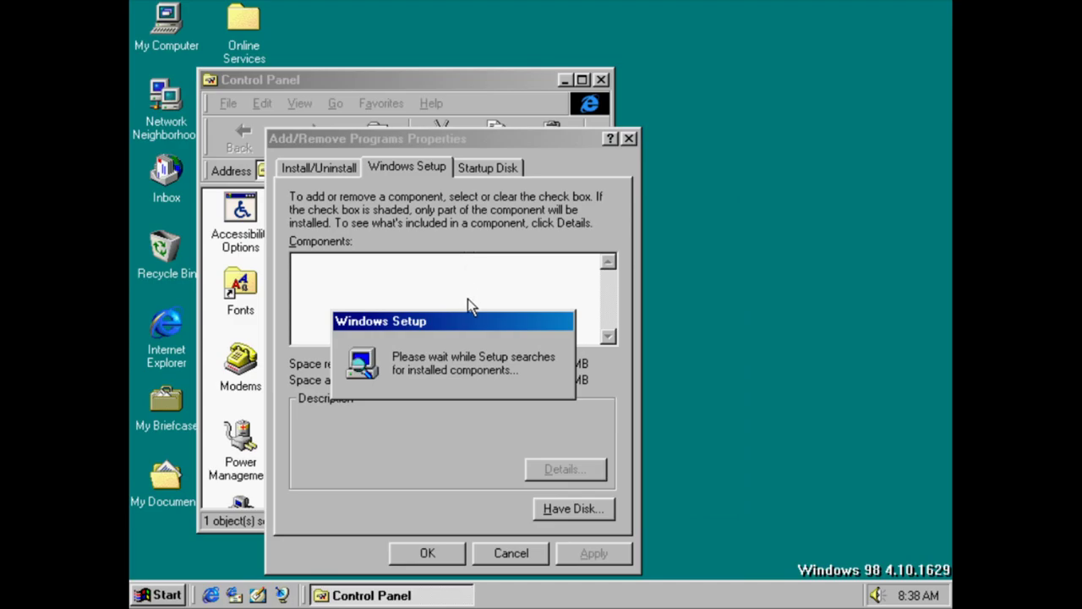
pyautogui.moveTo(479, 328); pyautogui.dragTo(680, 314)
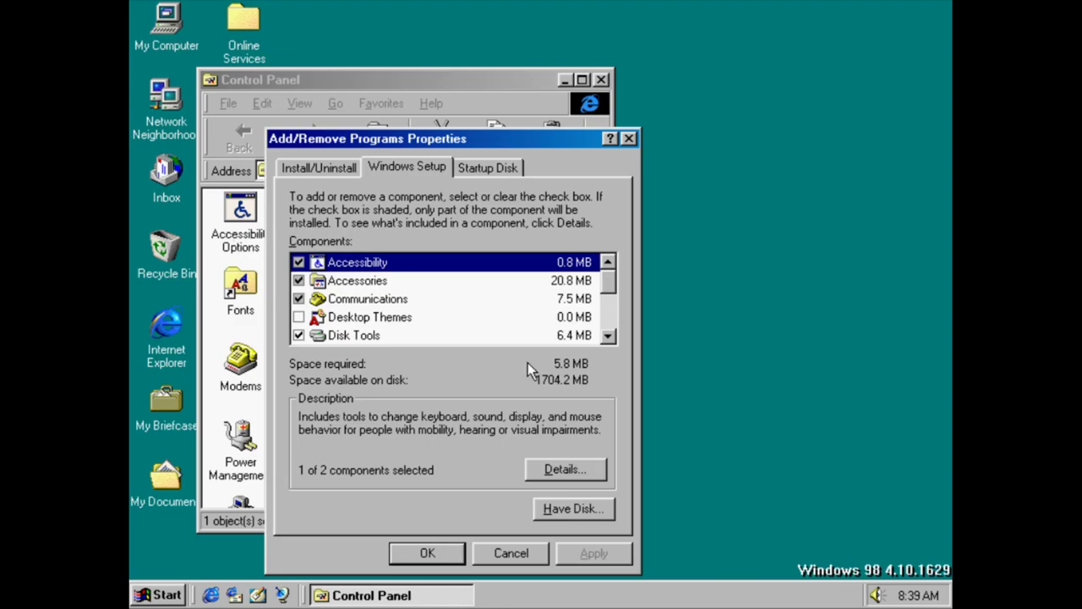
# Look through the Accessibility, Accessories and Communications component lists without changes
pyautogui.doubleClick(378, 264)
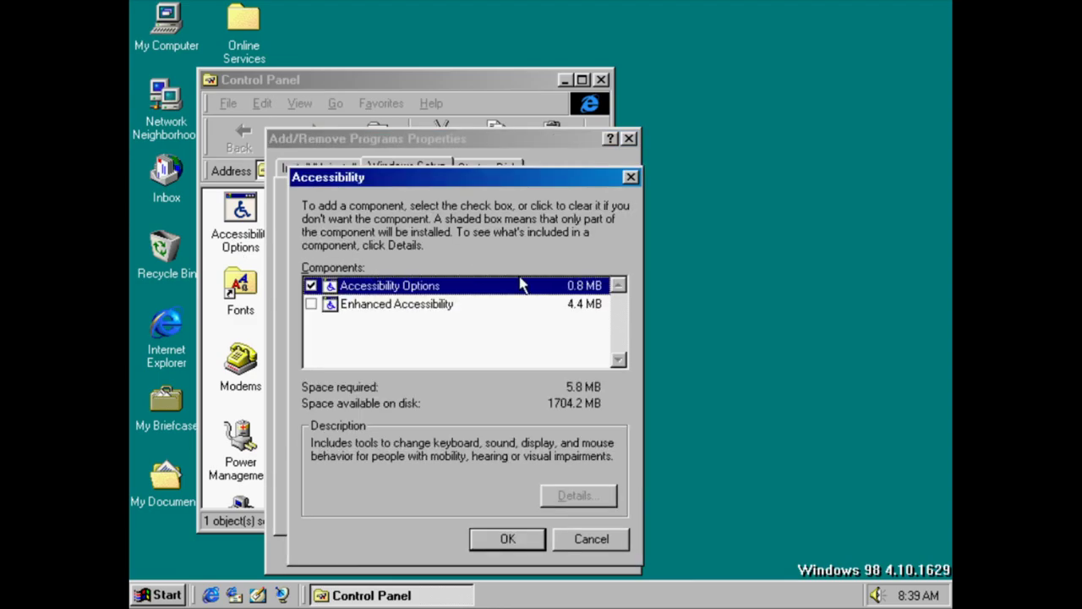
pyautogui.click(606, 544)
pyautogui.doubleClick(372, 282)
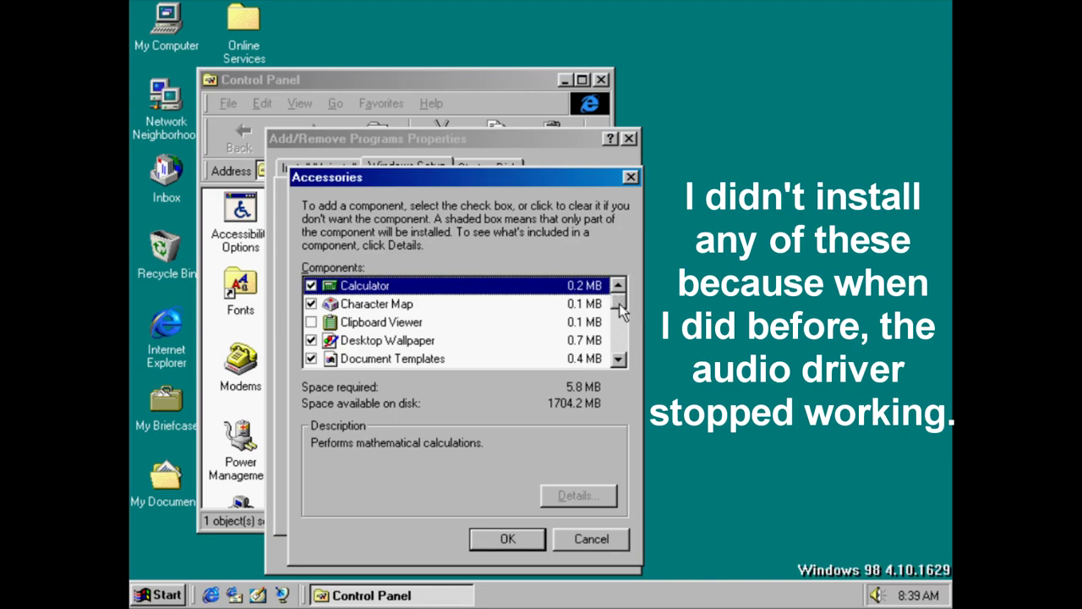
pyautogui.moveTo(619, 306); pyautogui.dragTo(619, 357)
pyautogui.click(589, 538)
pyautogui.doubleClick(505, 298)
pyautogui.moveTo(620, 313); pyautogui.dragTo(623, 368)
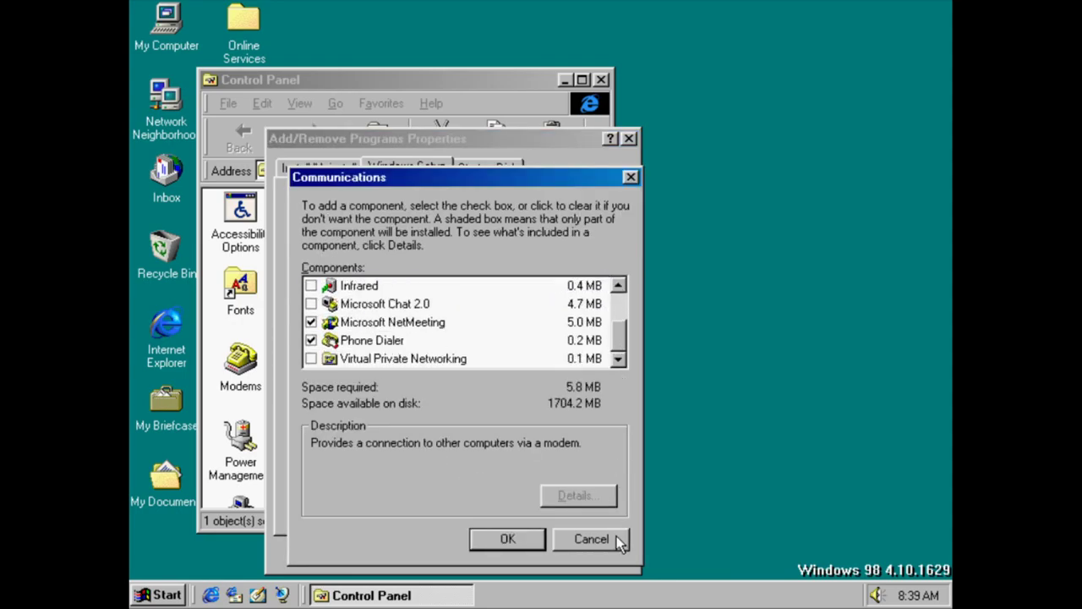
pyautogui.click(592, 538)
# Inspect Desktop Themes, Disk Tools and Internet Tools, and read the Microsoft Fax and Outlook Express descriptions
pyautogui.doubleClick(372, 318)
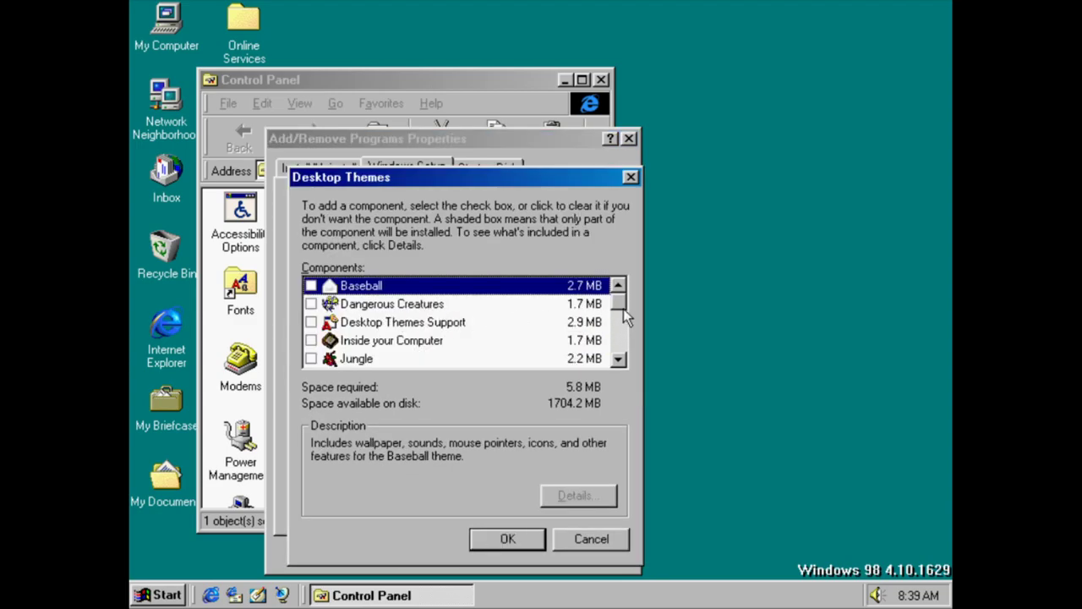
pyautogui.moveTo(622, 304); pyautogui.dragTo(619, 366)
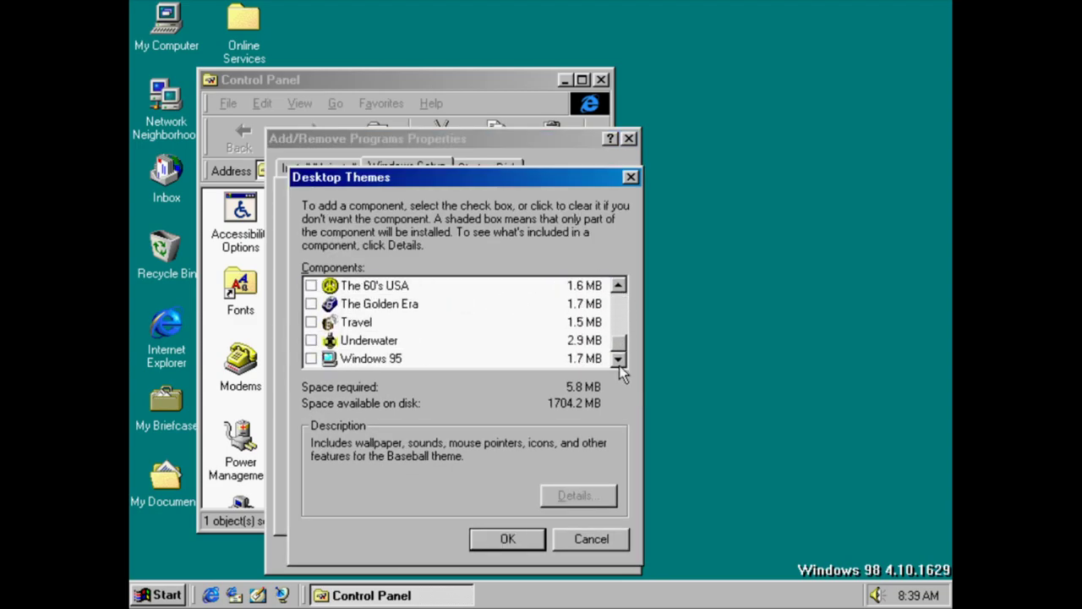
pyautogui.click(585, 545)
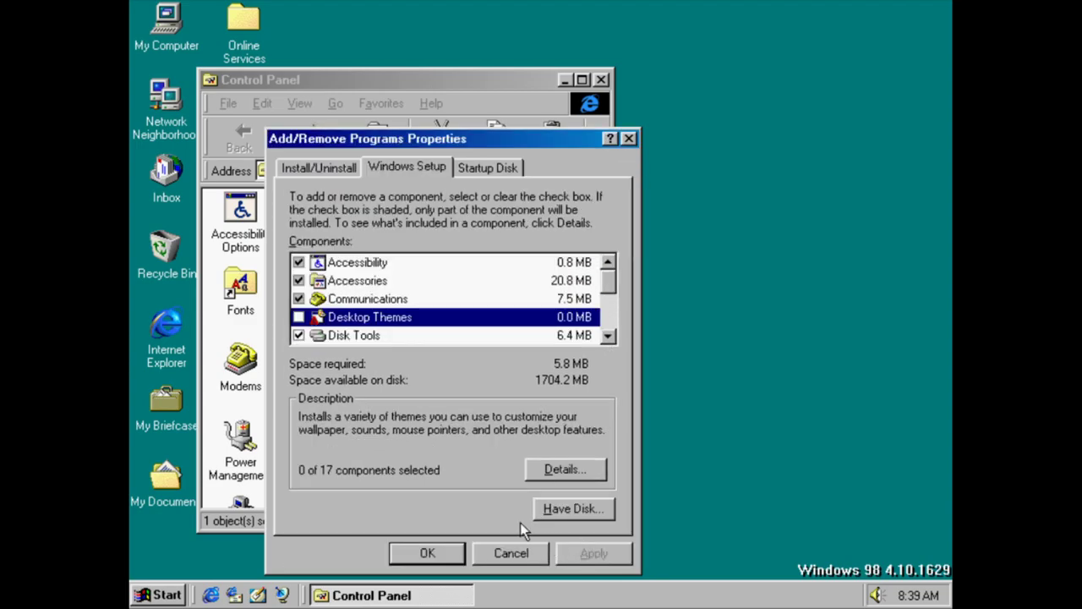
pyautogui.doubleClick(354, 338)
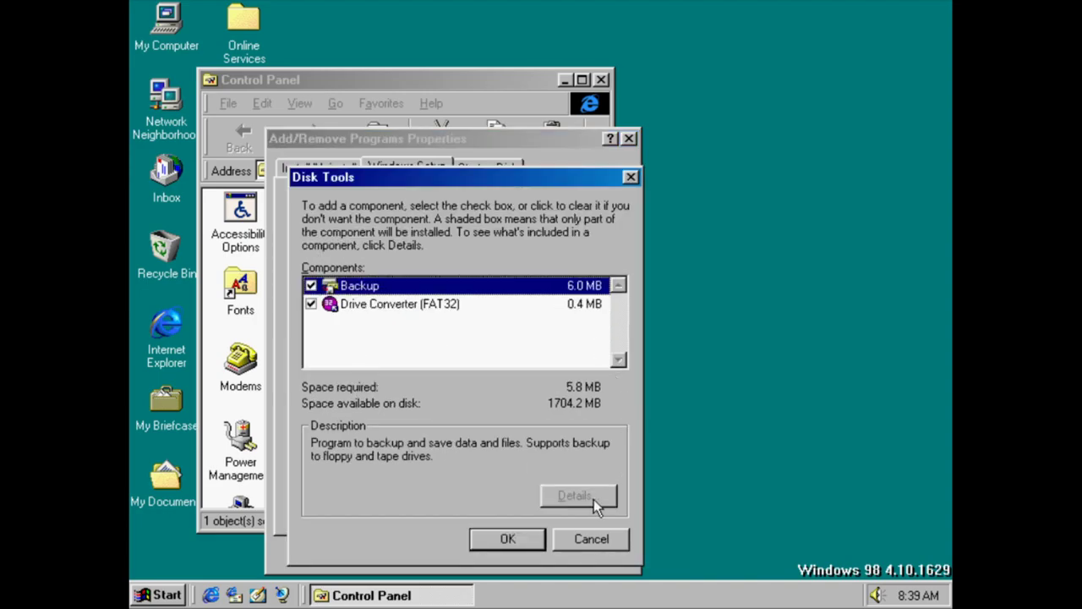
pyautogui.click(592, 539)
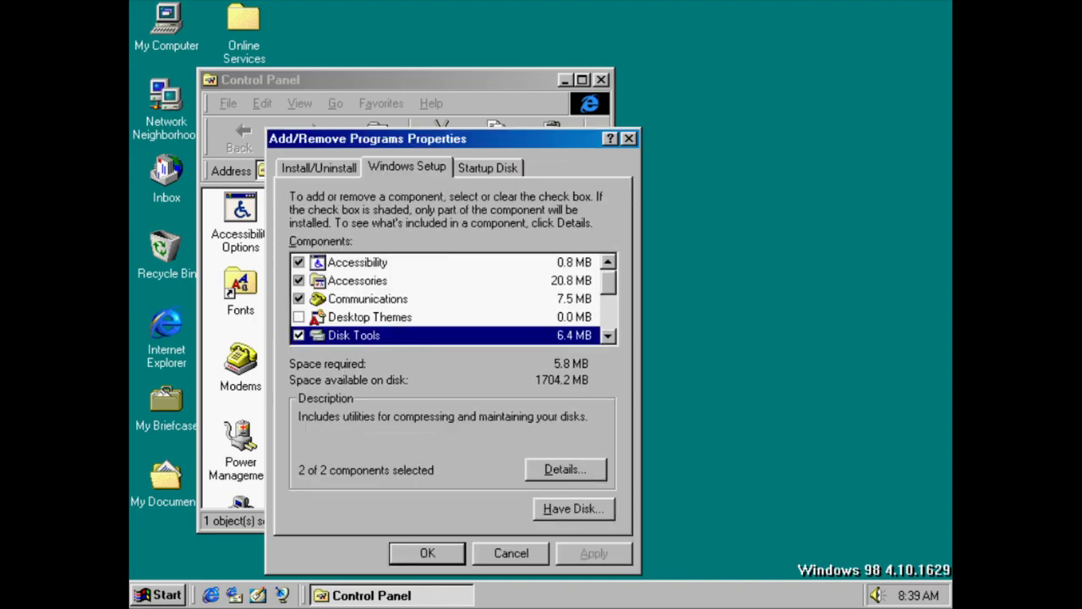
pyautogui.moveTo(608, 288); pyautogui.dragTo(608, 307)
pyautogui.doubleClick(470, 282)
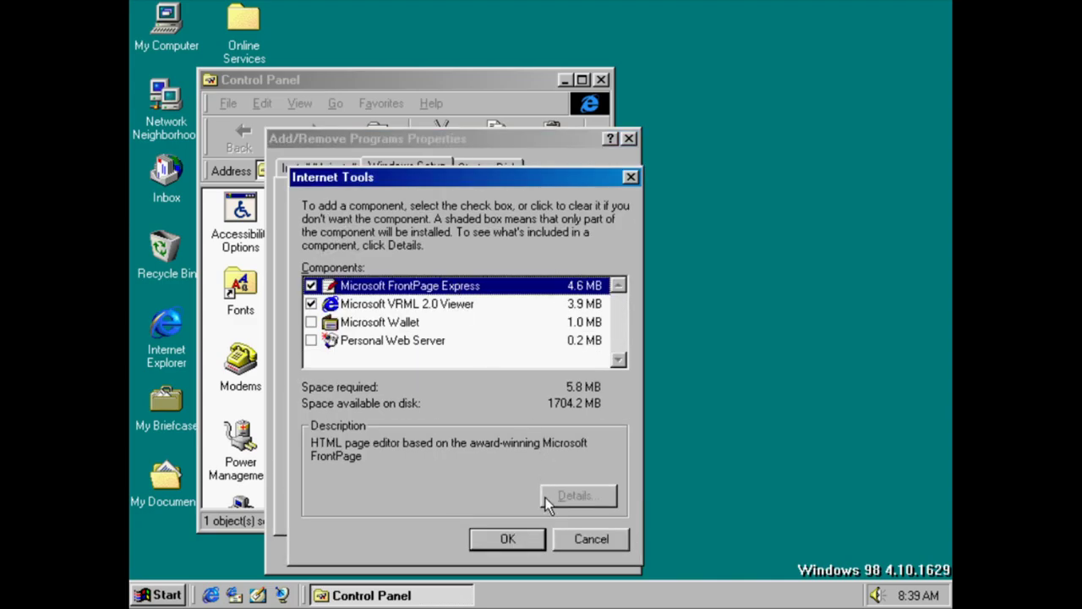
pyautogui.click(587, 546)
pyautogui.click(456, 301)
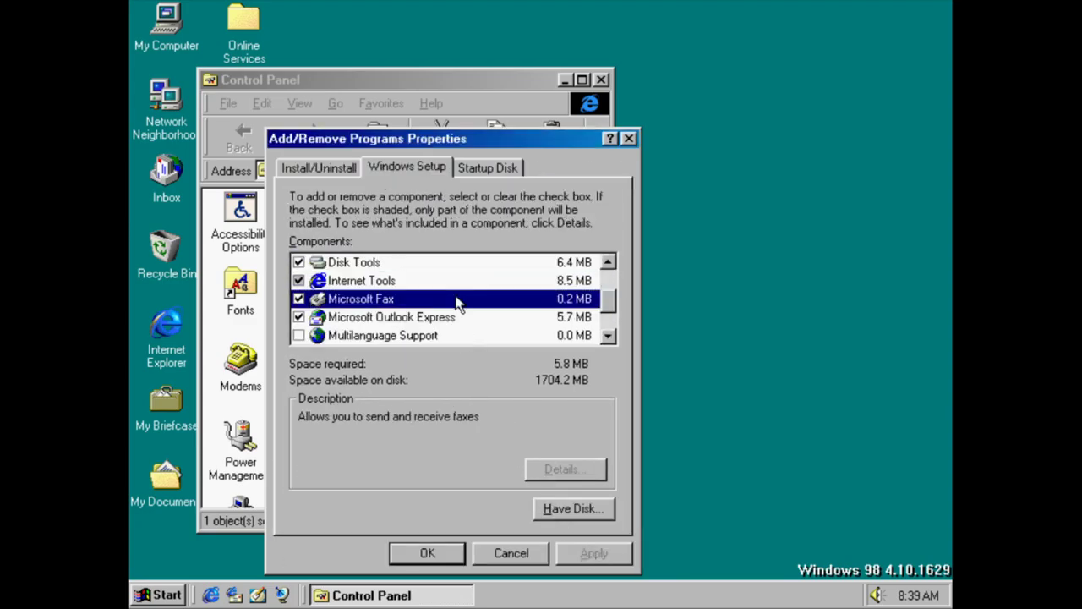
pyautogui.click(455, 318)
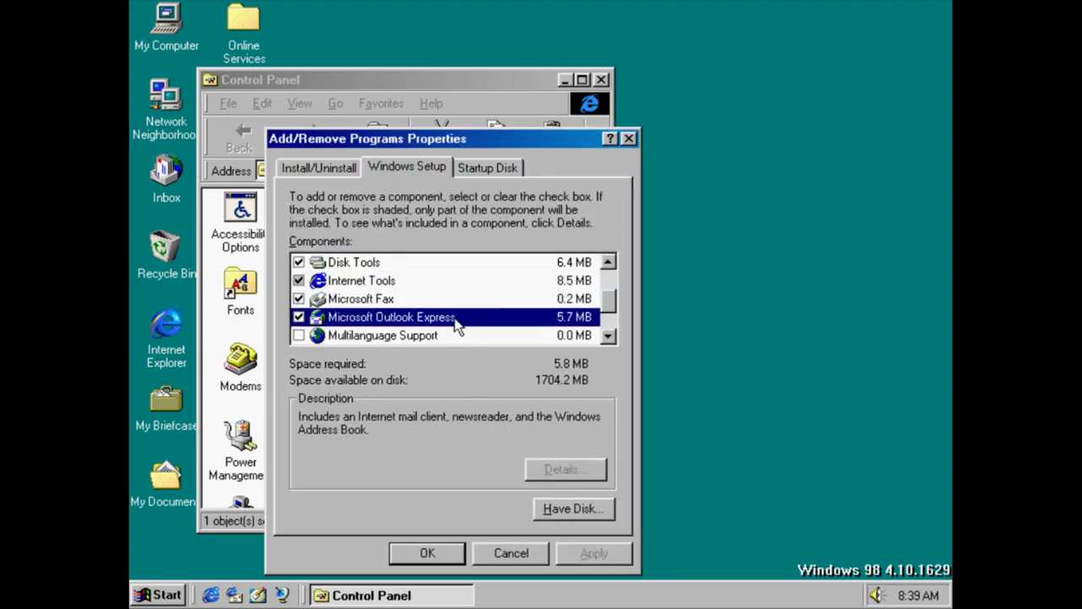
# Look through the Multilanguage Support, Multimedia, Online Services and TV Viewer lists without changes
pyautogui.doubleClick(450, 335)
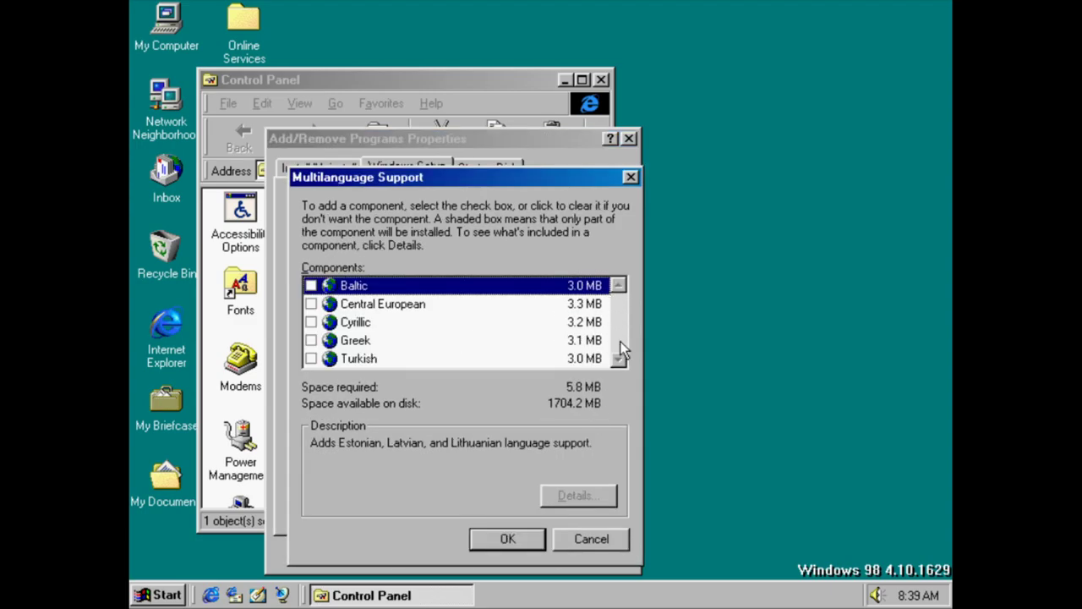
pyautogui.click(616, 533)
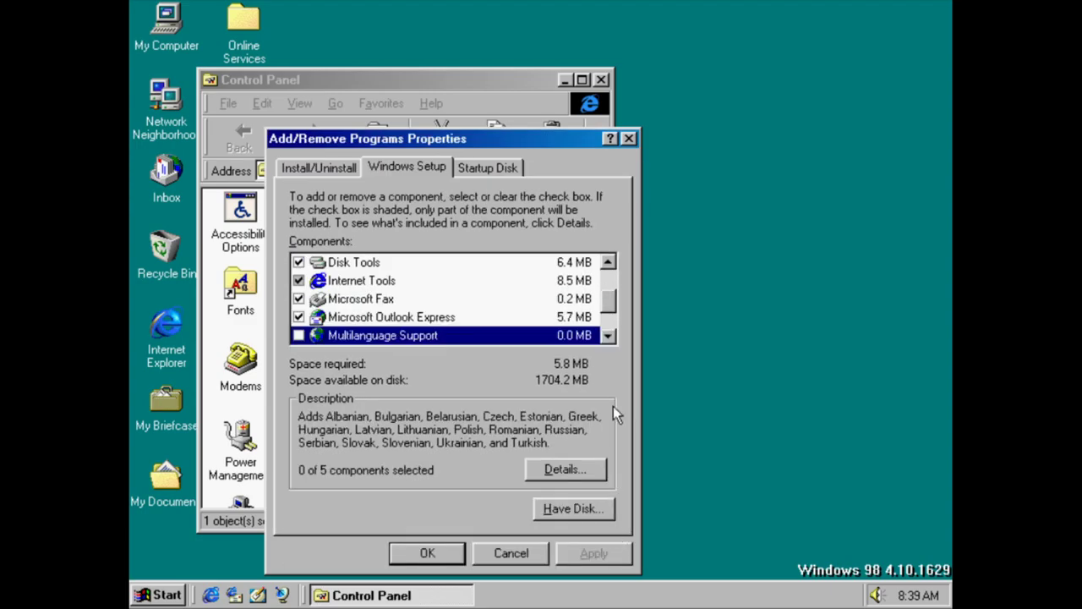
pyautogui.scroll(-1, 616, 314)
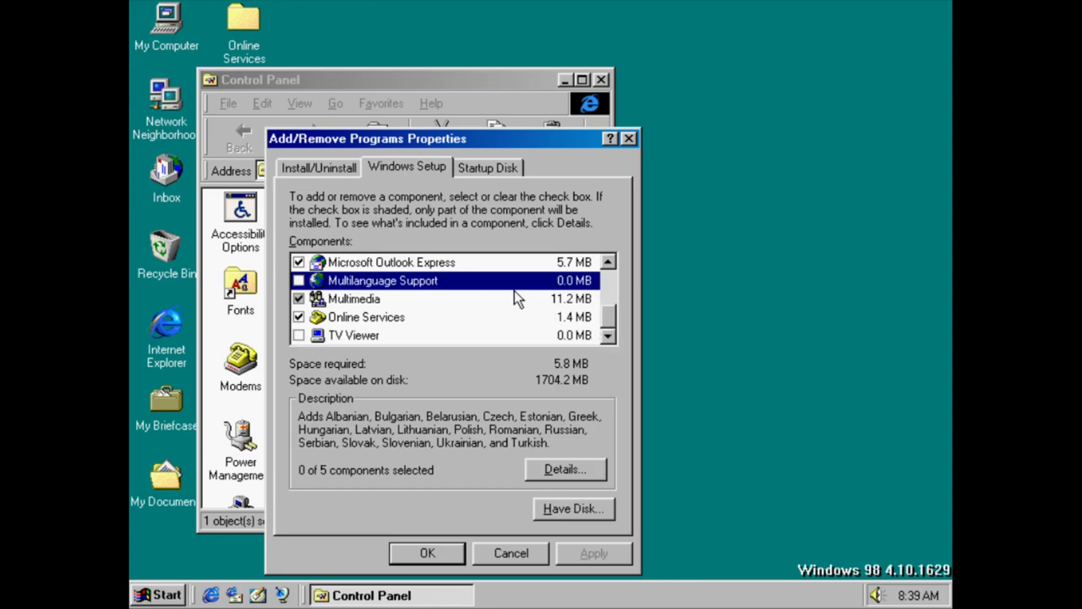
pyautogui.doubleClick(511, 298)
pyautogui.moveTo(620, 306); pyautogui.dragTo(624, 360)
pyautogui.click(579, 542)
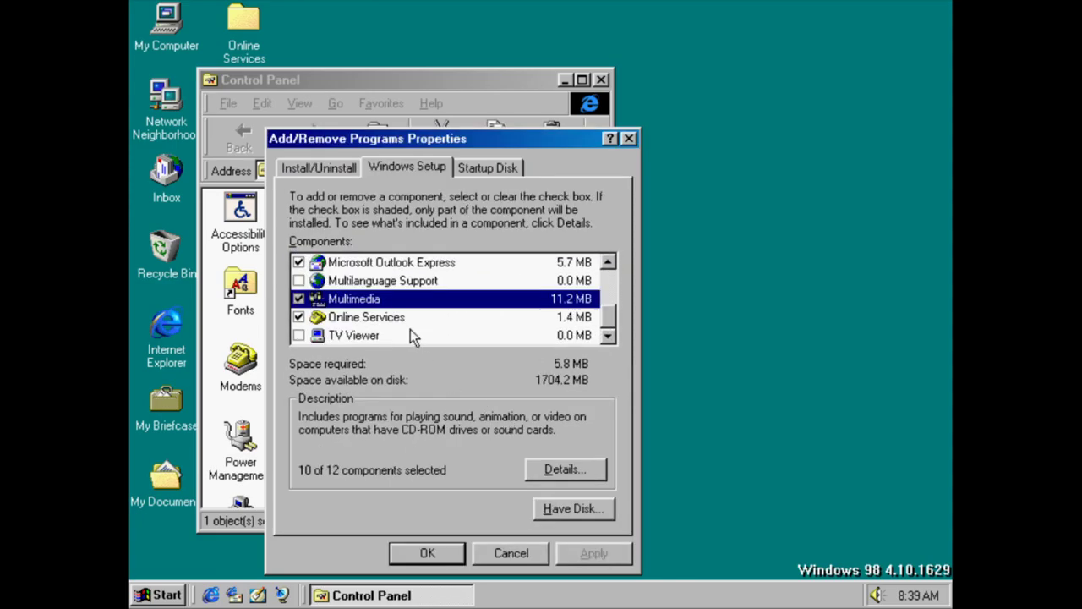
pyautogui.doubleClick(402, 313)
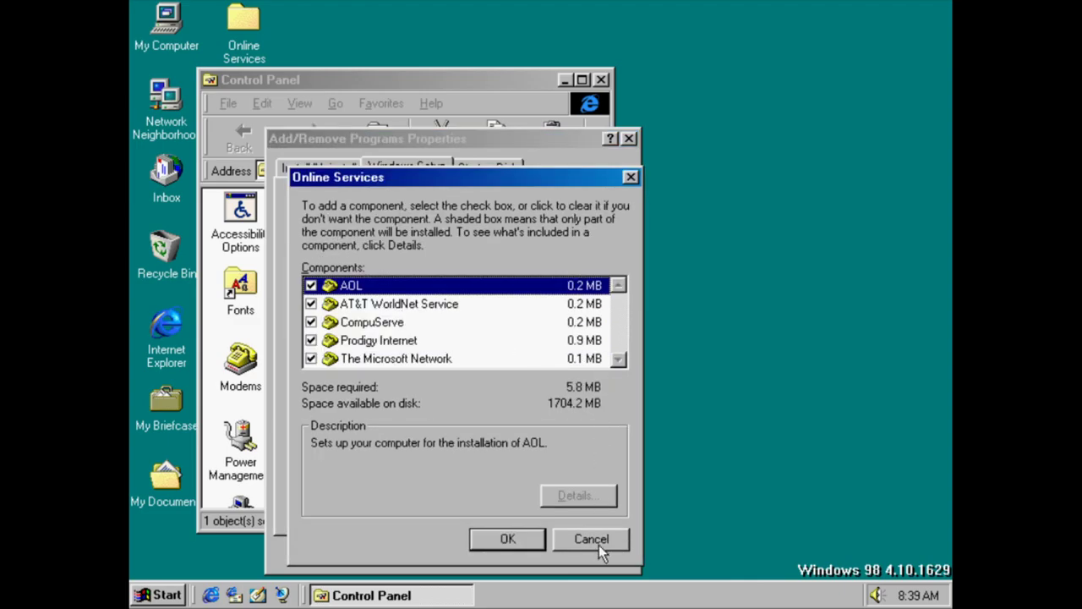
pyautogui.click(599, 545)
pyautogui.doubleClick(375, 336)
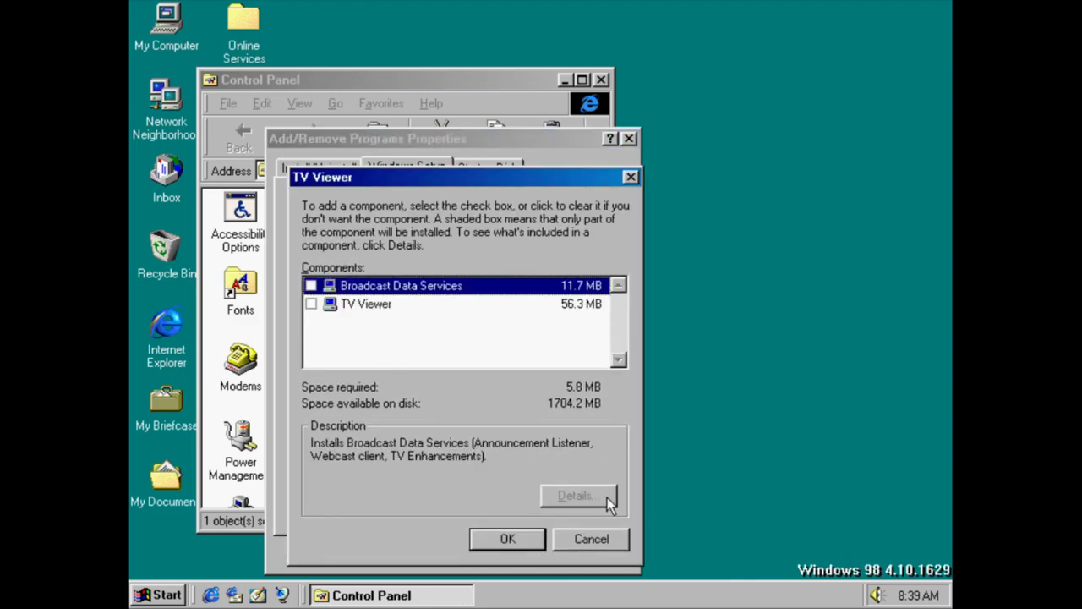
pyautogui.click(618, 538)
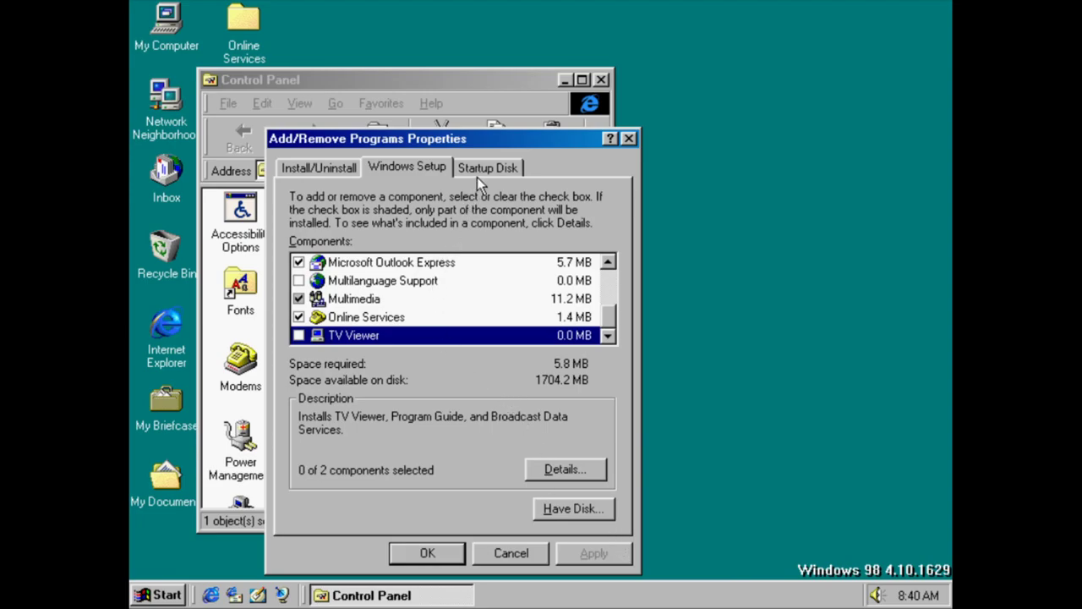
# Try Have Disk and abandon it, then show the TV Viewer component details
pyautogui.click(573, 508)
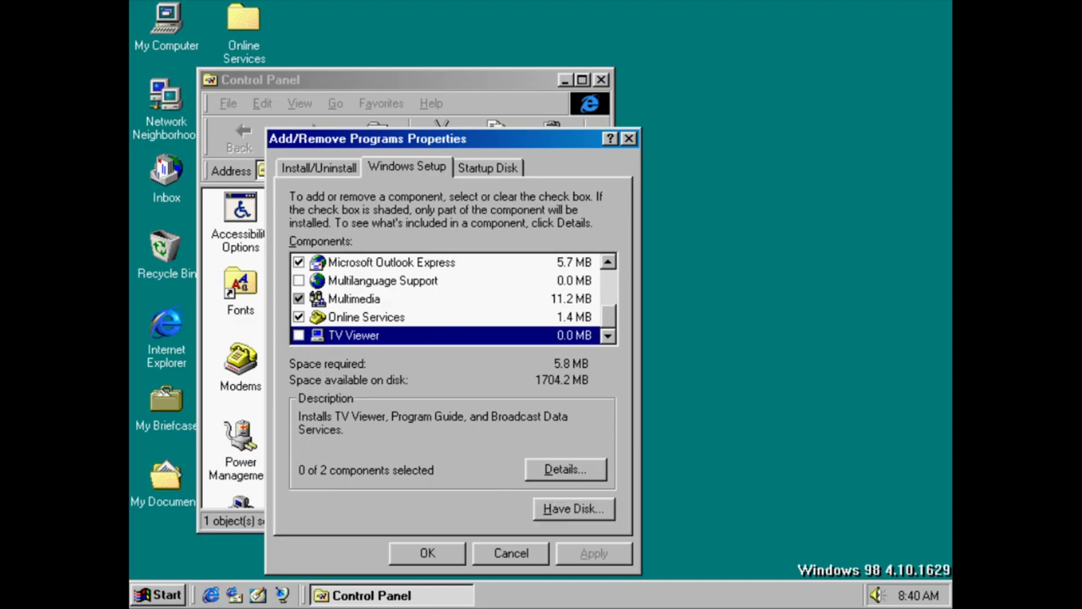
pyautogui.click(636, 258)
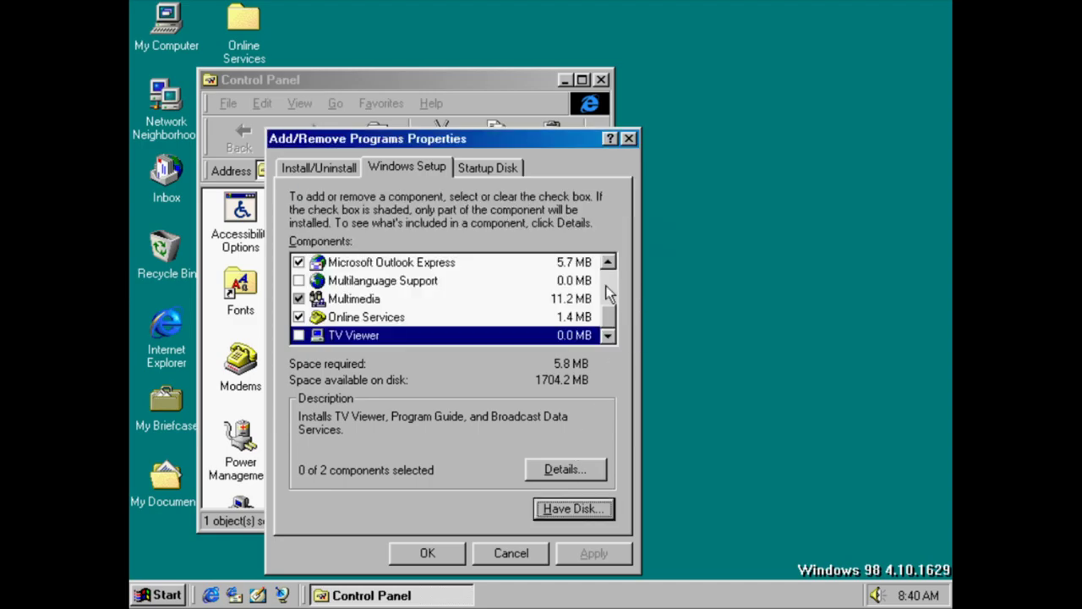
pyautogui.click(576, 464)
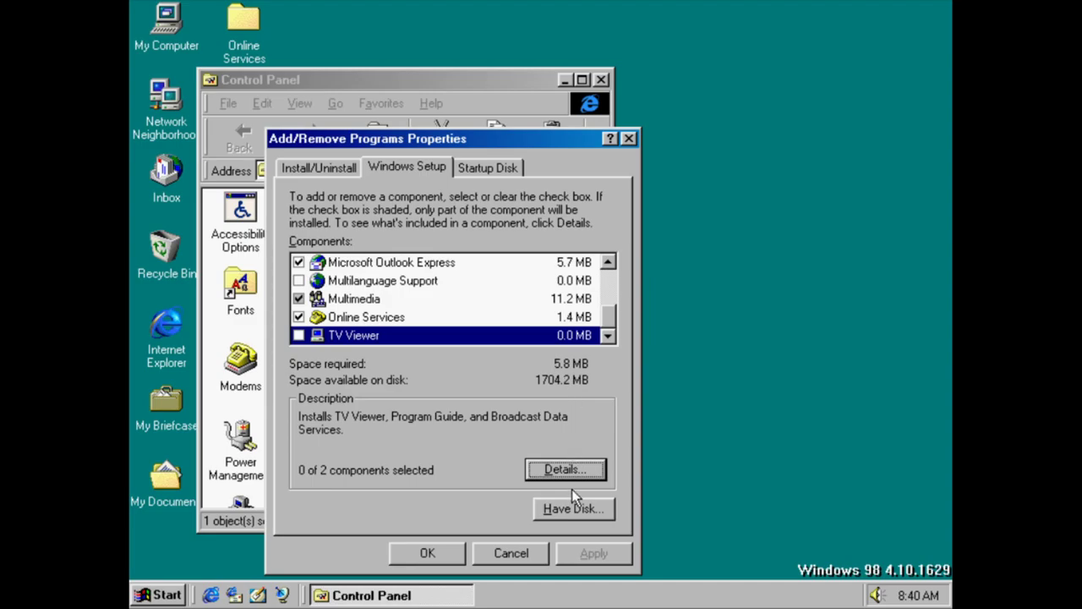
pyautogui.click(576, 465)
# Start creating a startup disk, decline the floppy prompt, and cancel Add/Remove Programs Properties
pyautogui.click(590, 537)
pyautogui.click(482, 168)
pyautogui.click(534, 291)
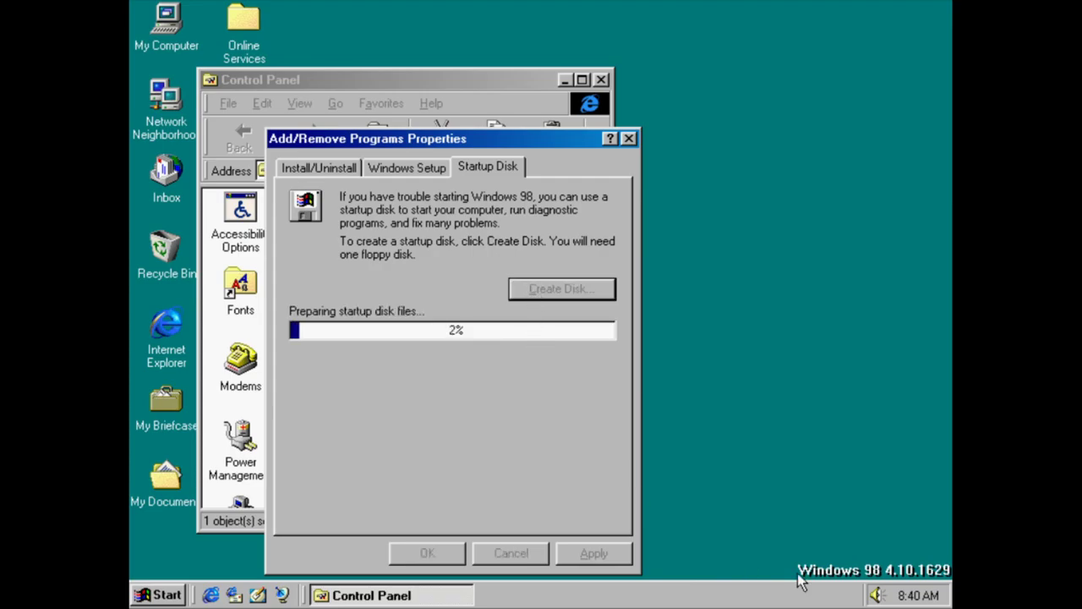
pyautogui.click(878, 594)
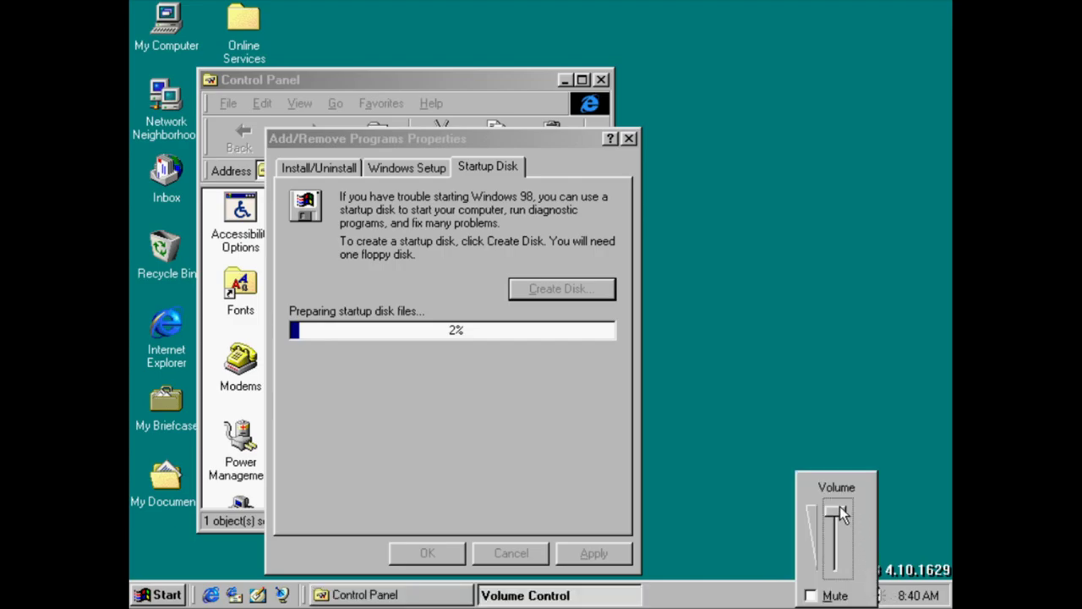
pyautogui.click(617, 434)
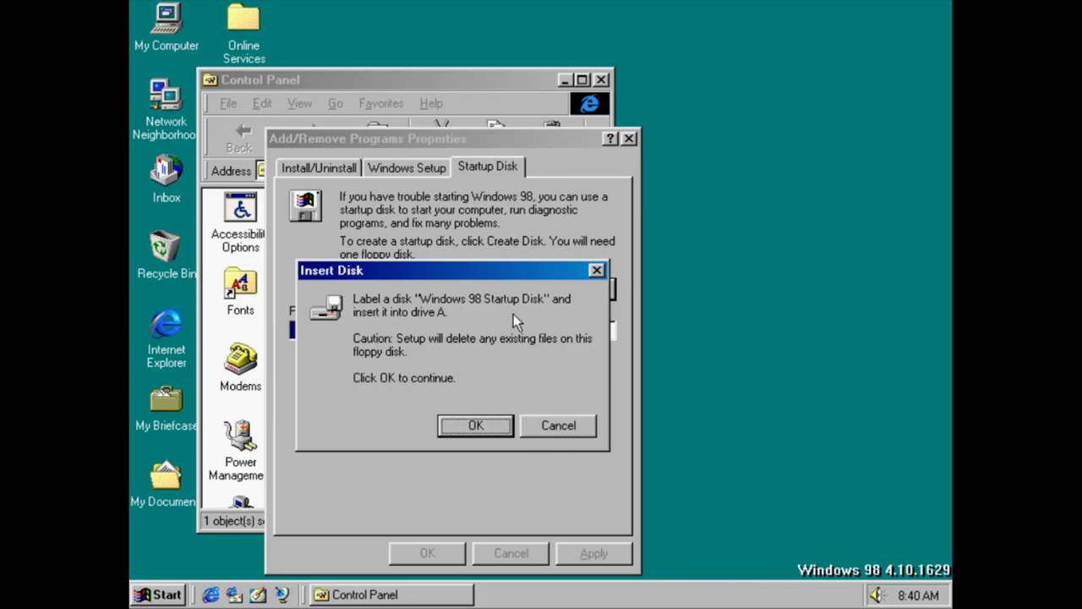
pyautogui.click(571, 431)
pyautogui.click(513, 559)
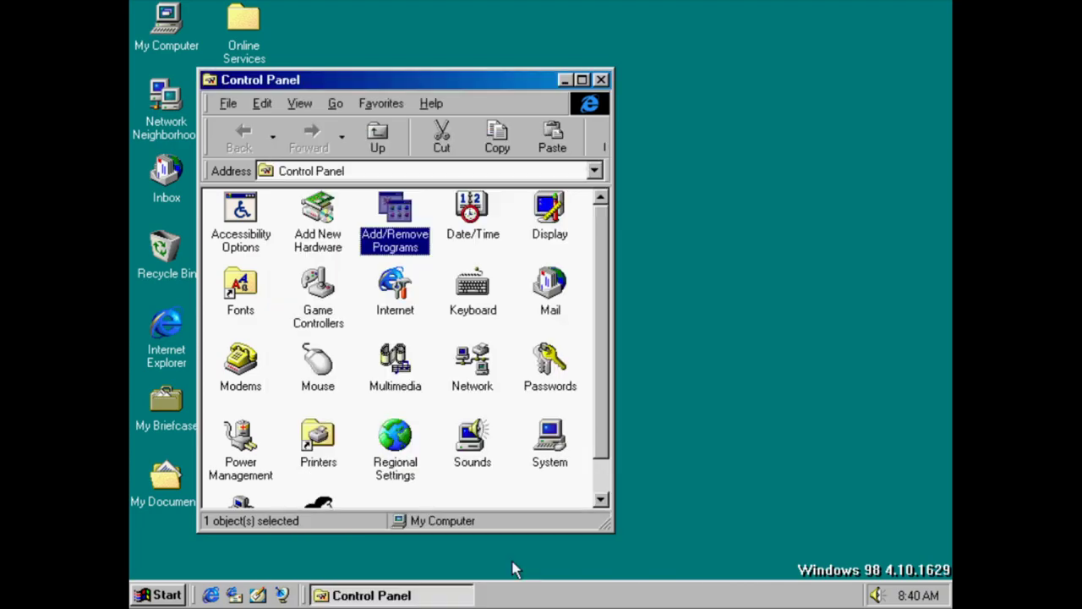
# Check the Date/Time time zone and the Display settings, closing both unchanged
pyautogui.doubleClick(467, 215)
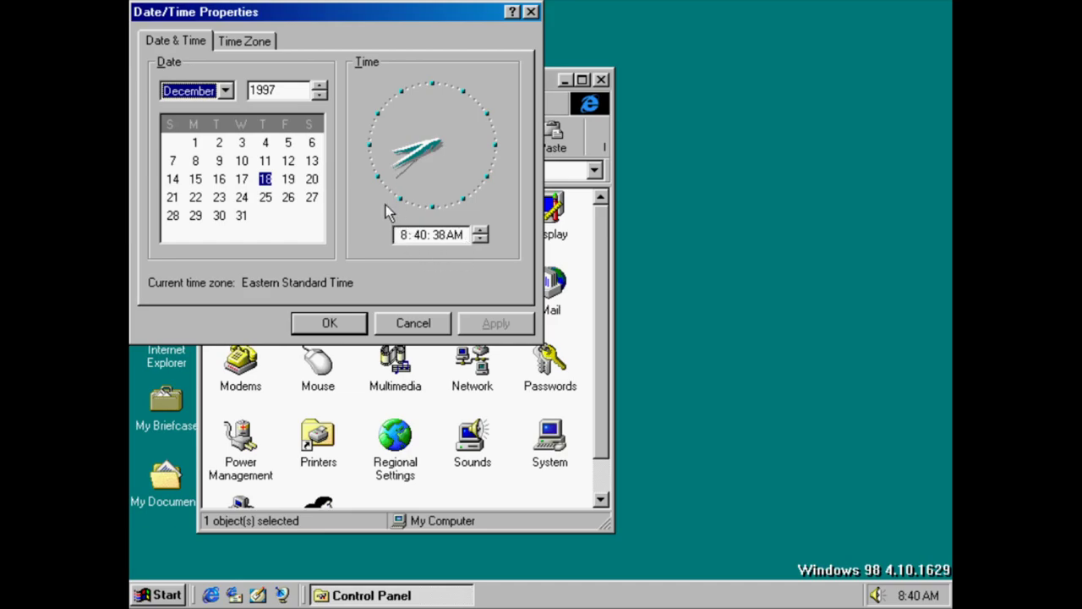
pyautogui.click(243, 44)
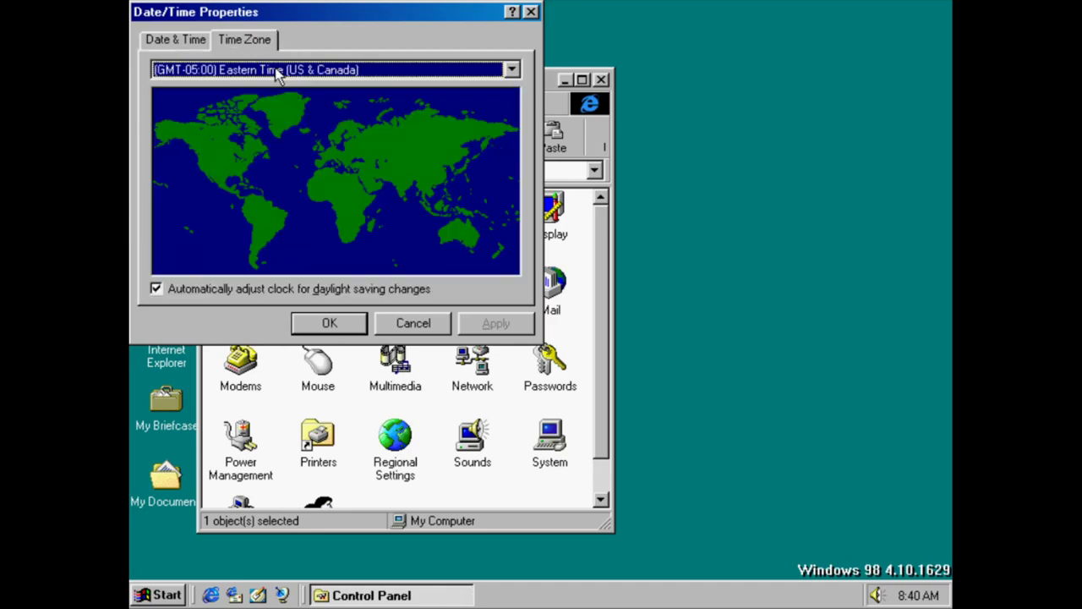
pyautogui.click(415, 323)
pyautogui.doubleClick(538, 243)
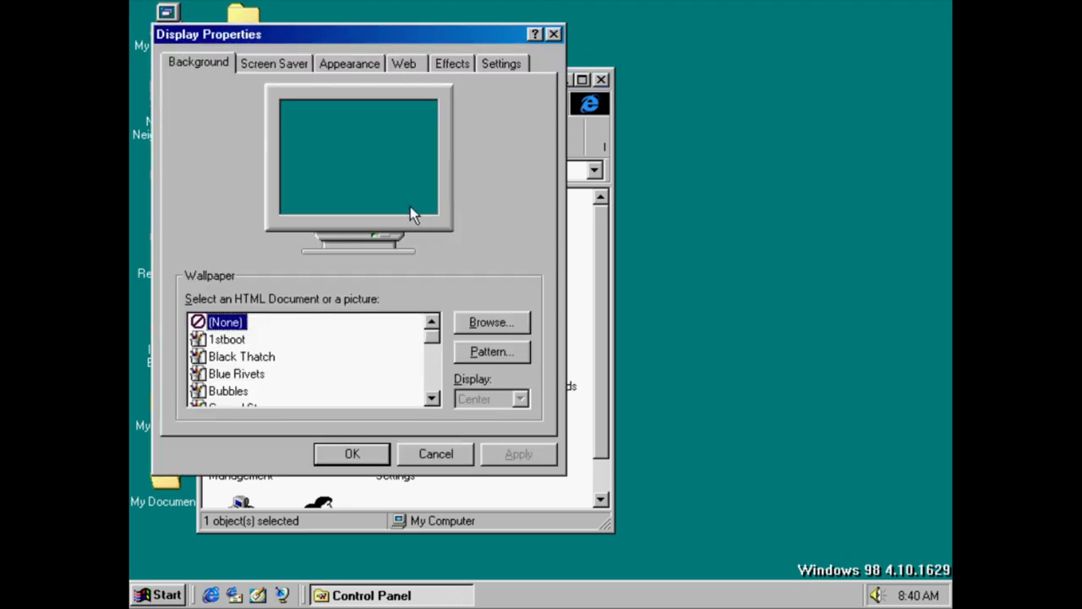
pyautogui.click(436, 457)
# Browse the Fonts folder, go up to WINDOWS and back, then close Fonts
pyautogui.doubleClick(246, 296)
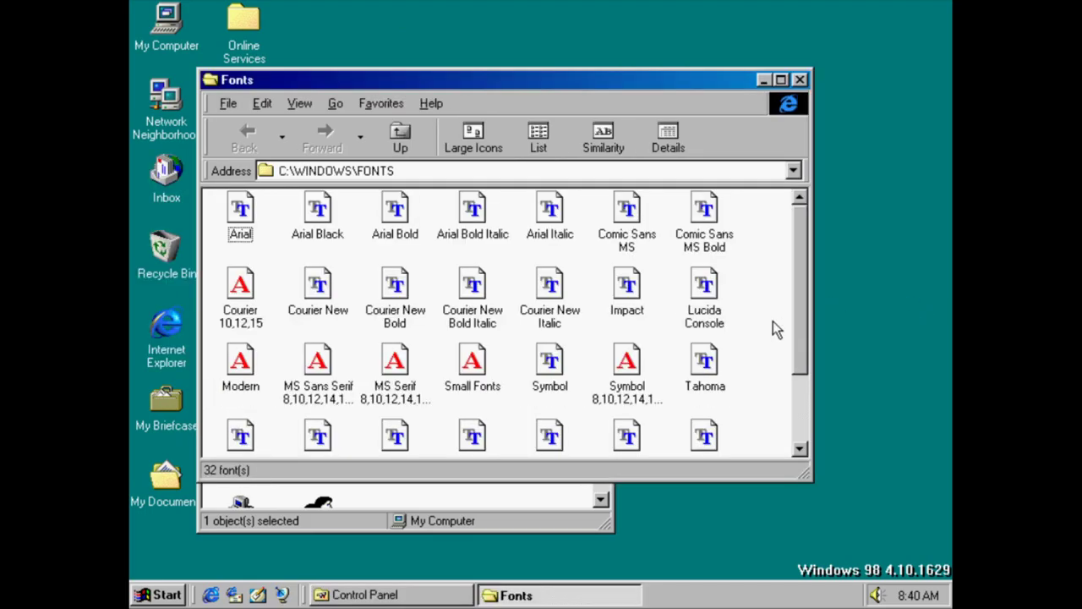
pyautogui.moveTo(791, 327); pyautogui.dragTo(788, 421)
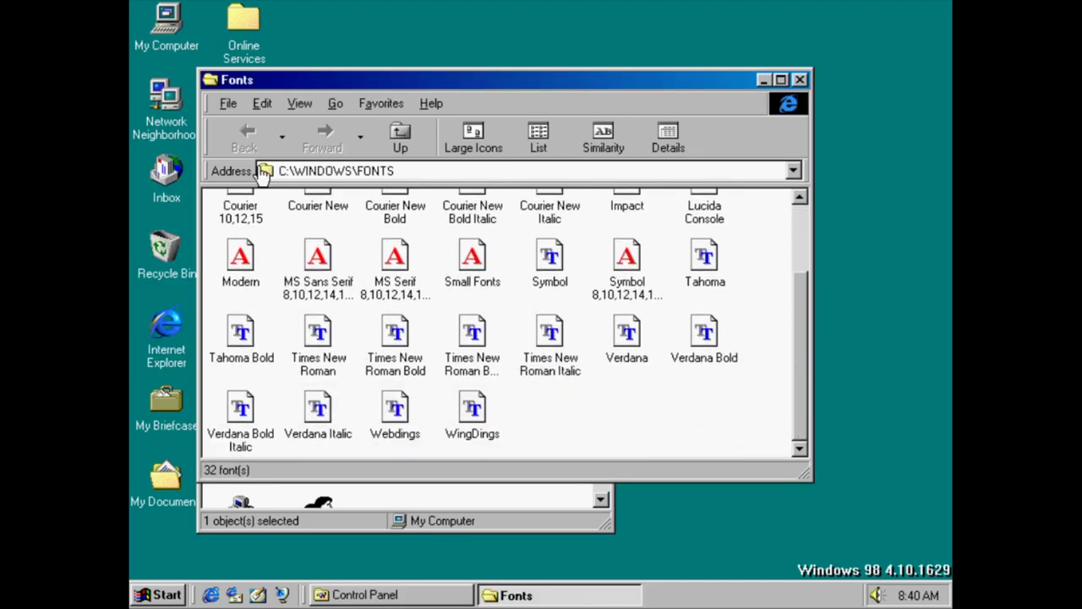
pyautogui.click(400, 135)
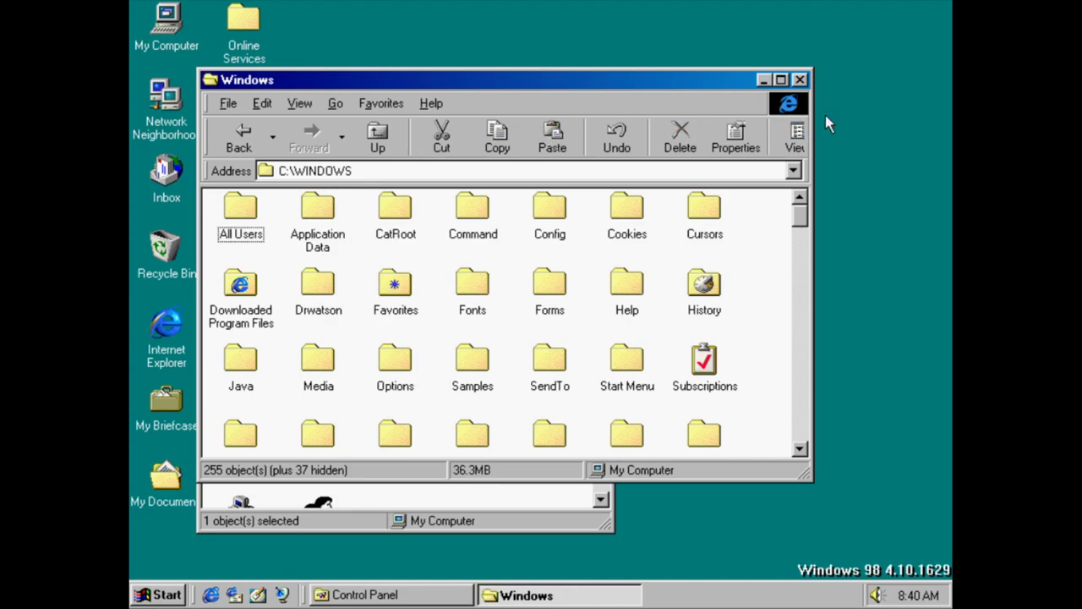
pyautogui.click(222, 142)
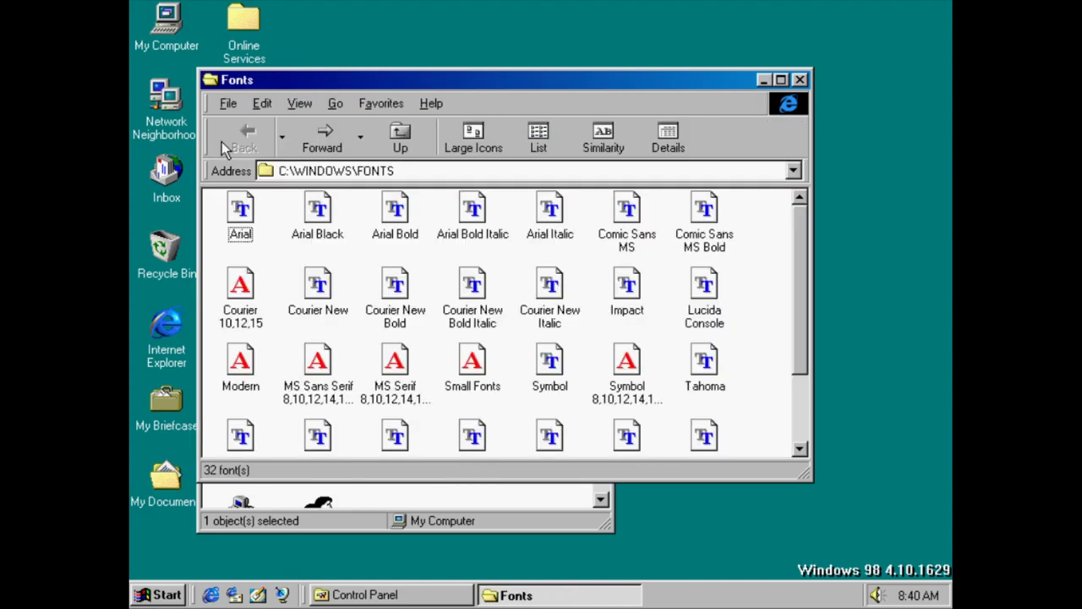
pyautogui.click(800, 80)
pyautogui.doubleClick(339, 306)
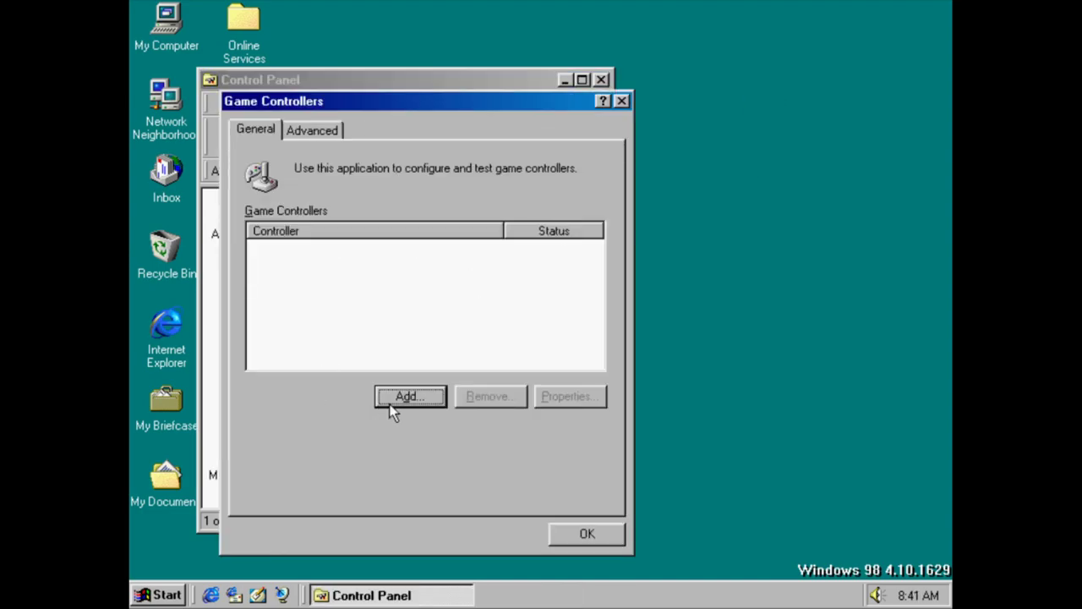
pyautogui.click(404, 399)
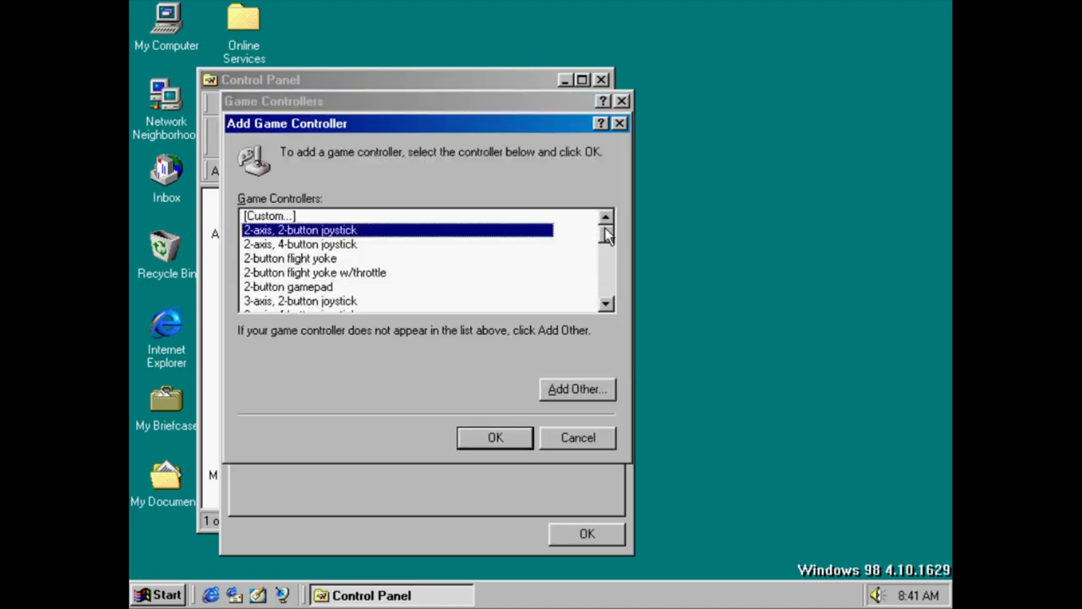
pyautogui.moveTo(607, 236); pyautogui.dragTo(603, 341)
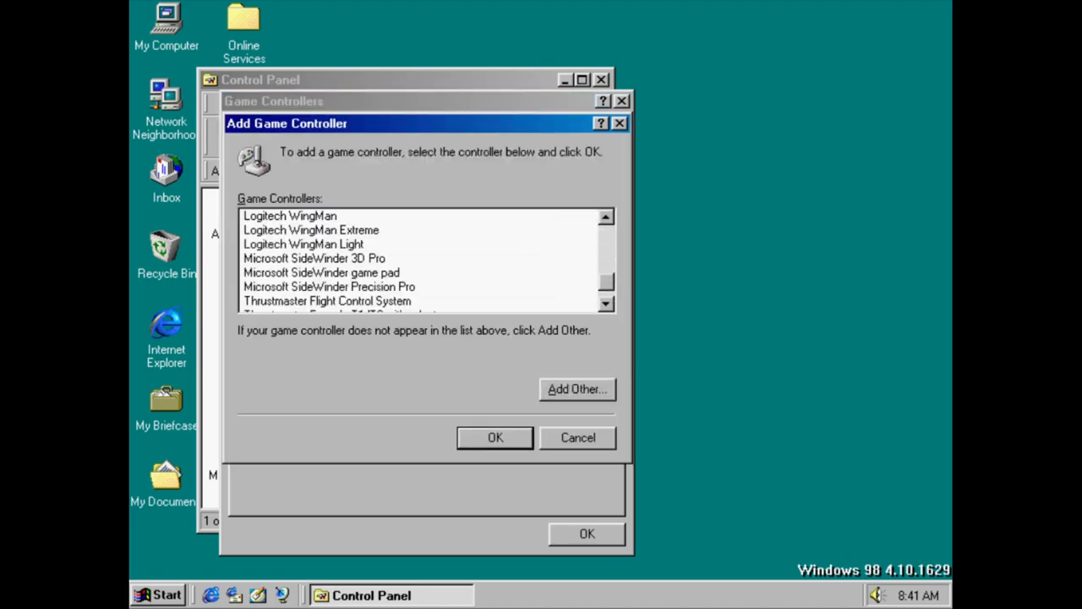
pyautogui.click(609, 384)
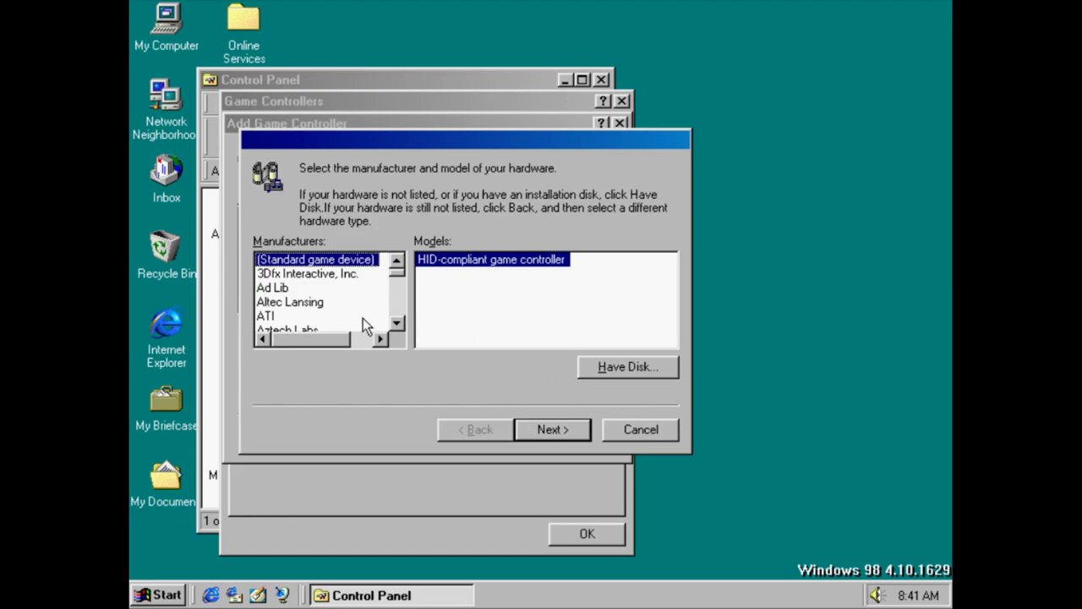
pyautogui.click(647, 429)
pyautogui.click(583, 437)
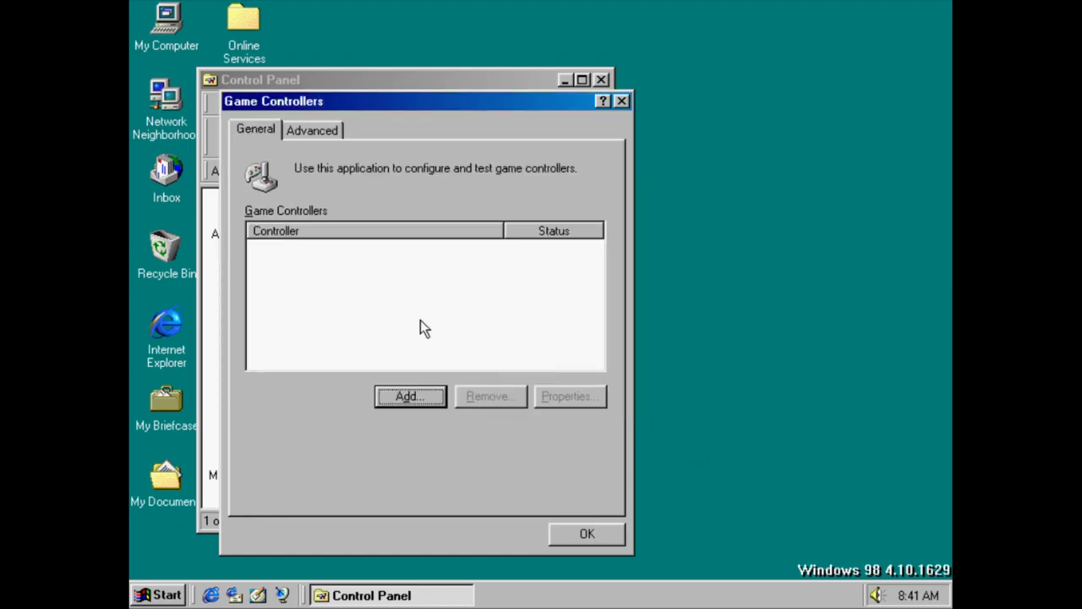
pyautogui.click(587, 533)
# In Internet settings, view the downloaded program objects and stored temporary Internet files
pyautogui.doubleClick(407, 288)
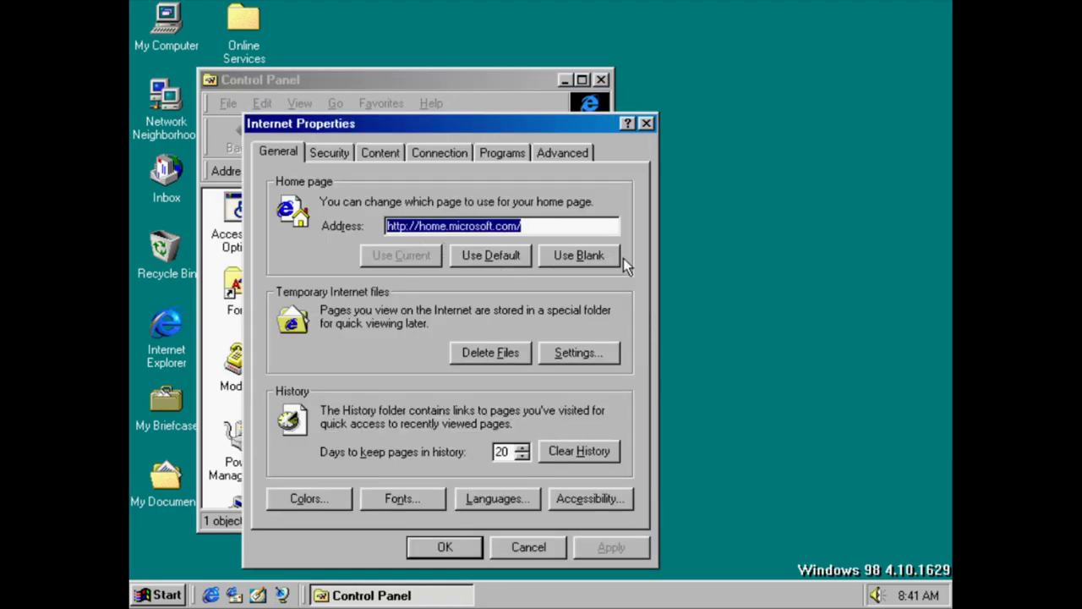
pyautogui.click(559, 352)
pyautogui.click(580, 428)
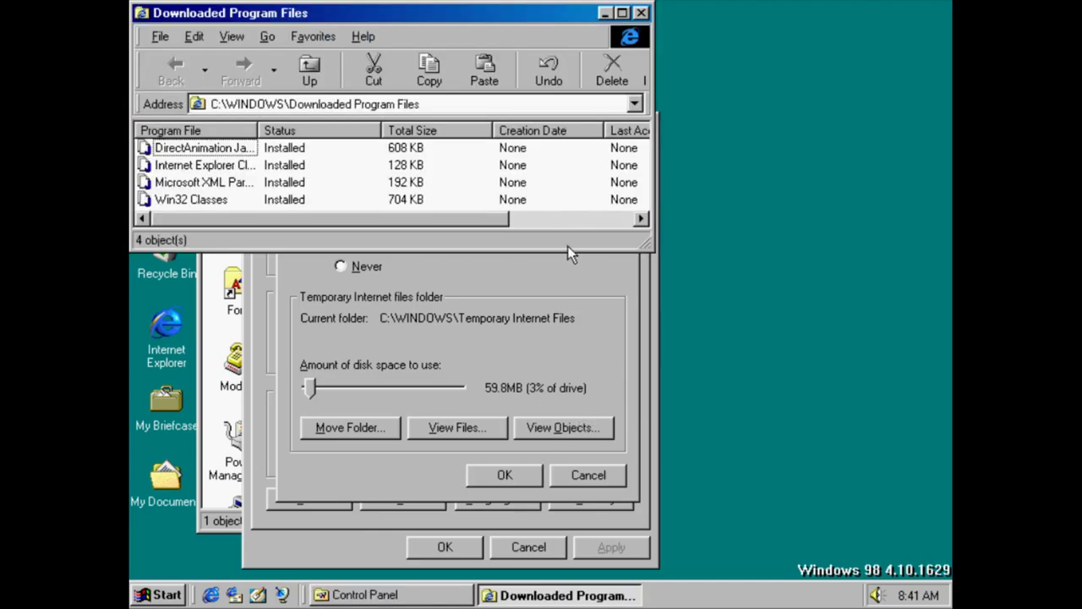
pyautogui.moveTo(482, 219); pyautogui.dragTo(610, 219)
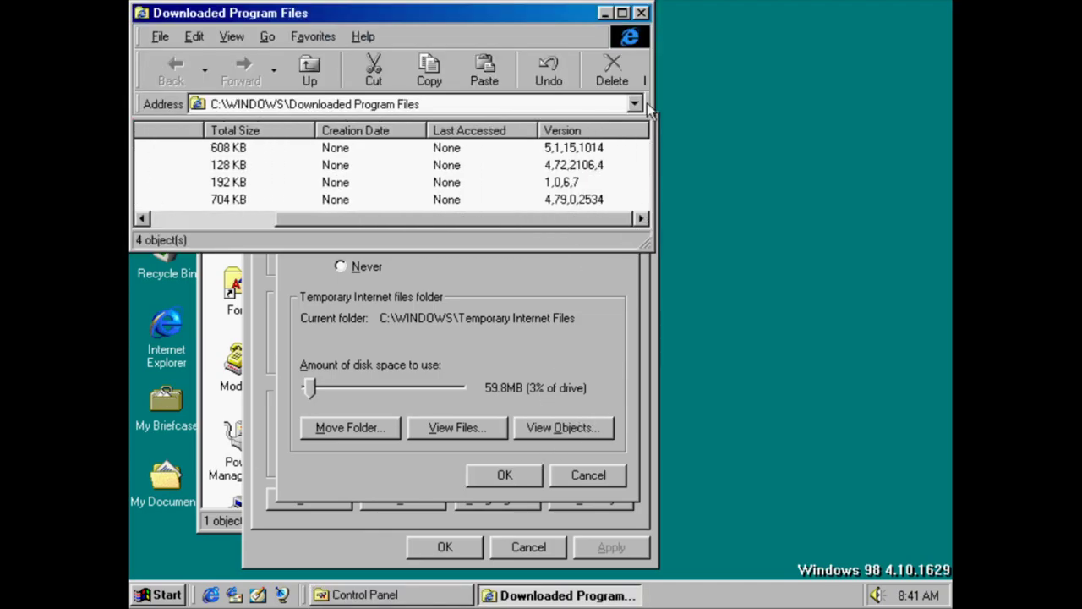
pyautogui.click(642, 13)
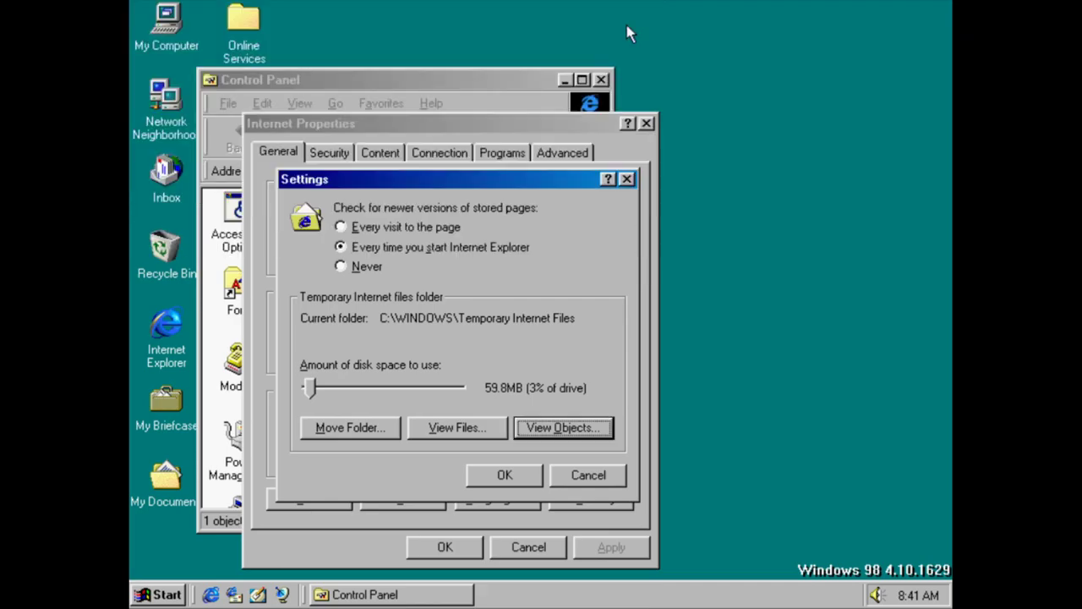
pyautogui.click(457, 427)
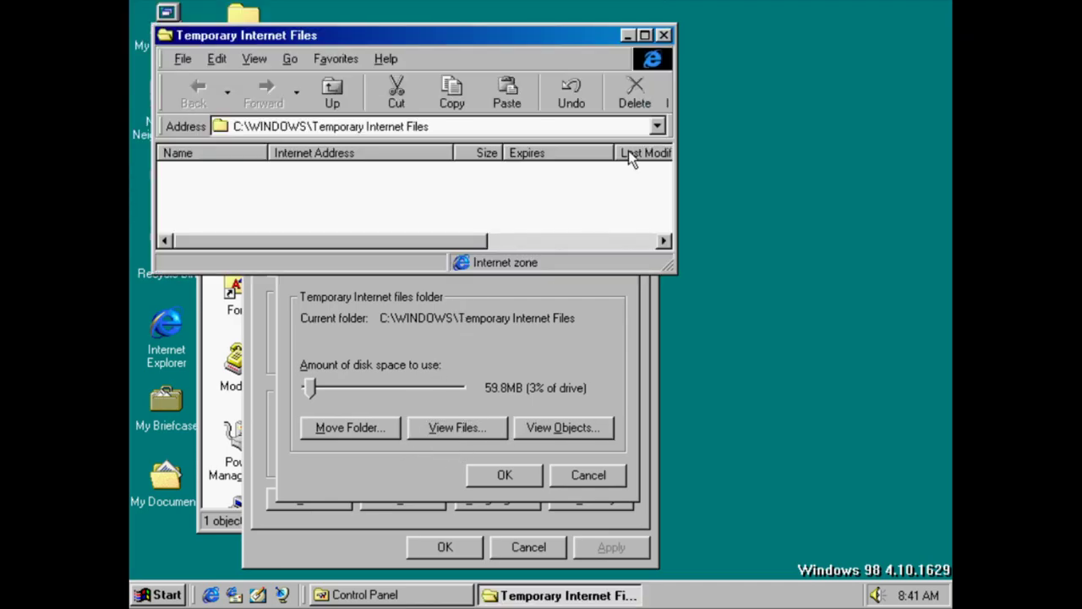
pyautogui.click(664, 35)
# Try moving the temporary files folder, decline, and close its settings unchanged
pyautogui.click(350, 427)
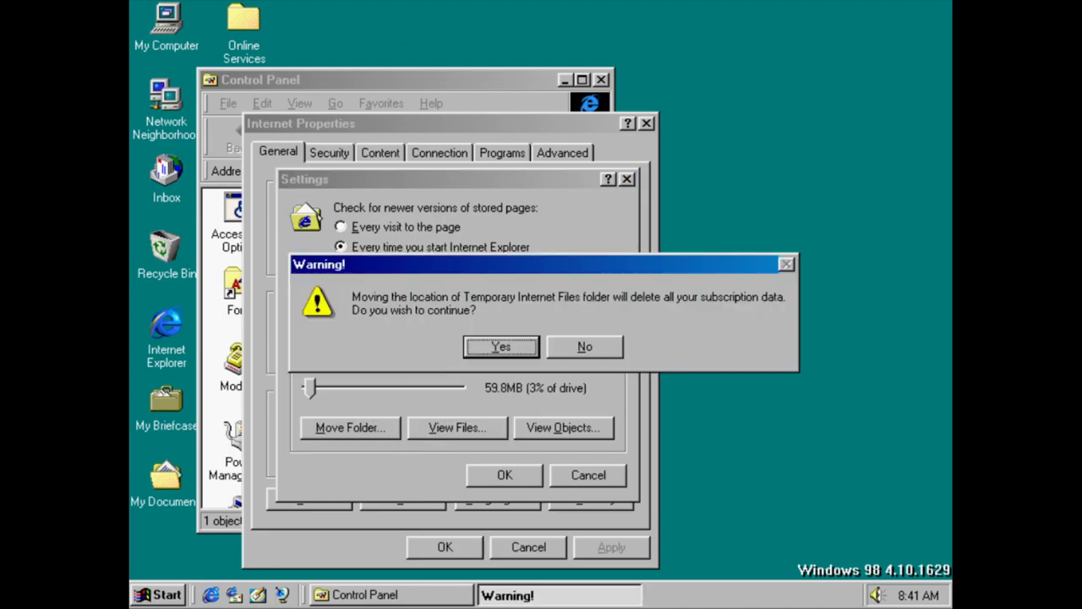
pyautogui.click(605, 353)
pyautogui.click(611, 347)
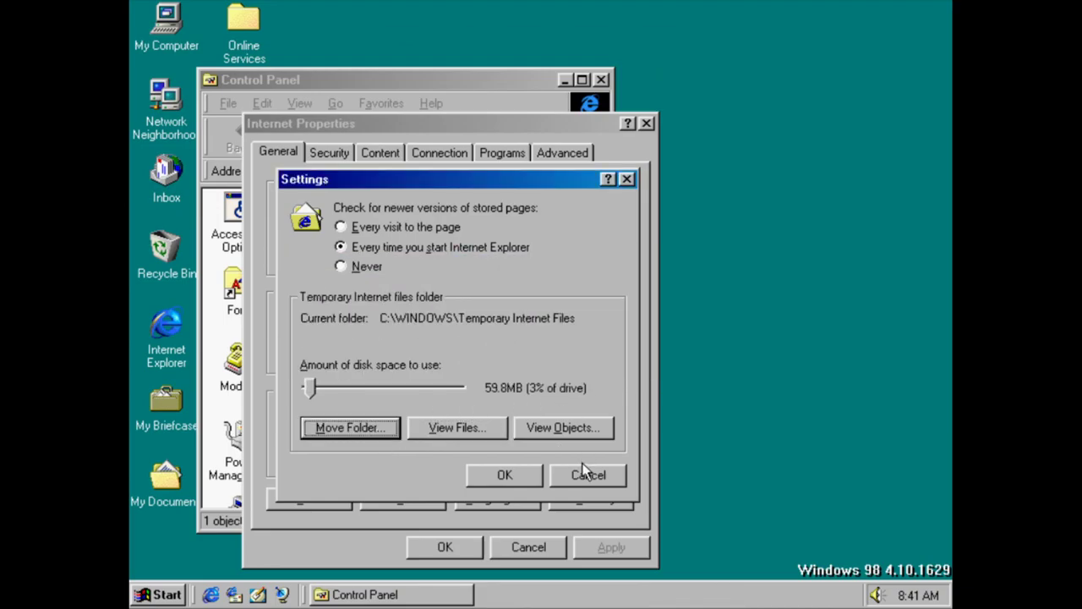
pyautogui.click(585, 475)
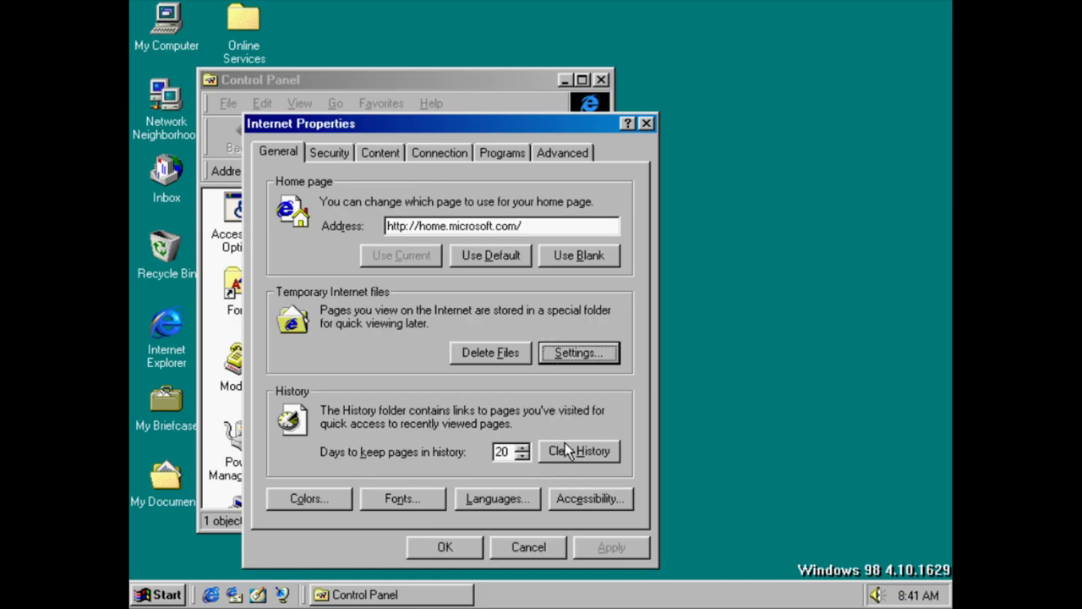
# Review the Accessibility, Languages, Fonts and Colors dialogs and close each without changes
pyautogui.click(581, 500)
pyautogui.click(573, 377)
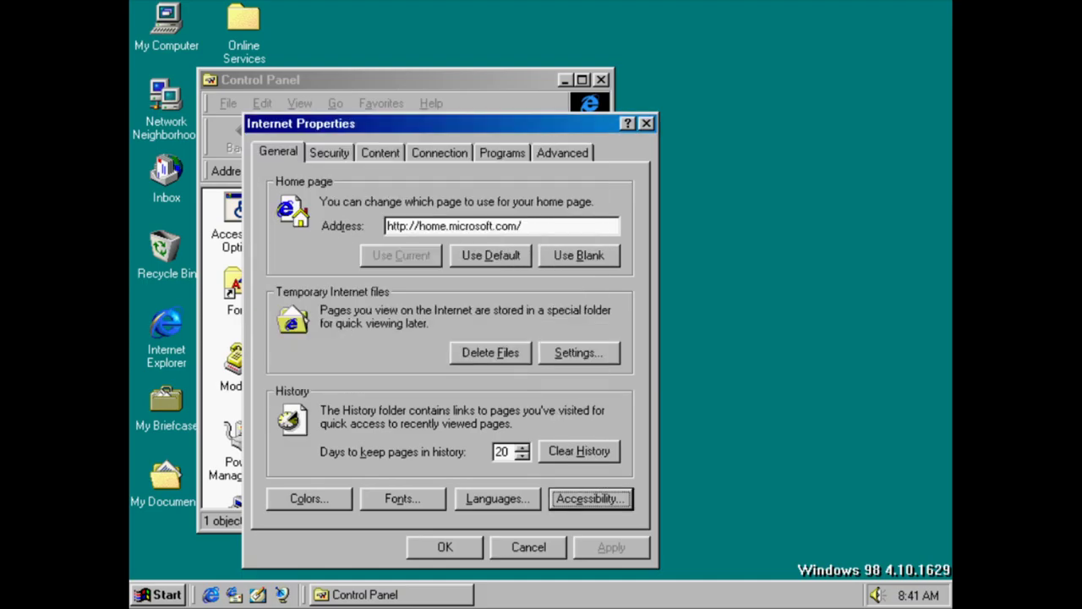
pyautogui.click(518, 498)
pyautogui.click(565, 397)
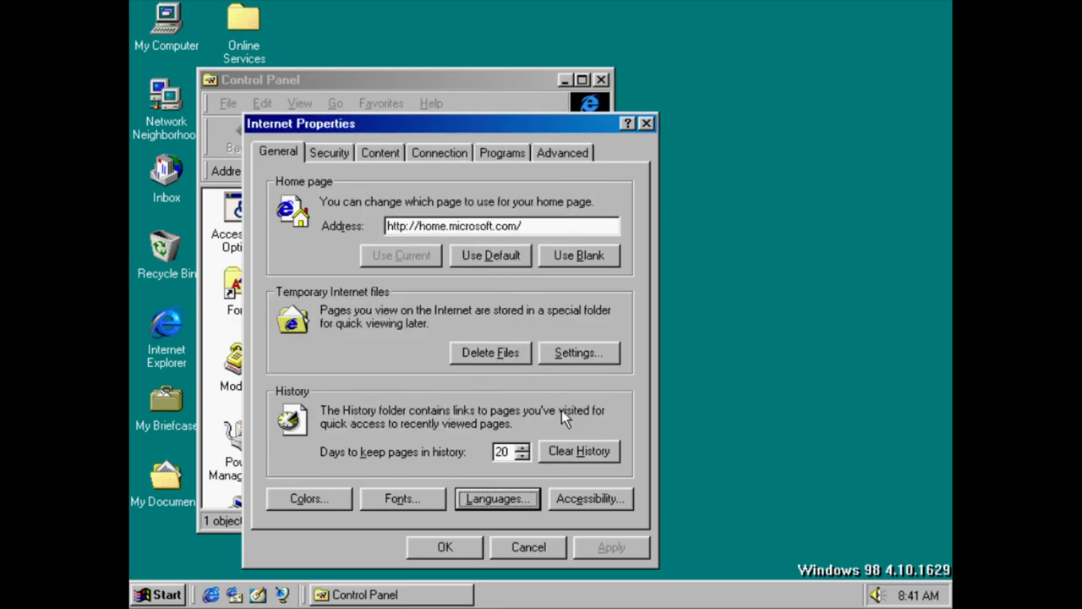
pyautogui.click(430, 504)
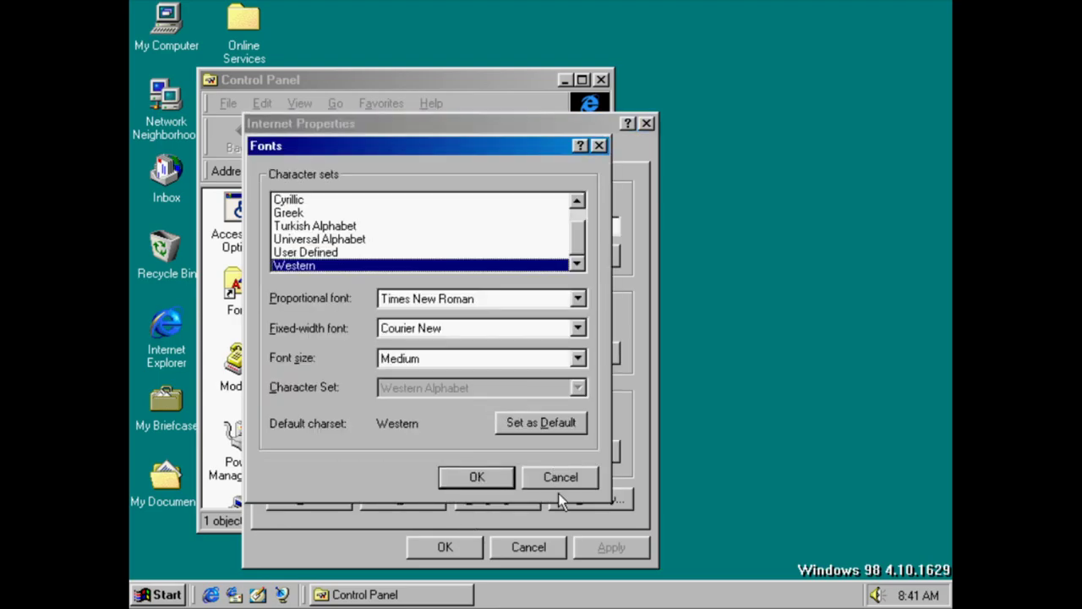
pyautogui.click(561, 478)
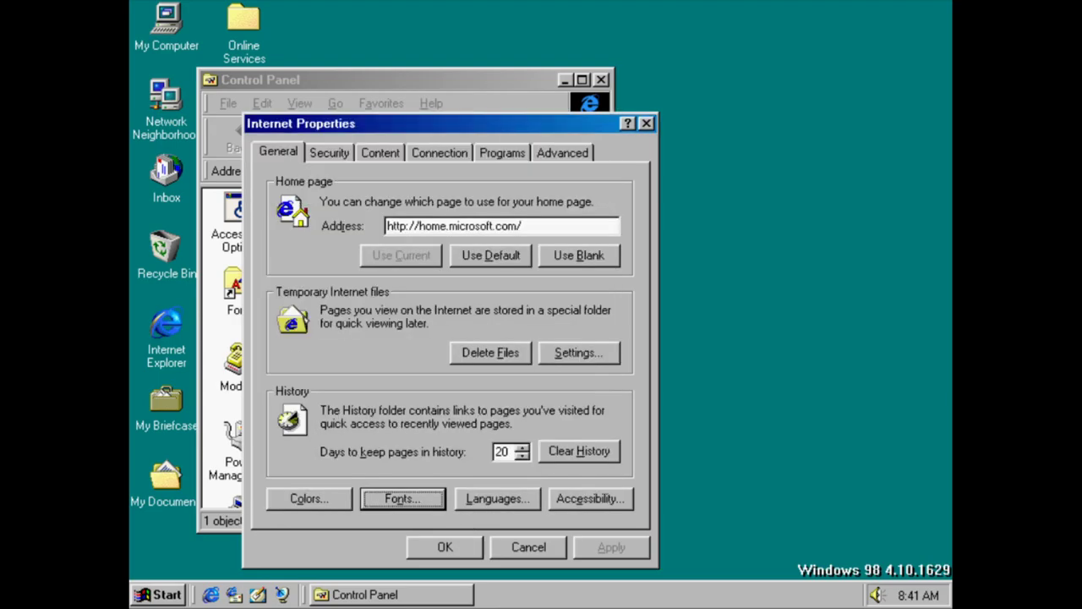
pyautogui.click(333, 499)
pyautogui.click(613, 325)
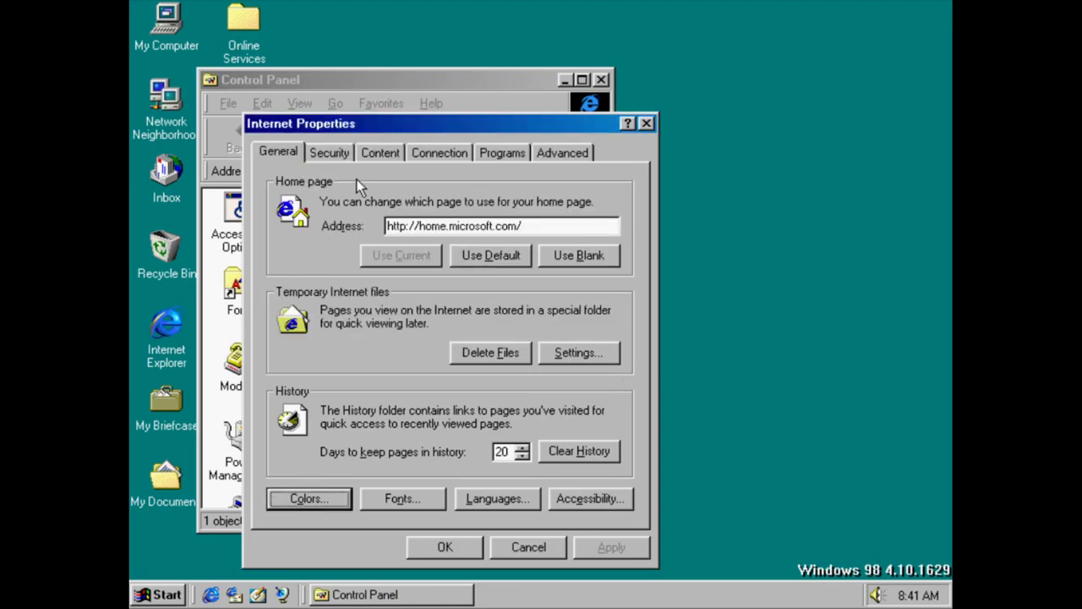
# Check the Security page, then review the personal certificates, certificate authorities and trusted publishers lists
pyautogui.click(328, 157)
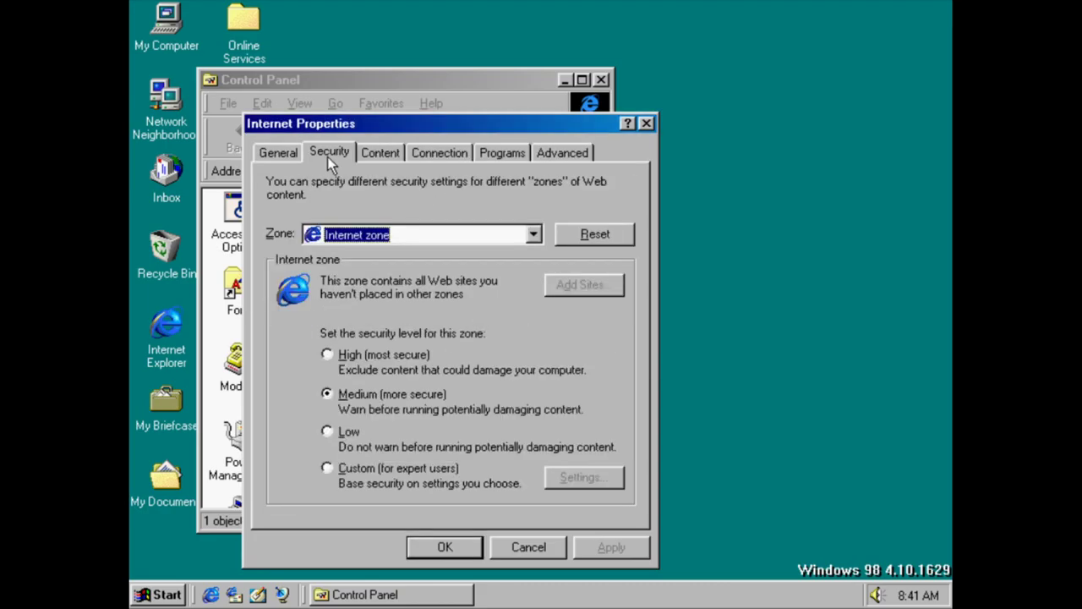
pyautogui.click(391, 161)
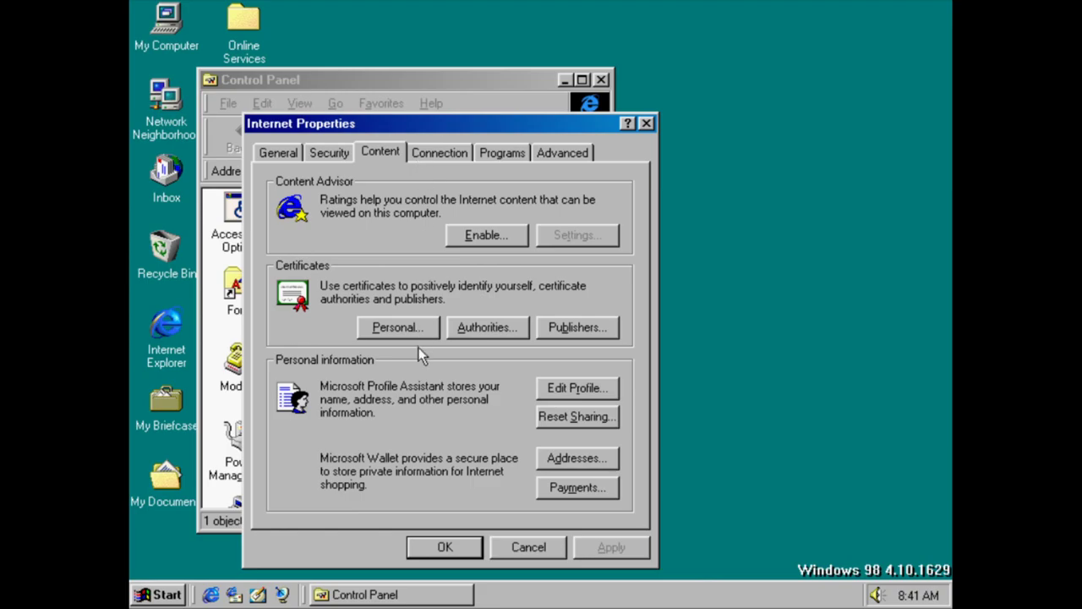
pyautogui.click(419, 333)
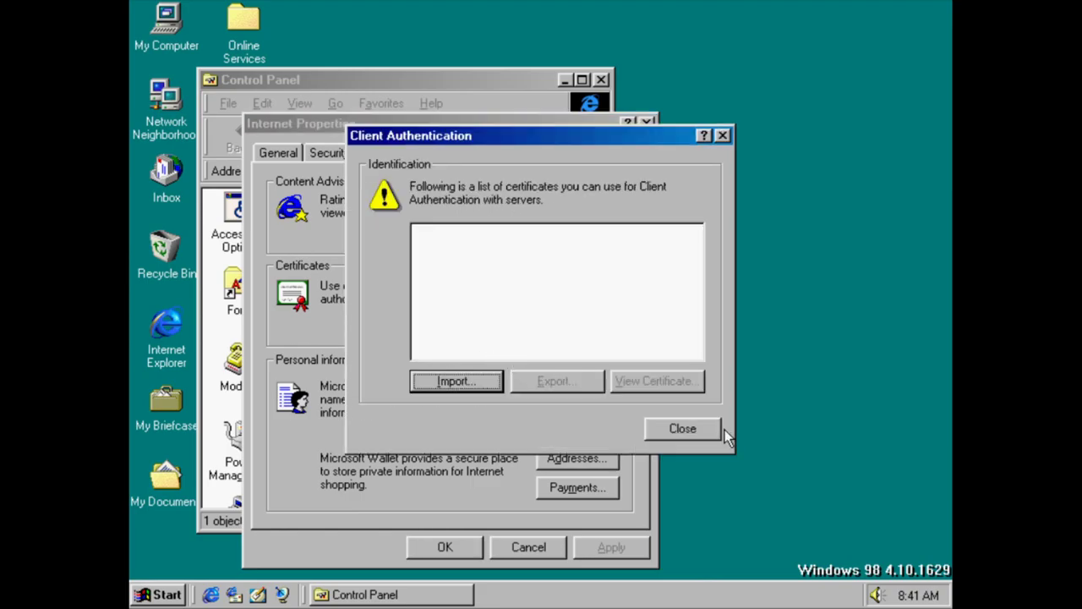
pyautogui.click(683, 428)
pyautogui.click(485, 328)
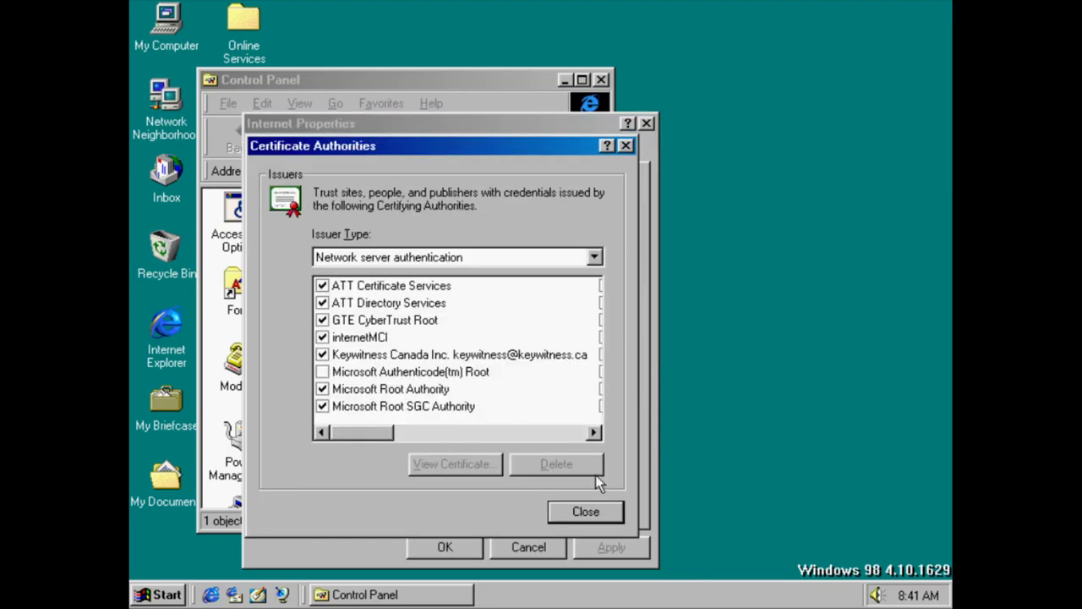
pyautogui.click(585, 511)
pyautogui.click(597, 330)
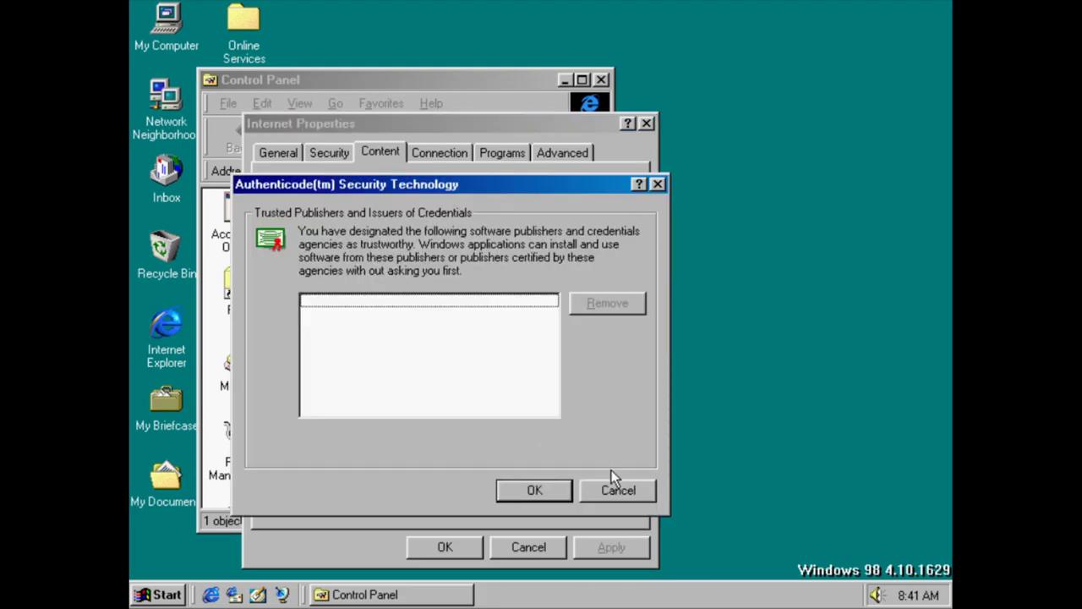
pyautogui.click(616, 488)
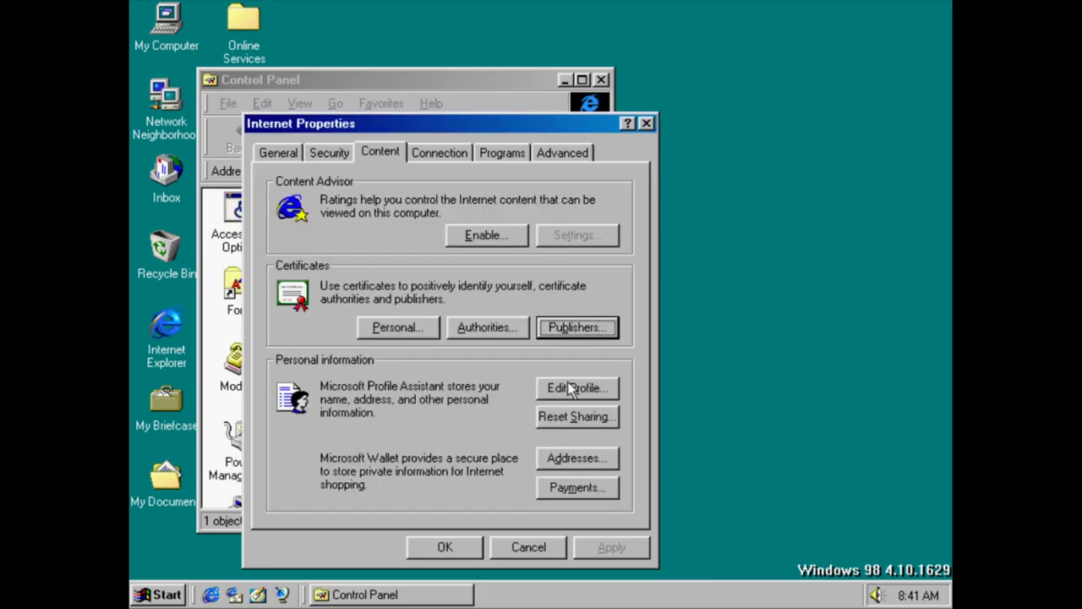
# Decline enabling Content Advisor, then browse the personal profile's tabs and close it unchanged
pyautogui.click(488, 235)
pyautogui.click(571, 206)
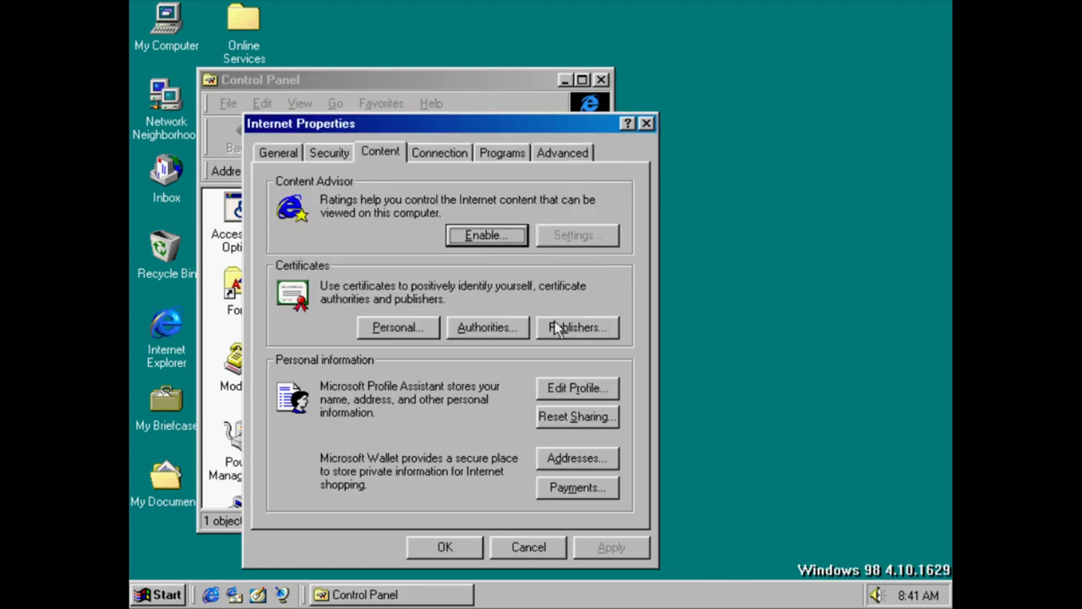
pyautogui.click(580, 388)
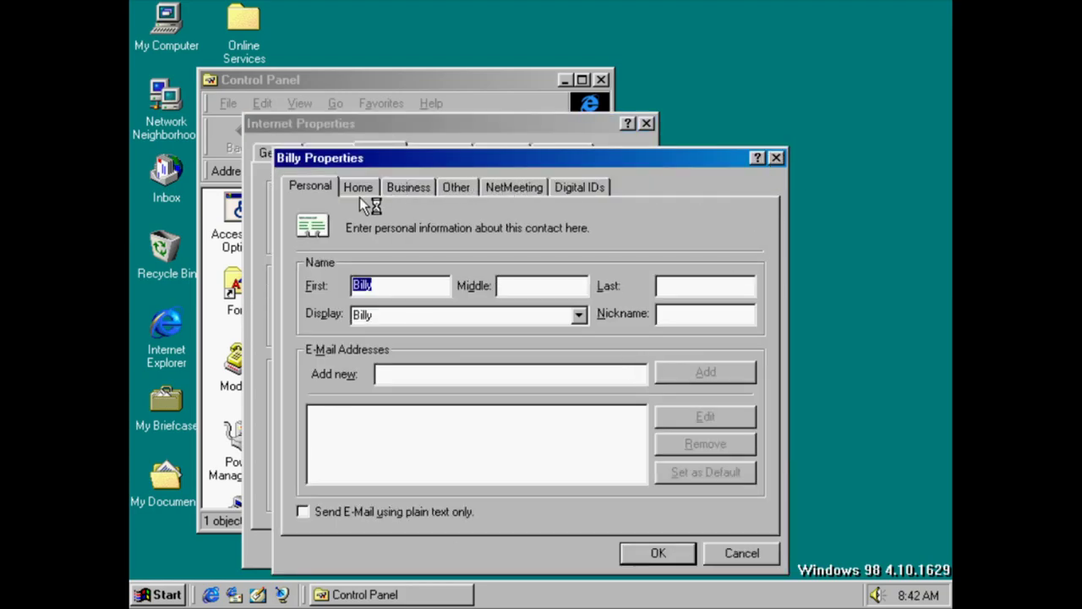
pyautogui.click(358, 195)
pyautogui.click(427, 191)
pyautogui.click(456, 189)
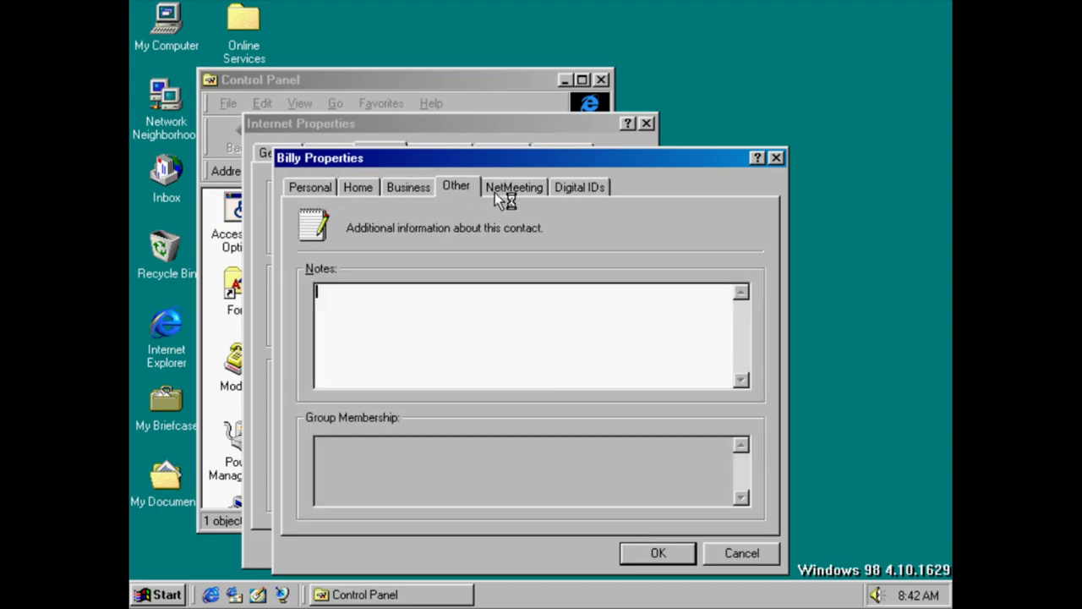
pyautogui.click(507, 191)
pyautogui.click(580, 187)
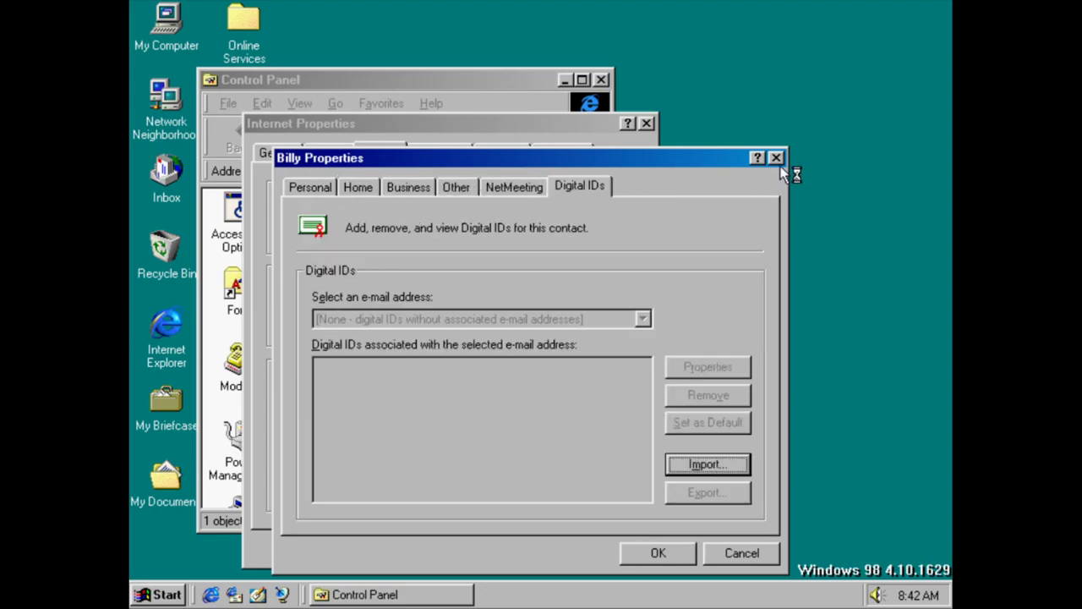
pyautogui.click(775, 157)
# Dismiss the wallet address and payment prompts and start the Internet Connection Wizard from Connection settings
pyautogui.click(583, 461)
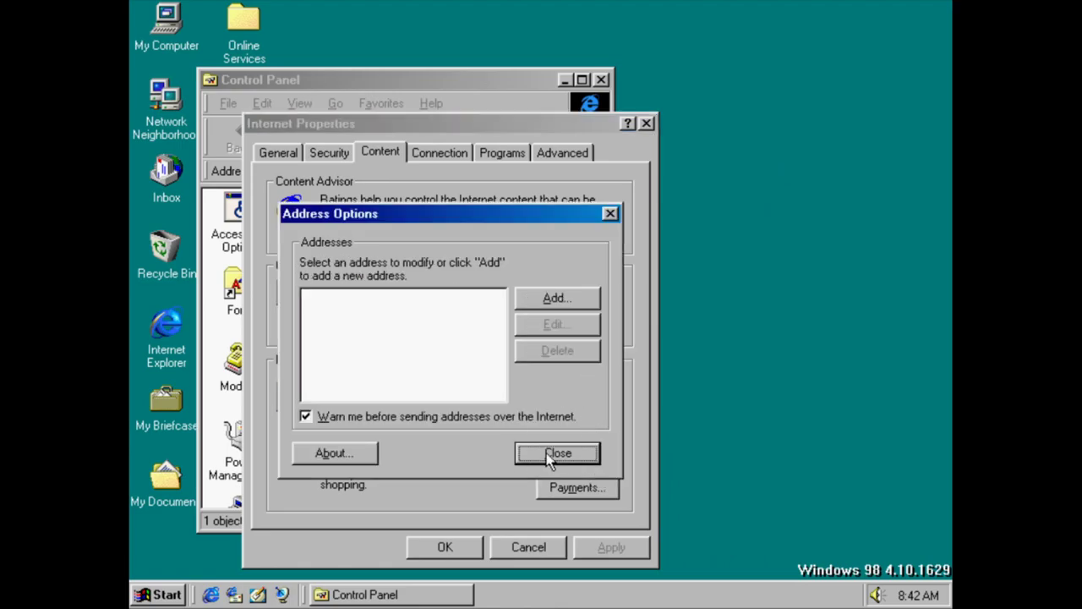
pyautogui.click(555, 454)
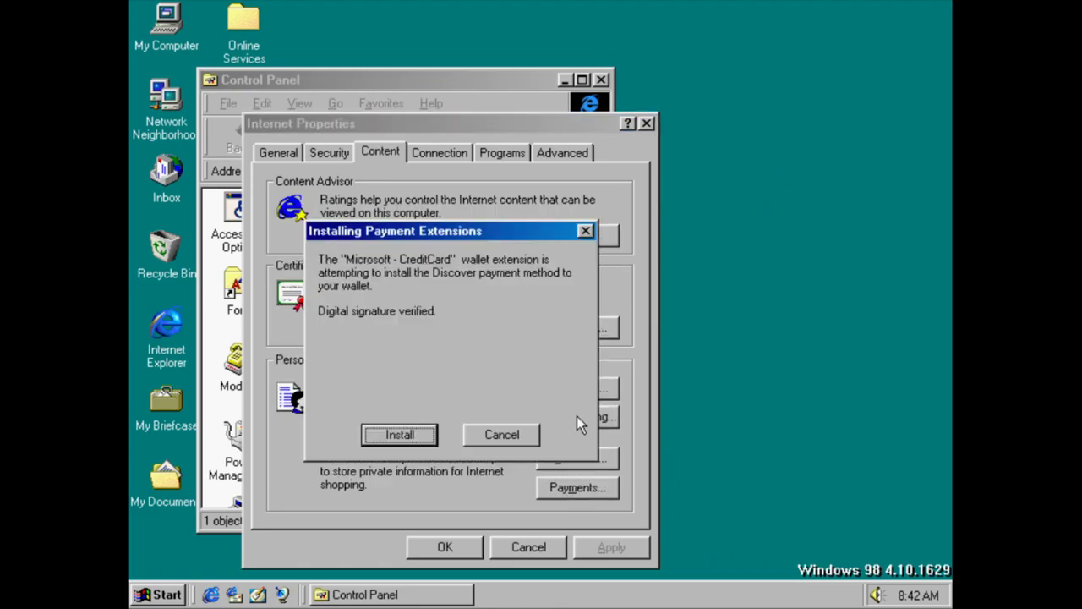
pyautogui.click(511, 432)
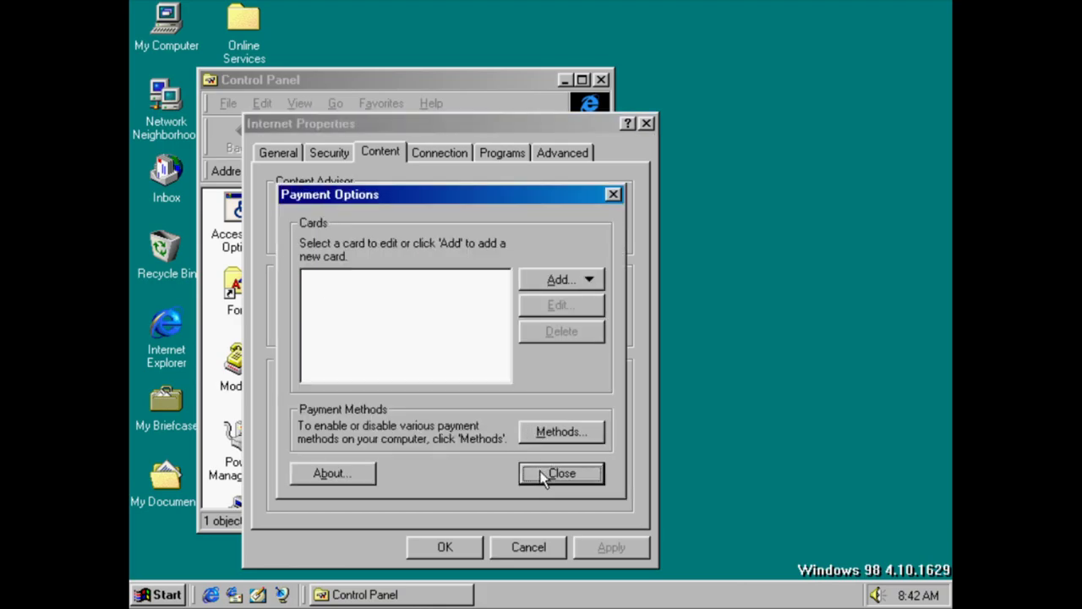
pyautogui.click(558, 473)
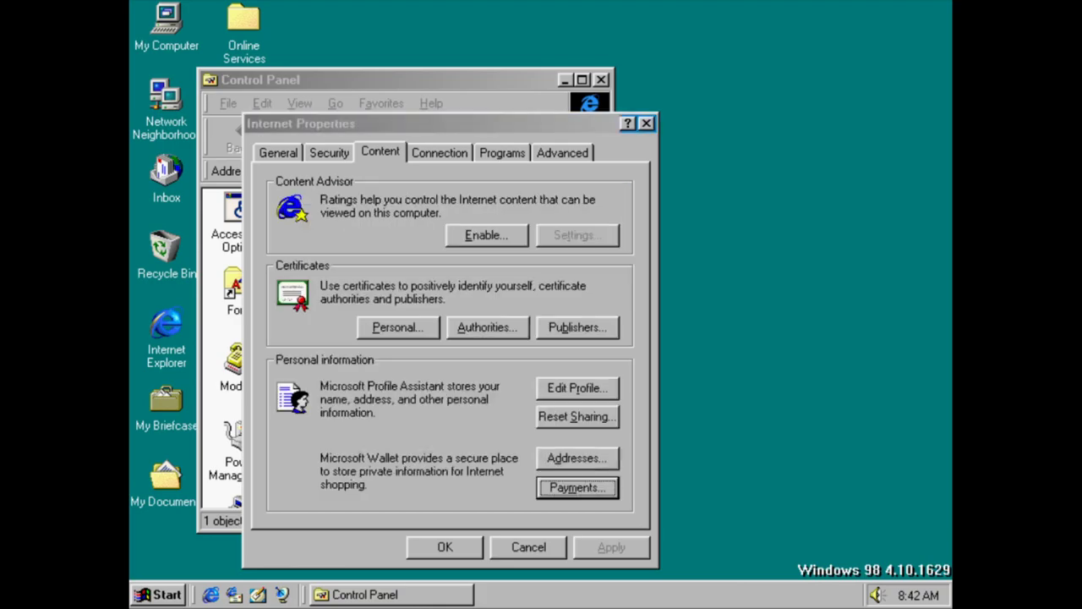
pyautogui.click(457, 151)
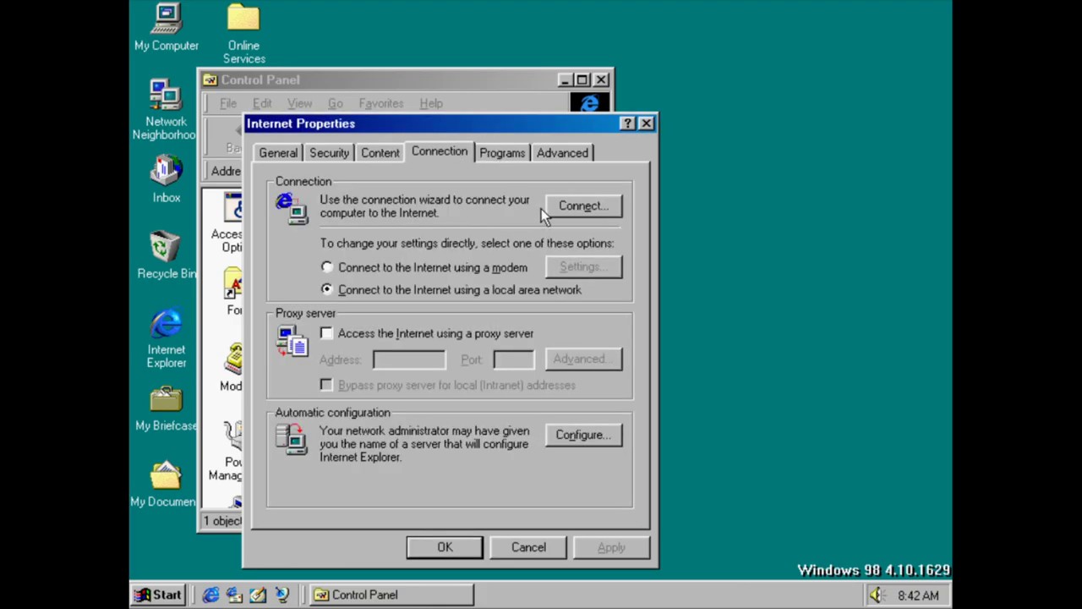
pyautogui.click(565, 207)
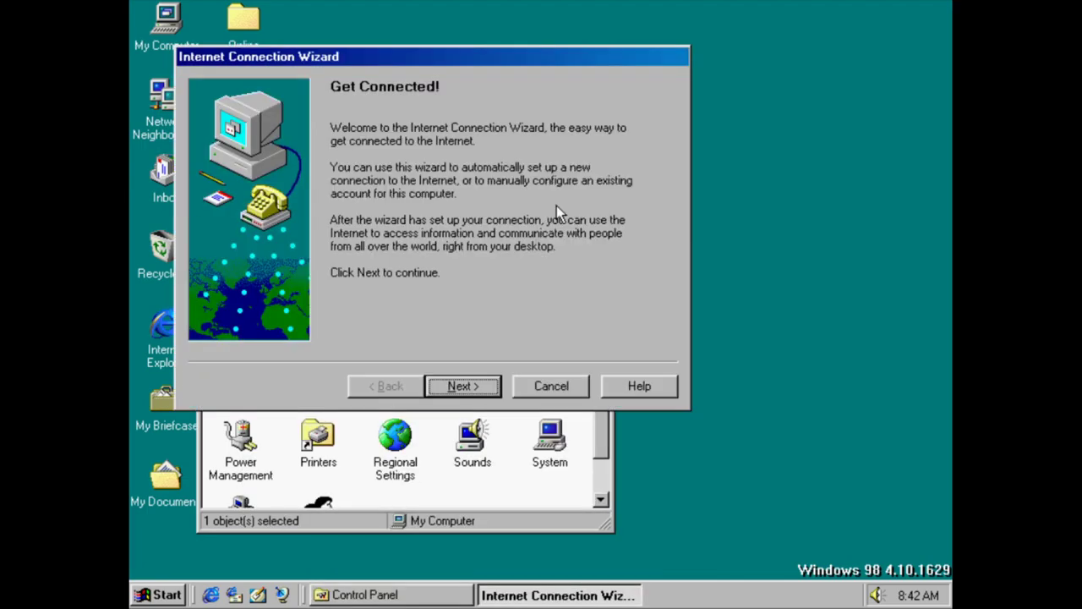
# Set up the connection manually over the local area network with no proxy, skipping news and directory accounts
pyautogui.click(473, 389)
pyautogui.click(478, 275)
pyautogui.click(471, 382)
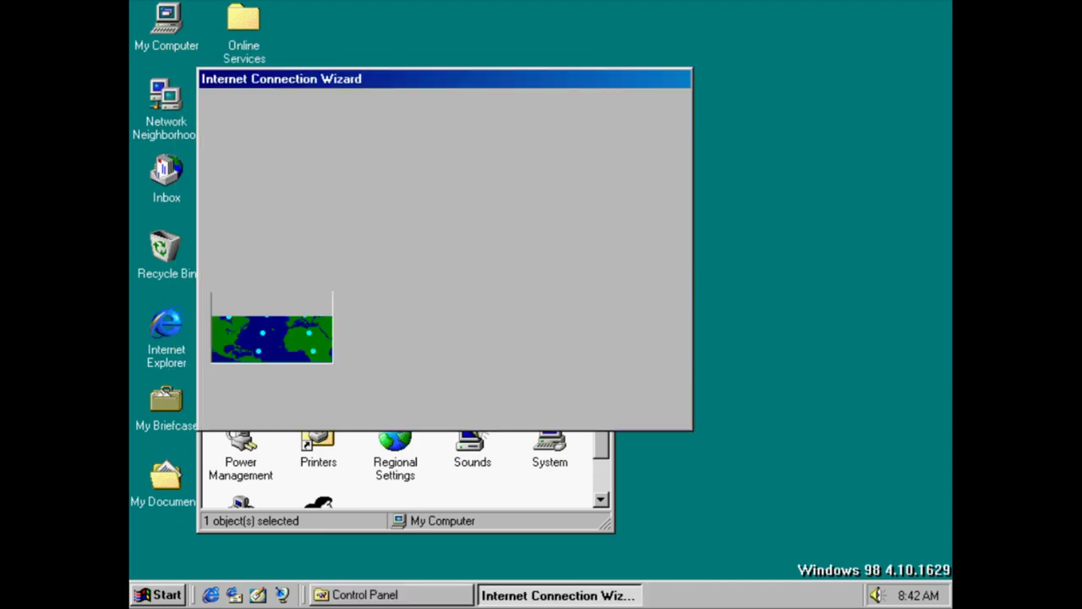
pyautogui.click(502, 308)
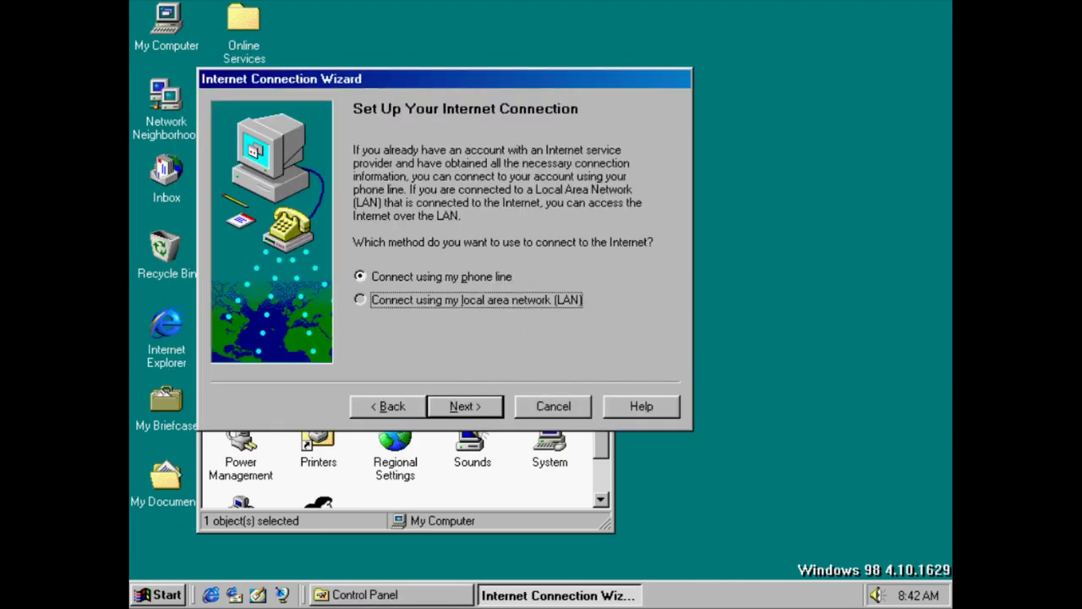
pyautogui.click(487, 400)
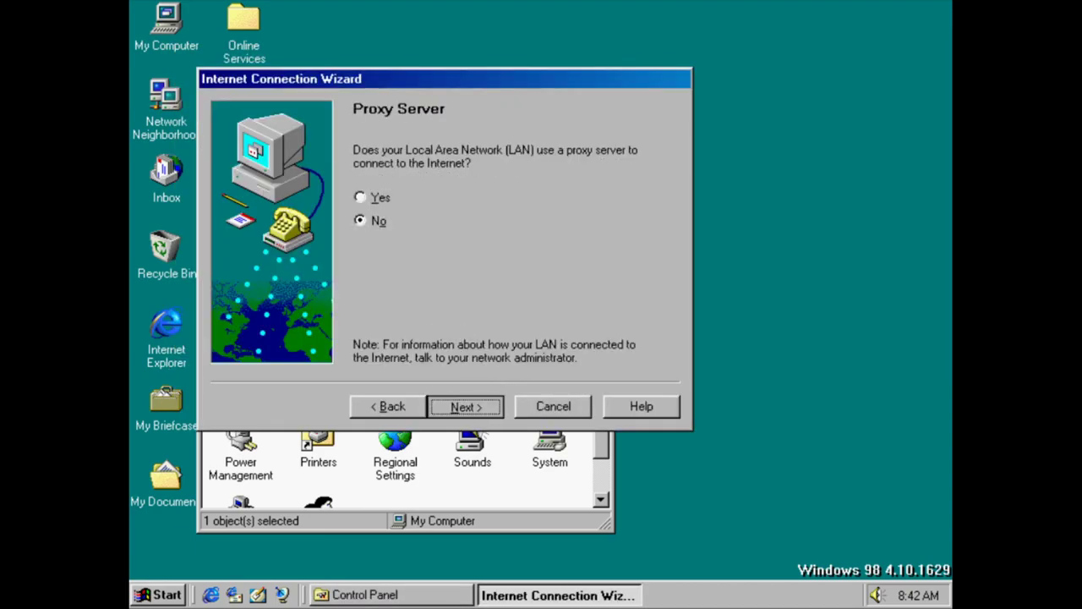
pyautogui.click(472, 405)
pyautogui.click(482, 404)
pyautogui.click(372, 325)
pyautogui.click(461, 405)
pyautogui.click(465, 405)
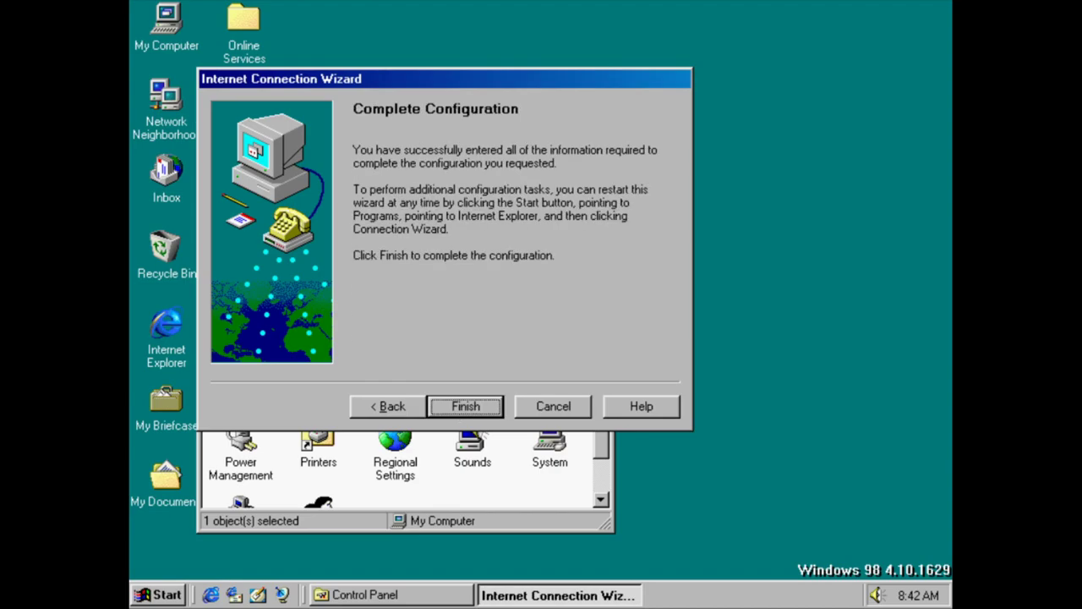
pyautogui.click(465, 406)
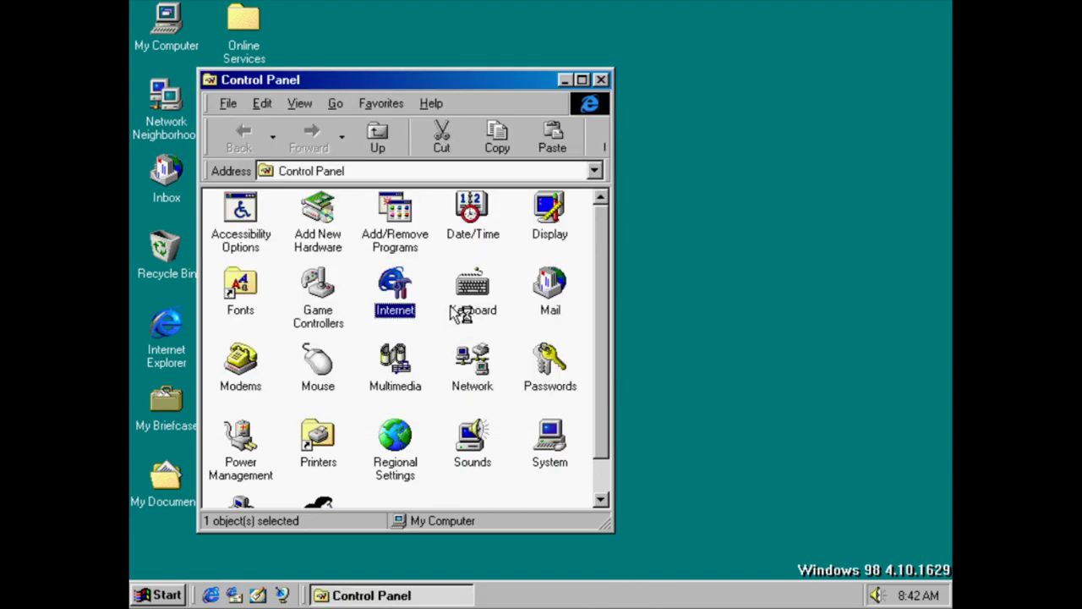
pyautogui.doubleClick(391, 287)
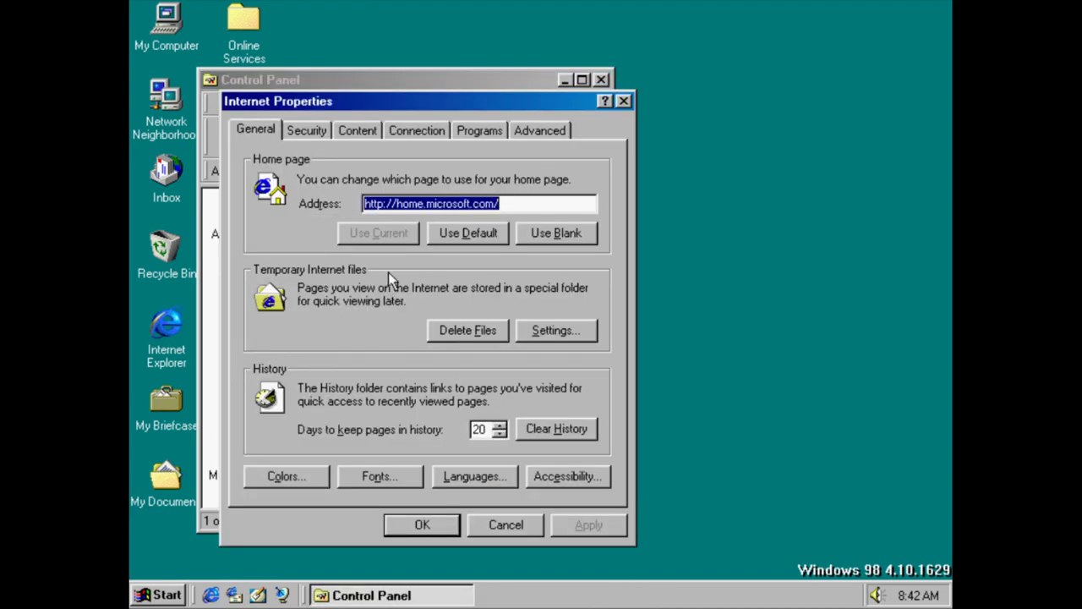
pyautogui.click(464, 127)
pyautogui.click(444, 129)
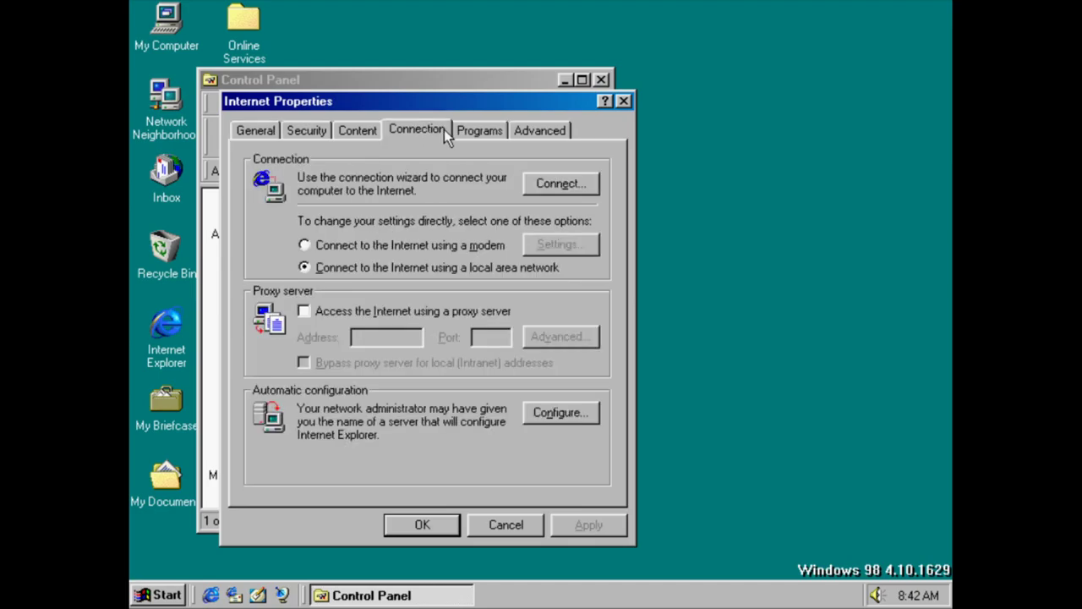
pyautogui.click(470, 137)
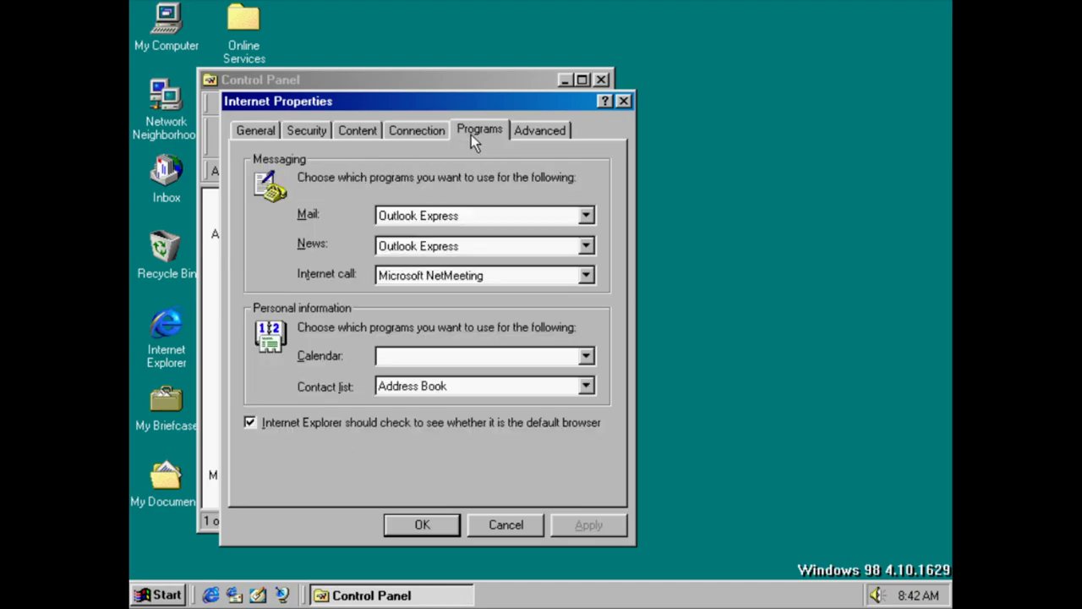
pyautogui.click(418, 215)
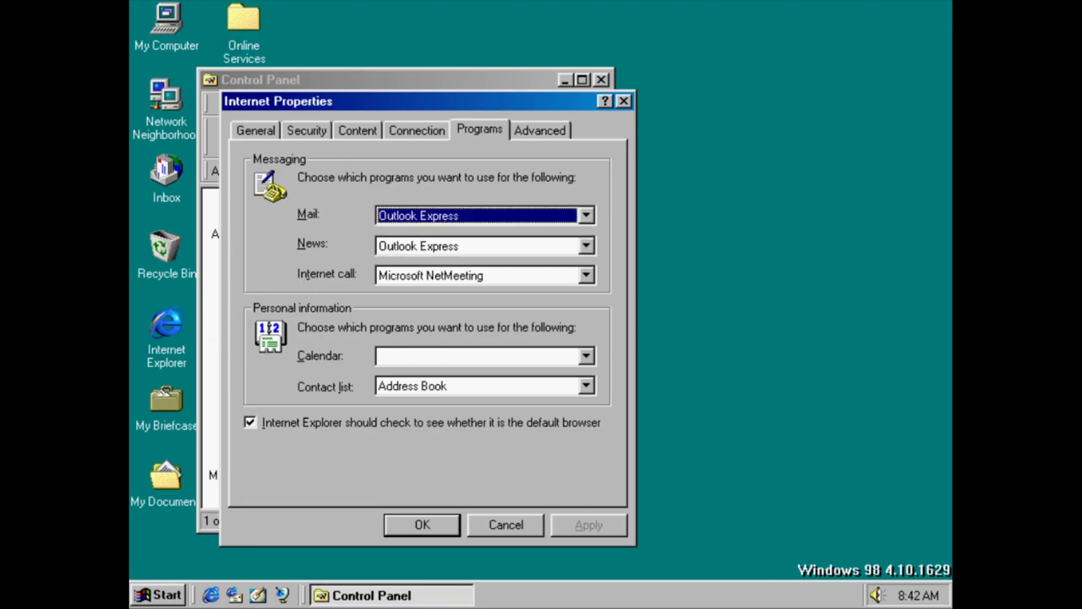
pyautogui.click(437, 254)
pyautogui.click(432, 272)
pyautogui.click(419, 357)
pyautogui.click(417, 358)
pyautogui.click(411, 385)
pyautogui.click(411, 385)
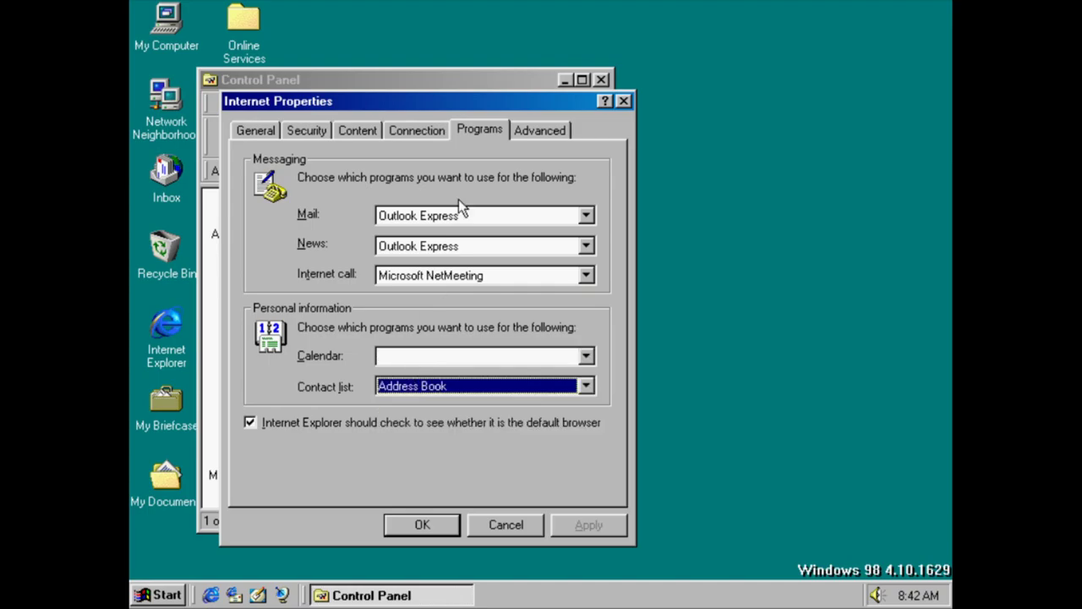
pyautogui.click(558, 129)
pyautogui.moveTo(596, 209); pyautogui.dragTo(596, 432)
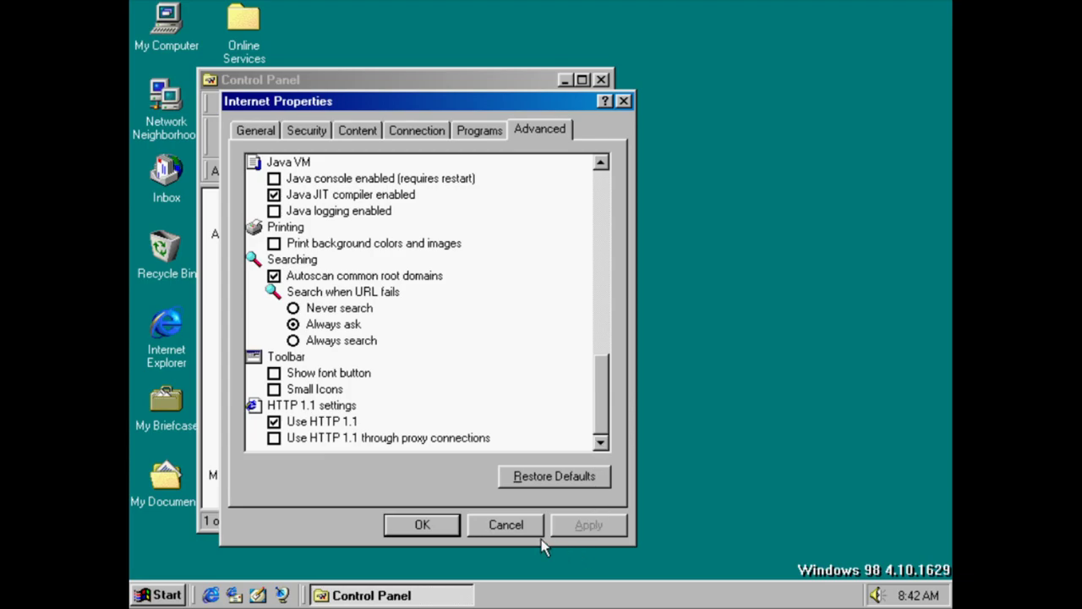
pyautogui.click(518, 525)
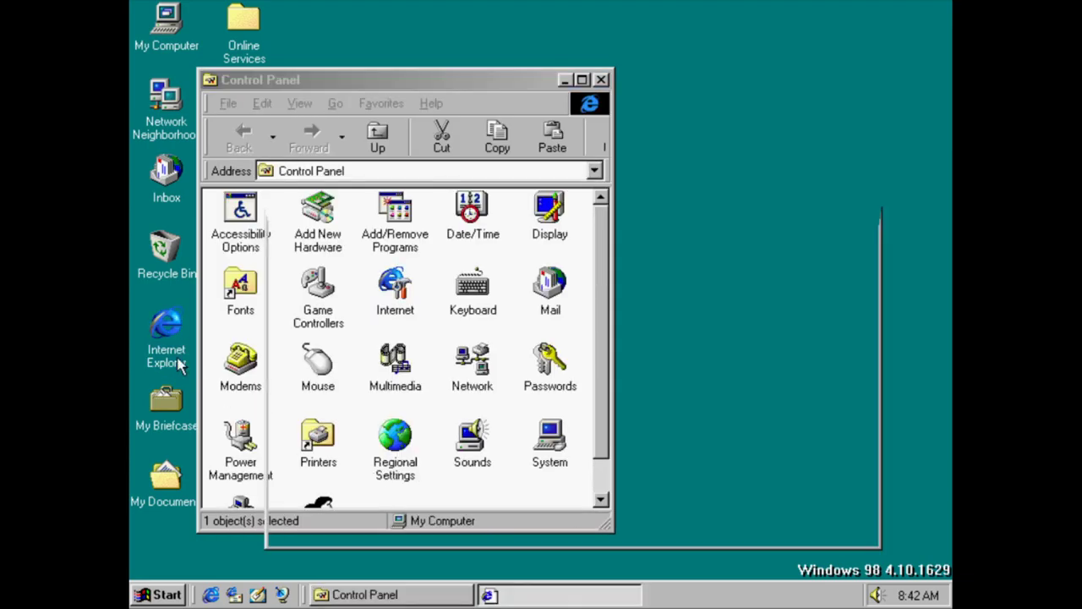
pyautogui.doubleClick(176, 362)
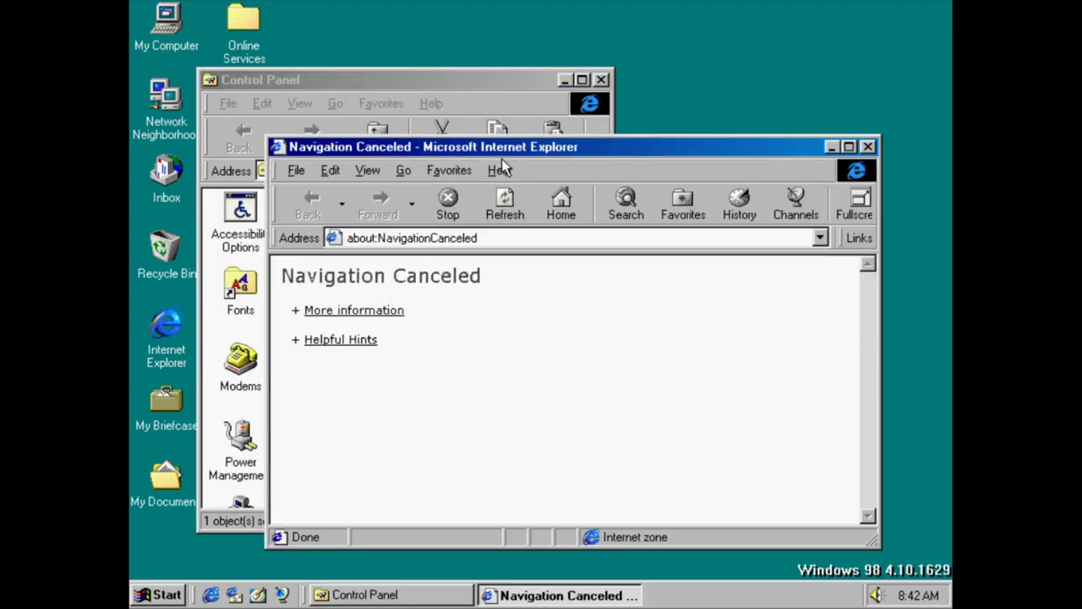
pyautogui.click(501, 170)
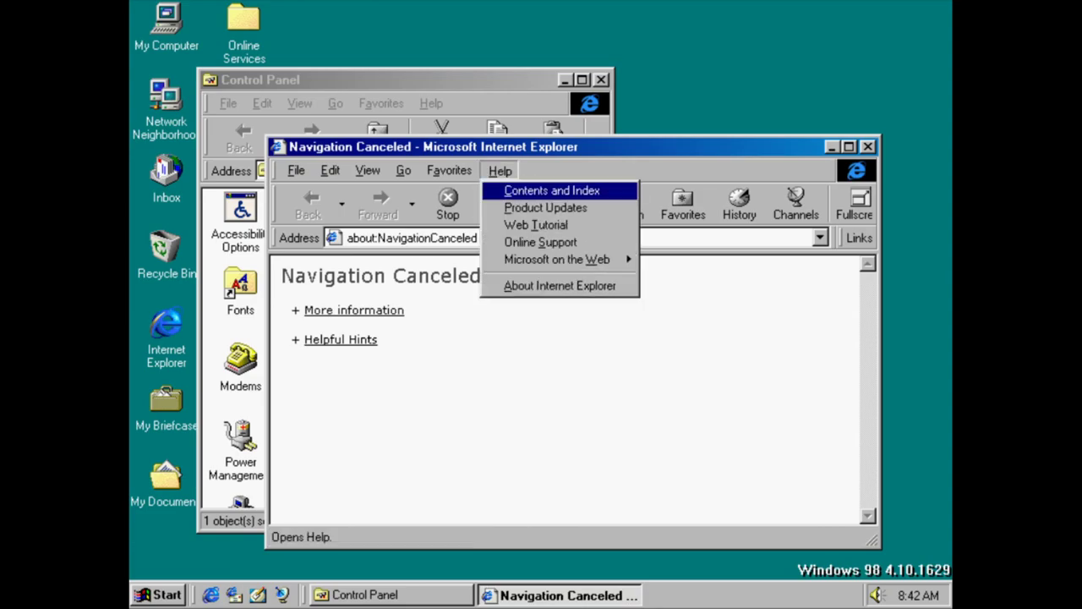
pyautogui.click(511, 285)
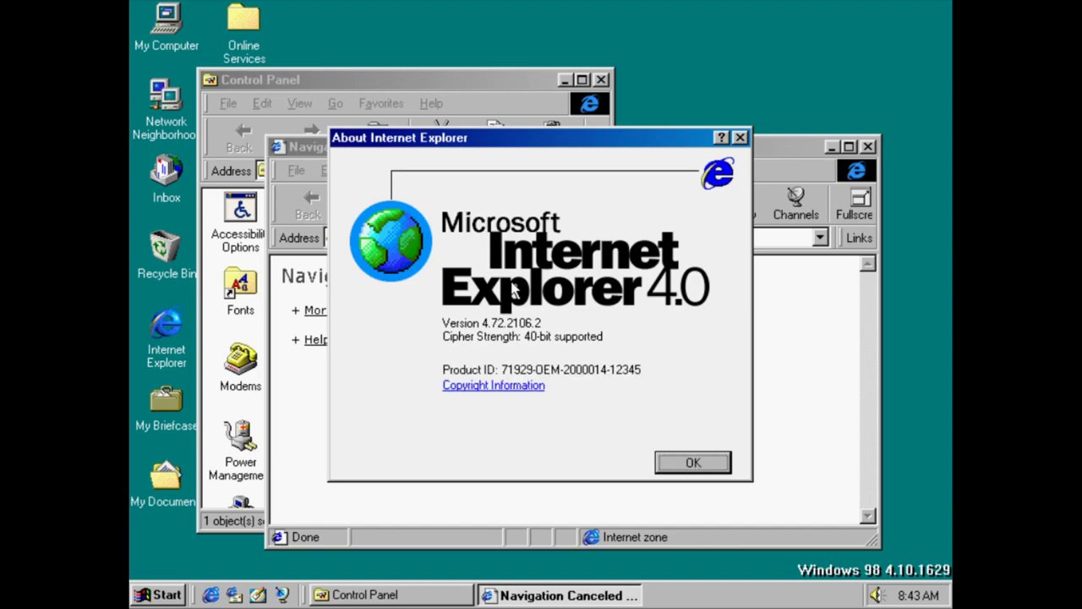
pyautogui.click(681, 457)
pyautogui.click(868, 147)
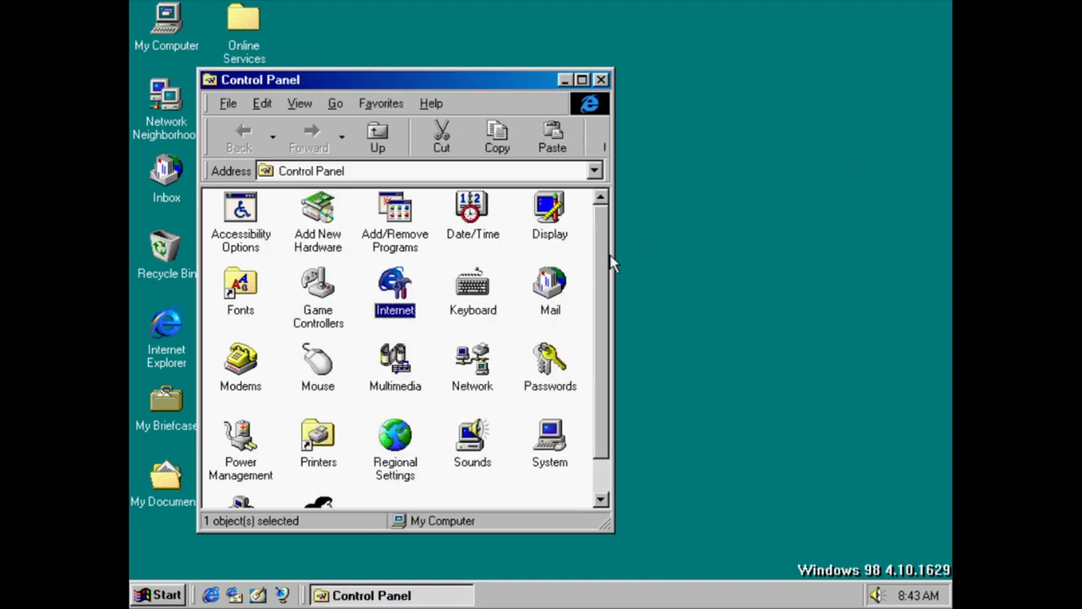
pyautogui.doubleClick(486, 288)
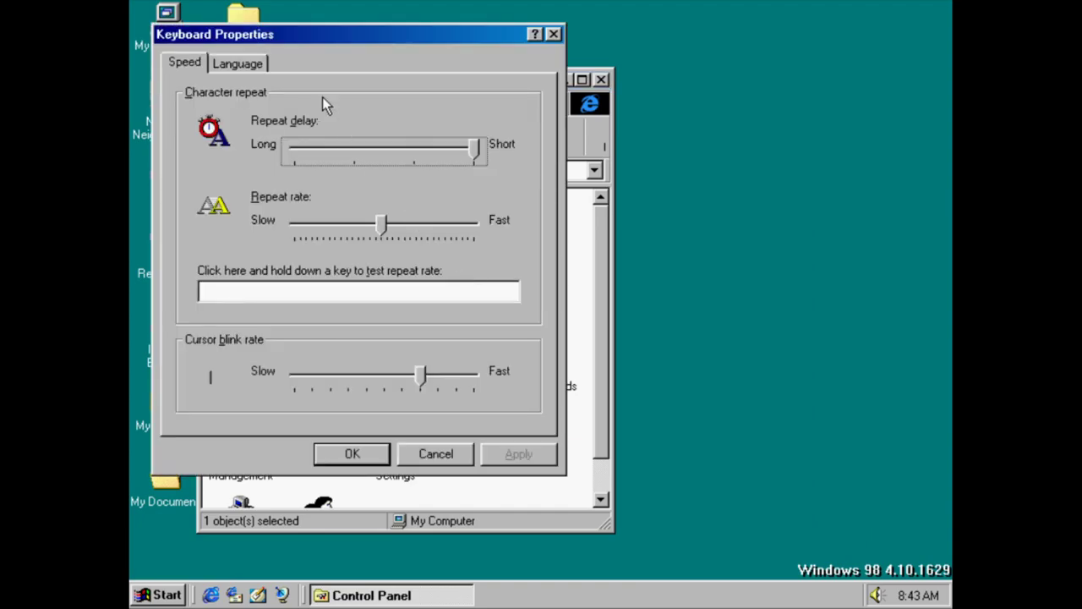
pyautogui.click(237, 64)
pyautogui.click(357, 238)
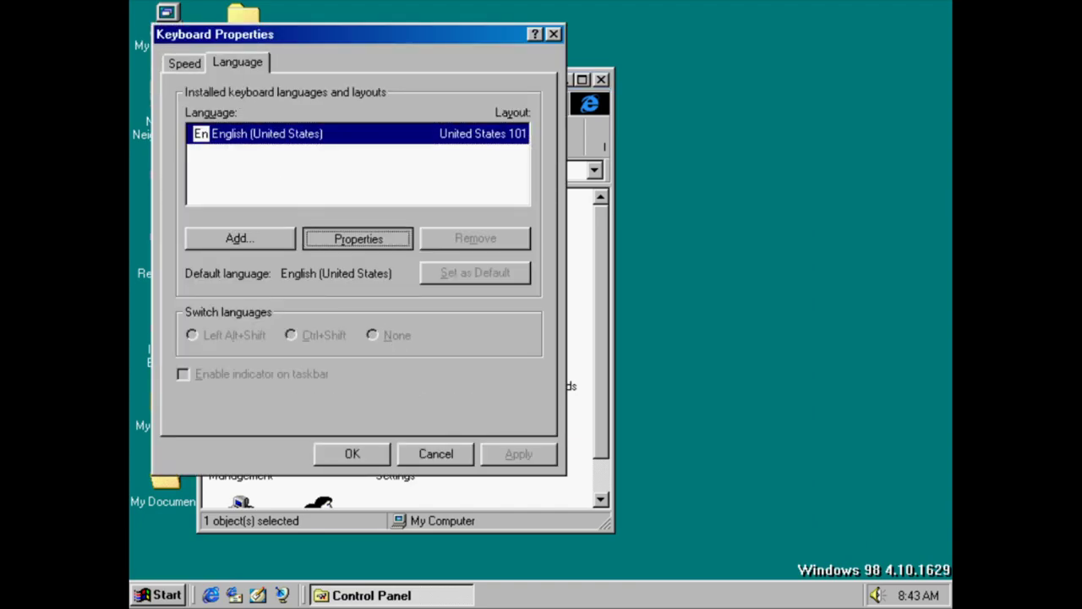
pyautogui.click(471, 171)
pyautogui.click(473, 169)
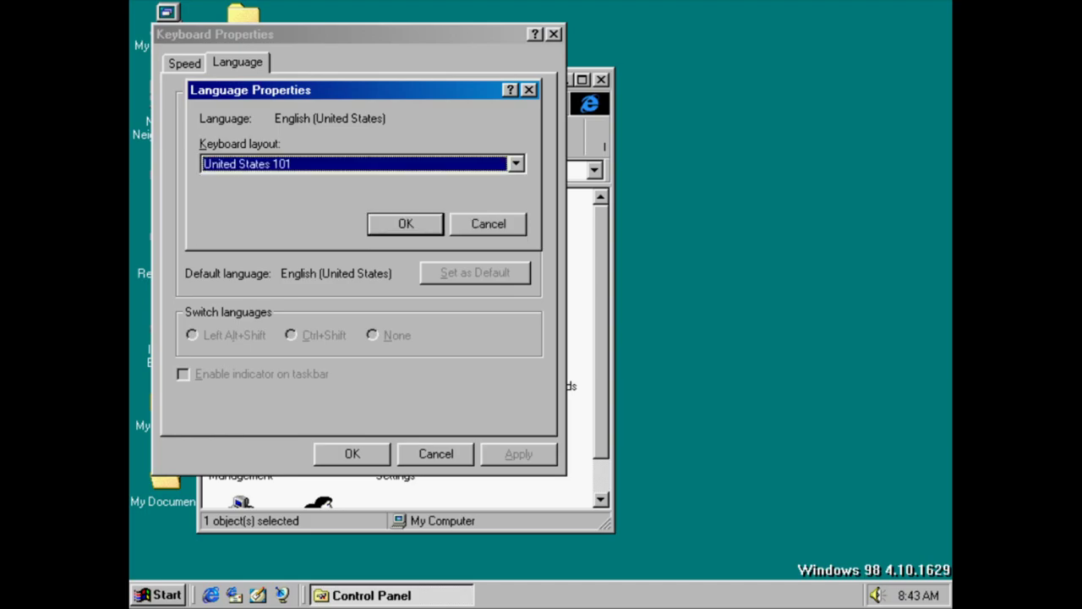
pyautogui.click(491, 164)
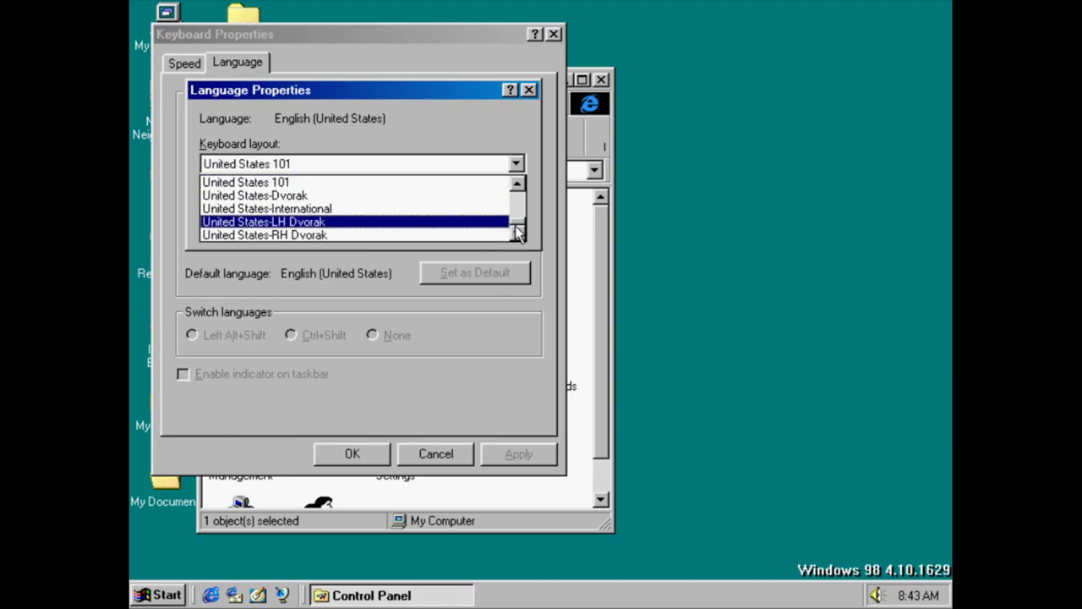
pyautogui.scroll(1, 519, 225)
pyautogui.scroll(10, 521, 226)
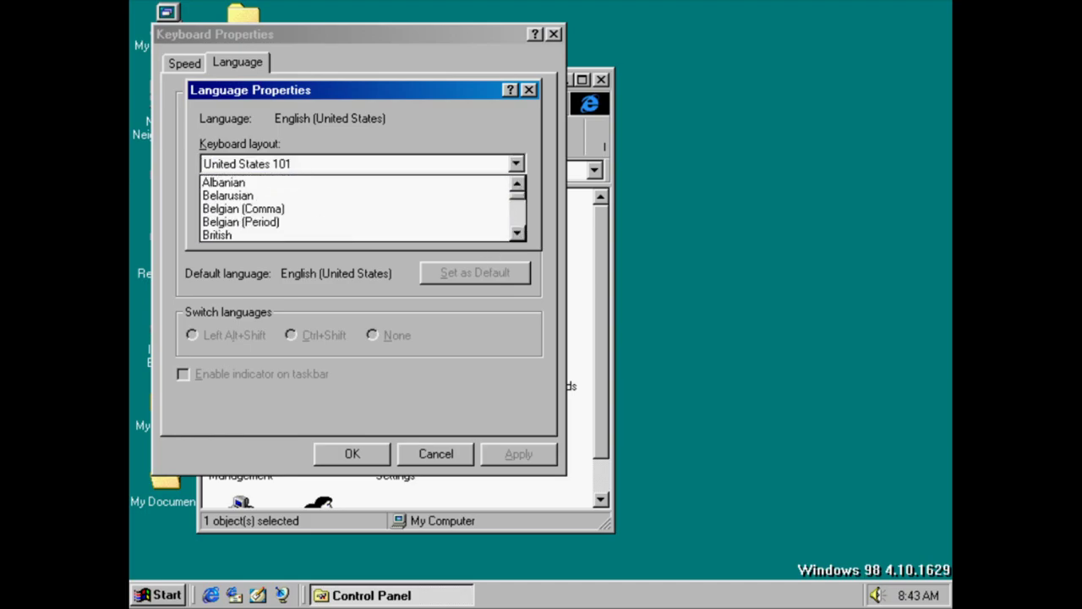
pyautogui.click(499, 416)
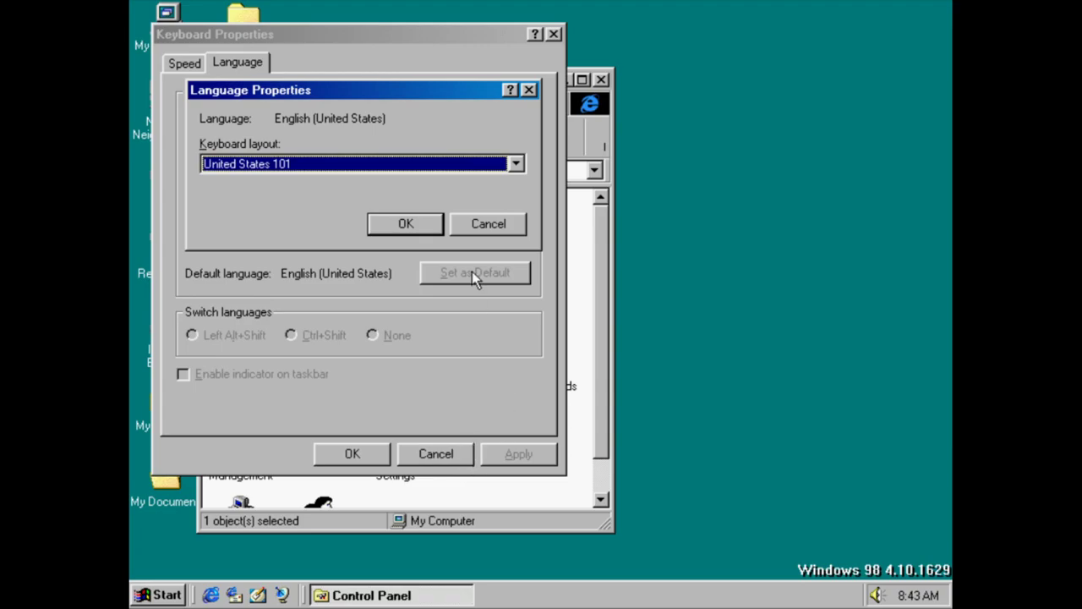
pyautogui.click(488, 224)
pyautogui.click(425, 454)
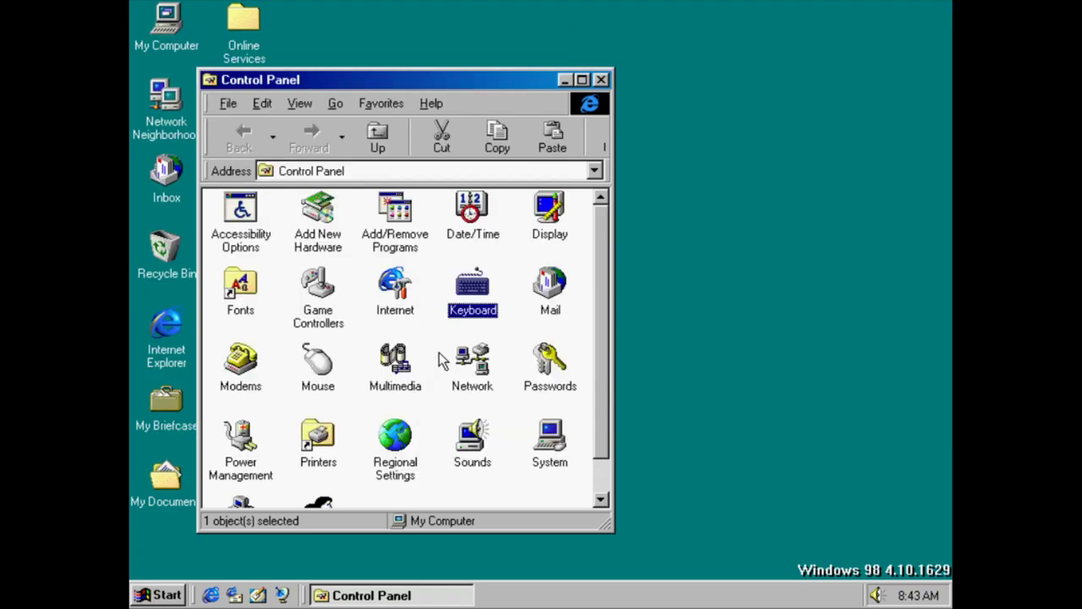
# Start adding a new mail profile, cancel the Inbox Setup Wizard, and close Mail settings
pyautogui.doubleClick(565, 305)
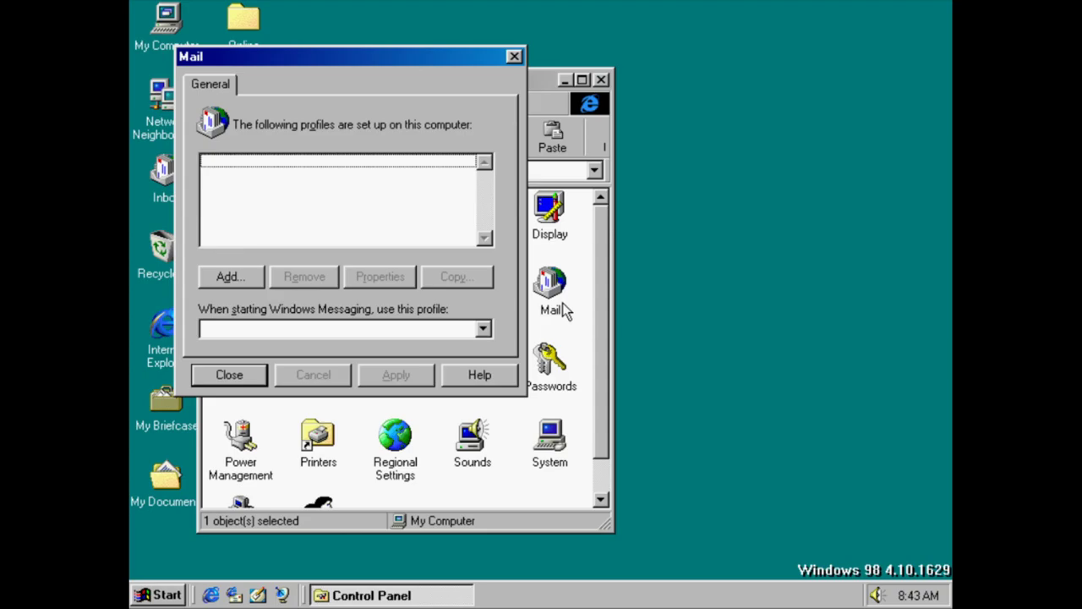
pyautogui.click(237, 276)
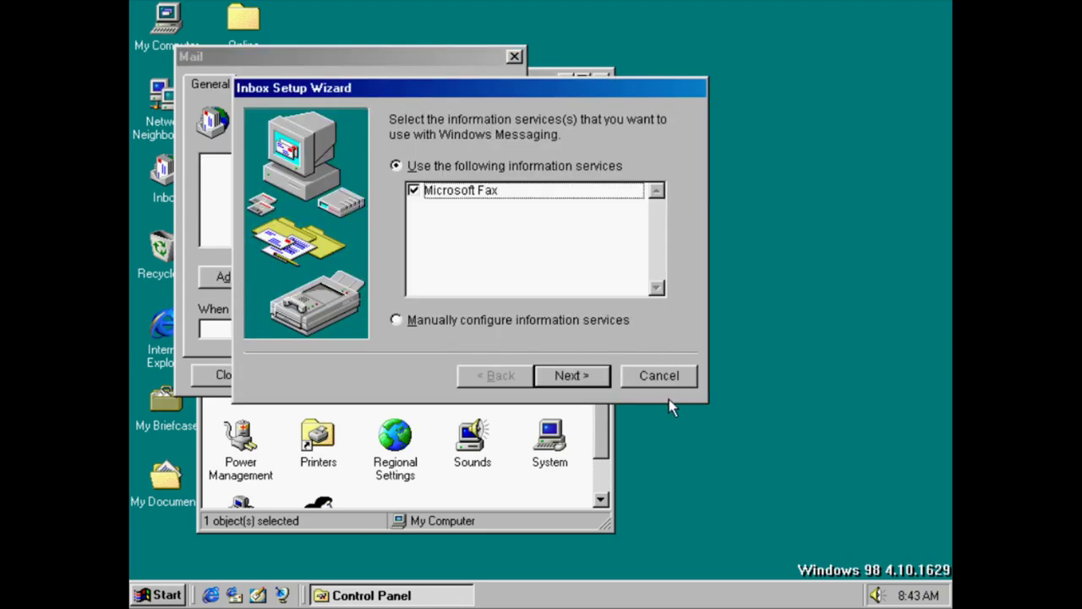
pyautogui.click(661, 377)
pyautogui.click(503, 345)
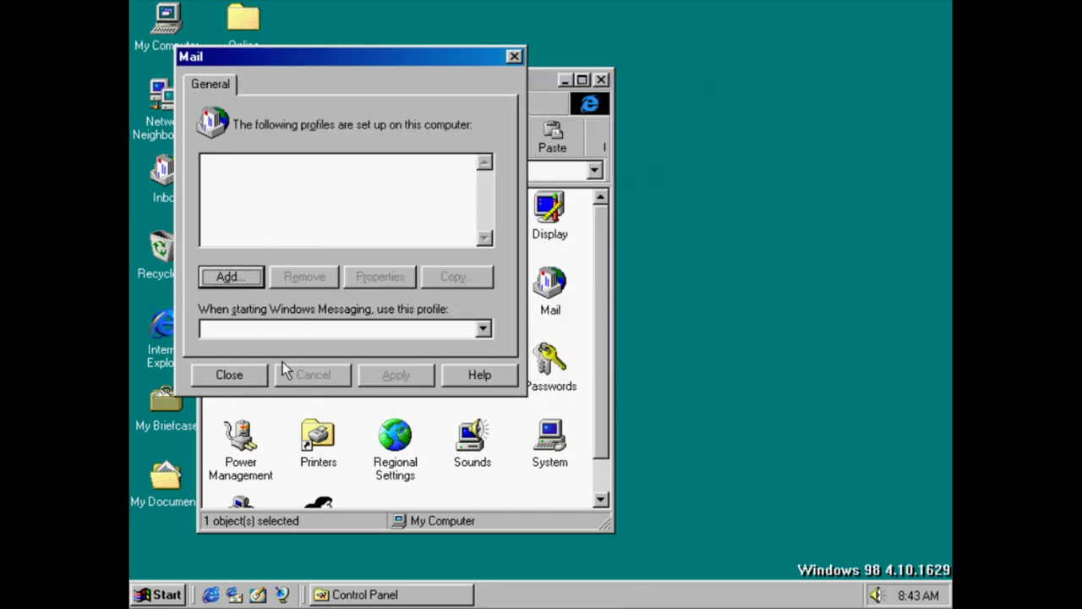
pyautogui.click(254, 374)
# In Install New Modem, choose 'Don't detect my modem', advance, then cancel
pyautogui.doubleClick(252, 367)
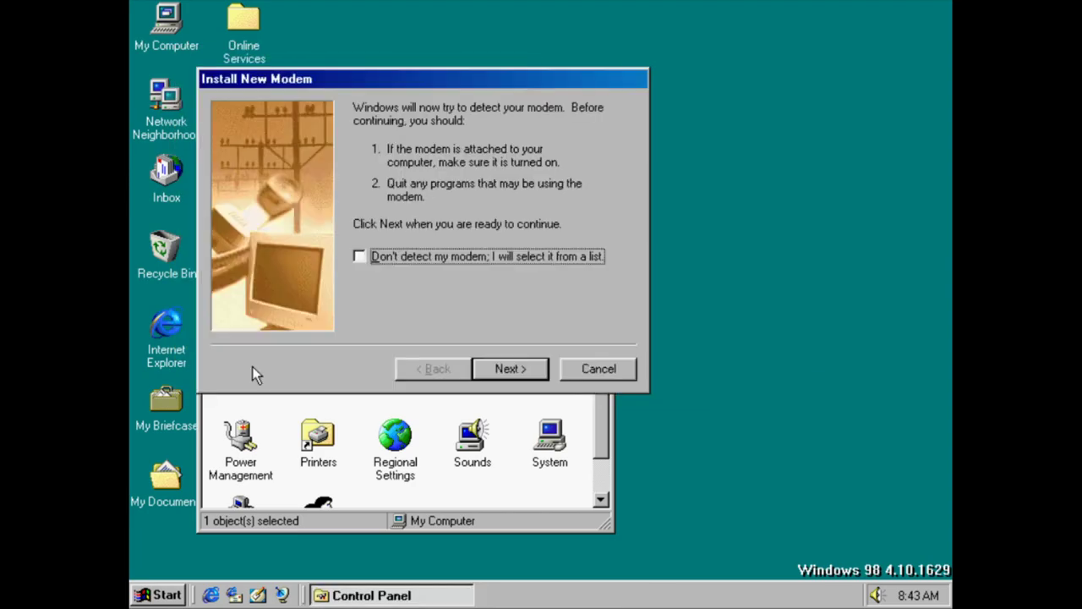
pyautogui.click(527, 261)
pyautogui.click(519, 363)
pyautogui.click(604, 369)
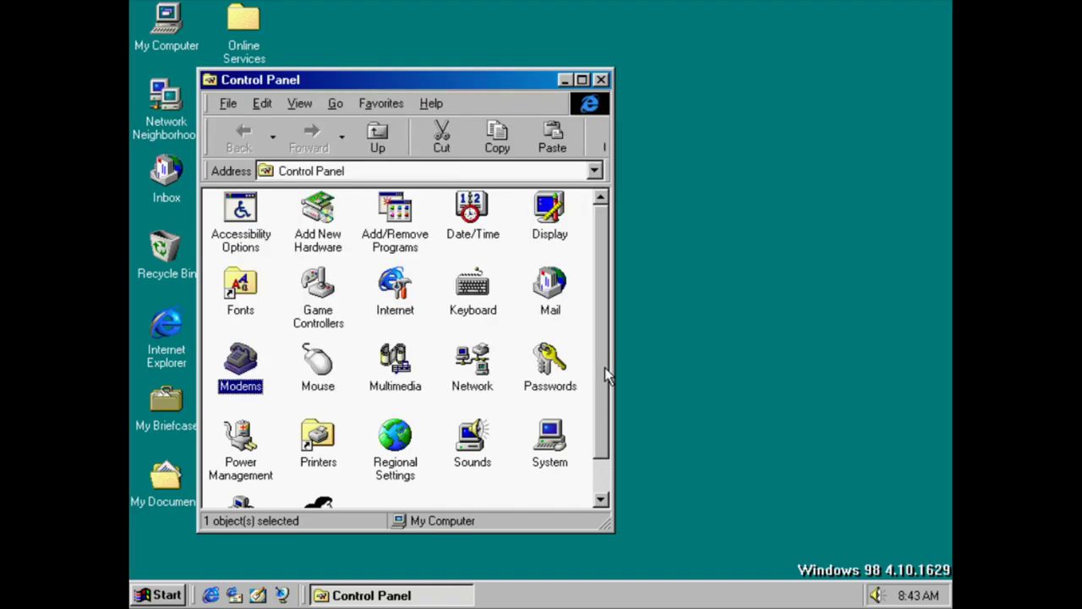
pyautogui.doubleClick(319, 376)
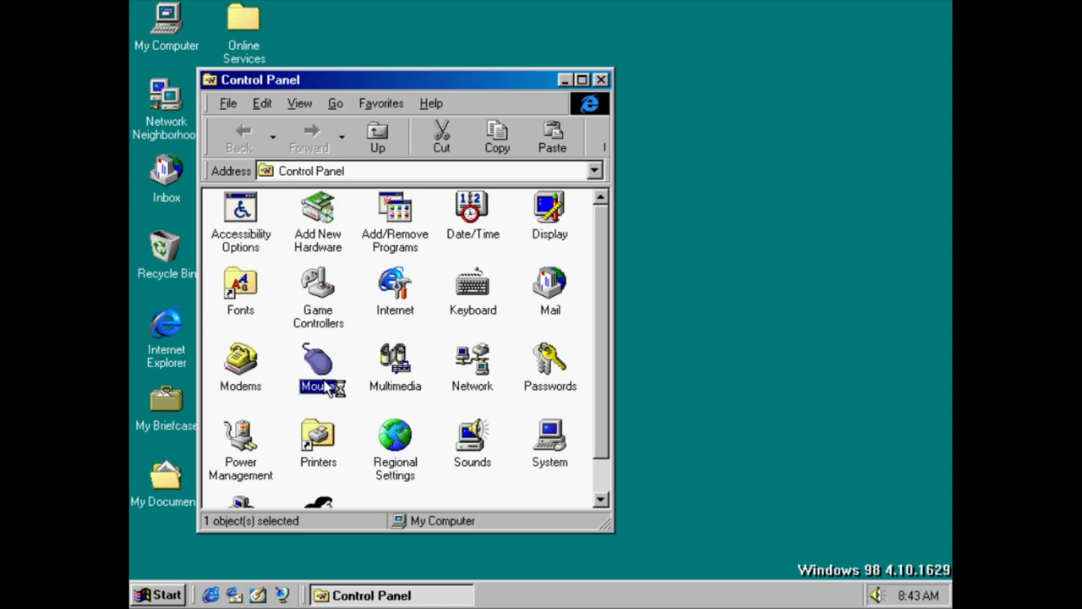
pyautogui.click(321, 132)
pyautogui.moveTo(394, 214); pyautogui.dragTo(471, 183)
pyautogui.click(470, 187)
pyautogui.press('Down')
pyautogui.press('Down')
pyautogui.press('Down')
pyautogui.press('Home')
pyautogui.press('Down')
pyautogui.press('Down')
pyautogui.press('Down')
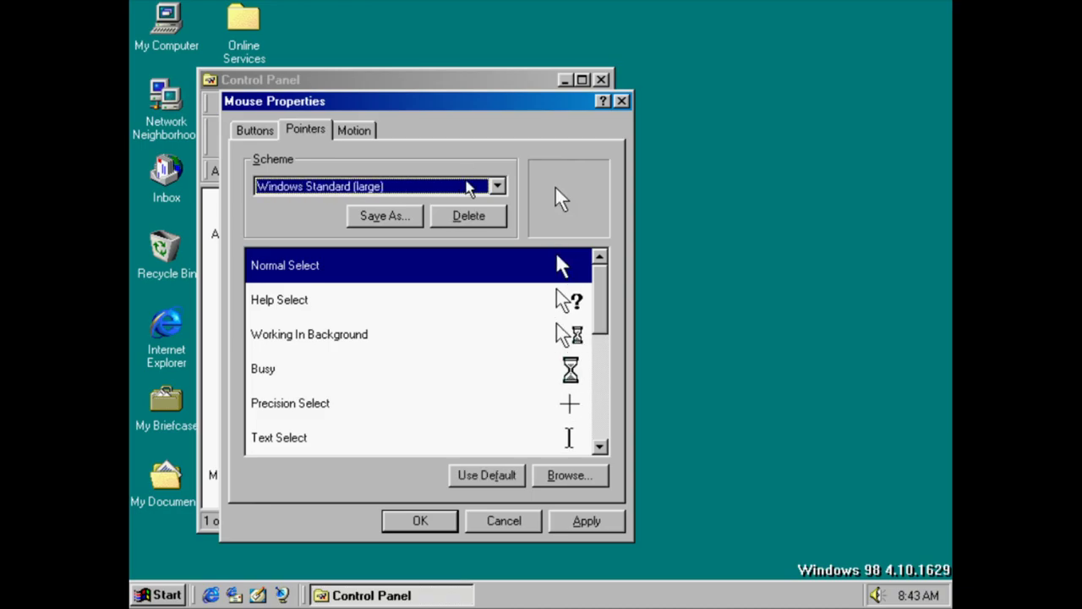
pyautogui.press('Down')
pyautogui.press('Up')
pyautogui.press('Down')
pyautogui.press('Up')
pyautogui.press('Up')
pyautogui.press('Up')
pyautogui.press('Up')
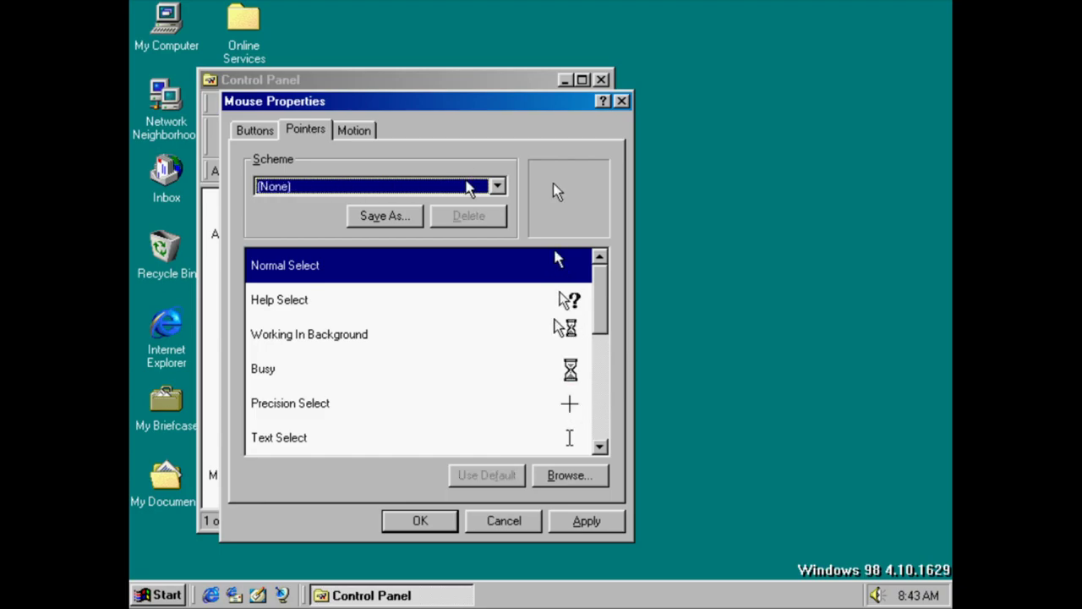
pyautogui.click(467, 185)
pyautogui.click(467, 185)
pyautogui.click(362, 128)
pyautogui.click(507, 521)
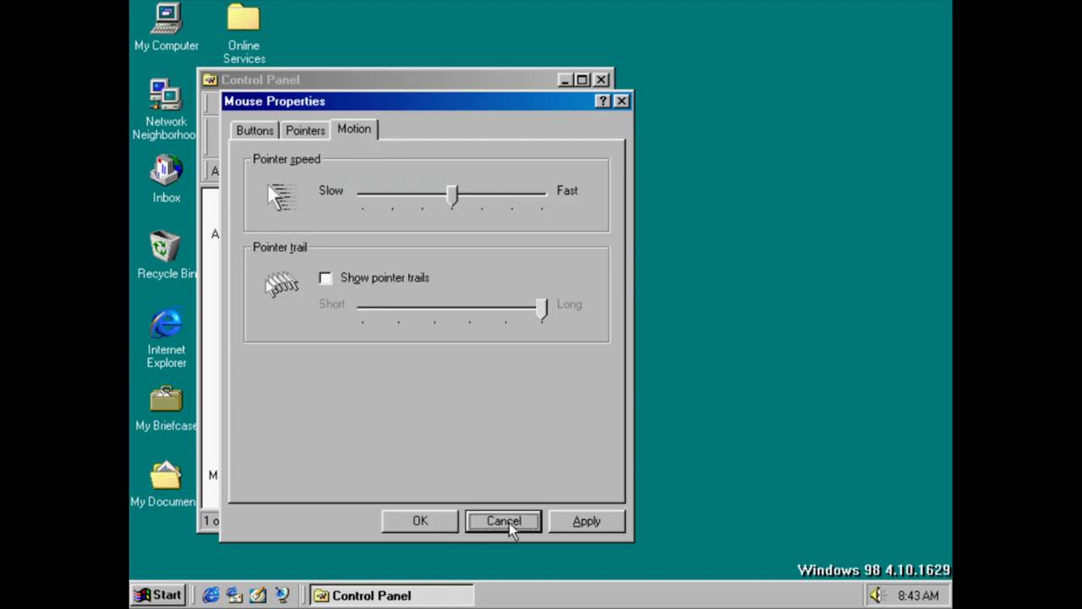
pyautogui.doubleClick(387, 347)
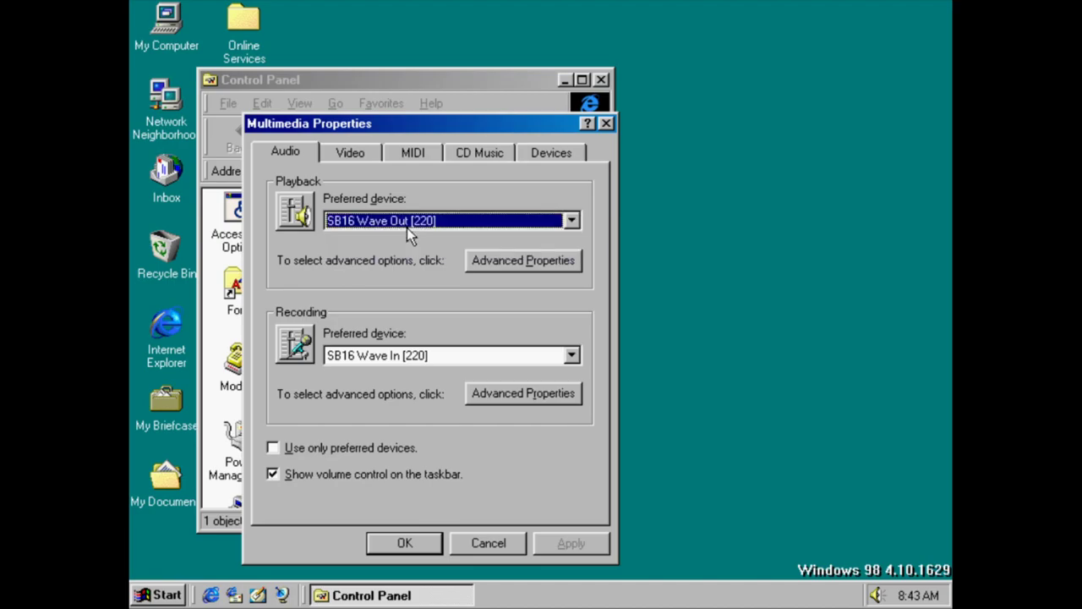
pyautogui.click(532, 260)
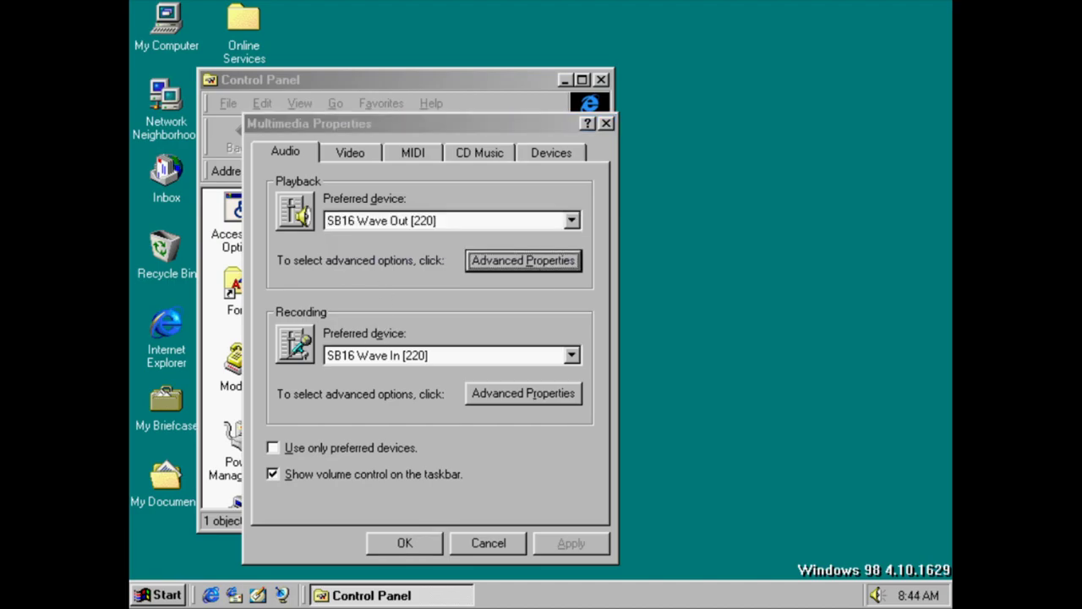
pyautogui.press('Up')
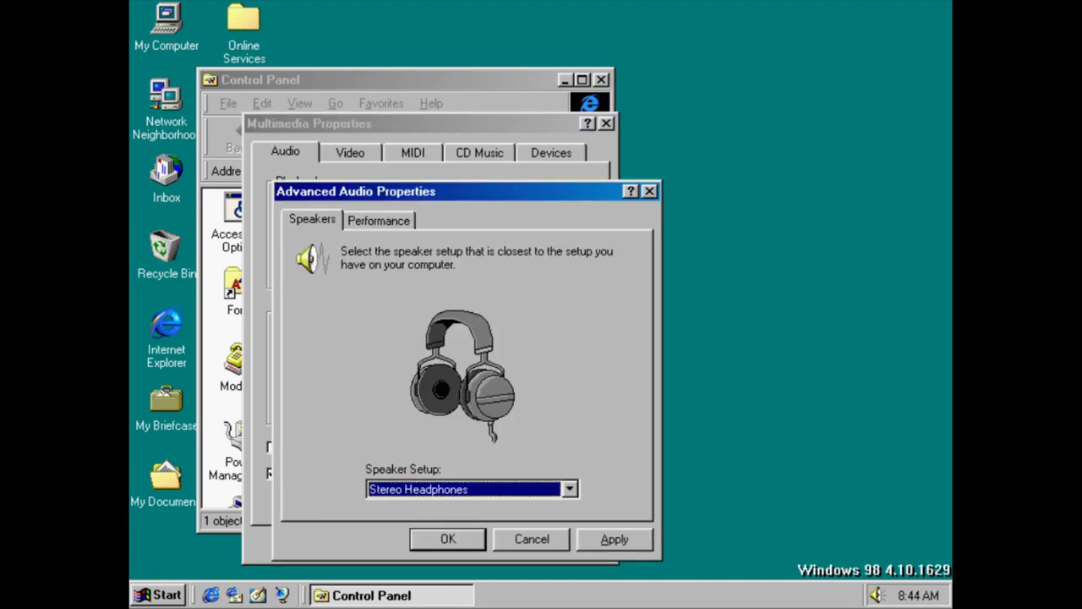
pyautogui.press('Down')
pyautogui.press('Down')
pyautogui.press('Down')
pyautogui.press('Down')
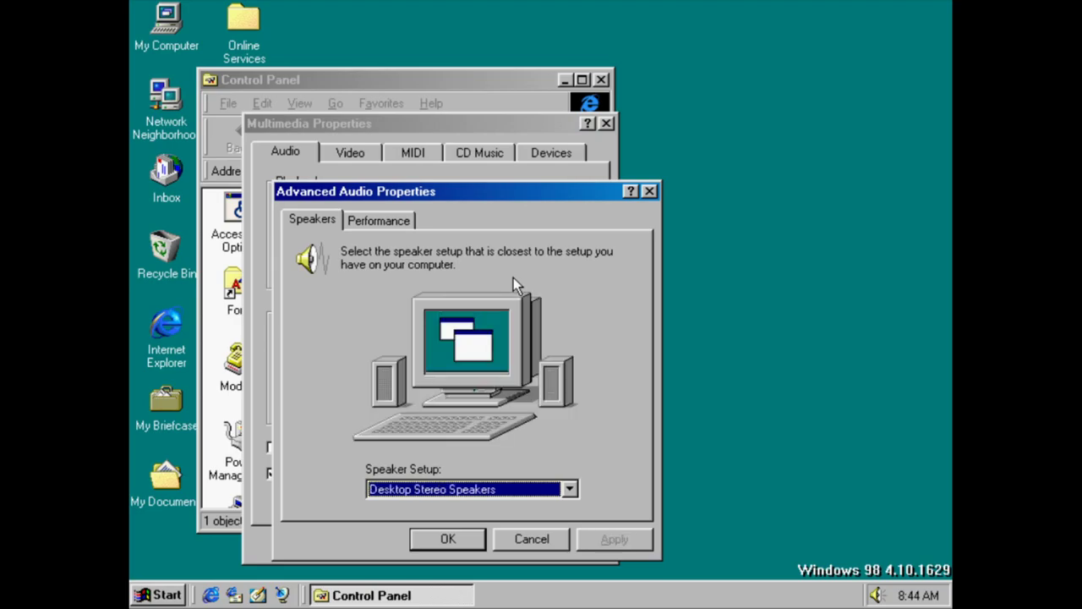
pyautogui.press('Down')
pyautogui.press('Down')
pyautogui.press('Down')
pyautogui.press('Down')
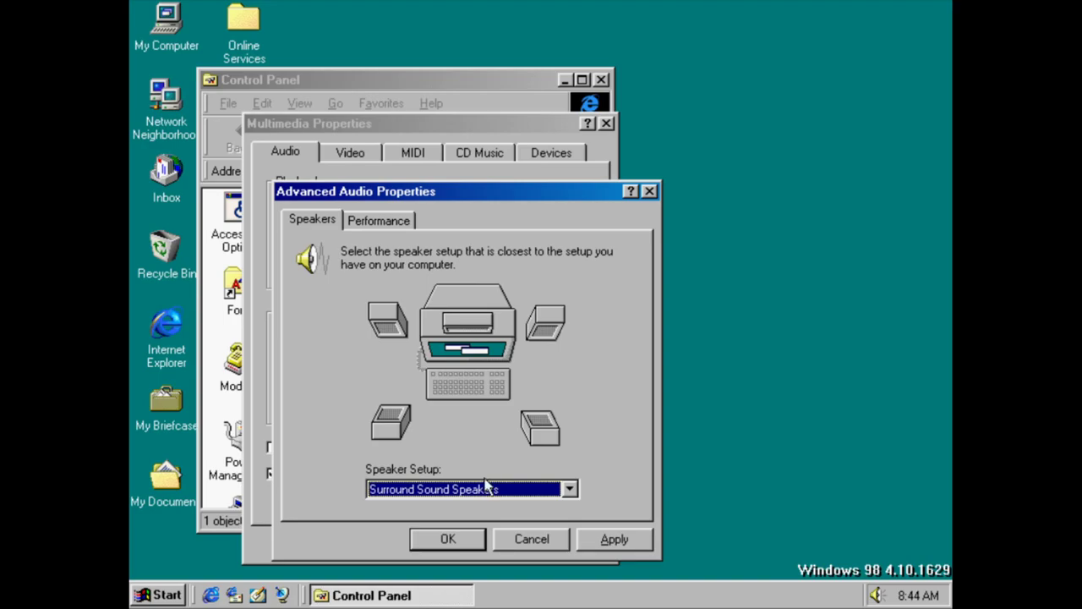
pyautogui.click(392, 219)
pyautogui.click(565, 538)
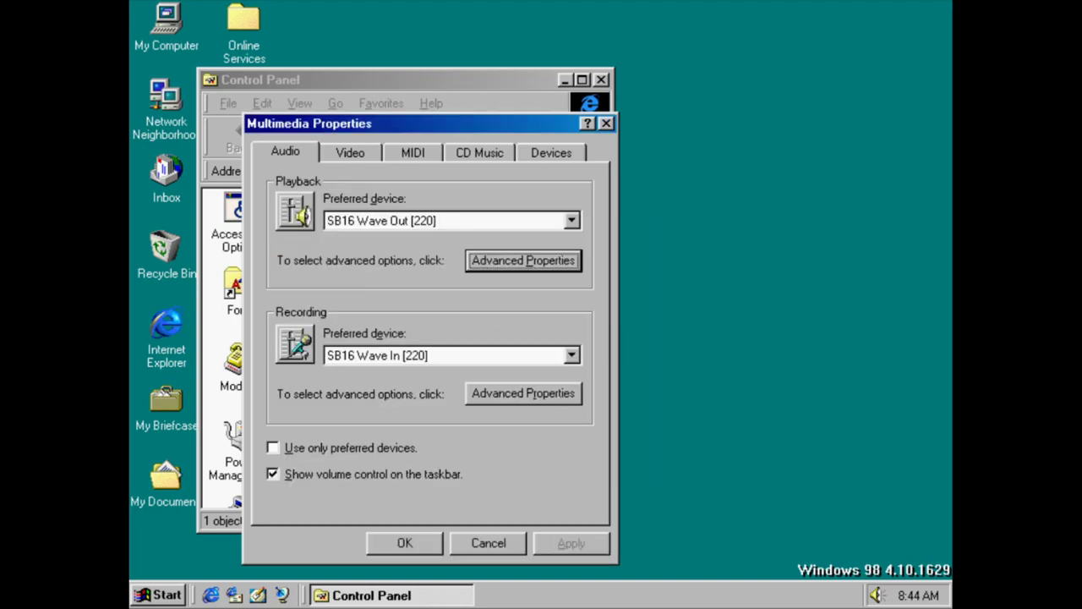
pyautogui.click(549, 400)
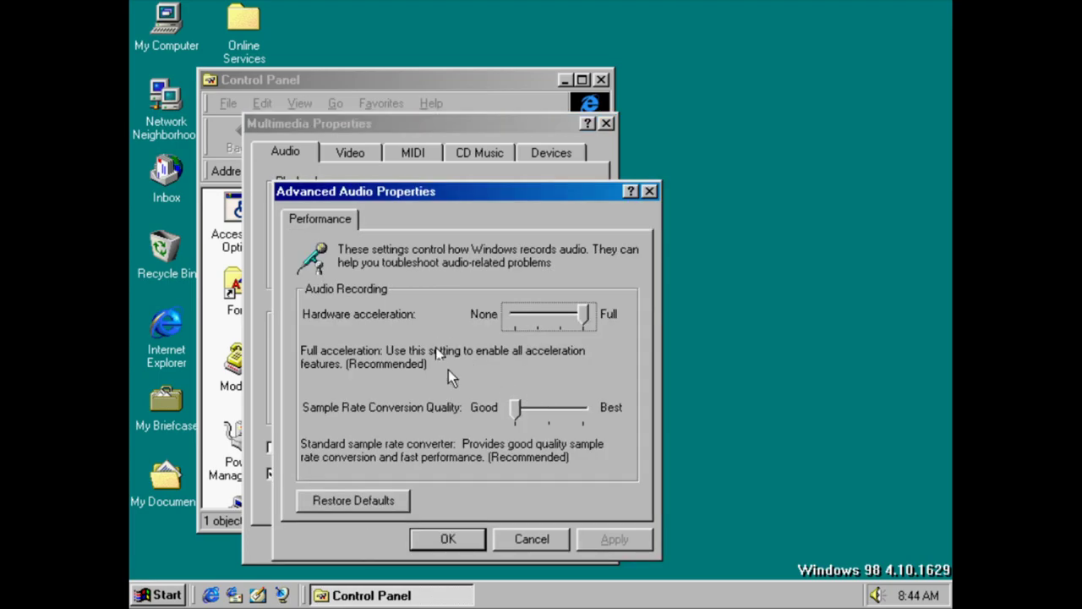
pyautogui.click(538, 538)
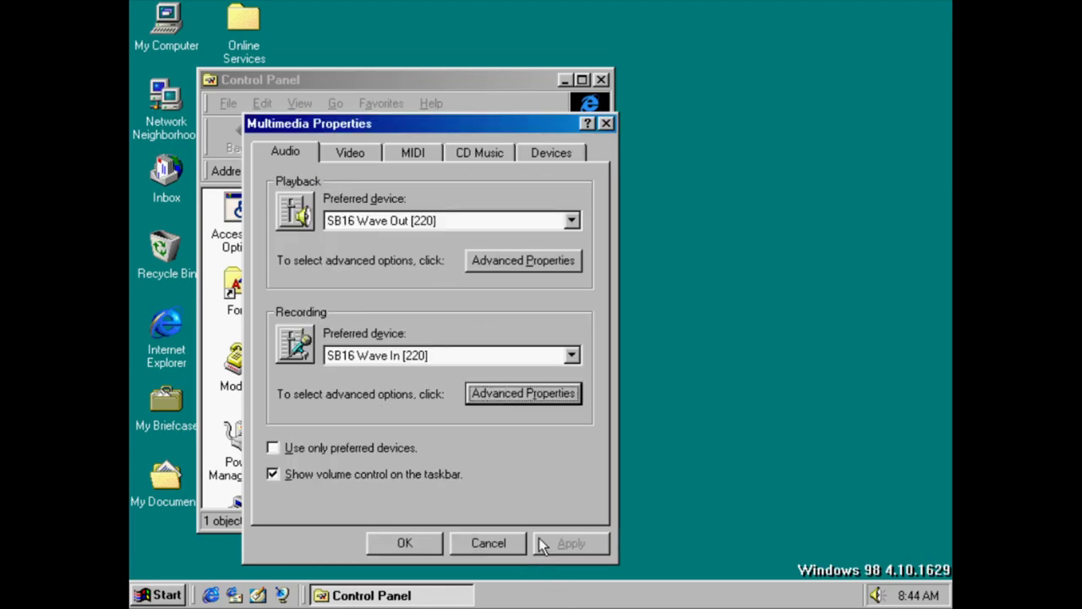
pyautogui.click(350, 153)
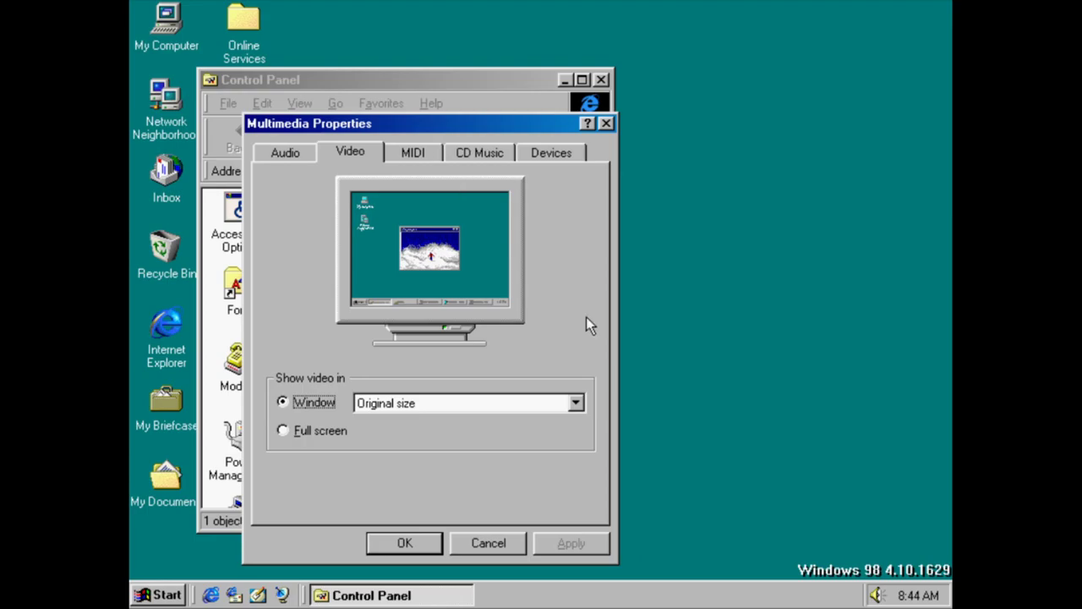
pyautogui.click(537, 403)
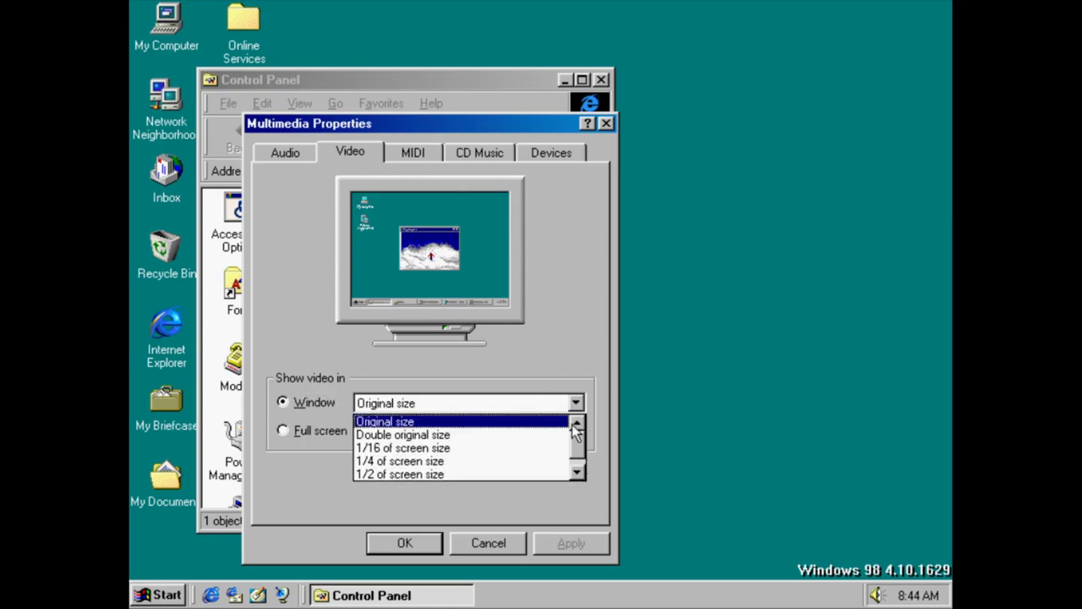
pyautogui.scroll(-1, 461, 449)
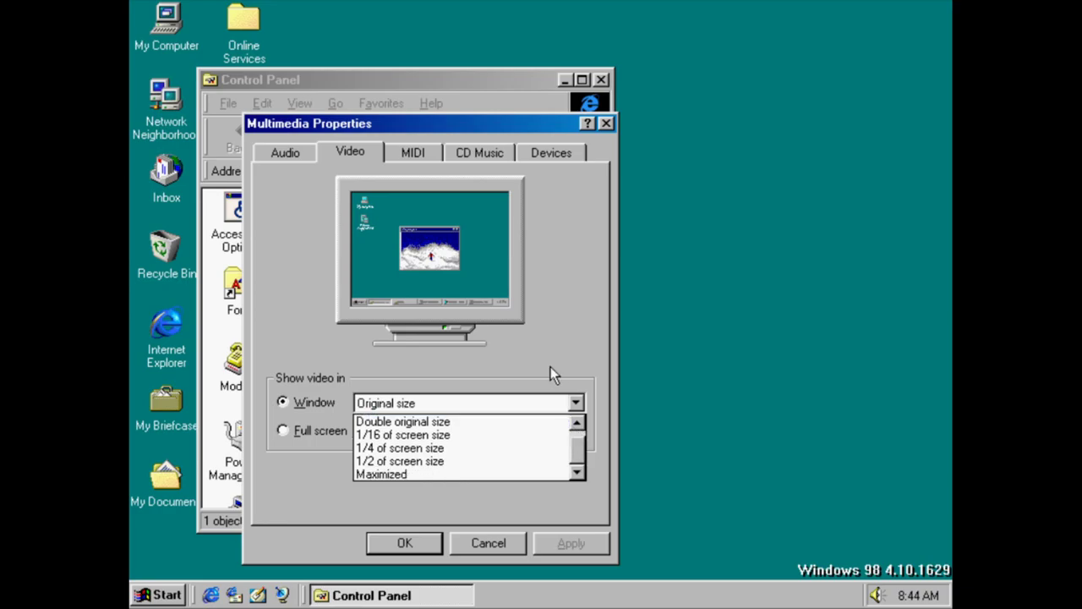
pyautogui.click(462, 381)
pyautogui.click(426, 145)
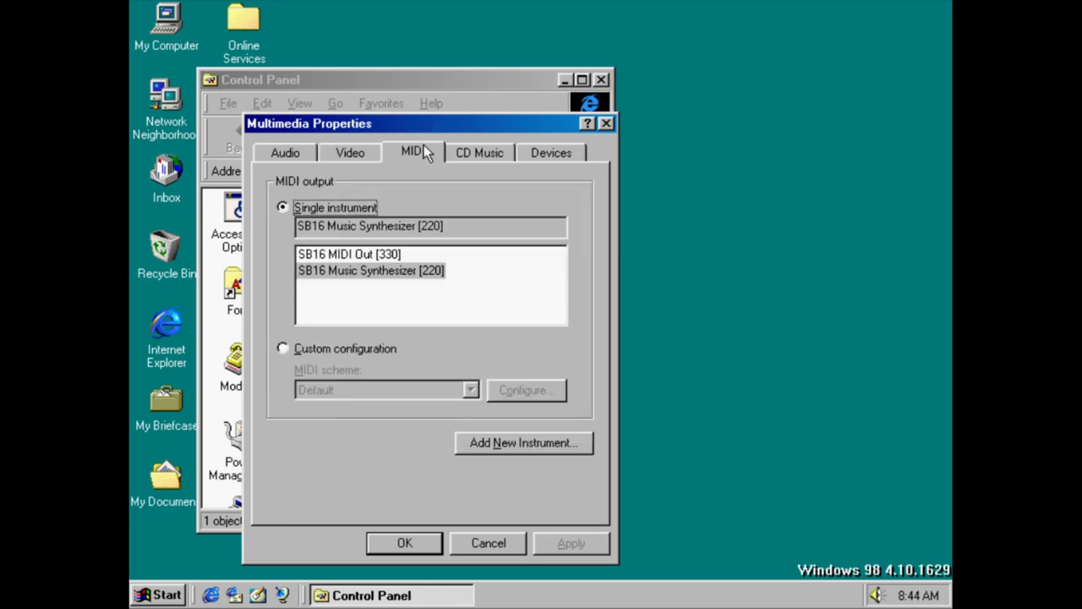
pyautogui.click(465, 153)
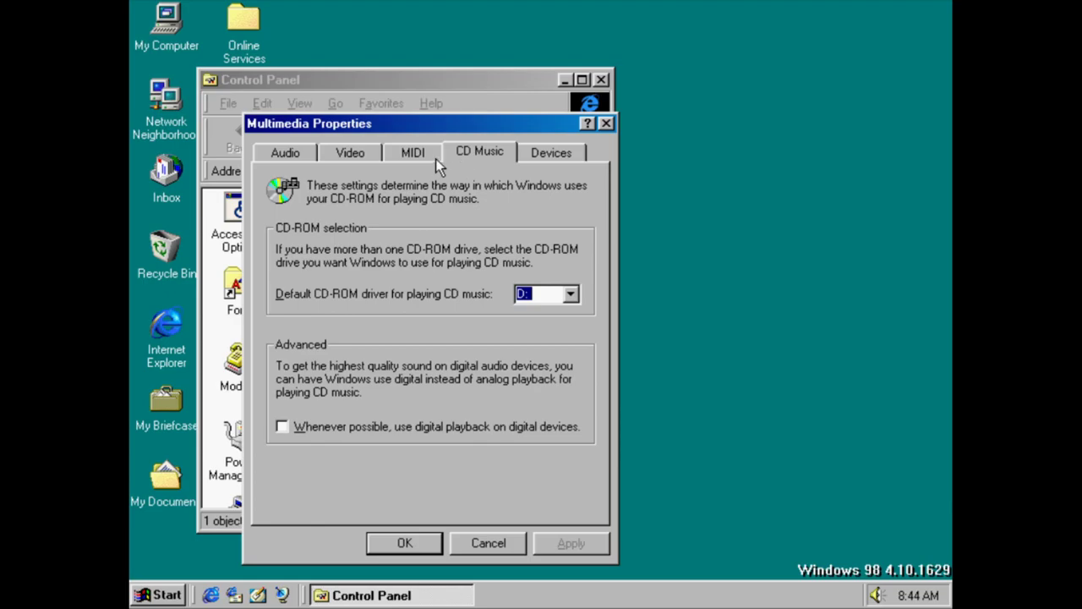
pyautogui.click(433, 156)
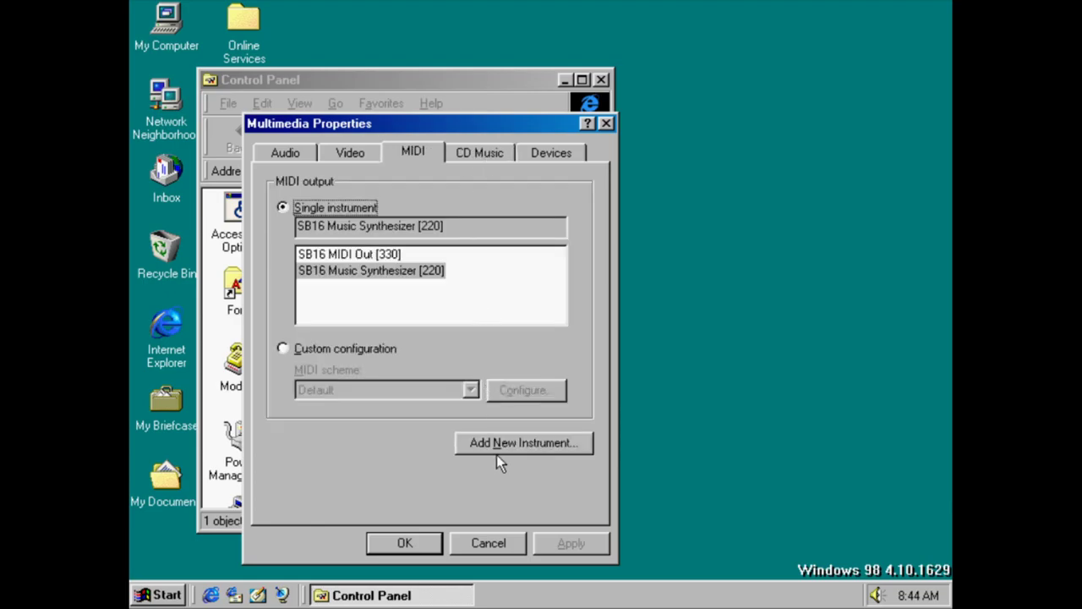
pyautogui.click(496, 453)
pyautogui.click(677, 518)
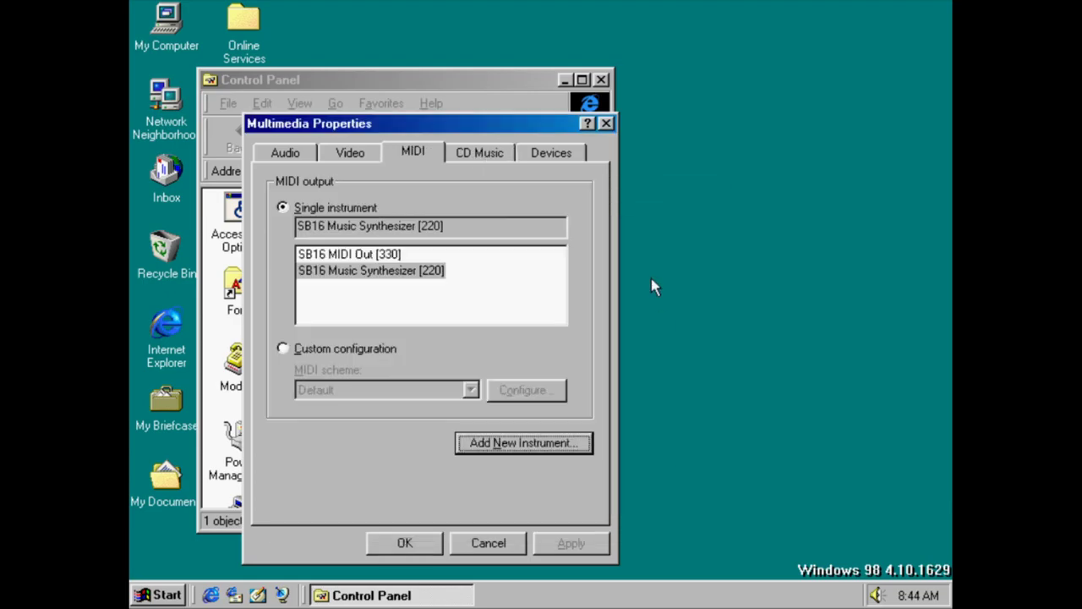
pyautogui.click(485, 157)
pyautogui.click(551, 152)
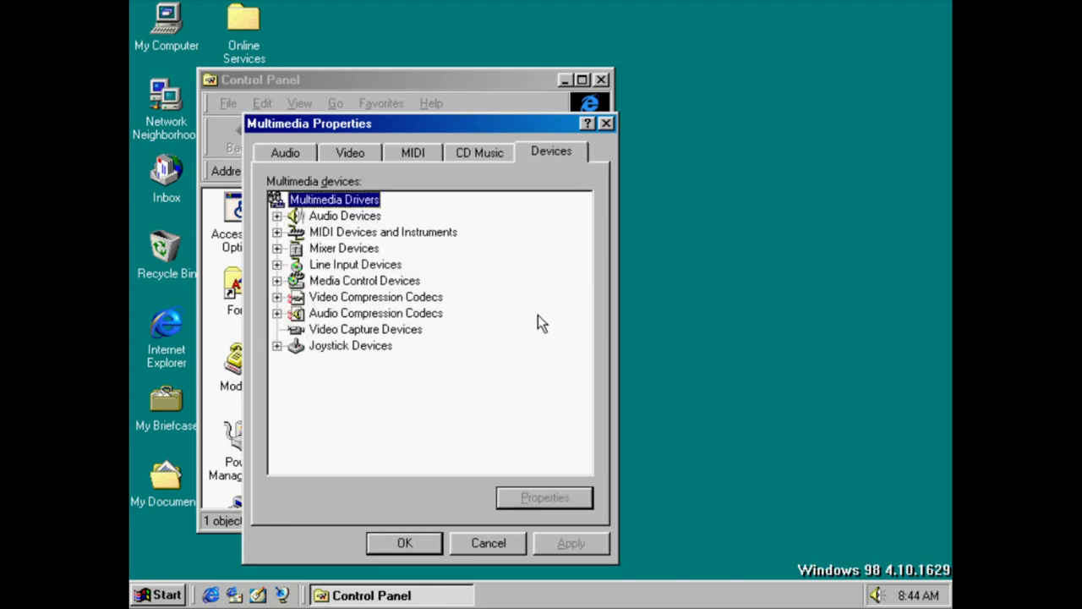
pyautogui.click(509, 546)
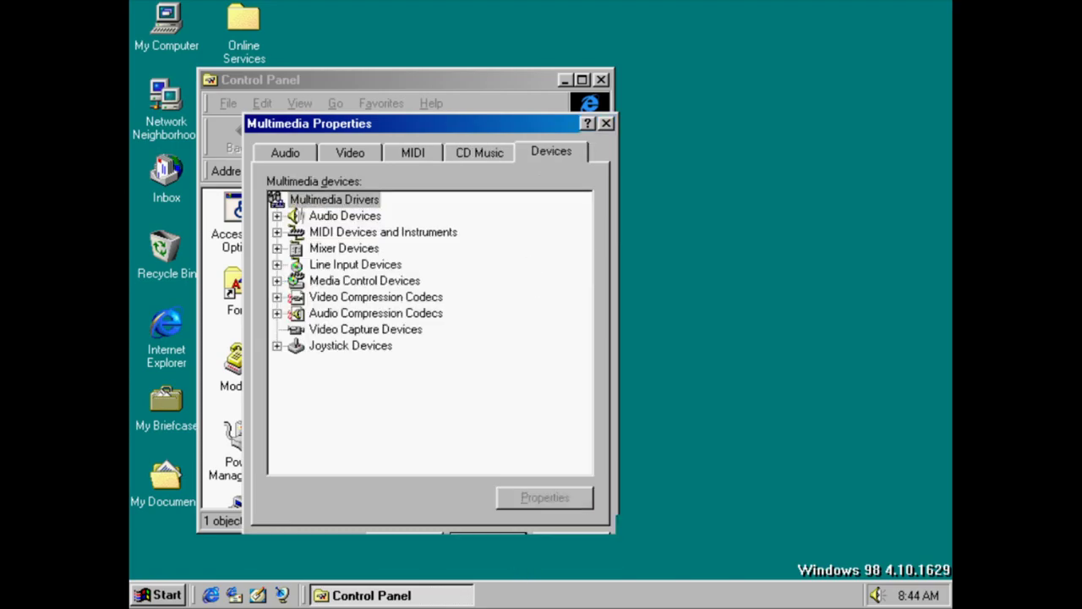
pyautogui.doubleClick(473, 362)
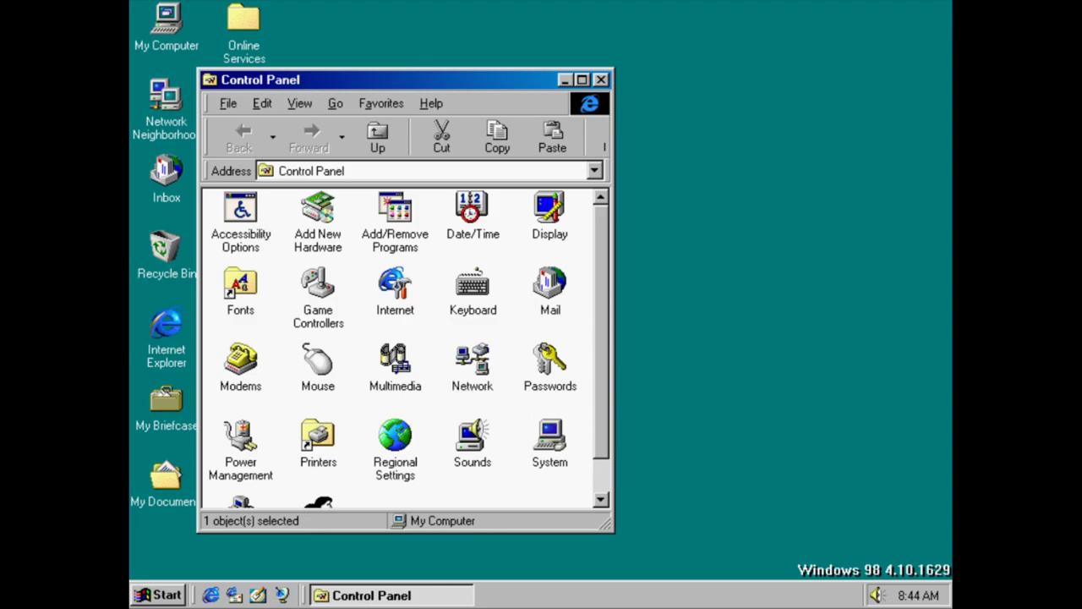
pyautogui.click(411, 149)
pyautogui.click(468, 150)
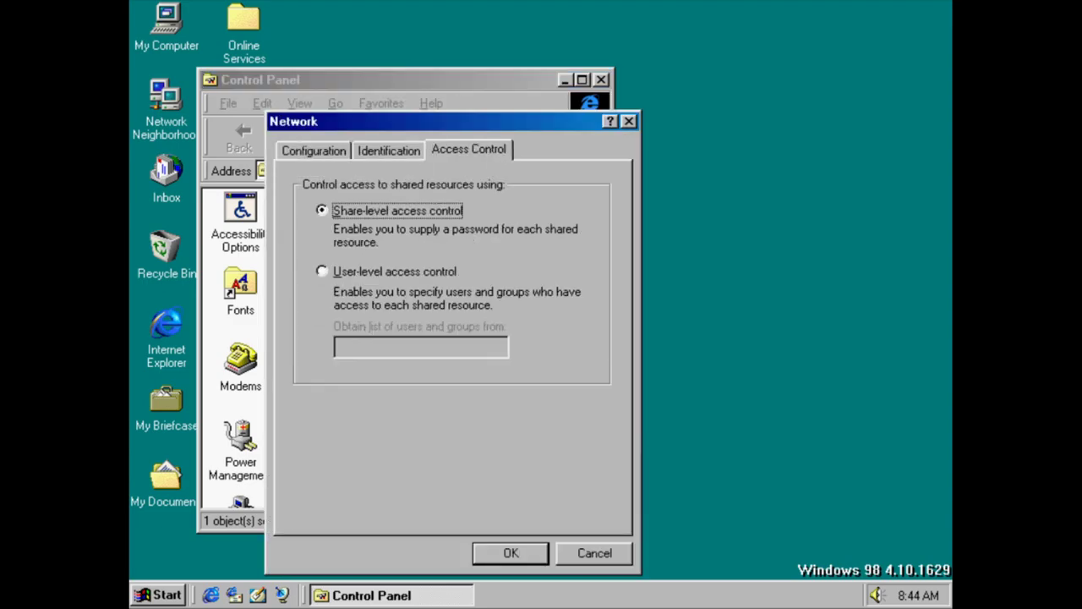
pyautogui.click(566, 559)
pyautogui.doubleClick(549, 357)
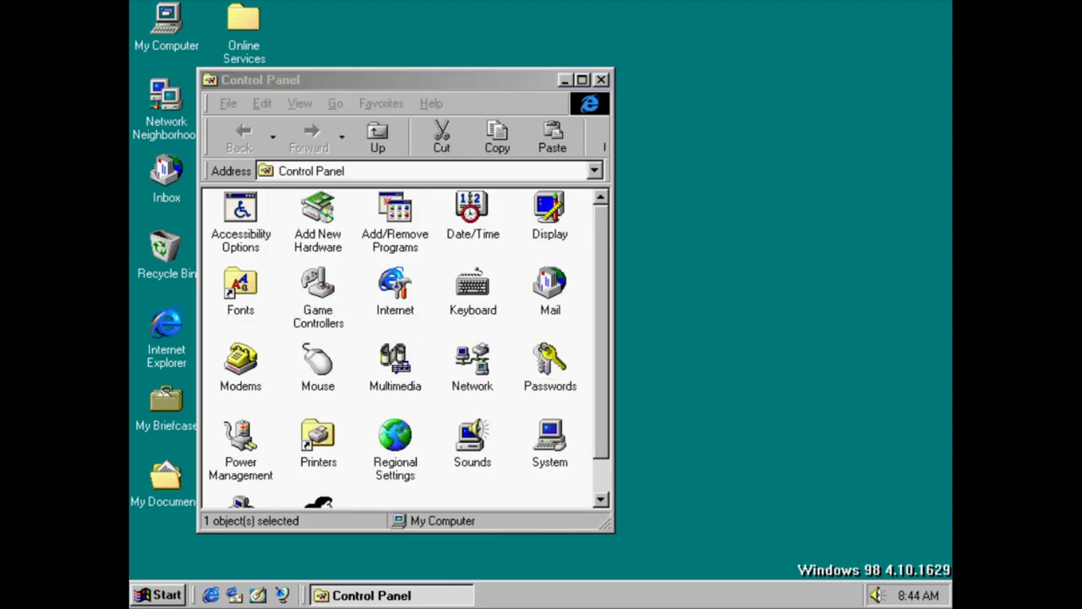
pyautogui.click(328, 150)
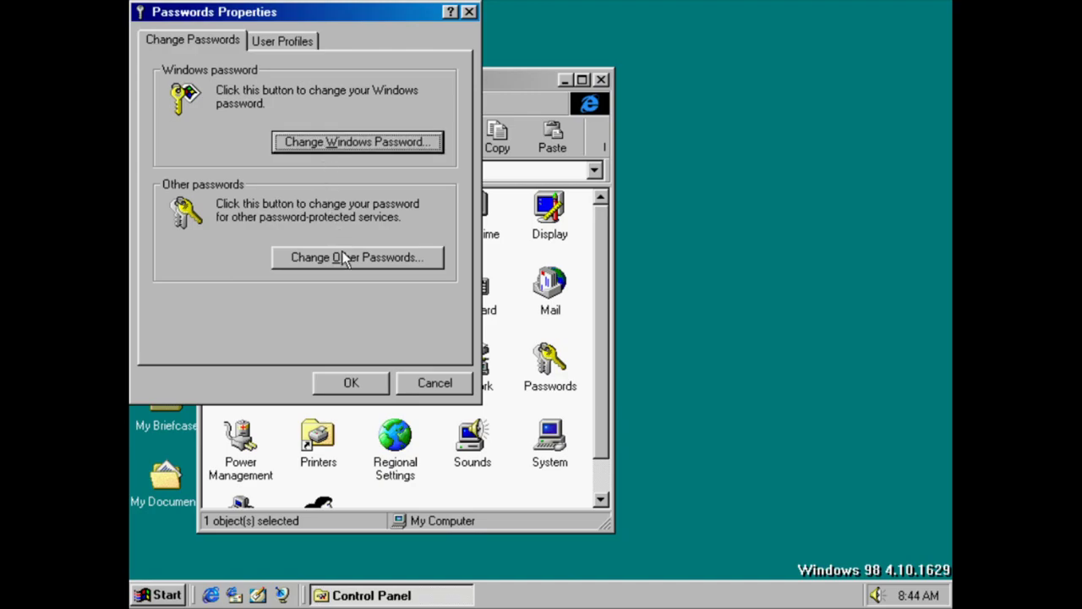
pyautogui.click(291, 38)
pyautogui.click(203, 44)
pyautogui.click(351, 144)
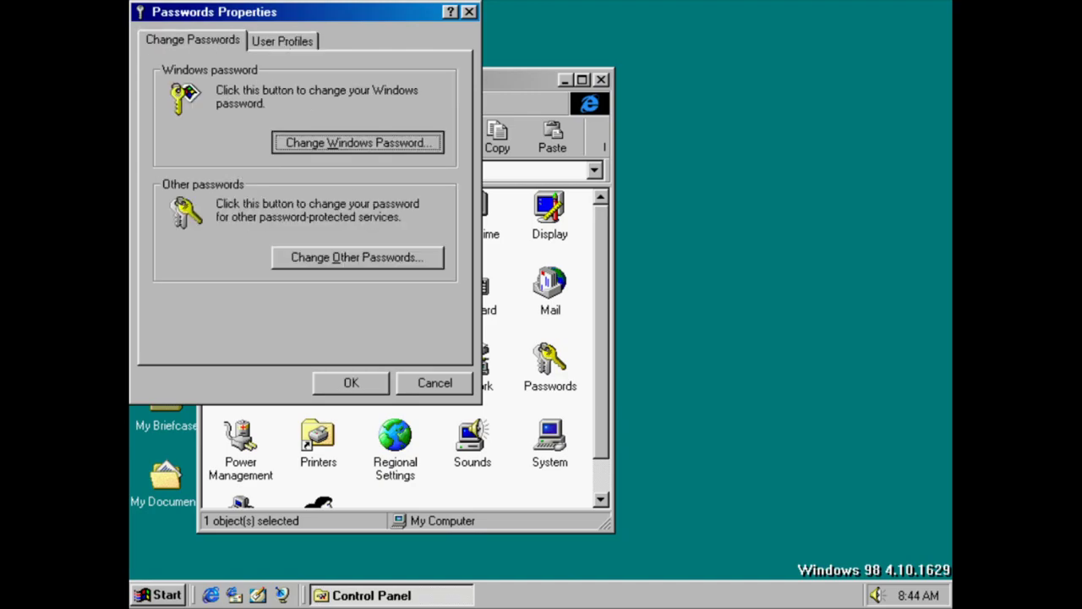
pyautogui.click(510, 142)
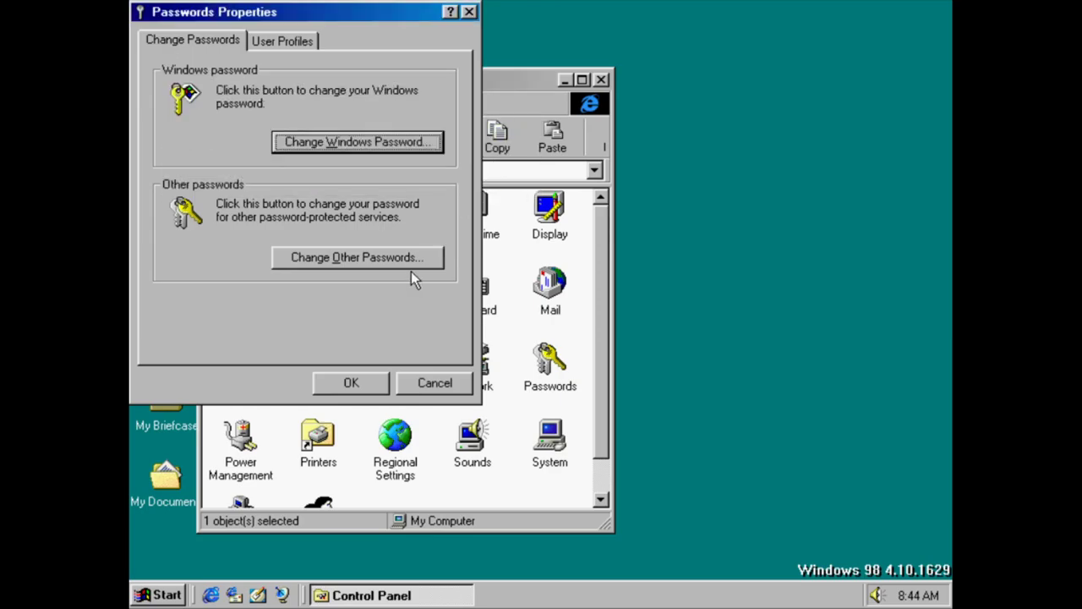
pyautogui.click(411, 264)
pyautogui.click(461, 124)
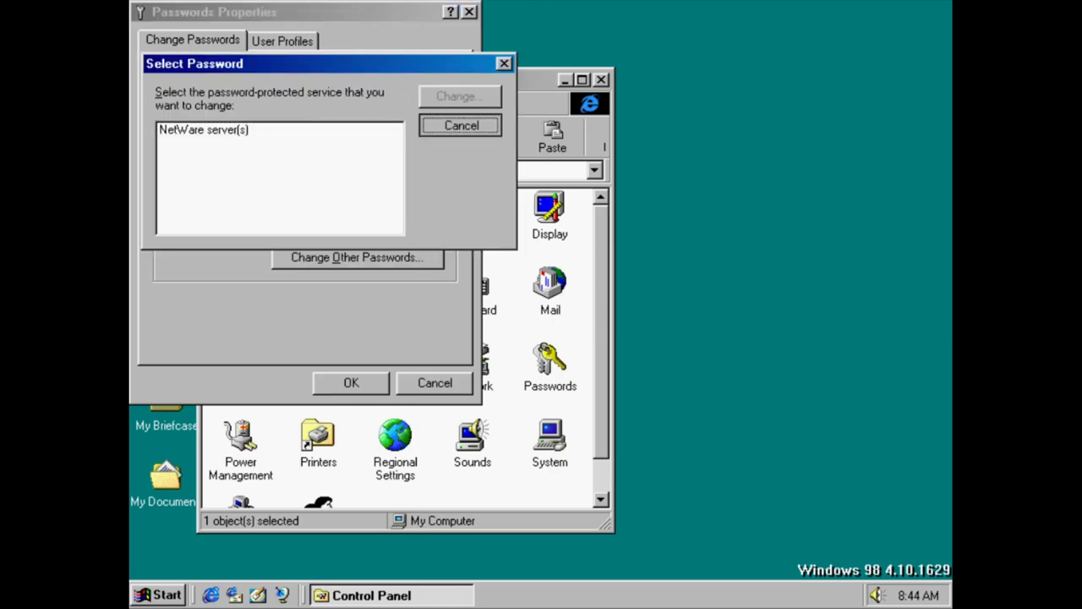
pyautogui.click(431, 383)
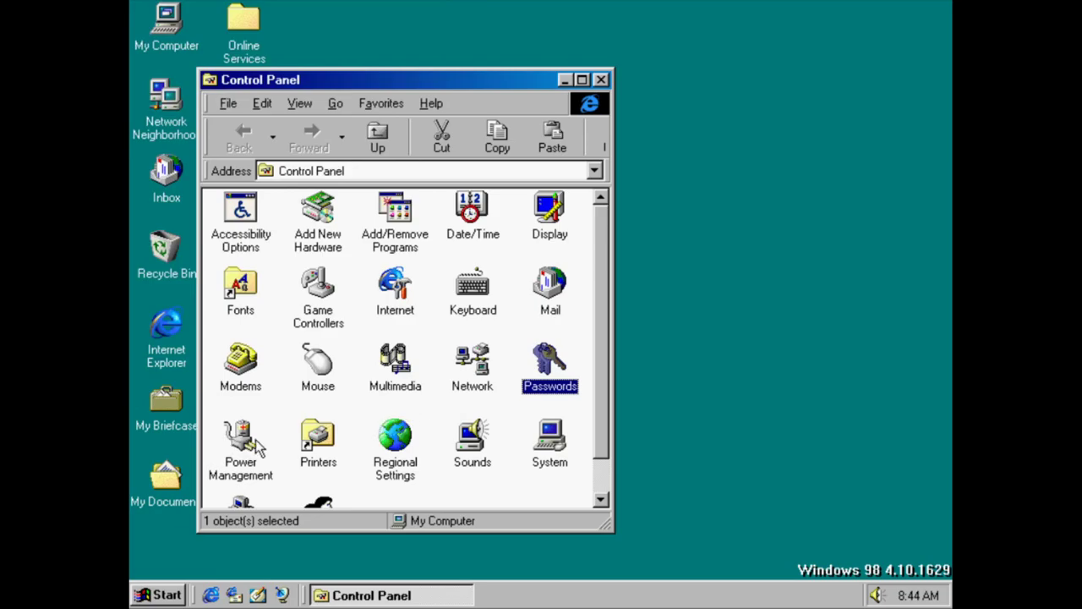
# Review Power Management schemes, hard-disk 30-minute setting and Advanced tab, then cancel without saving
pyautogui.doubleClick(255, 440)
pyautogui.click(521, 167)
pyautogui.click(520, 166)
pyautogui.scroll(-1, 456, 167)
pyautogui.scroll(1, 447, 178)
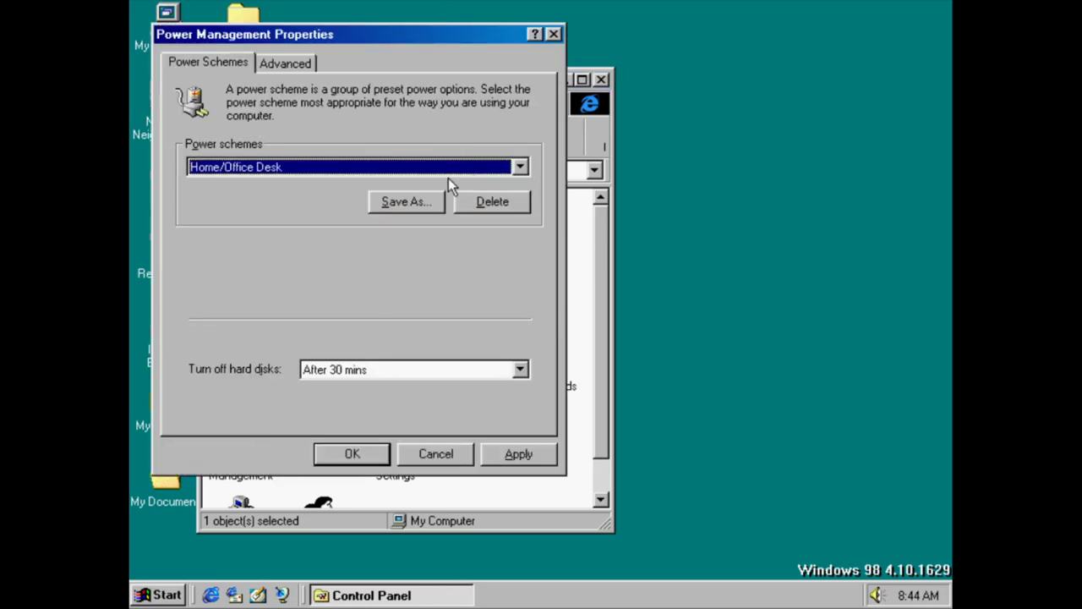
pyautogui.click(378, 375)
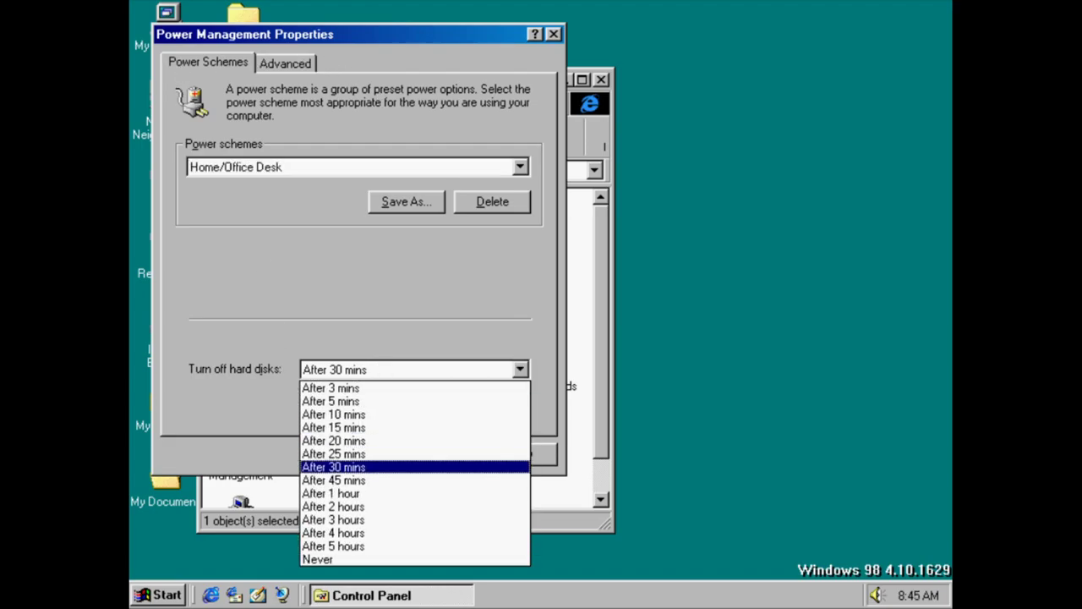
pyautogui.click(380, 370)
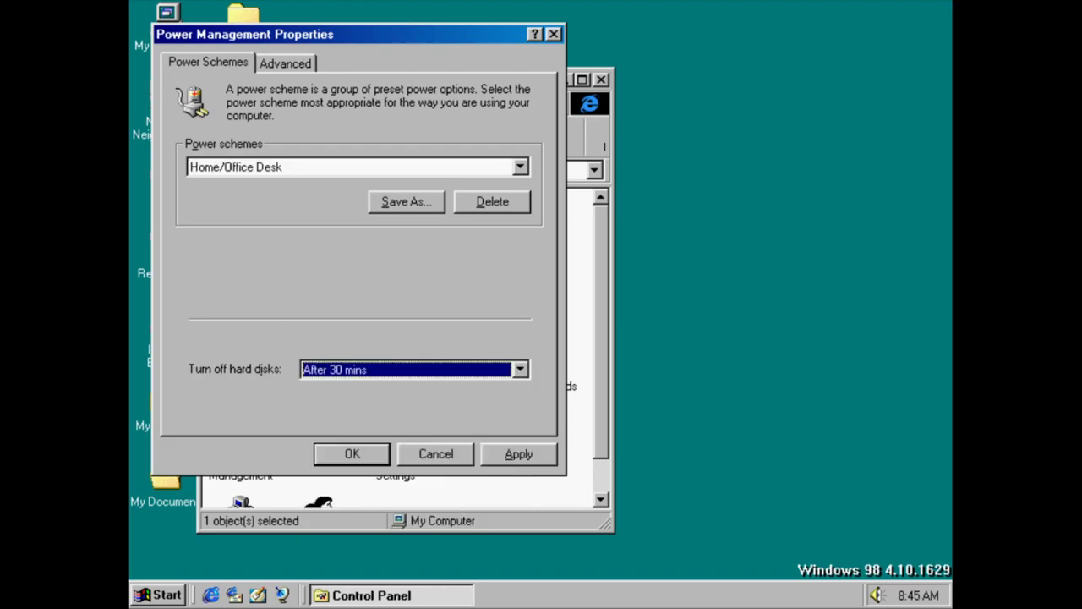
pyautogui.click(285, 62)
pyautogui.click(437, 453)
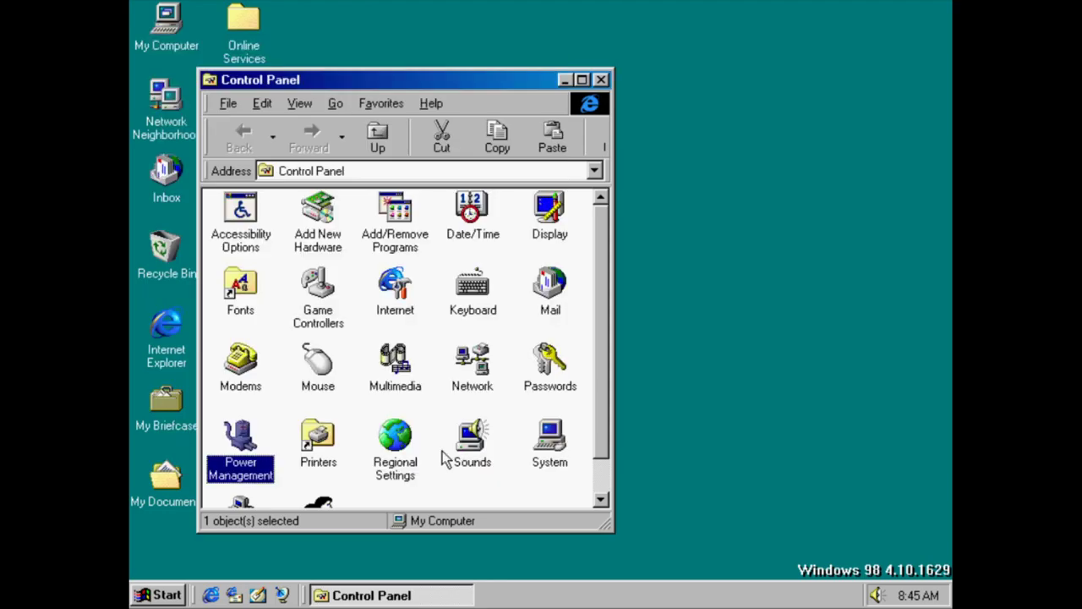
# Open the Printers folder, start then abandon the Add Printer wizard, and close Printers
pyautogui.doubleClick(326, 463)
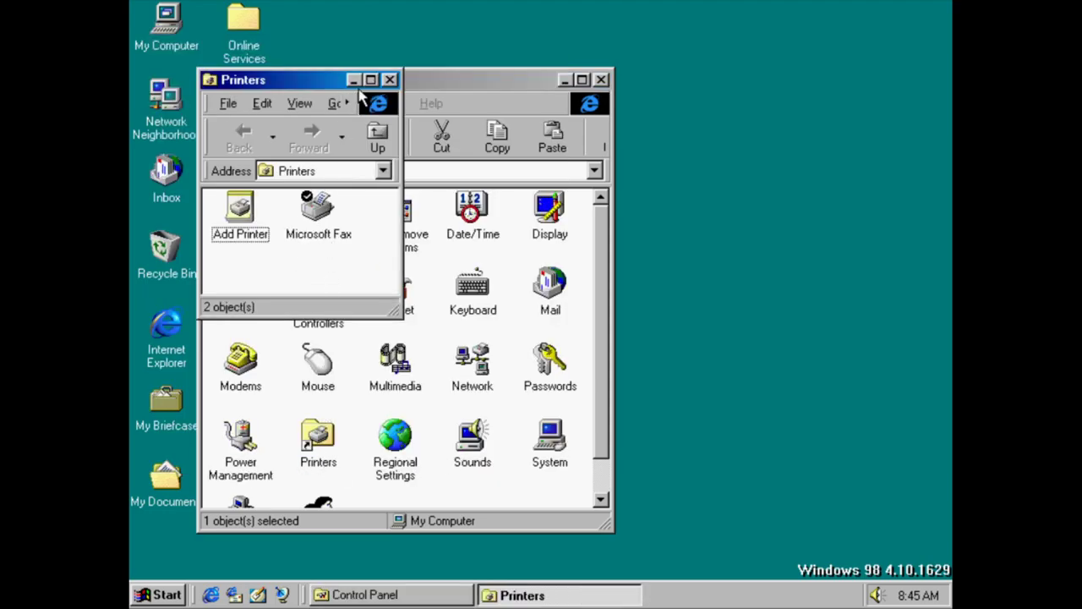
pyautogui.doubleClick(263, 208)
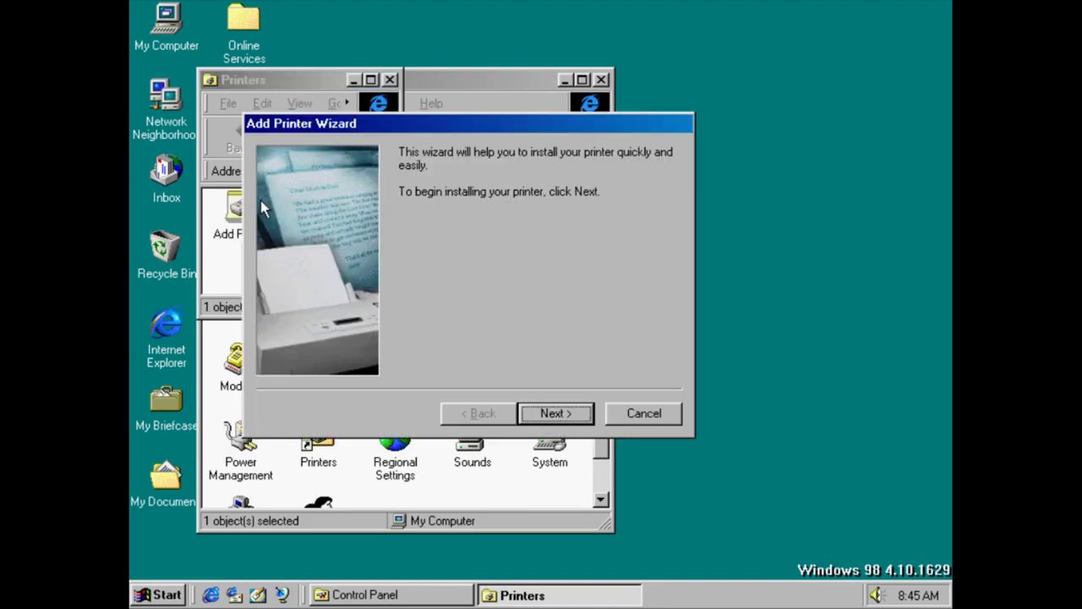
pyautogui.click(557, 413)
pyautogui.click(644, 413)
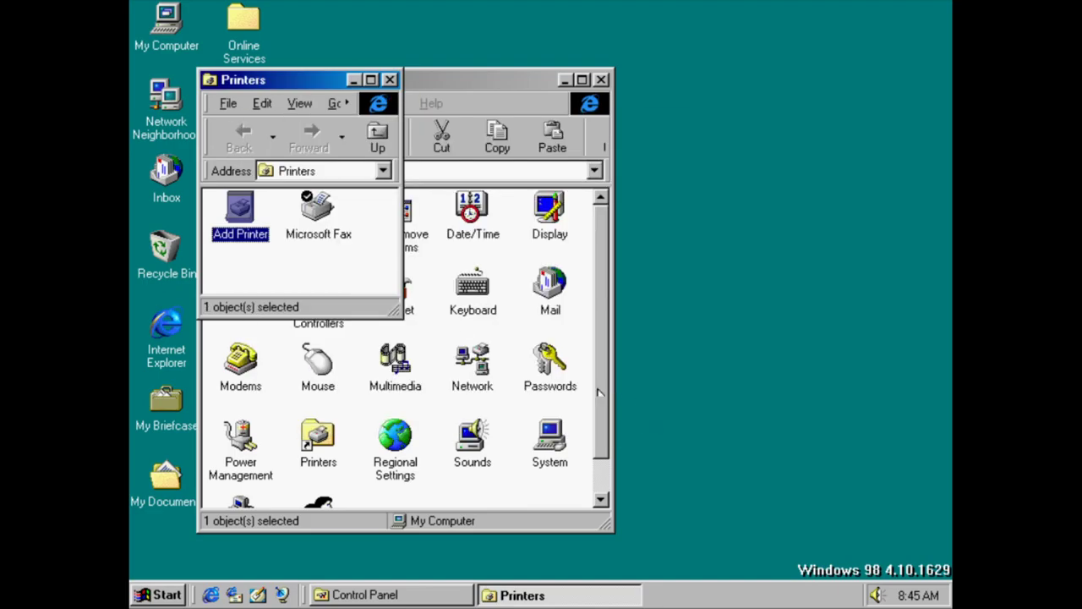
pyautogui.click(390, 80)
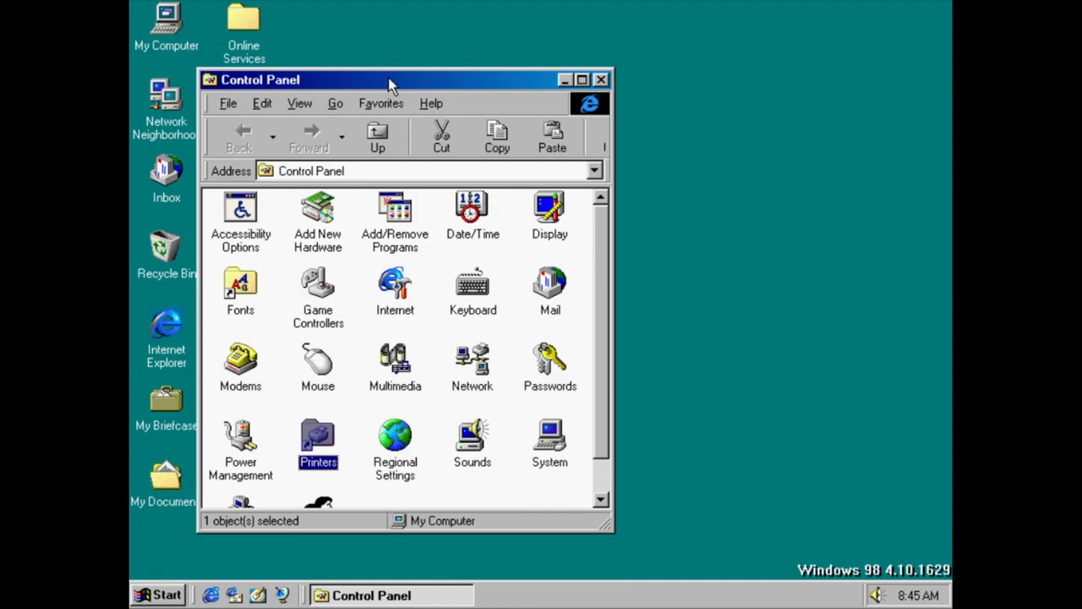
pyautogui.doubleClick(409, 436)
pyautogui.click(398, 243)
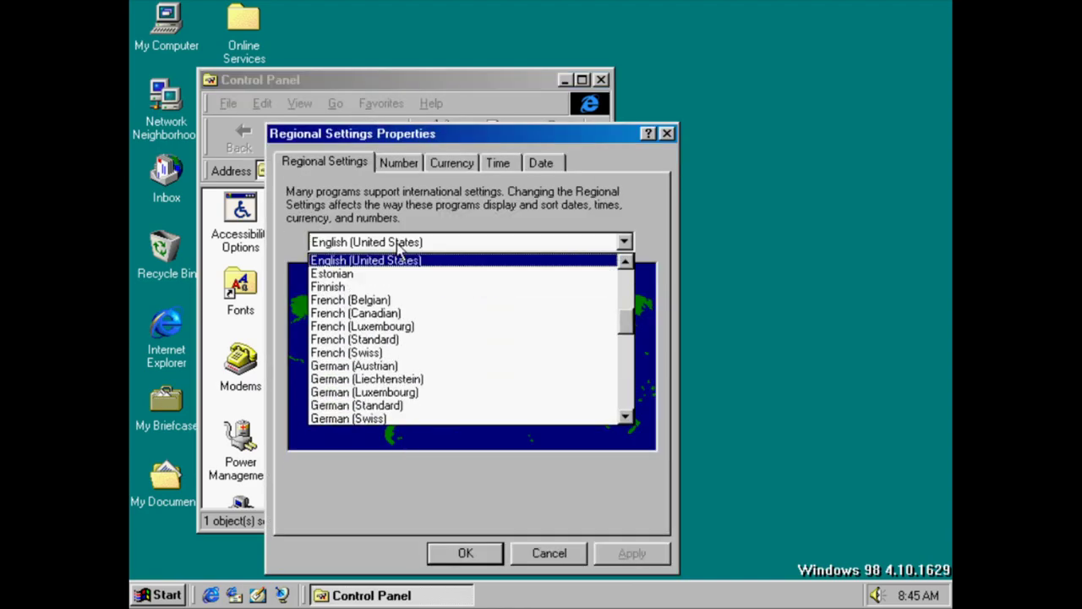
pyautogui.moveTo(628, 331); pyautogui.dragTo(592, 441)
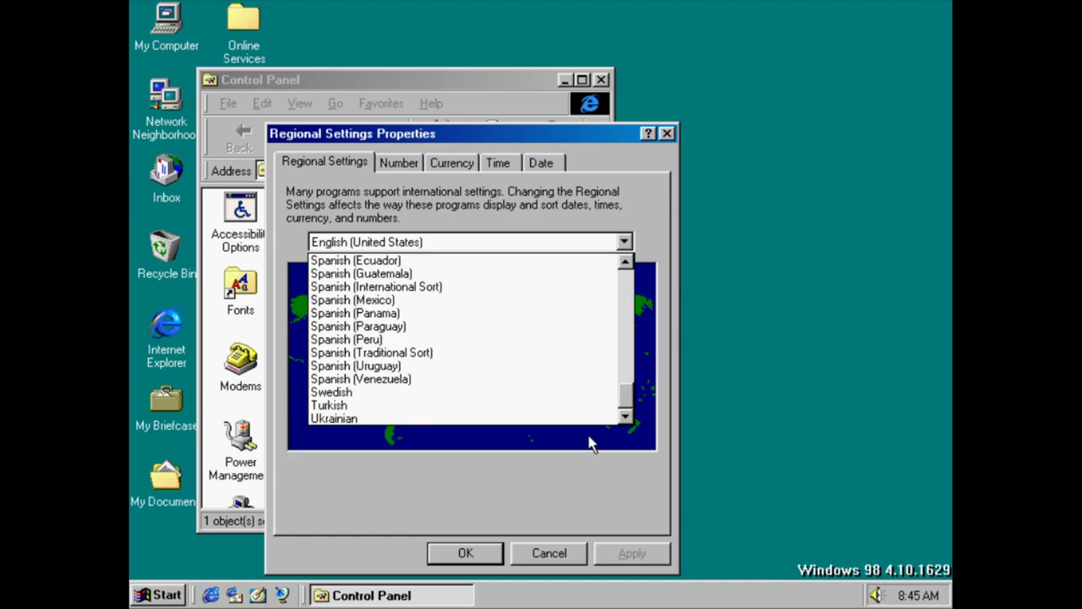
pyautogui.click(412, 167)
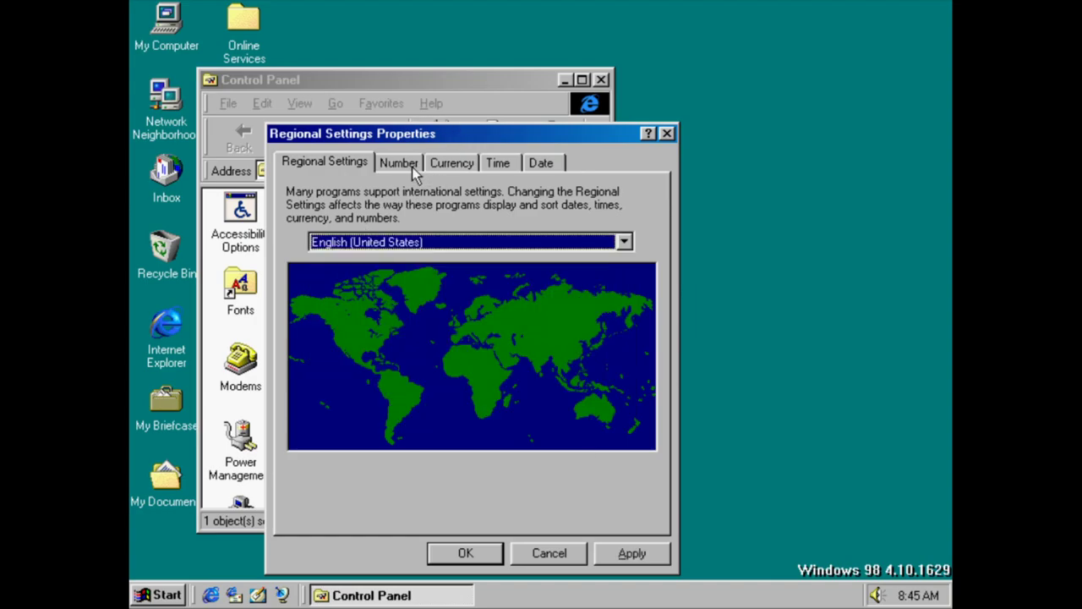
pyautogui.click(412, 167)
pyautogui.click(444, 169)
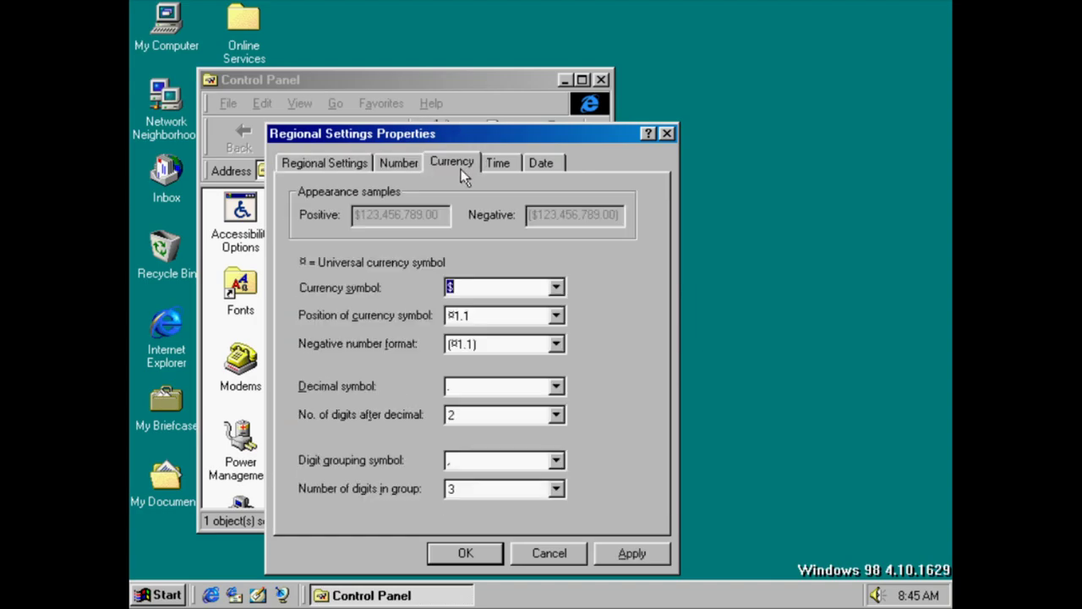
pyautogui.click(514, 167)
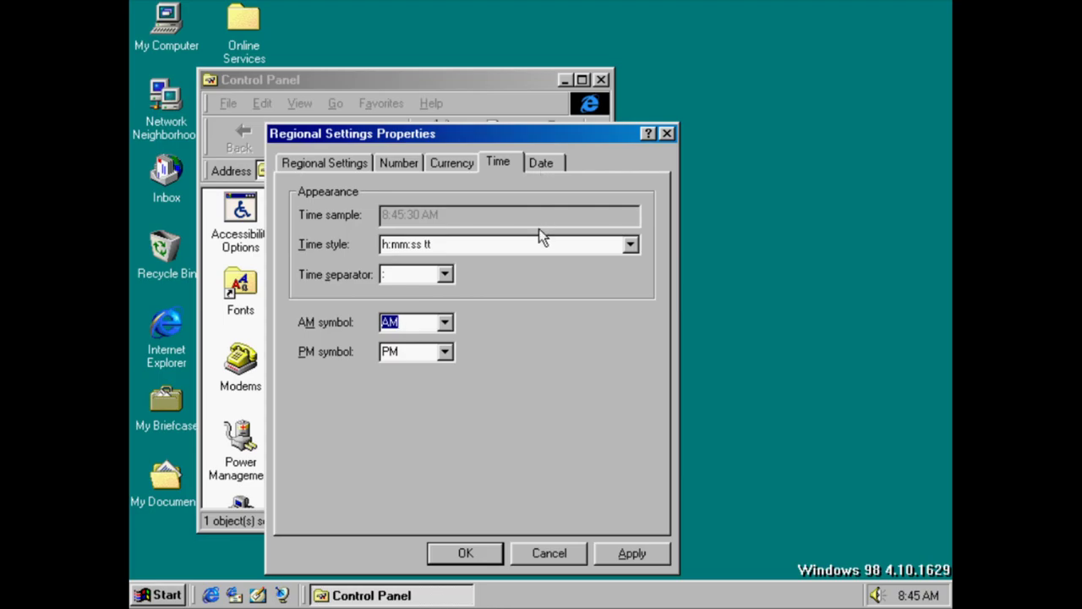
pyautogui.click(541, 244)
pyautogui.click(631, 246)
pyautogui.click(631, 245)
pyautogui.click(446, 322)
pyautogui.click(445, 322)
pyautogui.click(446, 352)
pyautogui.click(446, 352)
pyautogui.click(445, 274)
pyautogui.click(445, 274)
pyautogui.click(538, 165)
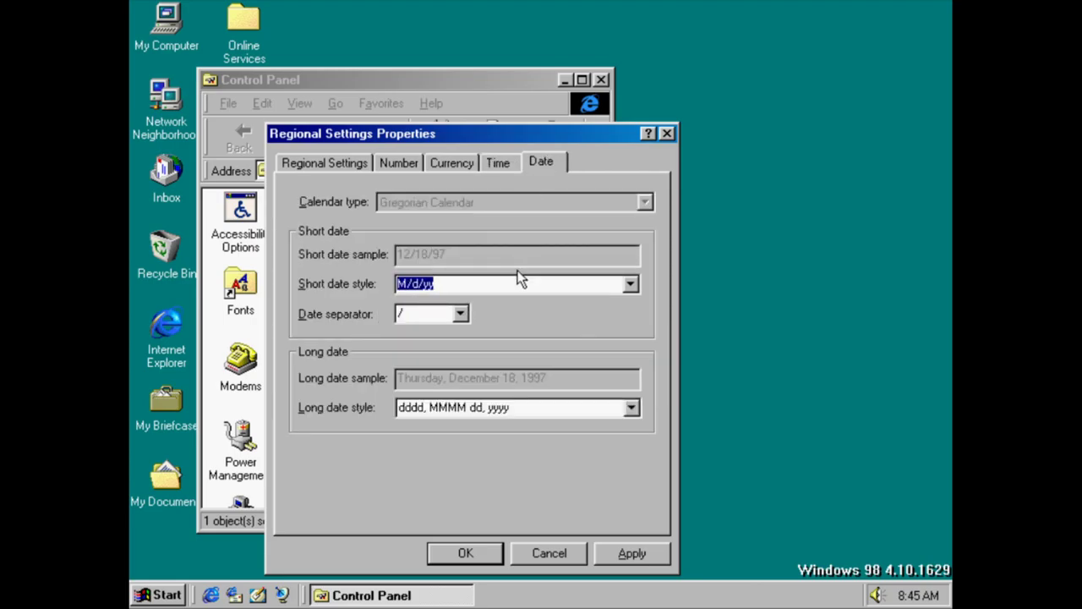
pyautogui.click(545, 553)
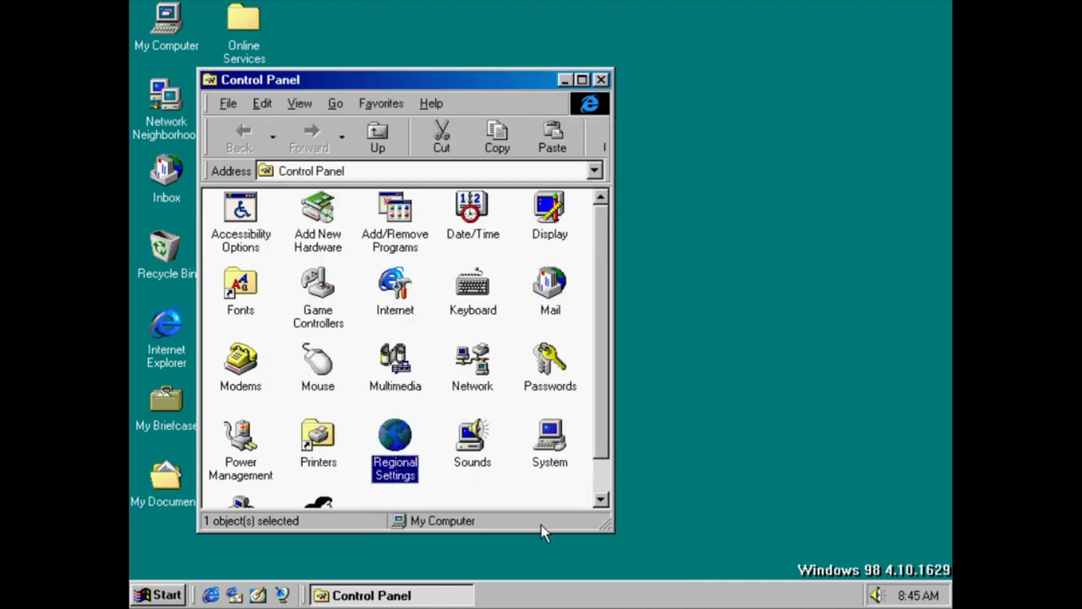
# In Sounds, preview the Asterisk, Default (Ding) and Exit Windows (Tada) event sounds
pyautogui.doubleClick(475, 456)
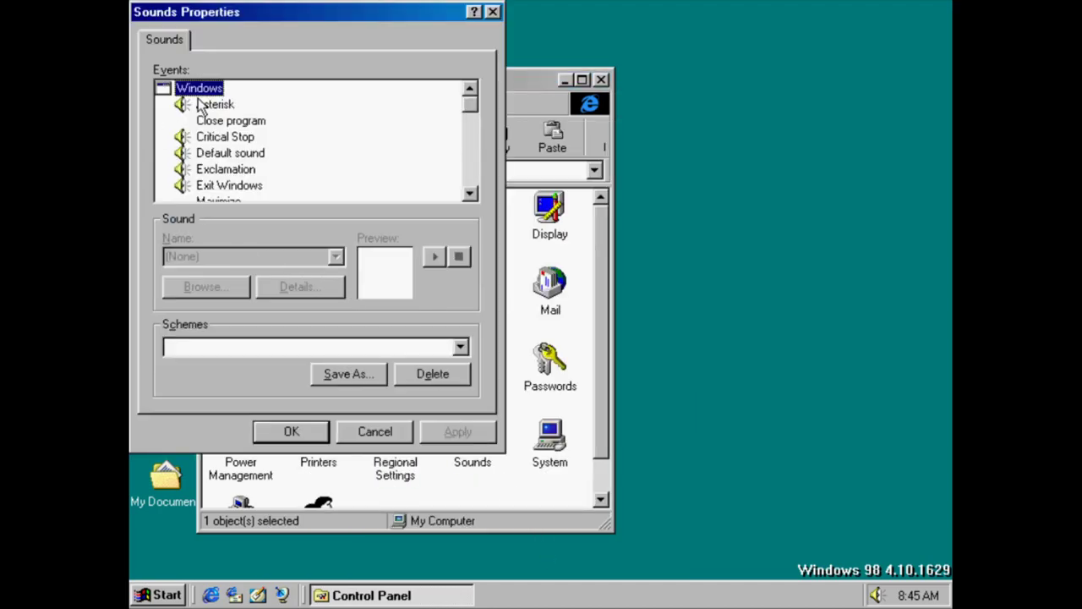
pyautogui.click(208, 104)
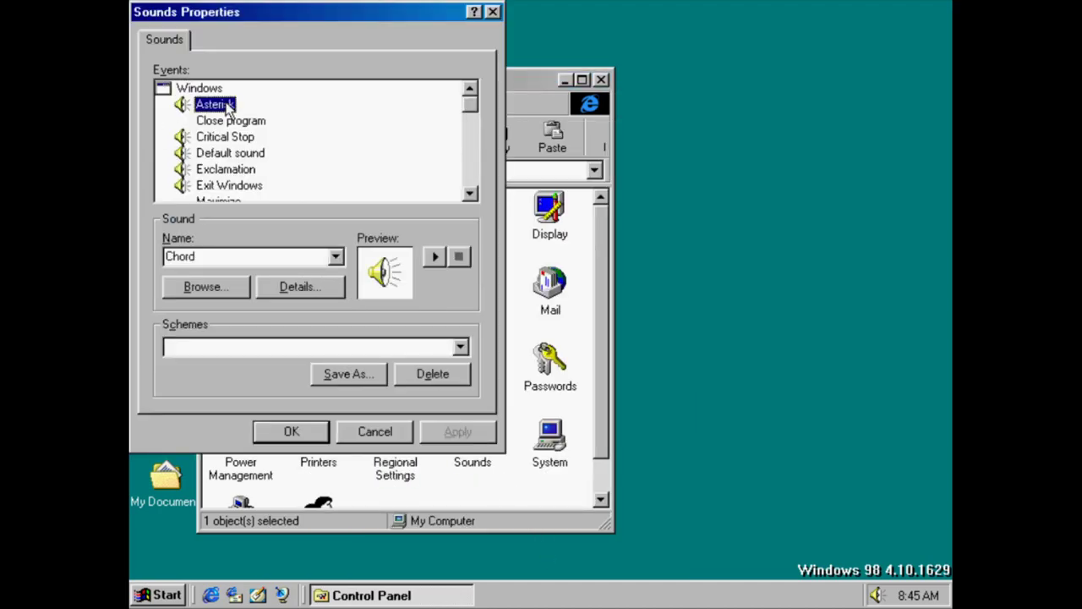
pyautogui.click(433, 256)
pyautogui.click(218, 142)
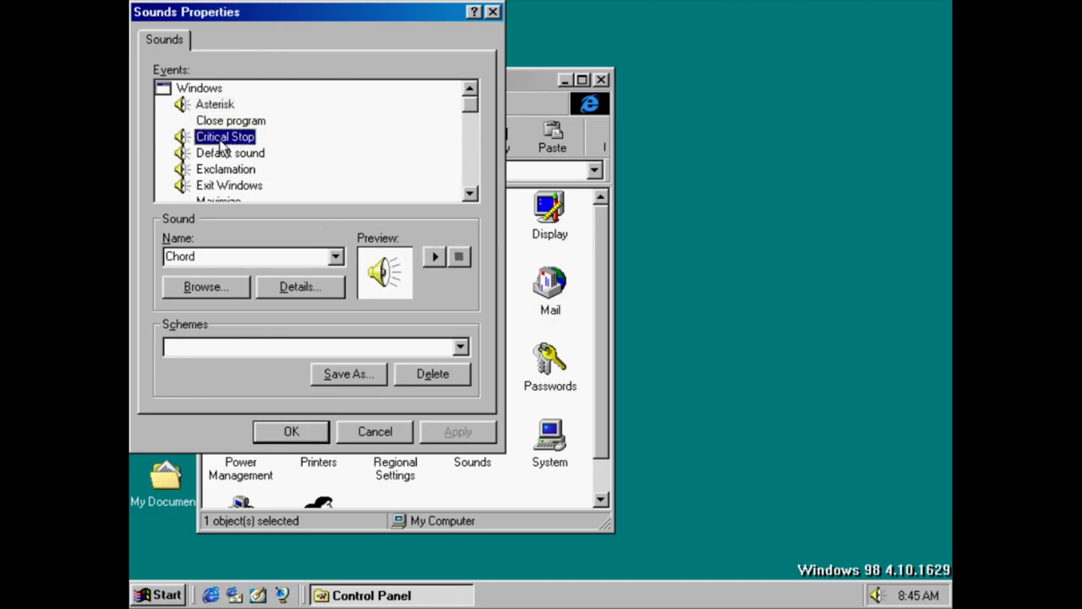
pyautogui.click(250, 156)
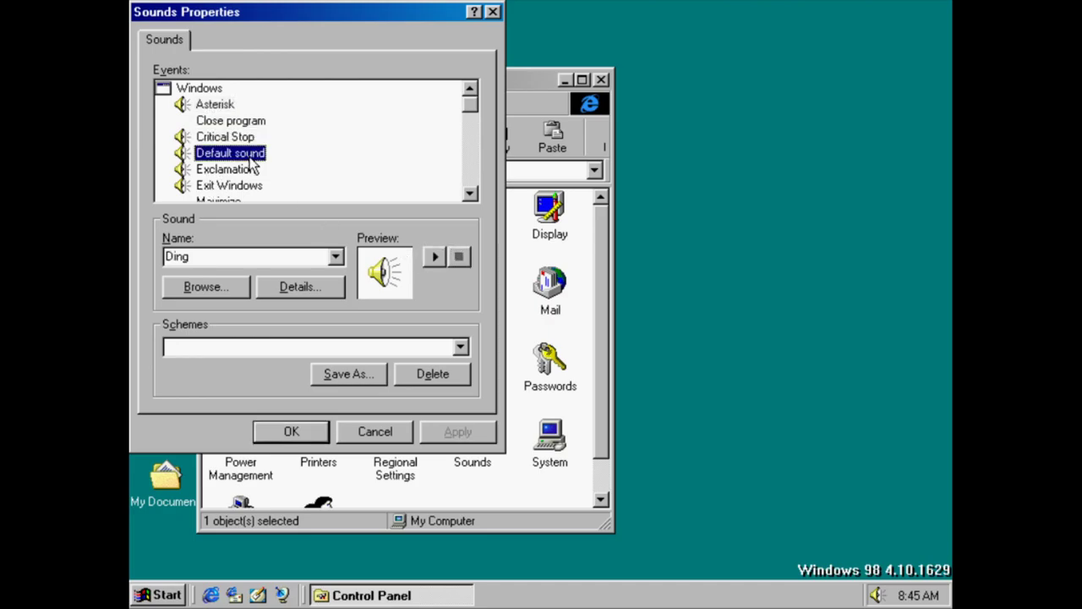
pyautogui.click(434, 256)
pyautogui.click(227, 173)
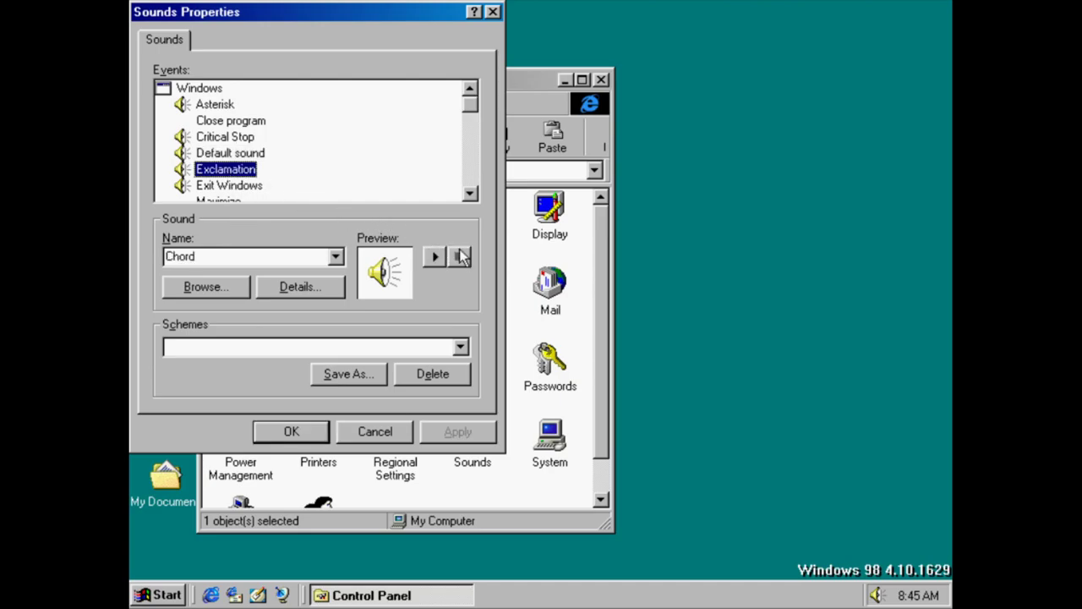
pyautogui.click(251, 188)
pyautogui.click(438, 257)
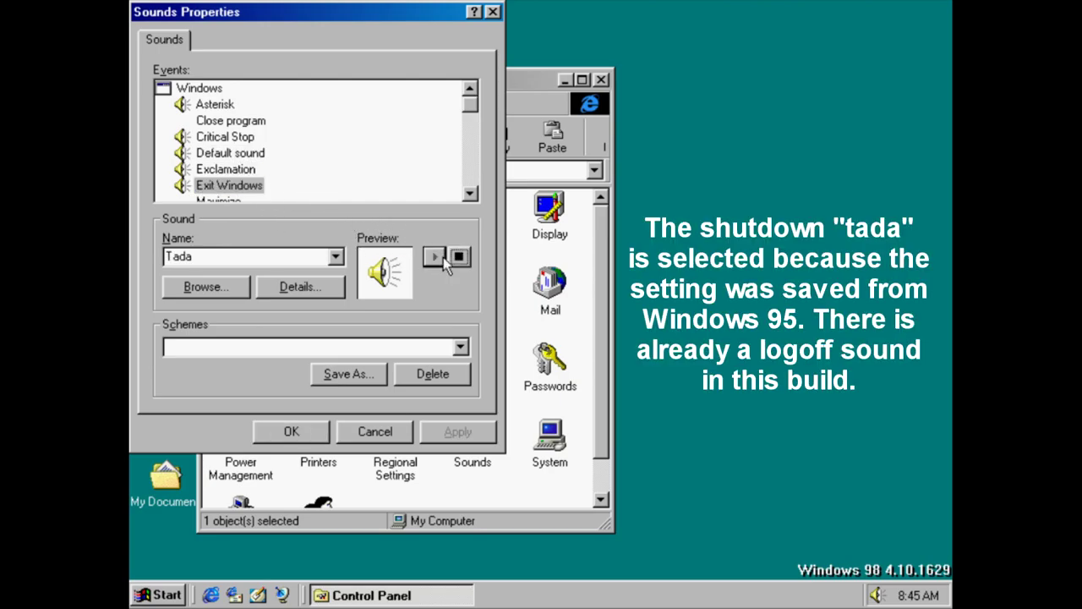
# Assign the Logoff sound to Exit Windows and preview it
pyautogui.click(337, 257)
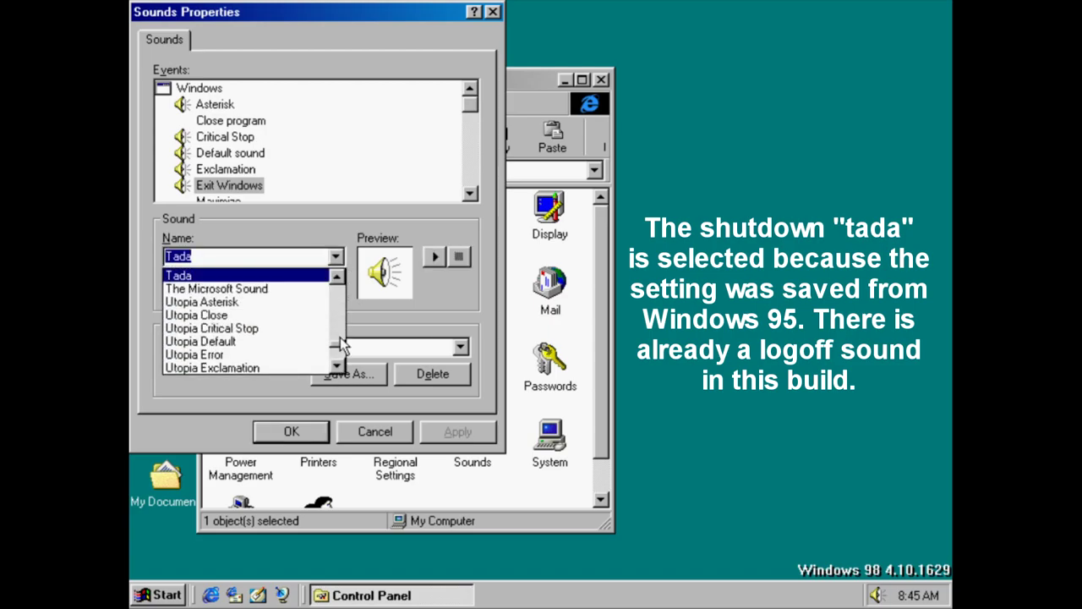
pyautogui.moveTo(345, 343); pyautogui.dragTo(342, 308)
pyautogui.write('logoff')
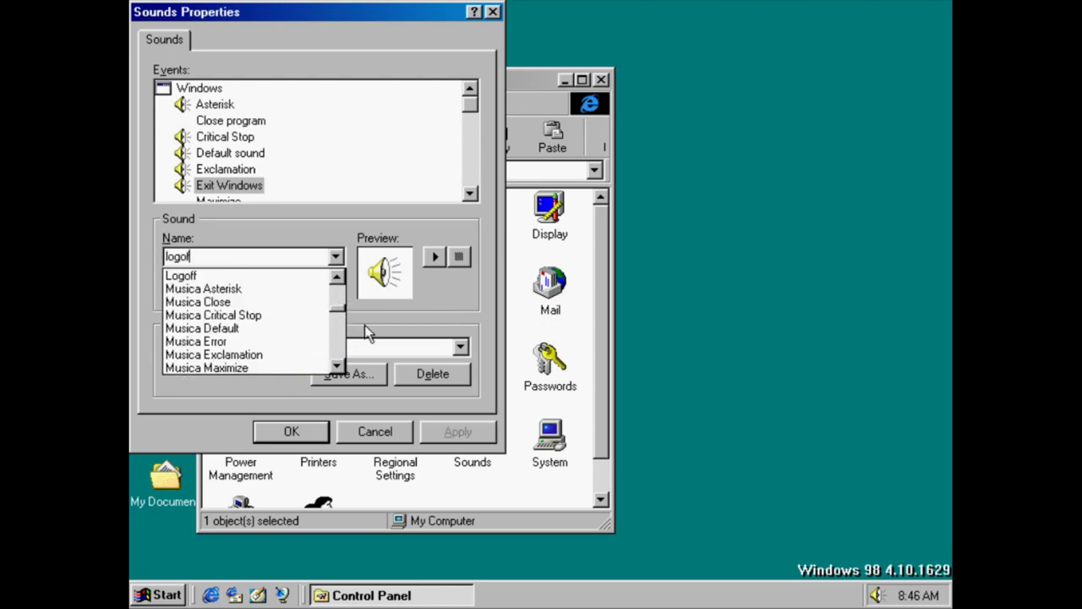
pyautogui.click(282, 279)
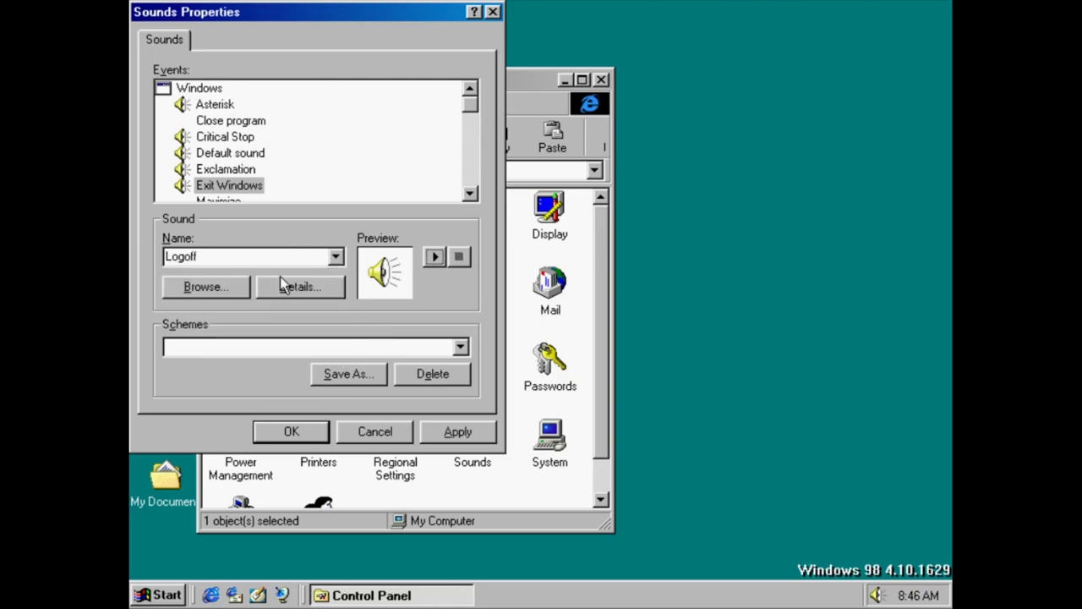
pyautogui.click(433, 257)
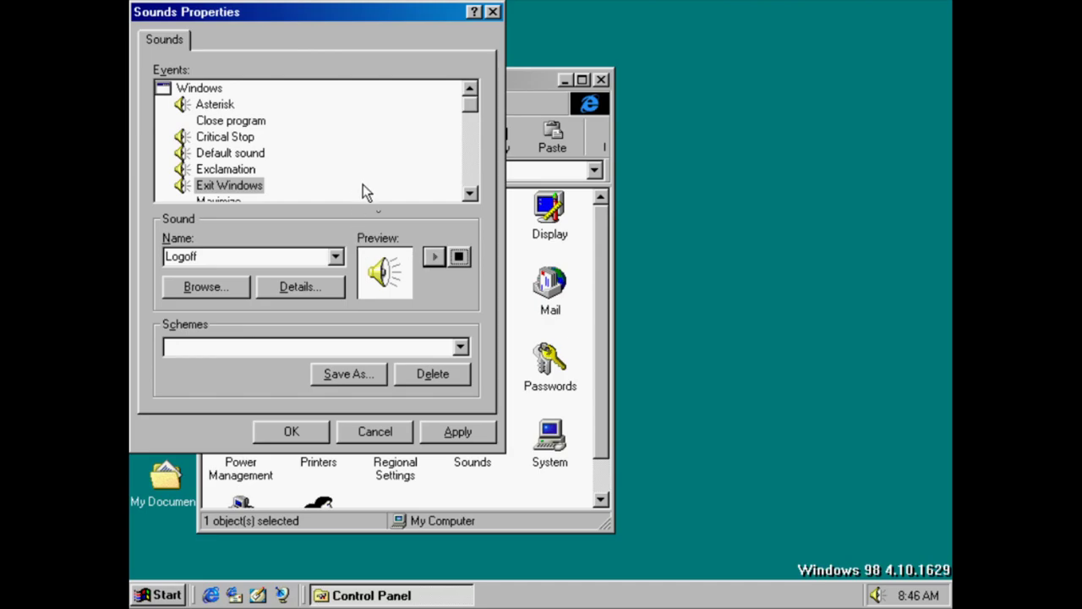
# Check the Minimize event, then preview the Chimes sound for New Mail Notification
pyautogui.click(469, 194)
pyautogui.click(469, 195)
pyautogui.click(470, 195)
pyautogui.click(469, 194)
pyautogui.click(469, 195)
pyautogui.click(469, 194)
pyautogui.click(469, 195)
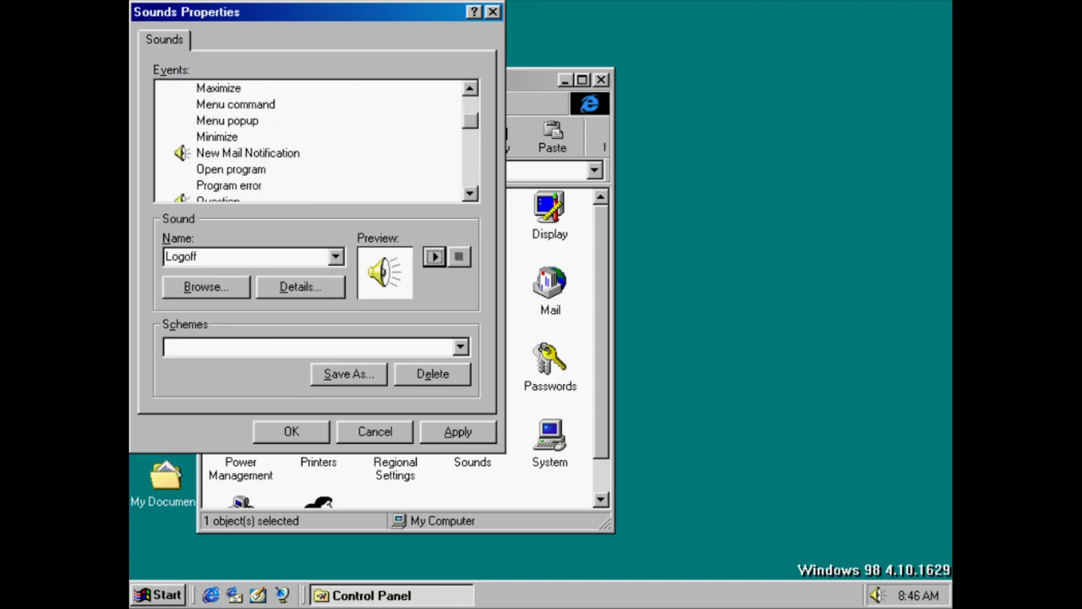
pyautogui.click(236, 138)
pyautogui.click(246, 154)
pyautogui.click(434, 256)
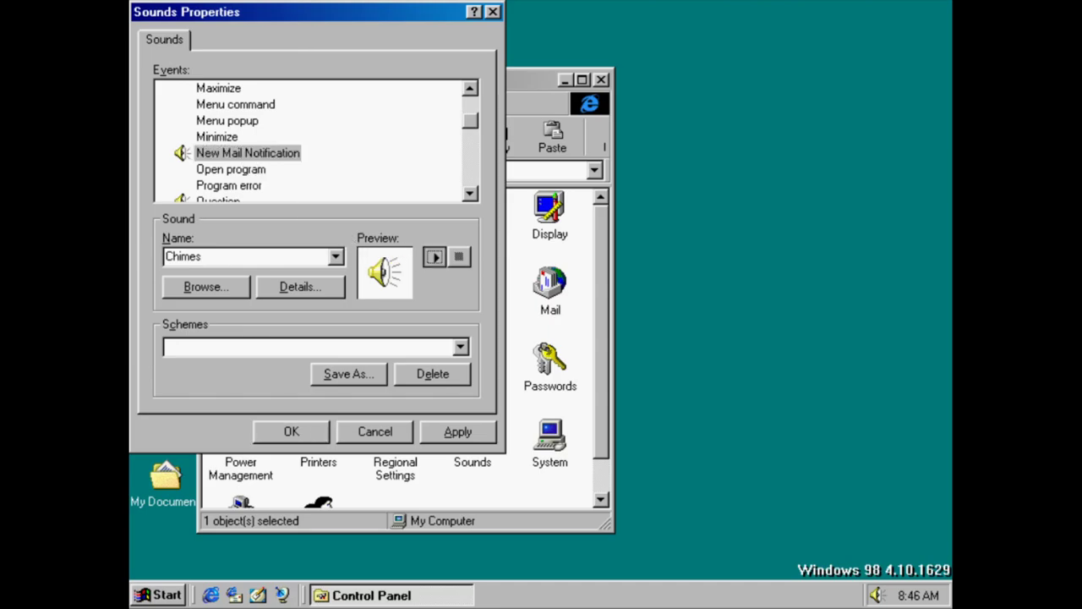
pyautogui.click(469, 195)
pyautogui.click(469, 194)
pyautogui.click(470, 194)
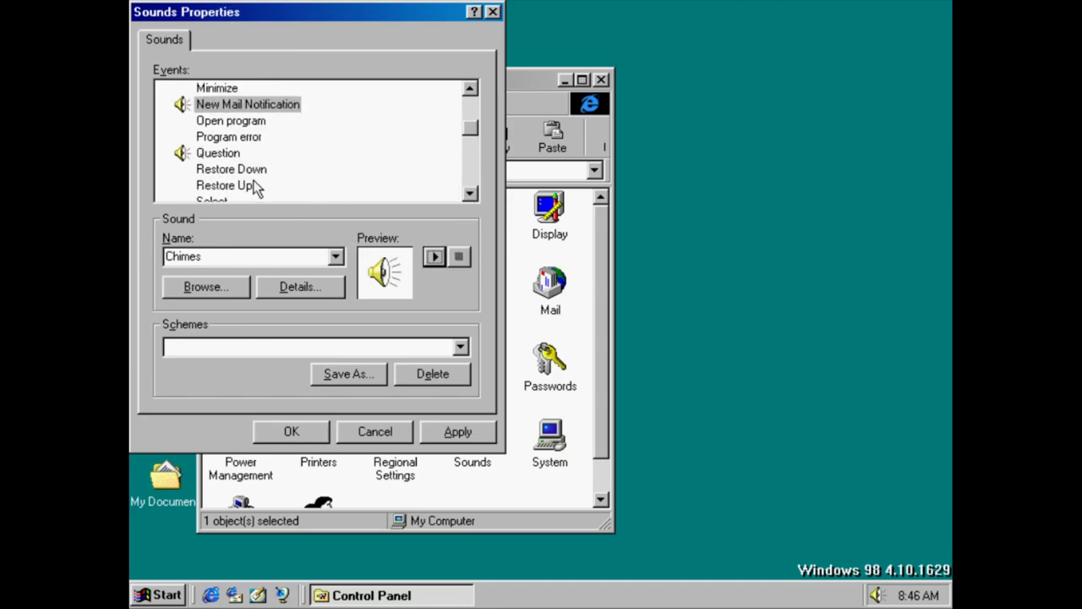
# Look at the Restore Down and Question events, then play The Microsoft Sound for Start Windows
pyautogui.click(213, 171)
pyautogui.press('Up')
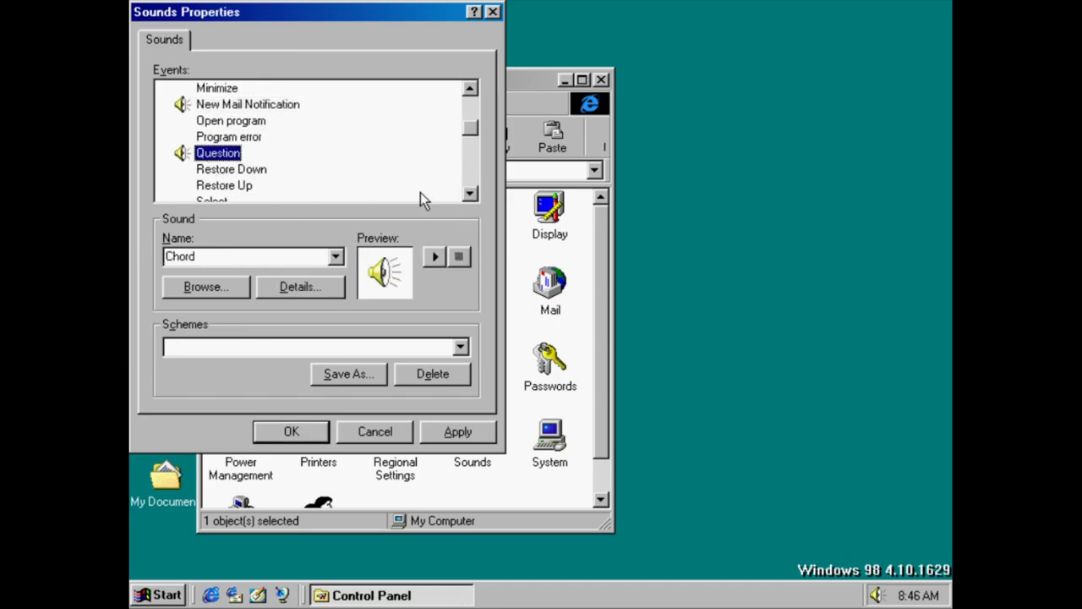
pyautogui.click(469, 194)
pyautogui.click(470, 195)
pyautogui.click(470, 194)
pyautogui.click(470, 195)
pyautogui.click(469, 194)
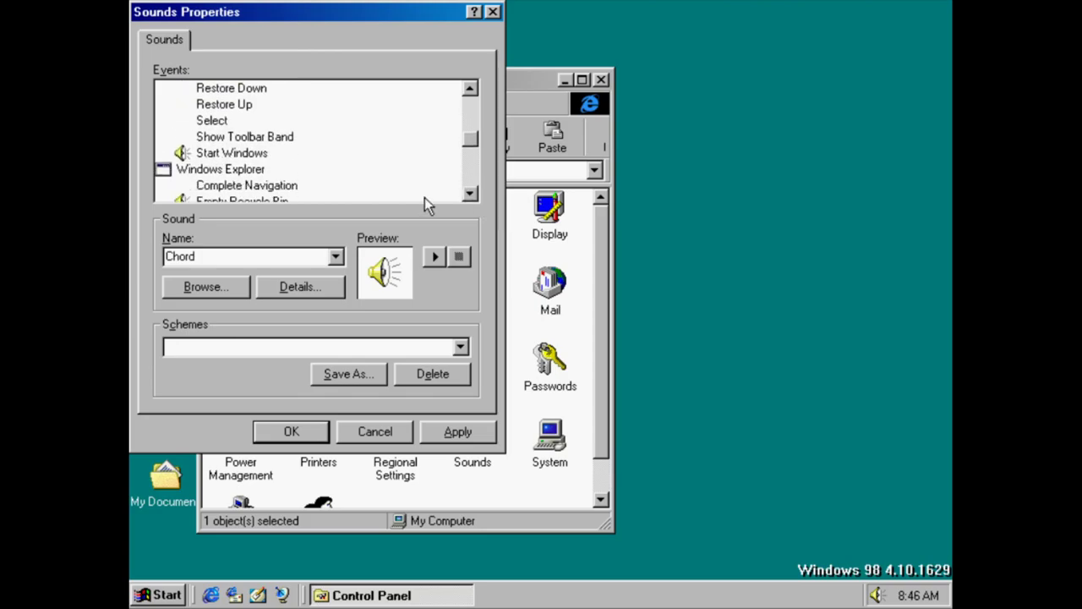
pyautogui.click(226, 153)
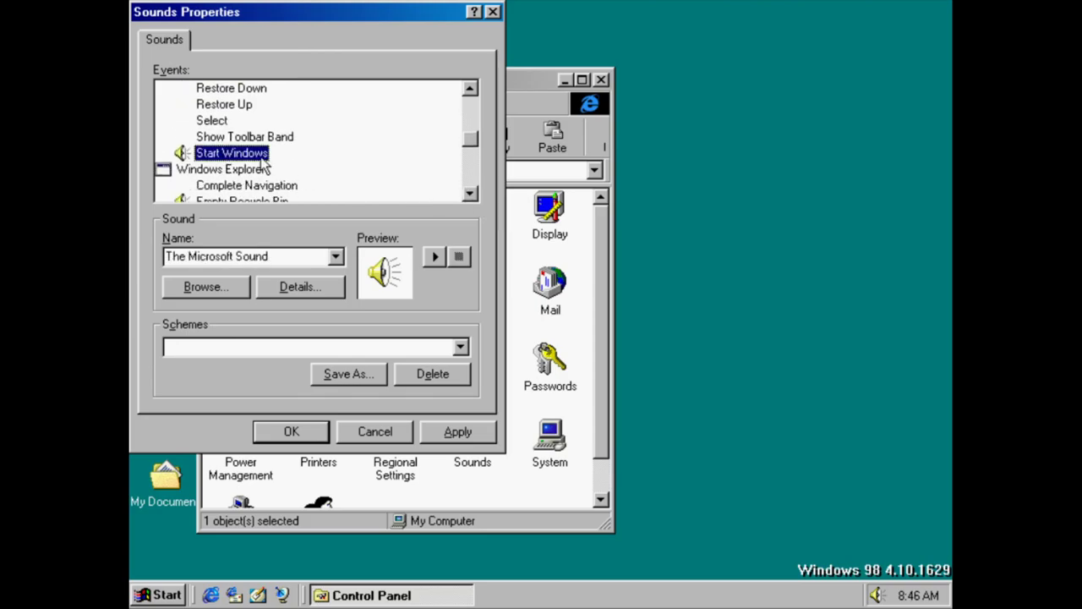
pyautogui.click(434, 257)
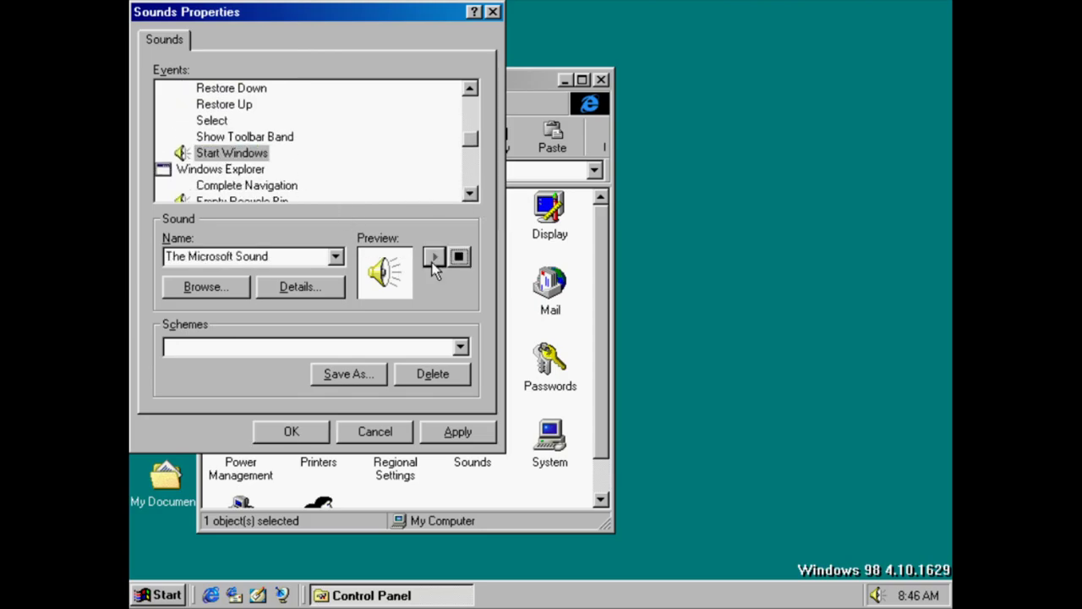
# Play the Ding sound assigned to the Empty Recycle Bin event
pyautogui.click(470, 194)
pyautogui.click(470, 194)
pyautogui.click(470, 193)
pyautogui.click(470, 193)
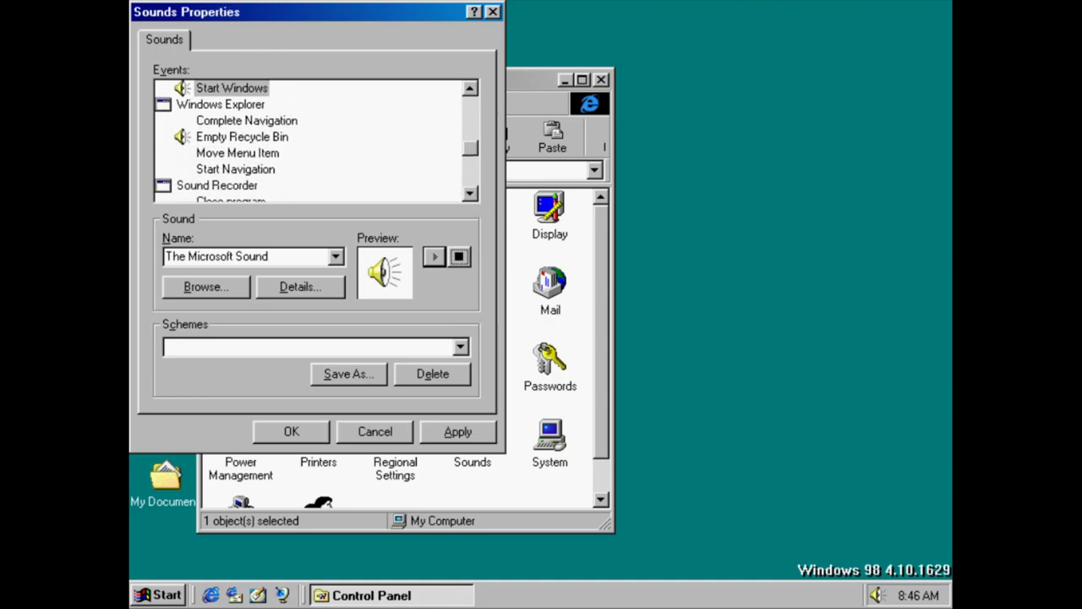
pyautogui.click(245, 139)
pyautogui.click(435, 256)
pyautogui.click(470, 194)
pyautogui.click(471, 194)
pyautogui.click(470, 194)
pyautogui.click(470, 194)
pyautogui.click(470, 194)
pyautogui.click(470, 193)
pyautogui.click(470, 193)
pyautogui.click(470, 193)
pyautogui.click(471, 194)
pyautogui.click(470, 194)
pyautogui.click(470, 194)
# Preview the NetMeeting Person Joins, Person Leaves and Receive Call sounds, then stop playback
pyautogui.click(224, 120)
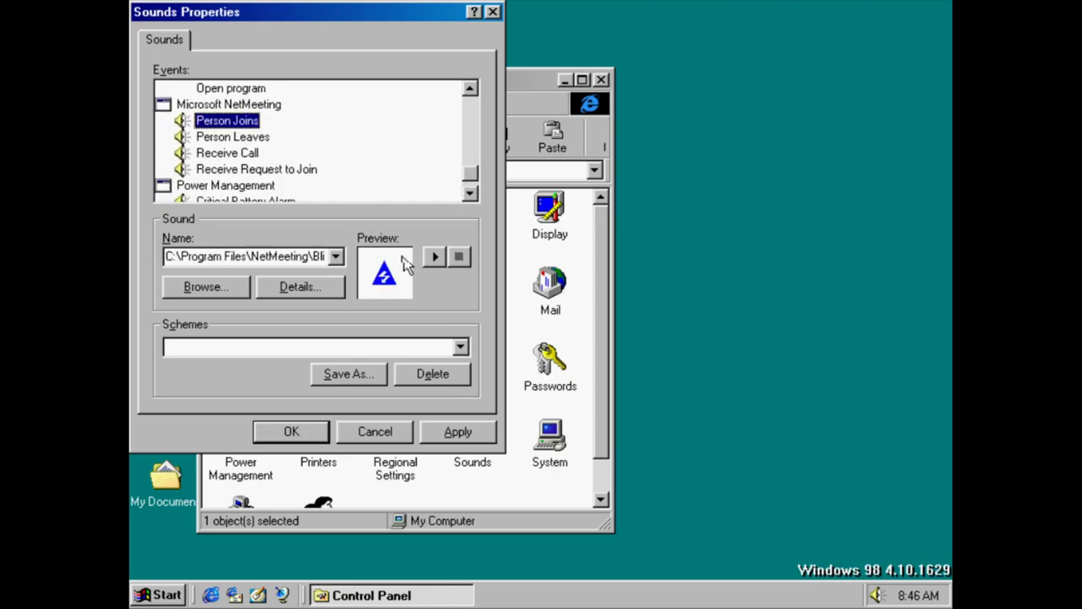
pyautogui.click(428, 256)
pyautogui.click(240, 142)
pyautogui.click(436, 255)
pyautogui.click(246, 154)
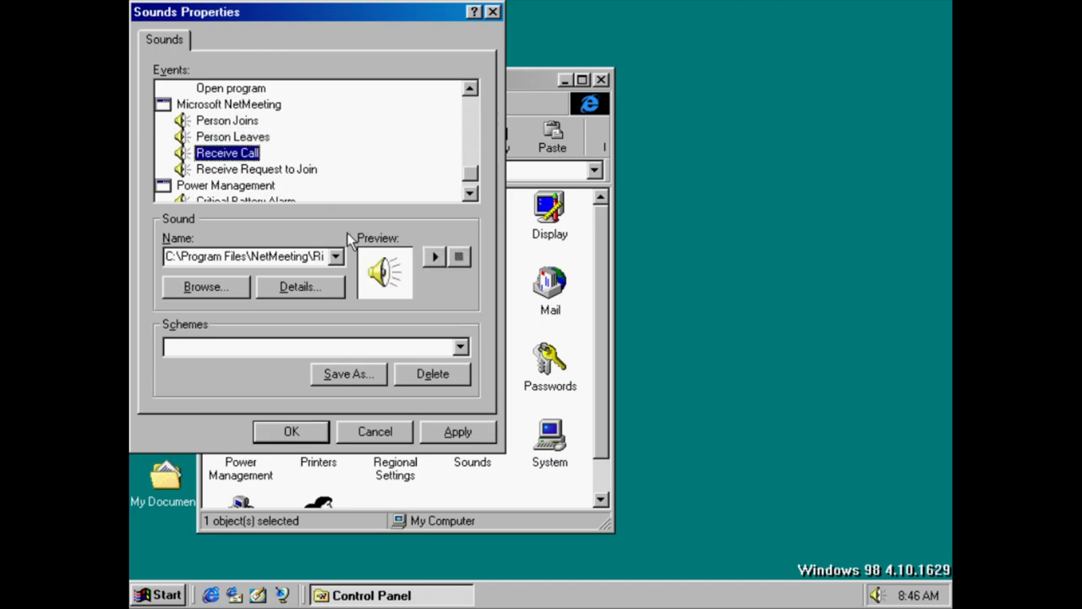
pyautogui.click(434, 256)
pyautogui.click(249, 173)
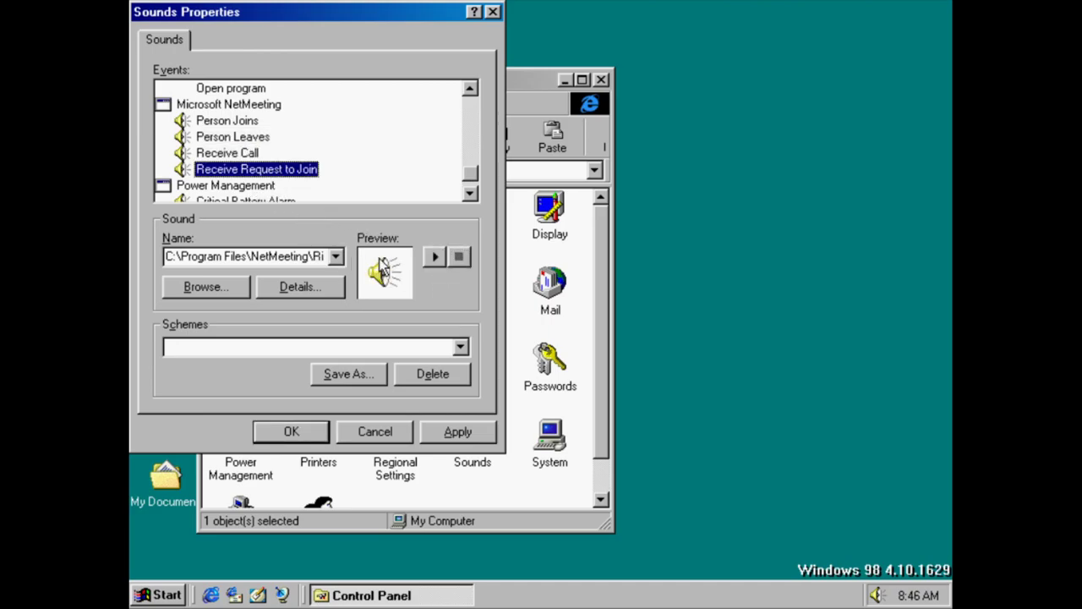
pyautogui.click(457, 255)
# Play the Ding Low Battery Alarm sound, then cancel Sounds Properties without saving
pyautogui.click(470, 194)
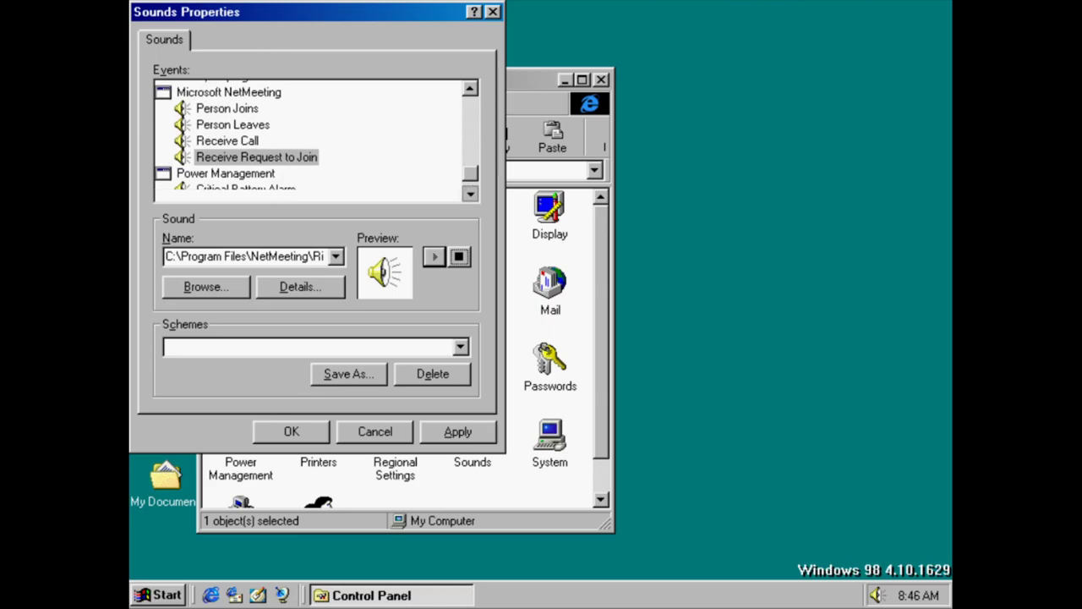
pyautogui.click(470, 194)
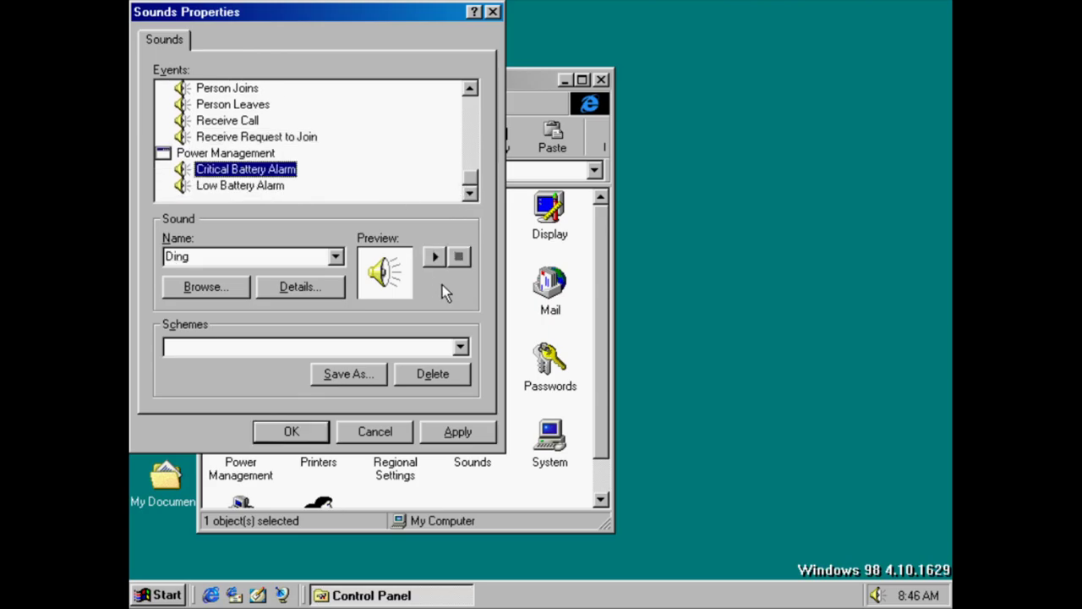
pyautogui.click(434, 256)
pyautogui.click(254, 185)
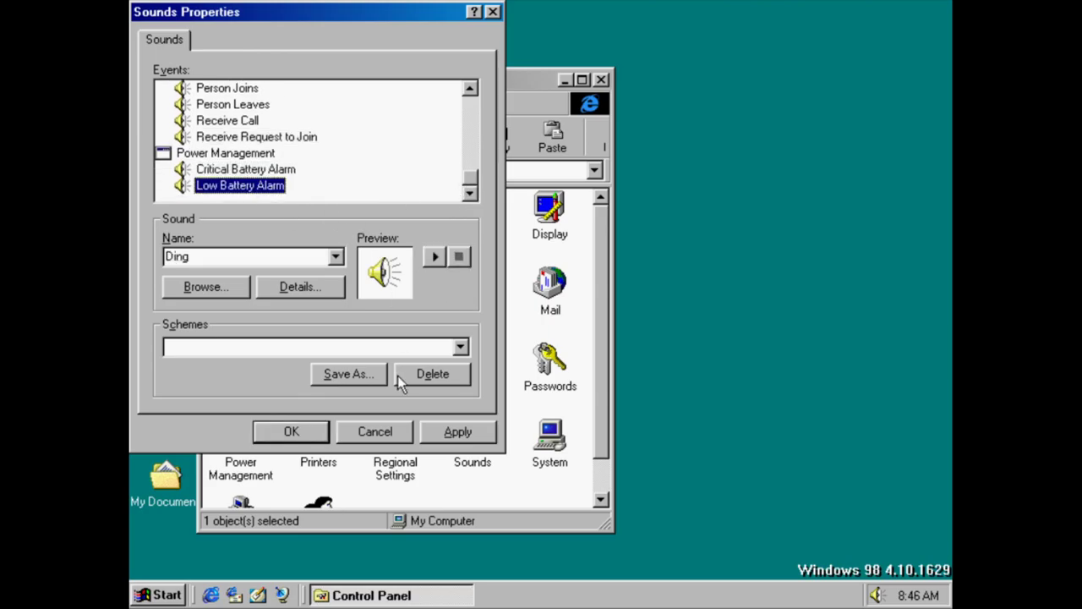
pyautogui.click(376, 431)
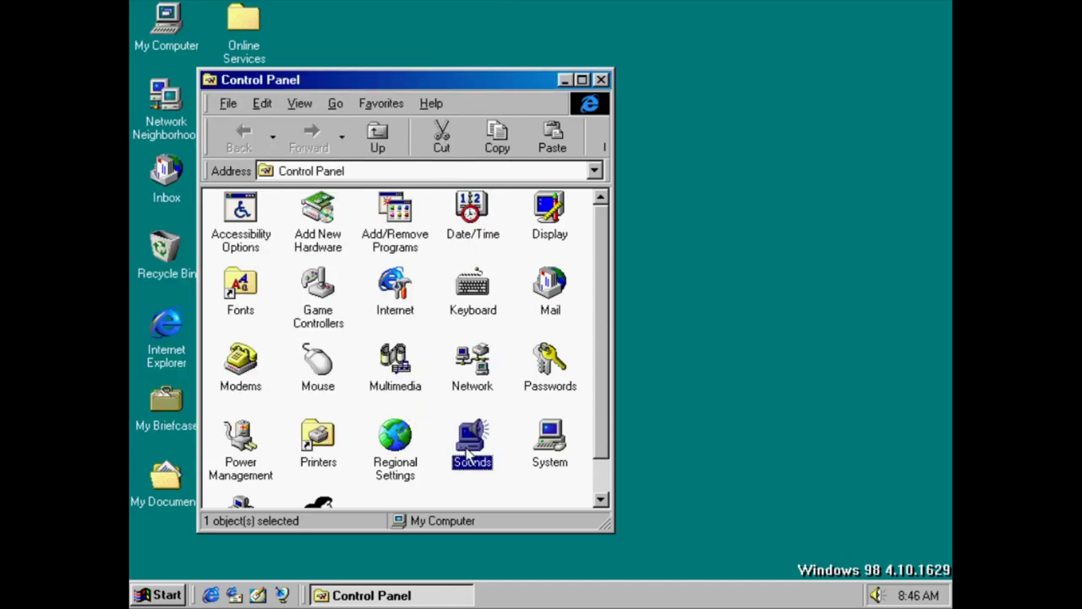
# Reopen Sounds and switch to the Windows Default scheme without saving the previous scheme
pyautogui.doubleClick(468, 452)
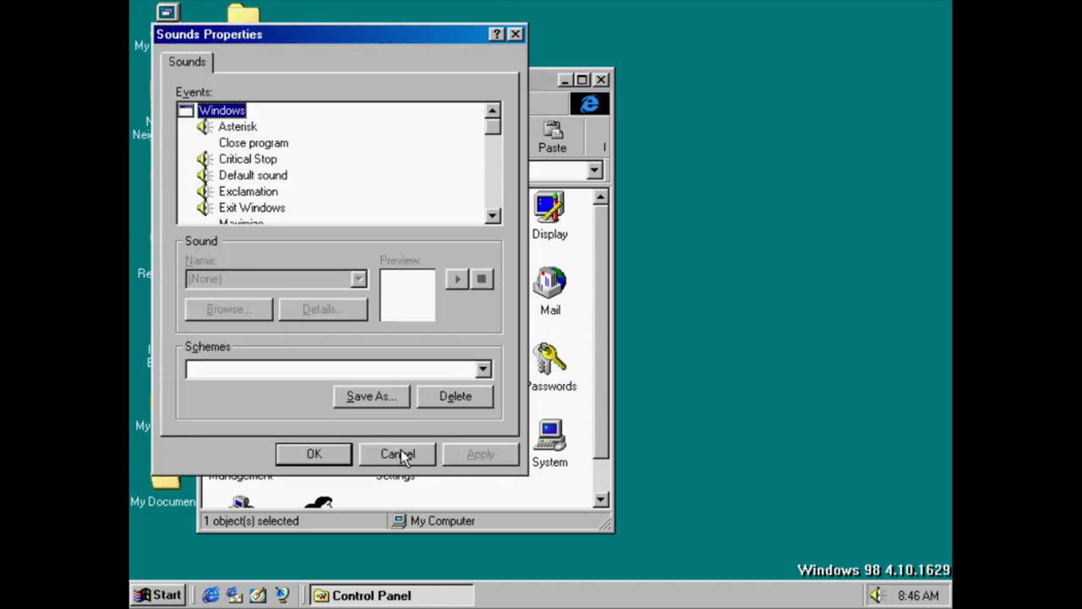
pyautogui.click(392, 370)
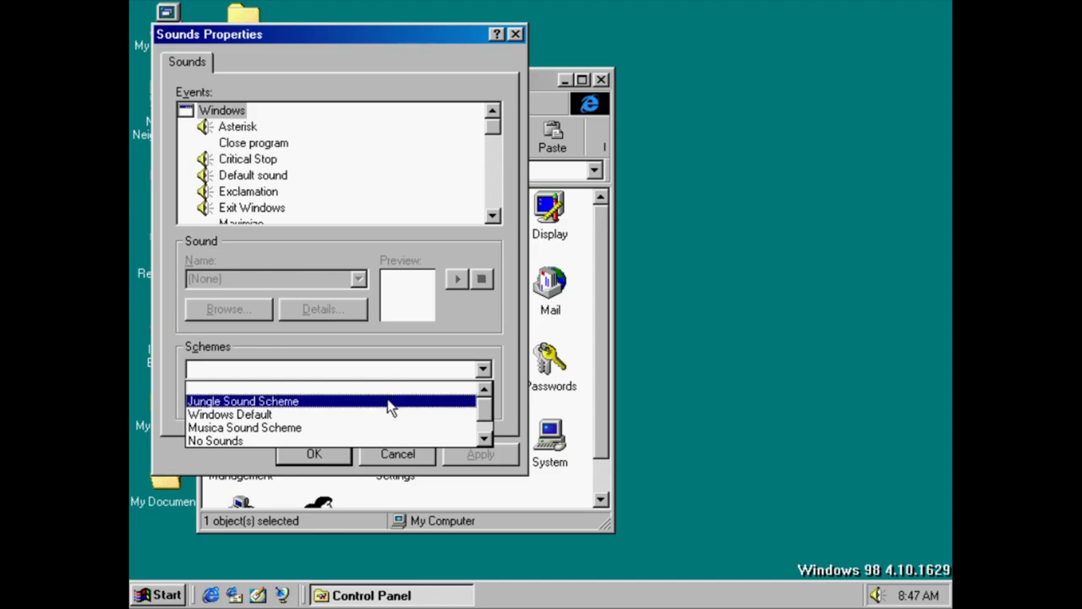
pyautogui.click(385, 414)
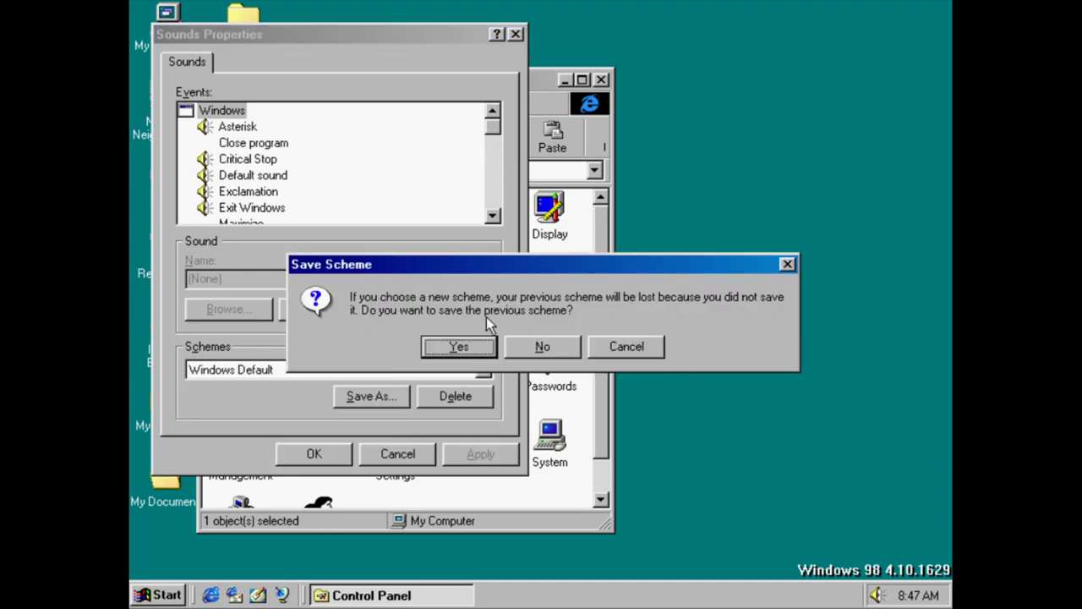
pyautogui.click(546, 348)
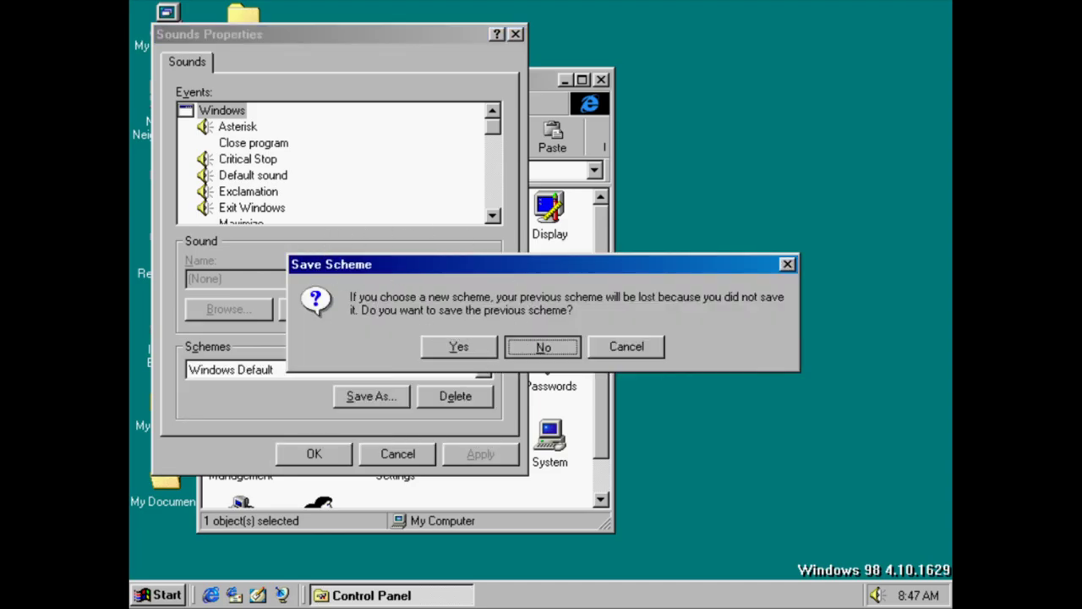
pyautogui.click(543, 347)
# Try the Utopia Sound Scheme, settle on Musica Sound Scheme, and close the dialog
pyautogui.click(250, 208)
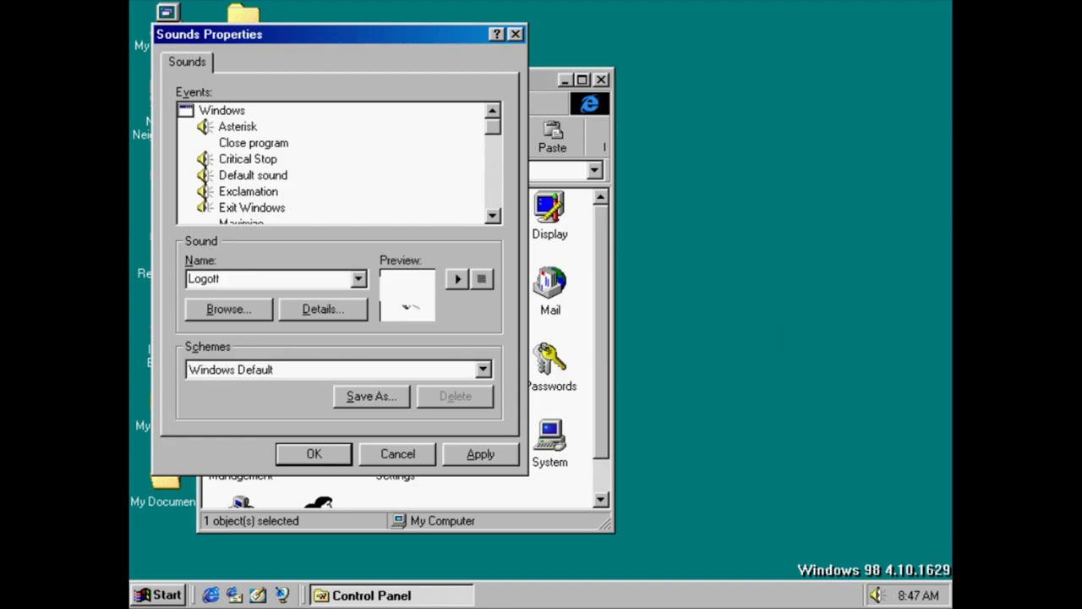
pyautogui.click(406, 370)
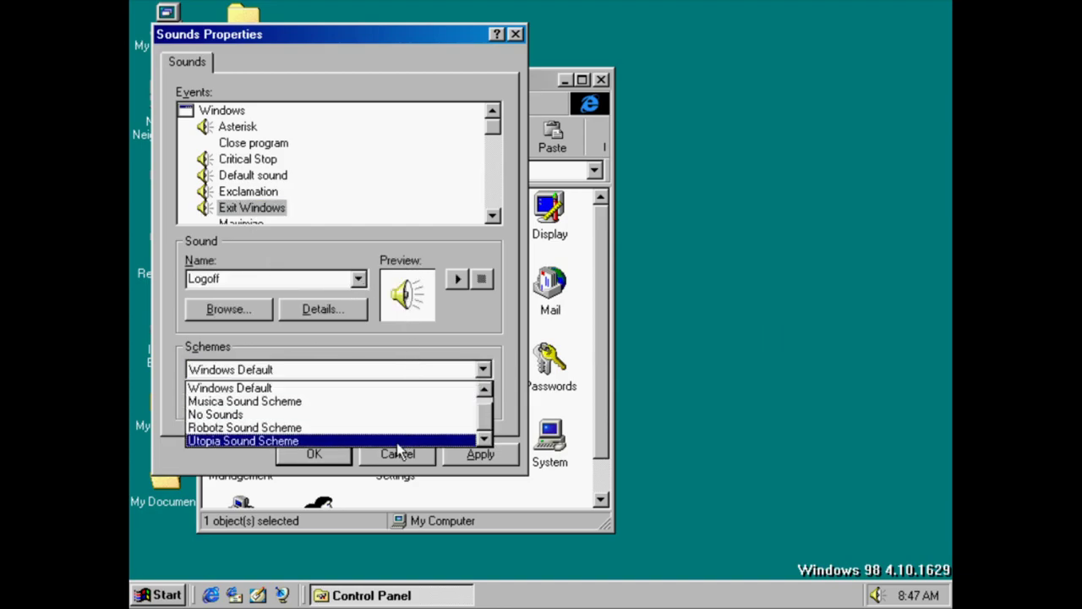
pyautogui.click(399, 441)
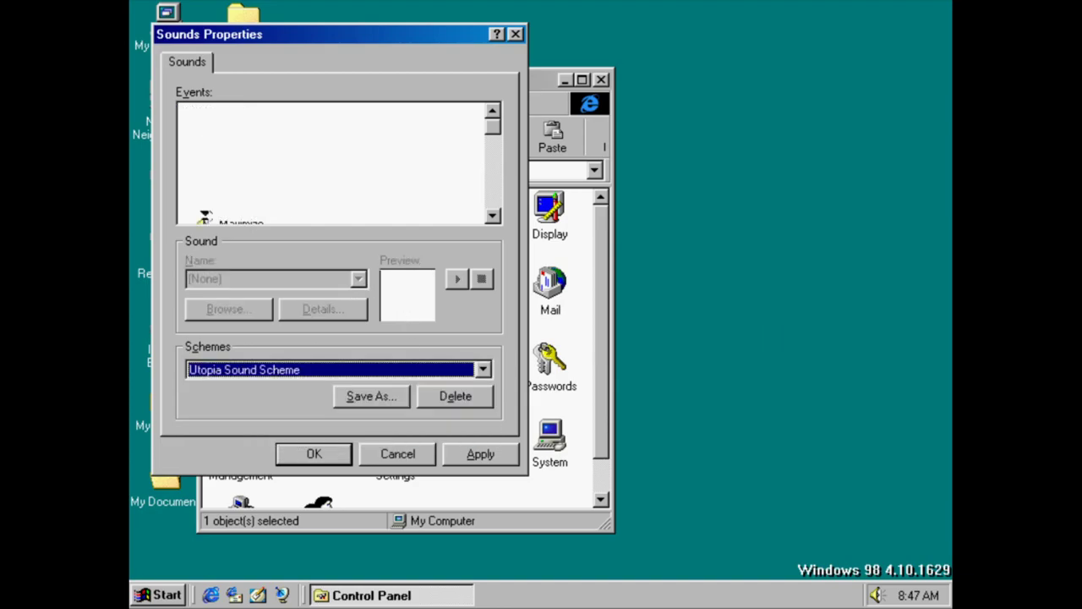
pyautogui.click(307, 374)
pyautogui.click(310, 403)
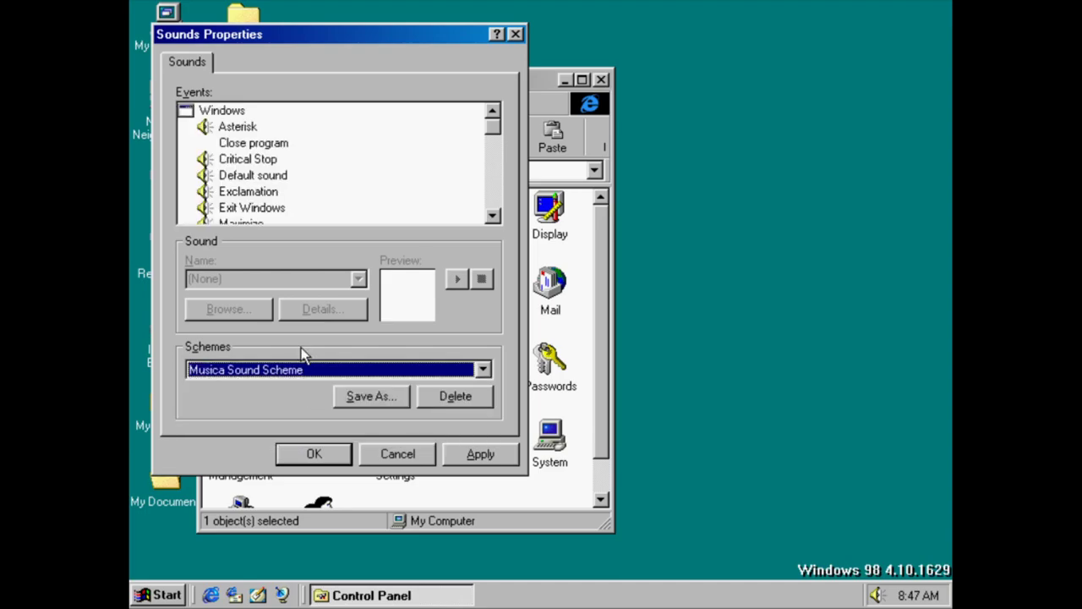
pyautogui.click(407, 448)
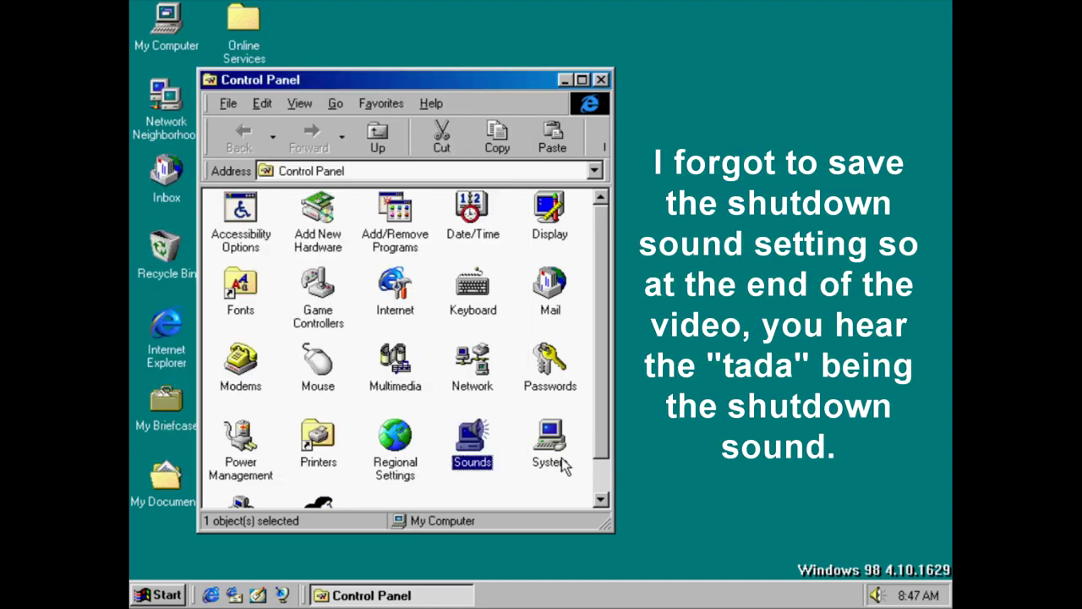
# Glance at System Properties, then start a Telephony location set to United States of America
pyautogui.doubleClick(561, 457)
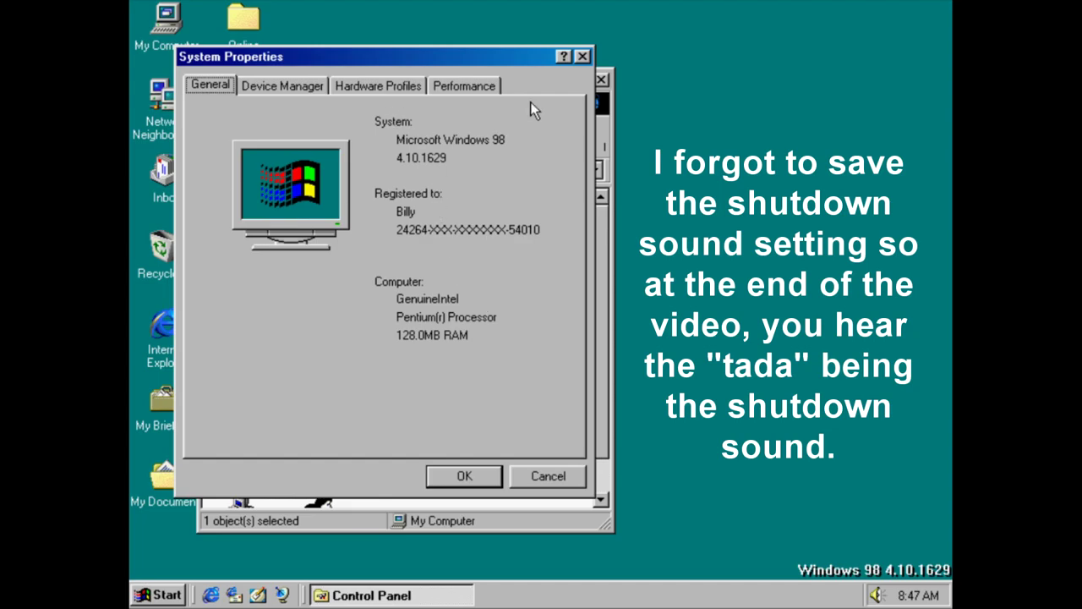
pyautogui.click(583, 57)
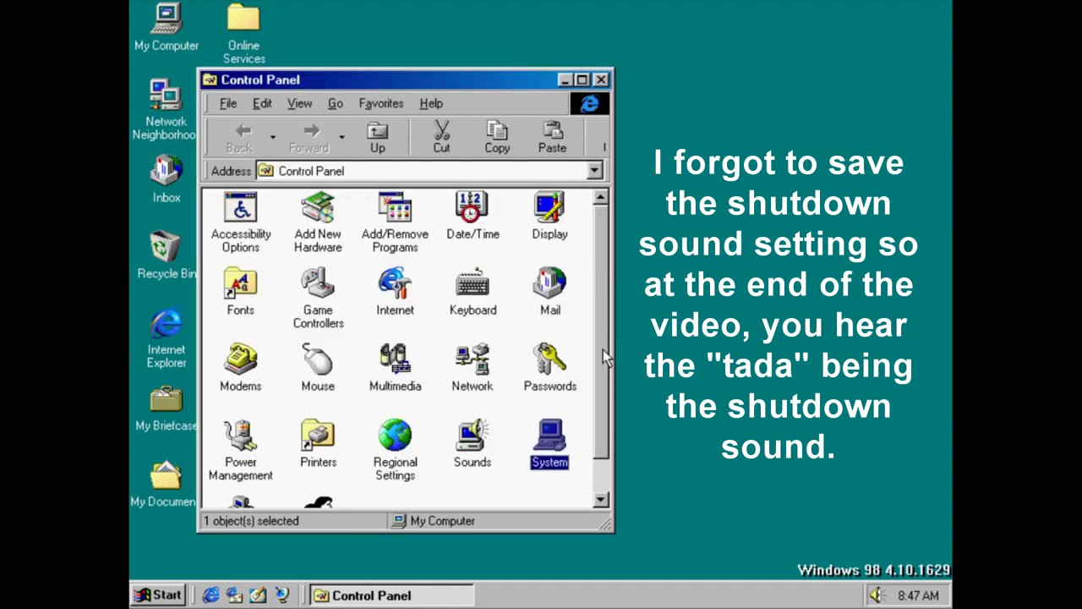
pyautogui.moveTo(603, 349); pyautogui.dragTo(599, 421)
pyautogui.doubleClick(247, 463)
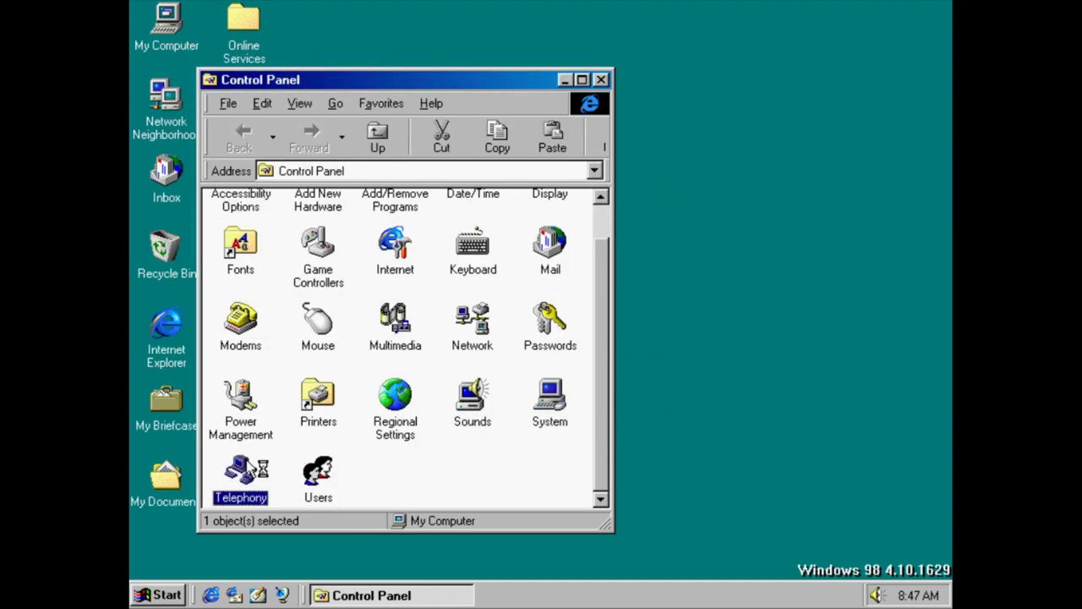
pyautogui.click(592, 213)
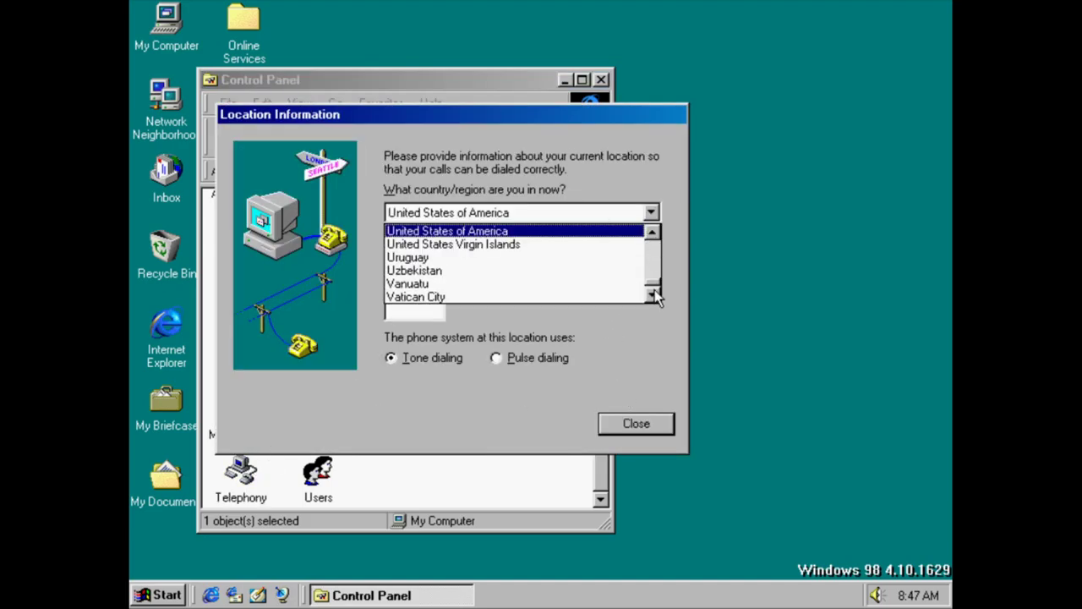
pyautogui.moveTo(655, 286)
pyautogui.mouseDown()
pyautogui.moveTo(657, 225)
pyautogui.moveTo(655, 291)
pyautogui.mouseUp()
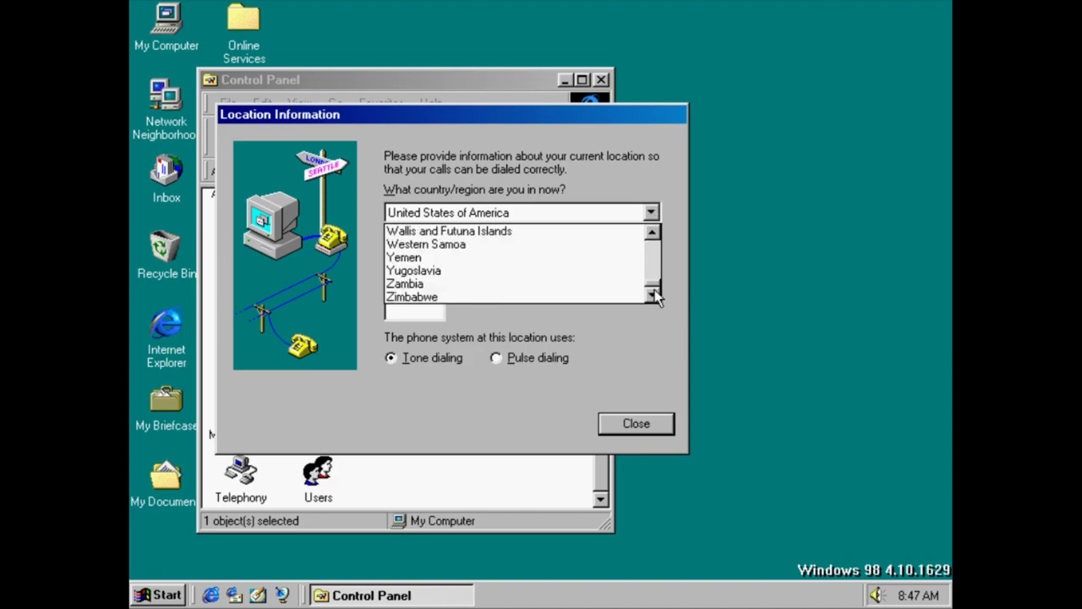
pyautogui.click(642, 433)
pyautogui.click(640, 434)
pyautogui.click(545, 335)
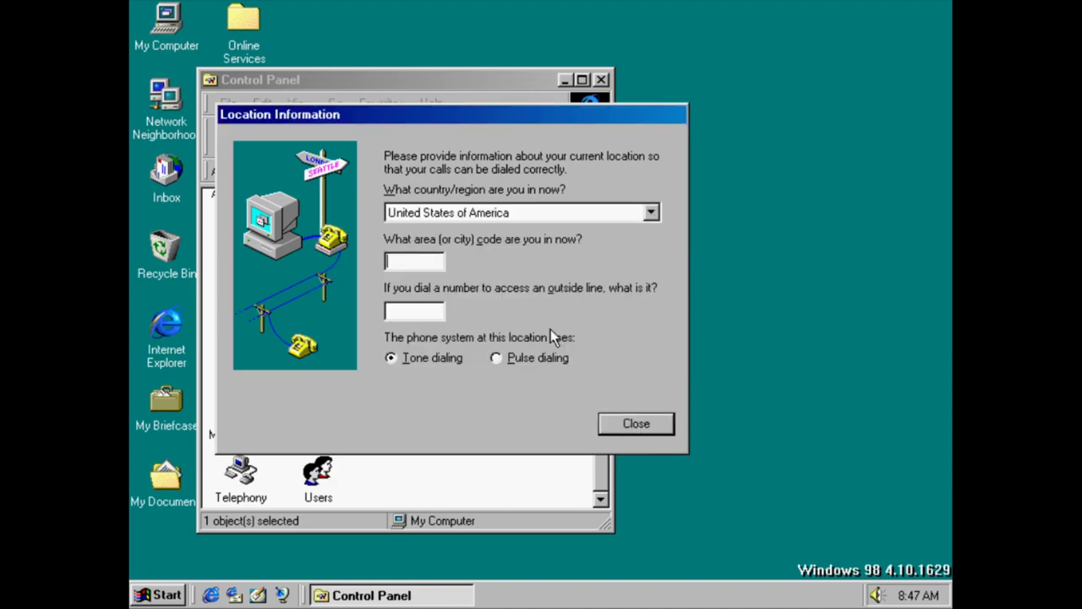
# Enter area code 1111, finish the location, review Telephony Drivers, and cancel Dialing Properties
pyautogui.write('1111')
pyautogui.click(420, 313)
pyautogui.write('1')
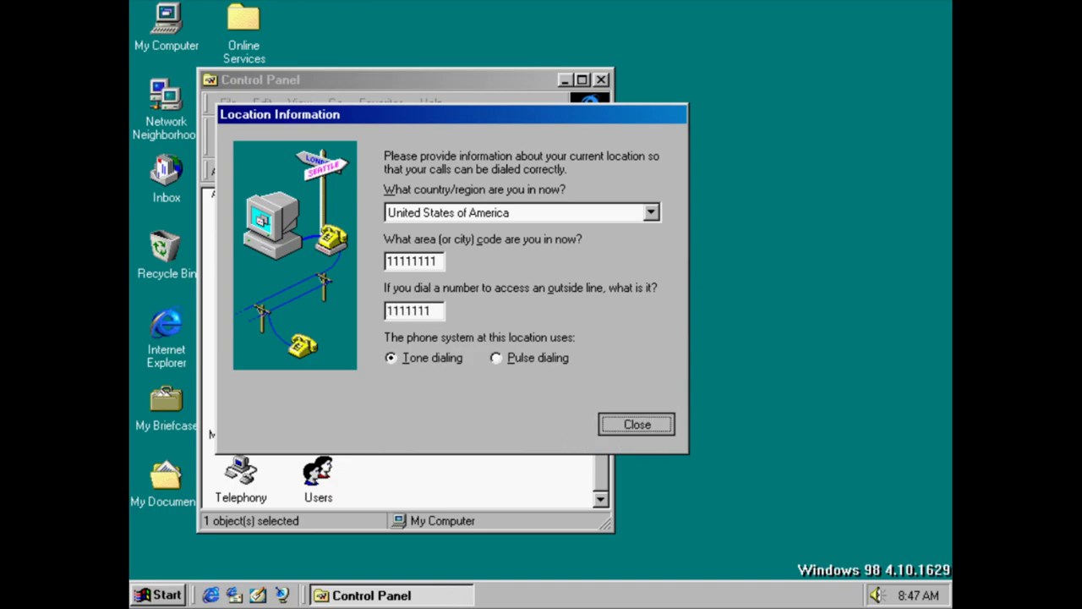
pyautogui.click(664, 429)
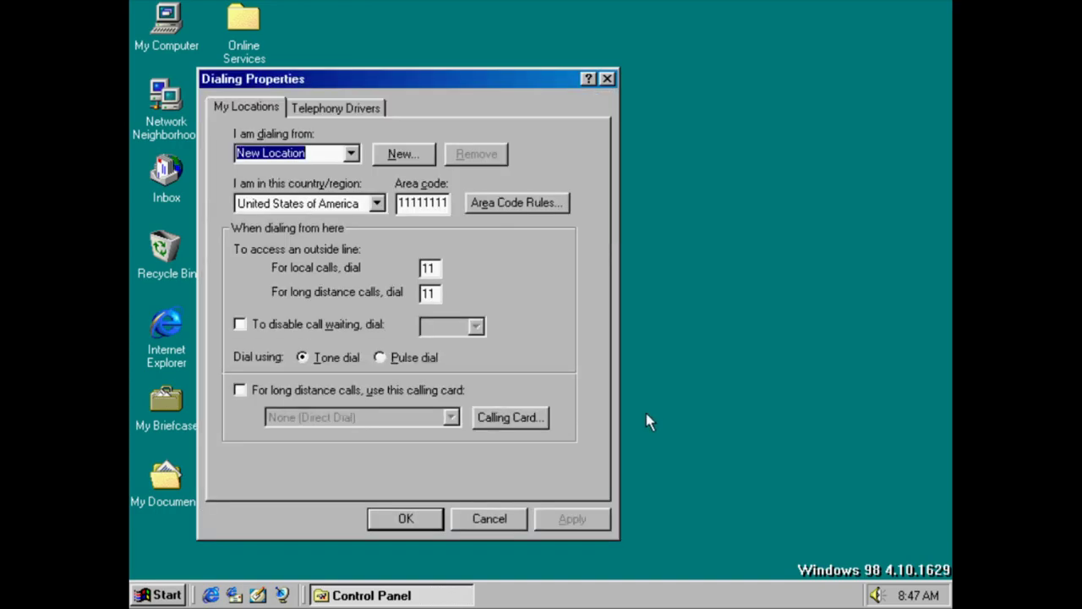
pyautogui.click(350, 108)
pyautogui.click(489, 519)
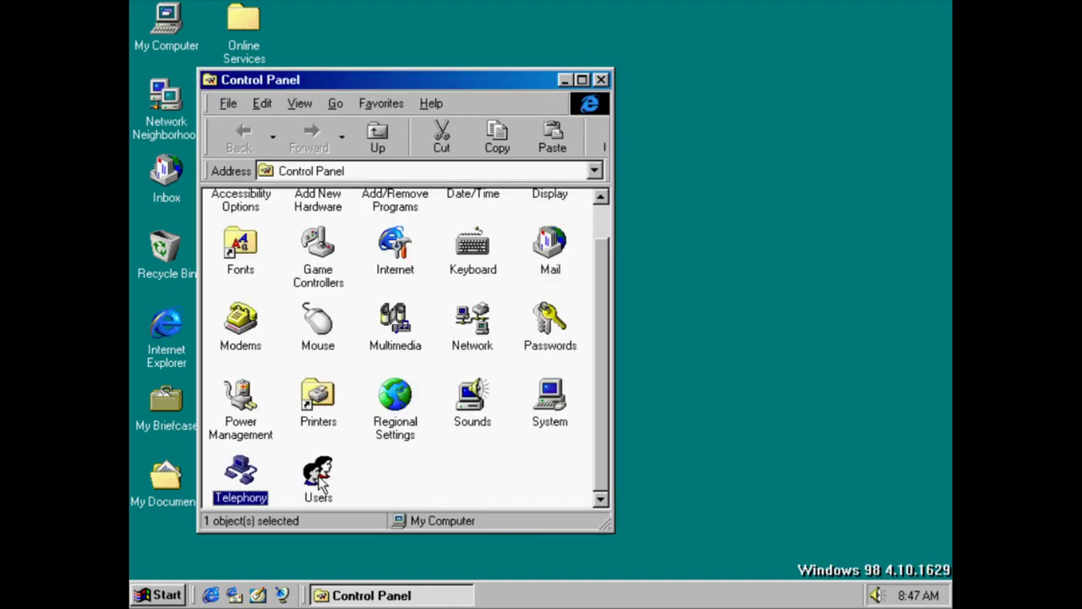
# Open Users, hit the empty user-name warning, cancel the Add User wizard, and close Control Panel
pyautogui.doubleClick(320, 483)
pyautogui.click(594, 443)
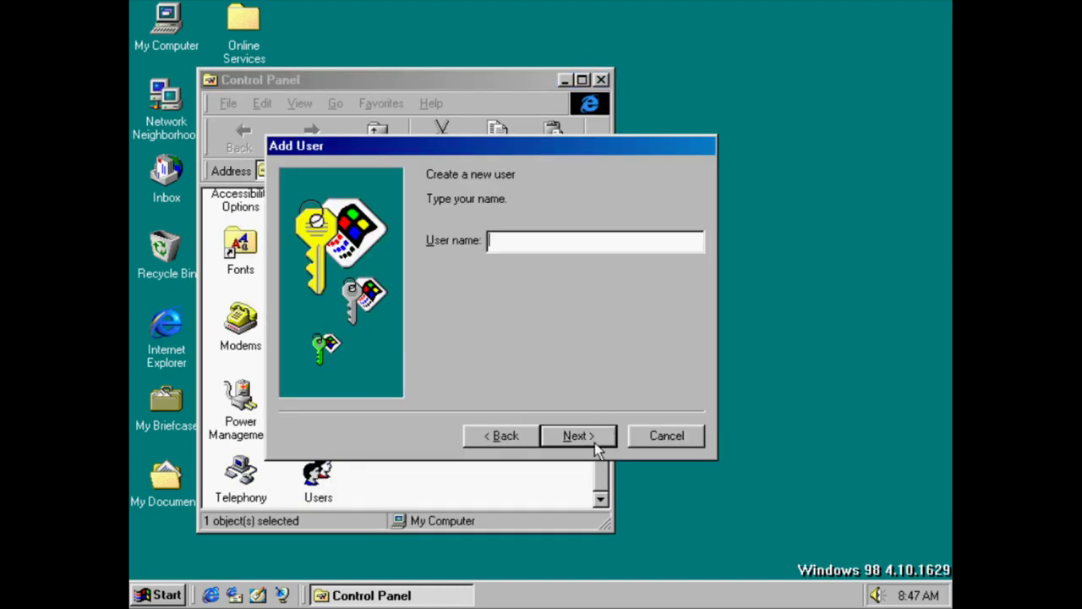
pyautogui.click(595, 442)
pyautogui.click(572, 350)
pyautogui.click(666, 436)
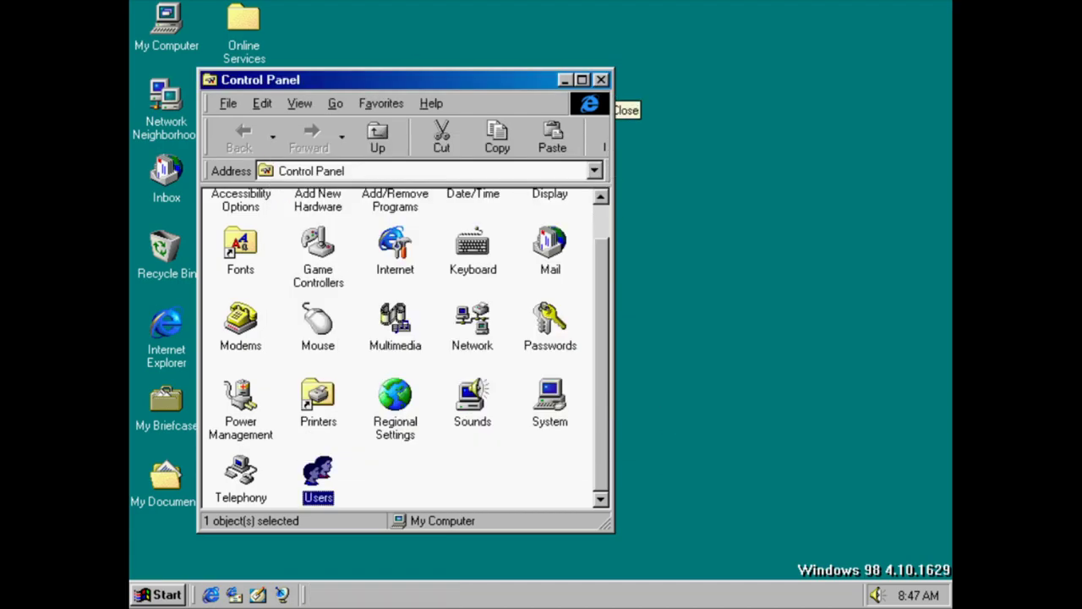
pyautogui.click(600, 80)
# Launch Outlook Express, accept the default message folder, and view the About version information
pyautogui.doubleClick(249, 85)
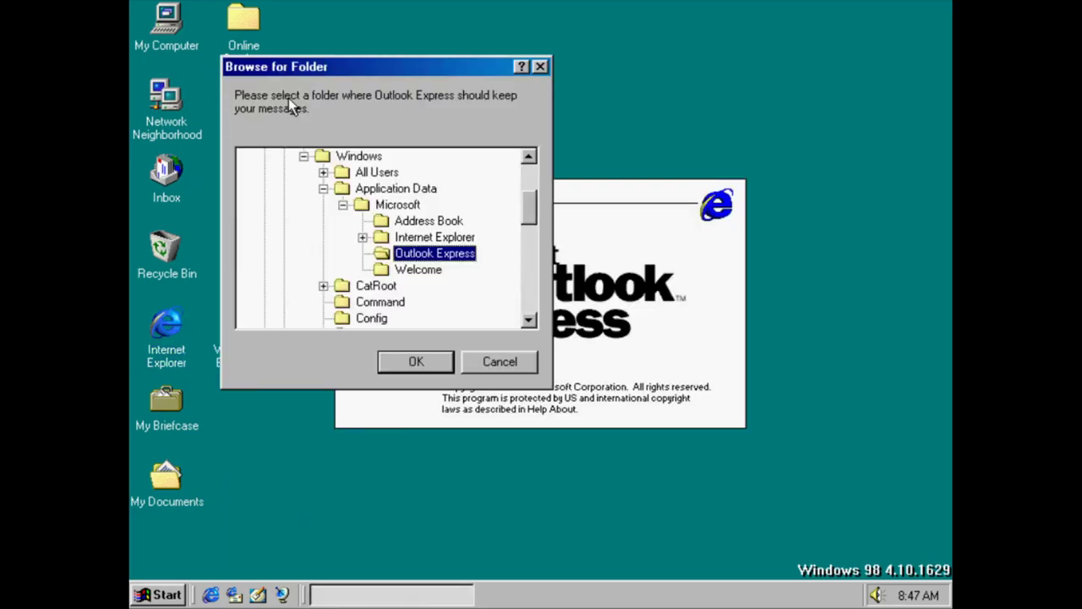
pyautogui.click(413, 361)
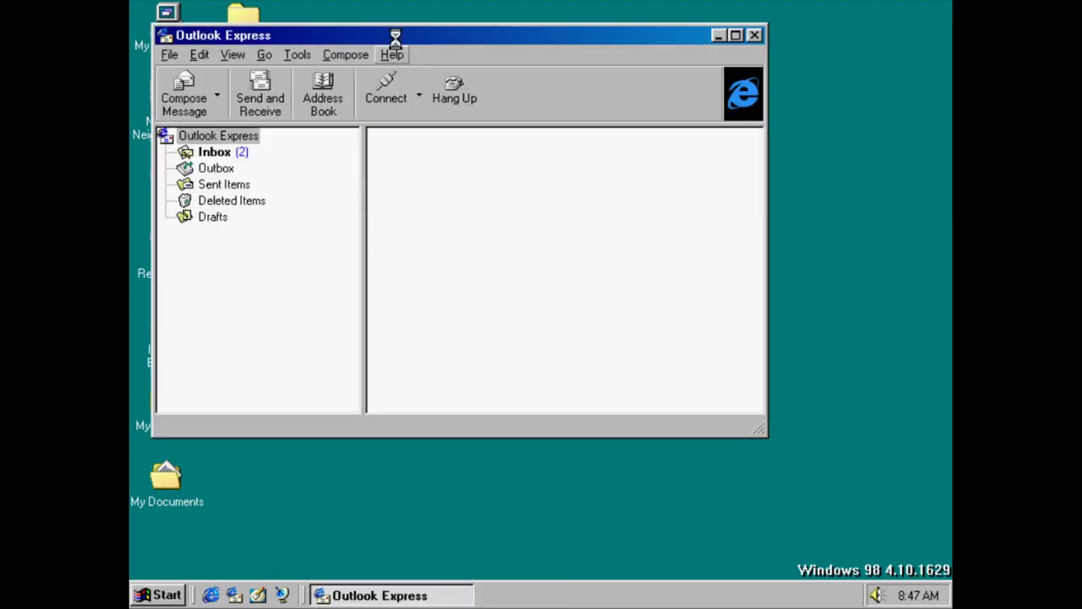
pyautogui.click(393, 54)
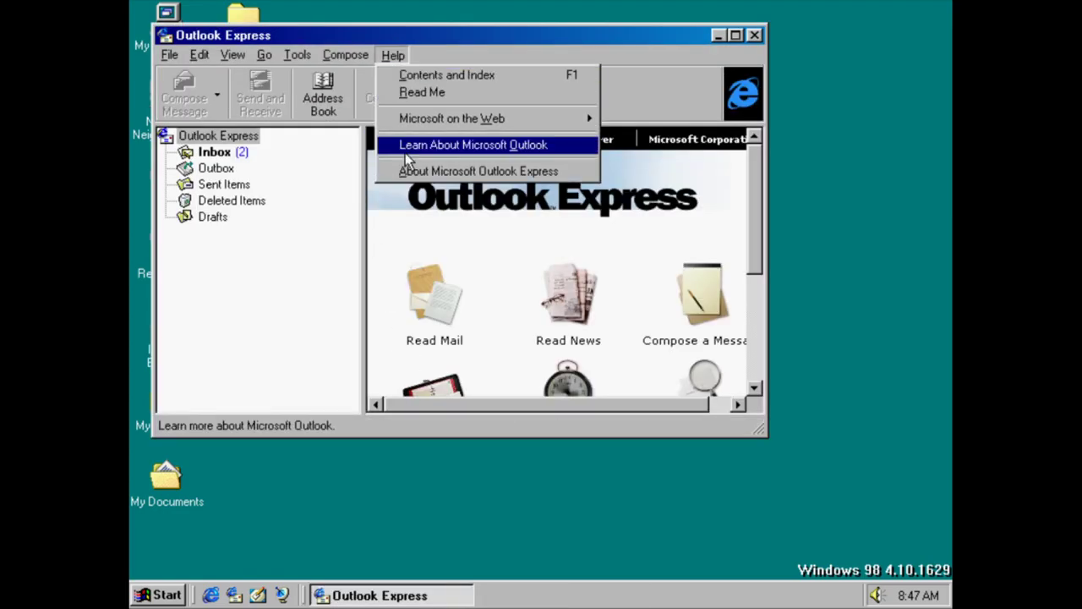
pyautogui.click(403, 173)
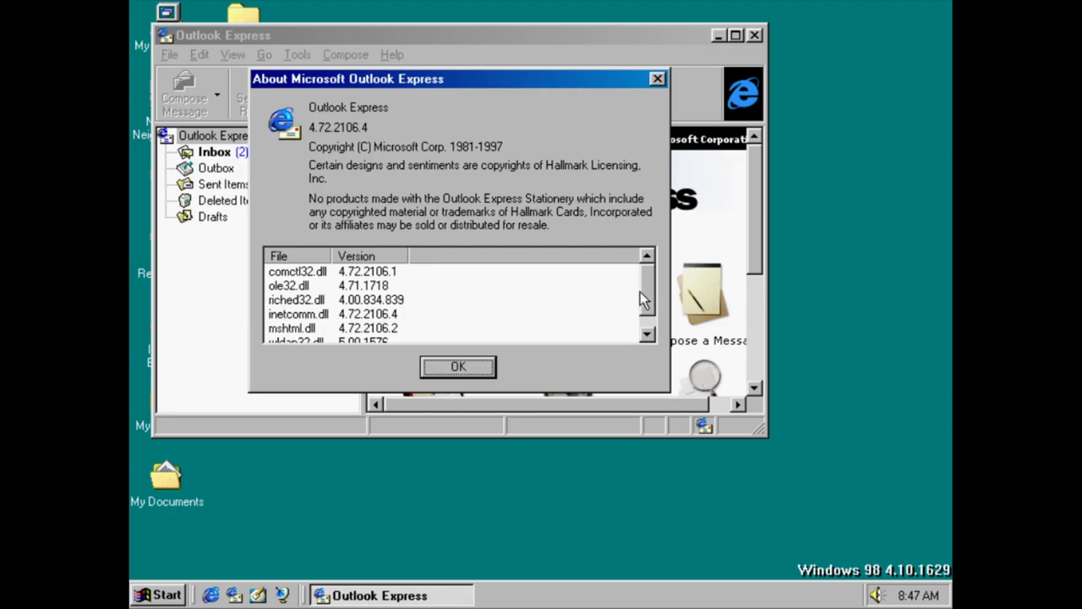
pyautogui.click(647, 334)
pyautogui.click(458, 366)
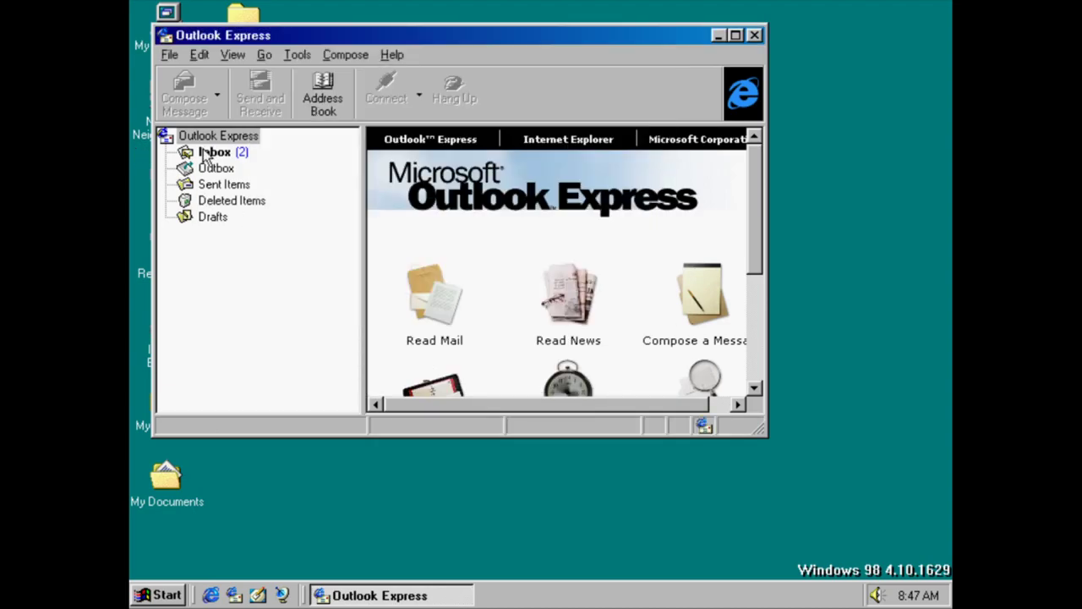
# Open the Inbox, cancel the Internet connection wizard, and read the Security Features message
pyautogui.click(205, 153)
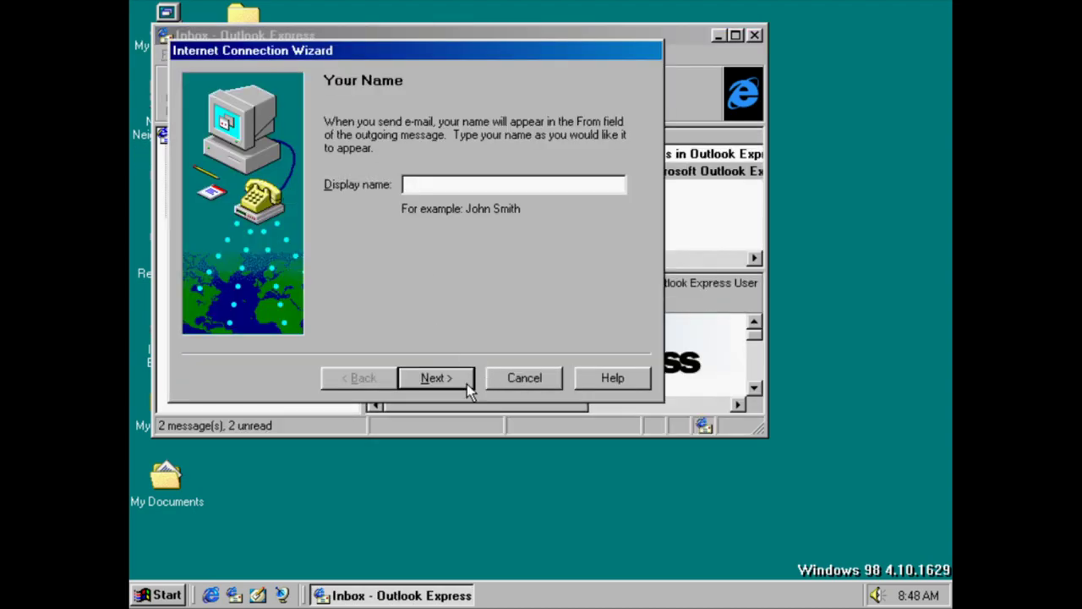
pyautogui.click(515, 381)
pyautogui.click(504, 348)
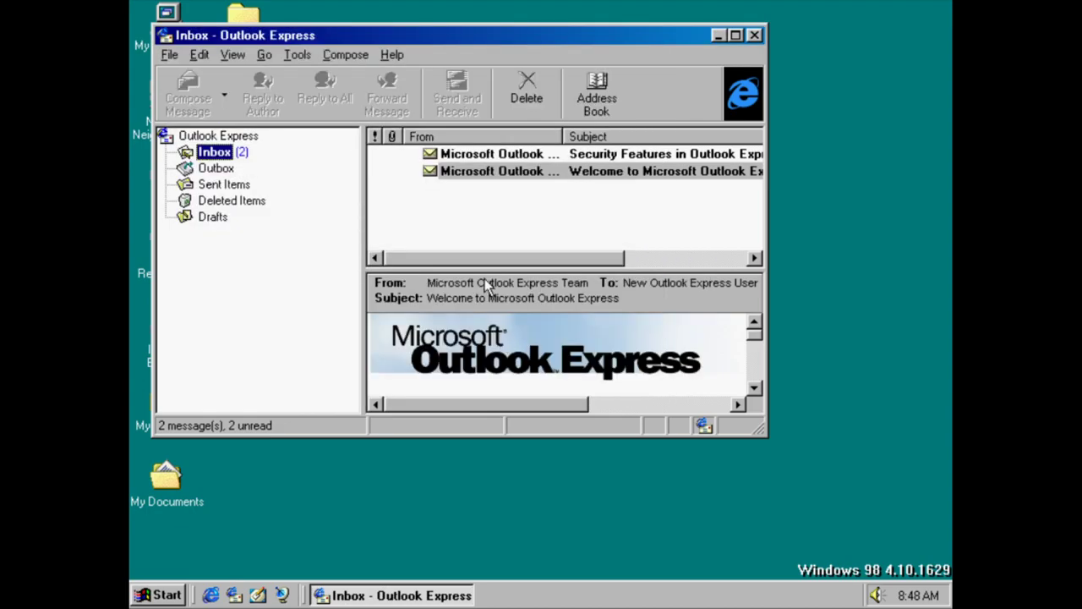
pyautogui.click(508, 171)
pyautogui.click(519, 154)
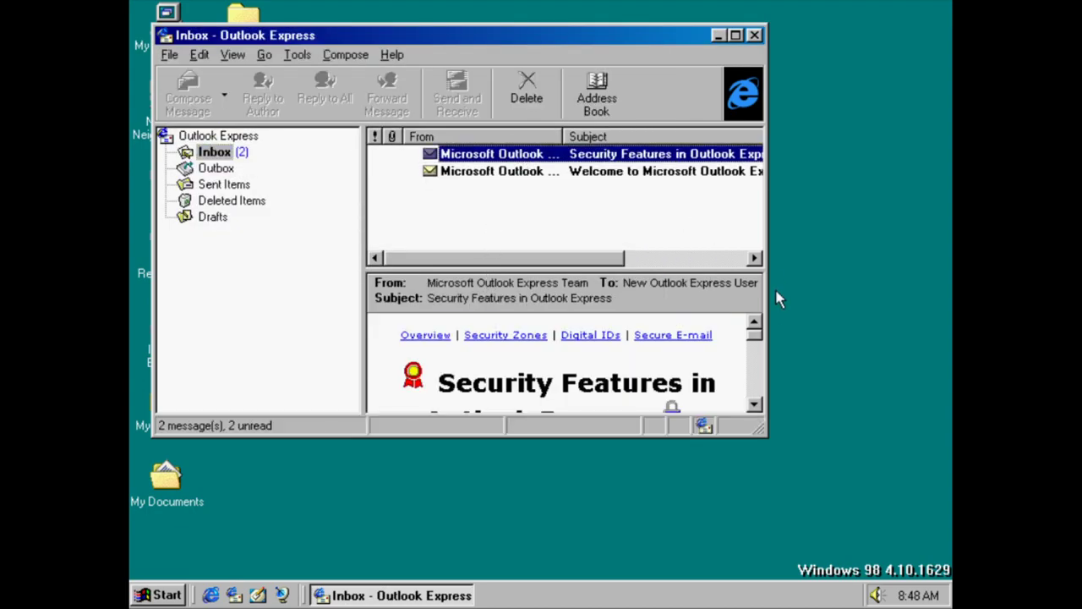
# Read the Welcome message and close Outlook Express
pyautogui.scroll(-10, 752, 347)
pyautogui.scroll(-5, 558, 360)
pyautogui.click(632, 178)
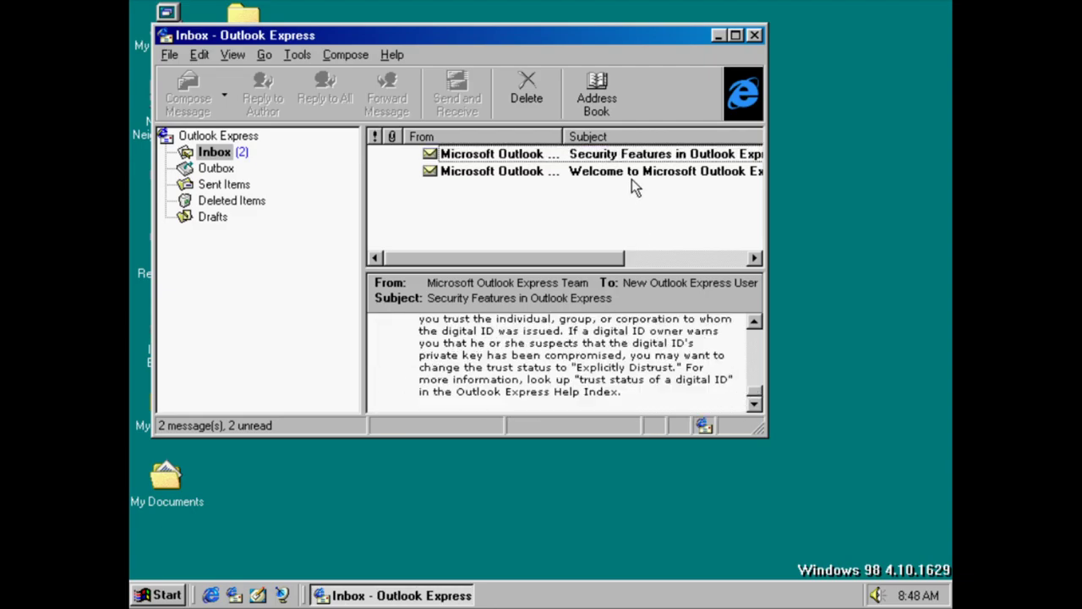
pyautogui.moveTo(604, 258); pyautogui.dragTo(743, 259)
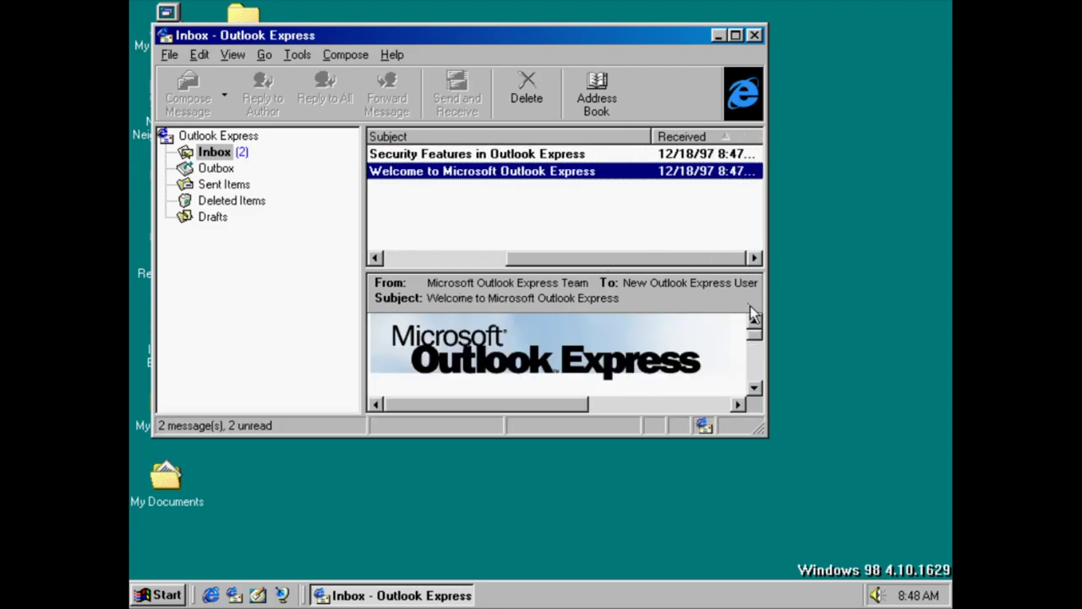
pyautogui.moveTo(758, 337); pyautogui.dragTo(758, 382)
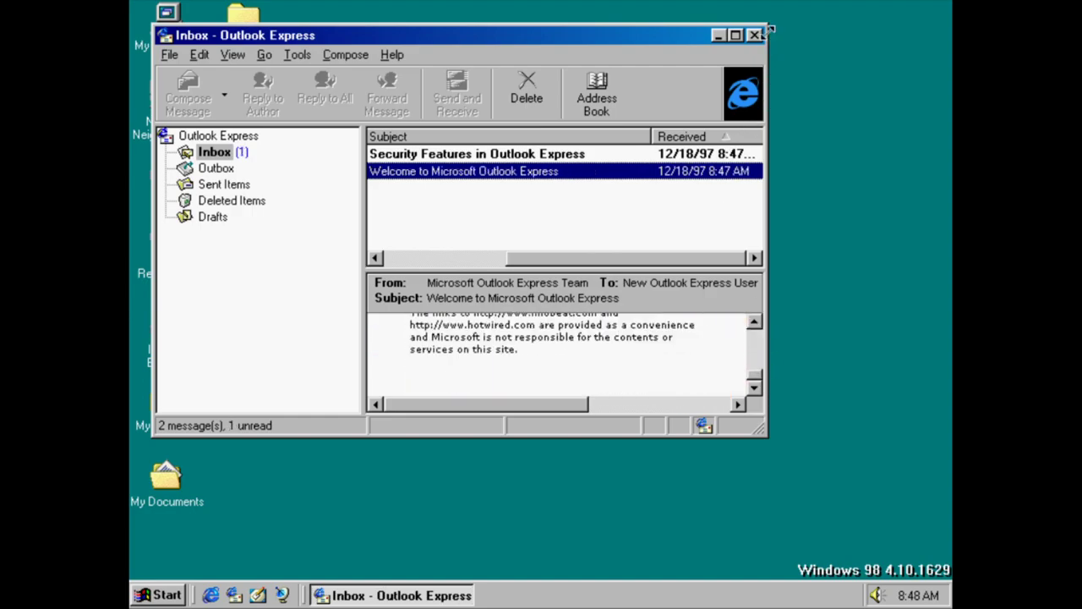
pyautogui.click(754, 35)
# Open My Briefcase, finish its introduction, and close the window
pyautogui.doubleClick(169, 422)
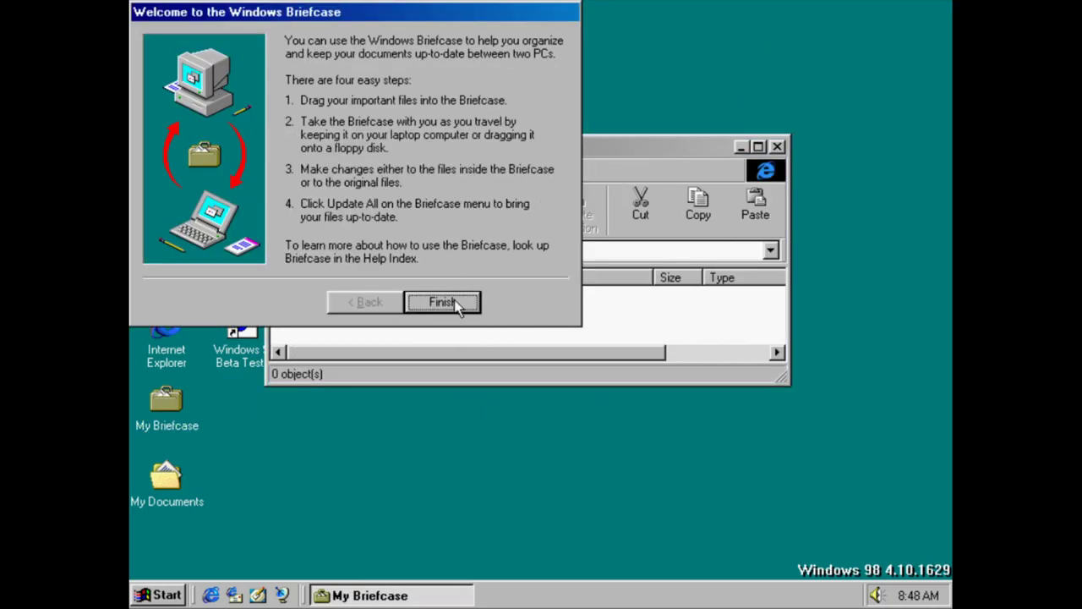
pyautogui.click(466, 306)
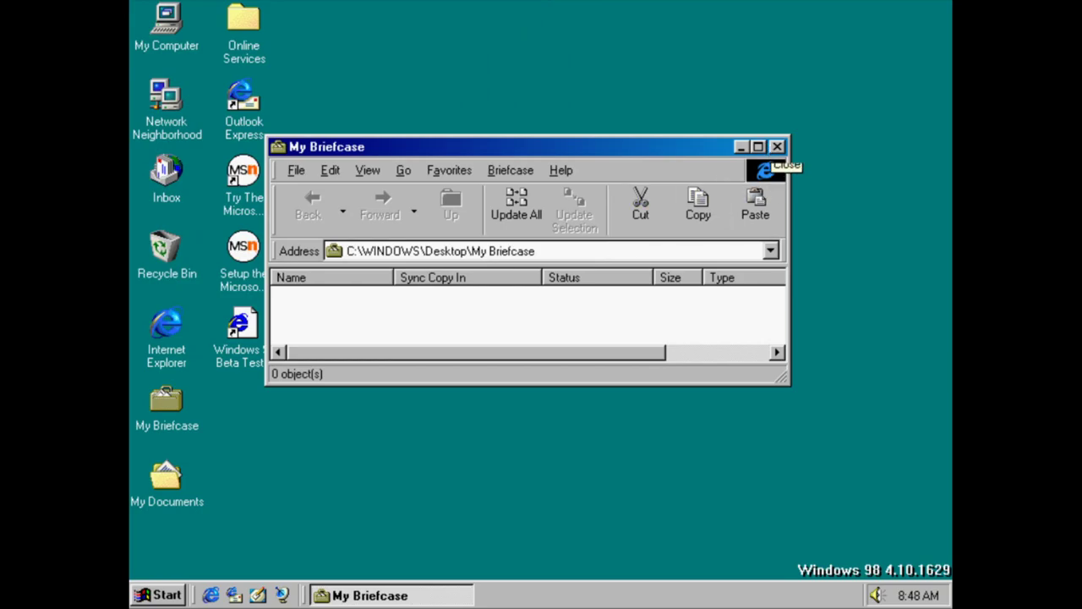
pyautogui.click(778, 147)
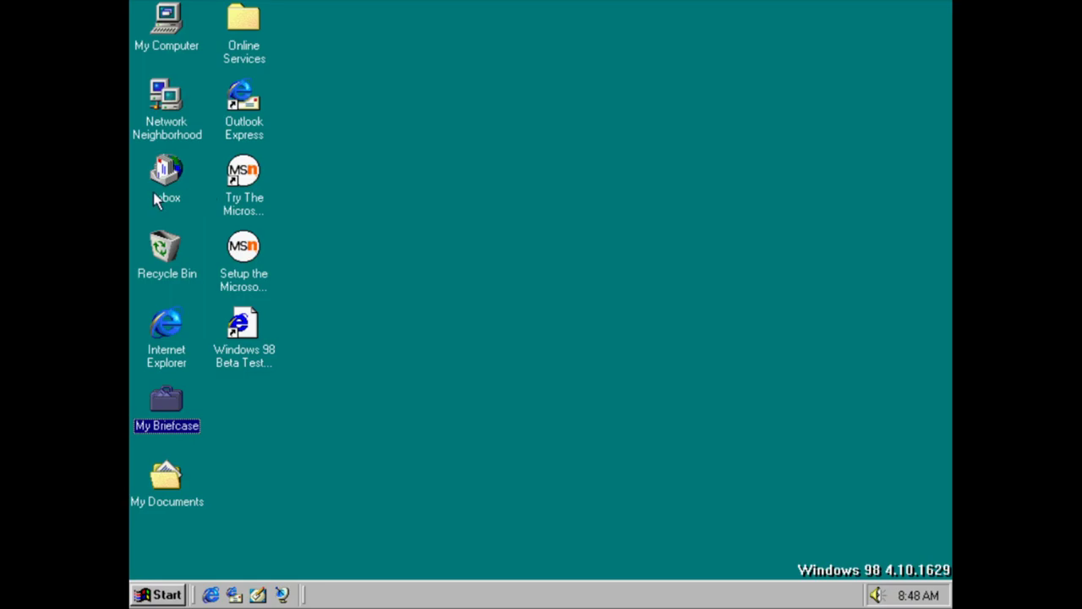
# Launch Try The Microsoft Network, cancel setup, and acknowledge that MSN was not installed
pyautogui.doubleClick(256, 199)
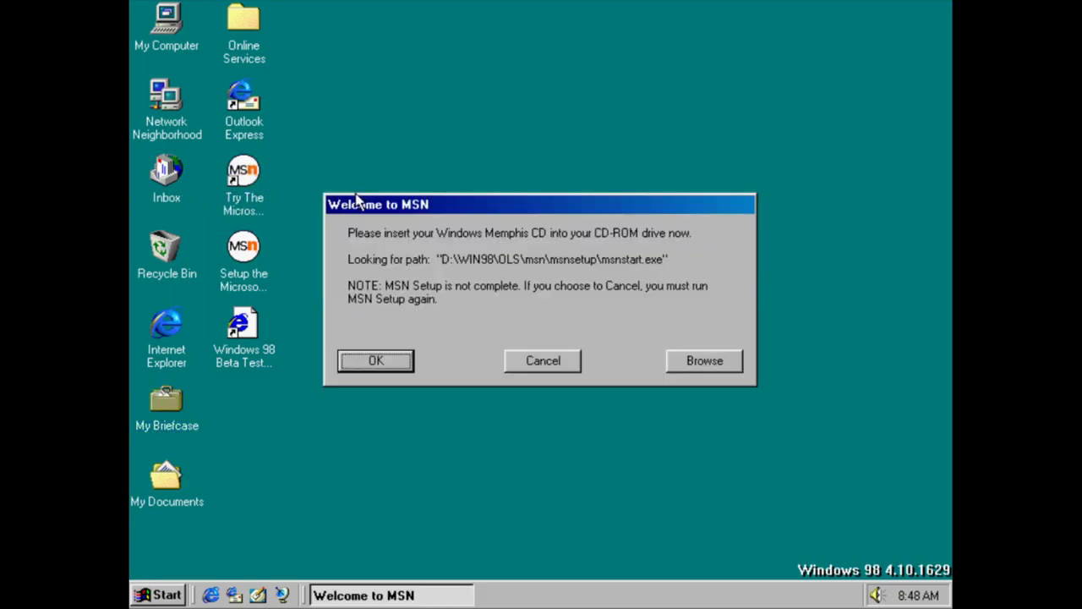
pyautogui.click(543, 360)
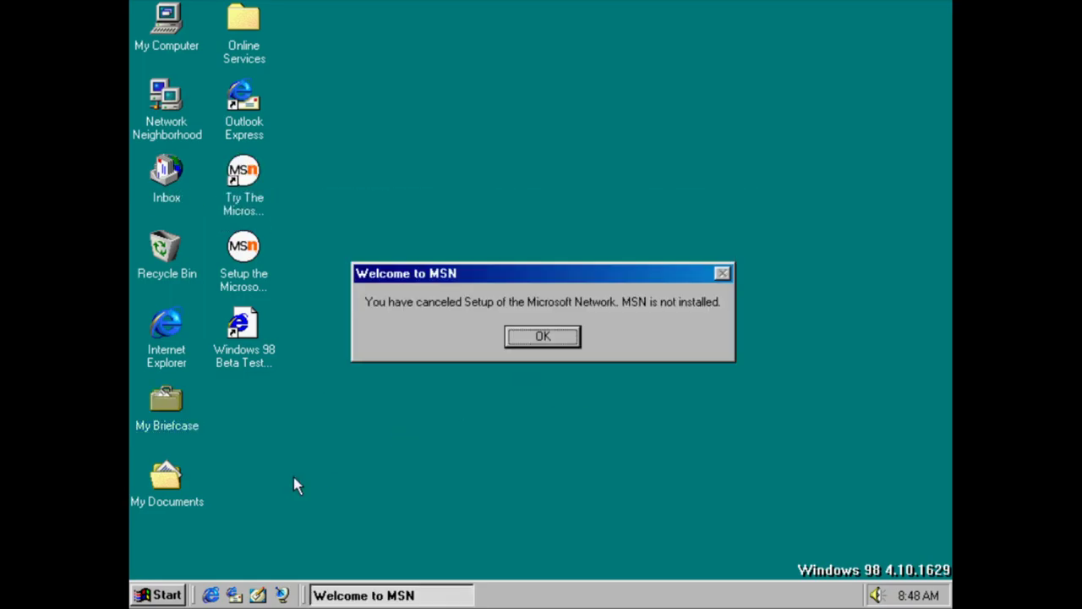
pyautogui.click(543, 336)
# Open Dial-Up Networking from Accessories > Communications, then close its folder
pyautogui.click(157, 594)
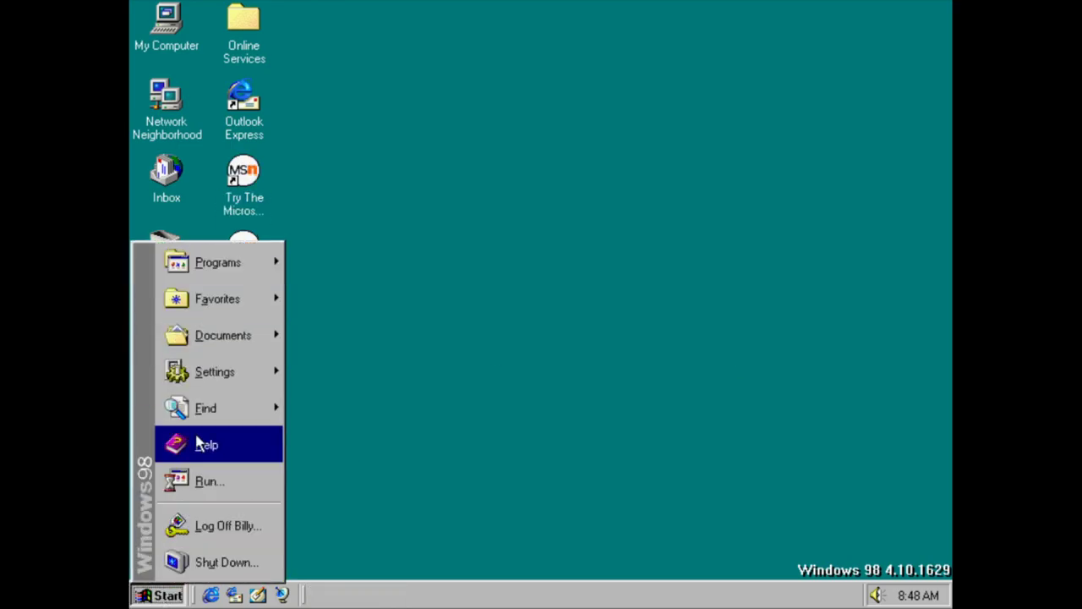
pyautogui.moveTo(237, 266)
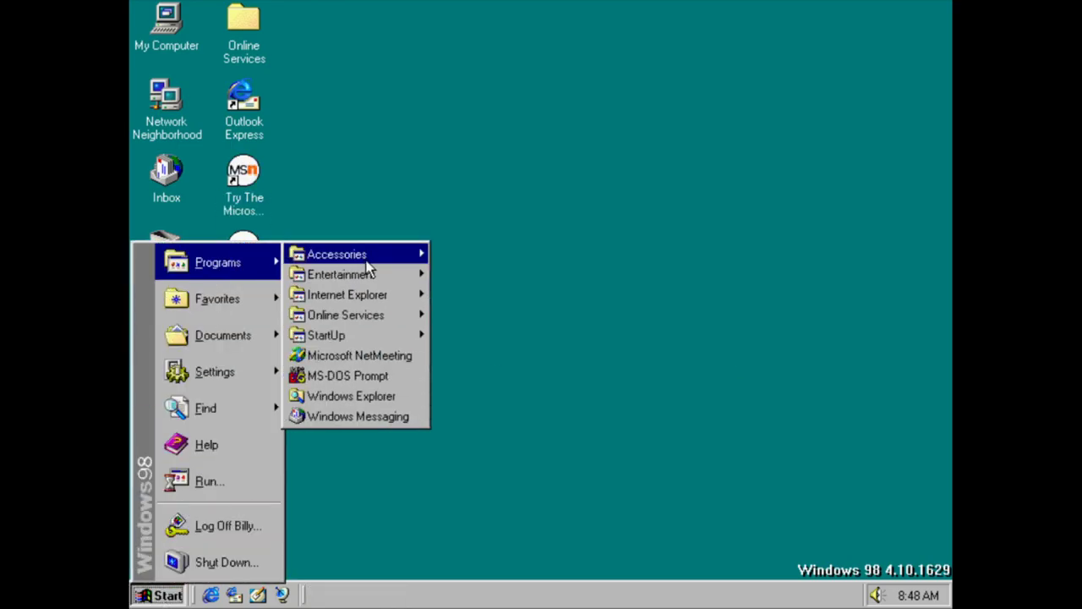
pyautogui.moveTo(367, 262)
pyautogui.moveTo(534, 252)
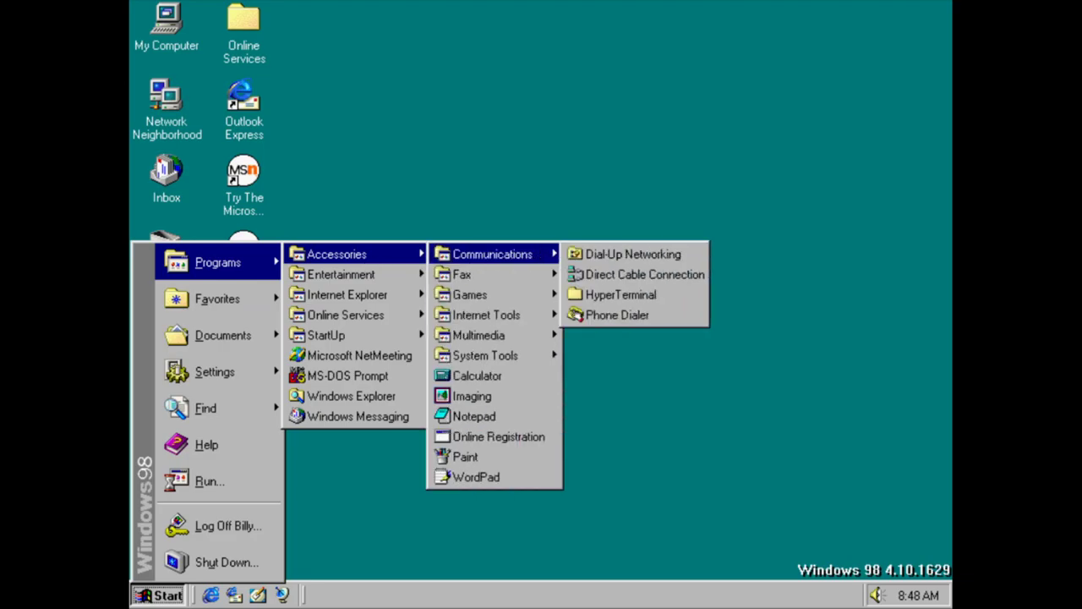
pyautogui.click(607, 254)
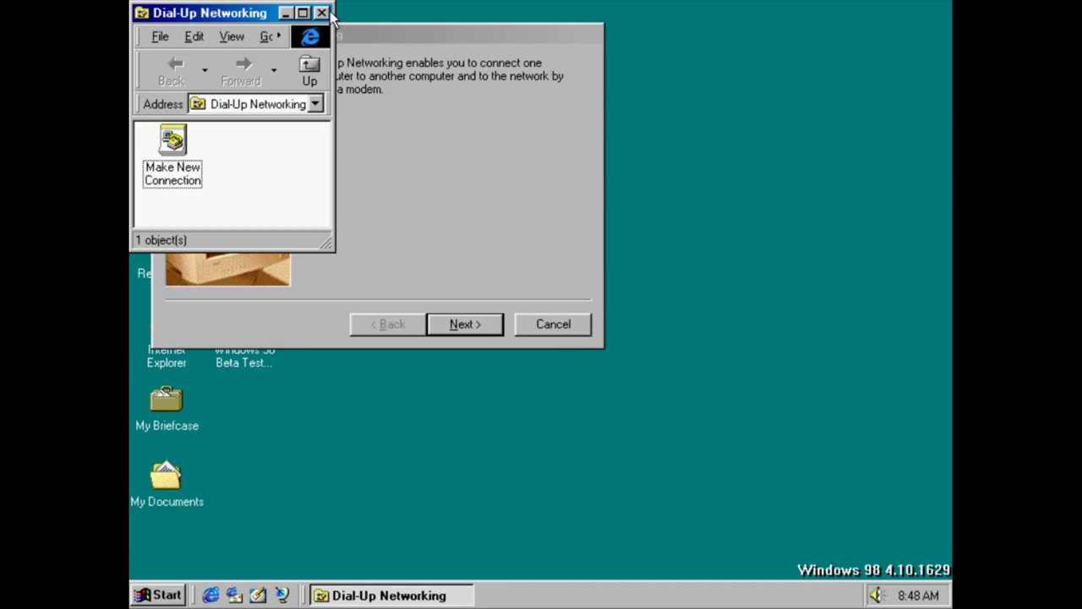
pyautogui.click(321, 12)
# Start a new dial-up connection, then cancel both the modem installation and the connection wizard
pyautogui.click(504, 326)
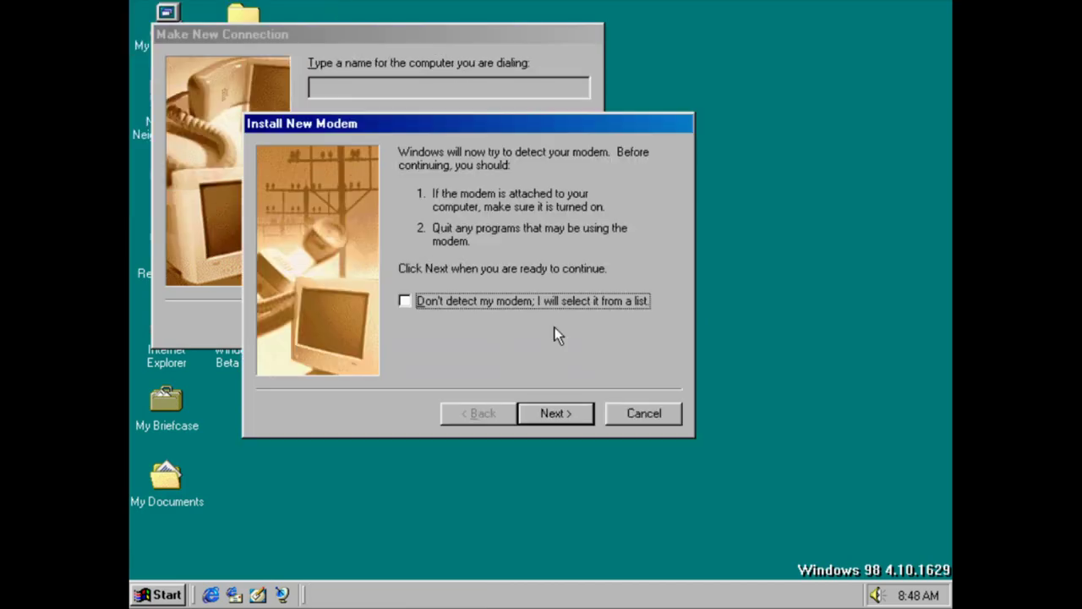
pyautogui.click(644, 414)
pyautogui.click(560, 322)
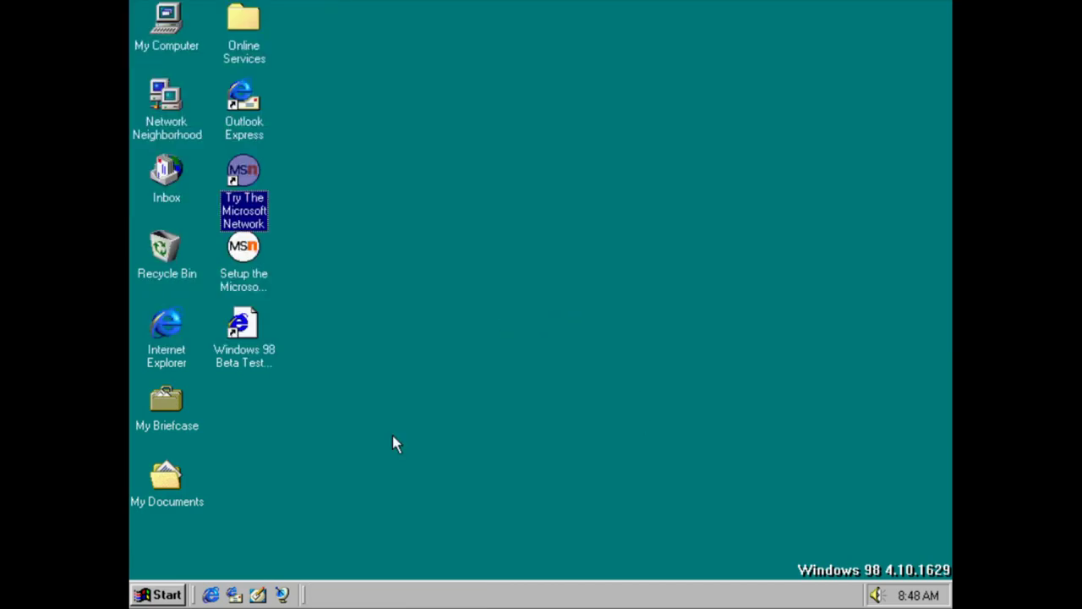
pyautogui.click(152, 592)
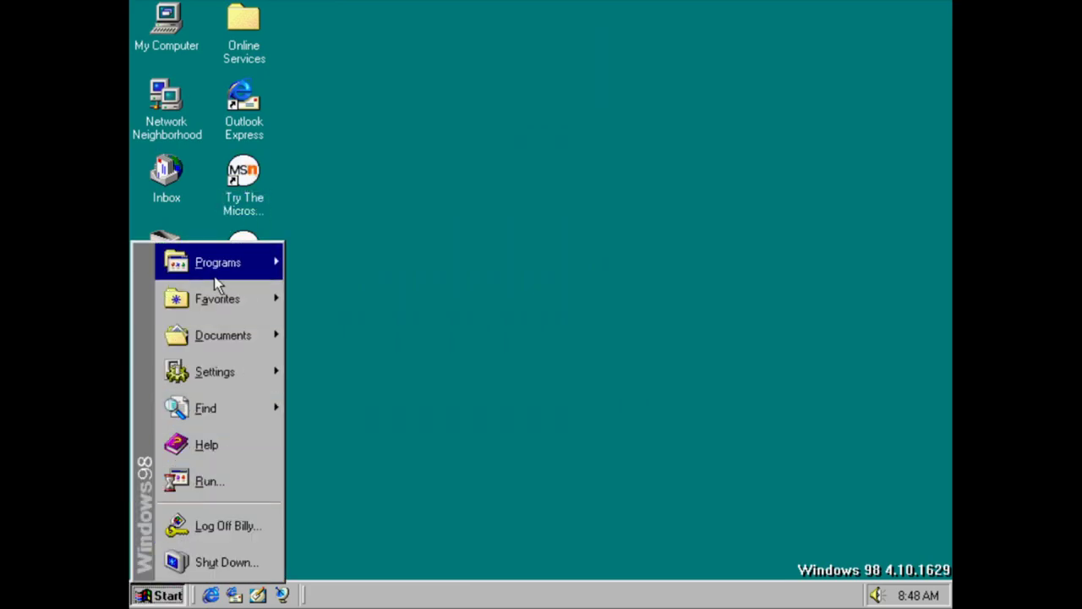
# Launch Direct Cable Connection as guest, dismiss the port error, and cancel the wizard
pyautogui.moveTo(221, 279)
pyautogui.moveTo(359, 261)
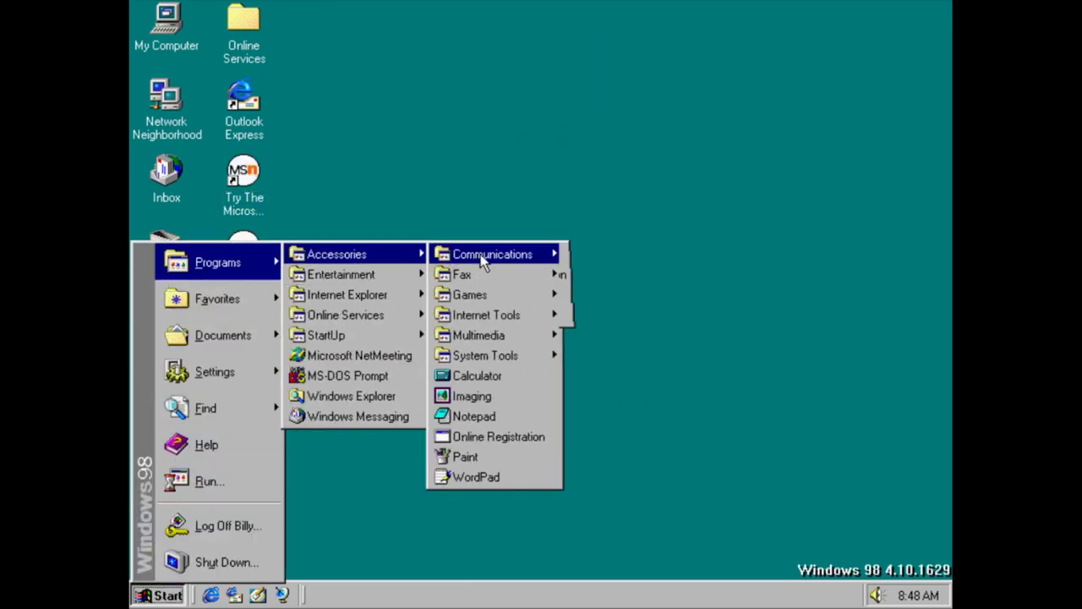
pyautogui.moveTo(486, 255)
pyautogui.click(643, 274)
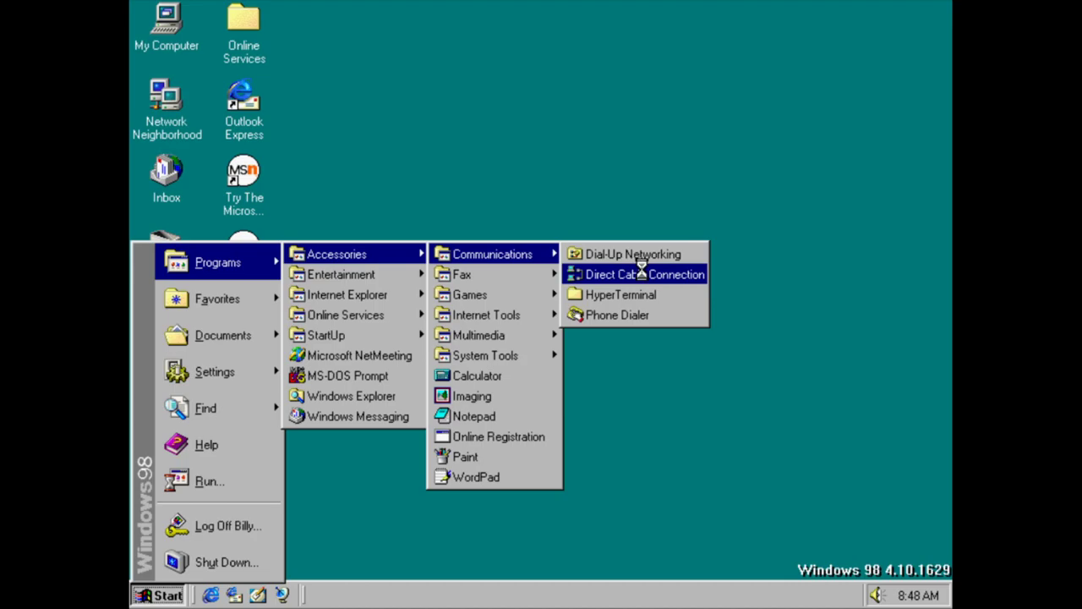
pyautogui.click(647, 443)
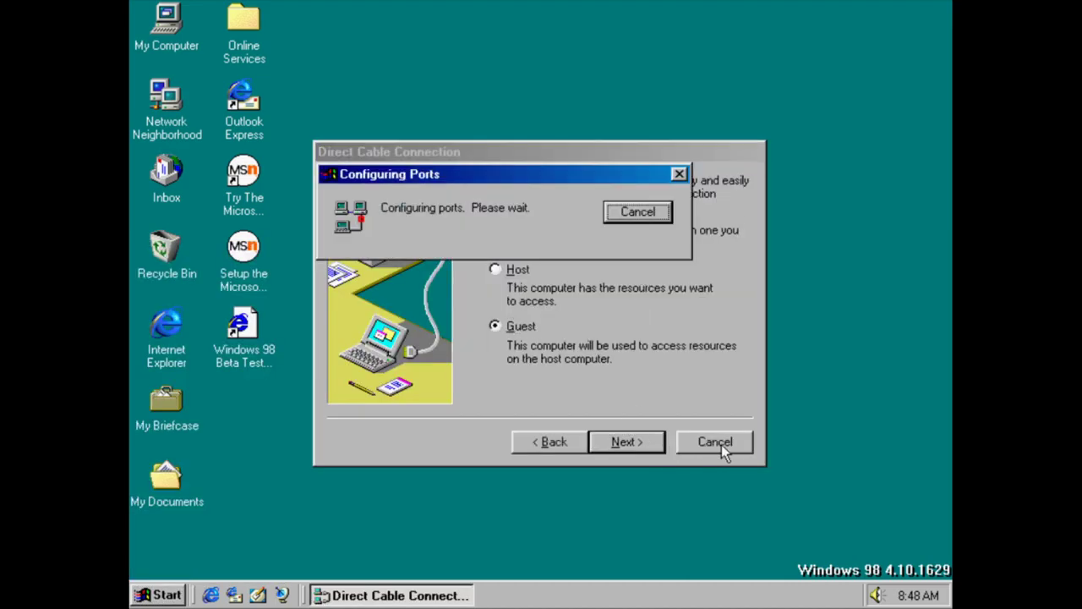
pyautogui.click(664, 218)
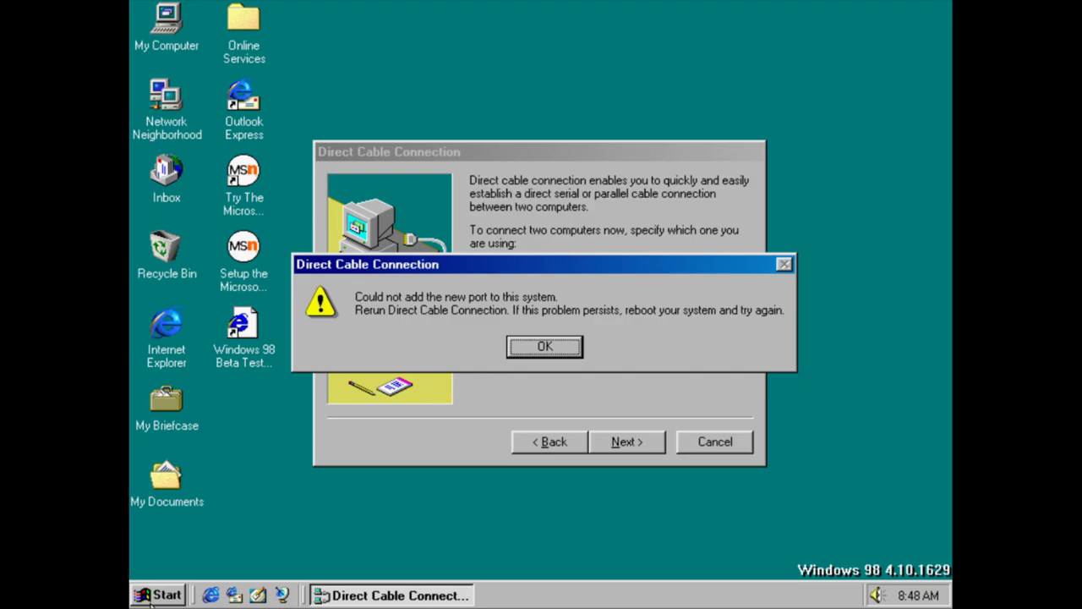
pyautogui.press('Return')
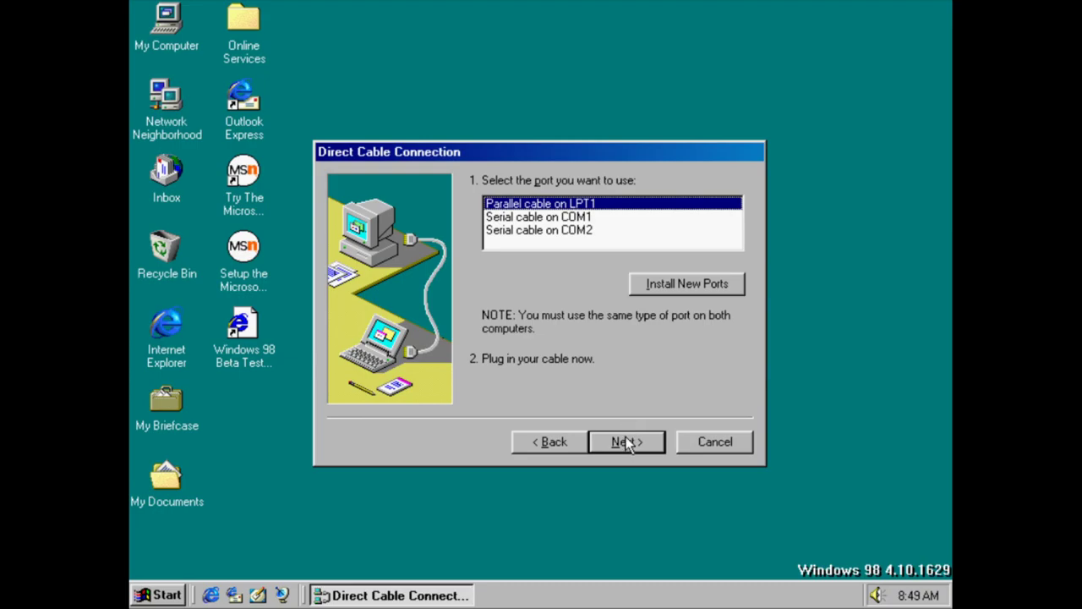
pyautogui.click(713, 441)
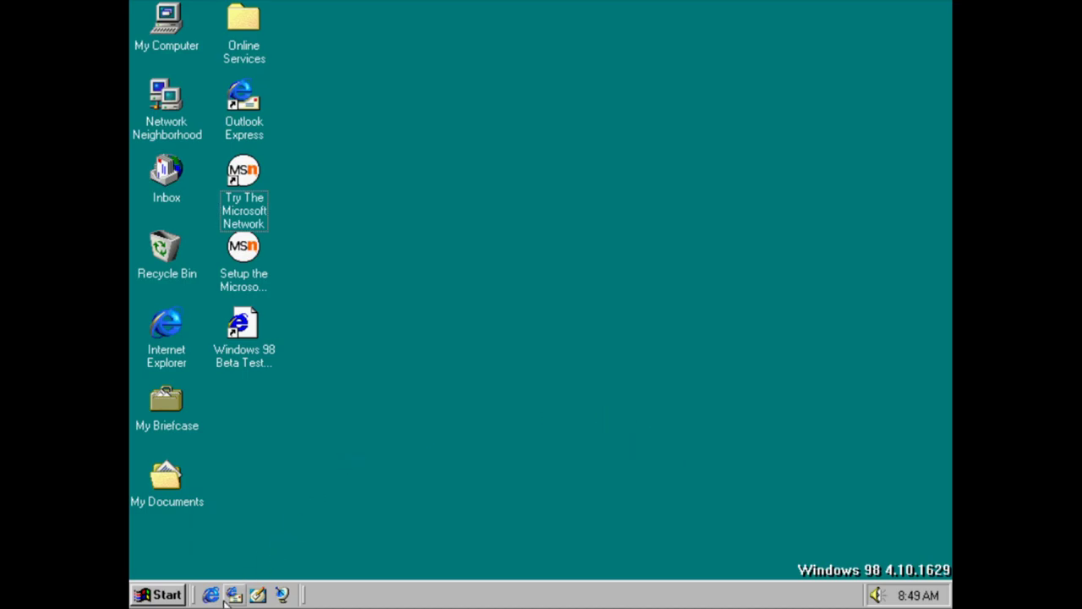
# Open the HyperTerminal folder from Accessories > Communications
pyautogui.click(160, 595)
pyautogui.moveTo(234, 271)
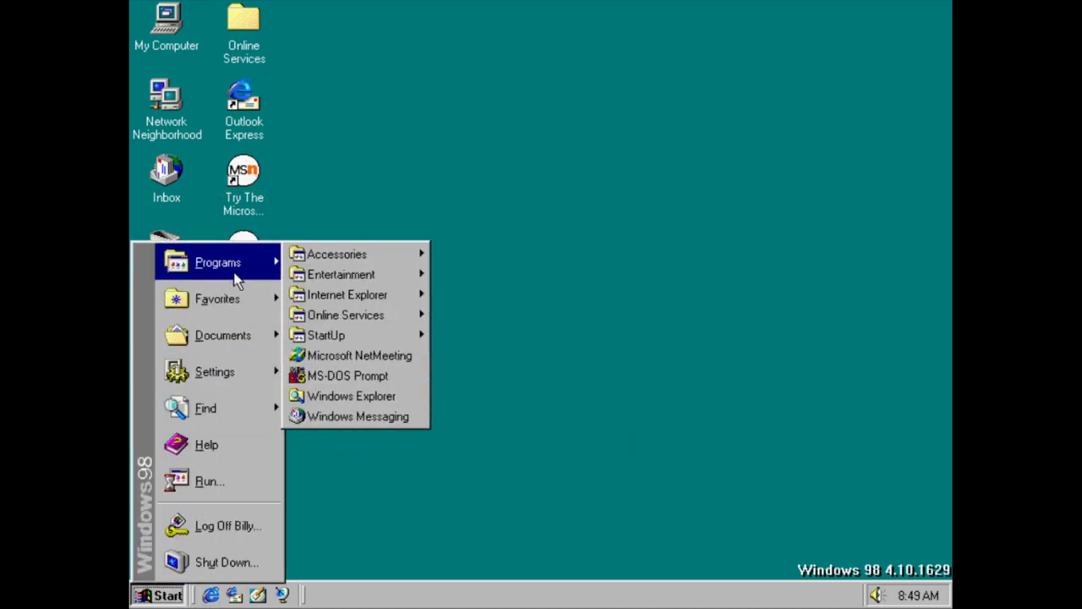
pyautogui.moveTo(331, 264)
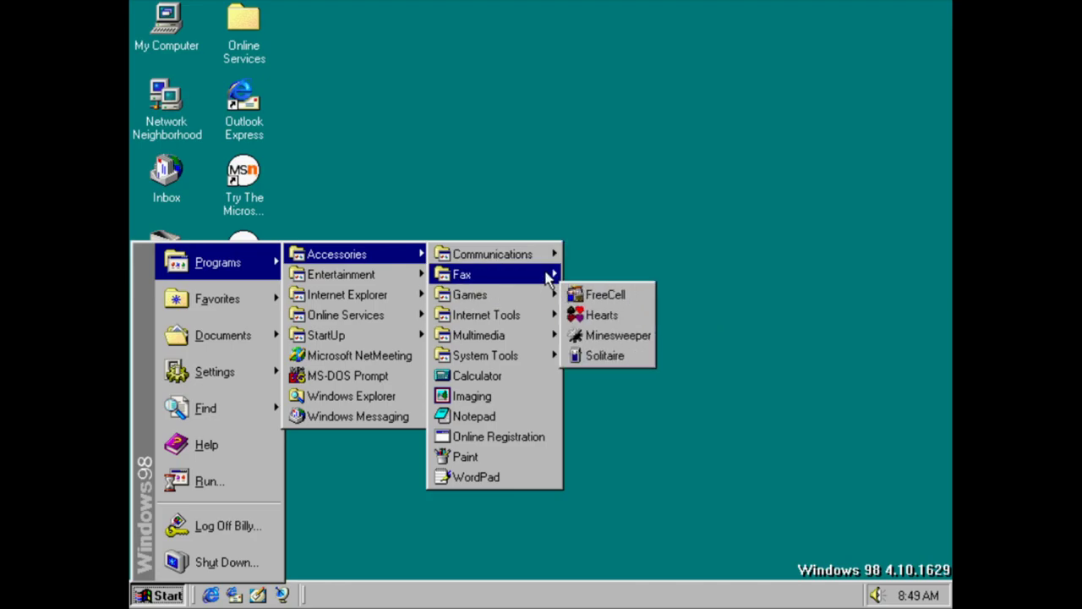
pyautogui.moveTo(550, 253)
pyautogui.click(661, 298)
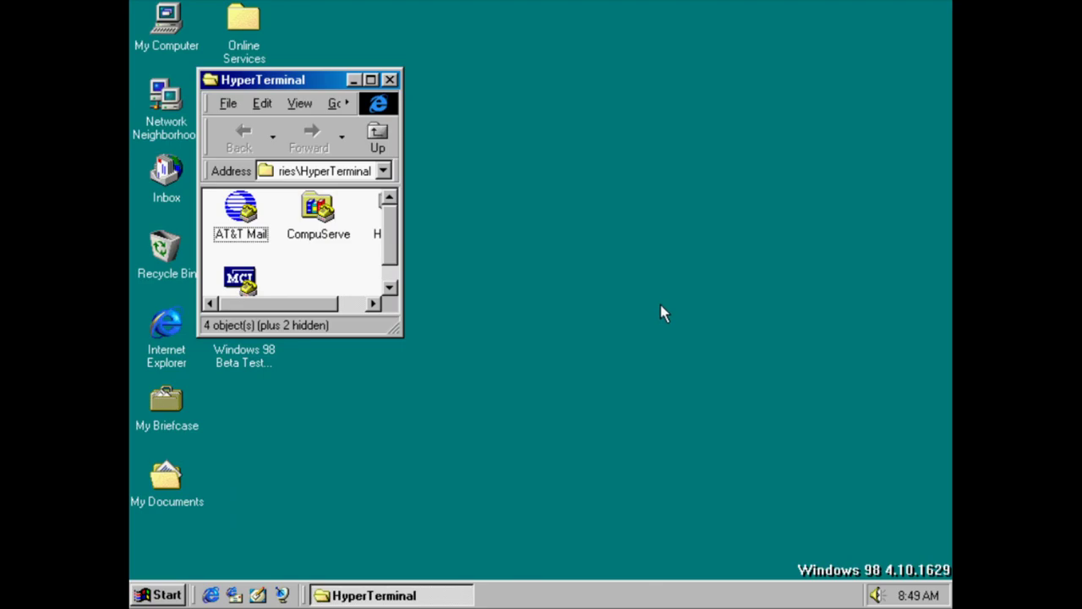
pyautogui.moveTo(310, 309); pyautogui.dragTo(279, 309)
# Open the AT&T Mail connection, cancel dialing, view About HyperTerminal, and close it
pyautogui.doubleClick(254, 209)
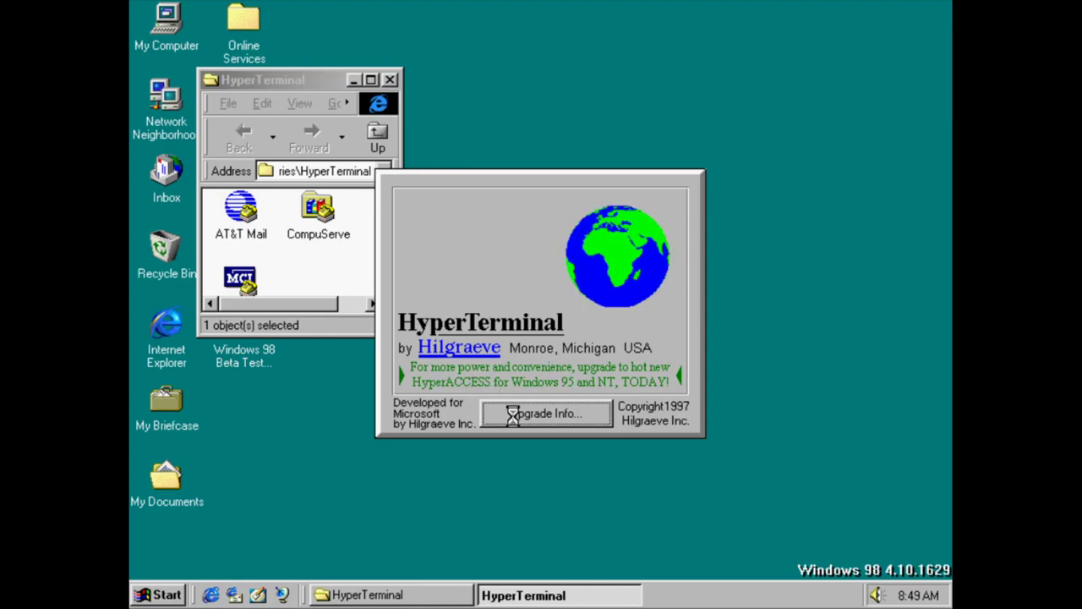
pyautogui.click(513, 415)
pyautogui.click(515, 427)
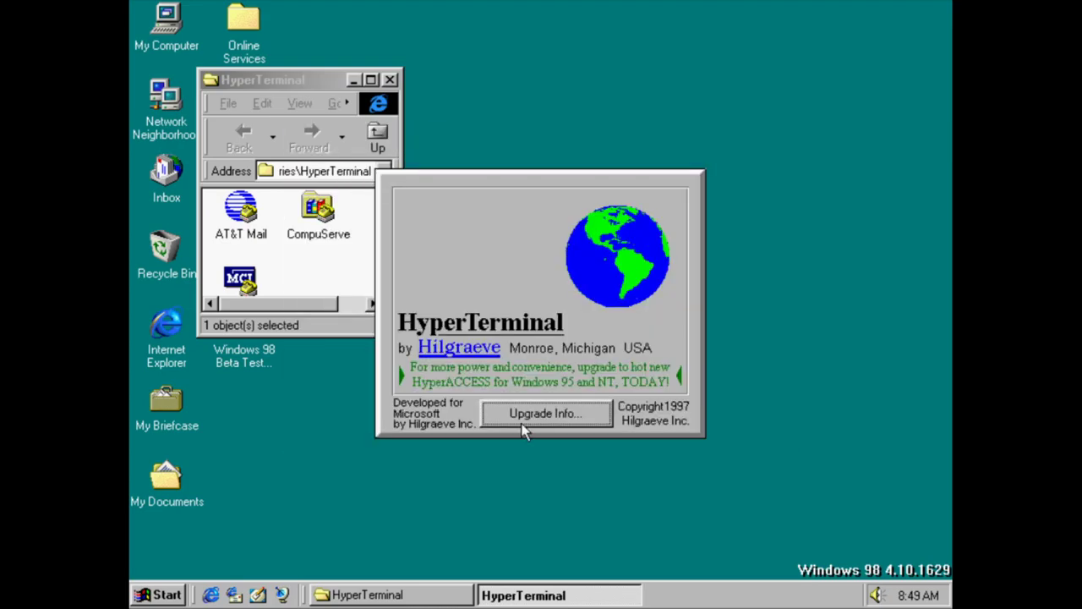
pyautogui.click(703, 391)
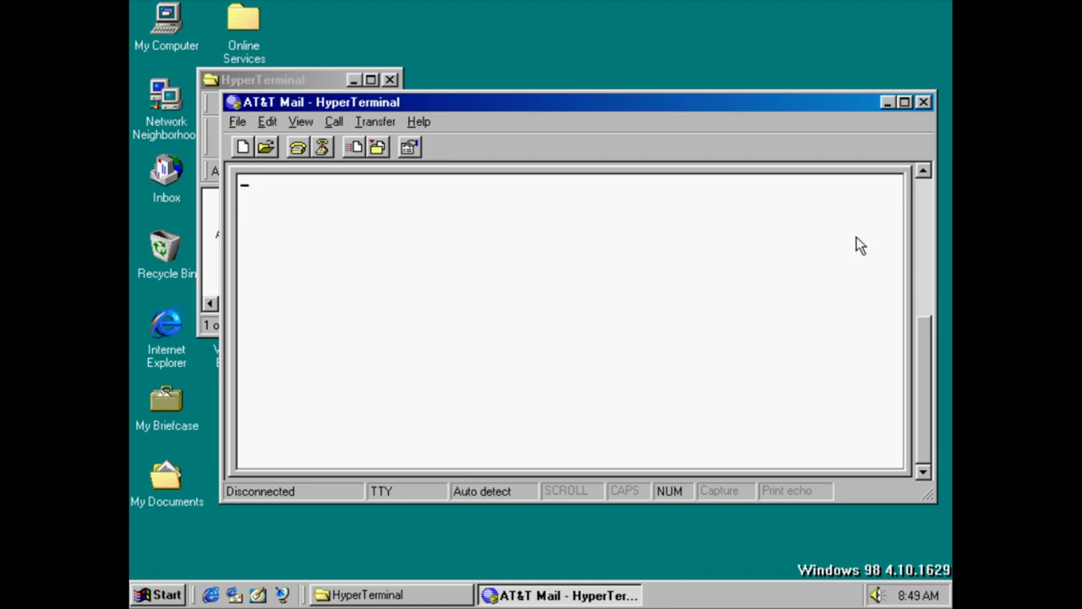
pyautogui.click(419, 122)
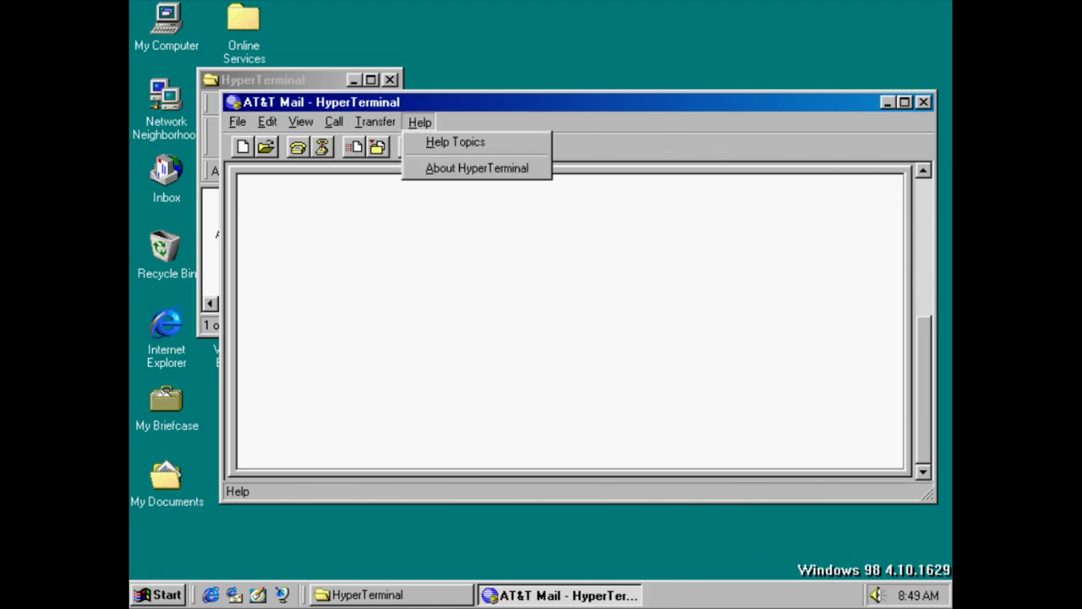
pyautogui.click(431, 167)
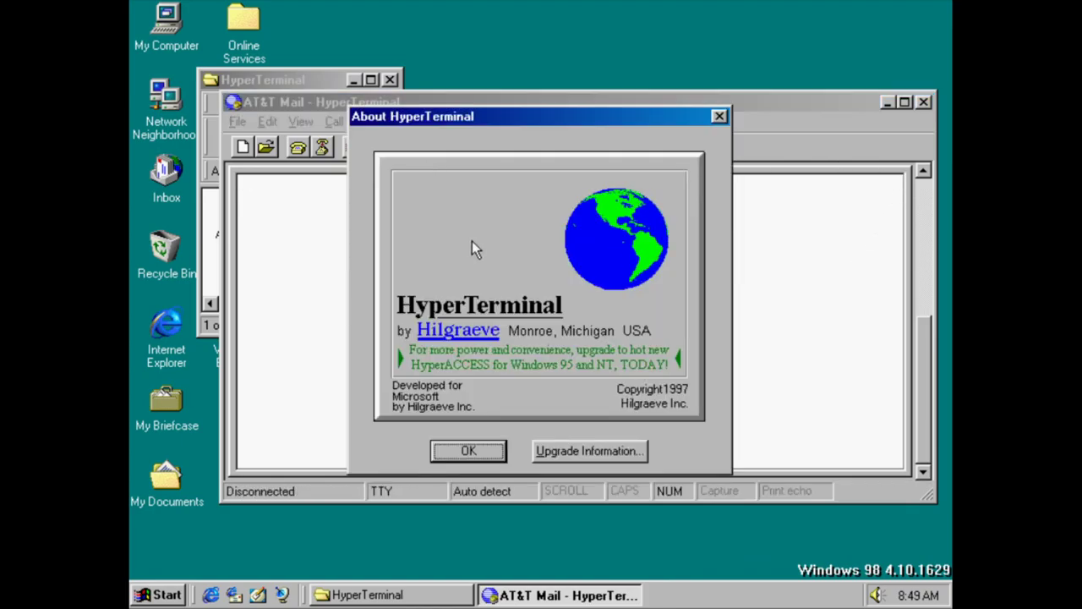
pyautogui.click(445, 458)
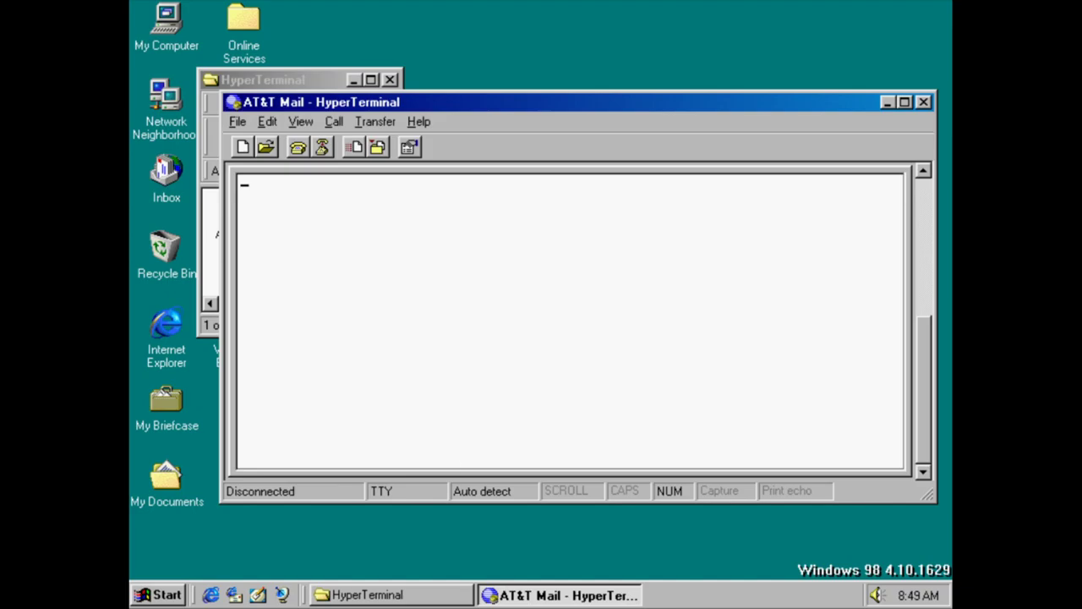
pyautogui.click(924, 101)
# Open the CompuServe connection, cancel dialing, and close its window
pyautogui.doubleClick(326, 209)
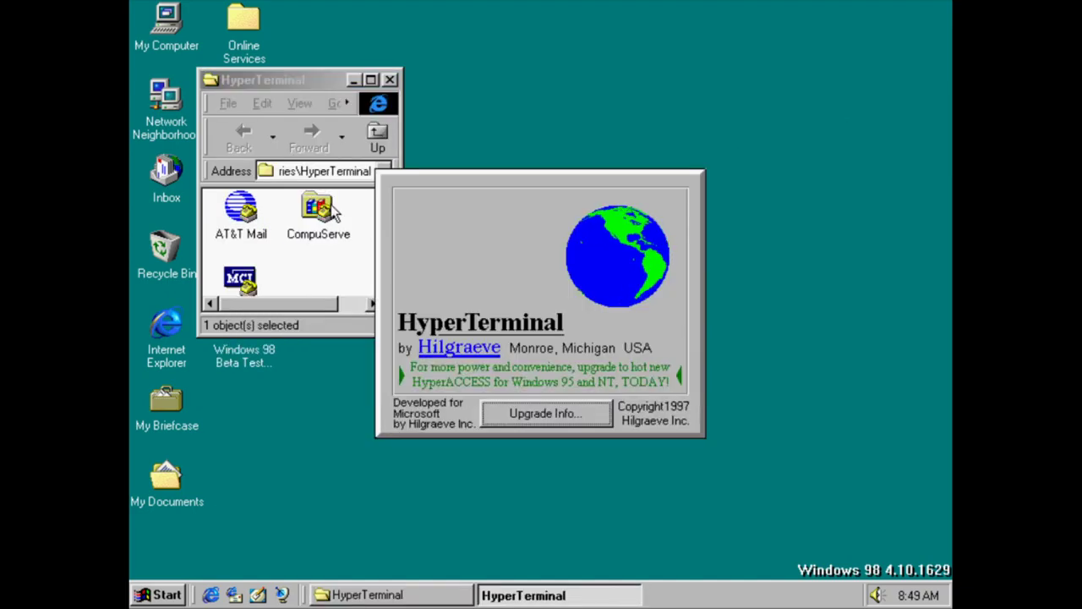
pyautogui.click(520, 412)
pyautogui.click(533, 432)
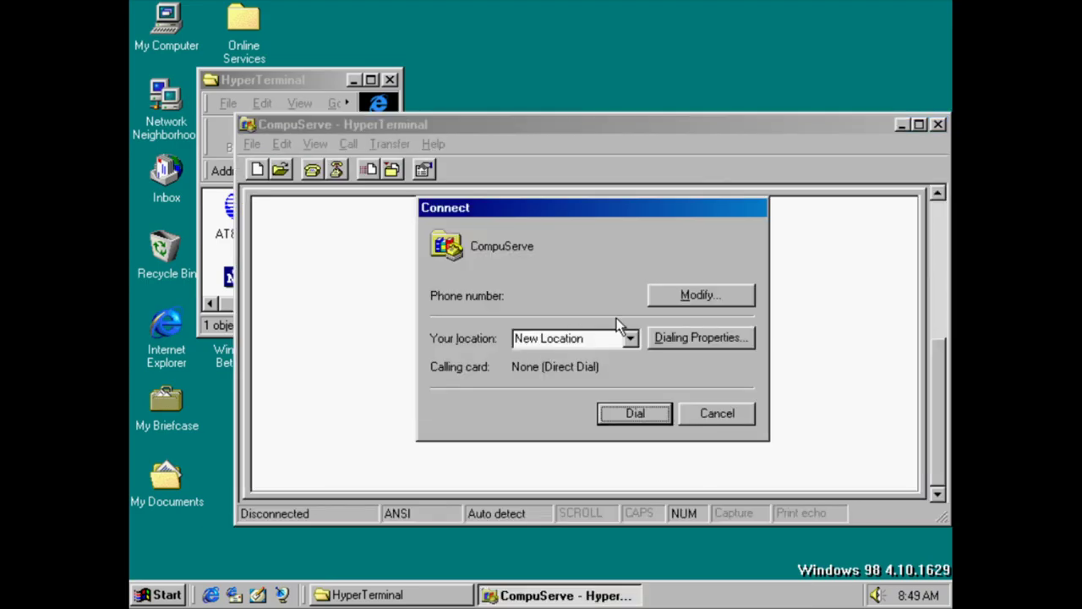
pyautogui.click(718, 413)
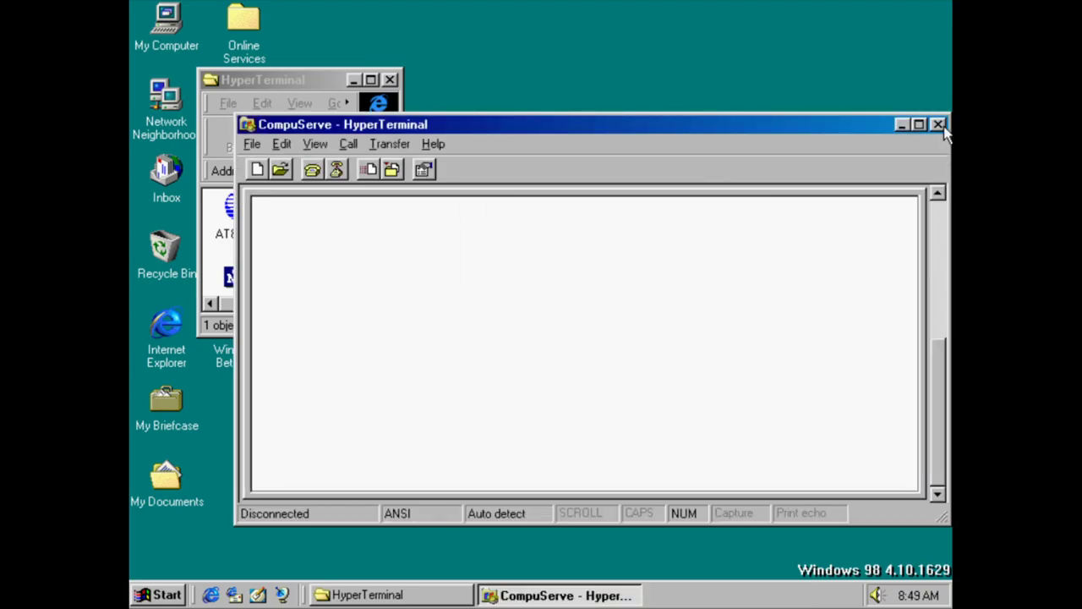
pyautogui.click(940, 126)
# Open MCI Mail, cancel dialing, maximize and restore it, dismiss the TAPI error, and close it
pyautogui.doubleClick(241, 279)
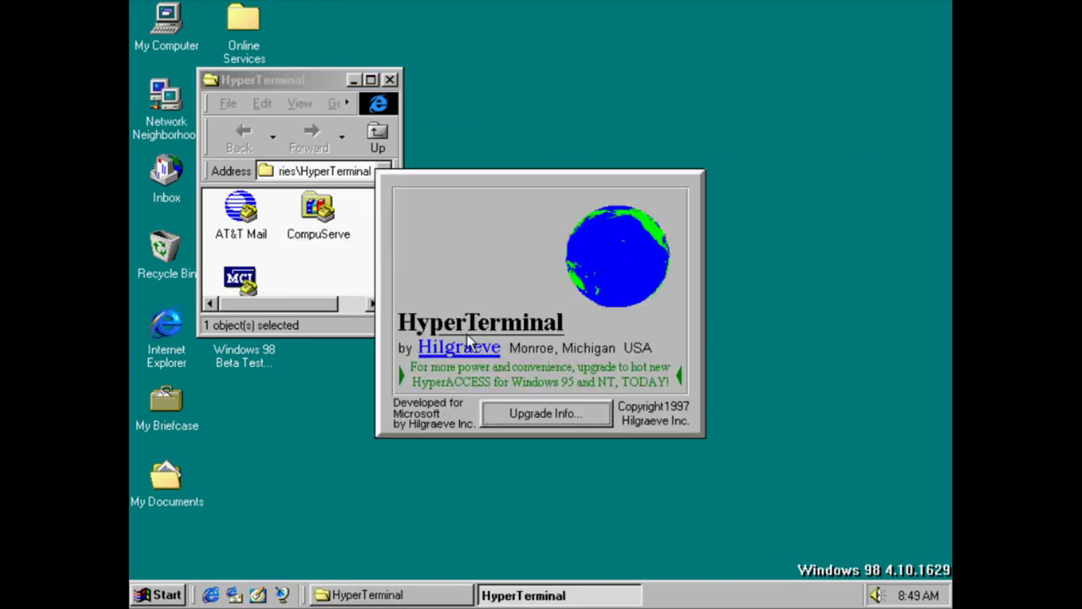
pyautogui.click(575, 416)
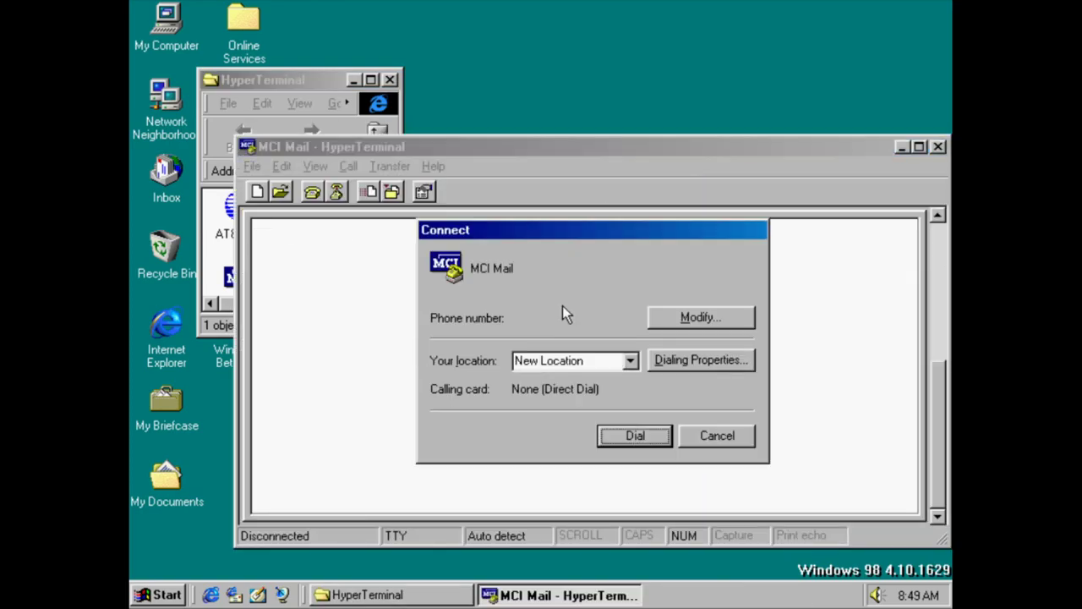
pyautogui.click(716, 435)
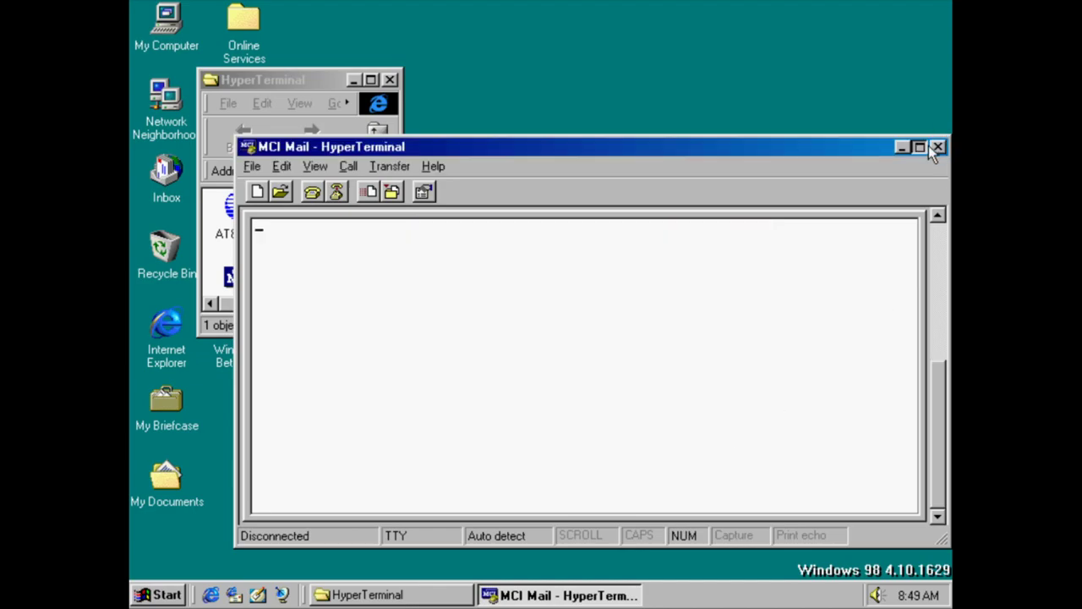
pyautogui.click(922, 147)
pyautogui.doubleClick(829, 8)
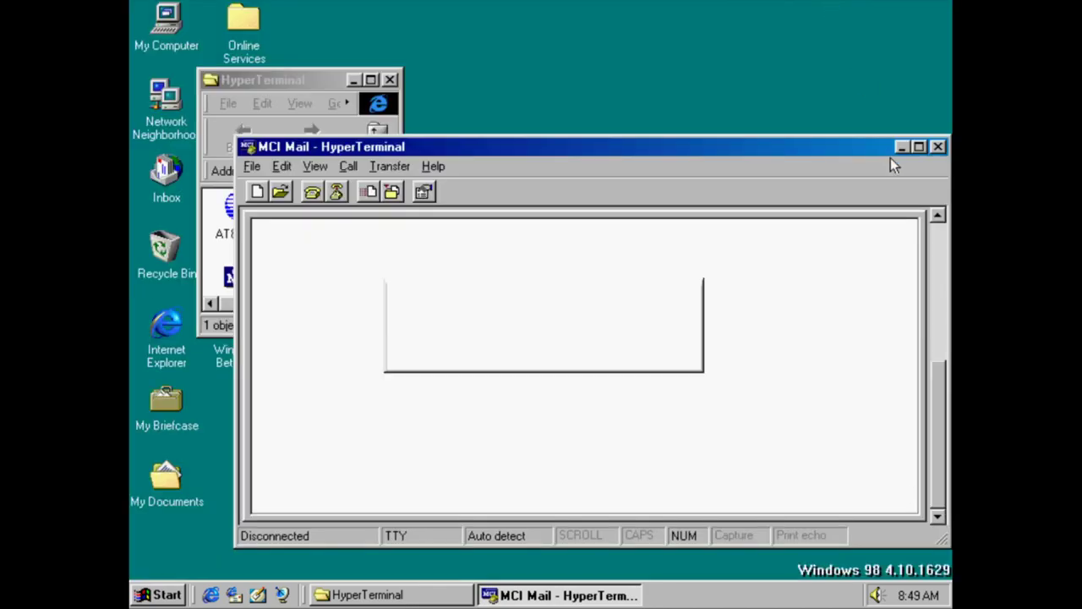
pyautogui.click(532, 362)
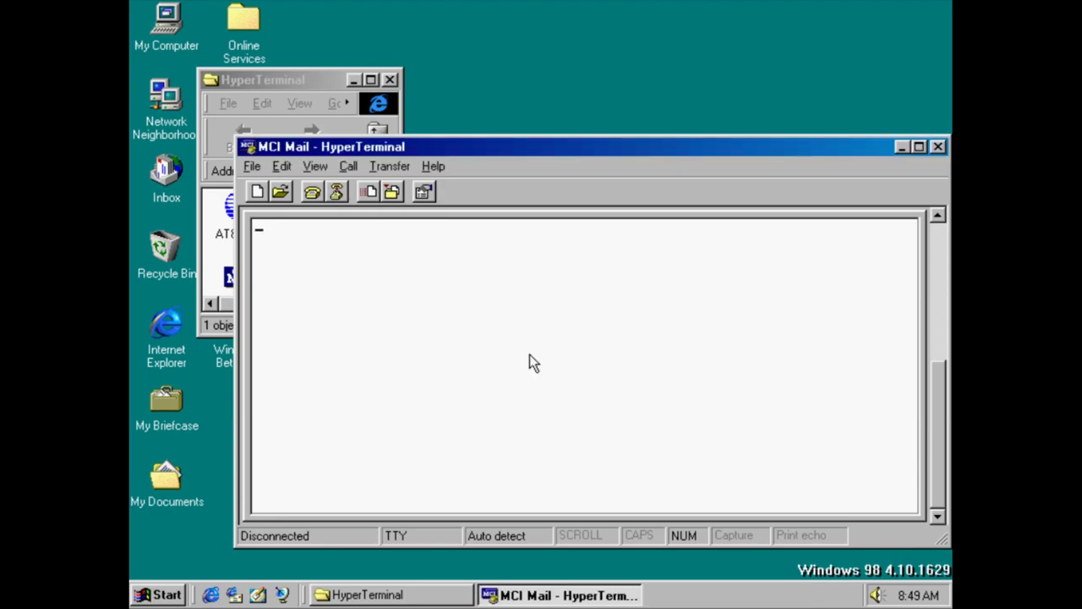
pyautogui.click(938, 147)
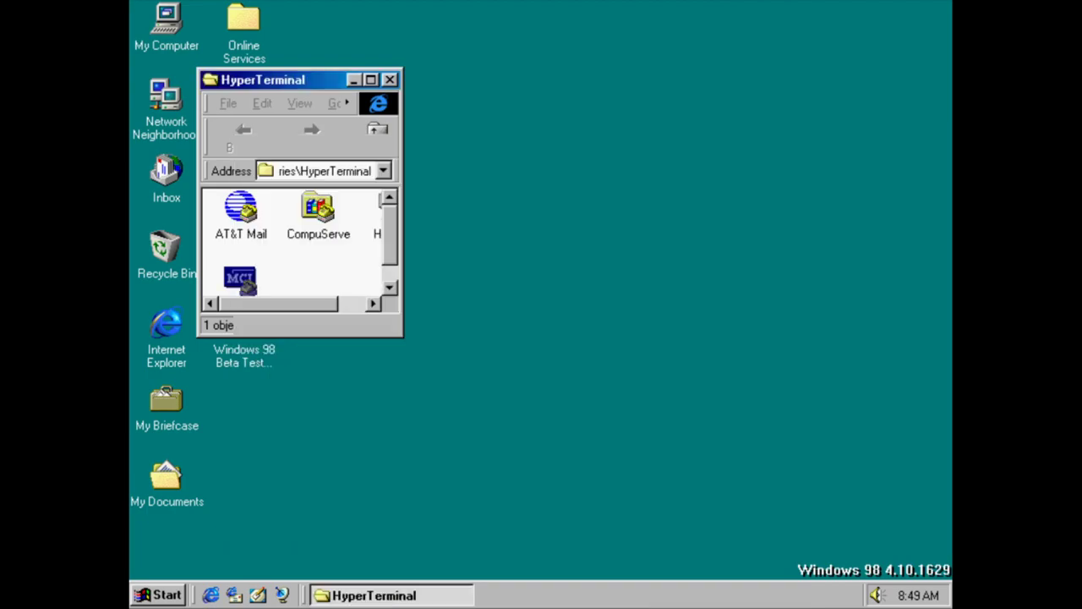
# Start a new connection, skip naming it, maximize and restore, then close it
pyautogui.doubleClick(377, 228)
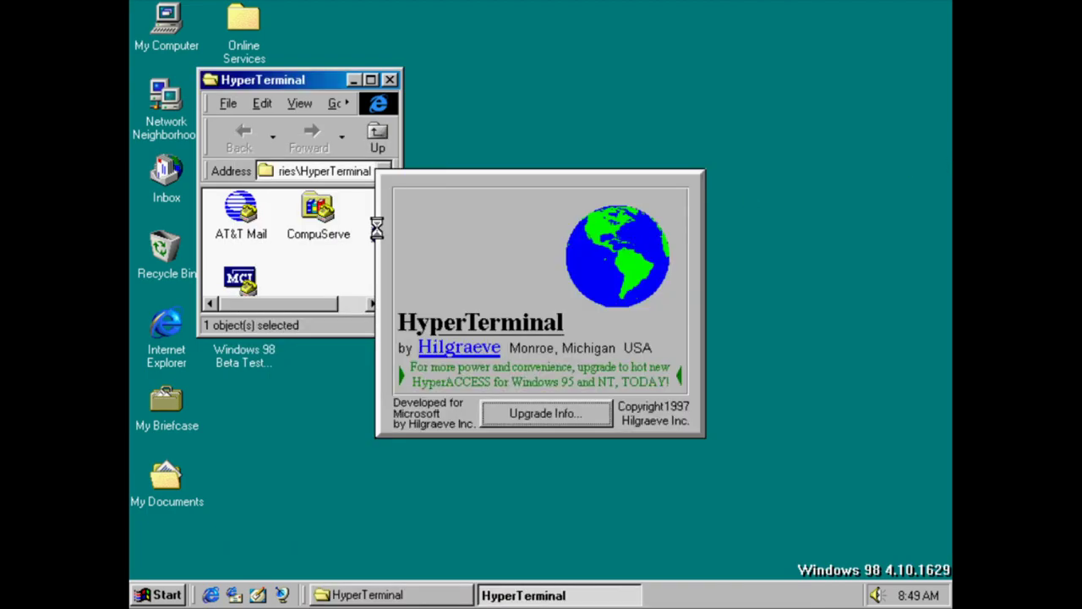
pyautogui.click(561, 420)
pyautogui.click(546, 427)
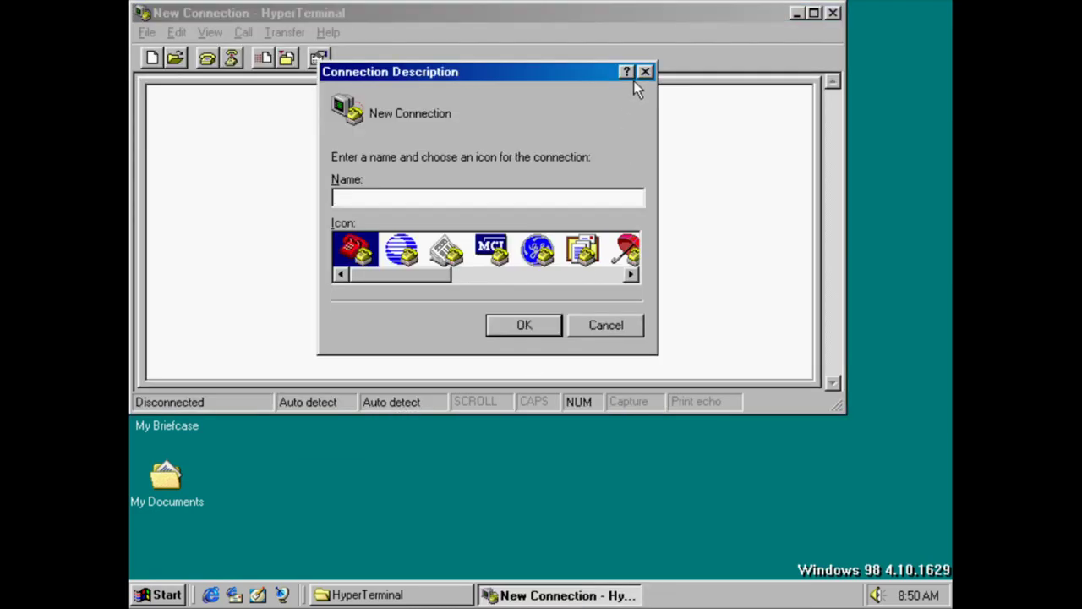
pyautogui.click(644, 71)
pyautogui.click(814, 12)
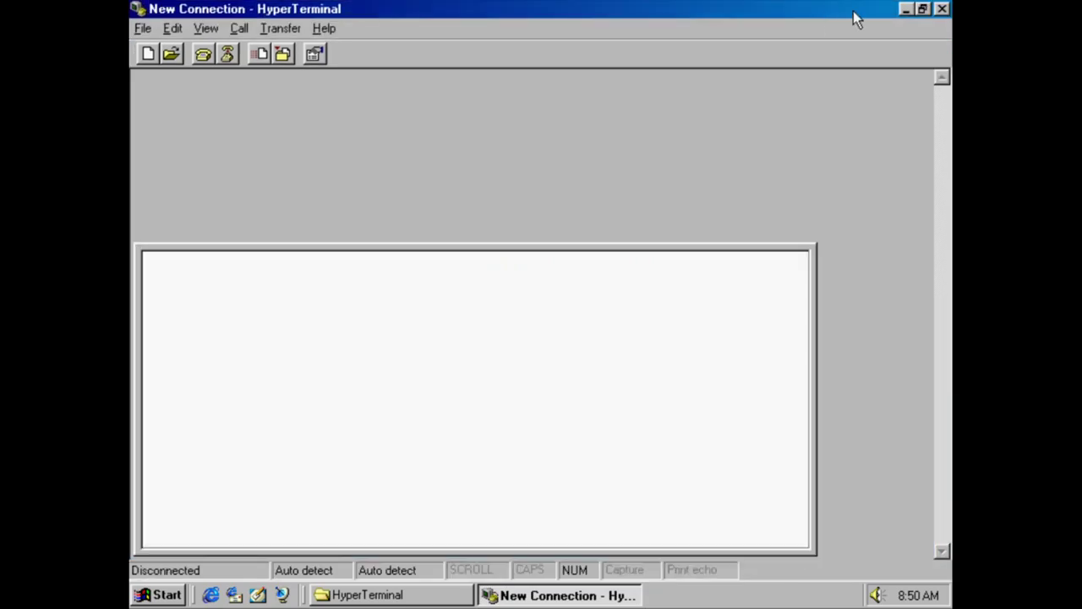
pyautogui.doubleClick(854, 14)
pyautogui.click(833, 12)
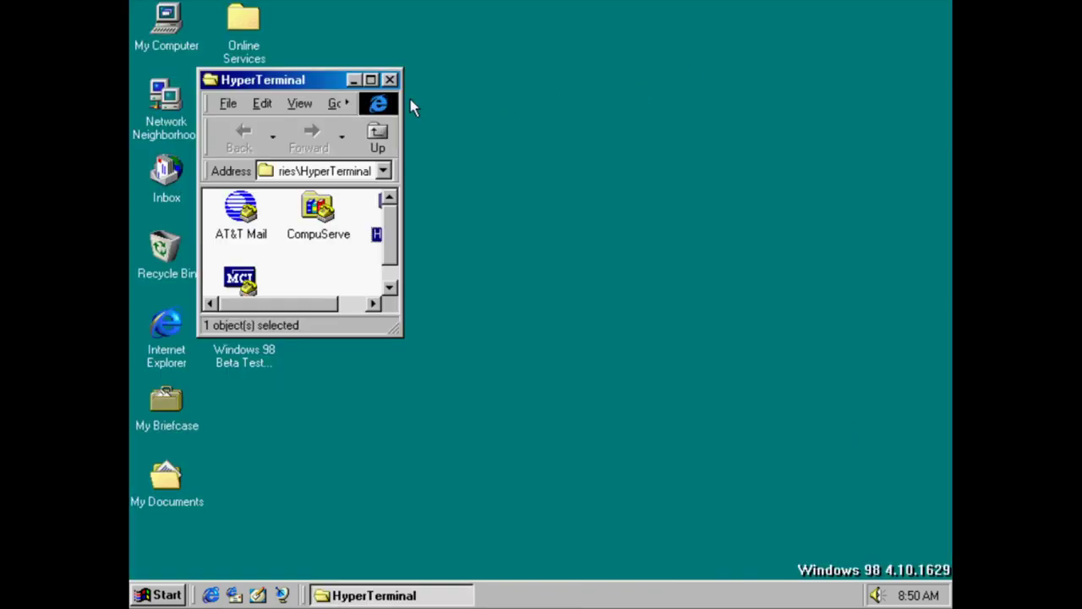
# Close the HyperTerminal folder and launch Phone Dialer
pyautogui.click(389, 77)
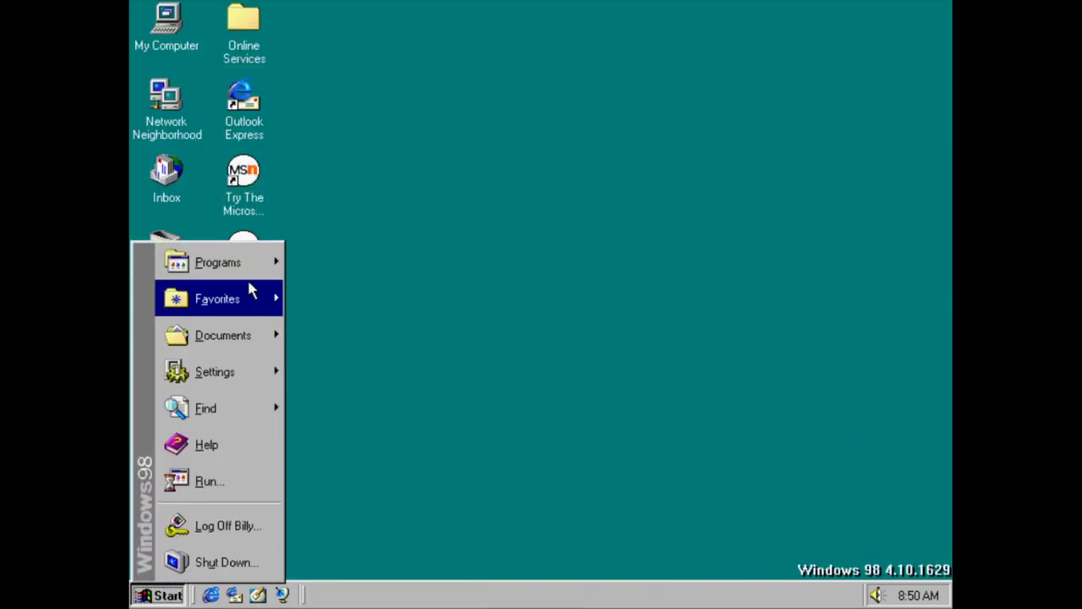
pyautogui.moveTo(258, 269)
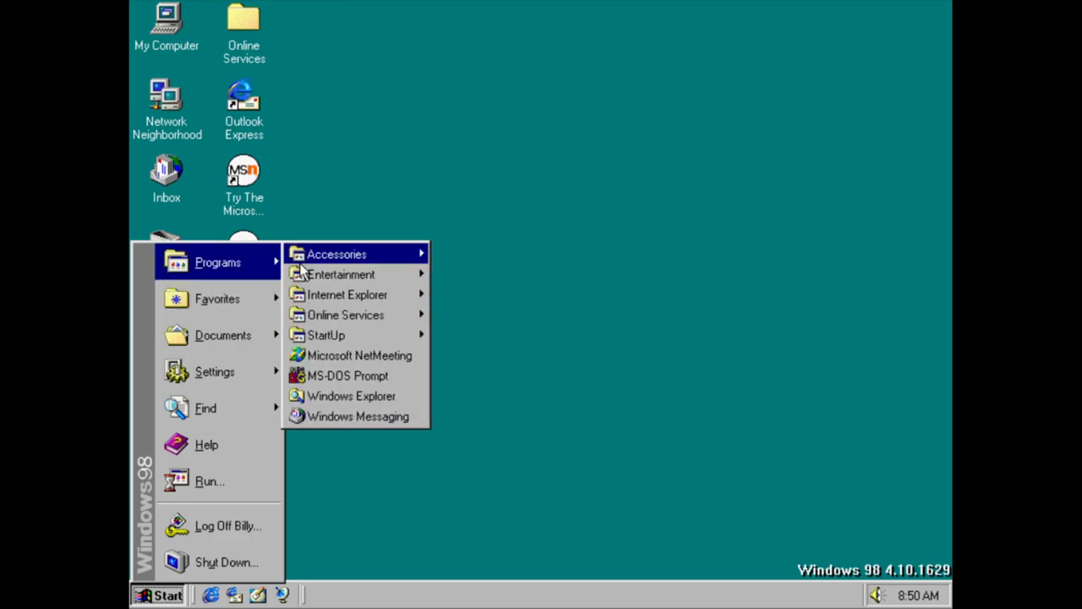
pyautogui.moveTo(301, 259)
pyautogui.moveTo(511, 257)
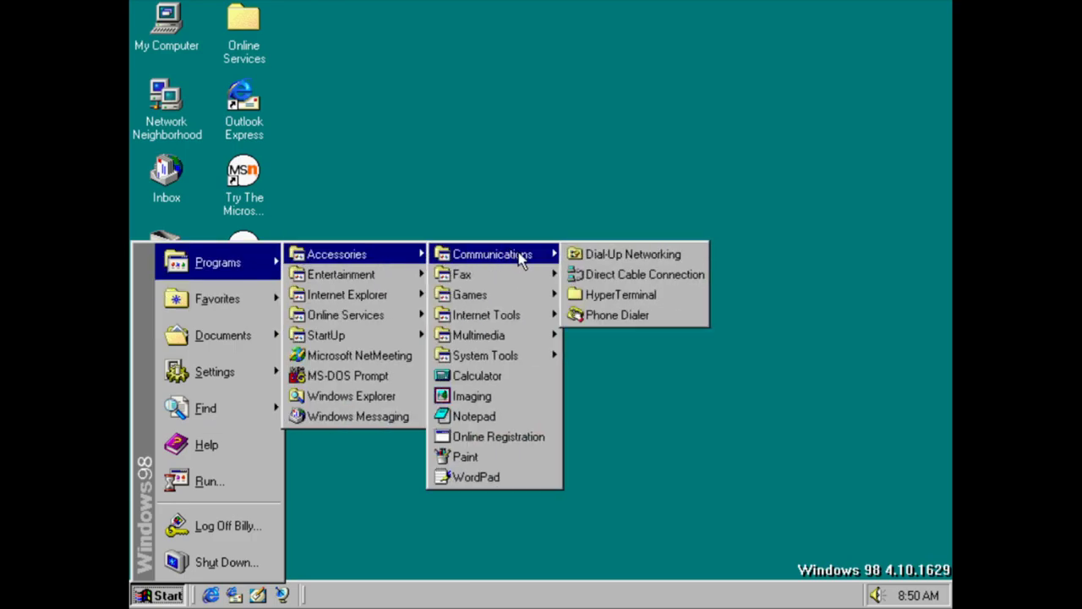
pyautogui.click(626, 315)
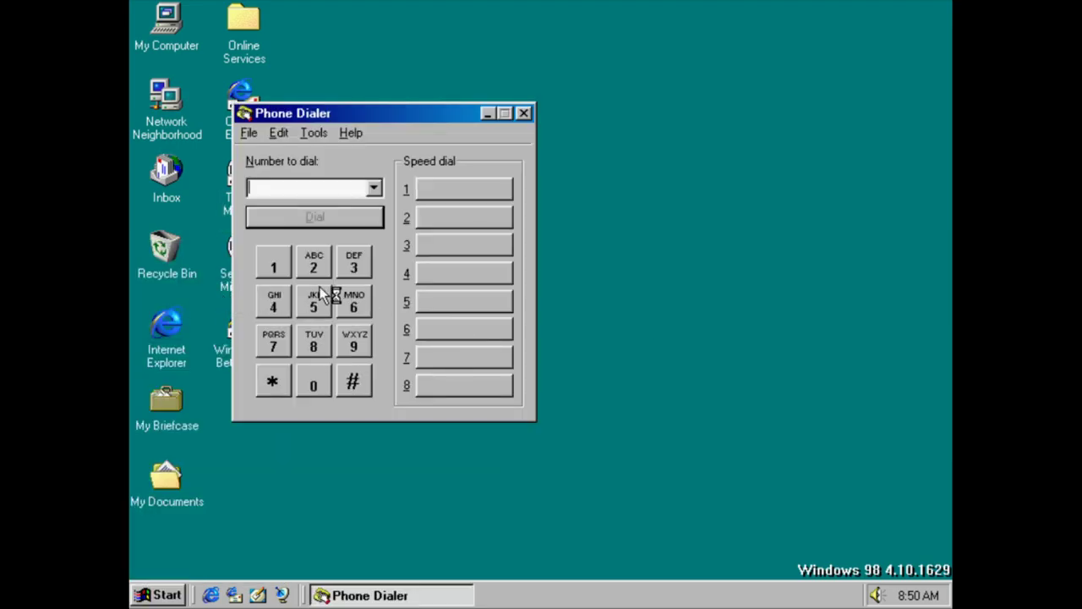
# Enter a number of repeated 5s and try dialing, dismissing the no-modem warning
pyautogui.tripleClick(314, 302)
pyautogui.doubleClick(313, 301)
pyautogui.doubleClick(314, 301)
pyautogui.tripleClick(314, 301)
pyautogui.tripleClick(314, 301)
pyautogui.click(335, 217)
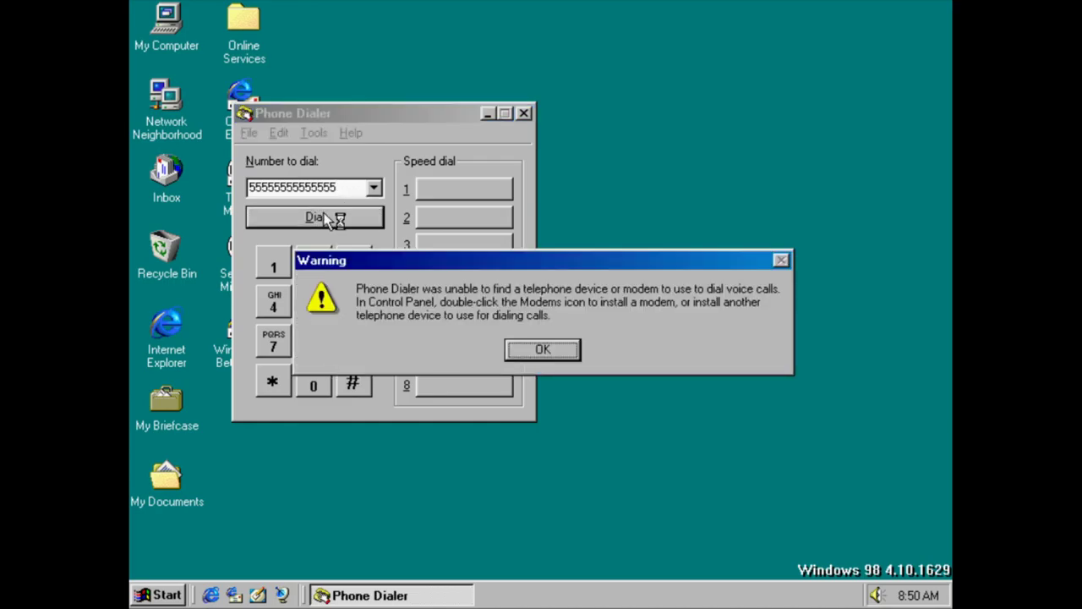
pyautogui.press('Return')
# View About Phone Dialer, close Phone Dialer, and bring up the Start menu
pyautogui.click(359, 133)
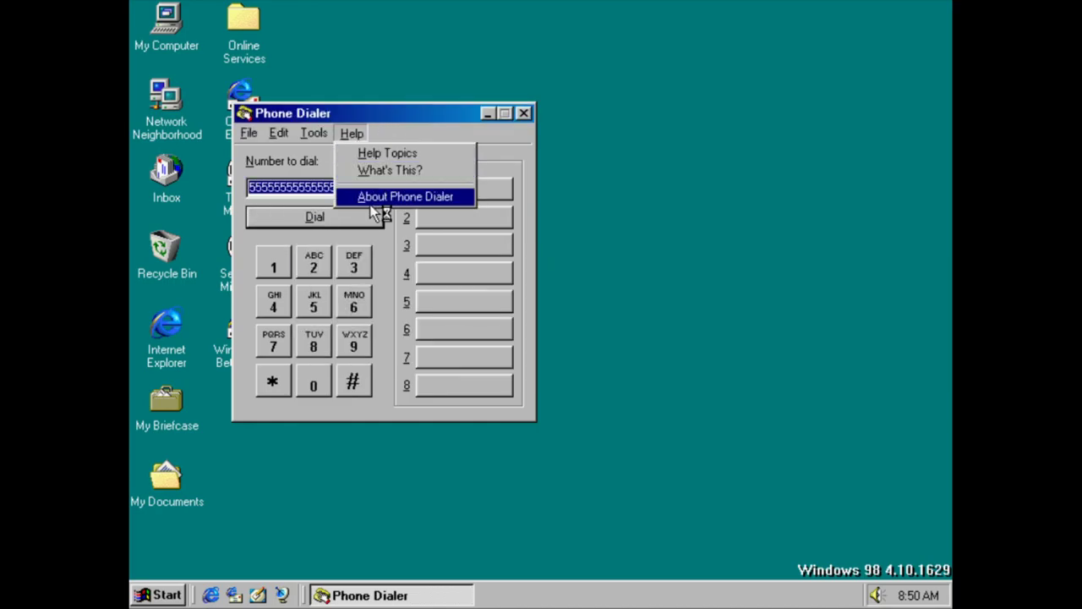
pyautogui.click(376, 197)
pyautogui.press('Return')
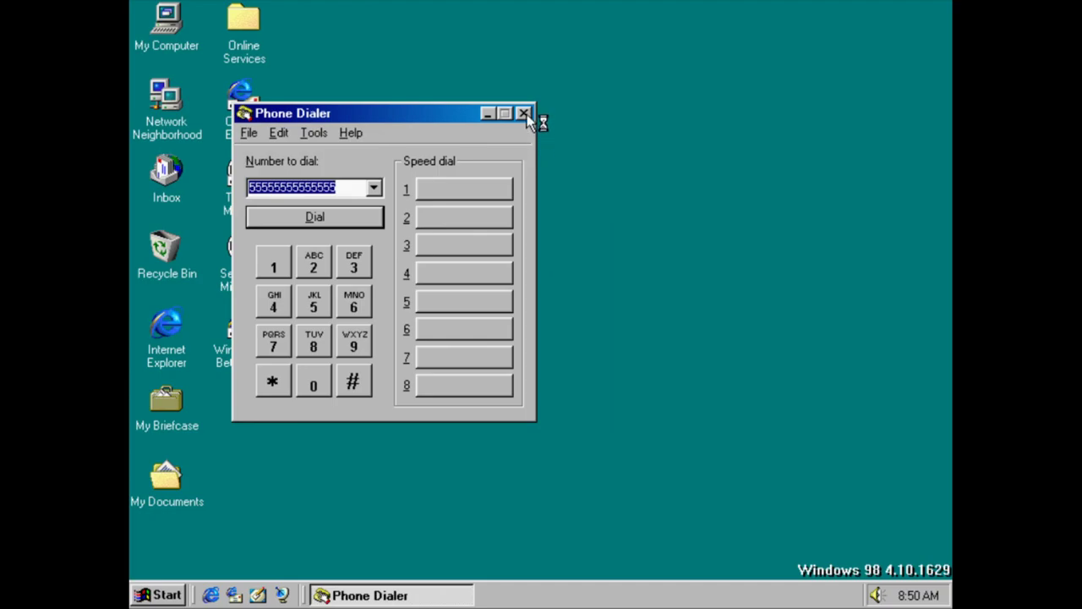
pyautogui.click(523, 113)
pyautogui.hotkey('ctrl', 'Escape')
pyautogui.moveTo(265, 269)
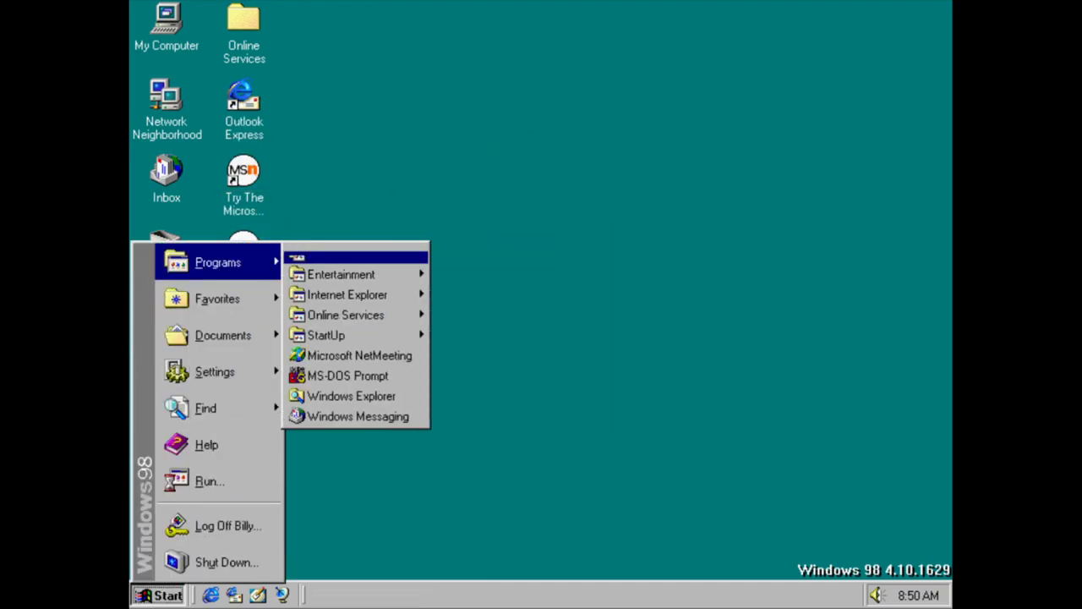
pyautogui.moveTo(372, 254)
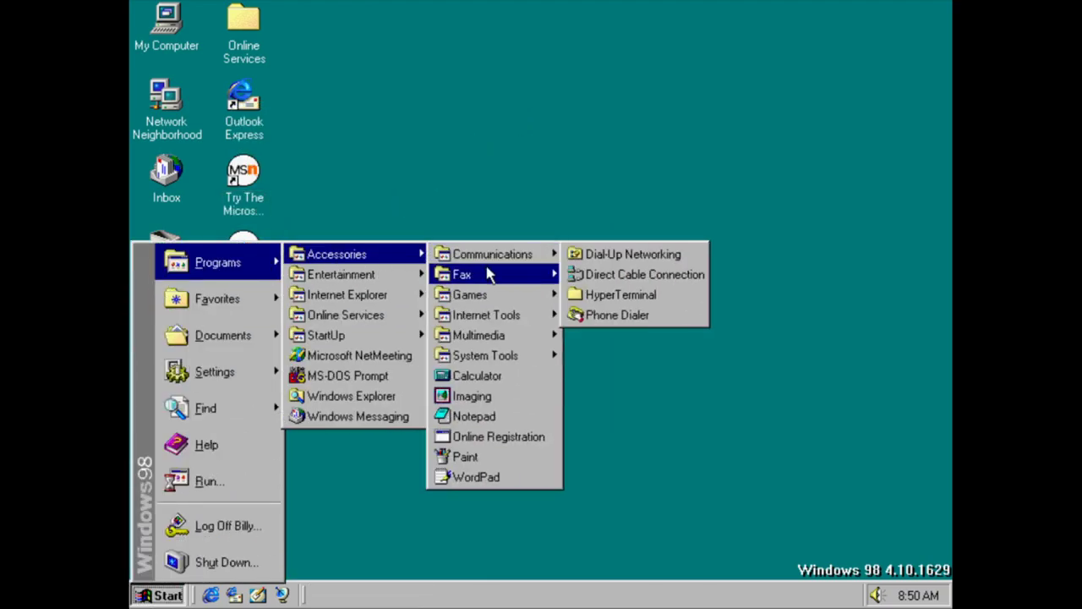
pyautogui.moveTo(490, 275)
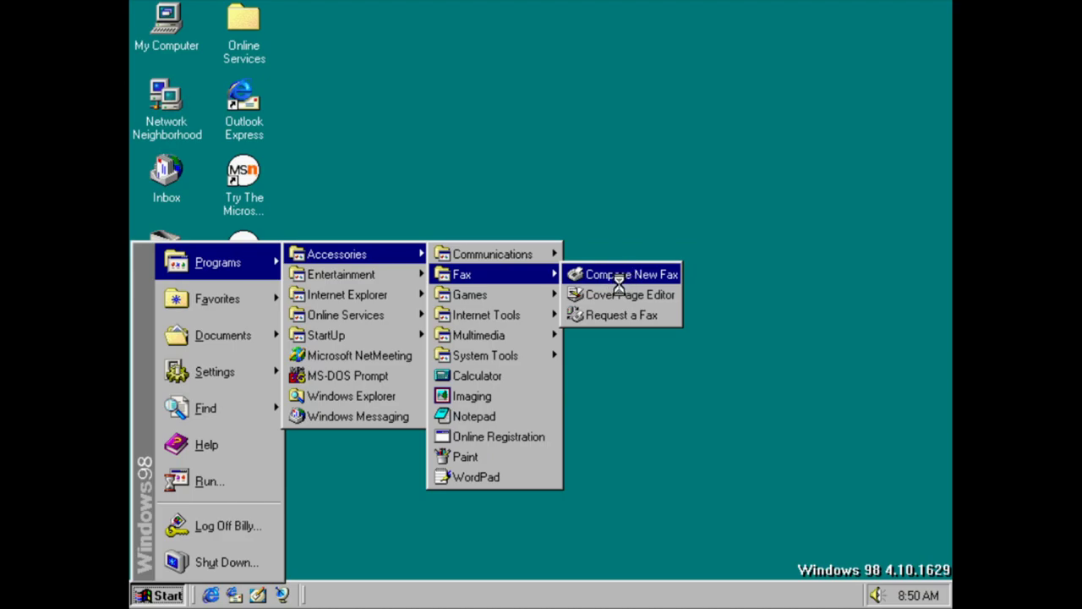
pyautogui.click(626, 274)
pyautogui.click(580, 375)
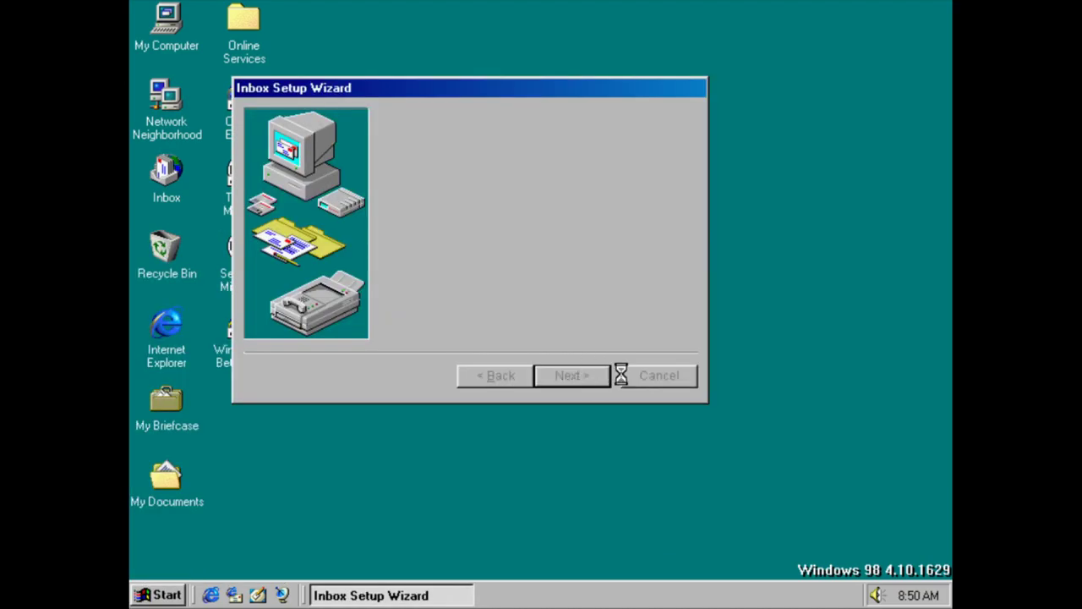
pyautogui.click(656, 374)
pyautogui.click(486, 346)
pyautogui.press('super')
pyautogui.click(534, 348)
pyautogui.press('super')
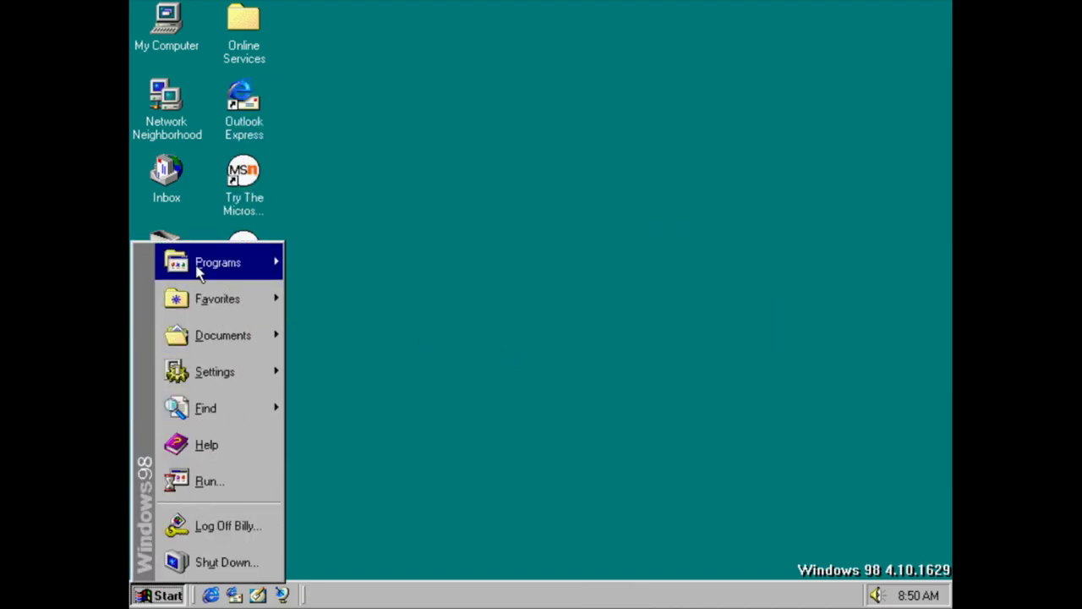
pyautogui.moveTo(218, 262)
pyautogui.moveTo(332, 253)
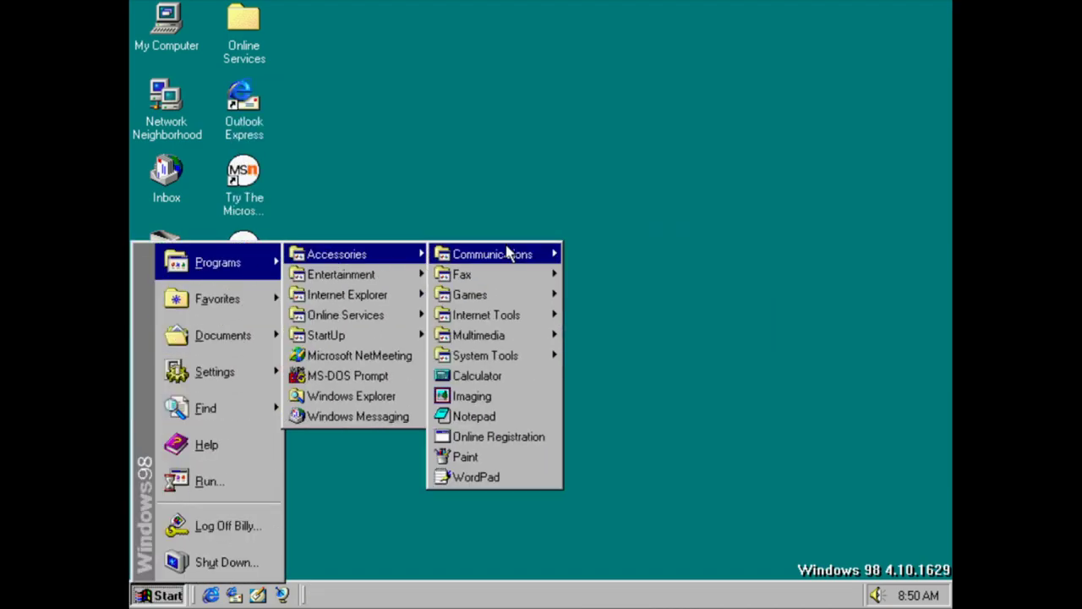
pyautogui.moveTo(533, 274)
pyautogui.click(611, 293)
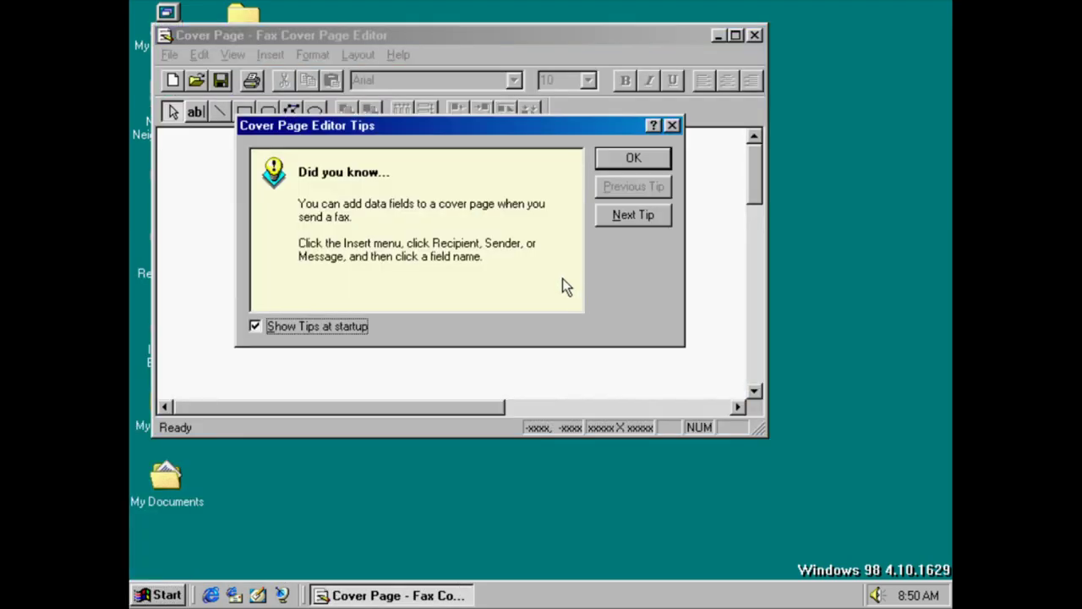
pyautogui.press('Return')
pyautogui.click(398, 54)
pyautogui.click(403, 129)
pyautogui.press('Return')
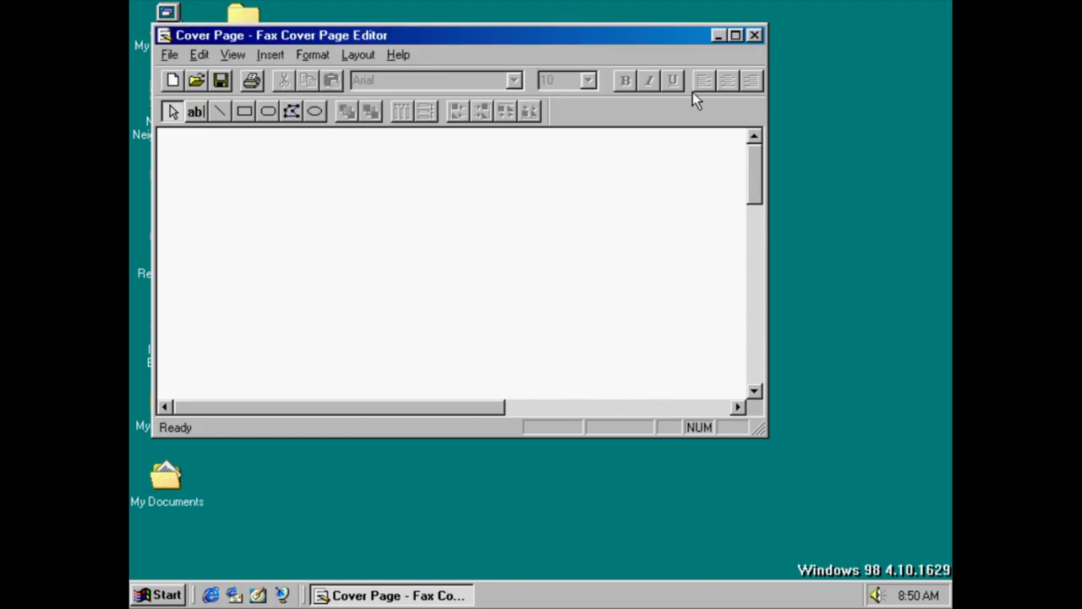
pyautogui.click(754, 36)
pyautogui.press('super')
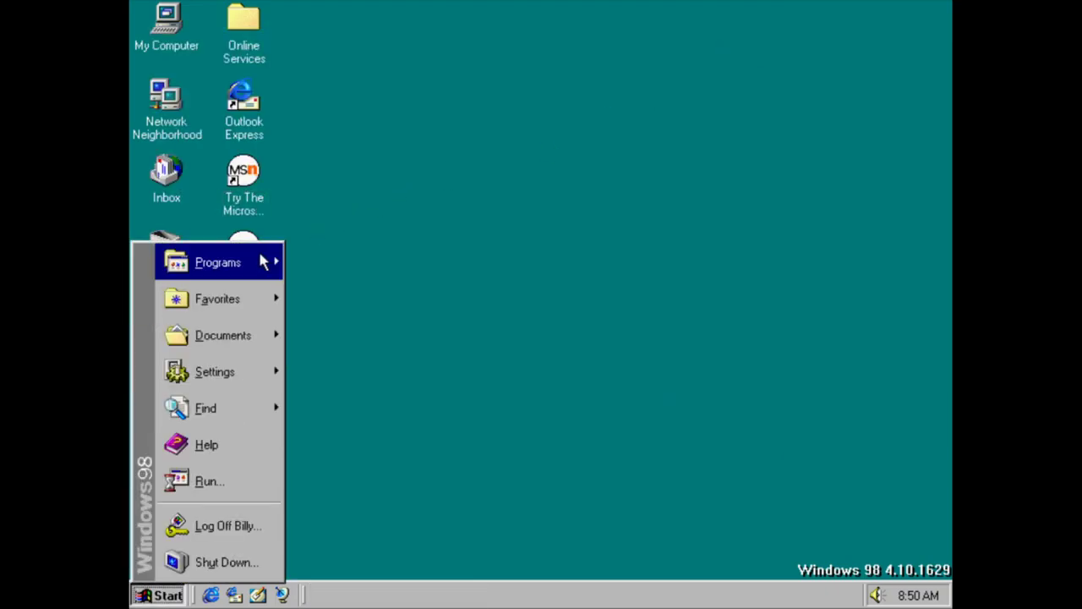
pyautogui.moveTo(266, 259)
pyautogui.moveTo(343, 262)
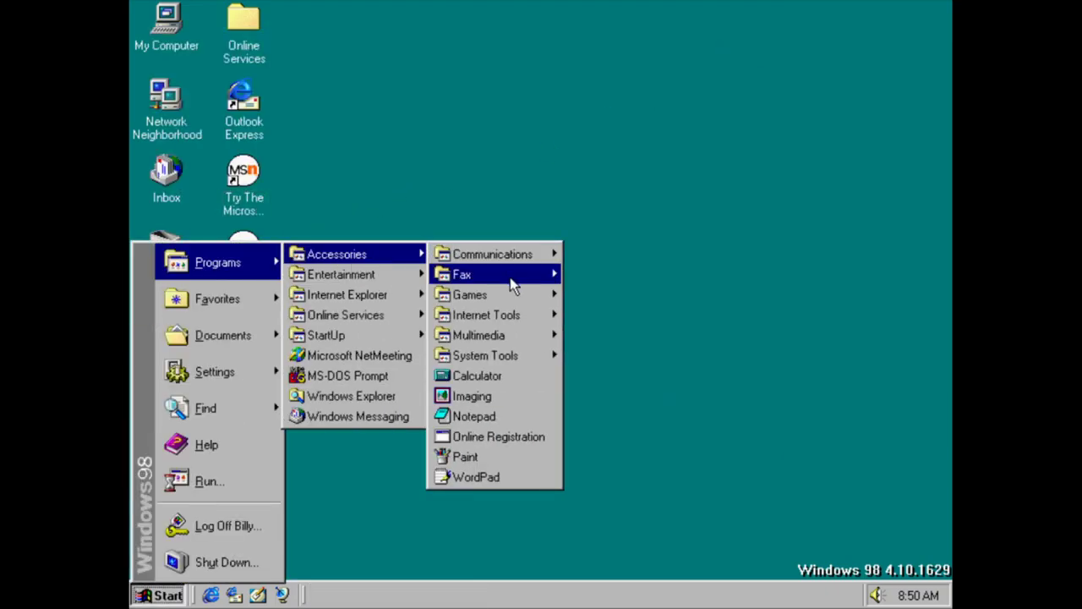
pyautogui.moveTo(512, 283)
pyautogui.click(592, 313)
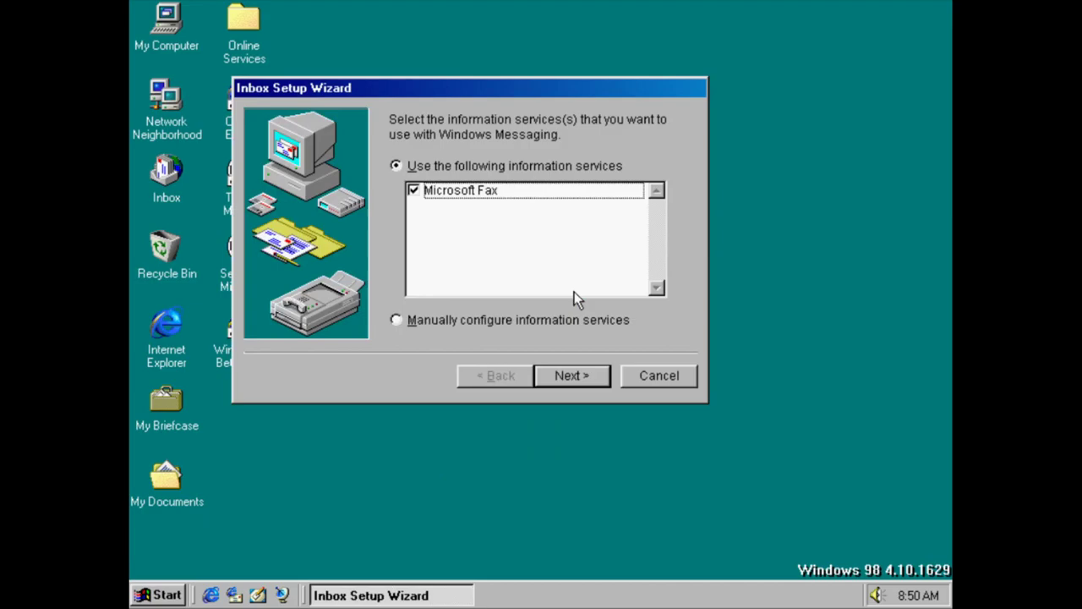
pyautogui.press('Escape')
pyautogui.press('Left')
pyautogui.press('Return')
pyautogui.press('Return')
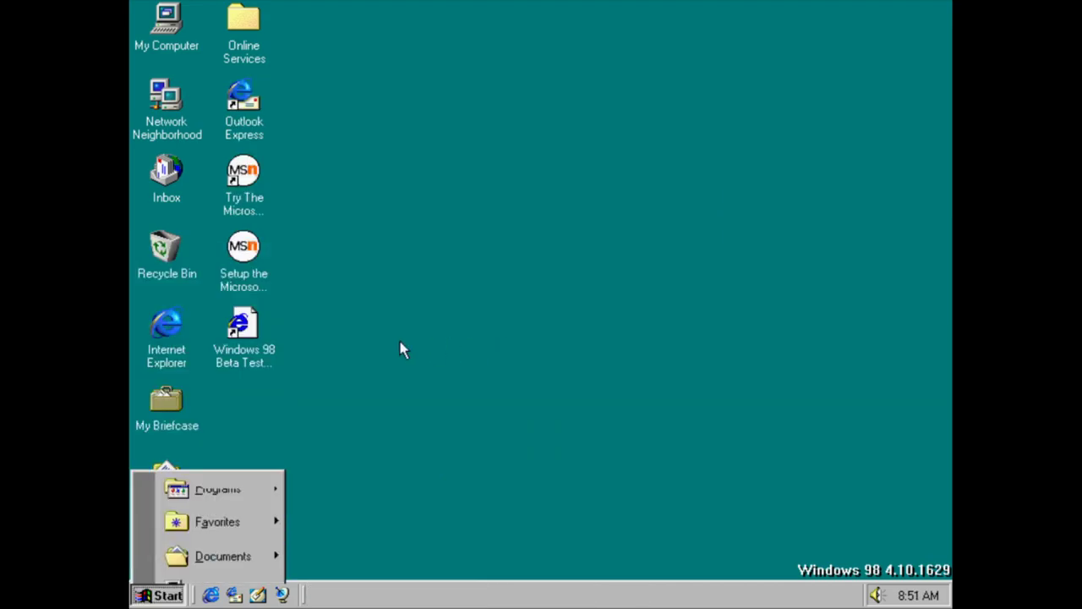
pyautogui.moveTo(237, 262)
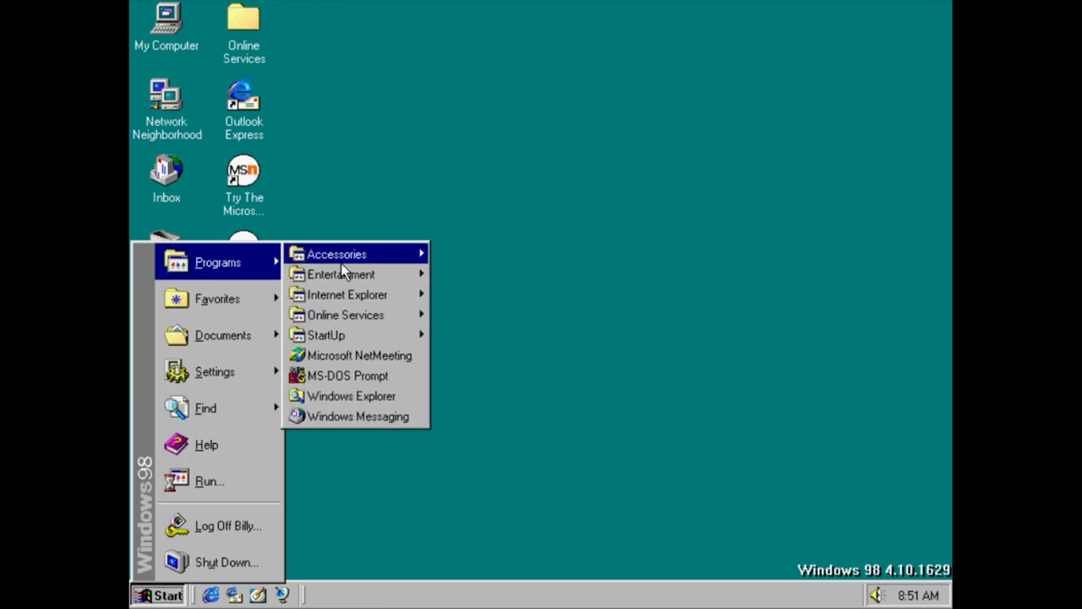
pyautogui.moveTo(342, 257)
pyautogui.moveTo(489, 298)
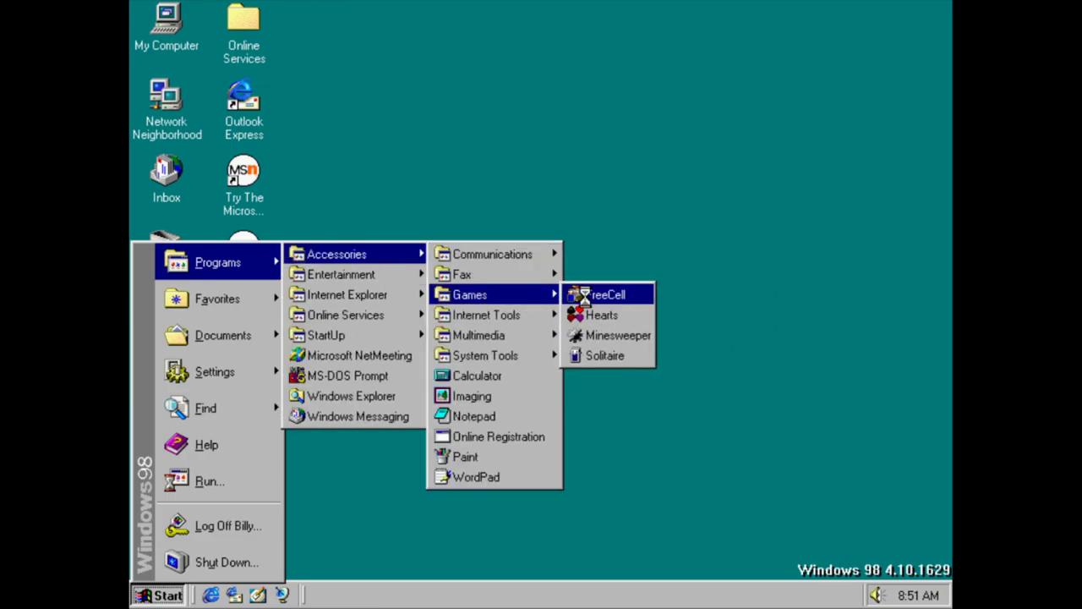
pyautogui.click(602, 295)
pyautogui.click(246, 76)
pyautogui.click(285, 126)
pyautogui.click(513, 381)
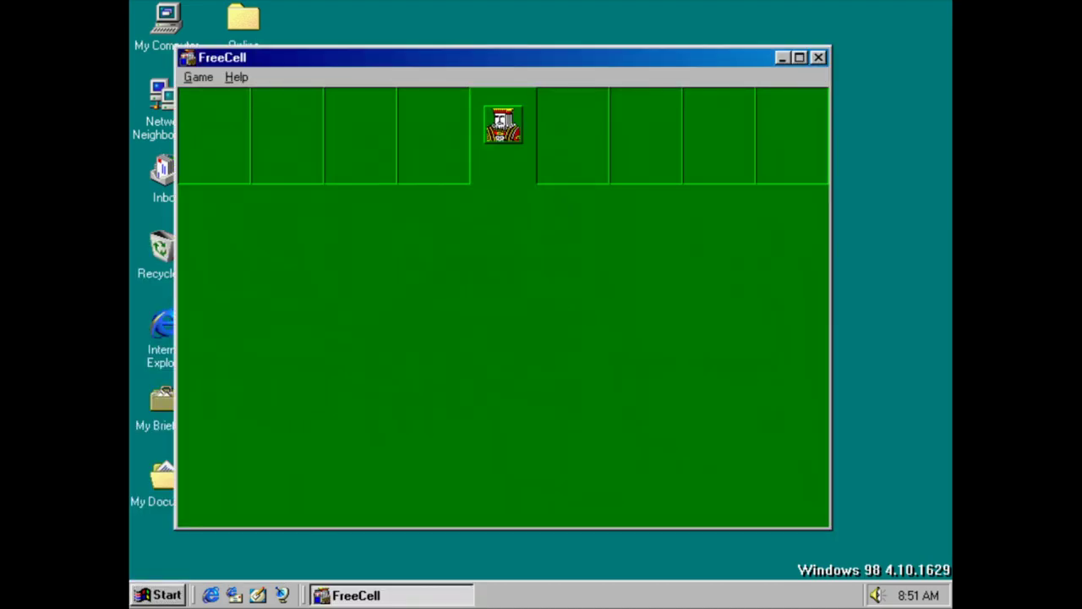
pyautogui.click(819, 56)
pyautogui.press('super')
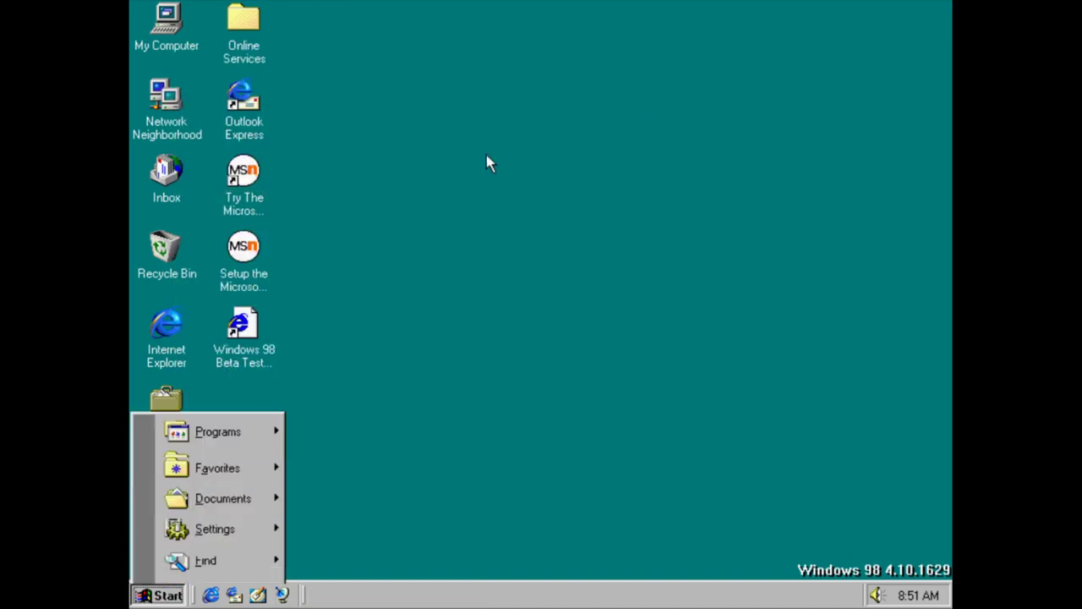
pyautogui.moveTo(239, 265)
pyautogui.moveTo(336, 254)
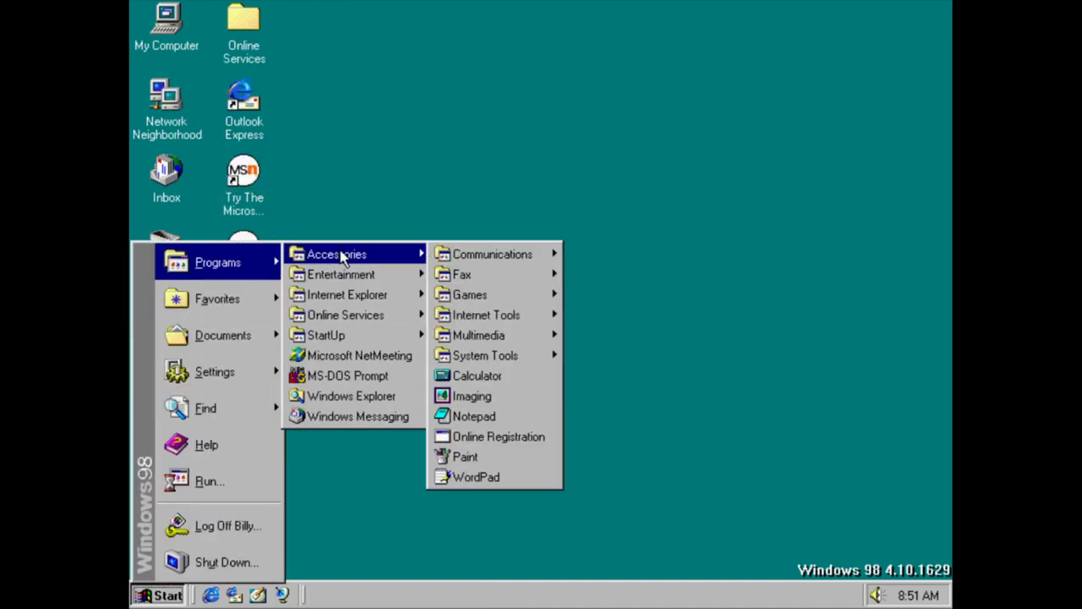
pyautogui.moveTo(518, 276)
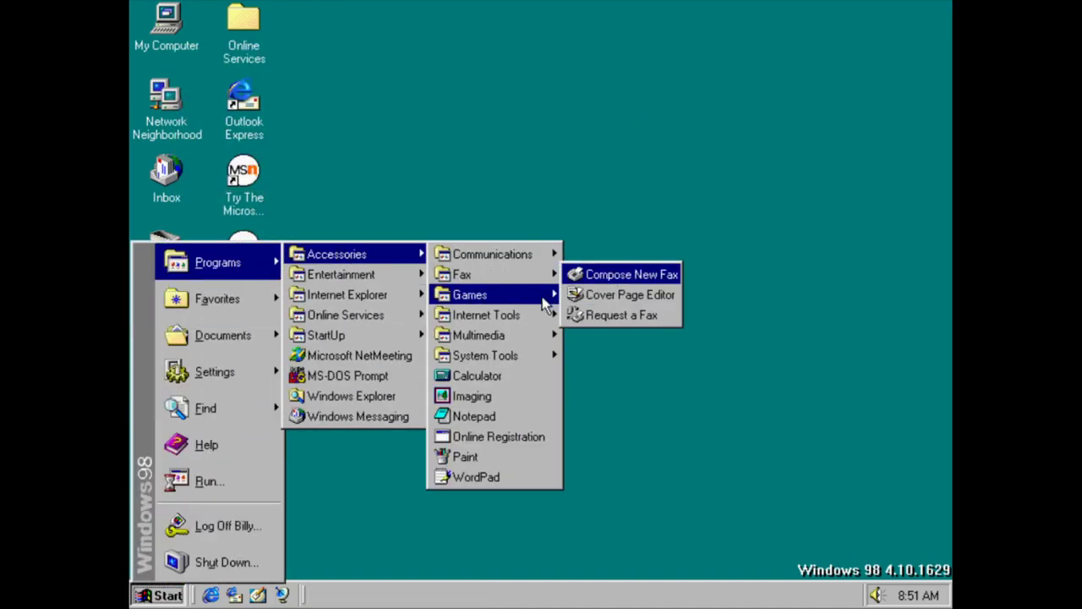
pyautogui.moveTo(533, 295)
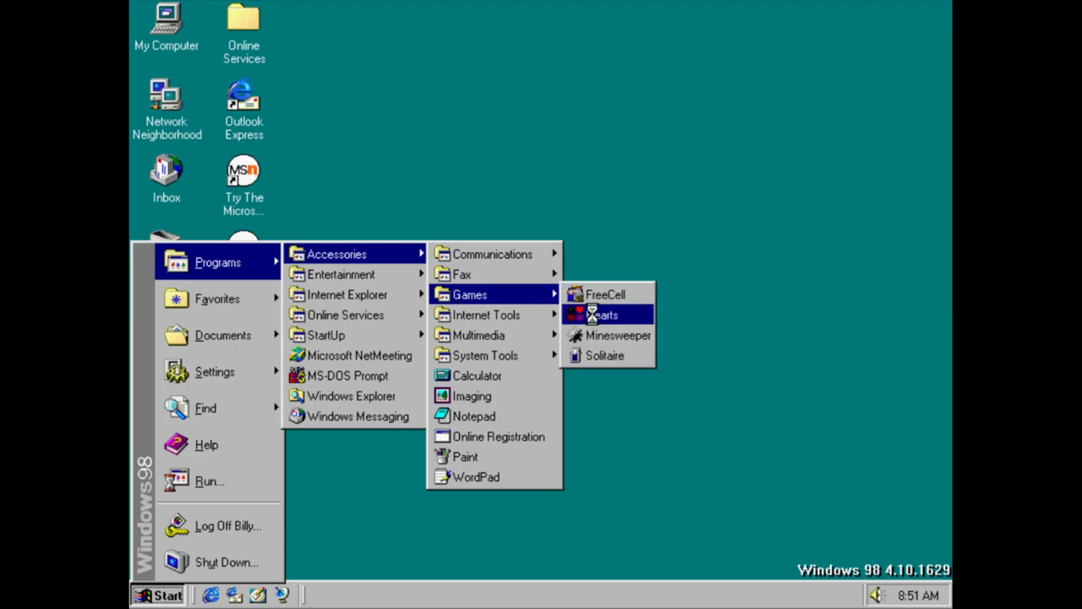
pyautogui.click(592, 314)
pyautogui.write('Bill')
pyautogui.press('Return')
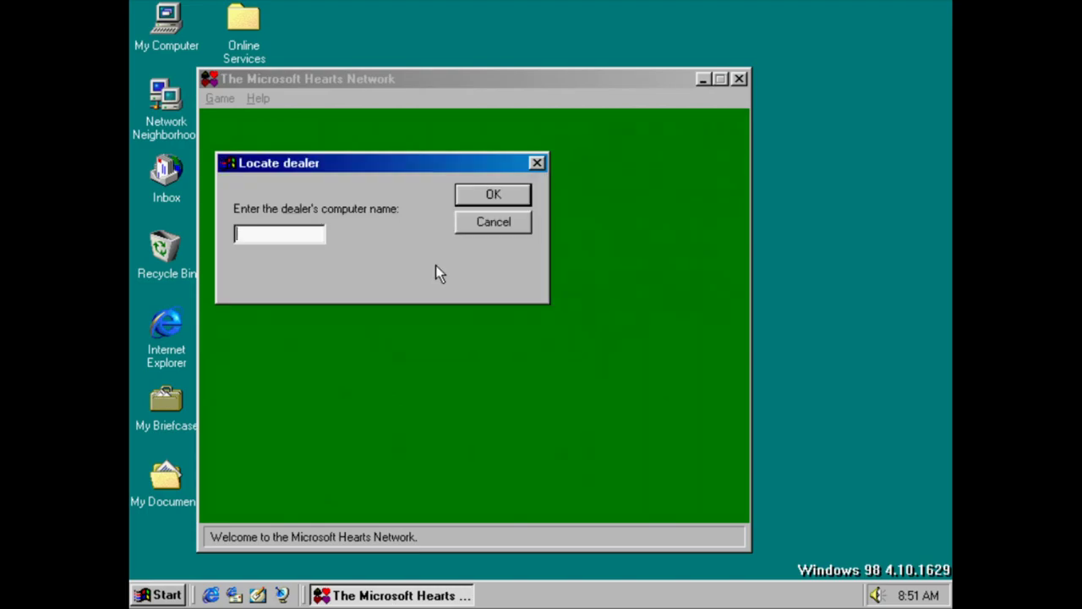
pyautogui.press('Return')
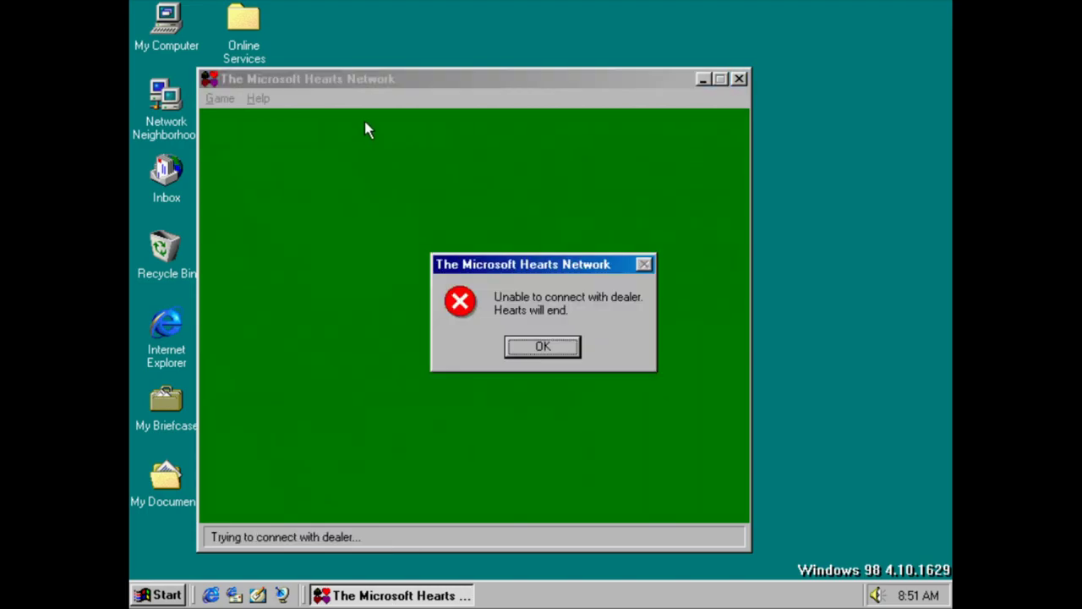
pyautogui.press('Return')
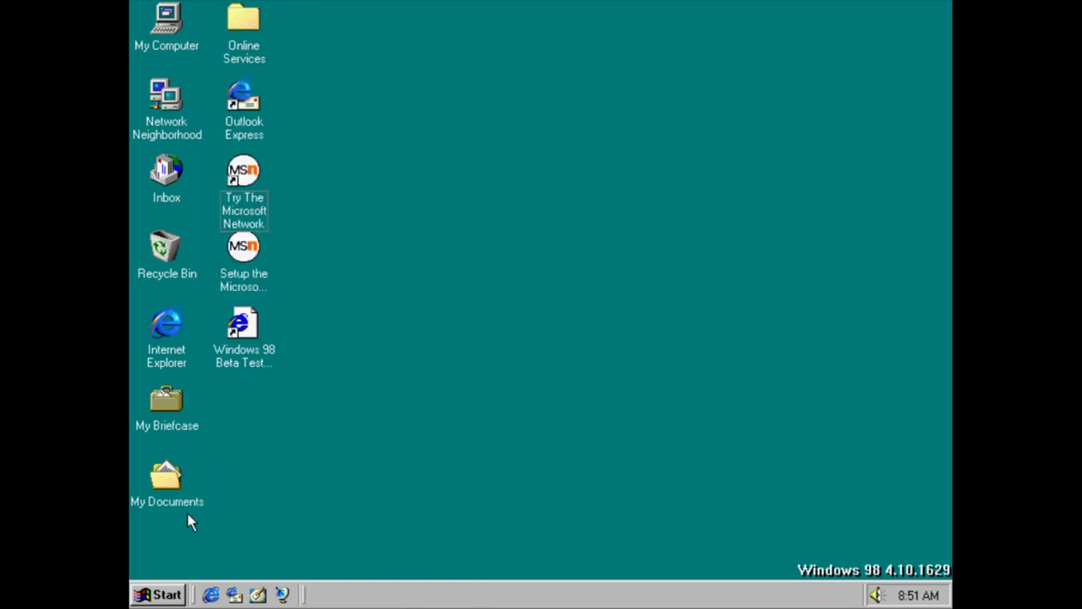
# Launch Minesweeper from Games and view its About box
pyautogui.click(157, 594)
pyautogui.moveTo(219, 263)
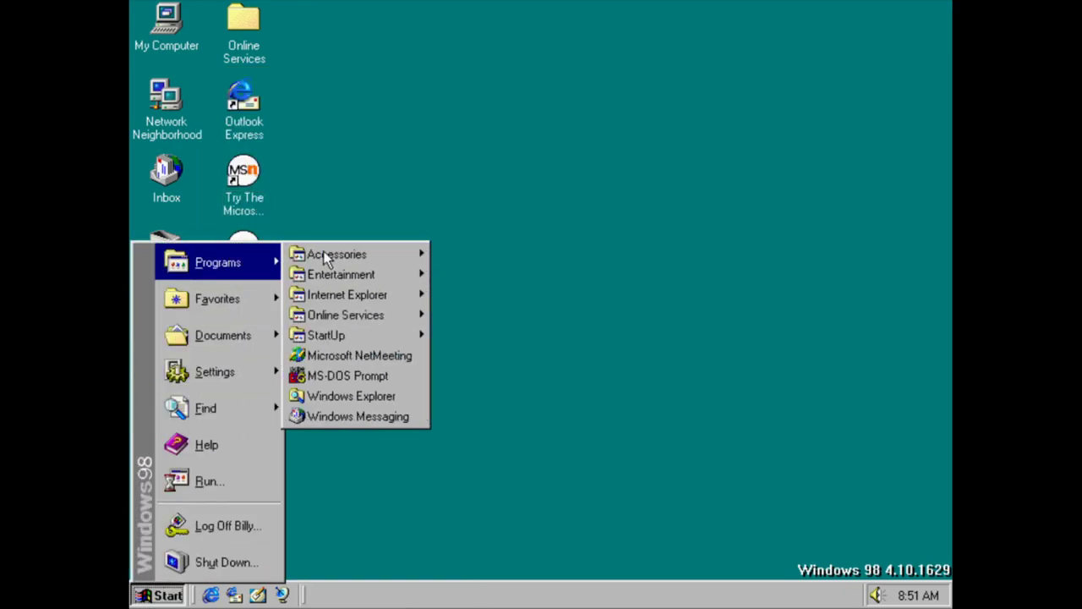
pyautogui.moveTo(339, 254)
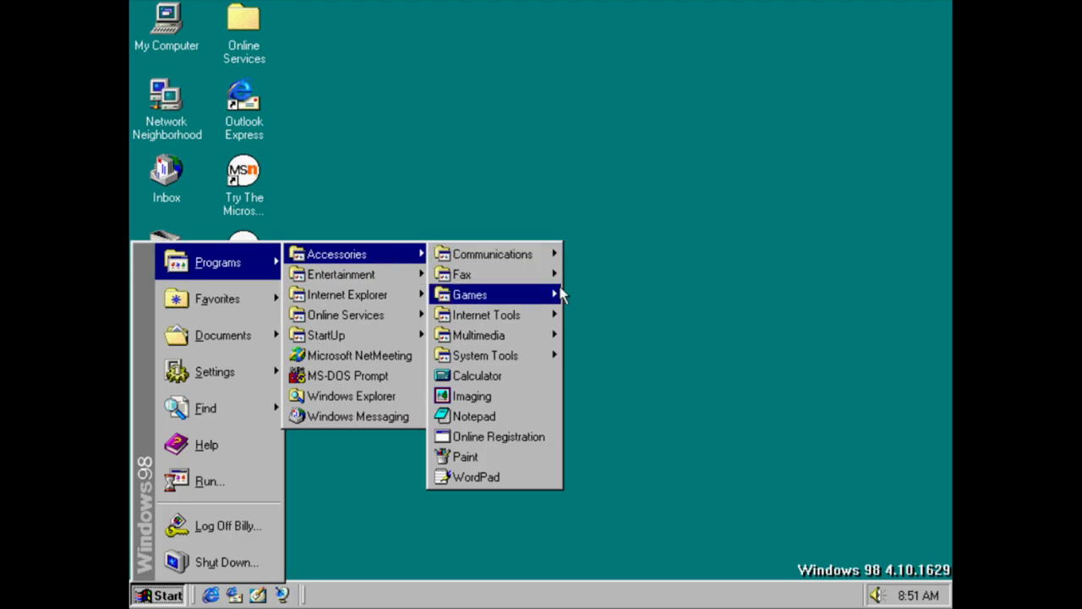
pyautogui.moveTo(558, 295)
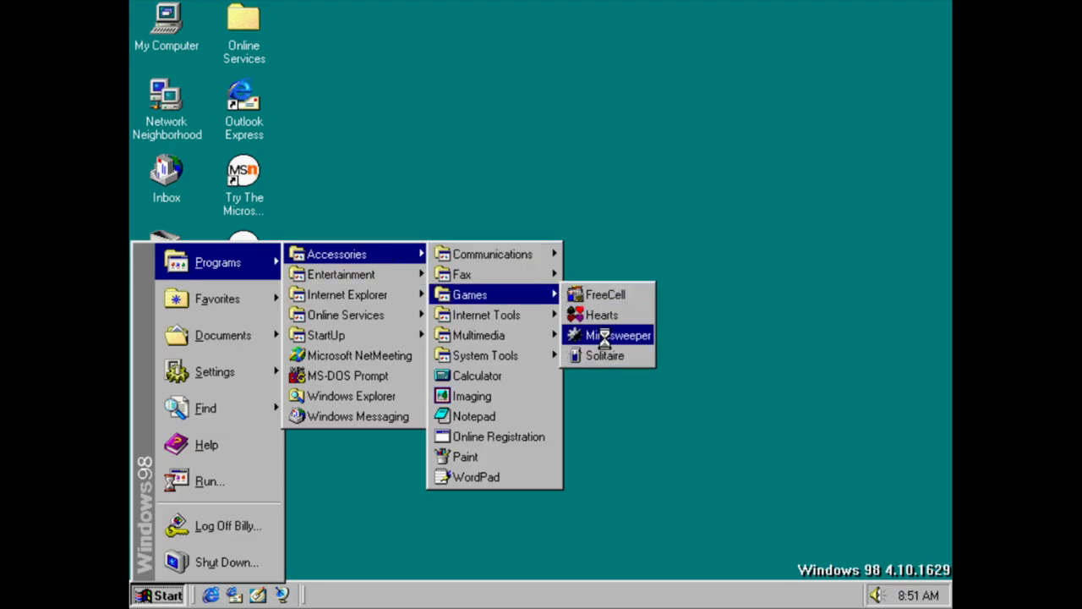
pyautogui.click(601, 336)
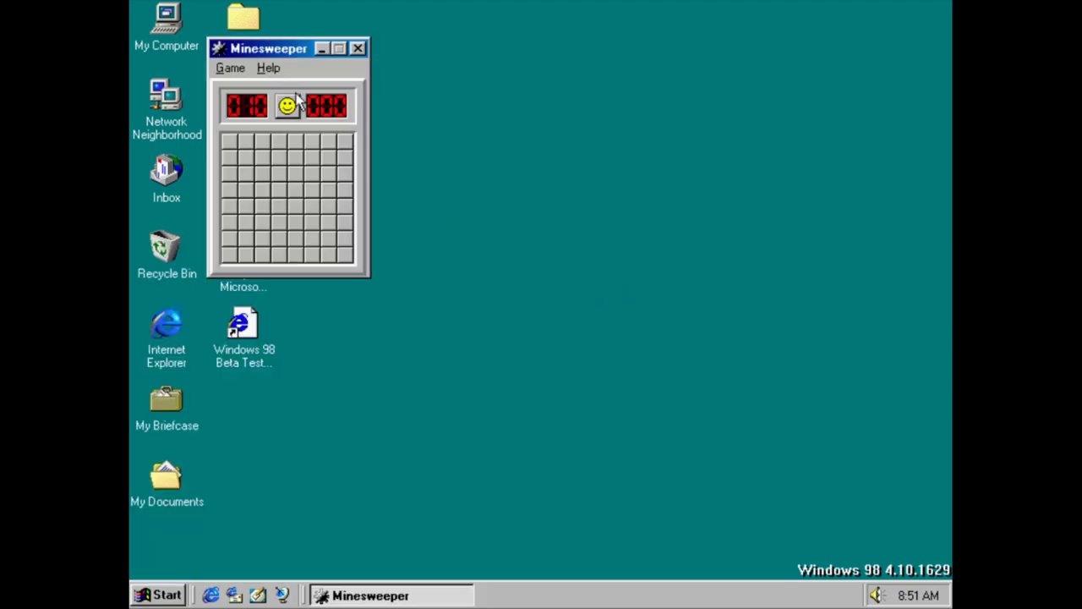
pyautogui.click(268, 68)
pyautogui.click(273, 125)
pyautogui.press('Return')
# Uncover minefield squares until a mine is hit, then minimize, restore and close Minesweeper
pyautogui.click(229, 140)
pyautogui.click(312, 245)
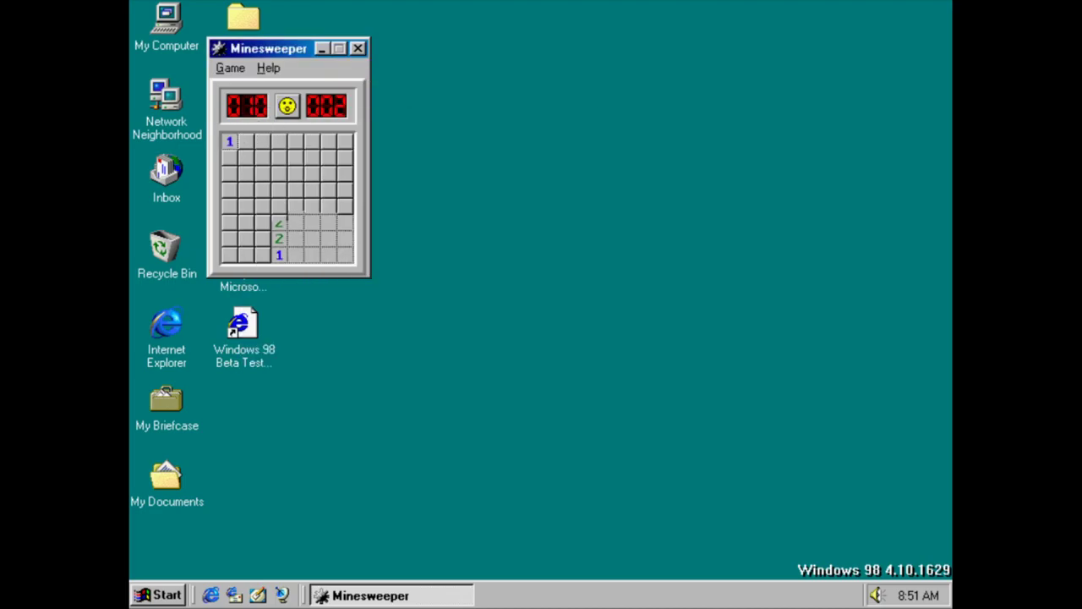
pyautogui.click(229, 255)
pyautogui.click(345, 140)
pyautogui.click(264, 157)
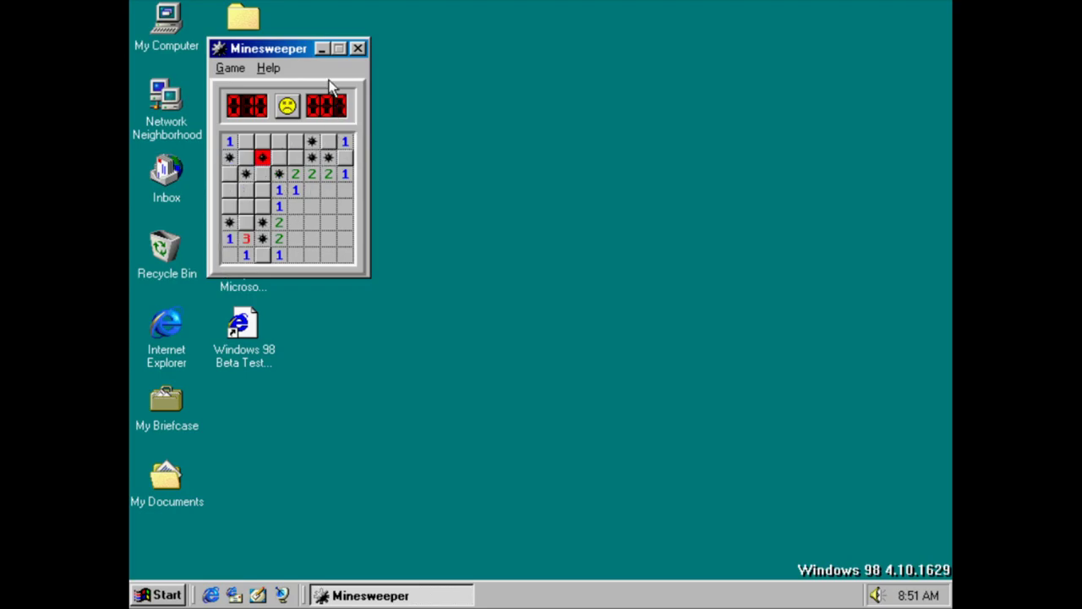
pyautogui.press('super+m')
pyautogui.click(420, 594)
pyautogui.hotkey('alt', 'F4')
# Launch Solitaire, view About Solitaire, close the game, and reopen the Start menu
pyautogui.press('super')
pyautogui.moveTo(266, 263)
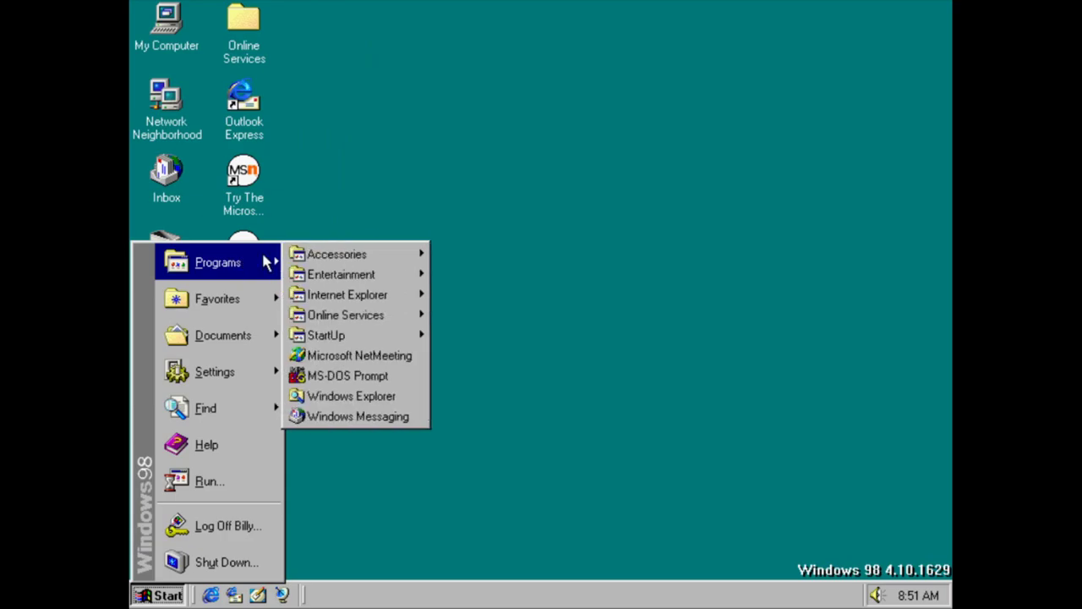
pyautogui.moveTo(322, 254)
pyautogui.moveTo(530, 303)
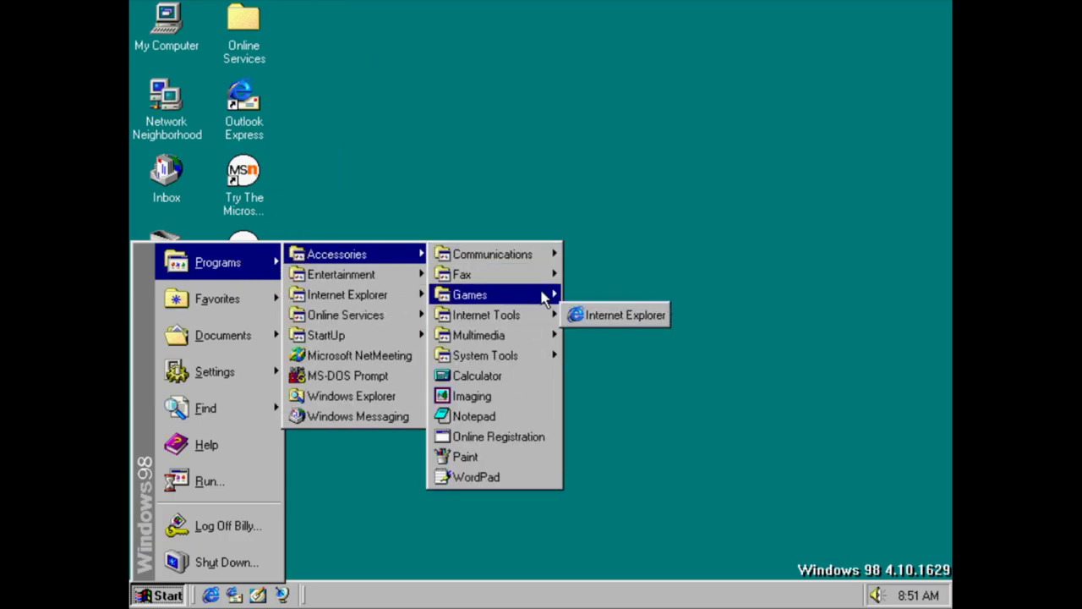
pyautogui.click(626, 354)
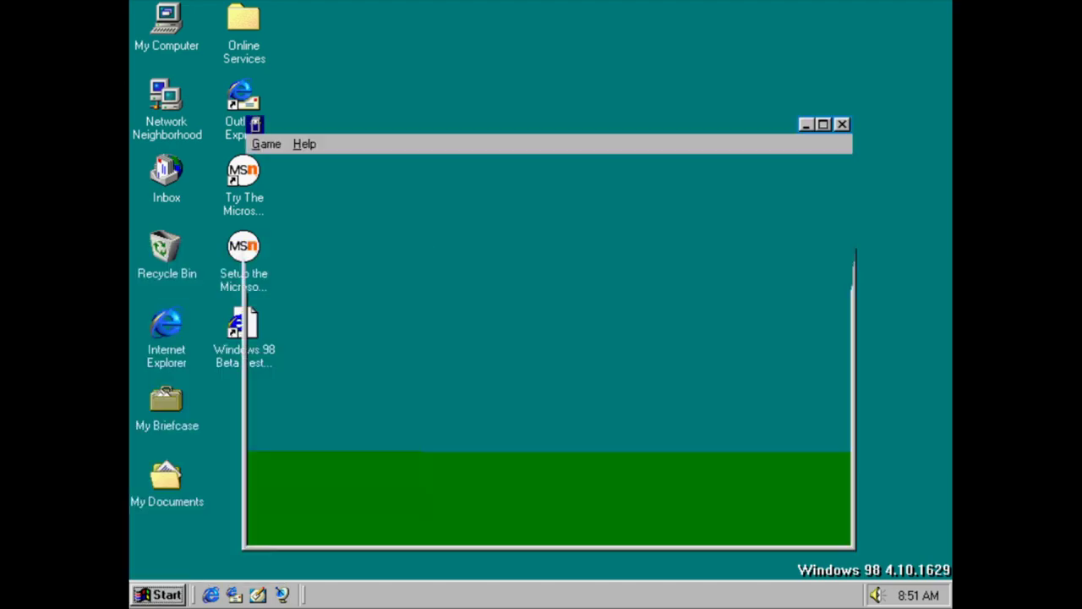
pyautogui.click(308, 146)
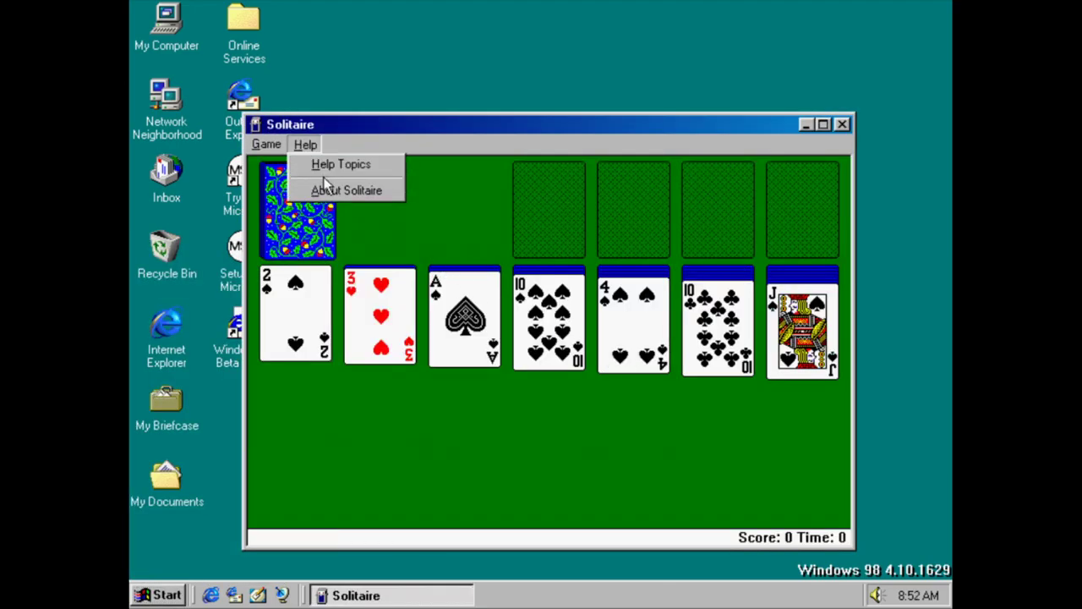
pyautogui.click(315, 189)
pyautogui.press('Return')
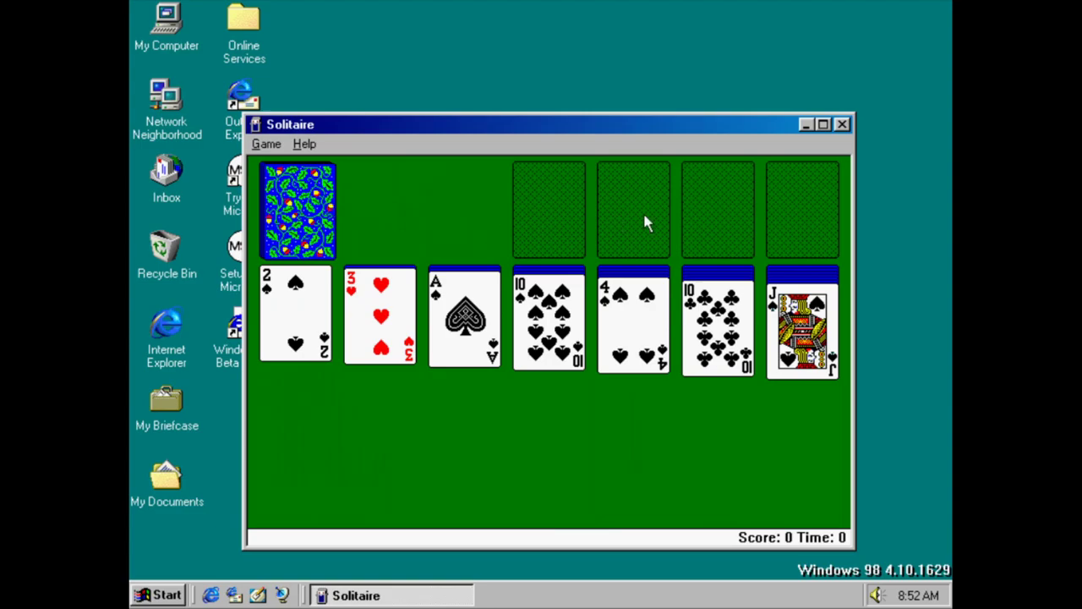
pyautogui.click(842, 124)
pyautogui.hotkey('ctrl', 'Escape')
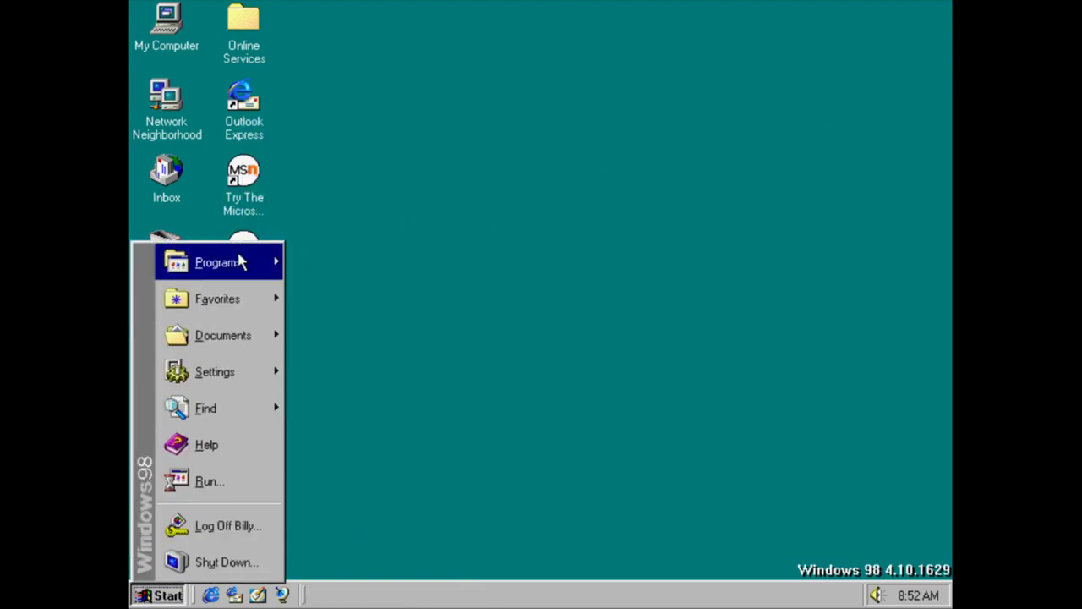
# Launch ActiveMovie Control and close it along with its file prompt
pyautogui.moveTo(315, 254)
pyautogui.moveTo(533, 326)
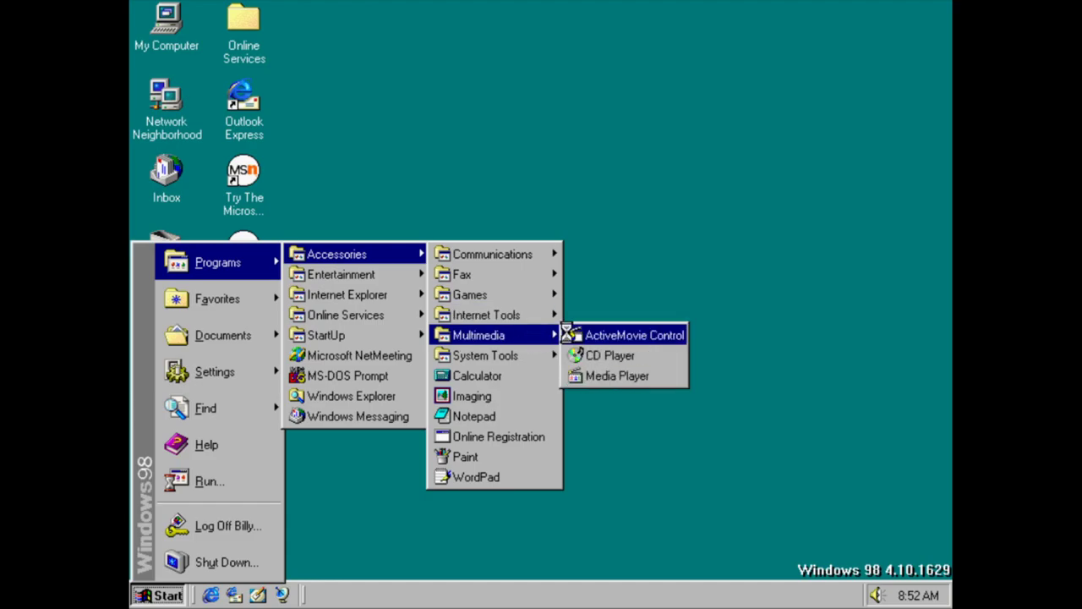
pyautogui.click(566, 334)
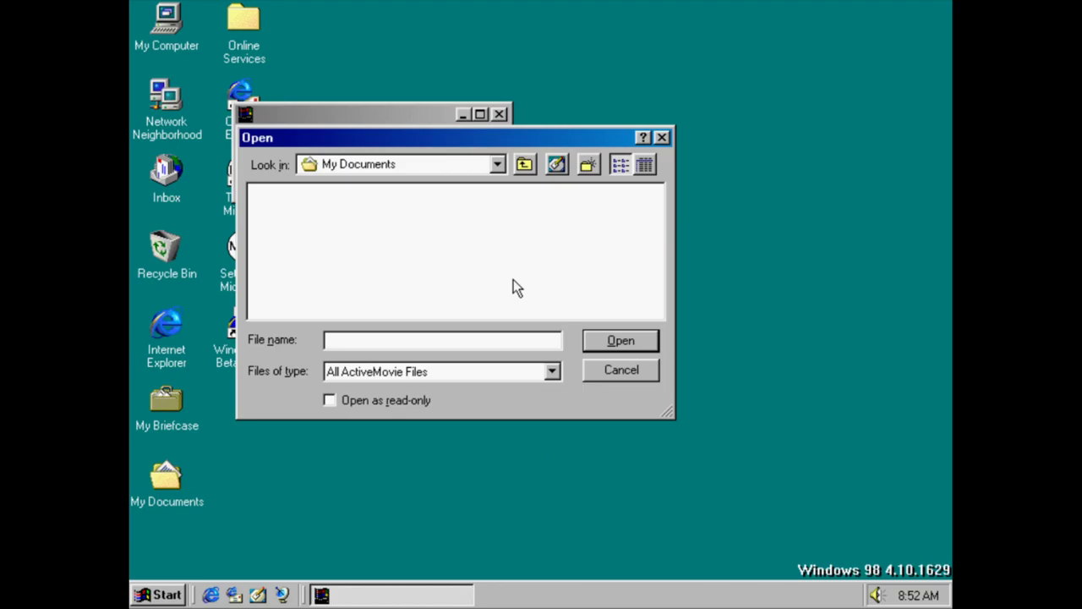
pyautogui.press('Escape')
# Launch CD Player, view About CD Player, and close it
pyautogui.press('super')
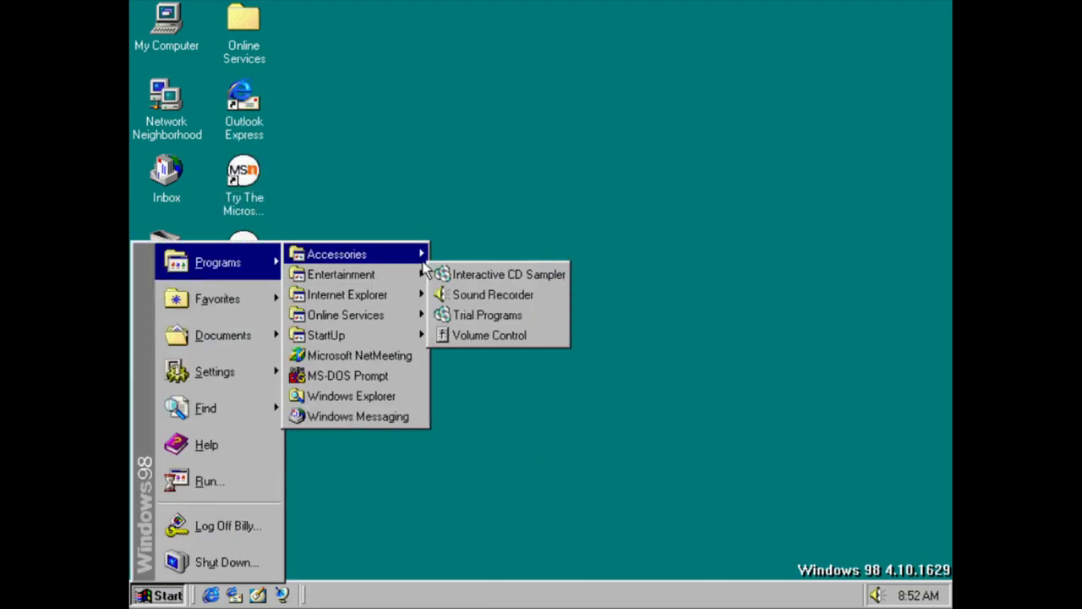
pyautogui.moveTo(422, 258)
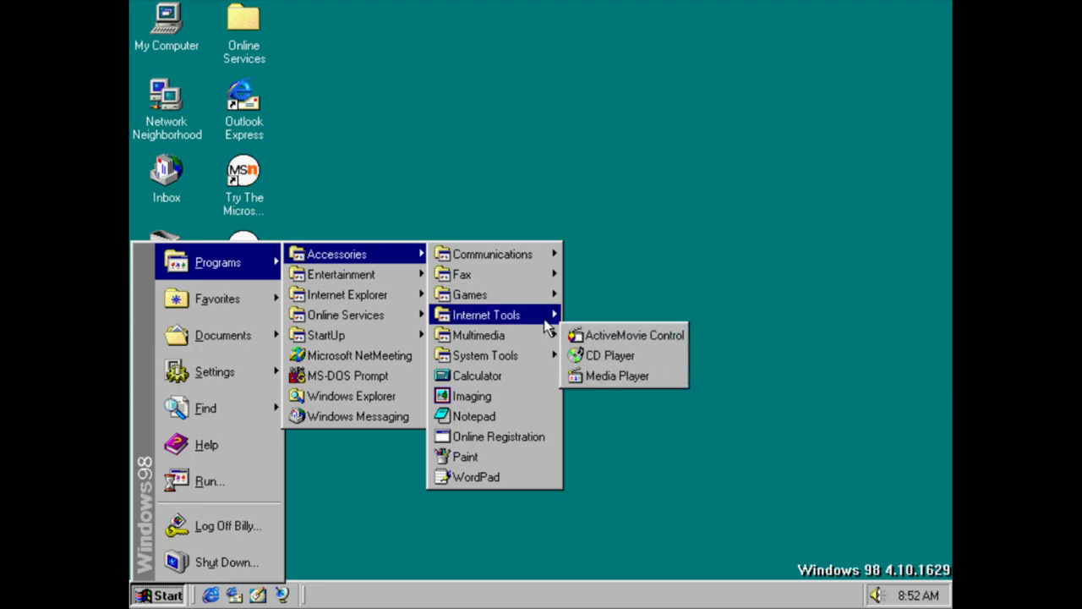
pyautogui.moveTo(545, 338)
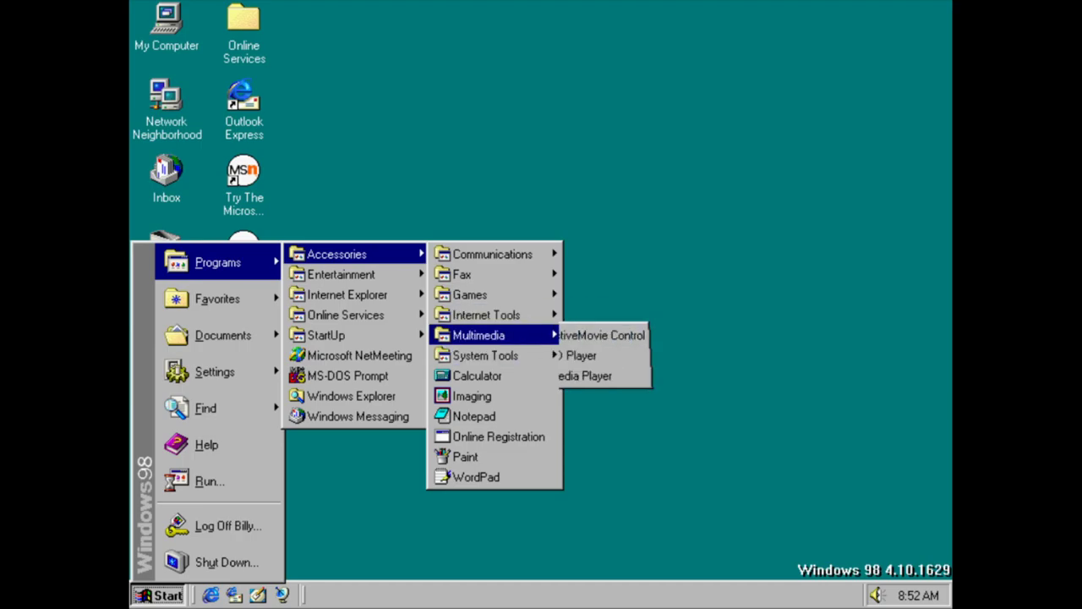
pyautogui.click(606, 356)
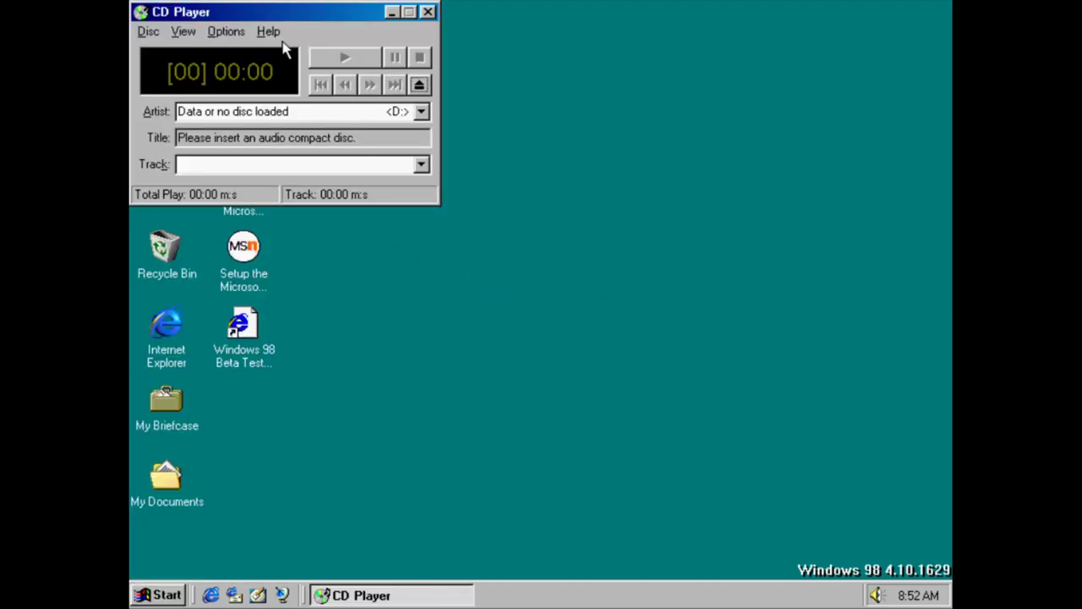
pyautogui.click(270, 32)
pyautogui.click(286, 76)
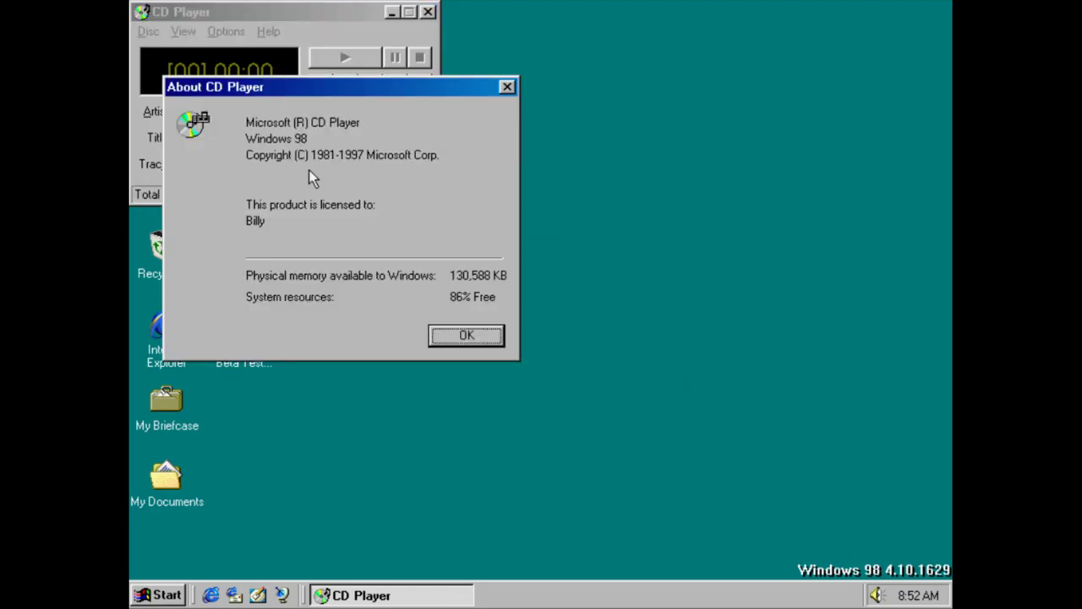
pyautogui.press('Return')
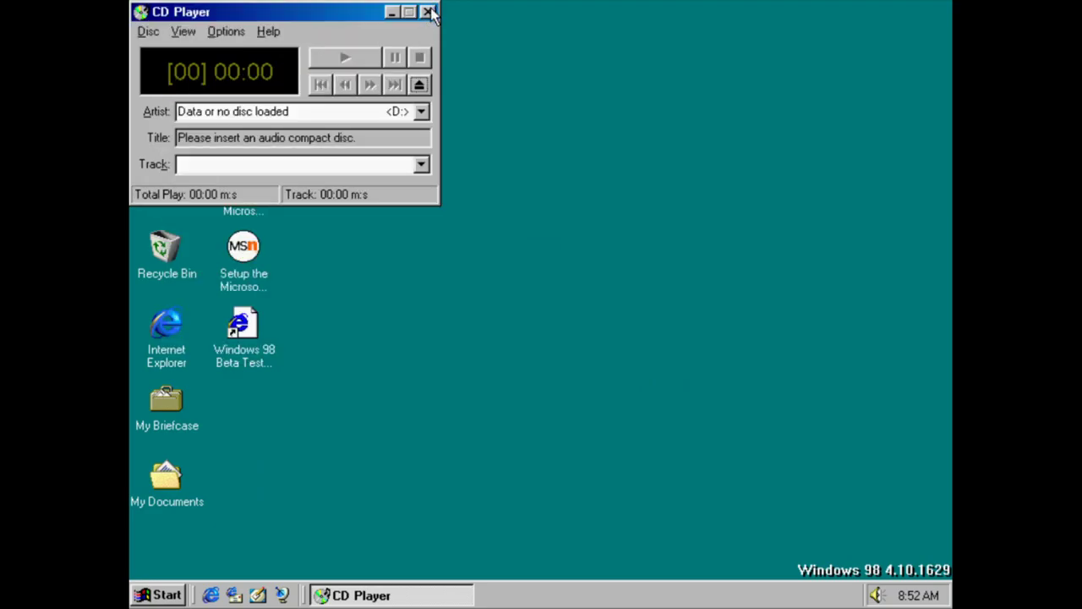
pyautogui.click(429, 12)
# Open Media Player, view About Media Player, close it, and reopen the Start menu
pyautogui.press('super')
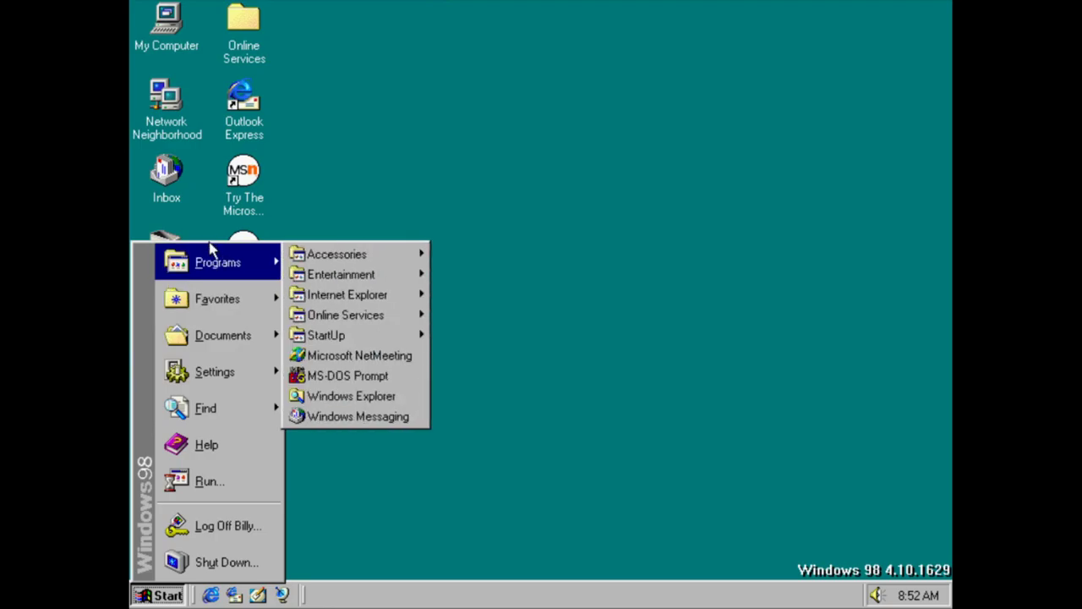
pyautogui.moveTo(386, 254)
pyautogui.moveTo(495, 296)
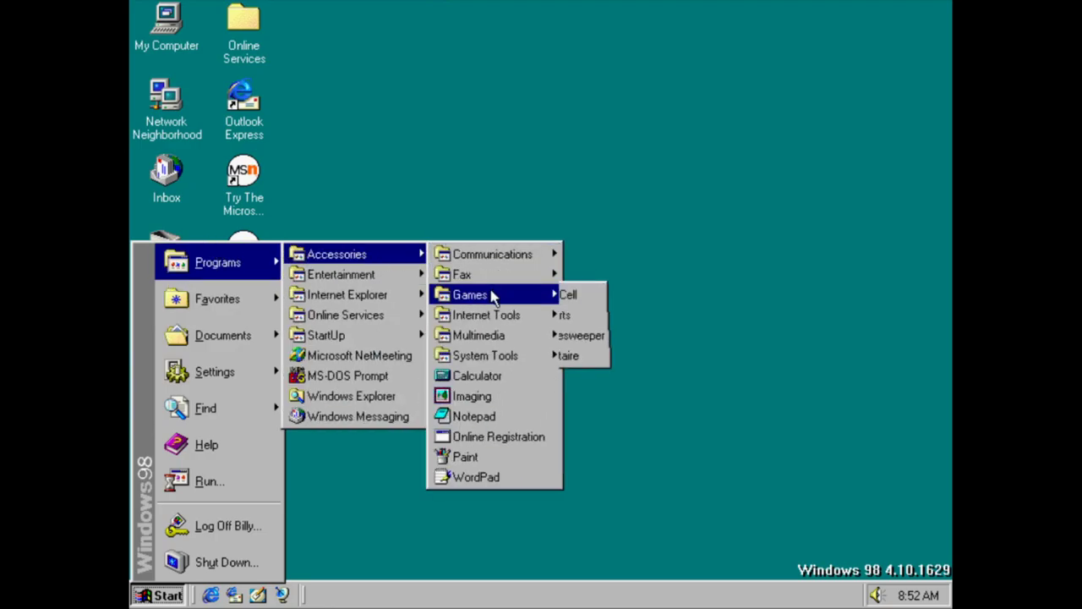
pyautogui.moveTo(551, 342)
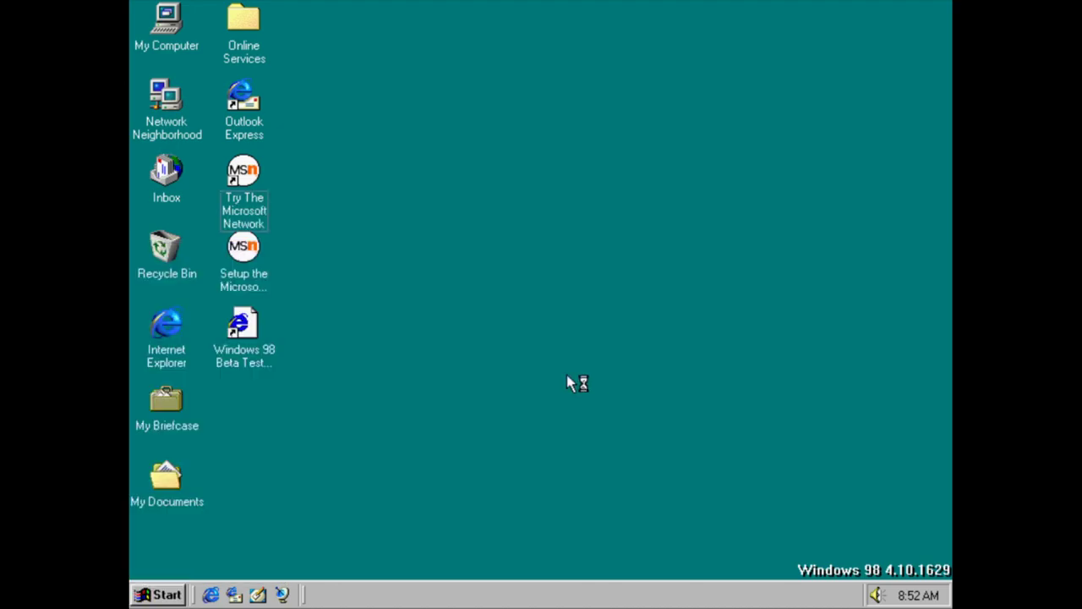
pyautogui.click(297, 32)
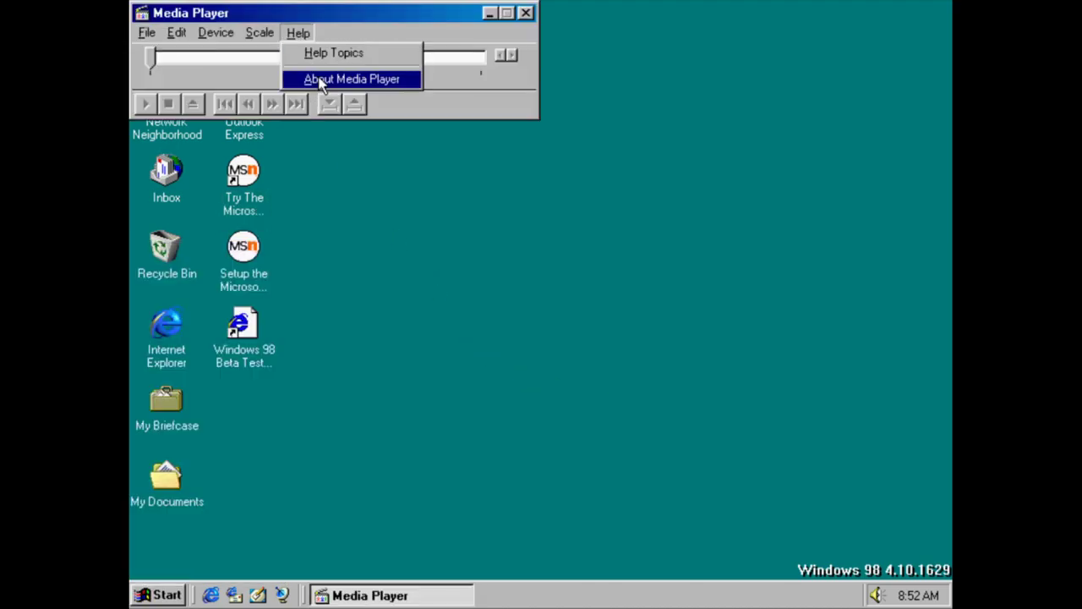
pyautogui.click(322, 79)
pyautogui.click(457, 336)
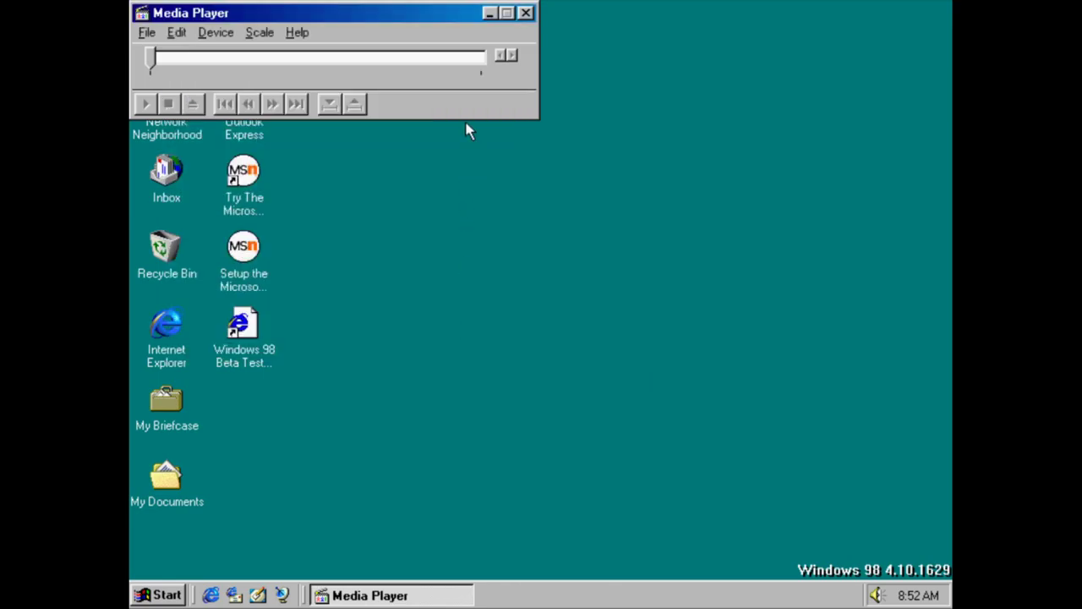
pyautogui.click(526, 13)
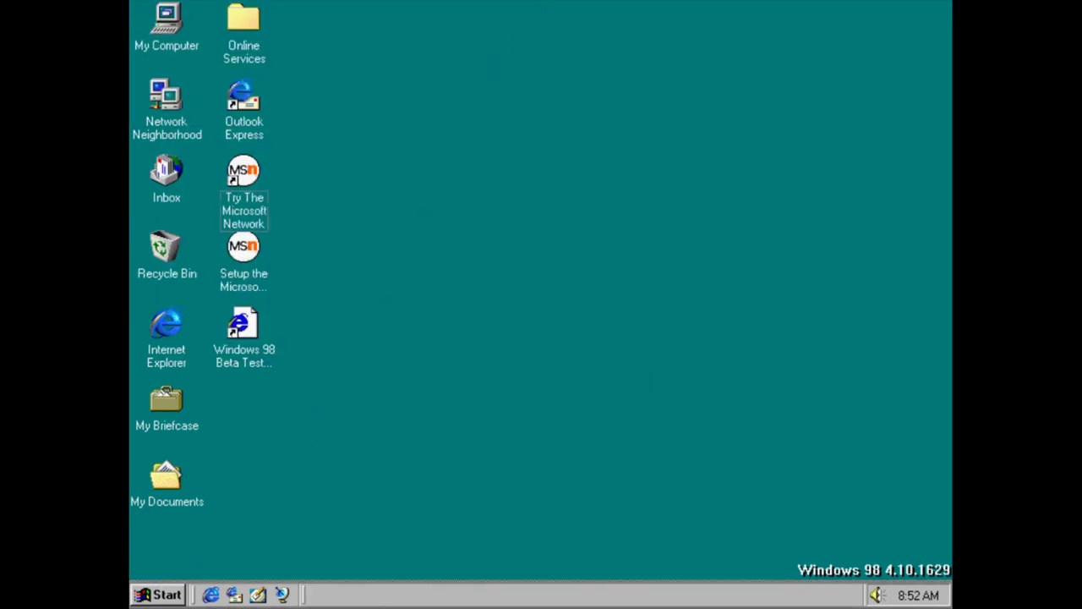
pyautogui.click(159, 594)
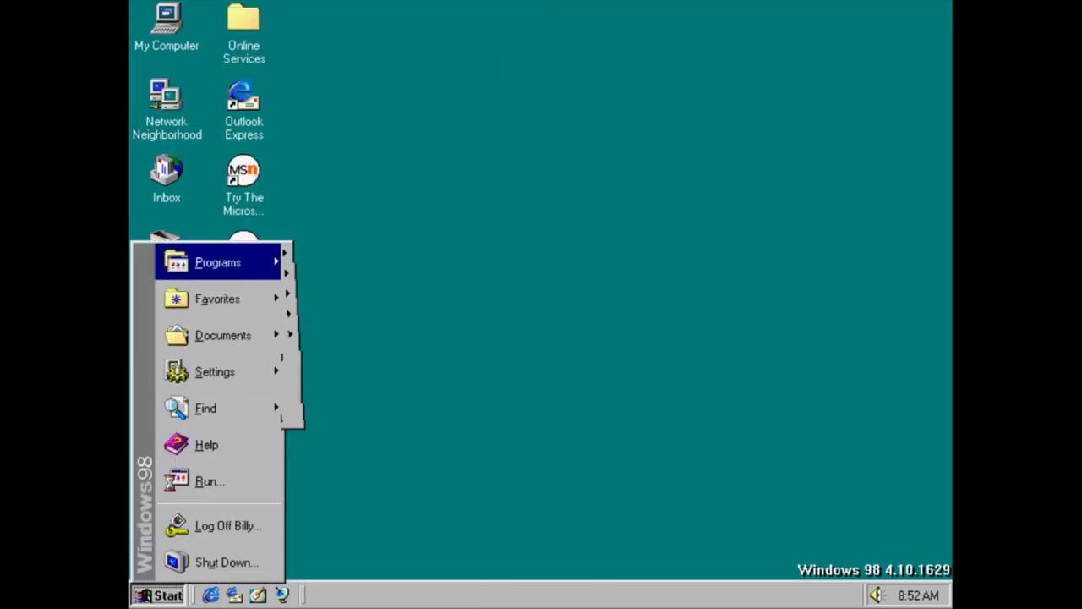
# Launch Microsoft Backup, decline the hardware wizard, skip Welcome, view About, and close it
pyautogui.moveTo(345, 259)
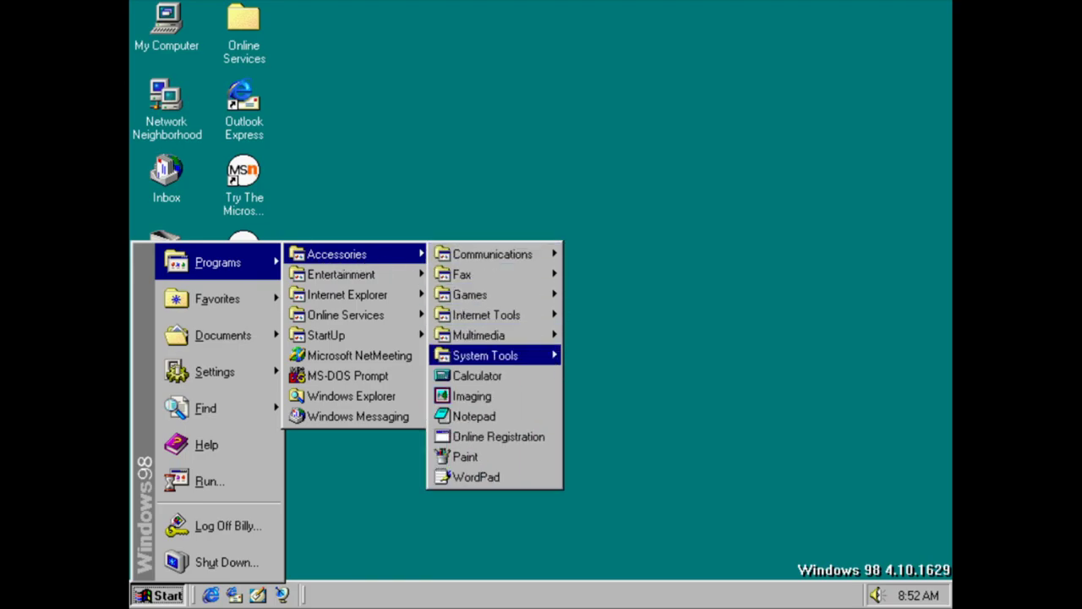
pyautogui.moveTo(507, 355)
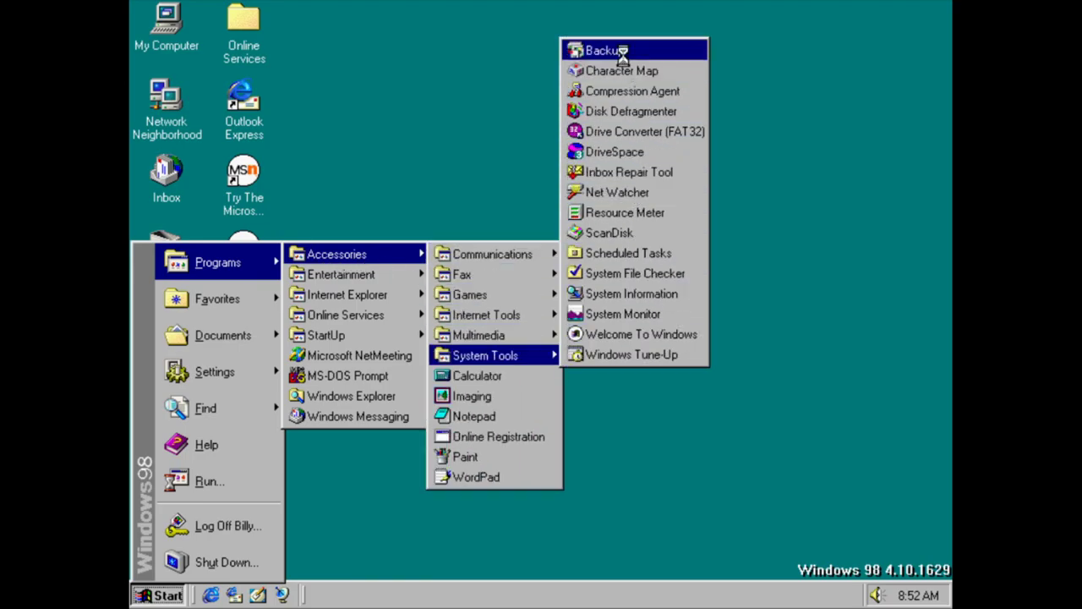
pyautogui.click(619, 51)
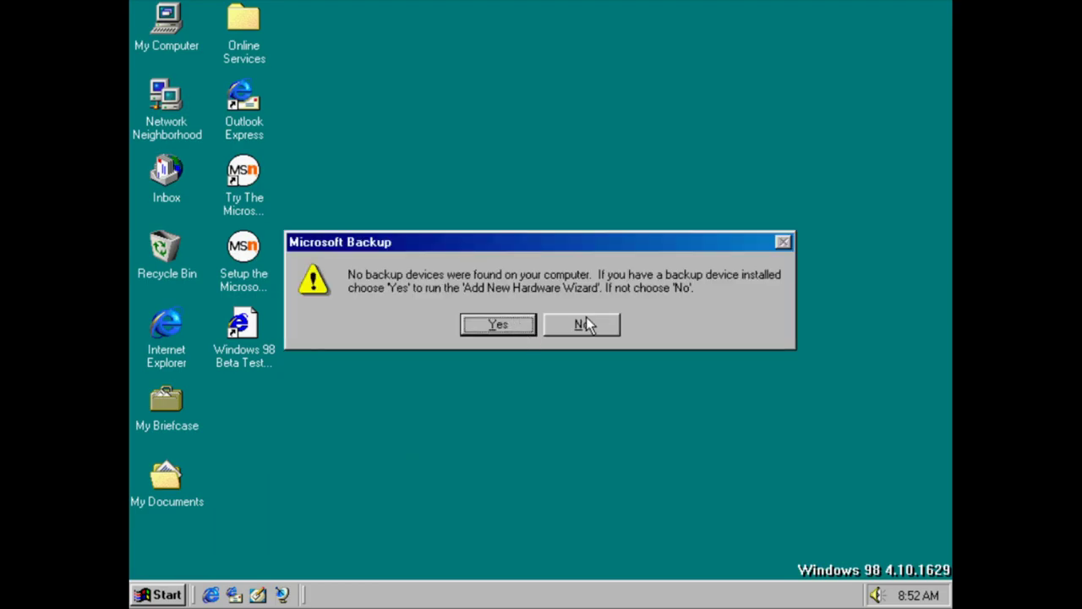
pyautogui.click(586, 323)
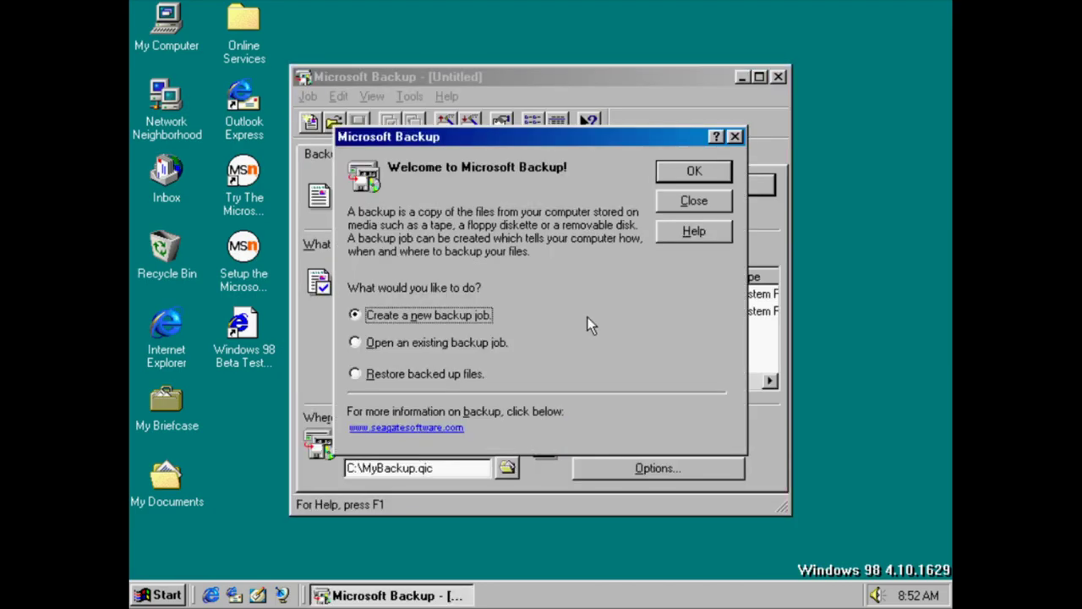
pyautogui.click(689, 203)
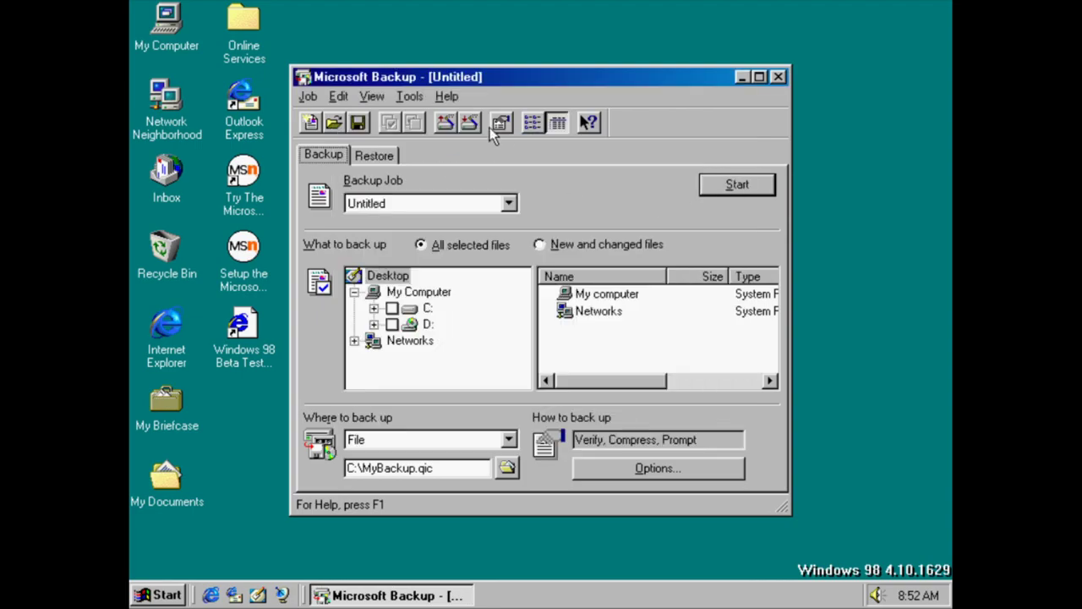
pyautogui.click(459, 99)
pyautogui.click(477, 161)
pyautogui.click(448, 96)
pyautogui.click(466, 143)
pyautogui.press('Escape')
pyautogui.click(778, 77)
# Open Character Map from System Tools, close it, and reopen the Start menu
pyautogui.press('super')
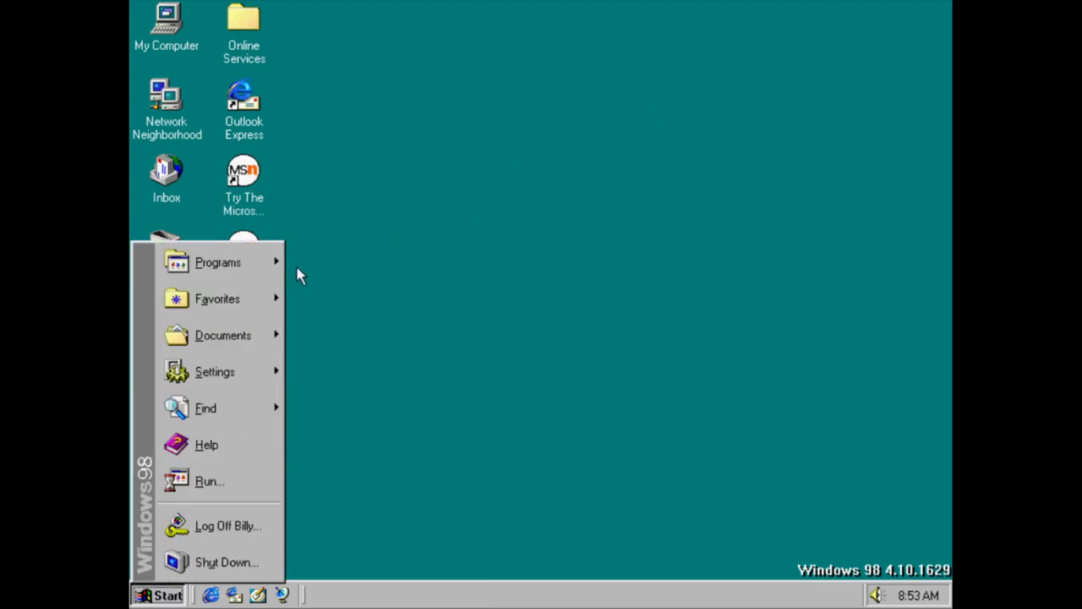
pyautogui.moveTo(234, 269)
pyautogui.moveTo(365, 258)
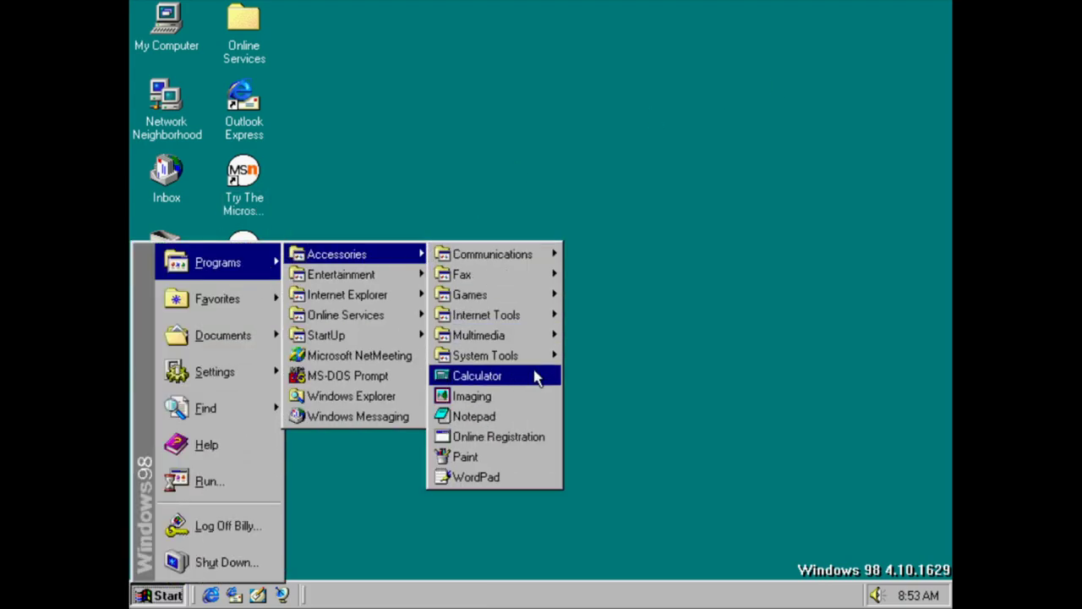
pyautogui.moveTo(553, 355)
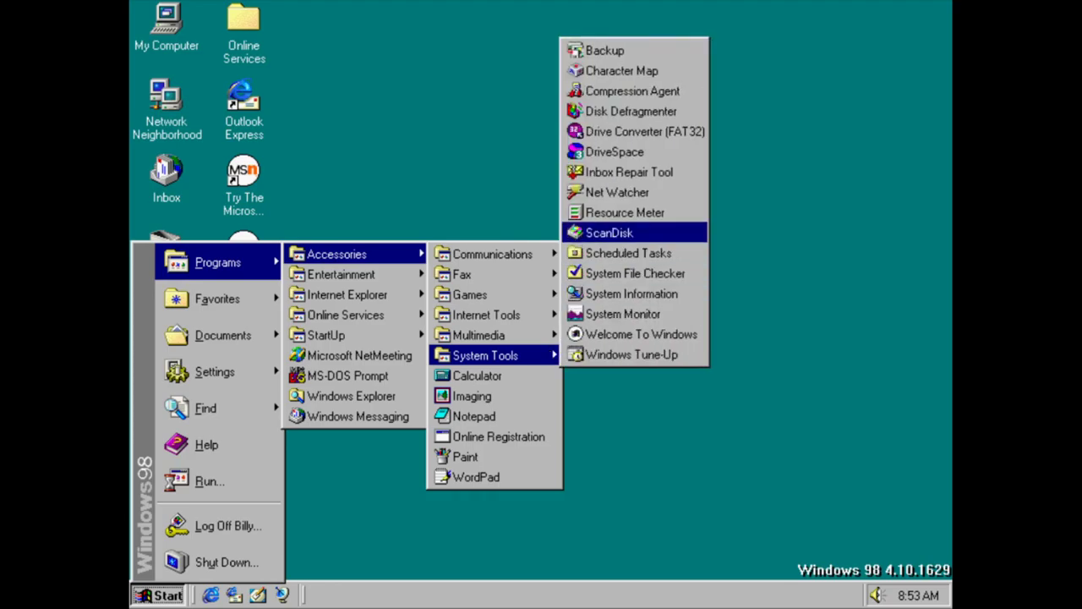
pyautogui.click(611, 71)
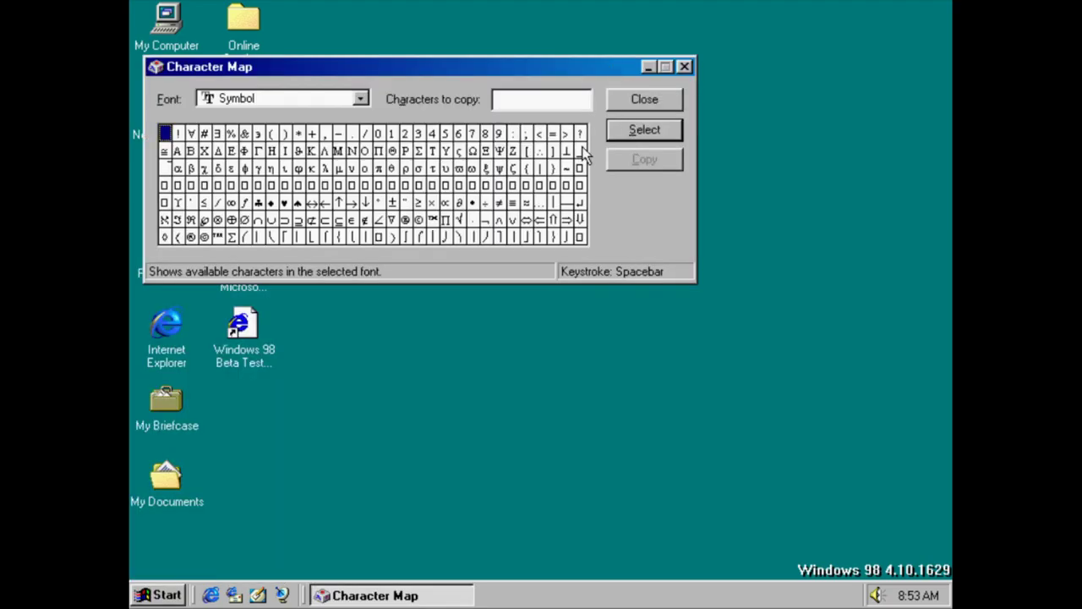
pyautogui.hotkey('alt', 'F4')
pyautogui.press('super')
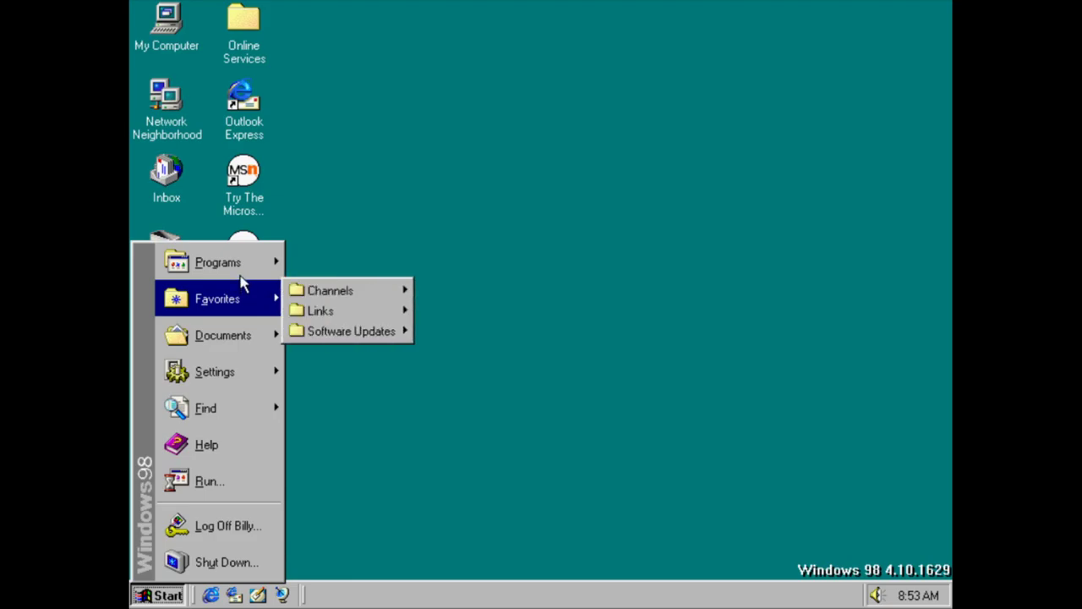
# Launch Compression Agent and decline running DriveSpace 3
pyautogui.moveTo(261, 267)
pyautogui.moveTo(342, 259)
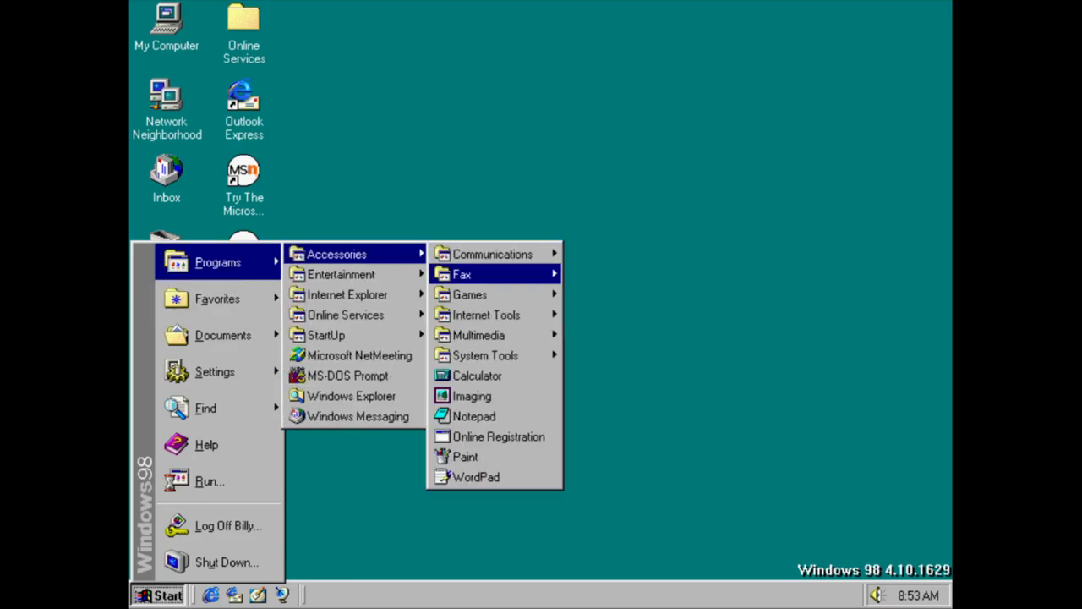
pyautogui.moveTo(533, 359)
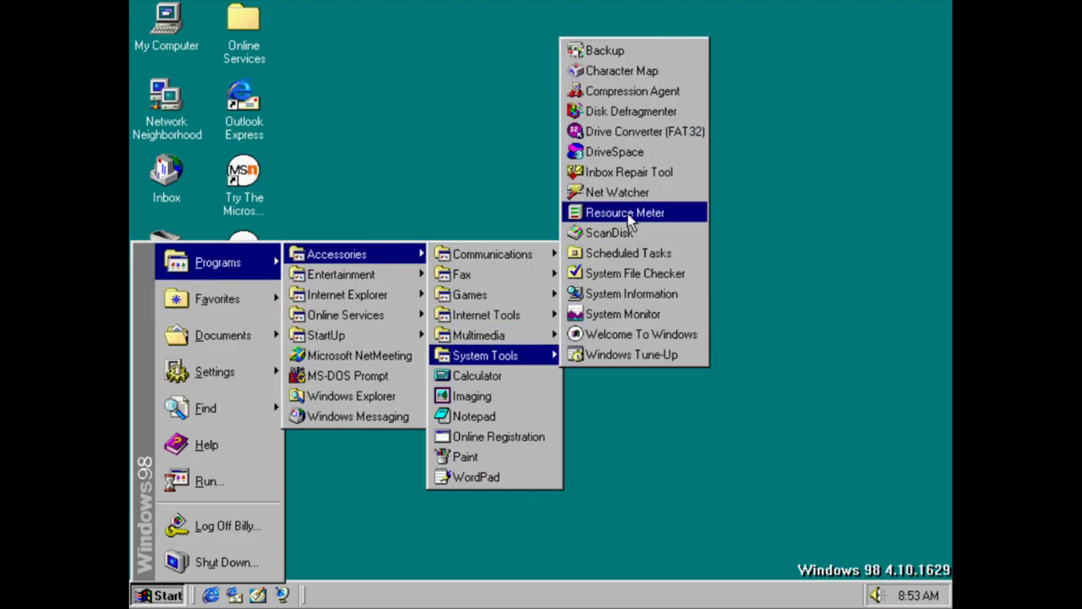
pyautogui.click(632, 91)
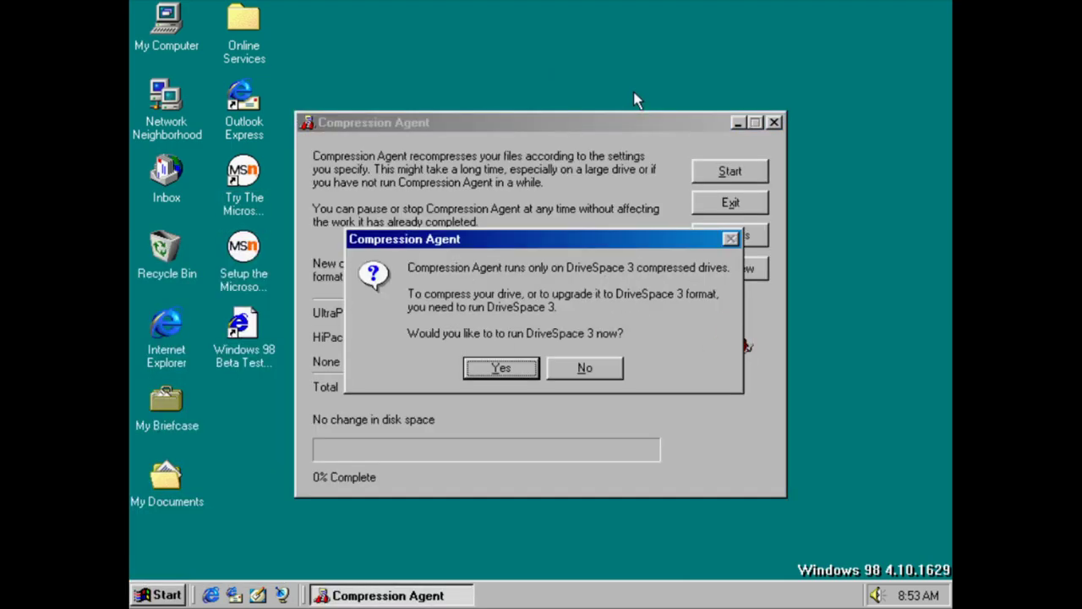
pyautogui.click(564, 369)
# Relaunch Compression Agent and agree to run DriveSpace 3
pyautogui.press('super')
pyautogui.moveTo(218, 263)
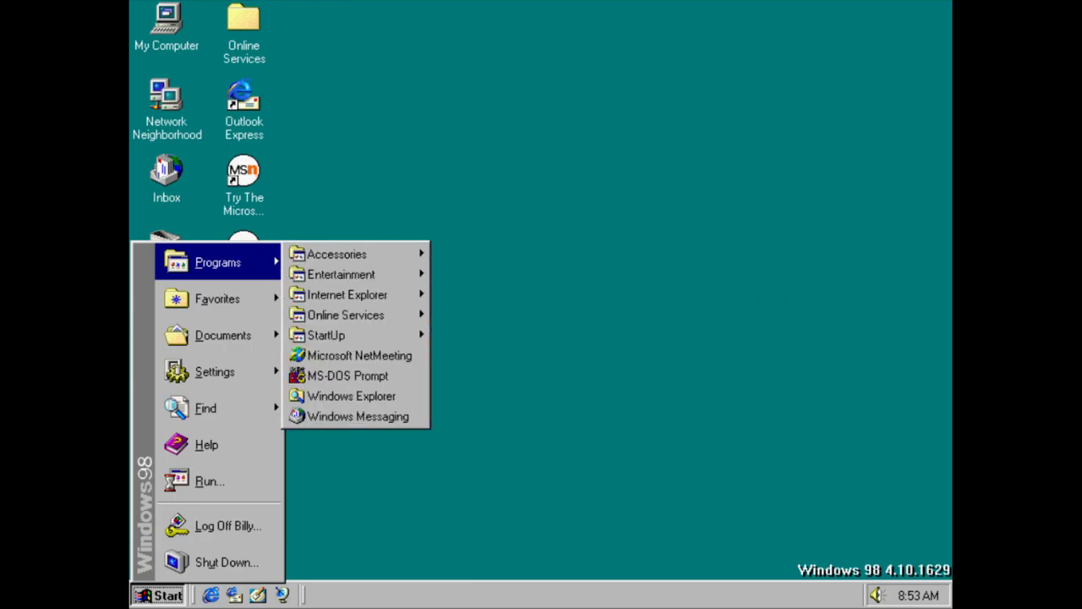
pyautogui.moveTo(350, 251)
pyautogui.moveTo(501, 358)
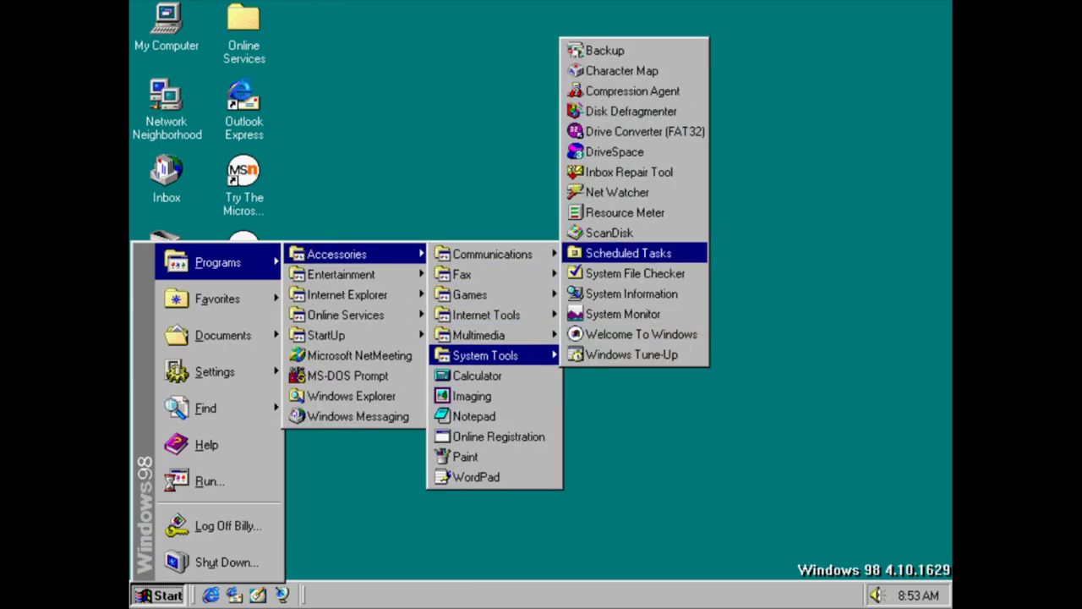
pyautogui.click(645, 92)
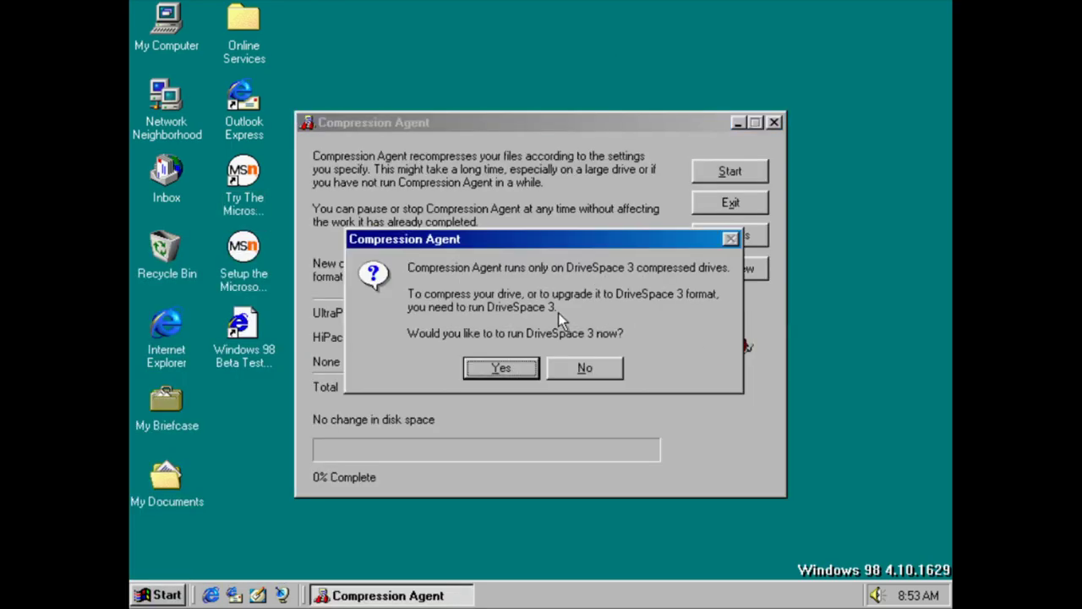
pyautogui.click(495, 370)
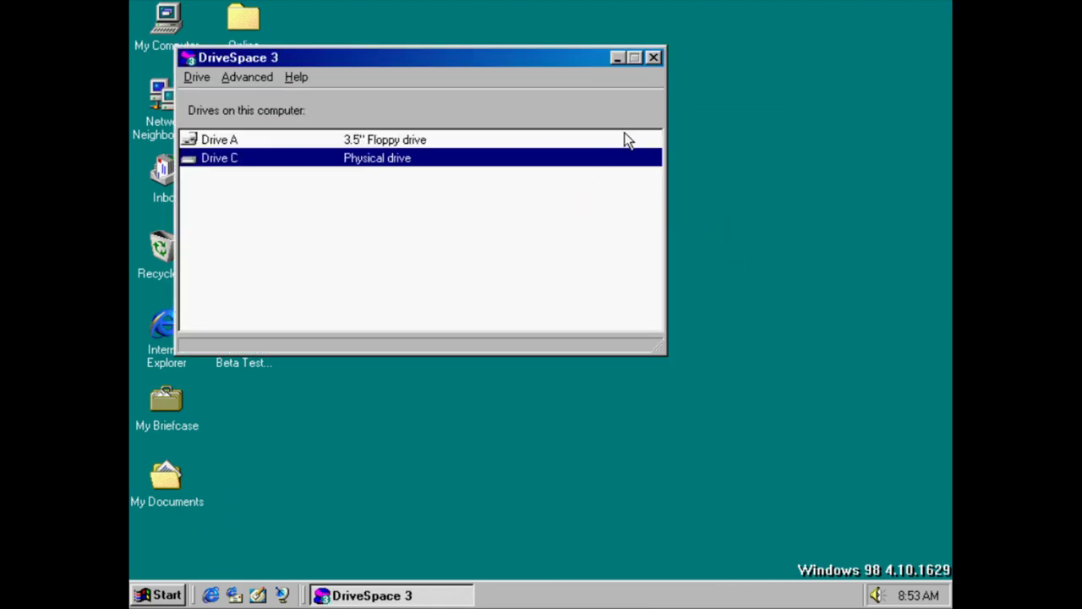
# View About DriveSpace, close DriveSpace 3, and reopen the Start menu
pyautogui.click(296, 77)
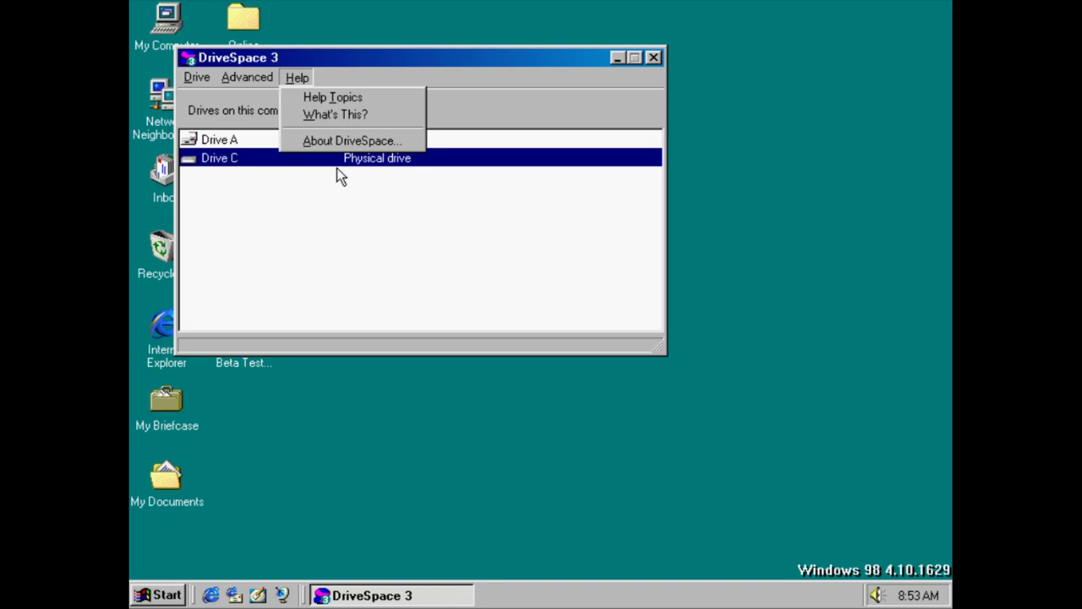
pyautogui.click(347, 143)
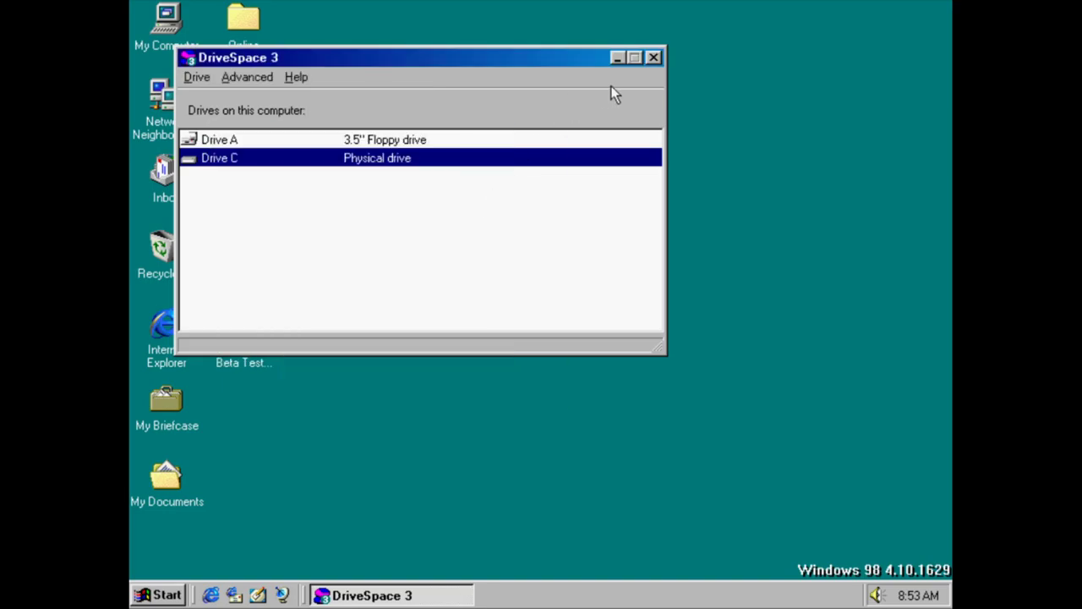
pyautogui.click(654, 56)
pyautogui.press('super')
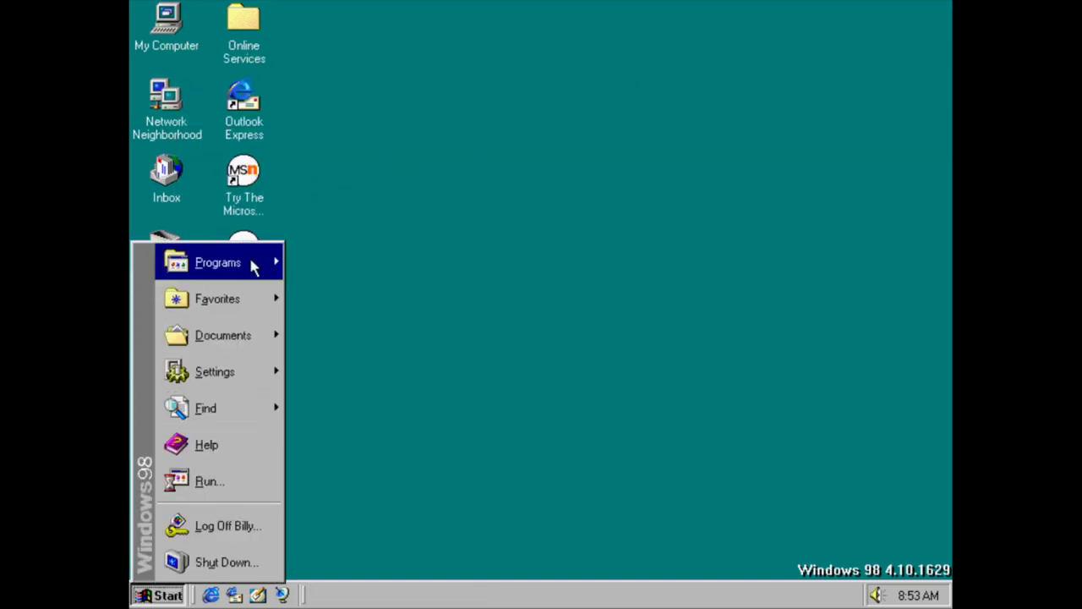
# Run Disk Defragmenter on drive C, stop it at 0% complete, and exit
pyautogui.moveTo(251, 266)
pyautogui.moveTo(376, 255)
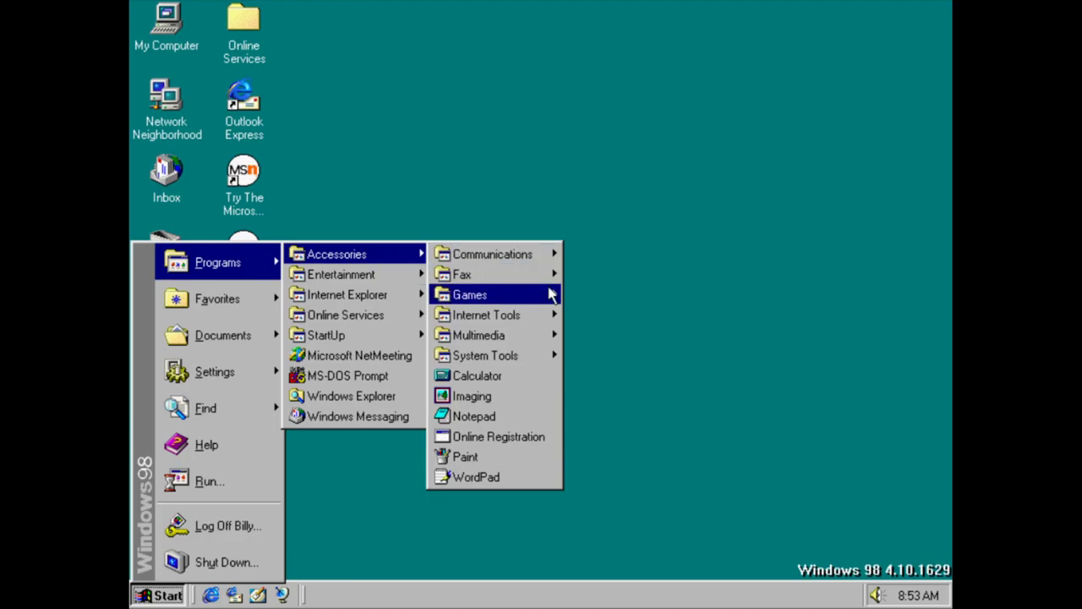
pyautogui.moveTo(550, 295)
pyautogui.moveTo(533, 359)
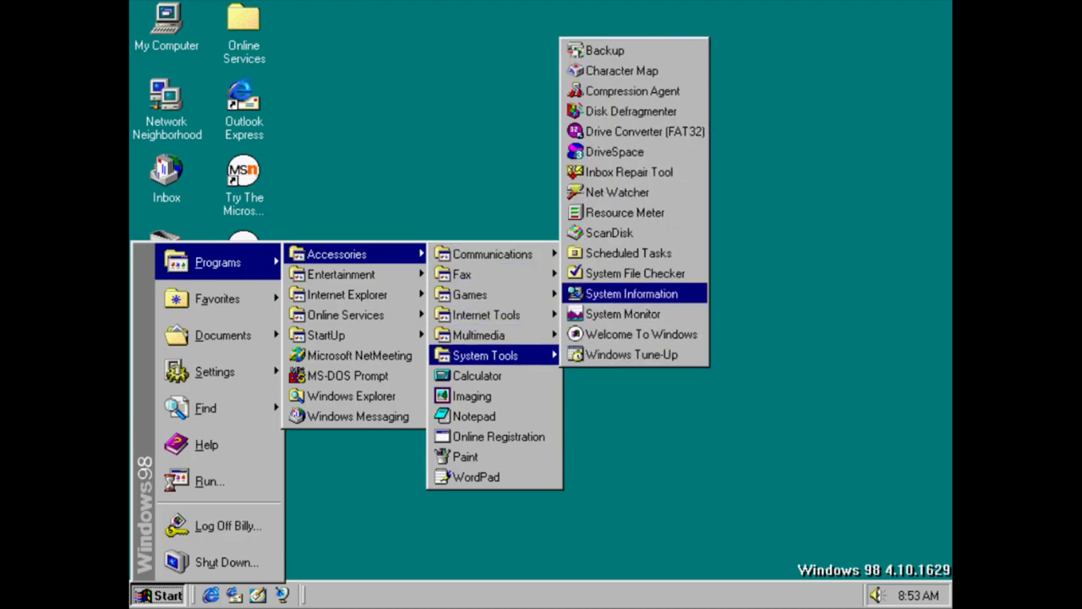
pyautogui.click(566, 256)
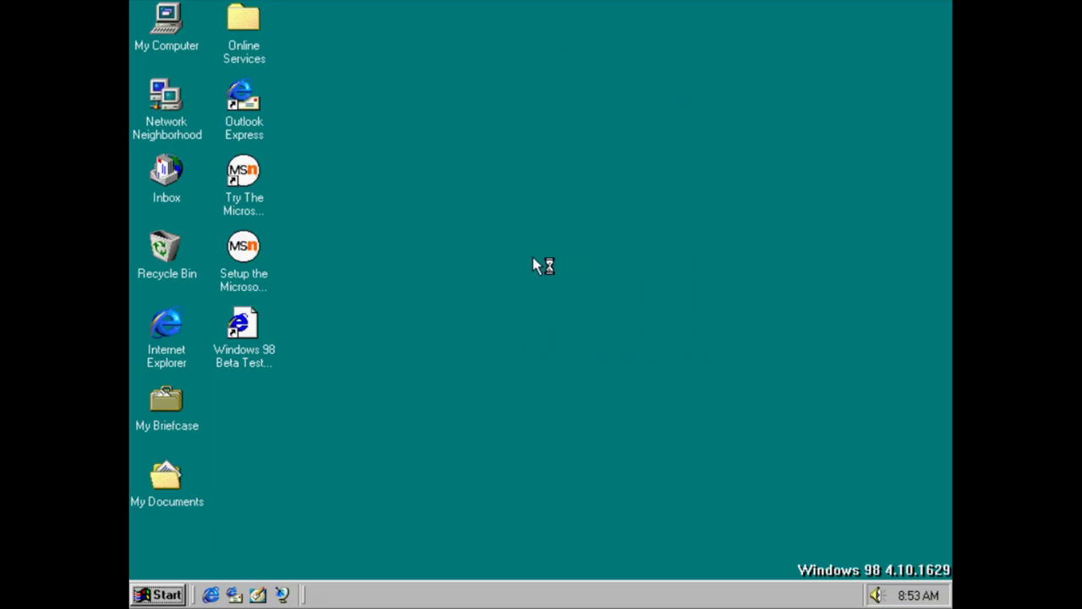
pyautogui.click(326, 381)
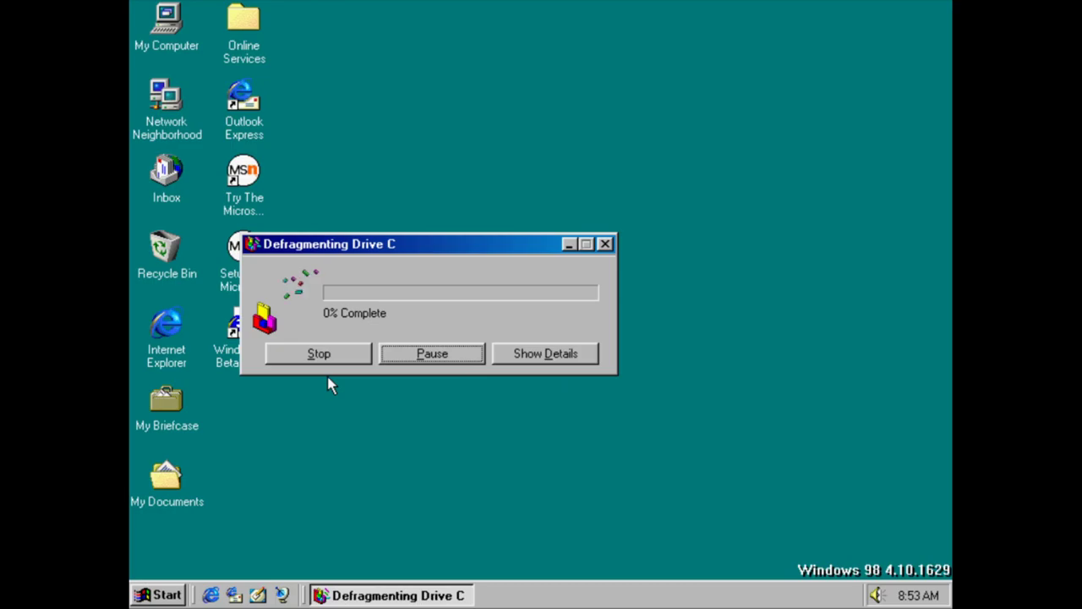
pyautogui.click(339, 358)
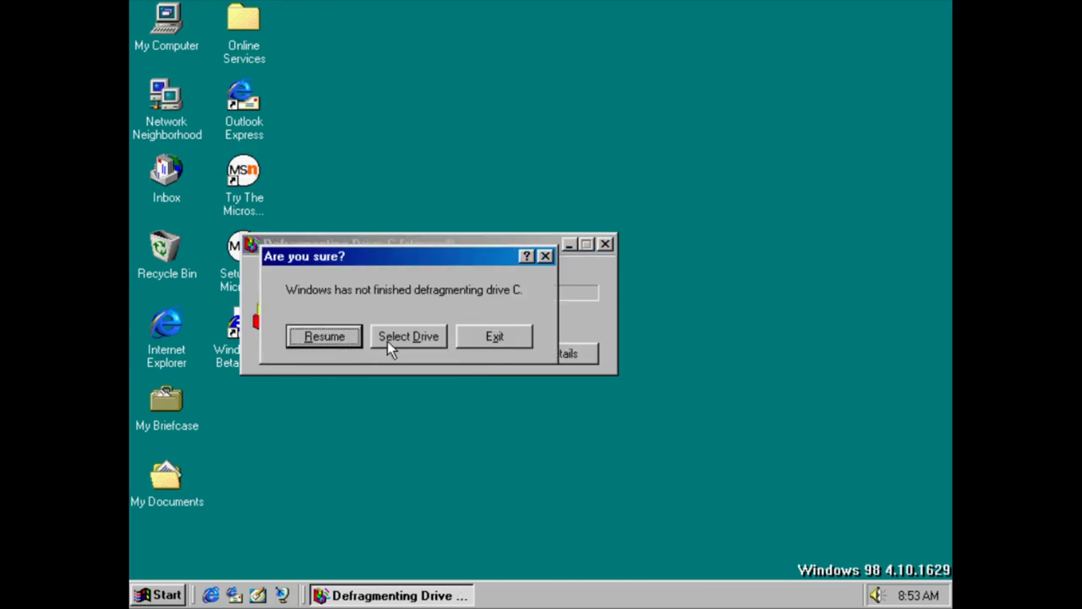
pyautogui.click(494, 337)
# Launch Drive Converter (FAT32) from Accessories > System Tools
pyautogui.press('super')
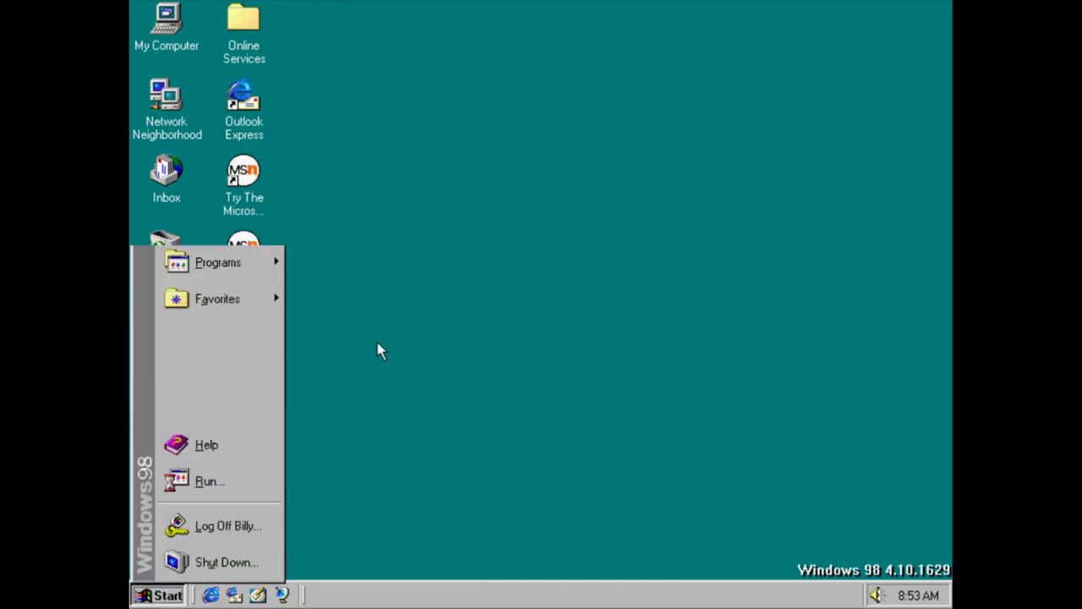
pyautogui.moveTo(267, 279)
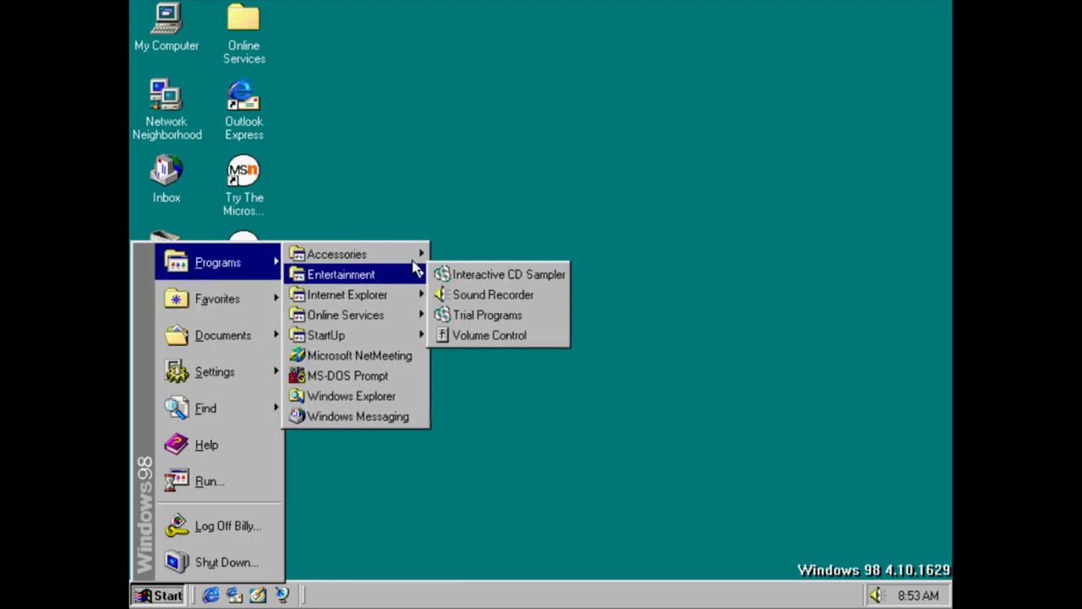
pyautogui.moveTo(406, 254)
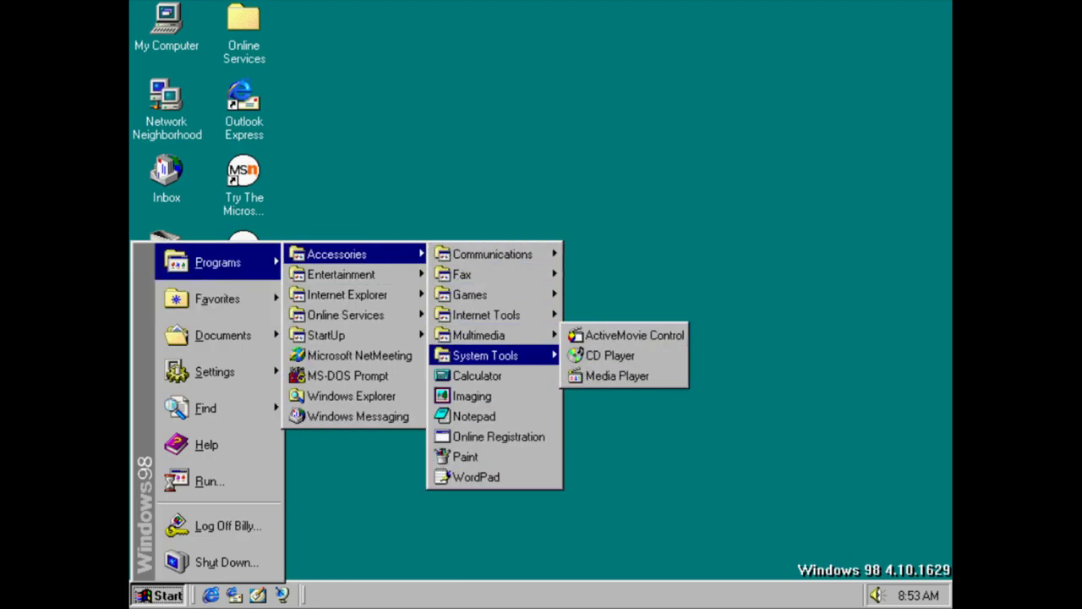
pyautogui.moveTo(527, 356)
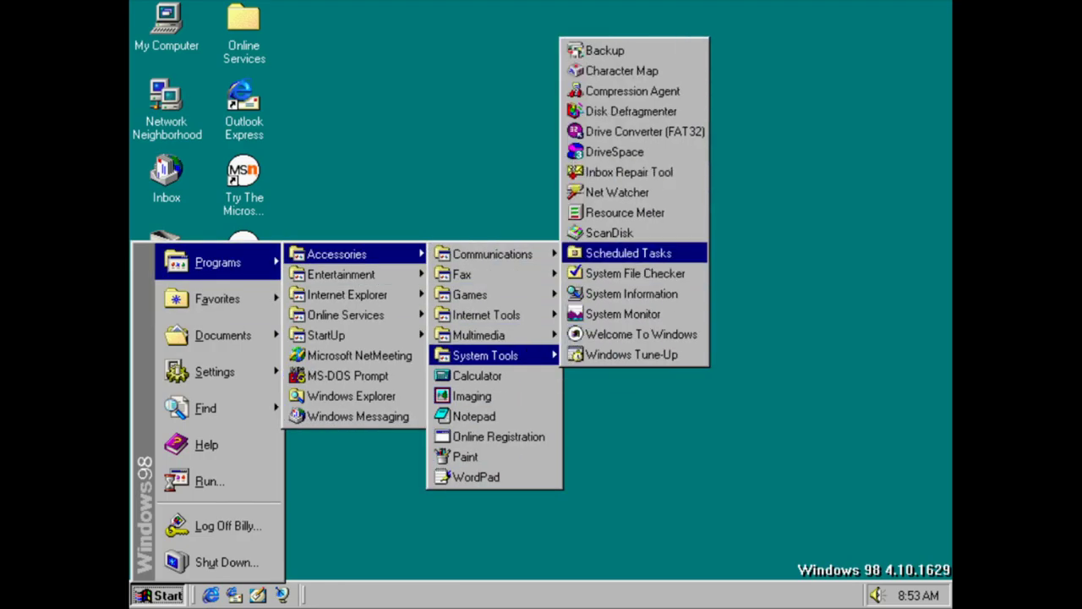
pyautogui.click(591, 133)
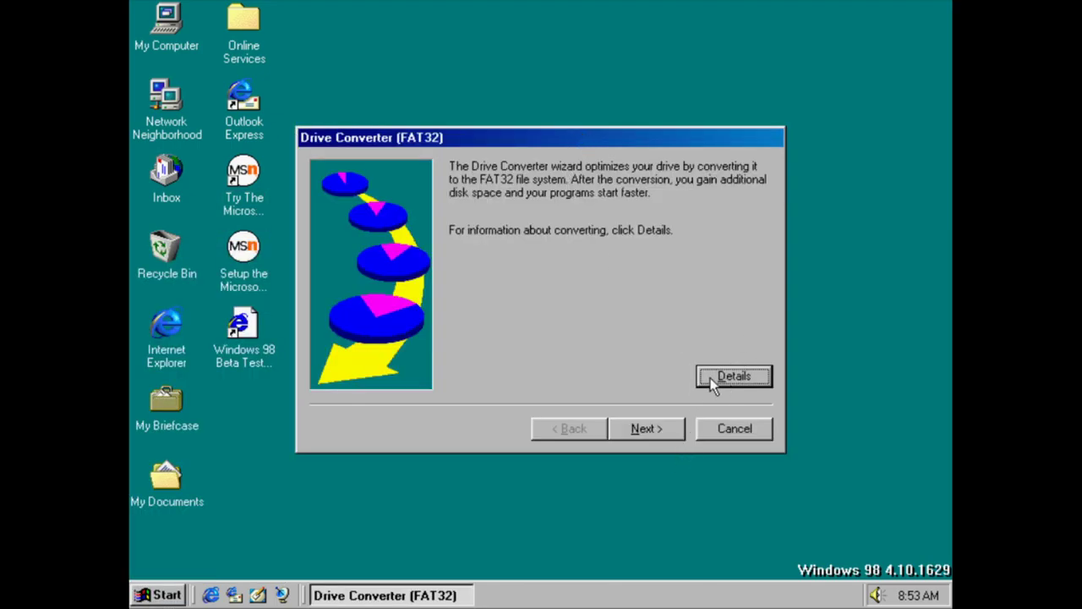
# Read the FAT32 conversion details, find that no drives can be converted, and cancel the wizard
pyautogui.click(713, 382)
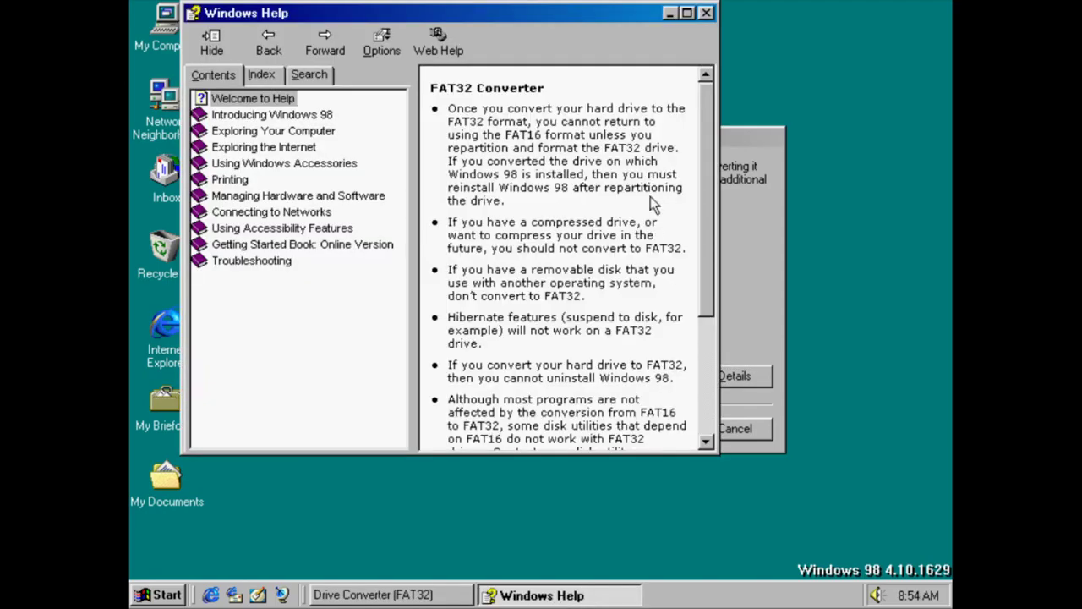
pyautogui.scroll(-5, 712, 130)
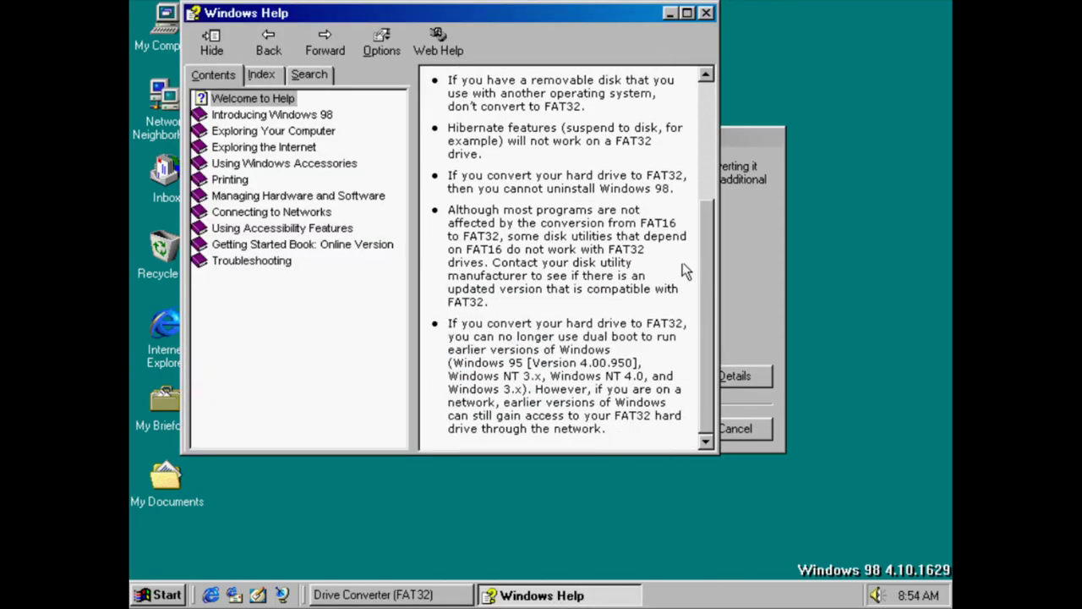
pyautogui.click(706, 13)
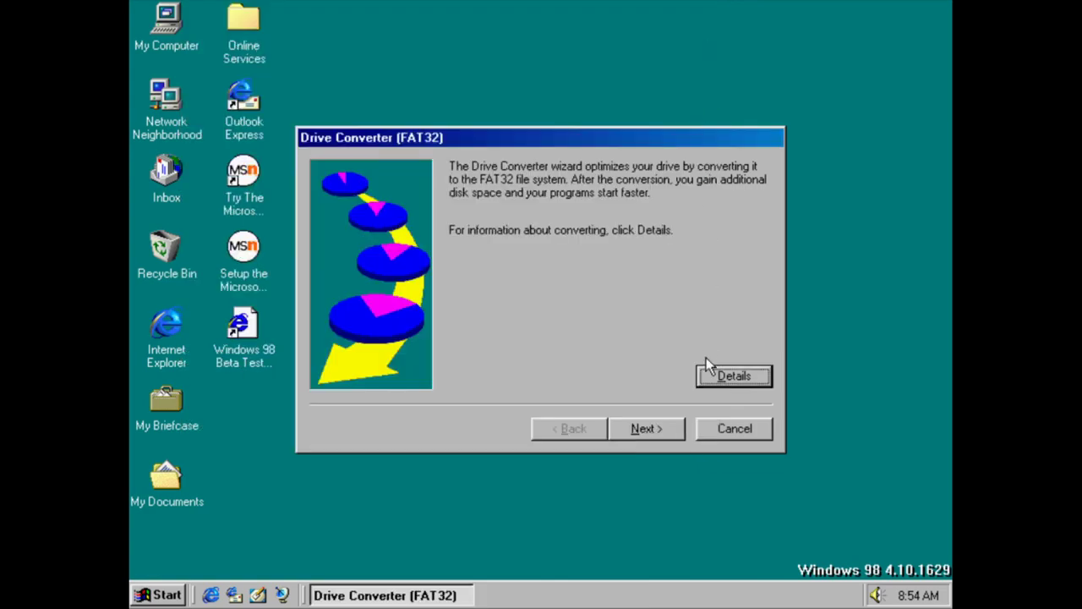
pyautogui.click(670, 438)
pyautogui.click(734, 429)
pyautogui.press('super')
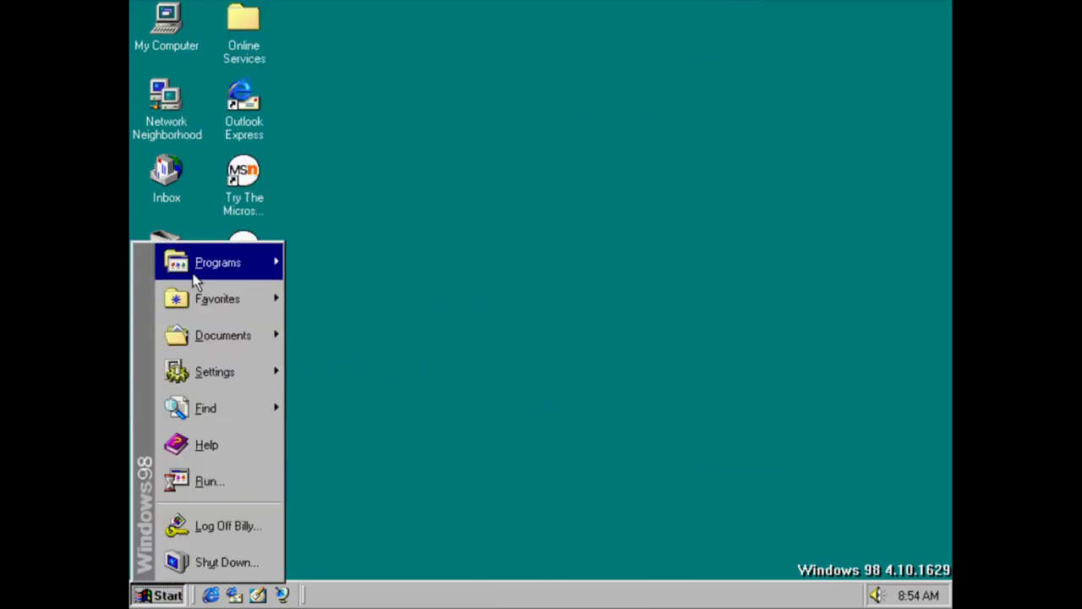
# Launch the Inbox Repair Tool from System Tools
pyautogui.moveTo(219, 262)
pyautogui.moveTo(366, 256)
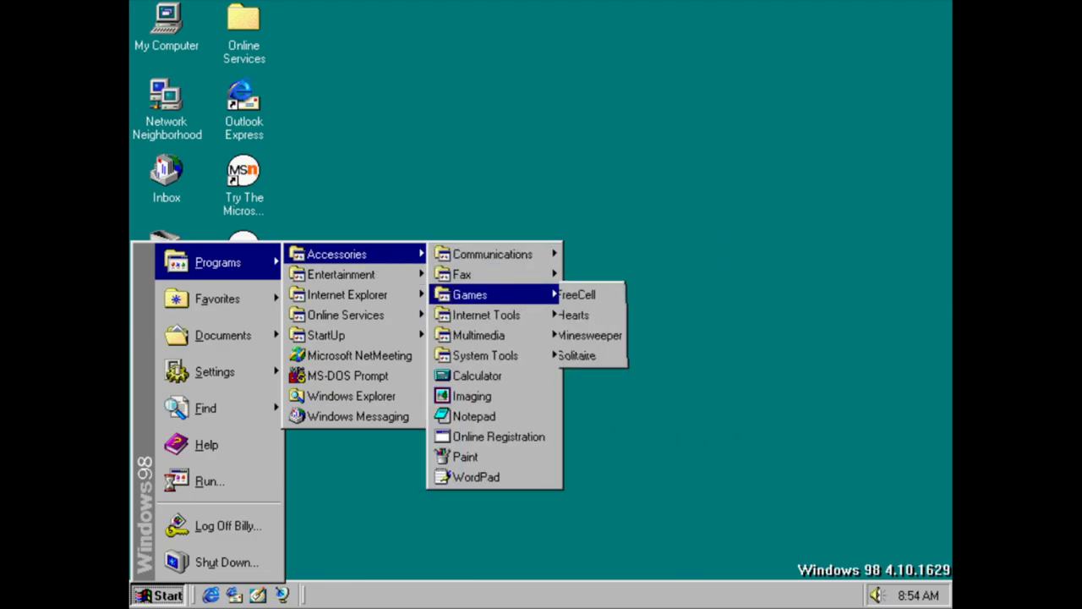
pyautogui.moveTo(524, 355)
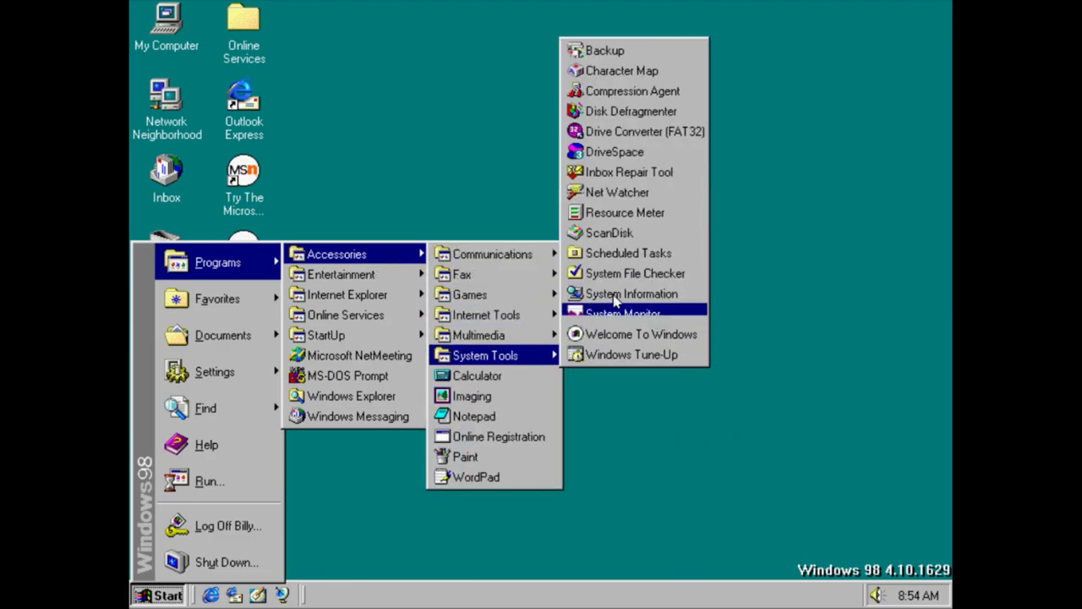
pyautogui.click(658, 174)
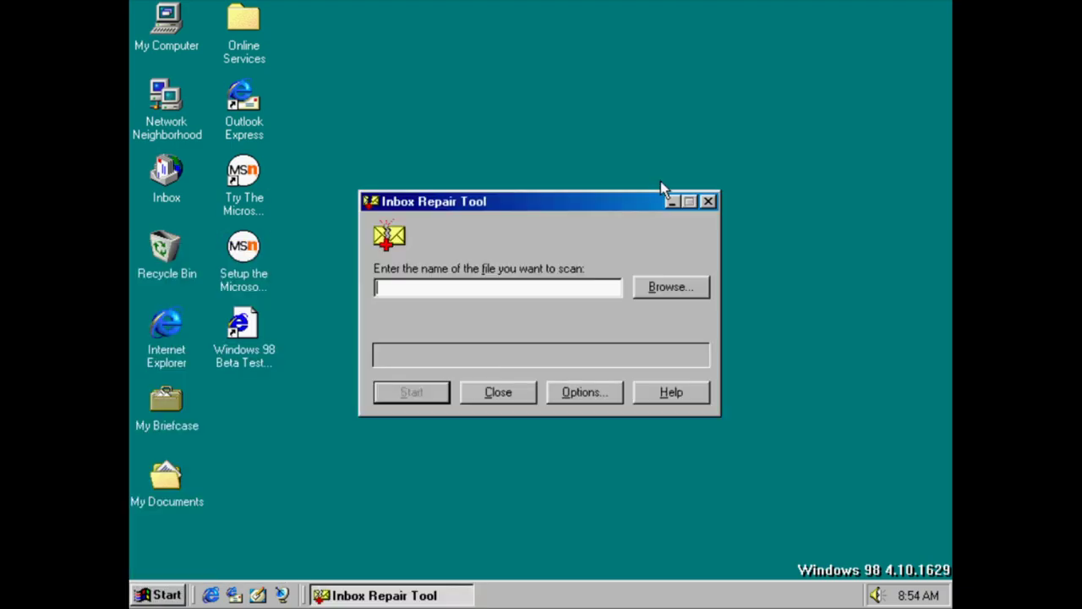
# Review the log file options and their help, cancel without changes, and close the Inbox Repair Tool
pyautogui.click(588, 399)
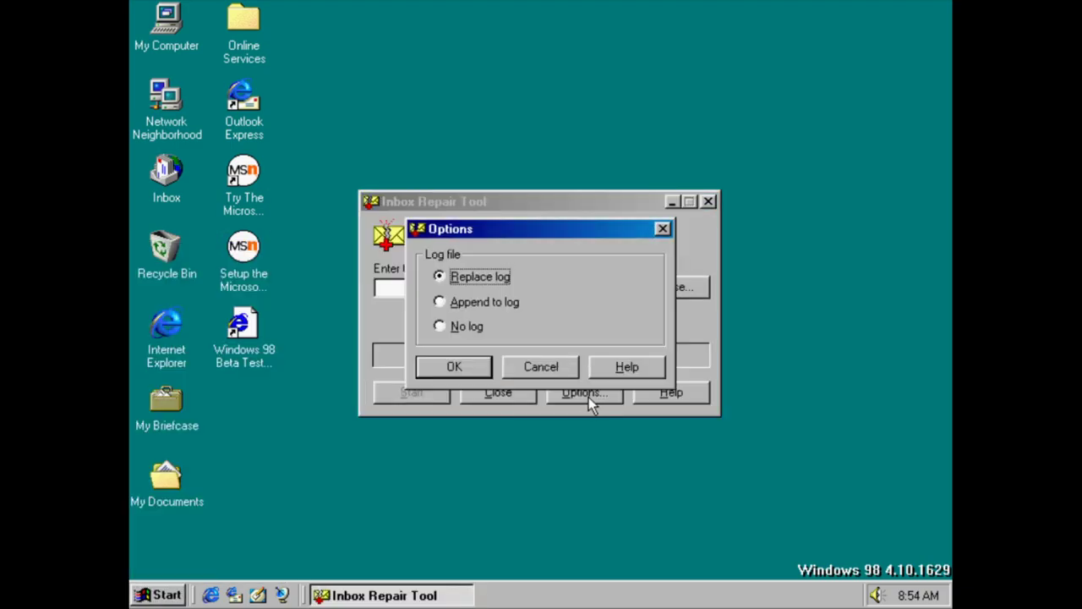
pyautogui.click(628, 368)
pyautogui.click(541, 367)
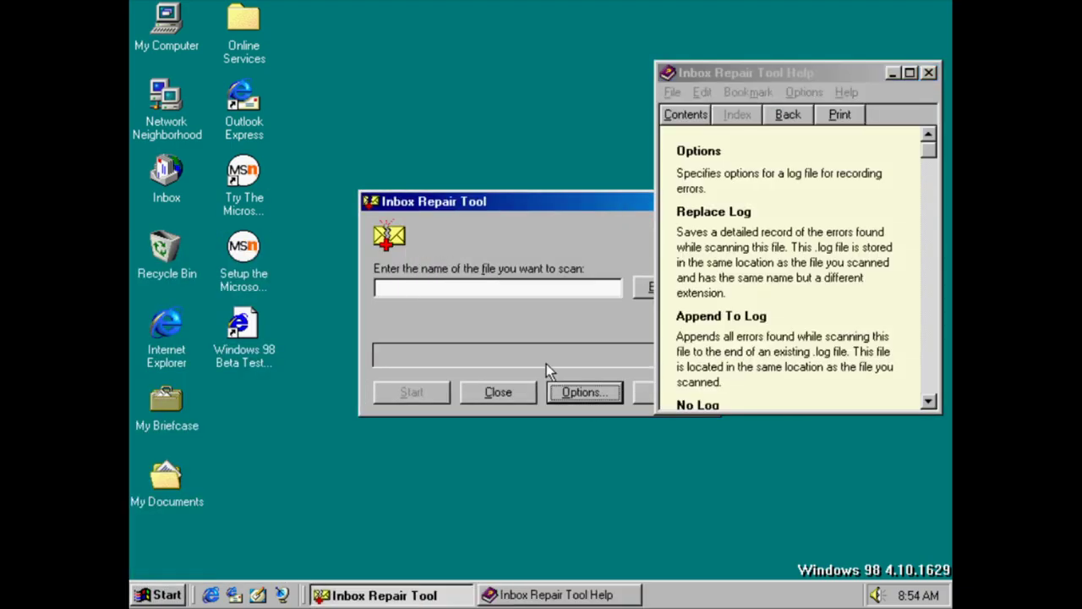
pyautogui.moveTo(929, 154); pyautogui.dragTo(919, 371)
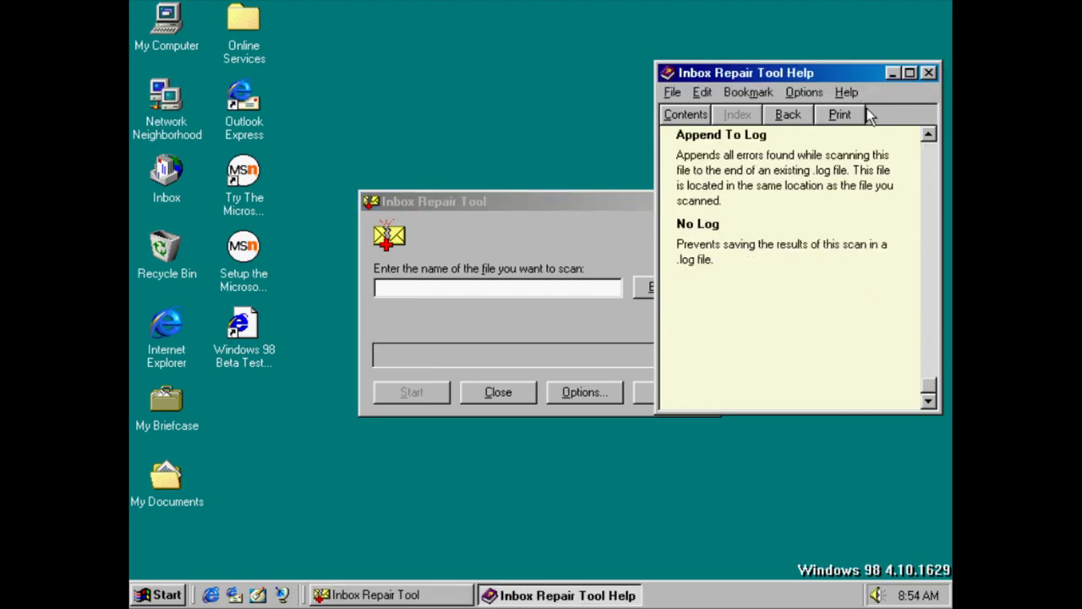
pyautogui.click(928, 73)
pyautogui.click(642, 265)
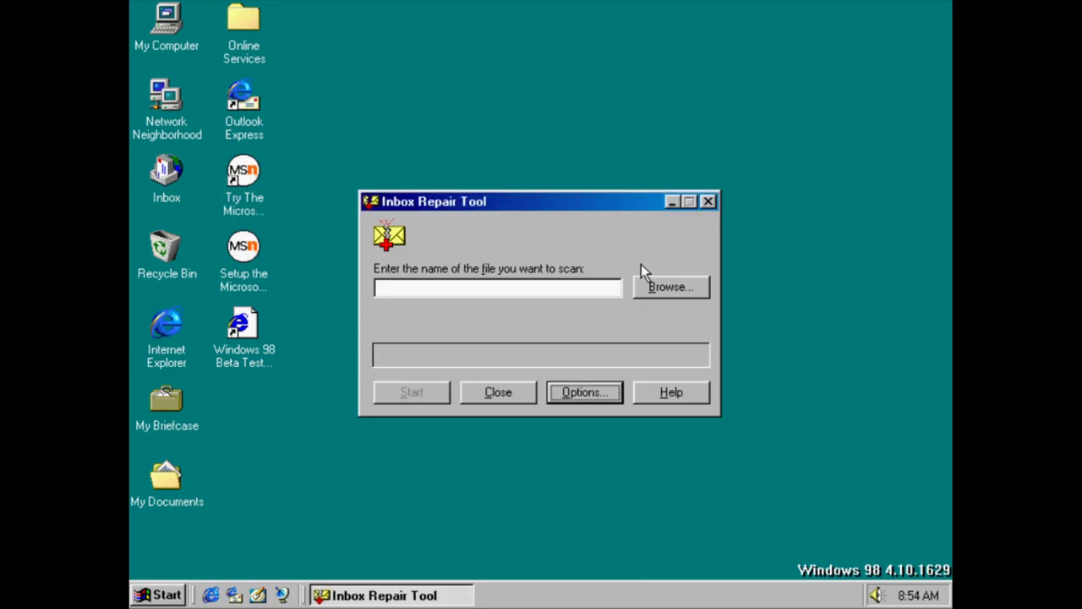
pyautogui.click(498, 392)
# Try Net Watcher and dismiss its missing file-and-printer-sharing error
pyautogui.click(161, 595)
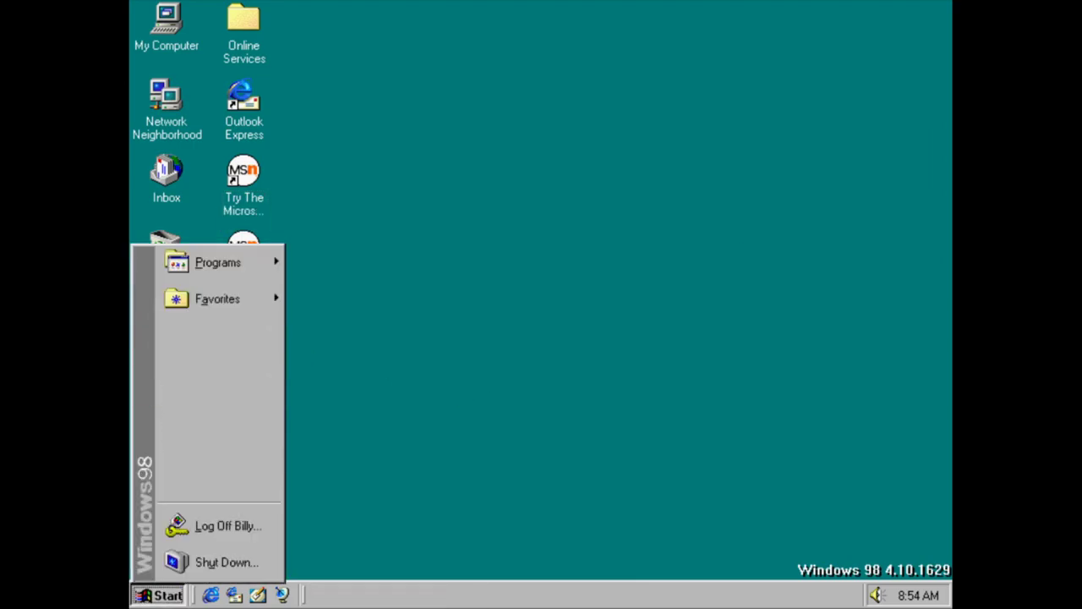
pyautogui.moveTo(242, 264)
pyautogui.moveTo(356, 255)
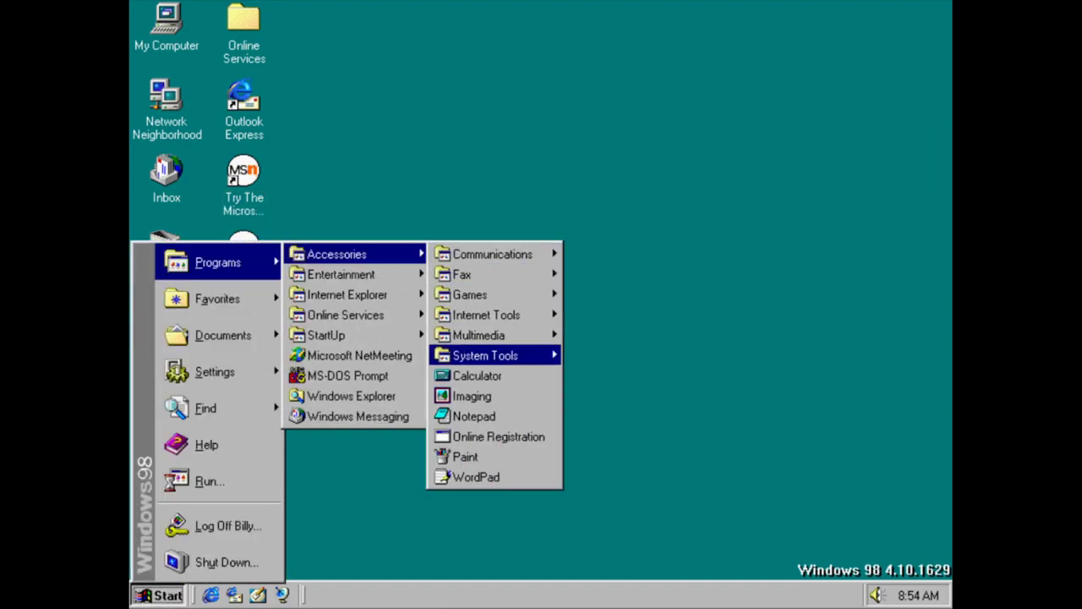
pyautogui.moveTo(526, 360)
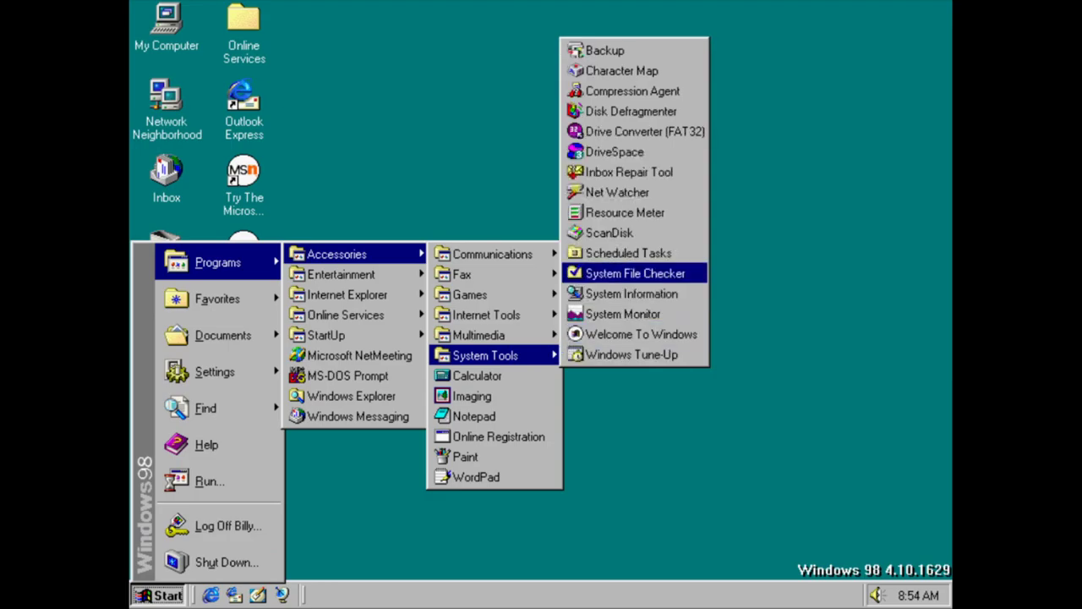
pyautogui.click(597, 193)
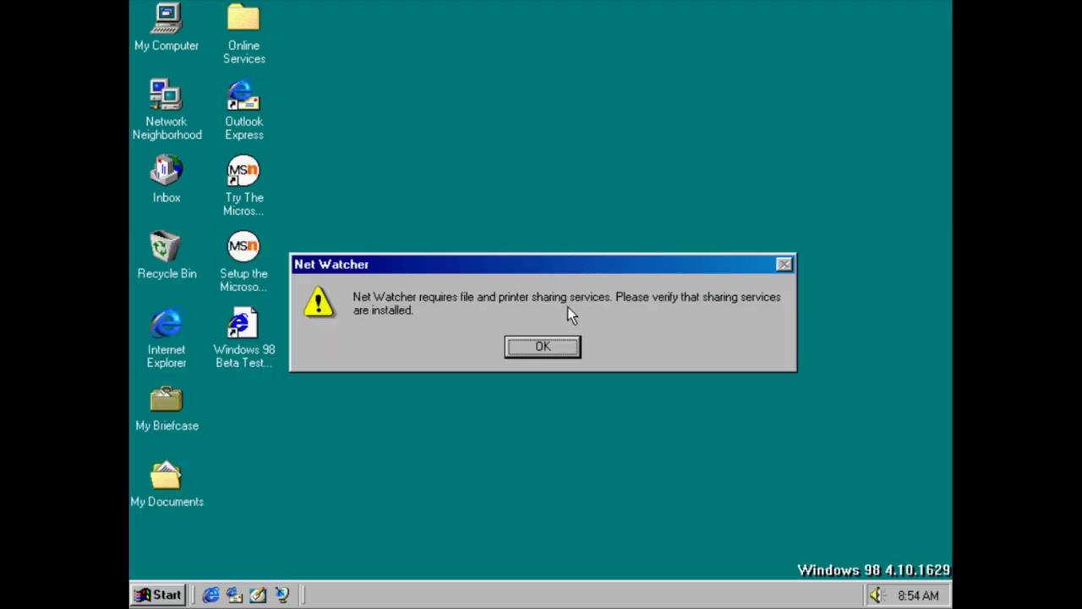
pyautogui.press('Return')
# Launch Resource Meter from System Tools and acknowledge its slowdown notice
pyautogui.press('super')
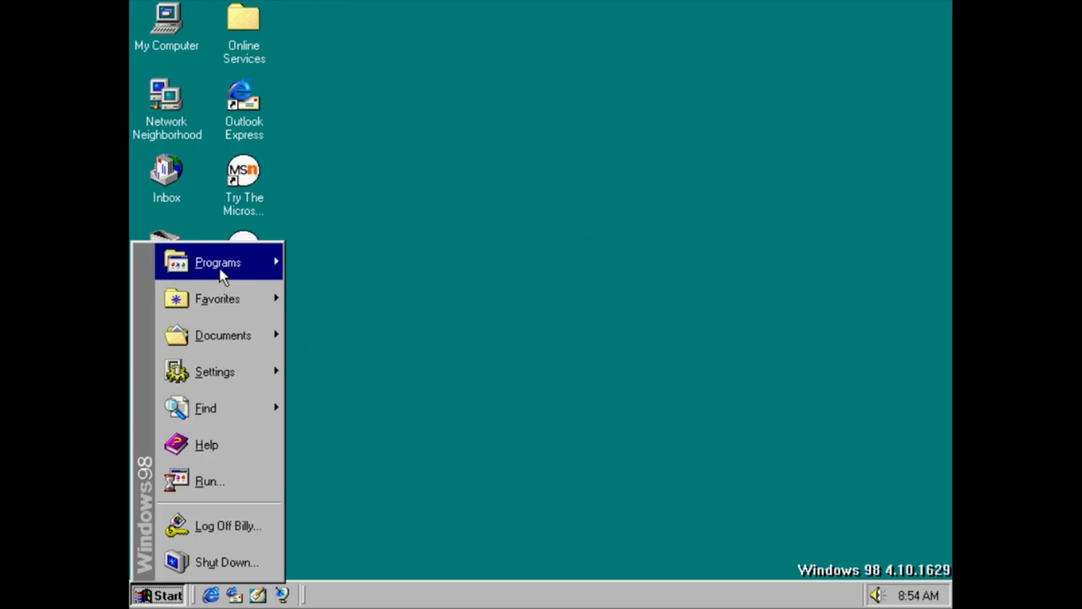
pyautogui.moveTo(218, 268)
pyautogui.moveTo(381, 254)
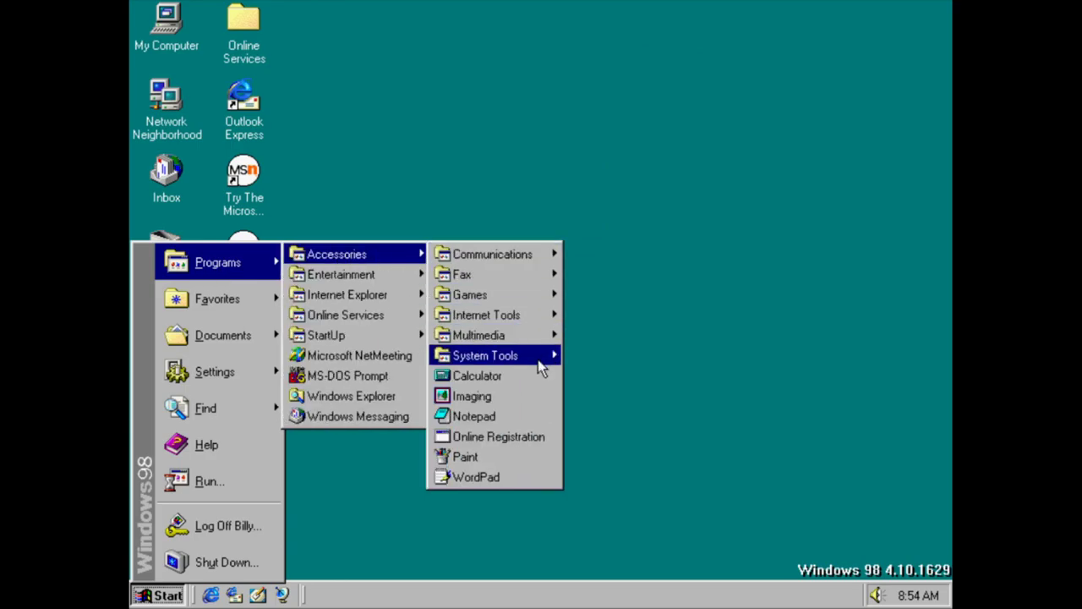
pyautogui.moveTo(538, 359)
pyautogui.click(676, 215)
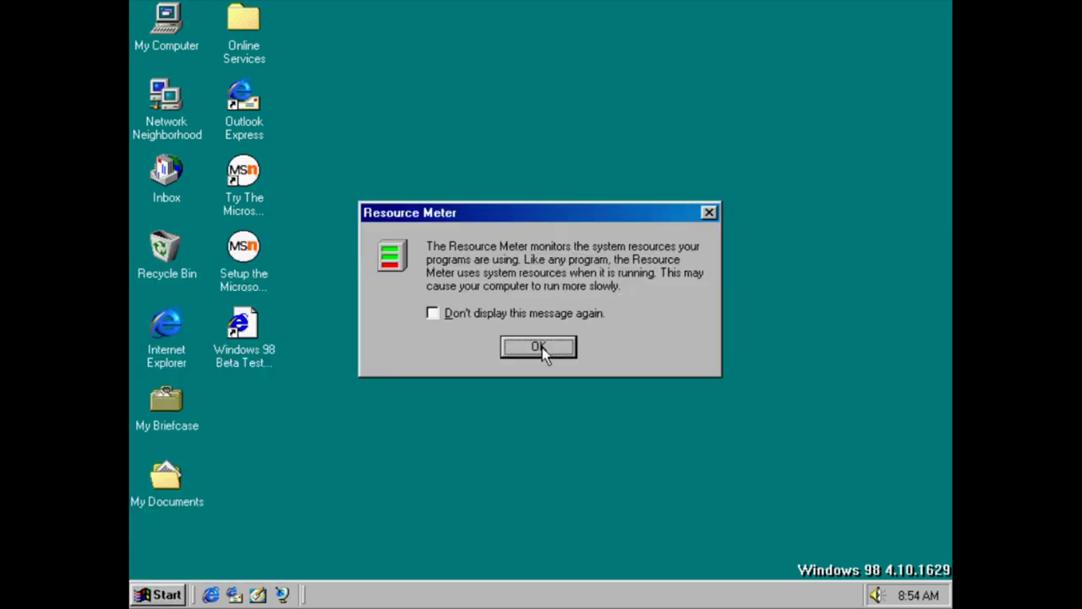
pyautogui.click(543, 348)
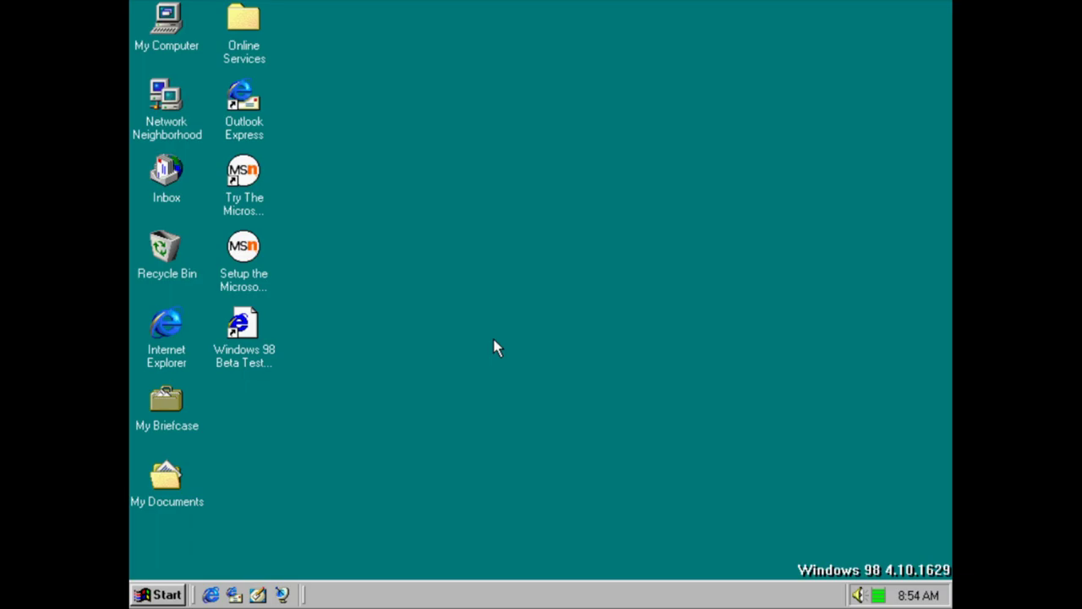
# View Resource Meter's detailed readings from its tray icon, then close the details
pyautogui.press('super')
pyautogui.press('Escape')
pyautogui.rightClick(879, 597)
pyautogui.click(833, 563)
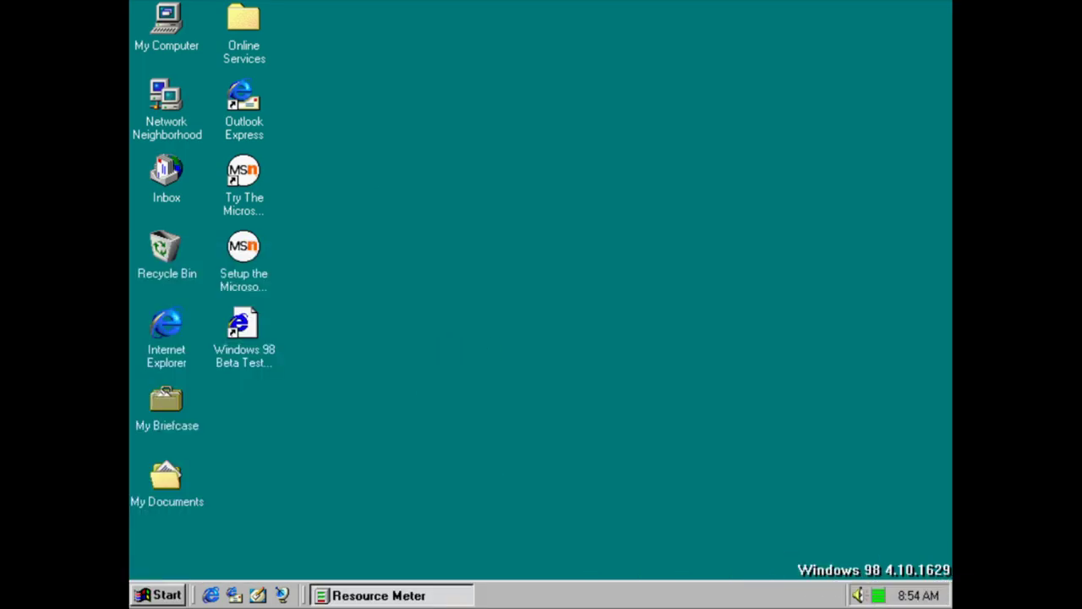
pyautogui.click(651, 364)
pyautogui.press('super')
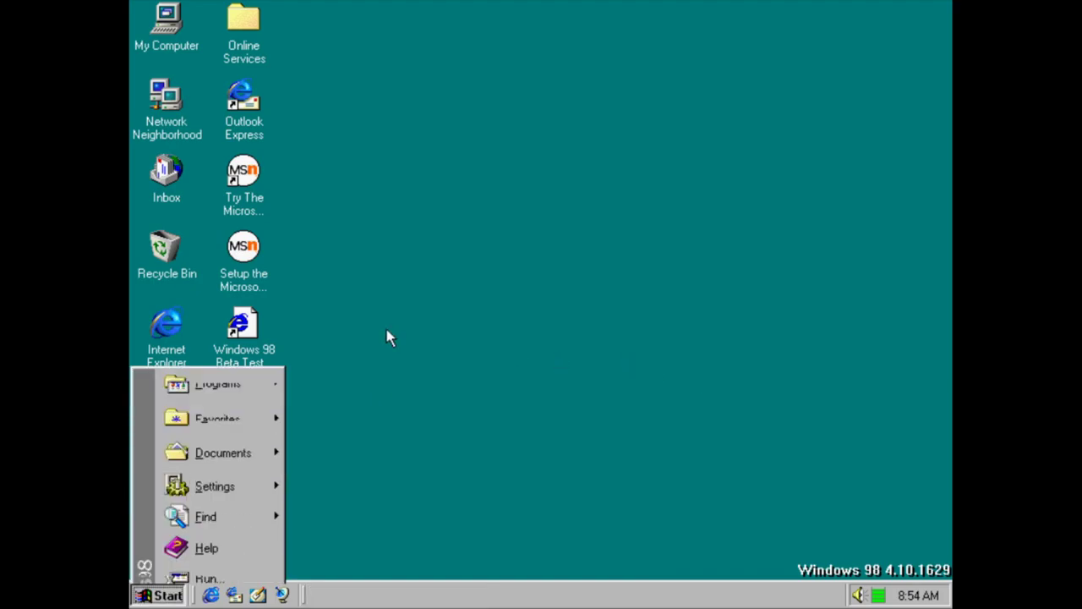
pyautogui.moveTo(240, 268)
pyautogui.moveTo(331, 259)
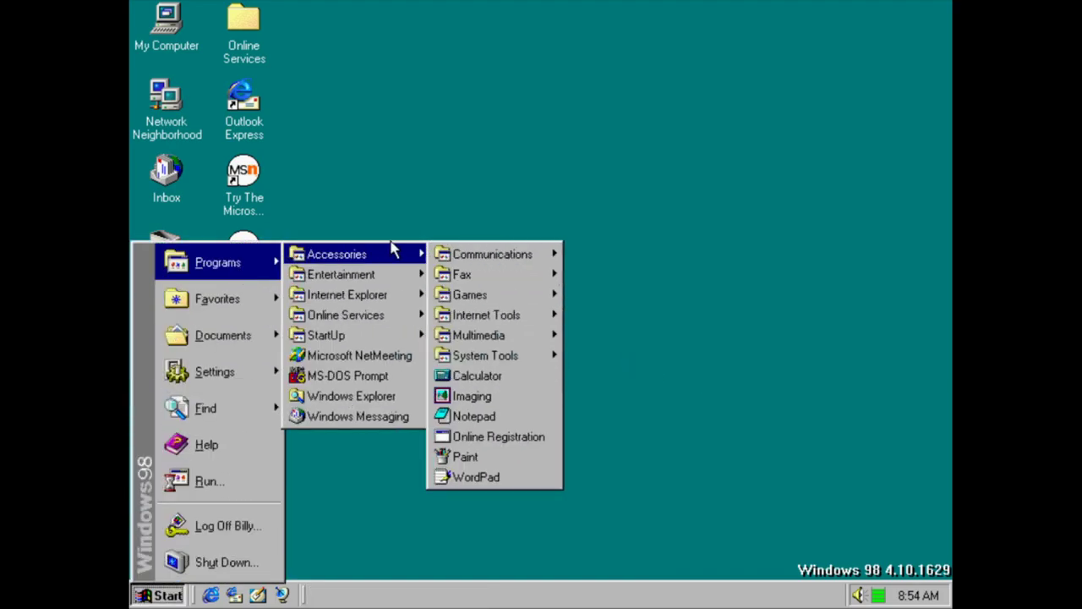
pyautogui.moveTo(508, 356)
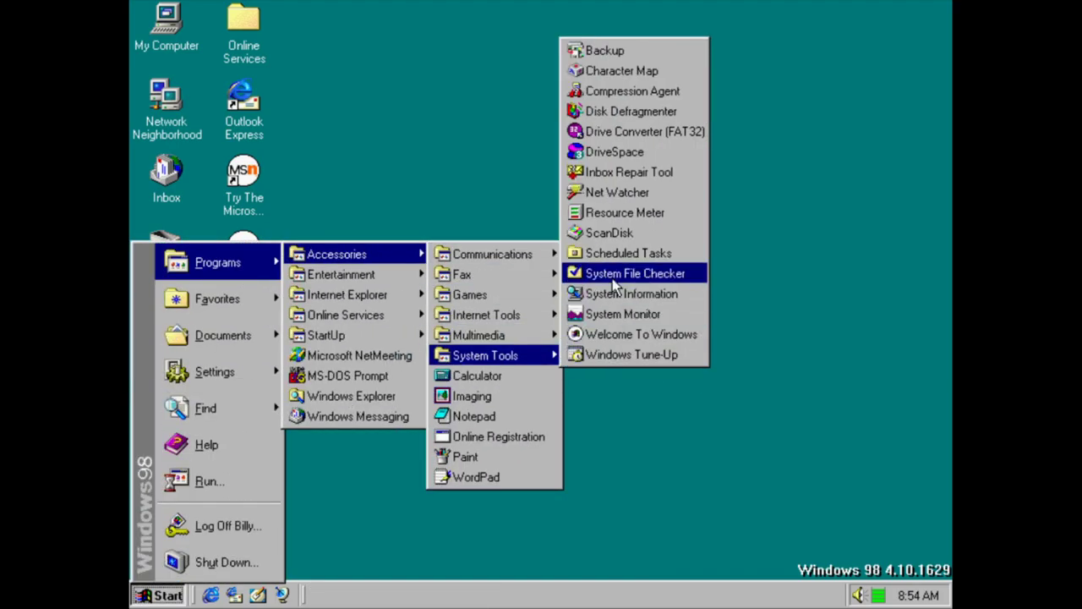
pyautogui.click(611, 234)
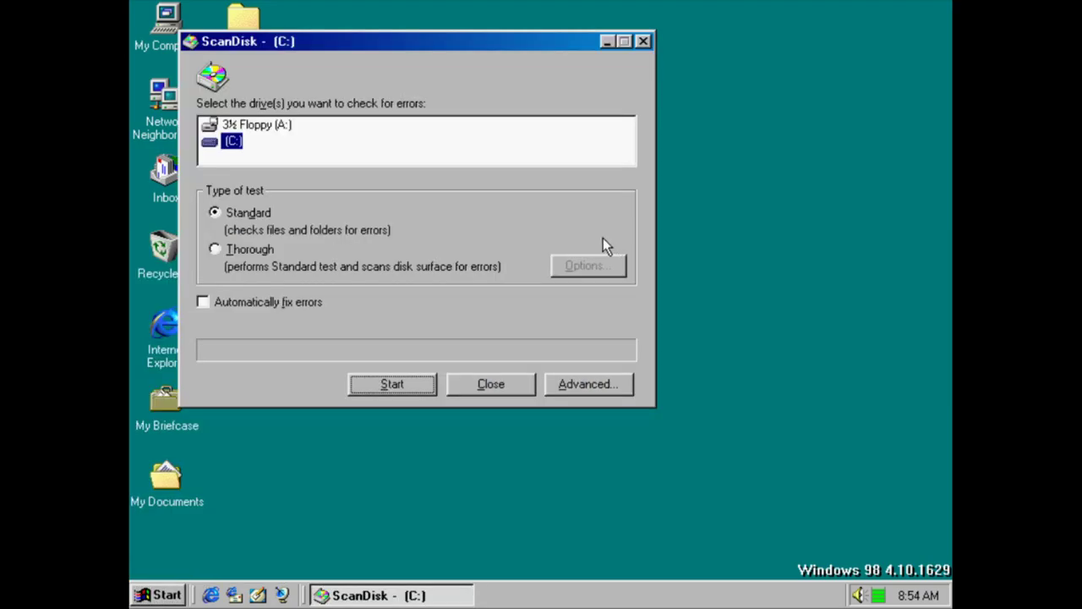
pyautogui.click(464, 387)
pyautogui.press('super')
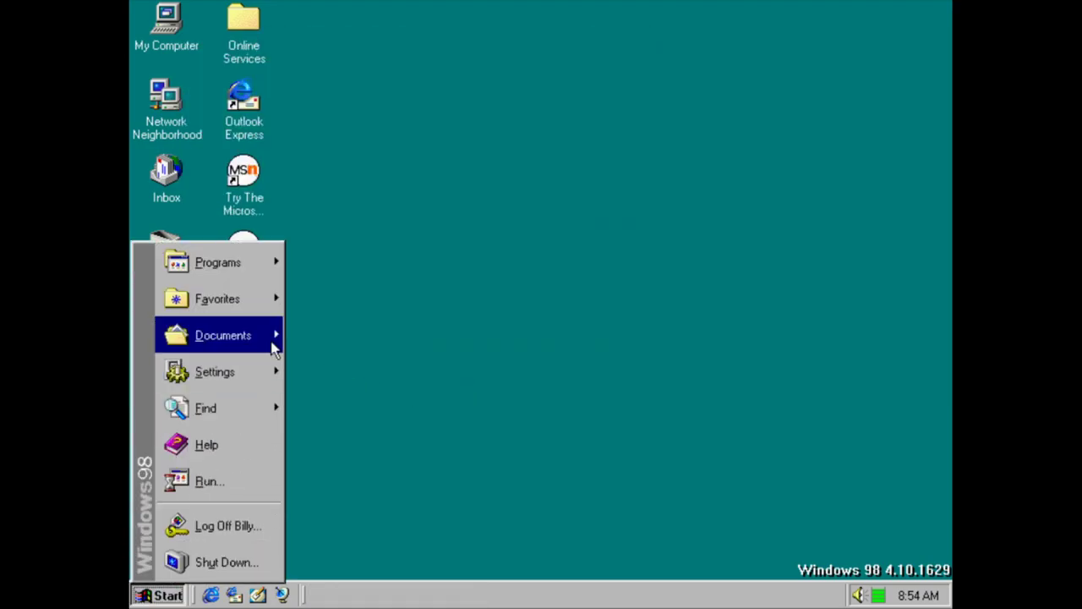
pyautogui.moveTo(259, 269)
pyautogui.moveTo(355, 255)
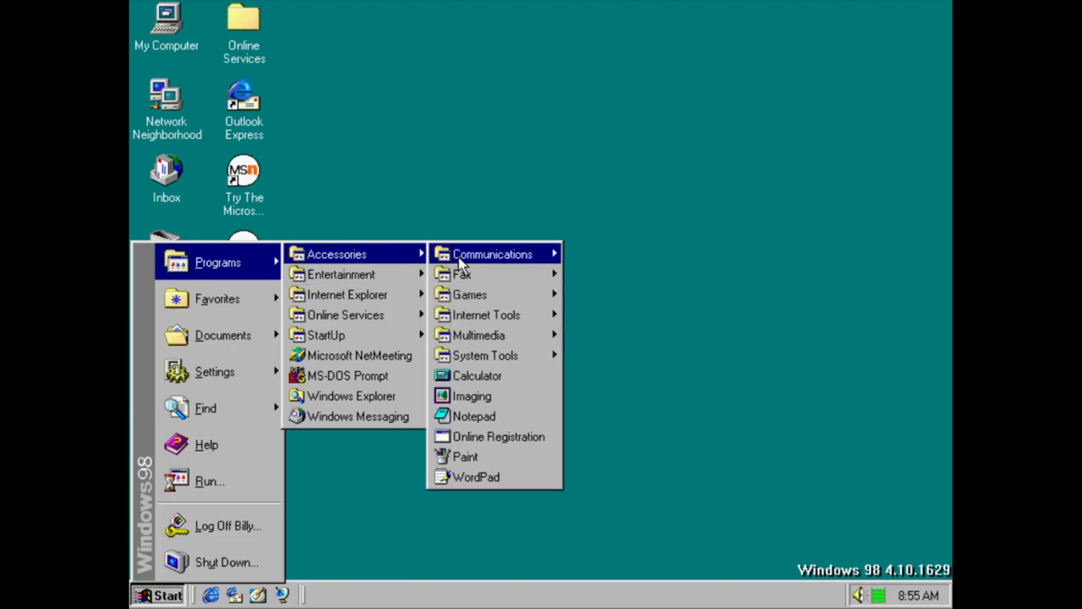
pyautogui.moveTo(522, 356)
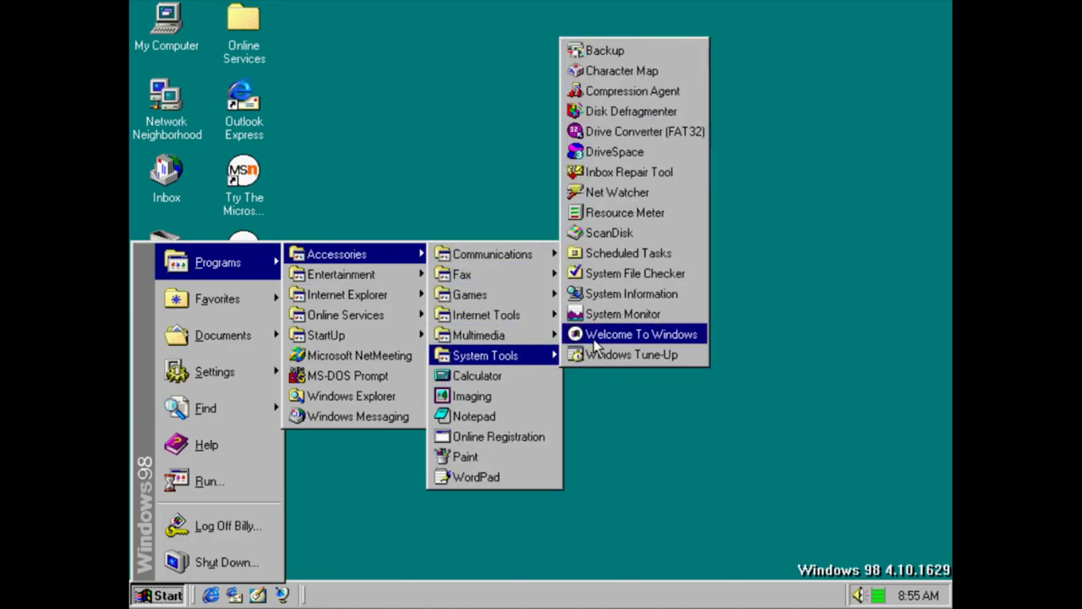
pyautogui.click(631, 254)
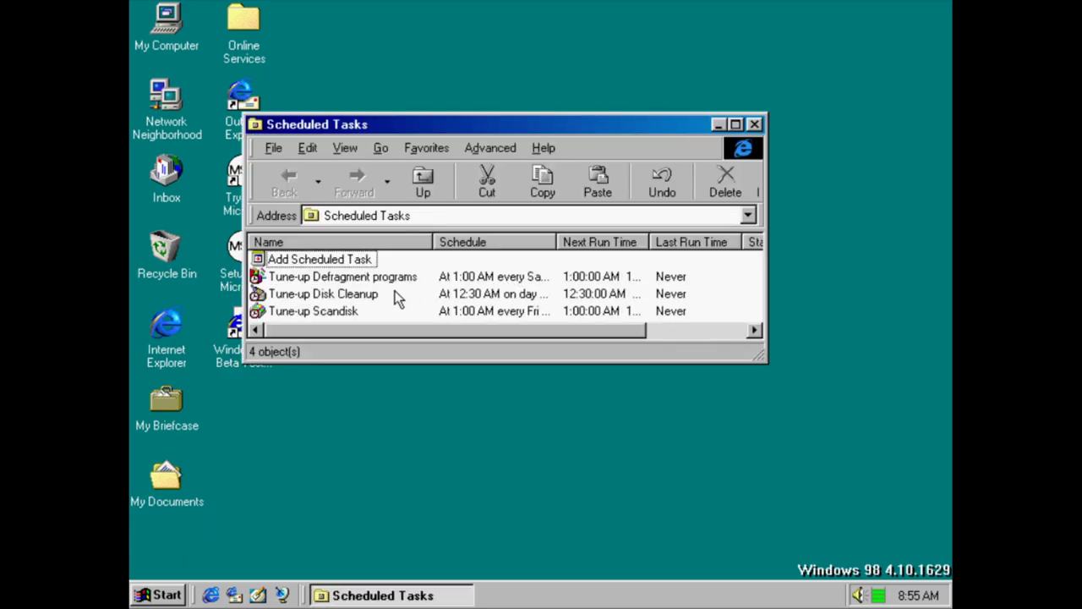
pyautogui.click(754, 125)
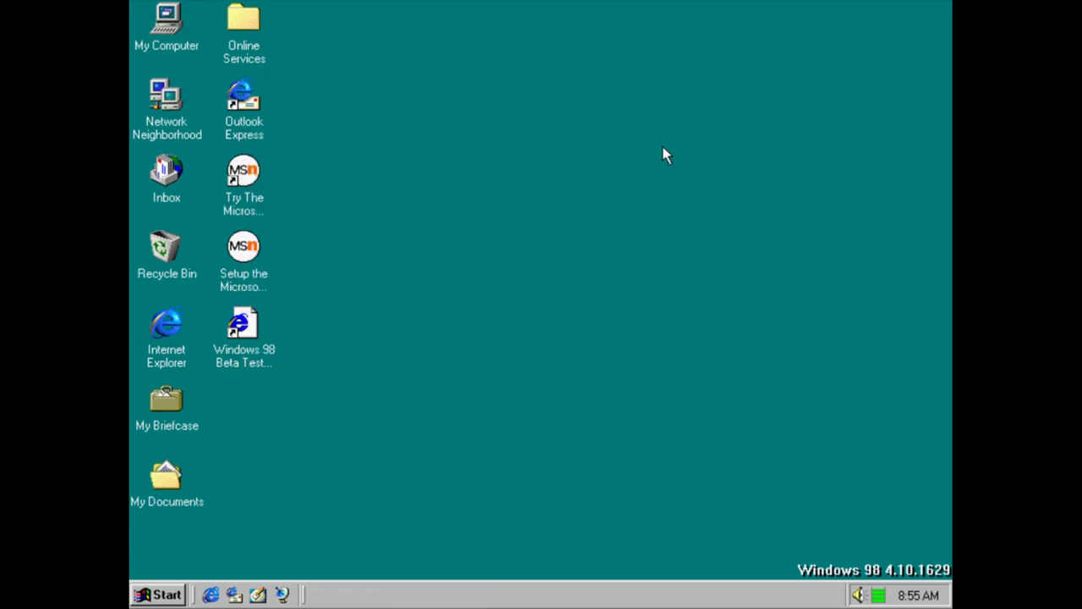
pyautogui.press('super')
# Launch System File Checker from Start > Programs > Accessories > System Tools
pyautogui.moveTo(241, 279)
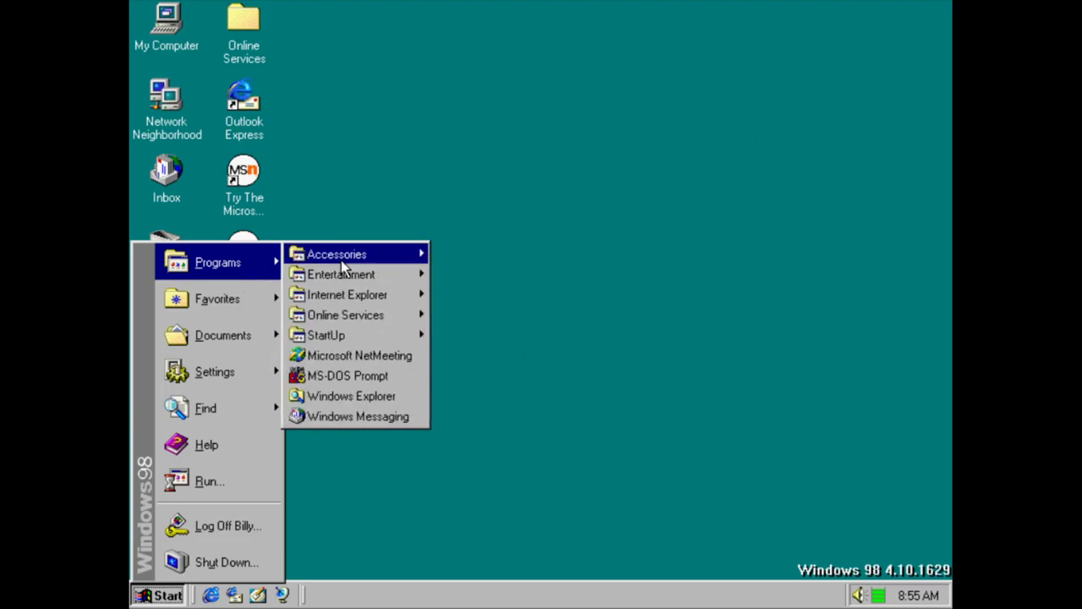
pyautogui.moveTo(347, 258)
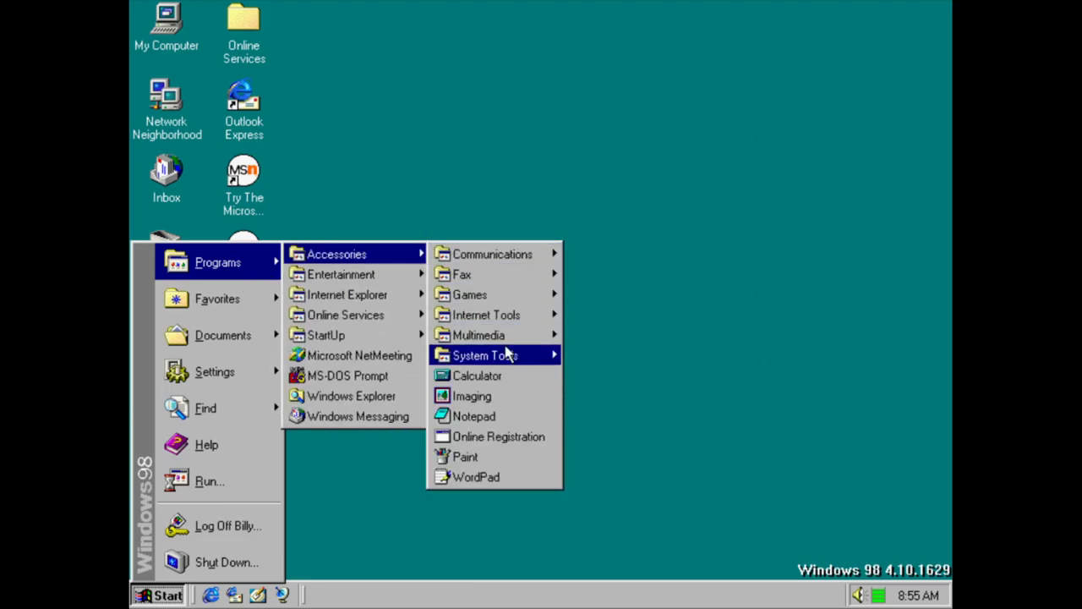
pyautogui.moveTo(507, 355)
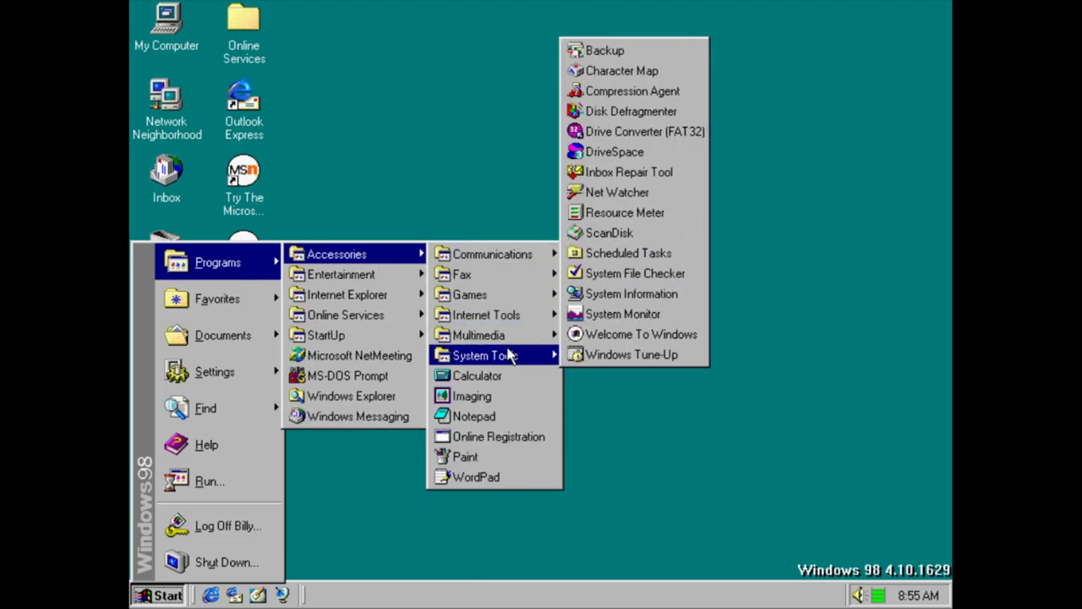
pyautogui.click(627, 276)
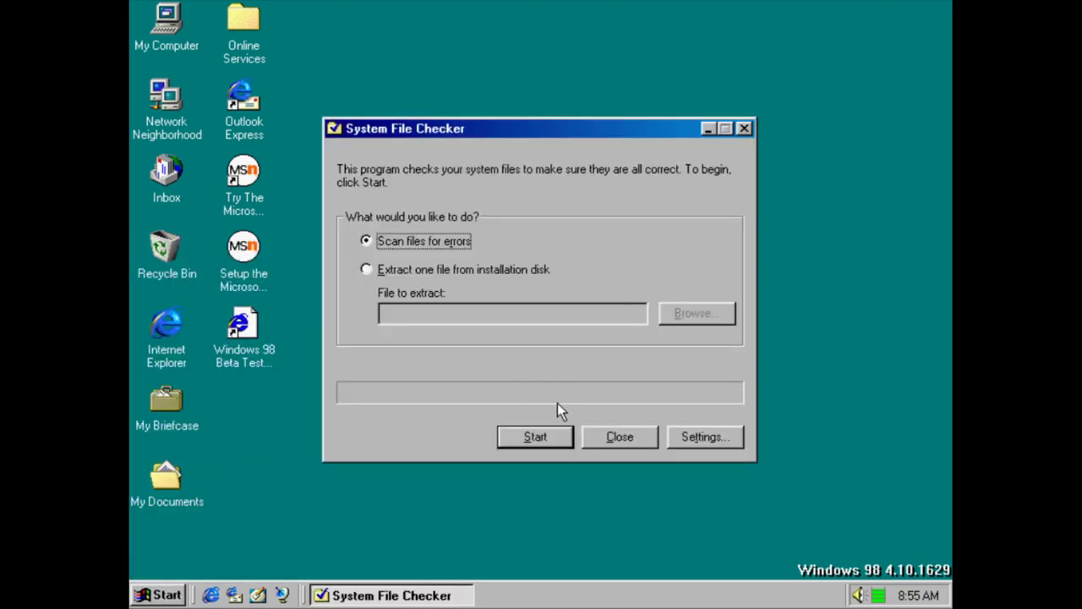
# View System File Checker's Search Criteria and Advanced settings, cancel unchanged, and close the checker
pyautogui.click(702, 438)
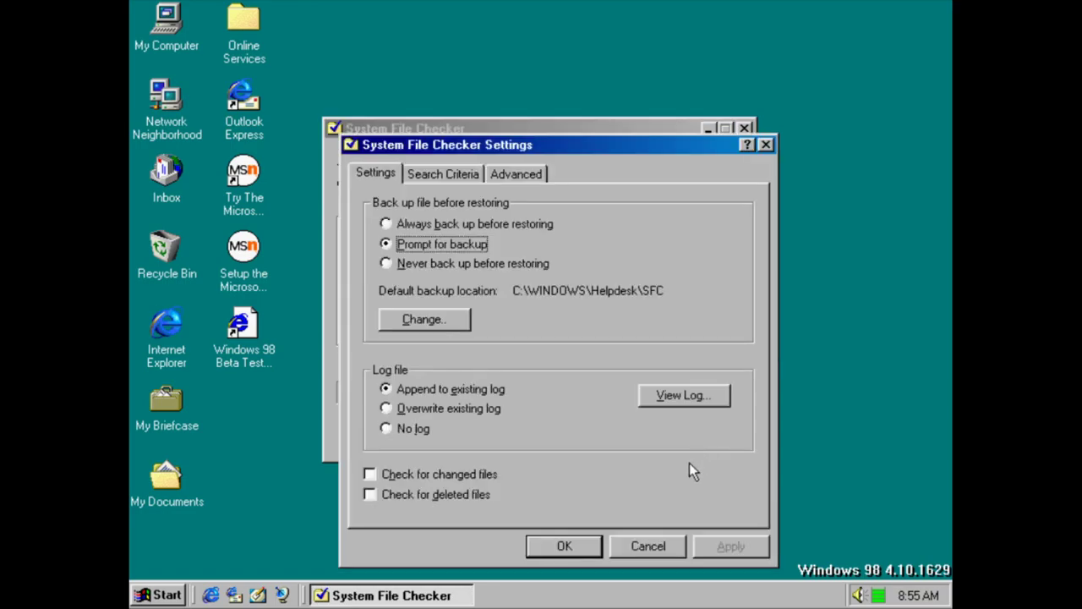
pyautogui.click(472, 175)
pyautogui.click(504, 175)
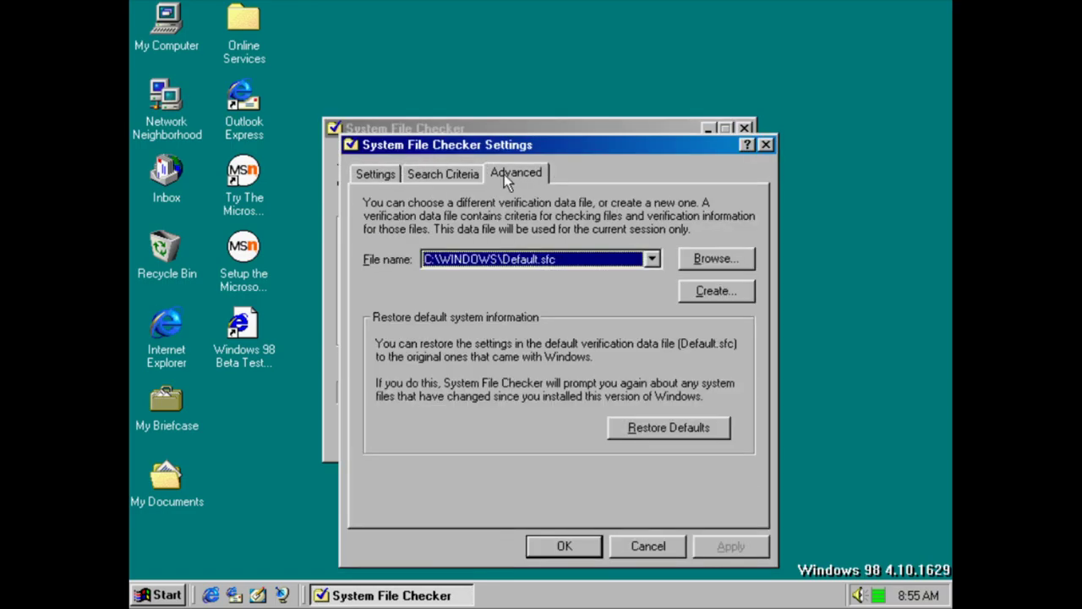
pyautogui.click(647, 546)
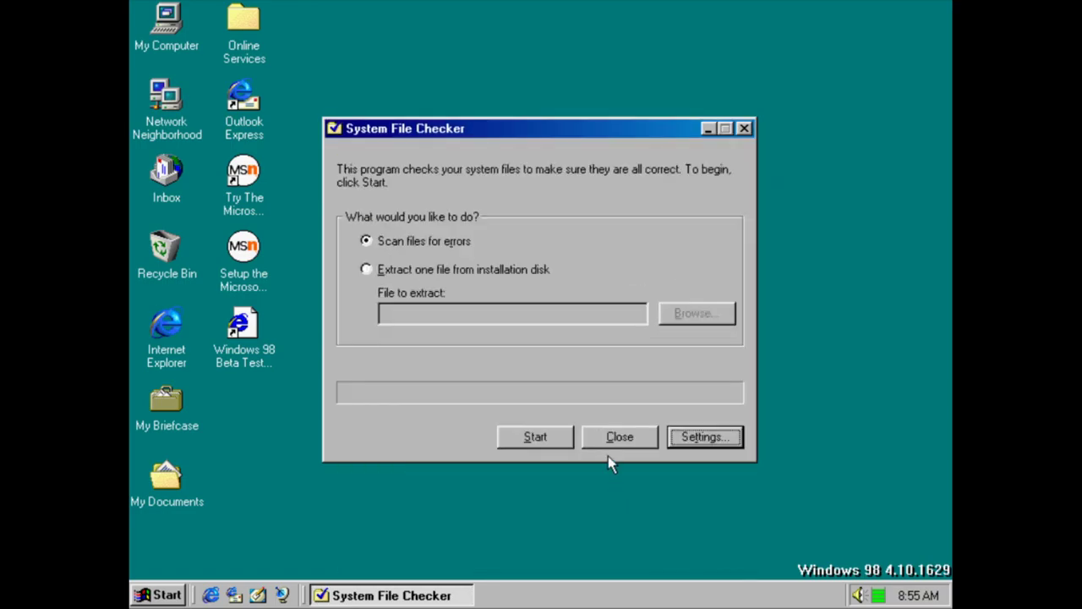
pyautogui.click(621, 438)
pyautogui.press('super')
pyautogui.moveTo(254, 266)
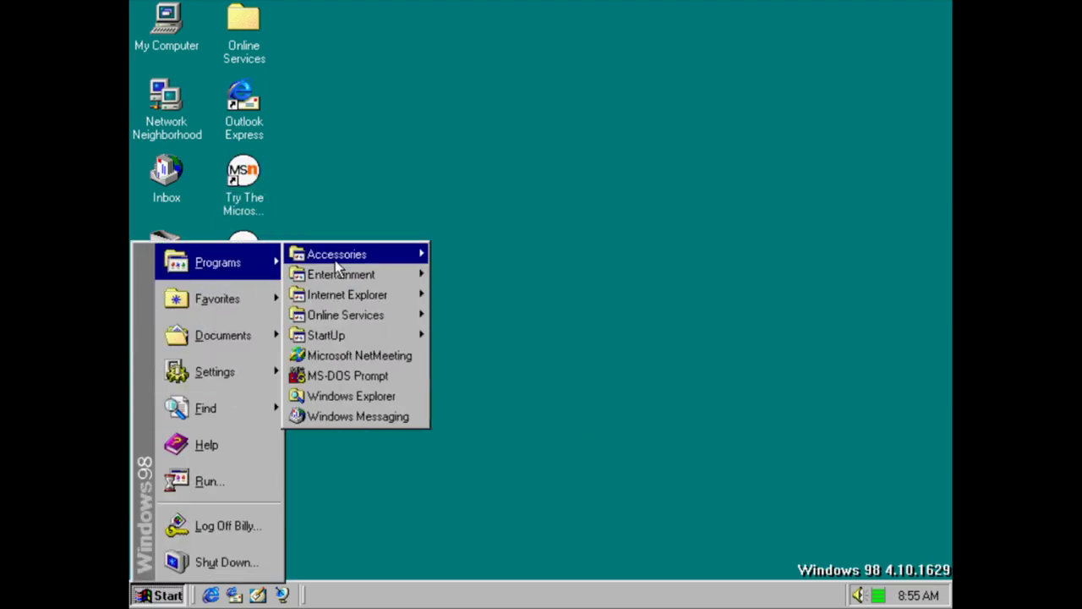
pyautogui.moveTo(338, 257)
pyautogui.moveTo(560, 355)
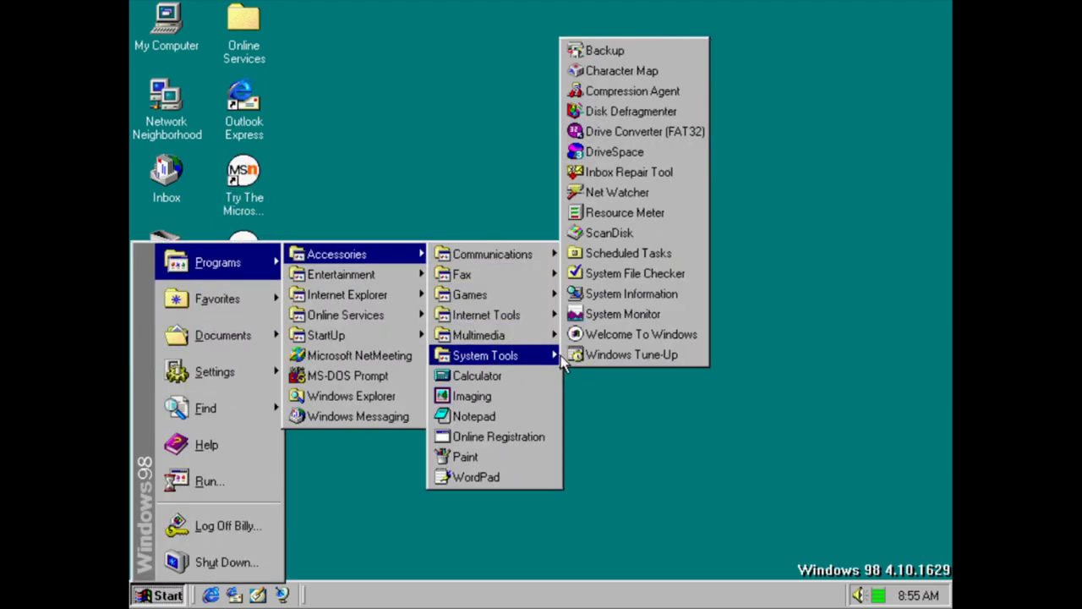
pyautogui.click(615, 295)
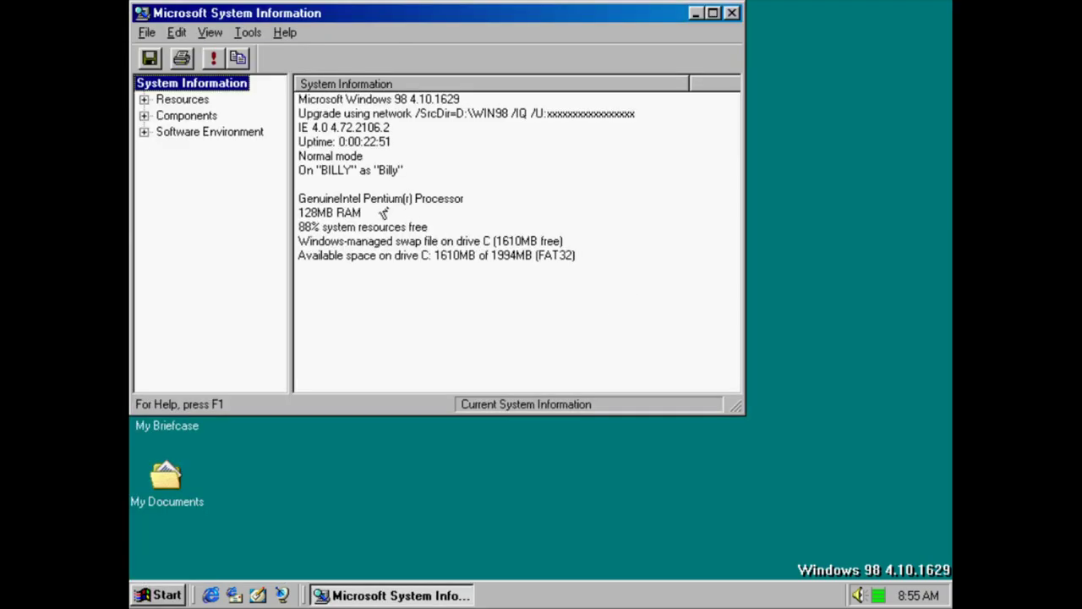
pyautogui.doubleClick(156, 102)
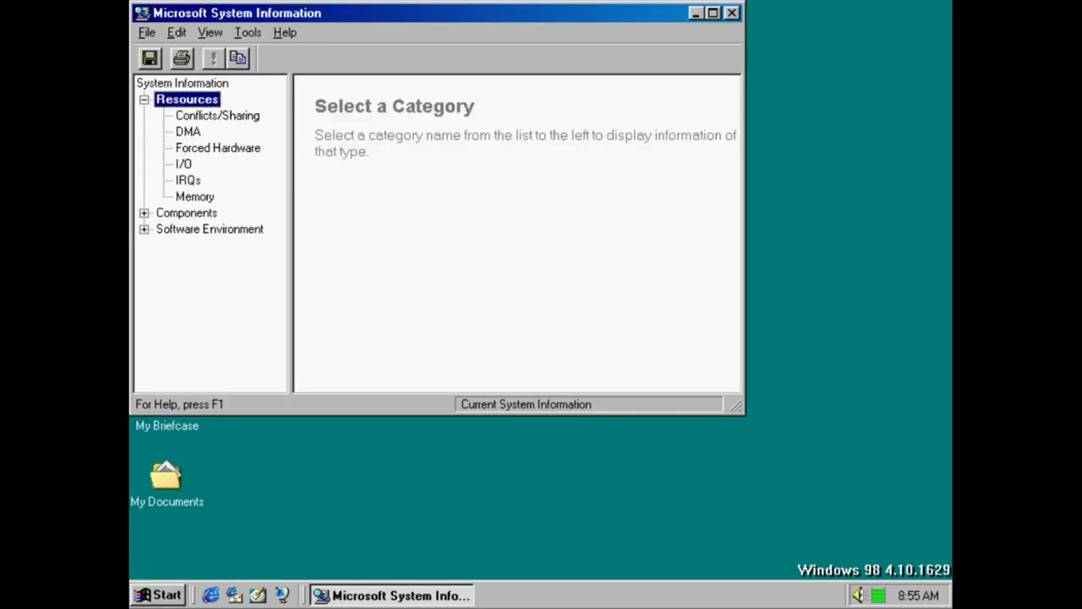
pyautogui.click(225, 118)
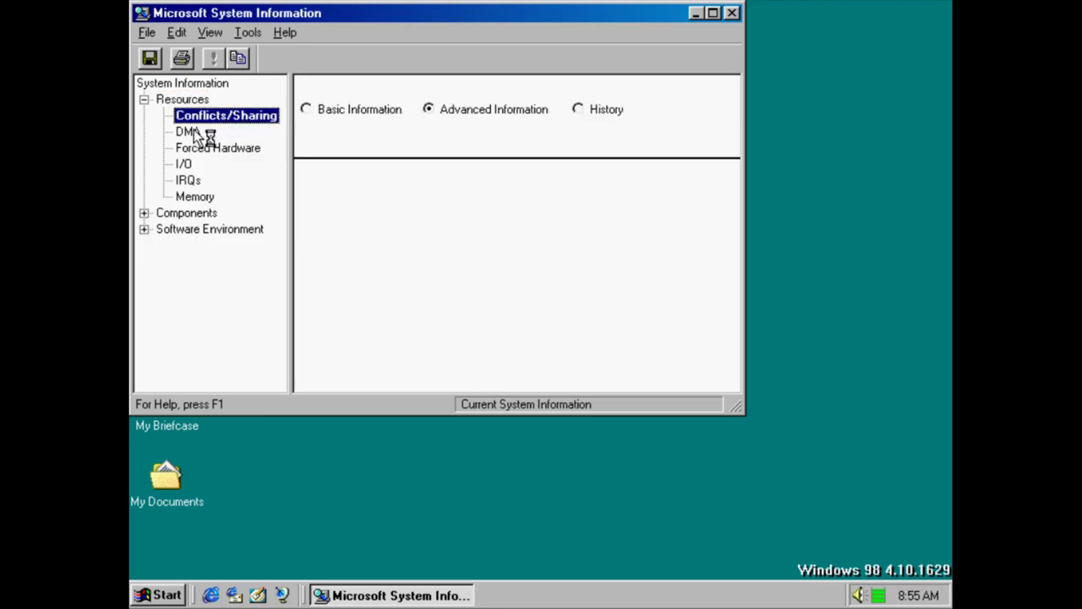
pyautogui.click(193, 133)
pyautogui.click(196, 150)
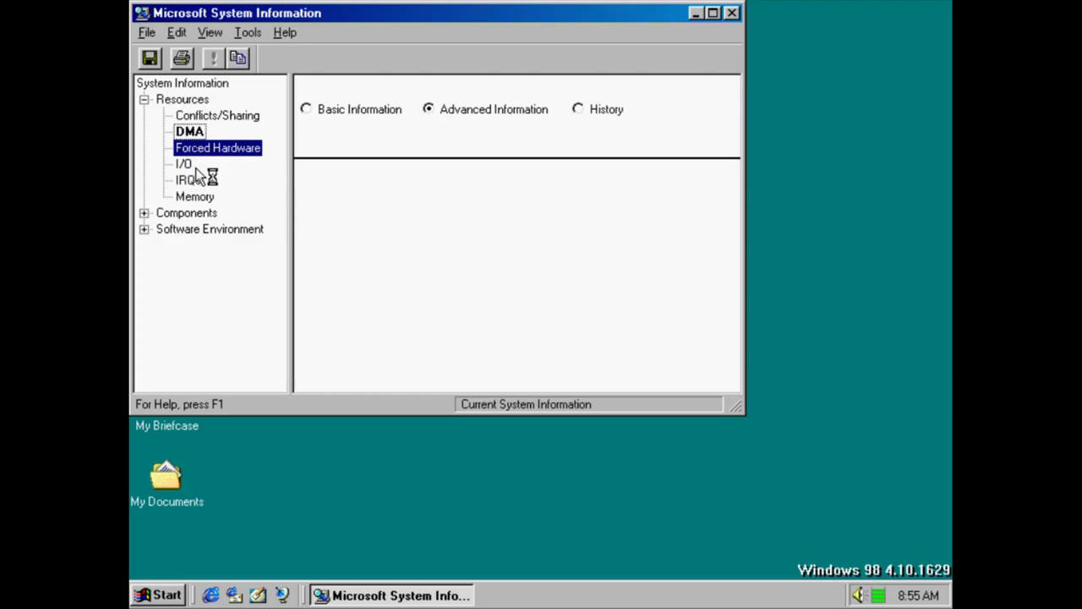
pyautogui.click(194, 166)
pyautogui.click(193, 181)
pyautogui.click(210, 200)
pyautogui.click(144, 213)
pyautogui.click(199, 134)
pyautogui.click(200, 148)
pyautogui.click(194, 180)
pyautogui.click(197, 245)
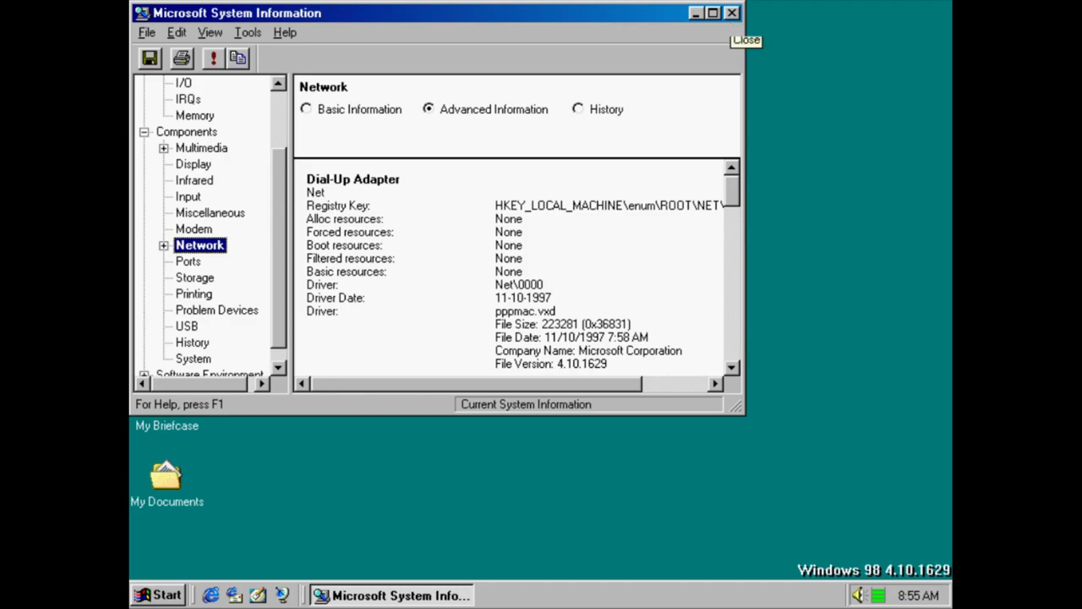
pyautogui.click(731, 12)
pyautogui.press('super')
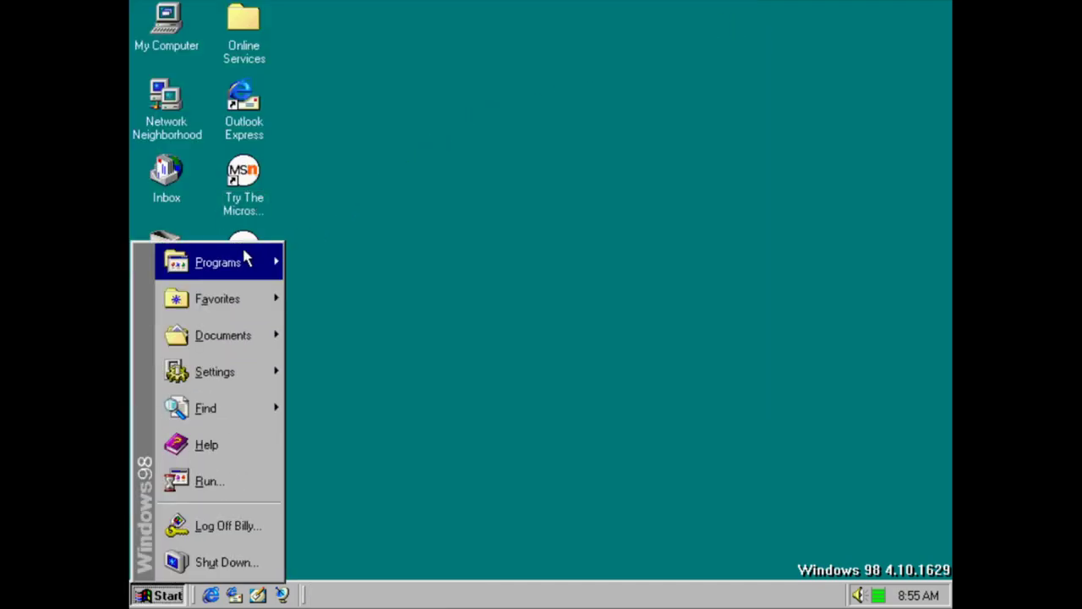
pyautogui.moveTo(242, 250)
pyautogui.moveTo(327, 256)
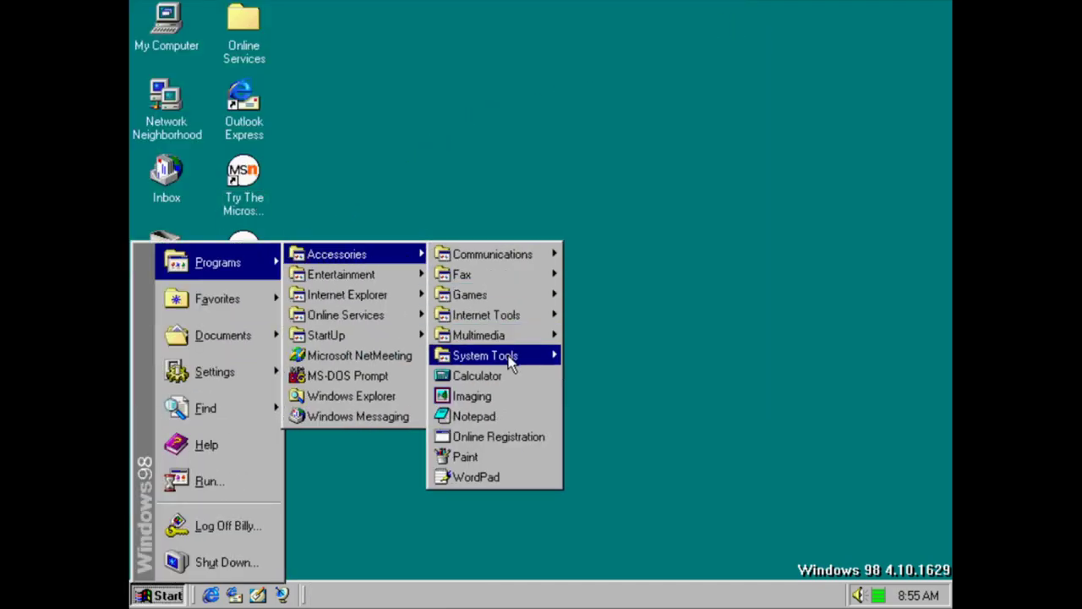
pyautogui.moveTo(512, 357)
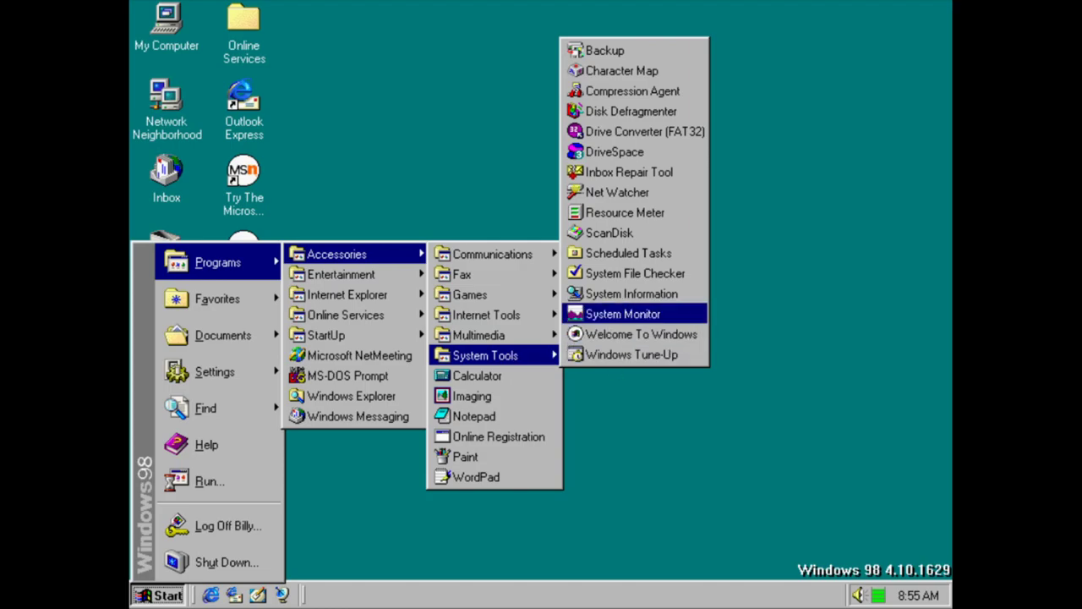
pyautogui.click(623, 314)
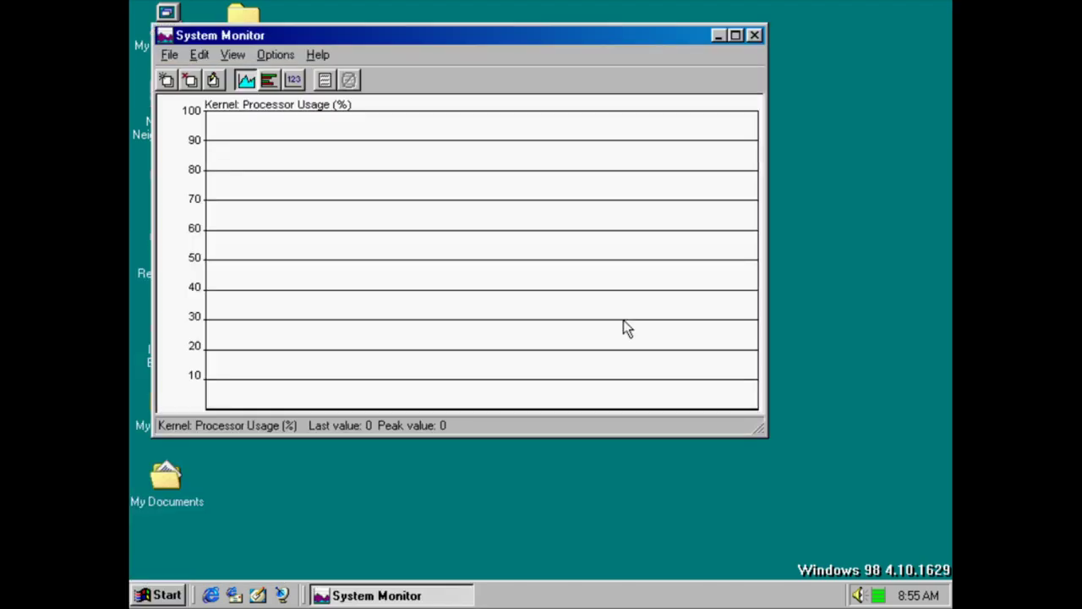
pyautogui.click(318, 56)
pyautogui.click(355, 98)
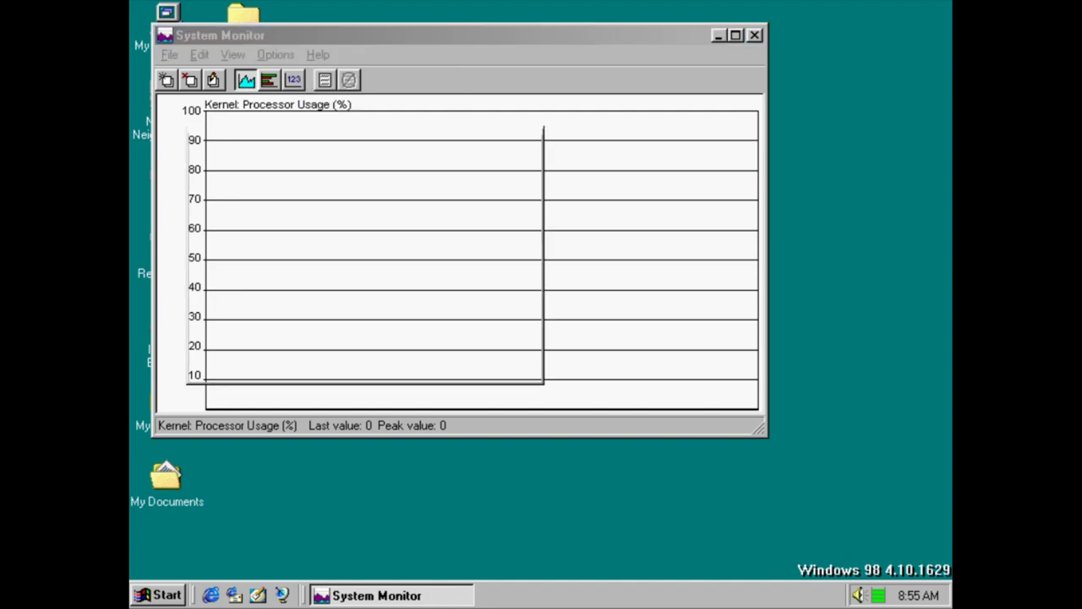
pyautogui.click(491, 359)
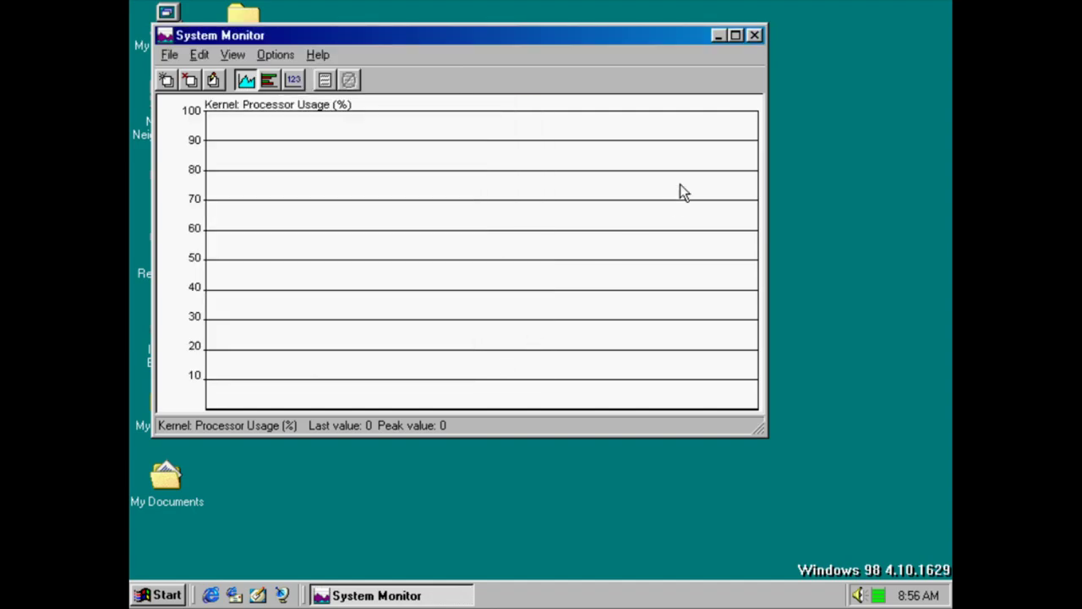
pyautogui.click(754, 34)
pyautogui.press('super')
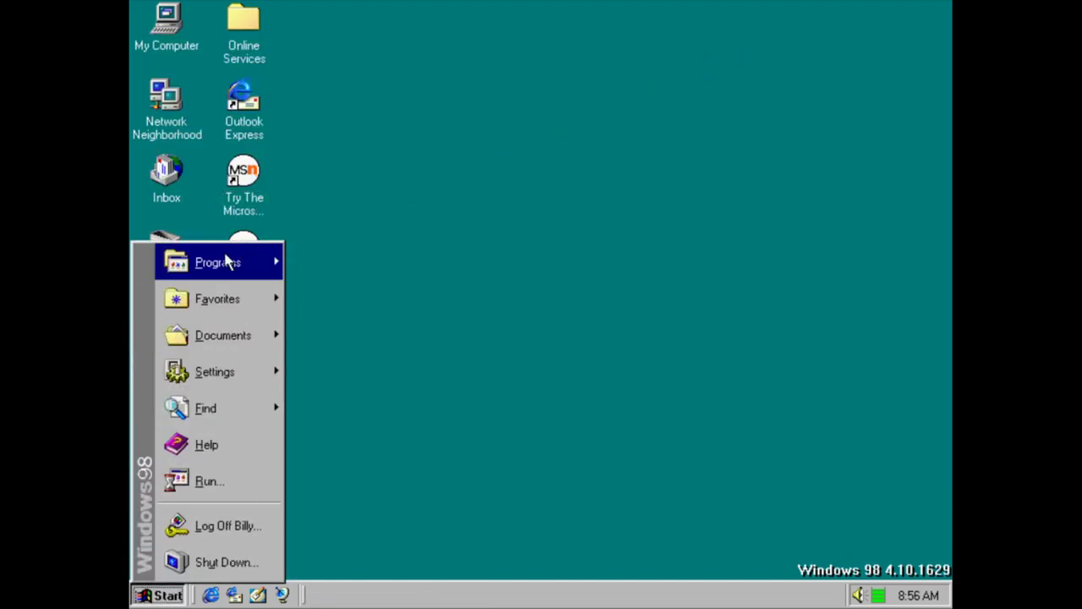
pyautogui.moveTo(223, 262)
pyautogui.moveTo(333, 256)
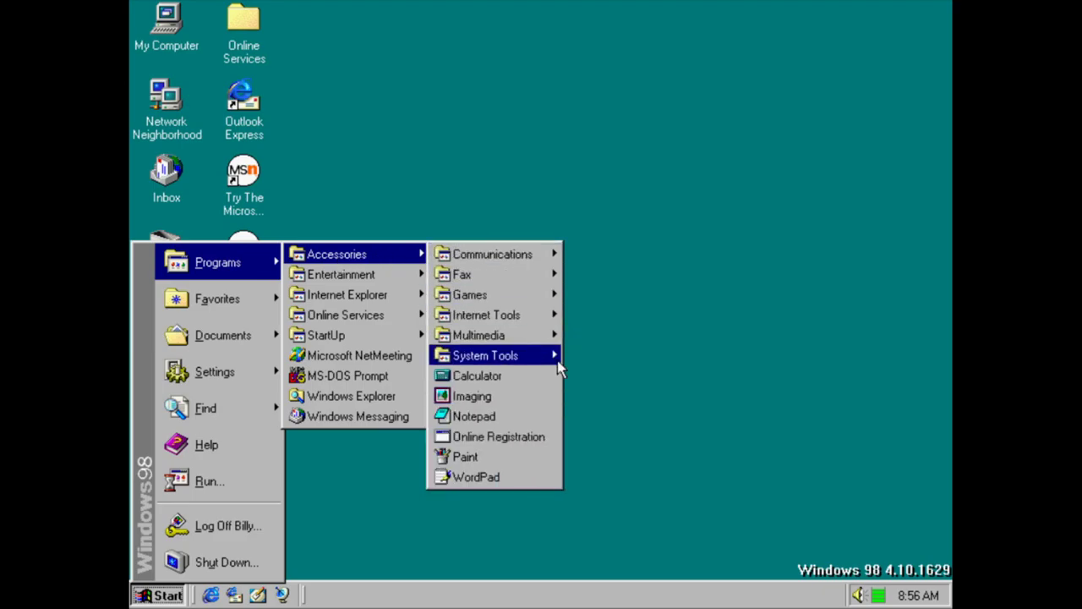
pyautogui.moveTo(557, 360)
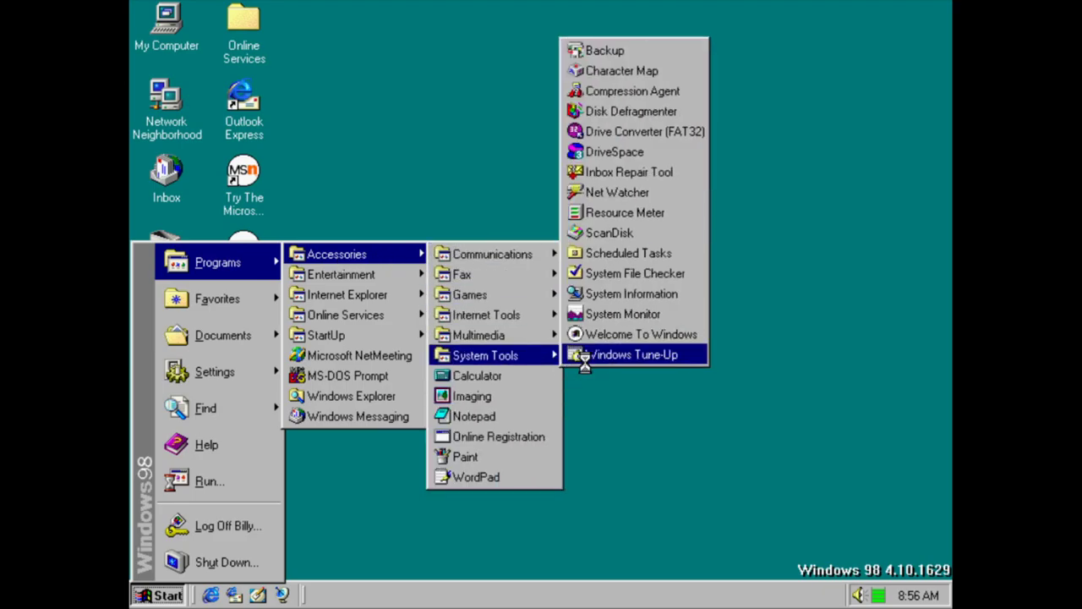
pyautogui.click(580, 355)
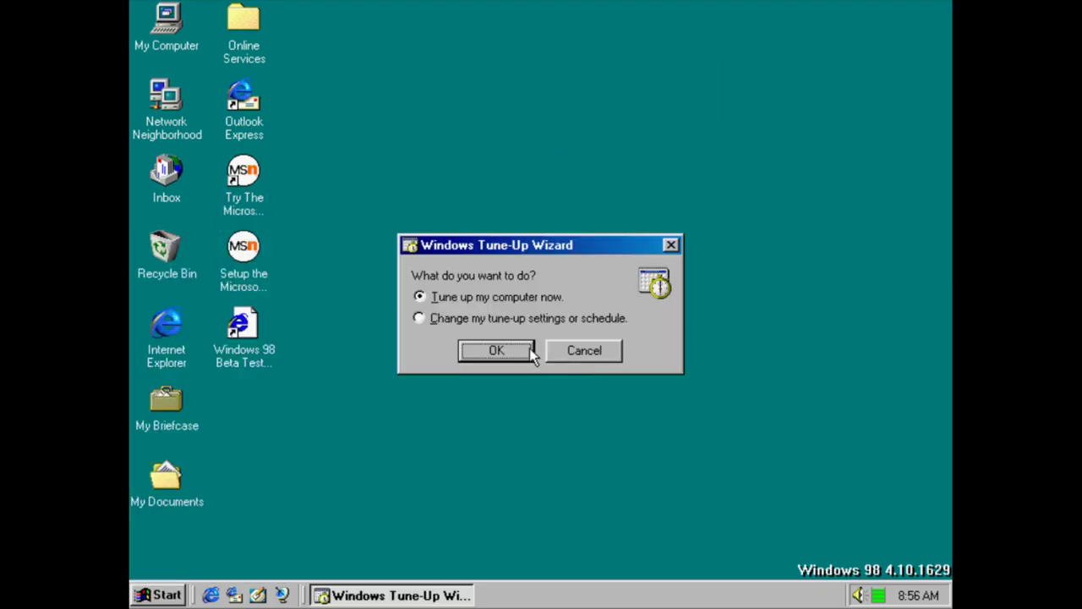
pyautogui.click(585, 350)
pyautogui.press('super')
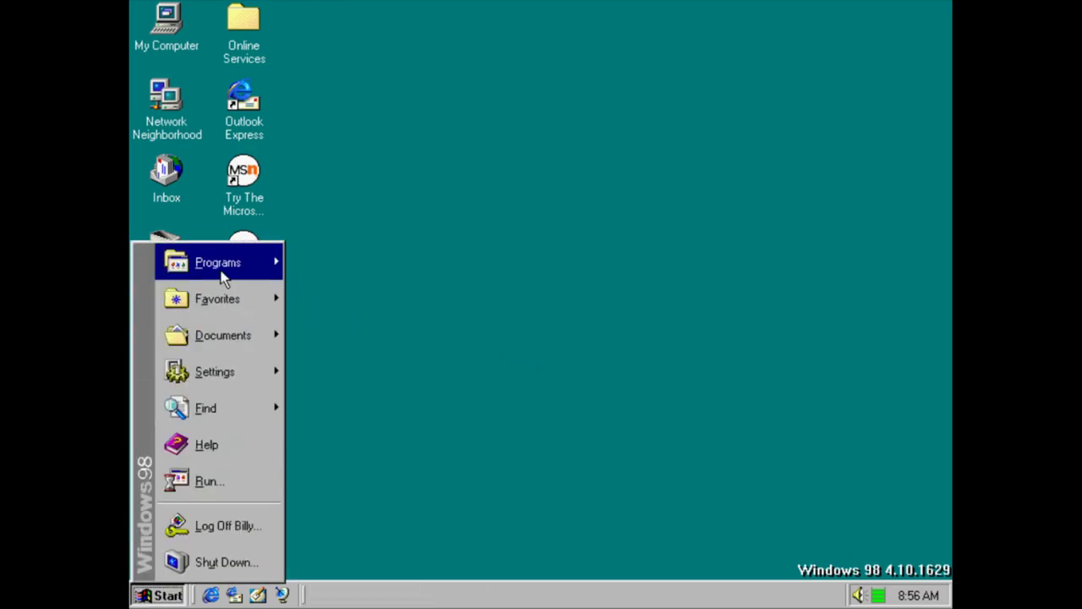
pyautogui.moveTo(224, 268)
pyautogui.moveTo(362, 254)
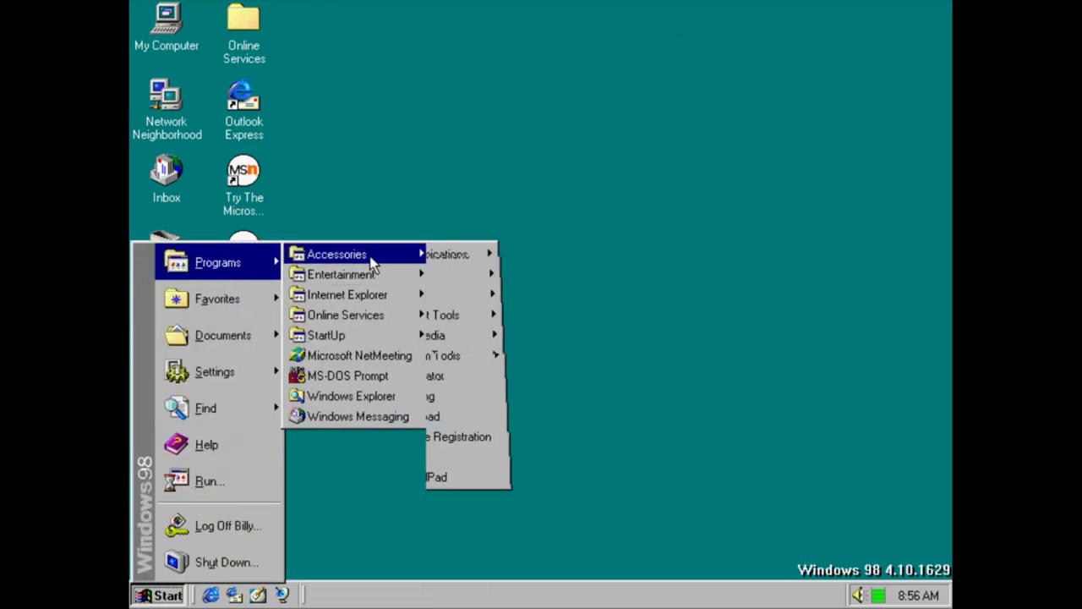
pyautogui.click(471, 375)
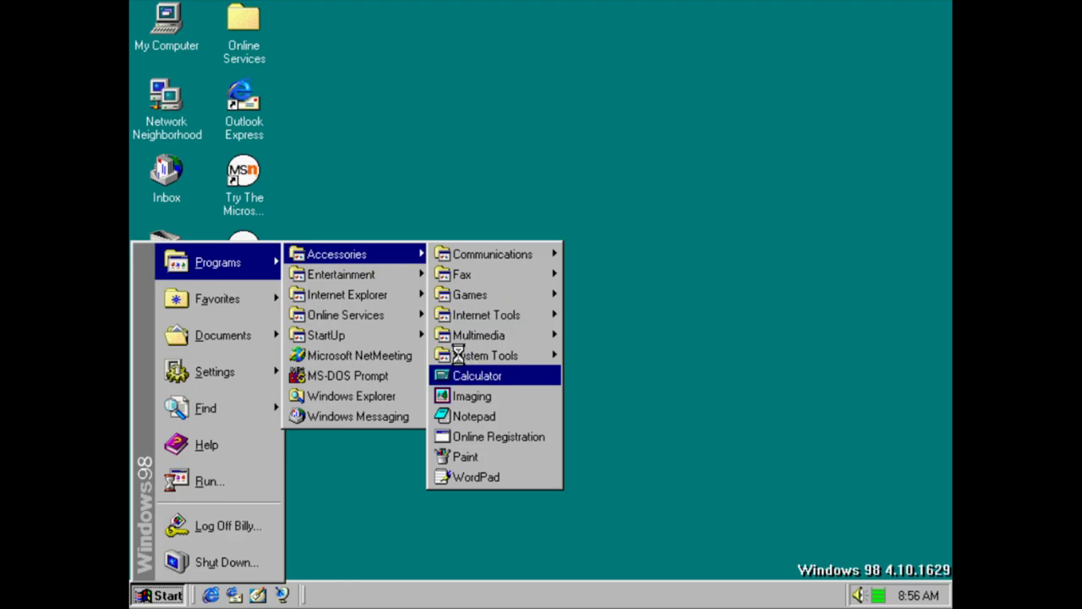
pyautogui.click(307, 121)
pyautogui.click(332, 165)
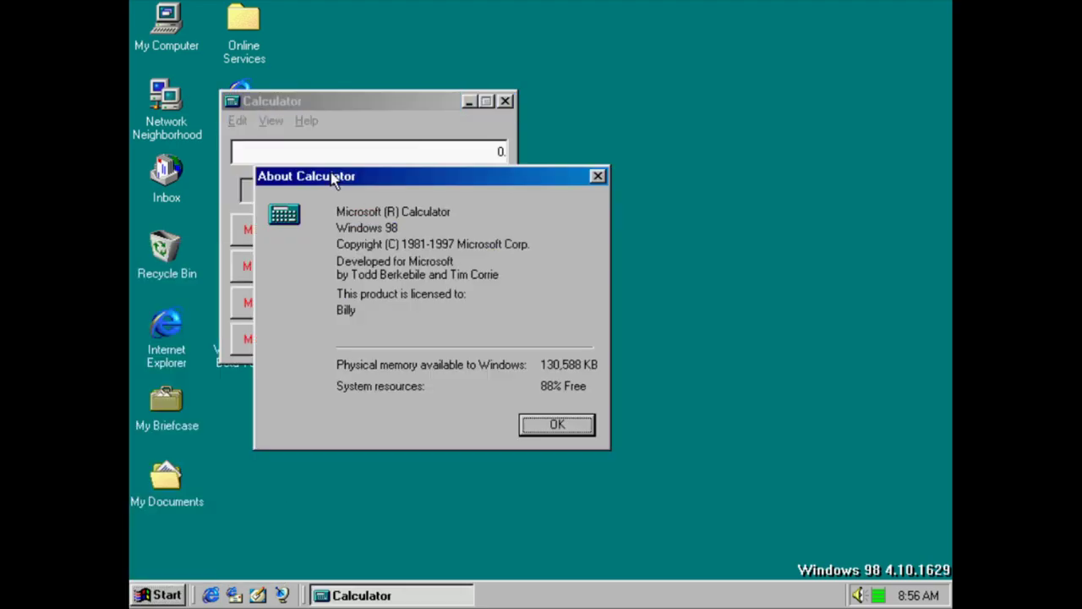
pyautogui.press('Return')
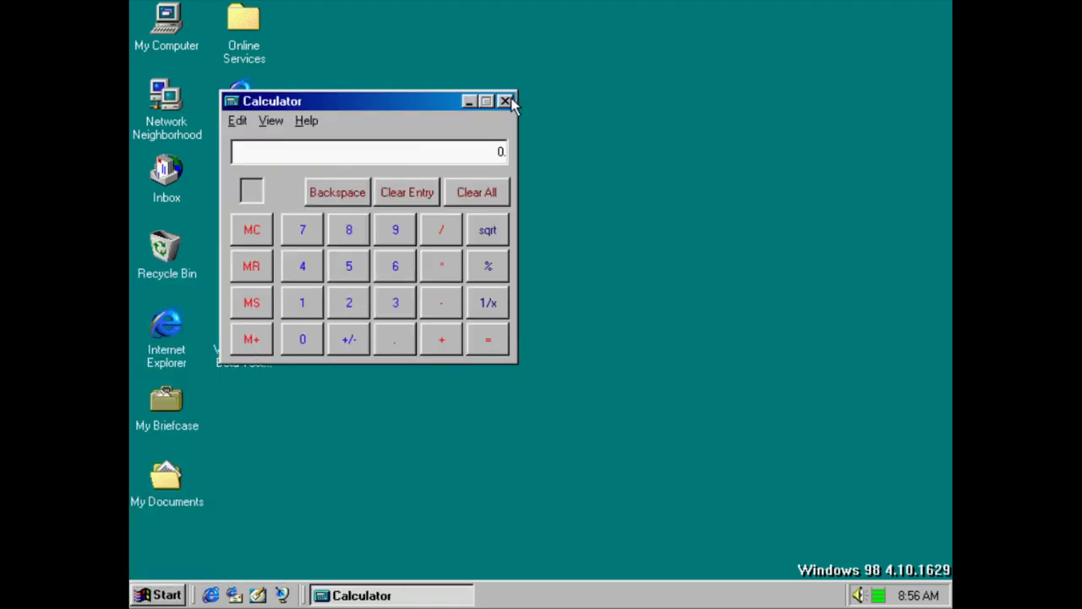
pyautogui.click(505, 101)
pyautogui.click(142, 595)
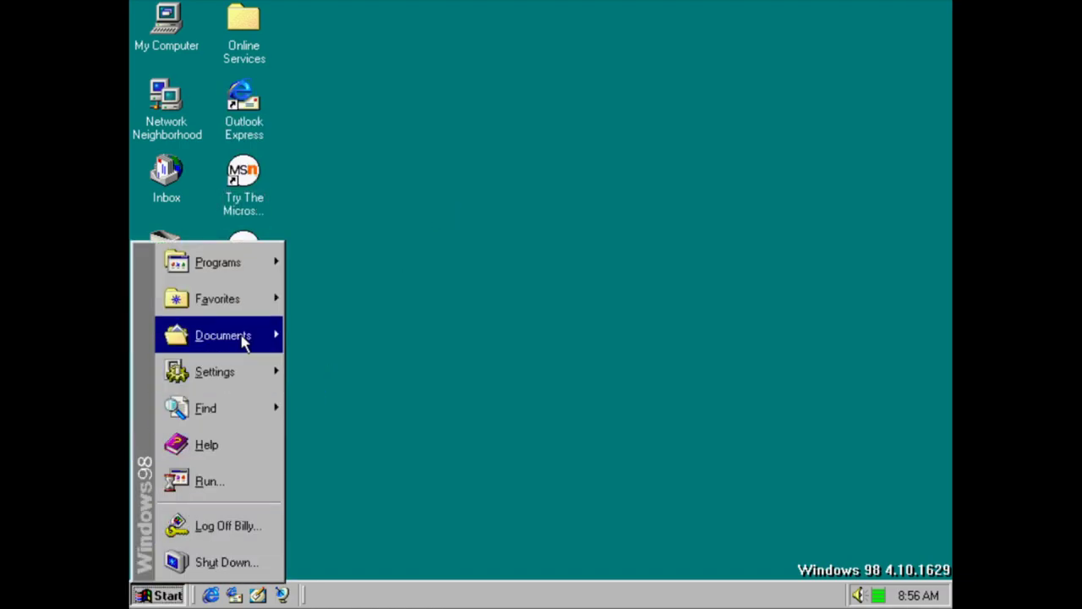
pyautogui.moveTo(273, 264)
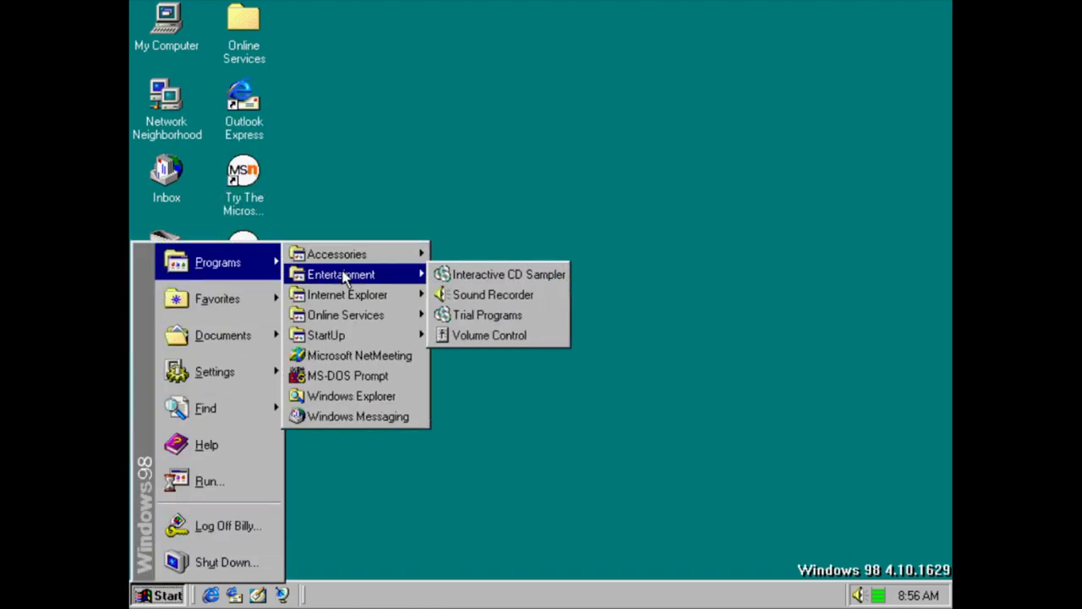
pyautogui.moveTo(338, 254)
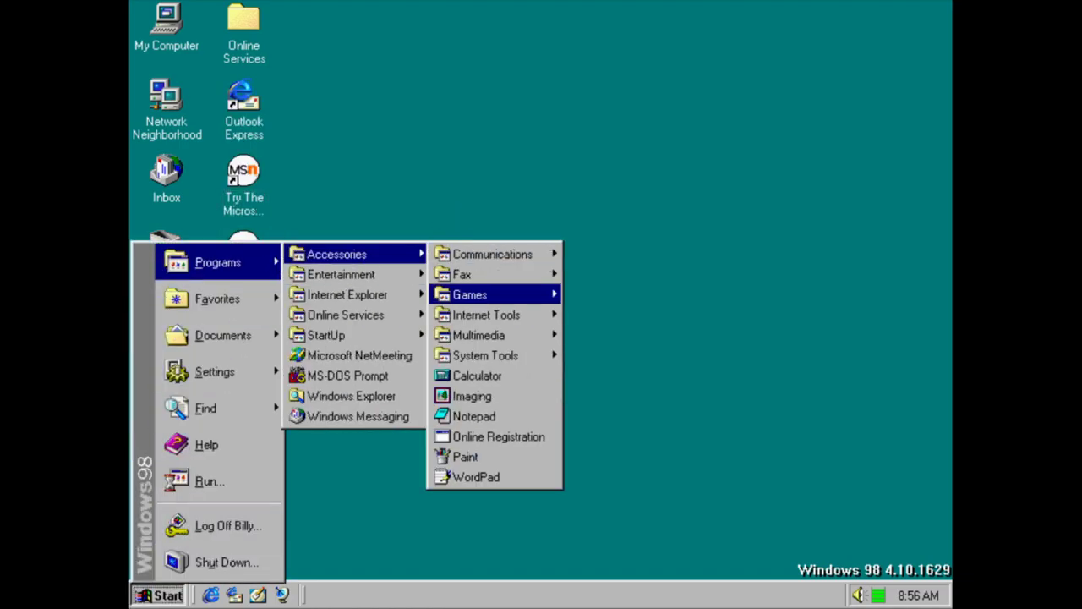
pyautogui.click(514, 395)
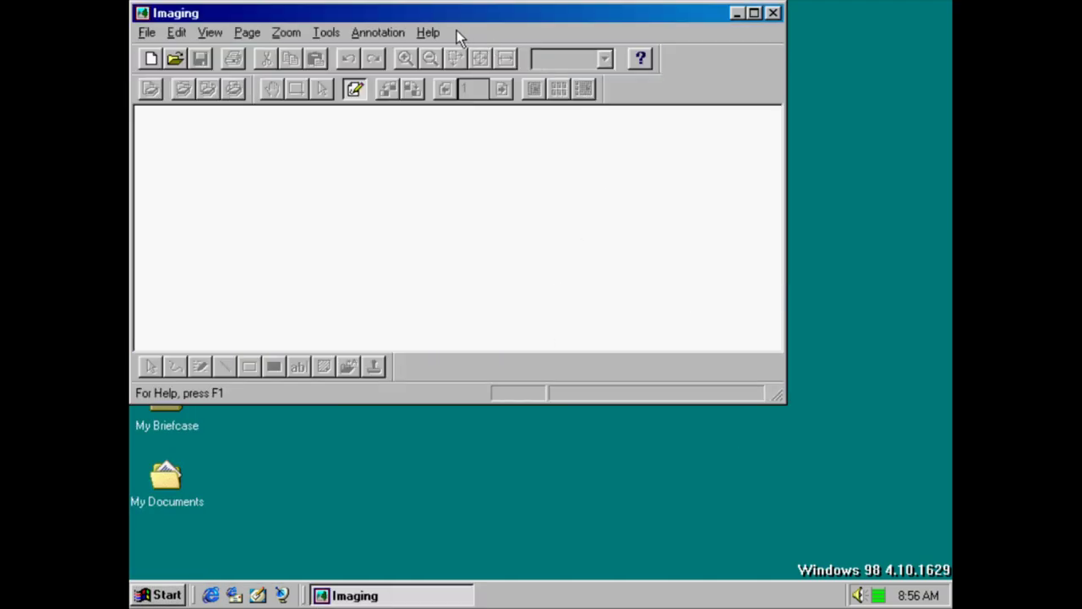
pyautogui.click(428, 32)
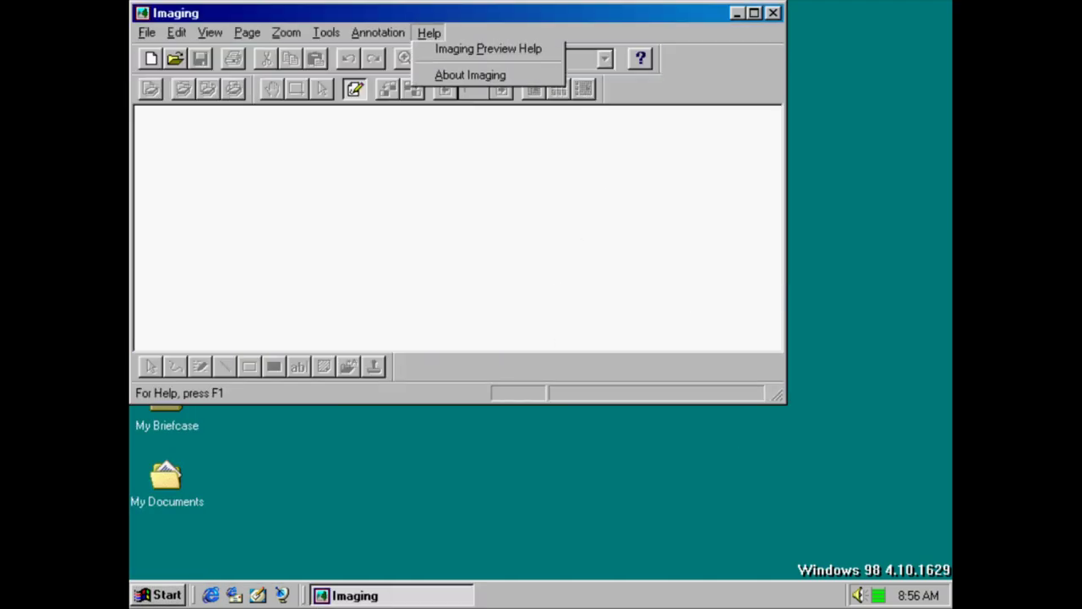
pyautogui.click(477, 99)
pyautogui.click(594, 79)
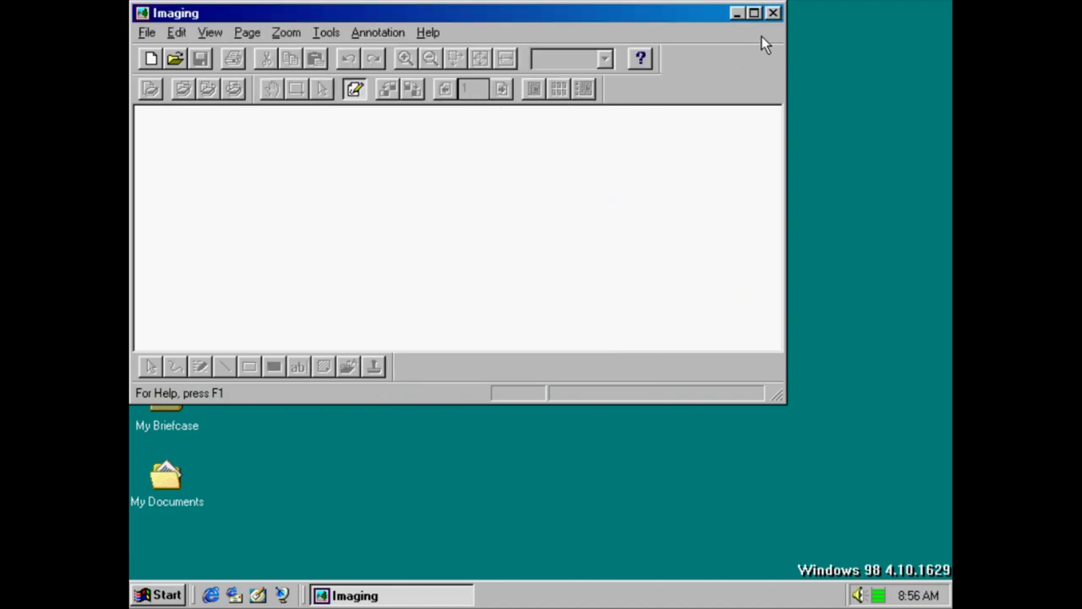
pyautogui.click(773, 12)
# Launch Notepad, view its About information, and close it
pyautogui.press('super')
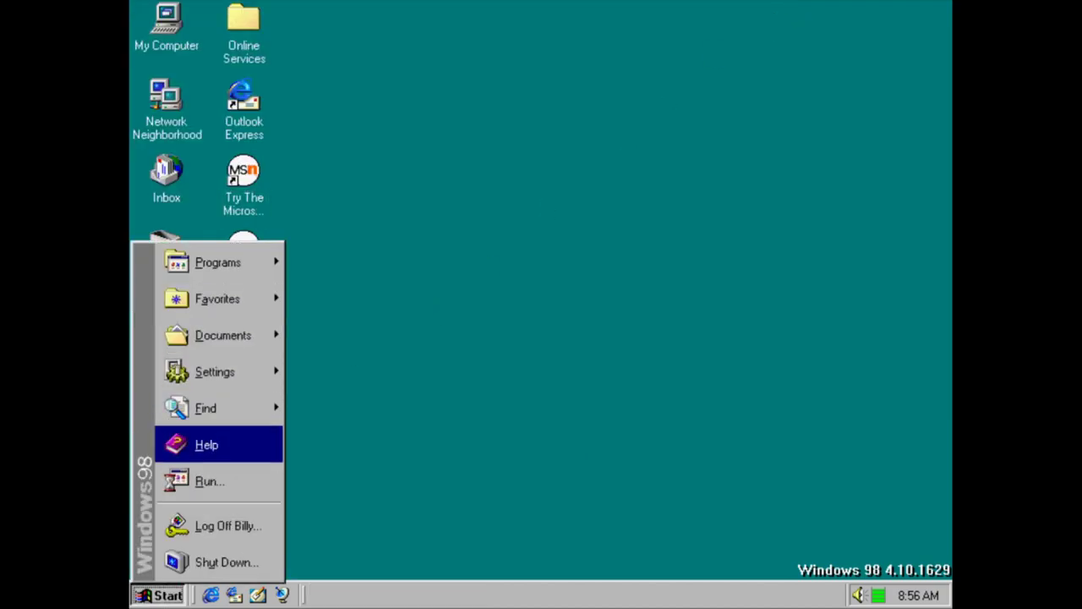
pyautogui.moveTo(212, 262)
pyautogui.moveTo(414, 255)
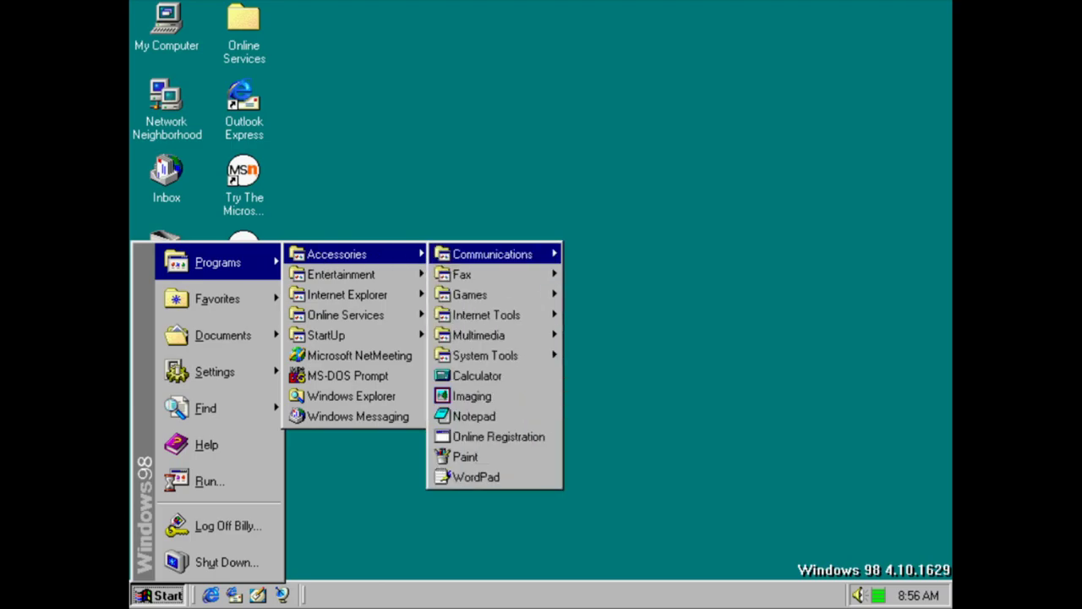
pyautogui.click(515, 419)
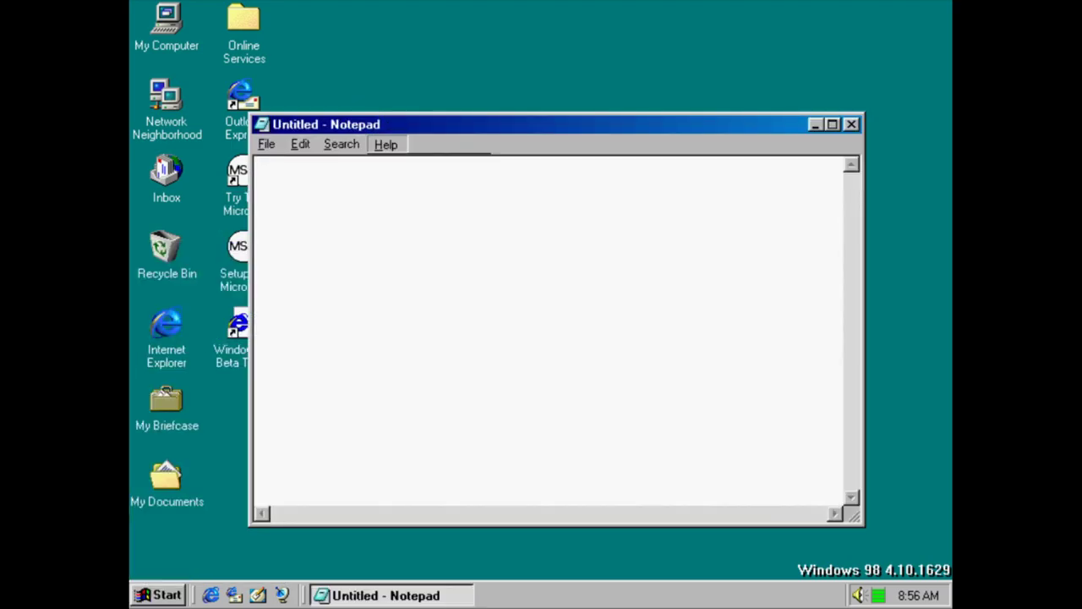
pyautogui.click(394, 192)
pyautogui.click(632, 197)
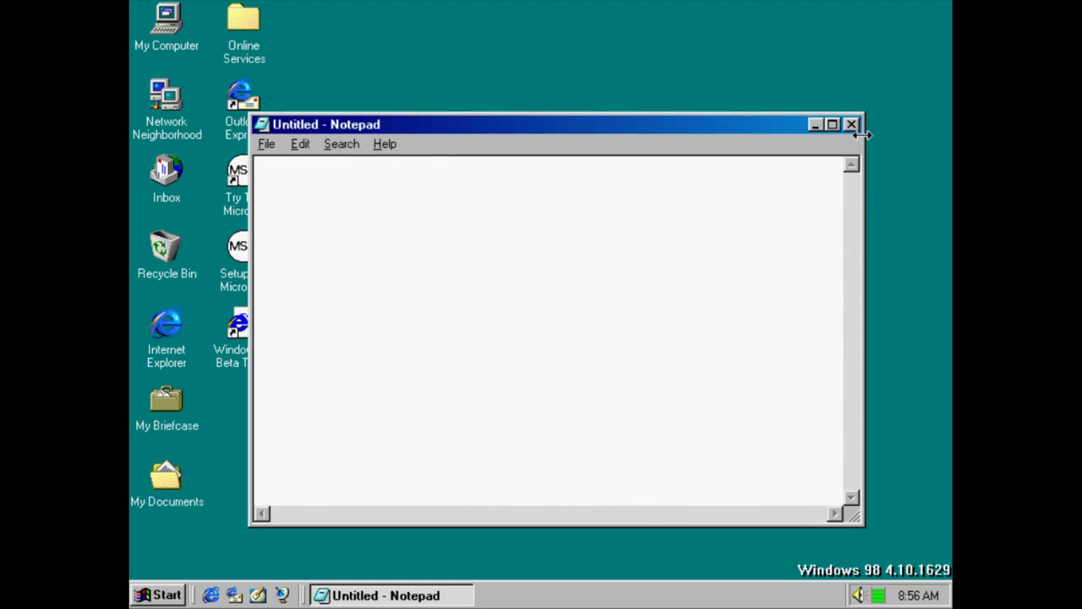
pyautogui.click(851, 124)
# Bring the Start > Programs > Accessories list back up
pyautogui.press('super')
pyautogui.moveTo(253, 280)
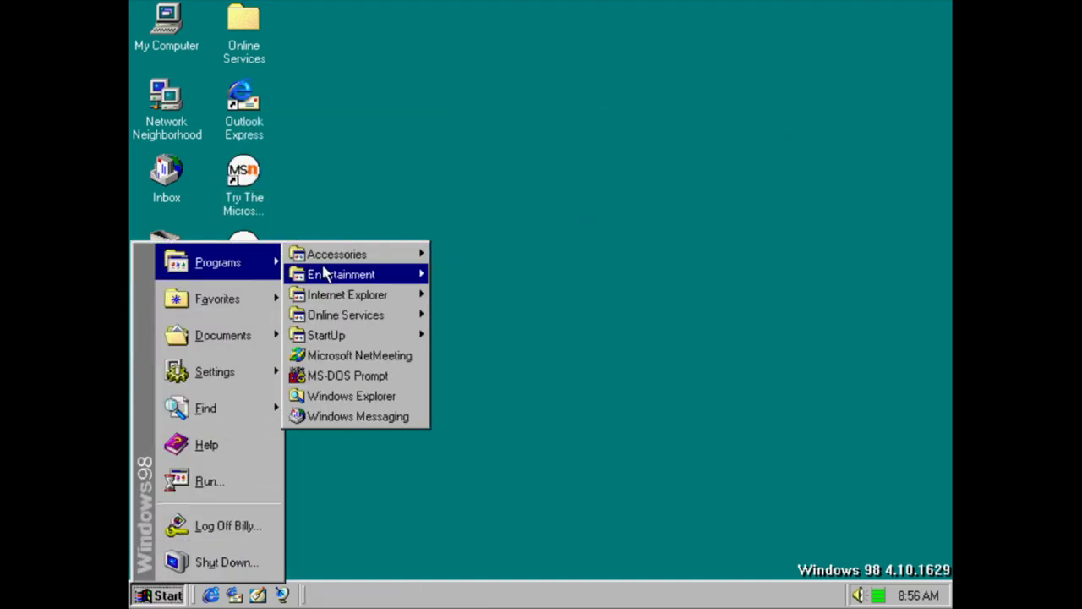
pyautogui.moveTo(379, 257)
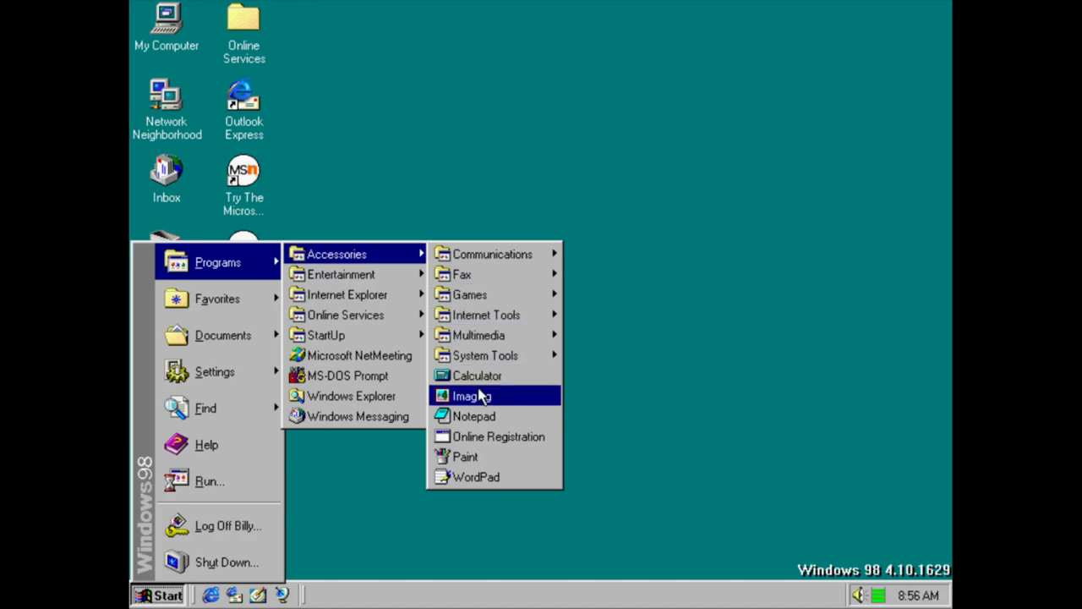
# Launch the Windows 98 Online Registration wizard and dismiss its error message
pyautogui.rightClick(478, 430)
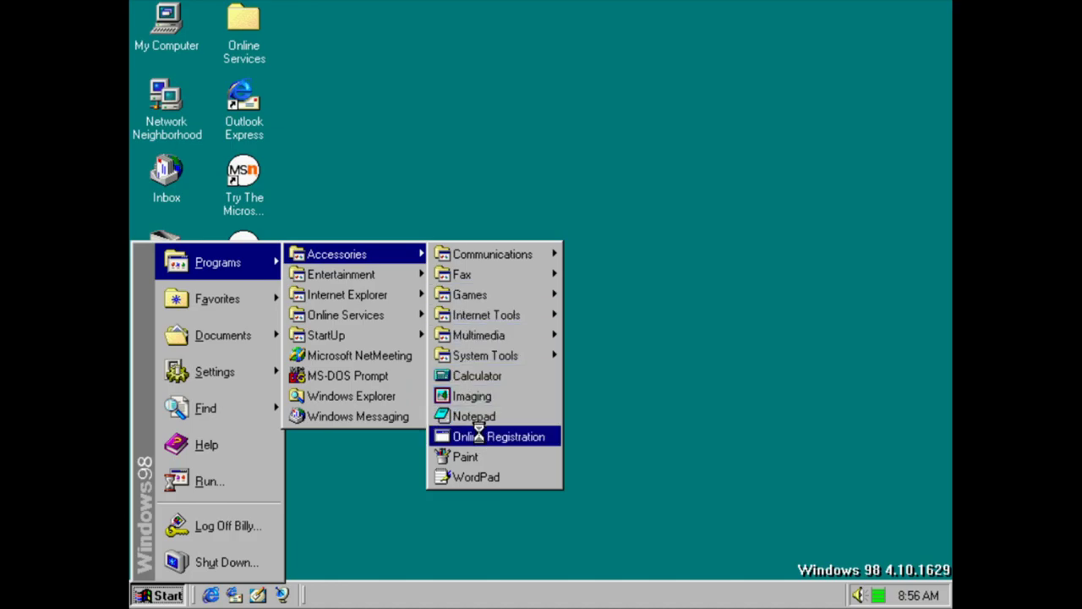
pyautogui.click(483, 437)
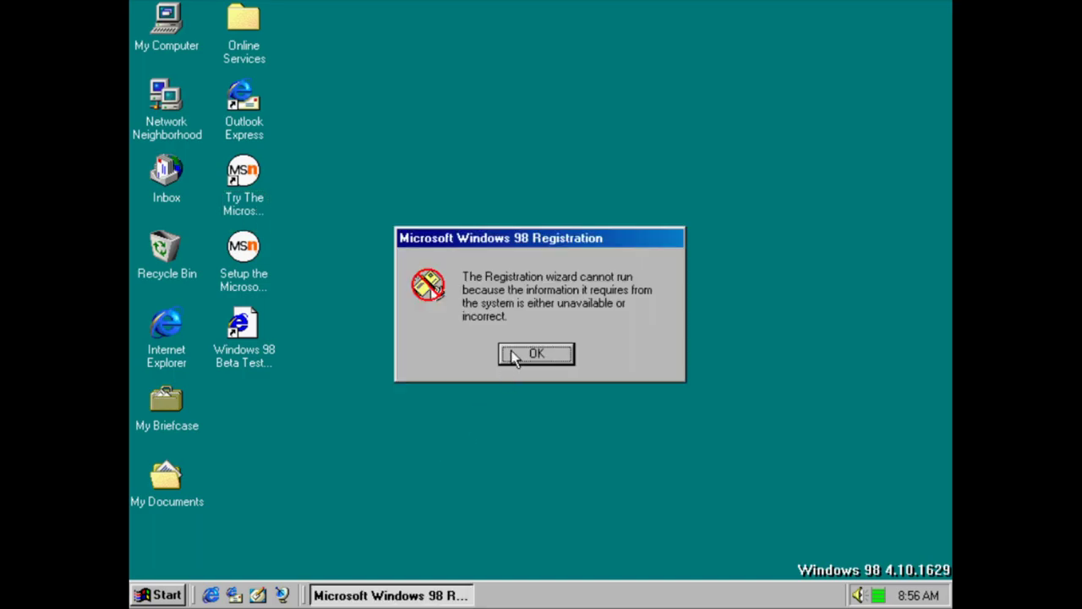
pyautogui.click(510, 354)
# Open Paint from Accessories, scribble freehand lines, and view its About box
pyautogui.press('super')
pyautogui.moveTo(257, 279)
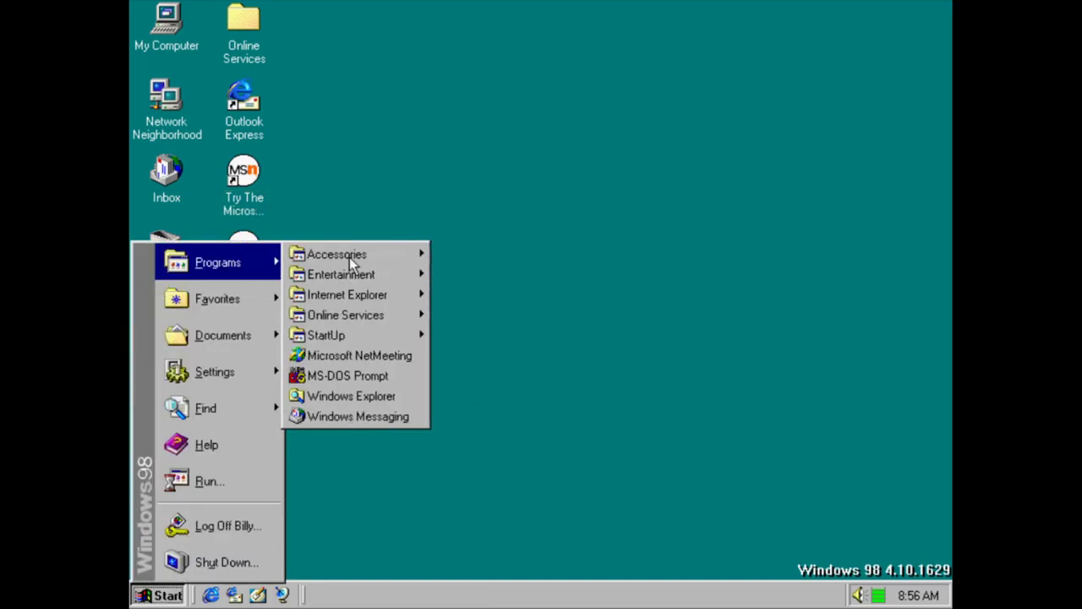
pyautogui.moveTo(370, 256)
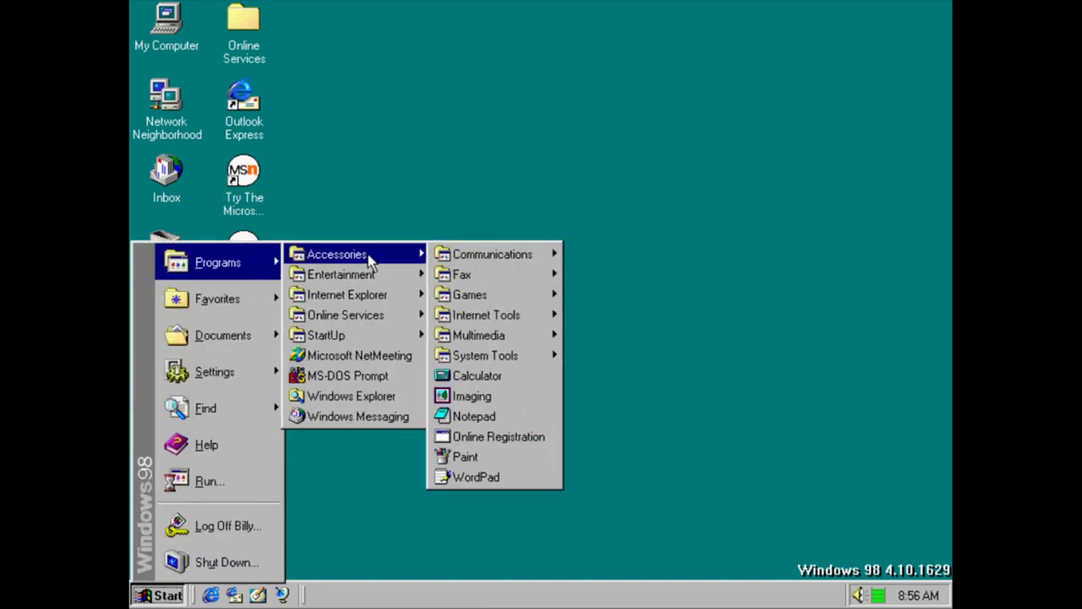
pyautogui.click(494, 458)
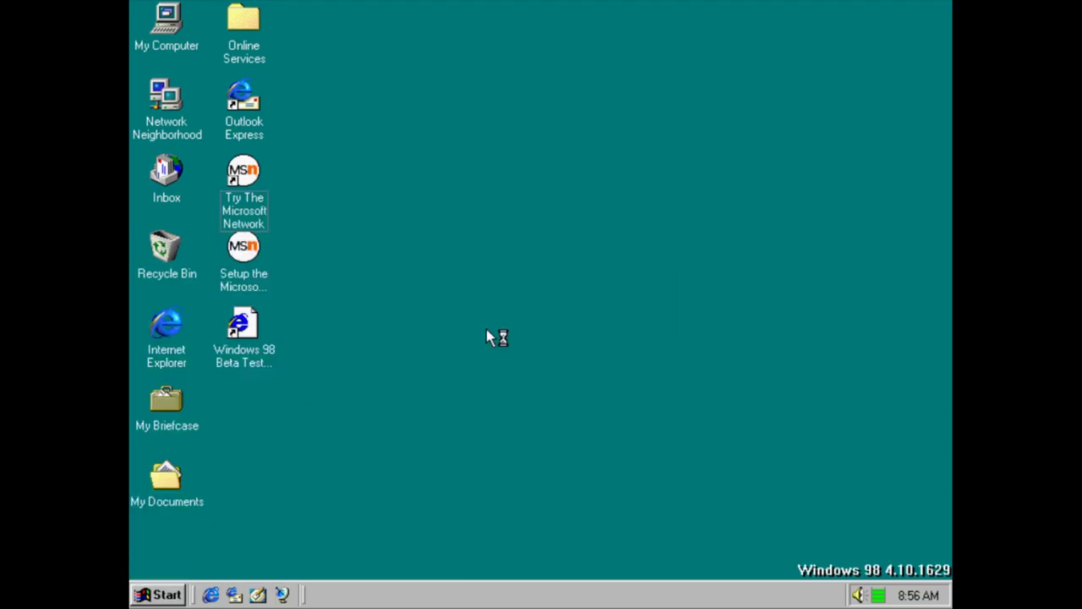
pyautogui.moveTo(260, 167)
pyautogui.mouseDown()
pyautogui.moveTo(198, 323)
pyautogui.moveTo(241, 170)
pyautogui.moveTo(253, 195)
pyautogui.mouseUp()
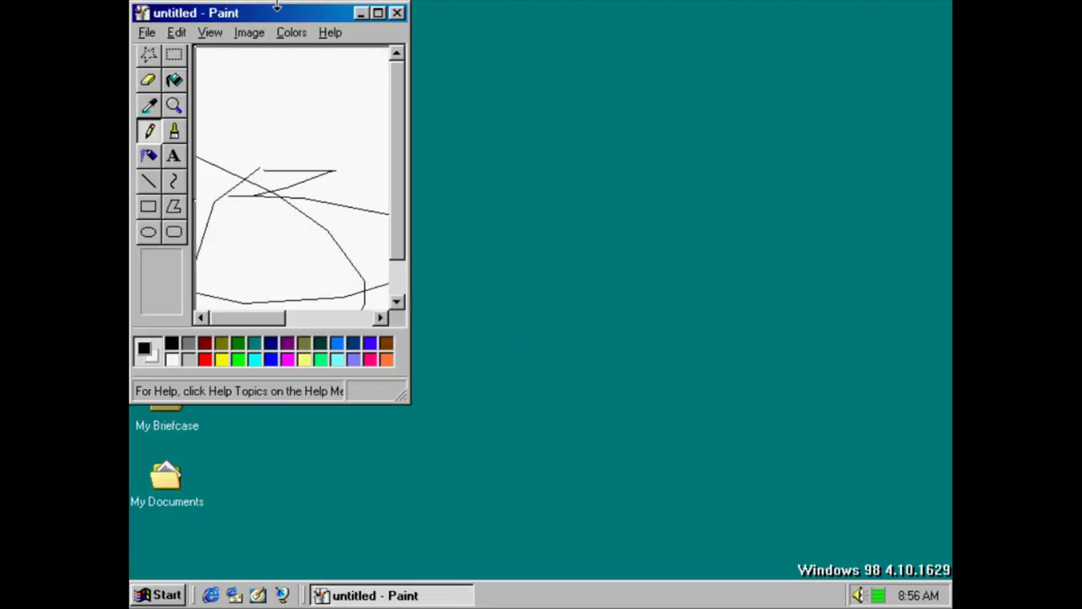
pyautogui.click(331, 32)
pyautogui.click(360, 64)
pyautogui.press('Return')
# Close Paint without saving the drawing
pyautogui.click(397, 13)
pyautogui.hotkey('ctrl', 'Escape')
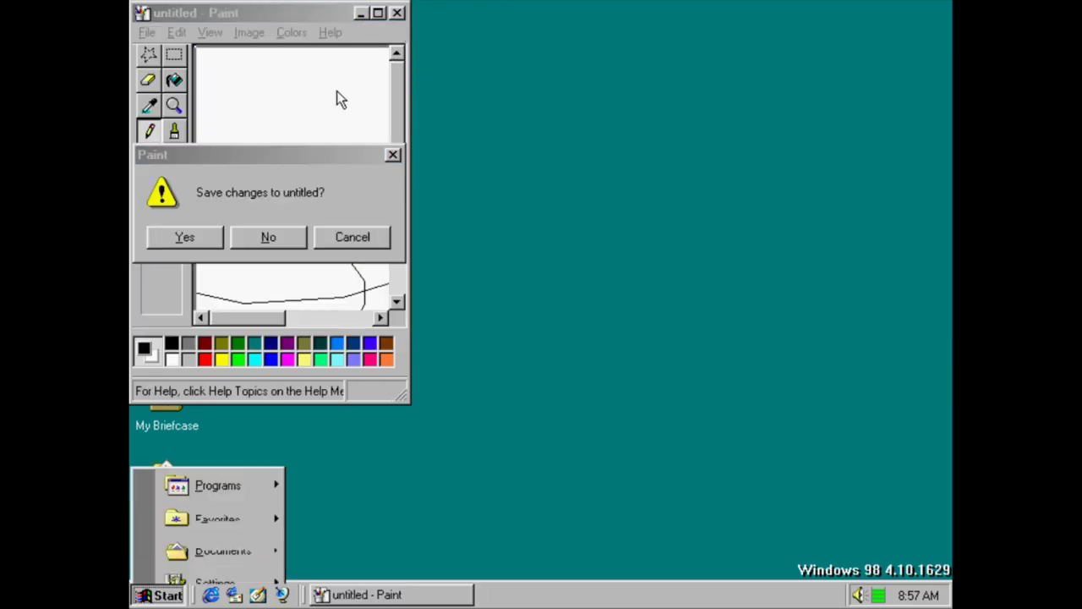
pyautogui.press('Escape')
pyautogui.press('Return')
# Start WordPad from Programs > Accessories with a blank document
pyautogui.hotkey('ctrl', 'Escape')
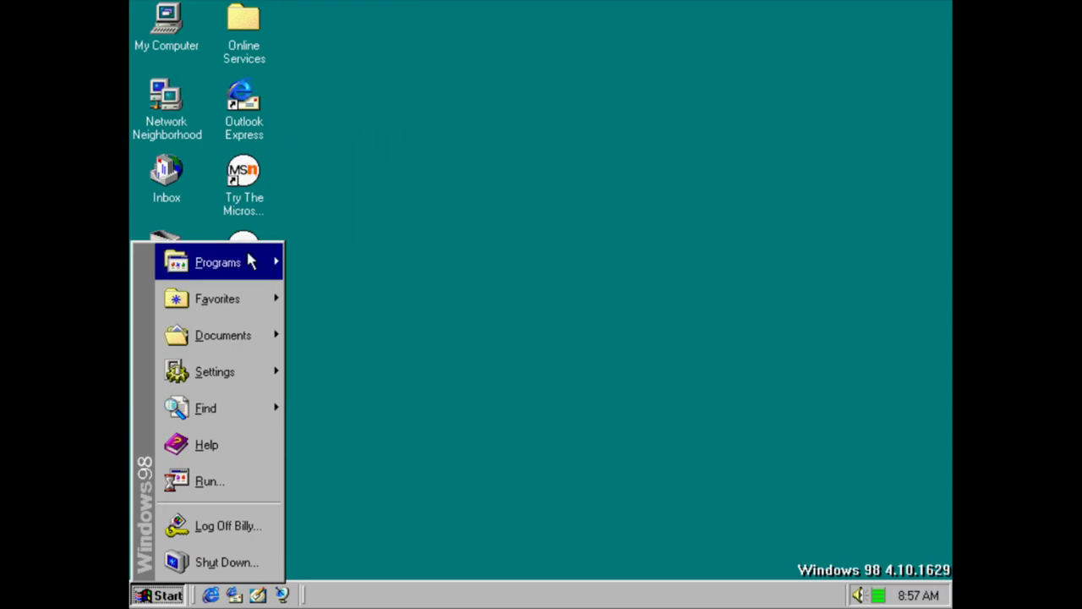
pyautogui.moveTo(249, 258)
pyautogui.moveTo(330, 254)
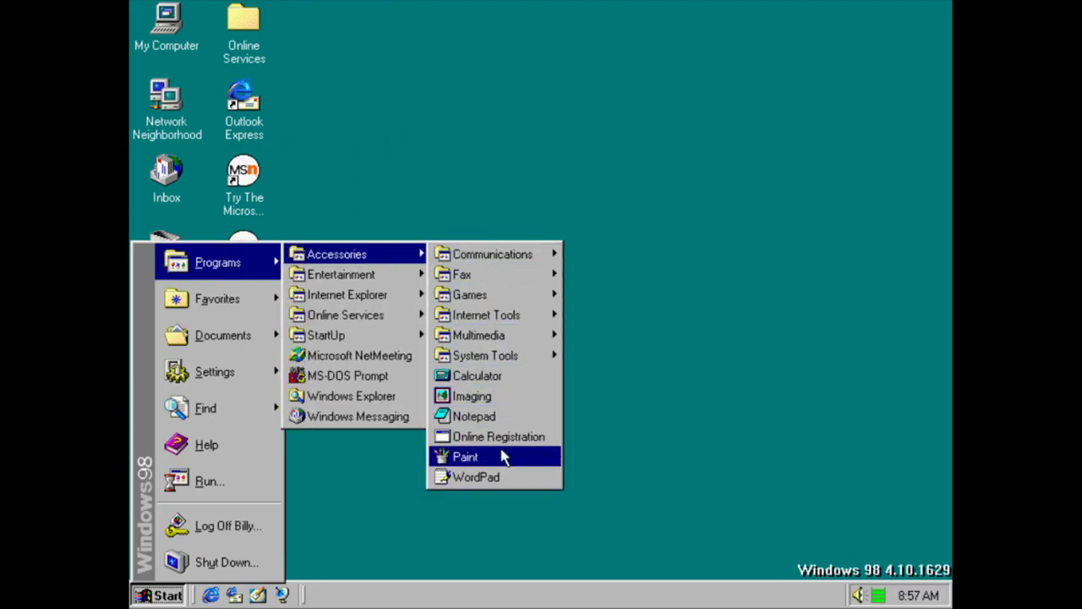
pyautogui.click(481, 476)
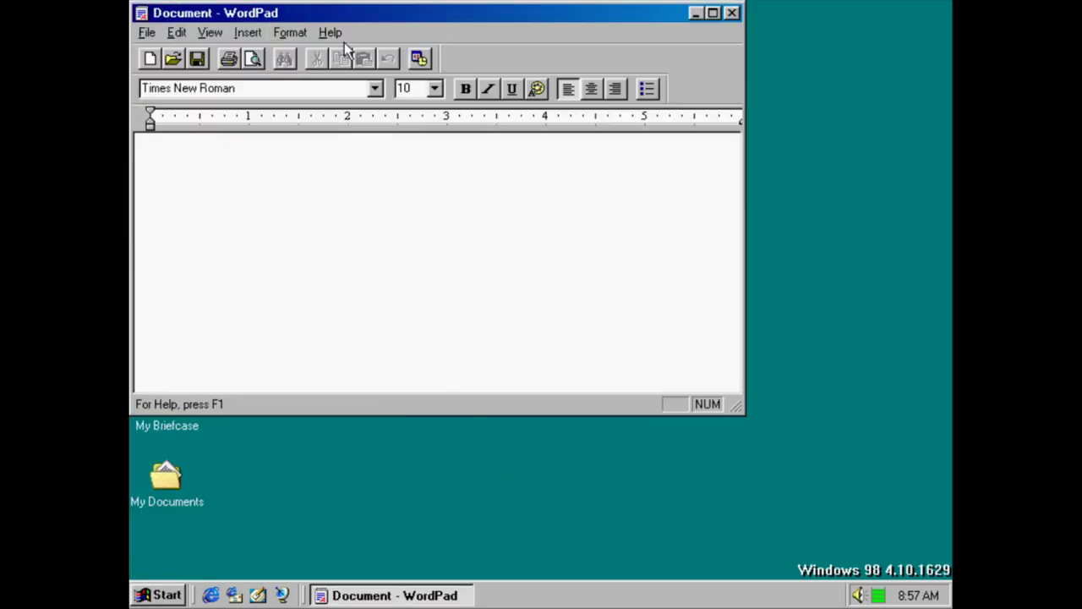
# View WordPad's Help > About information, then close WordPad
pyautogui.click(330, 32)
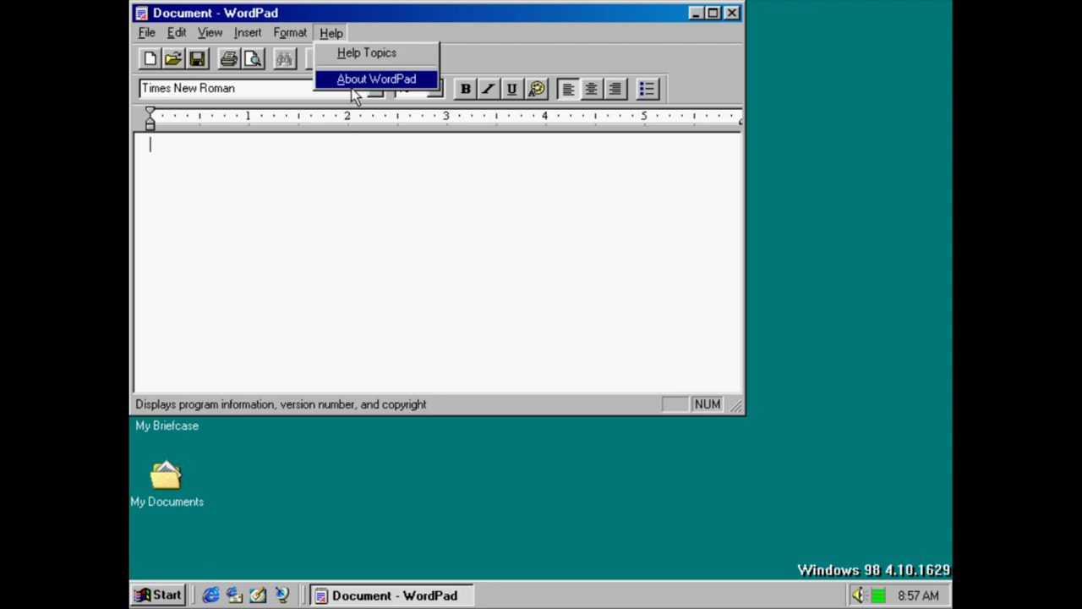
pyautogui.click(355, 81)
pyautogui.click(562, 325)
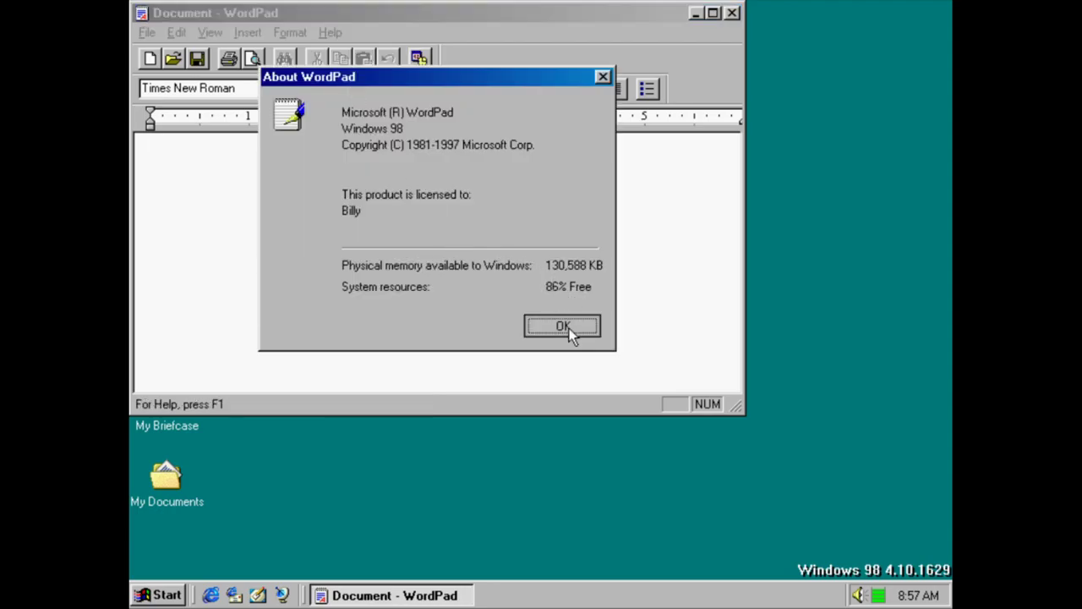
pyautogui.click(732, 13)
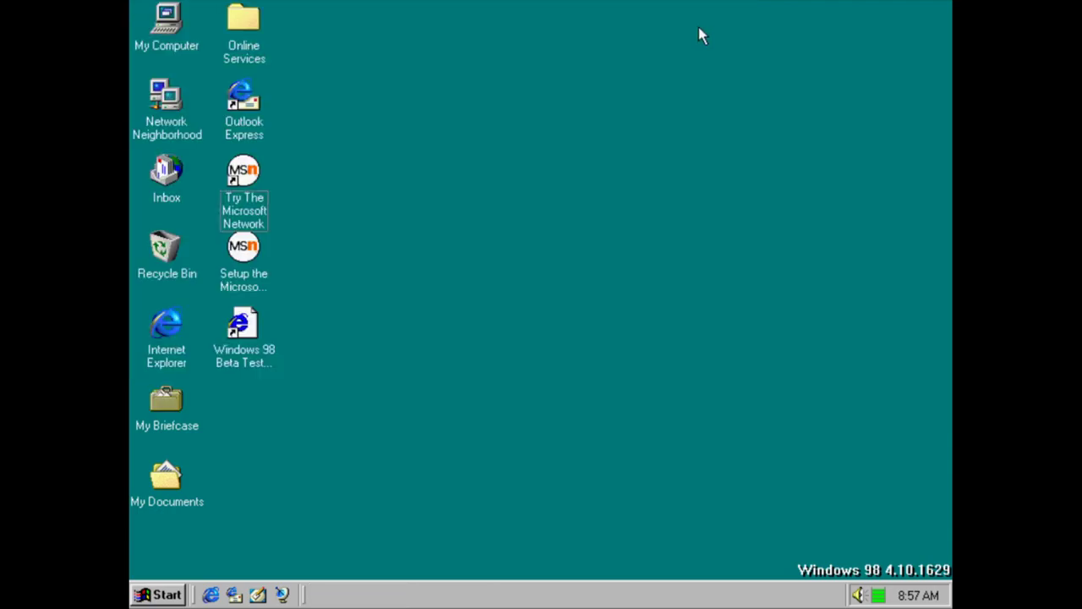
# Try the Entertainment Interactive CD Sampler and cancel the Windows 98 CD request
pyautogui.press('super')
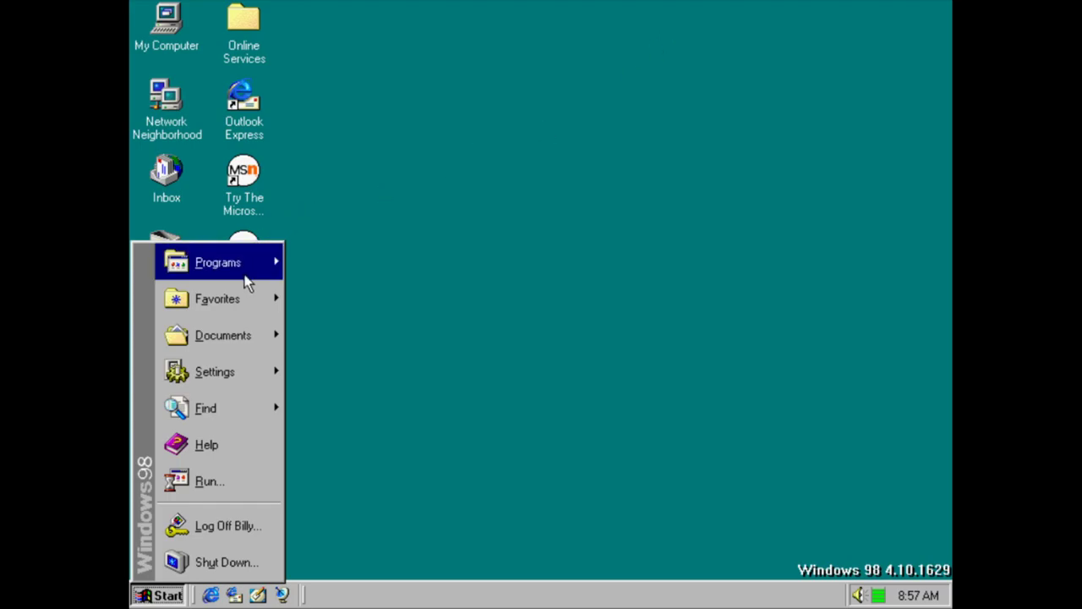
pyautogui.moveTo(245, 269)
pyautogui.moveTo(389, 254)
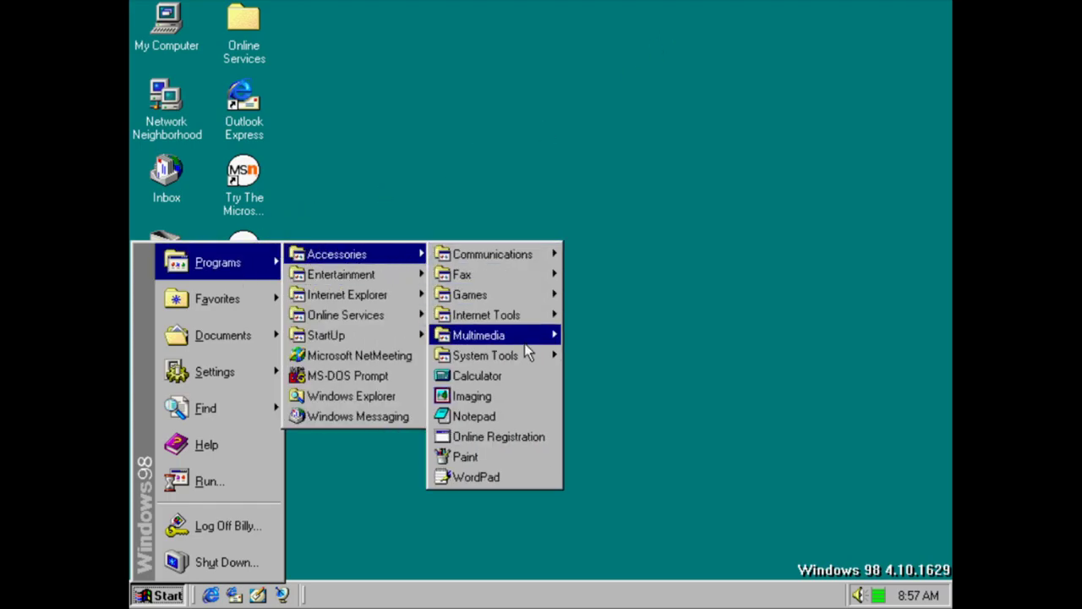
pyautogui.moveTo(406, 274)
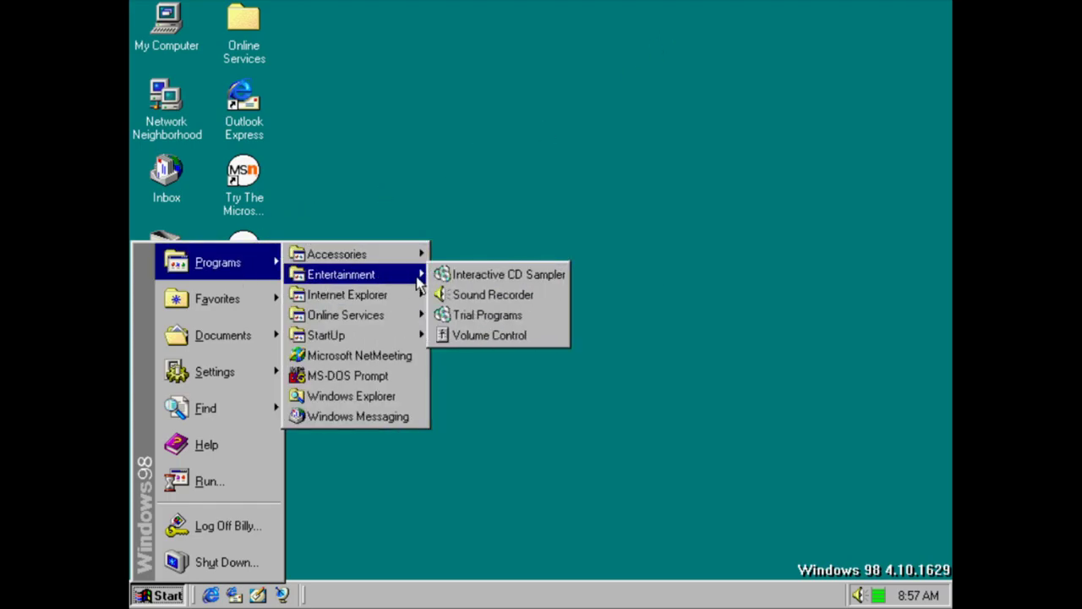
pyautogui.click(467, 279)
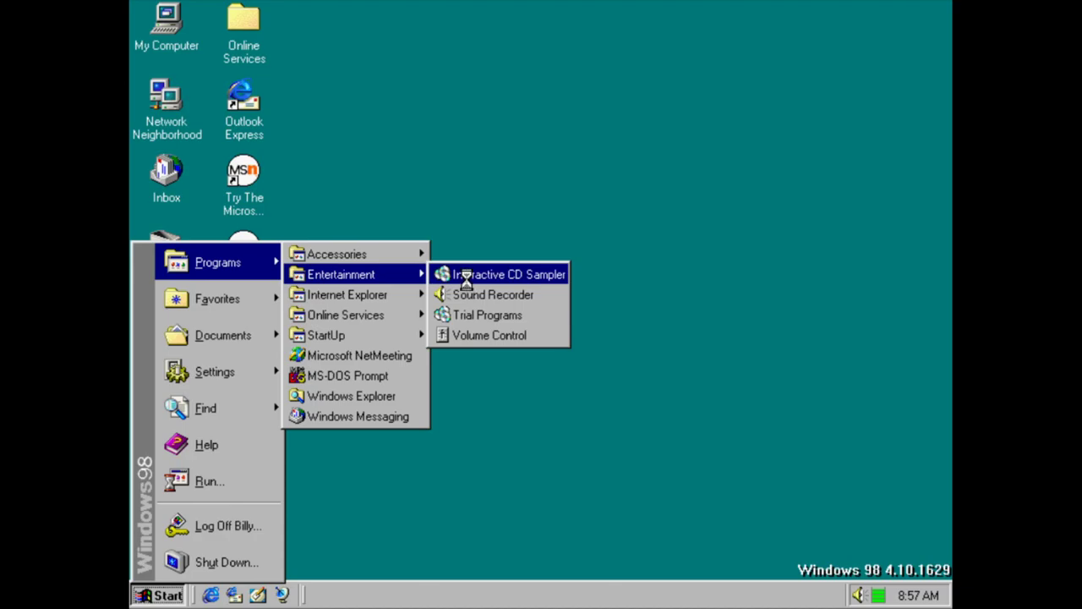
pyautogui.click(530, 351)
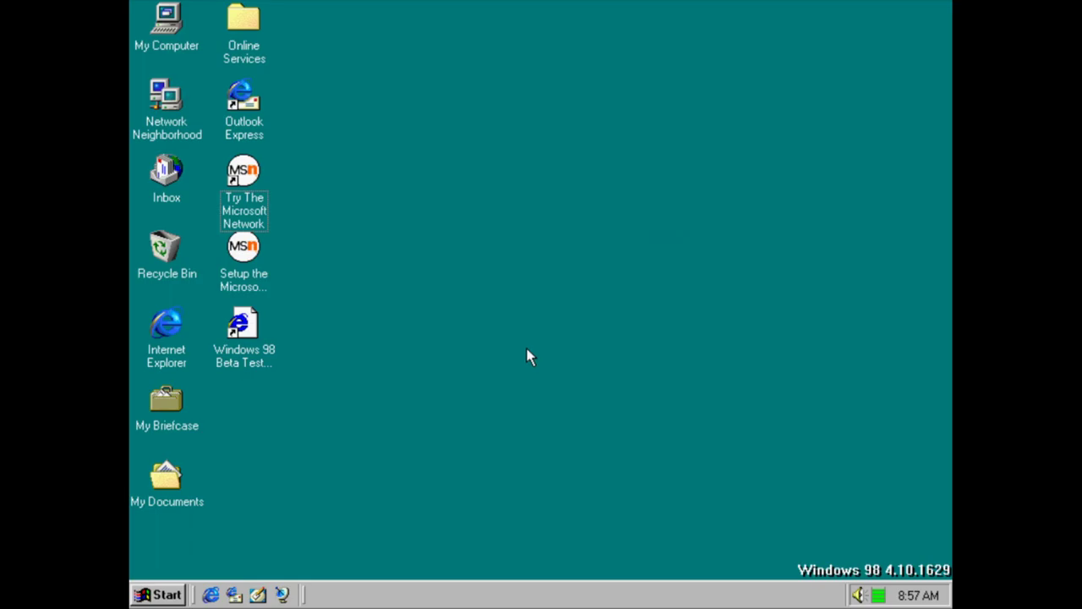
pyautogui.click(149, 595)
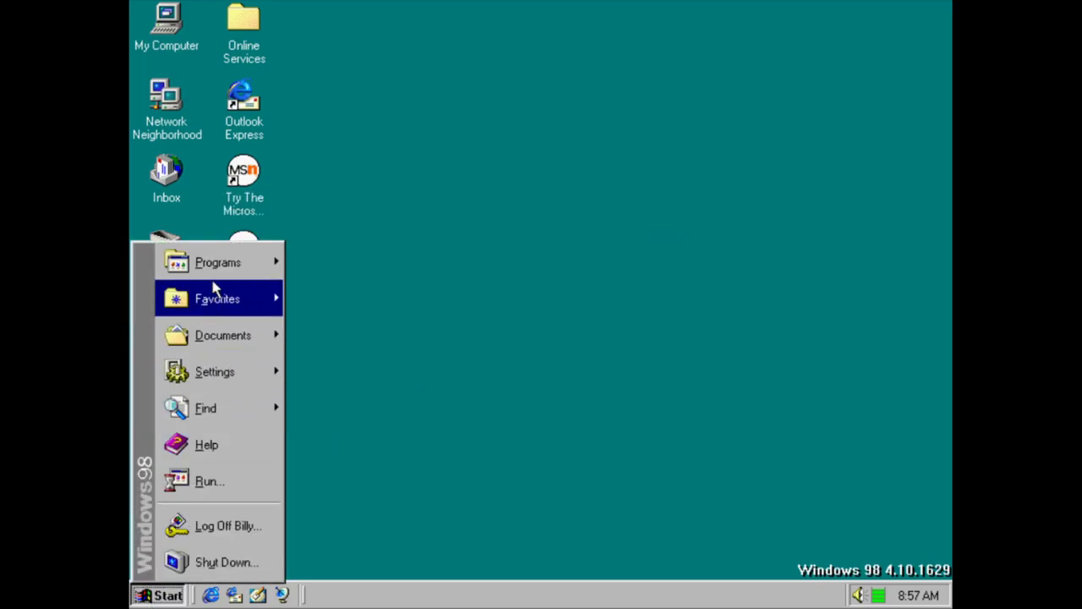
pyautogui.moveTo(213, 272)
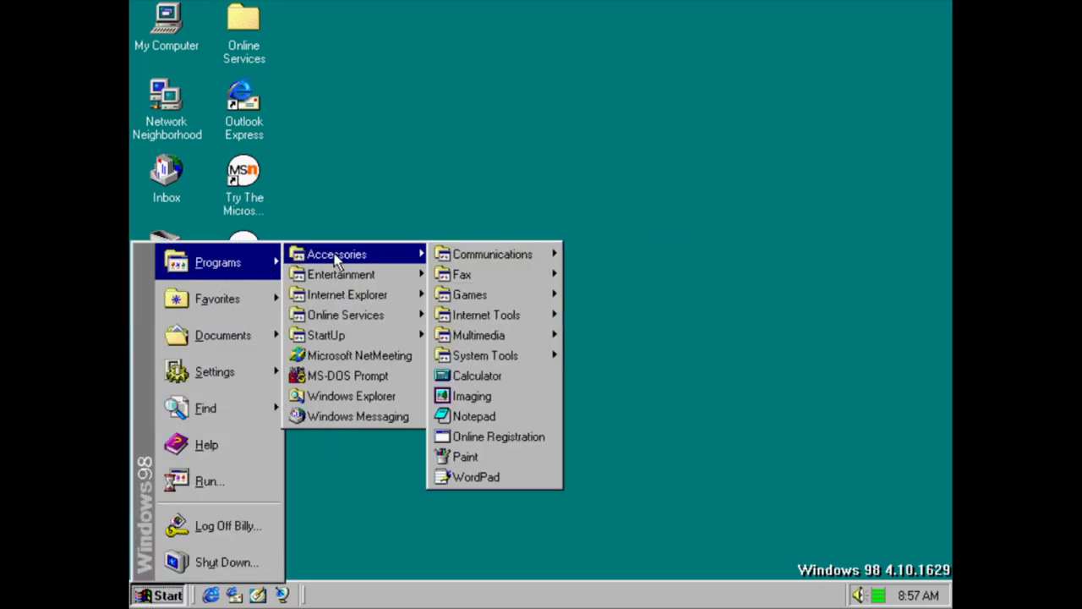
pyautogui.click(559, 363)
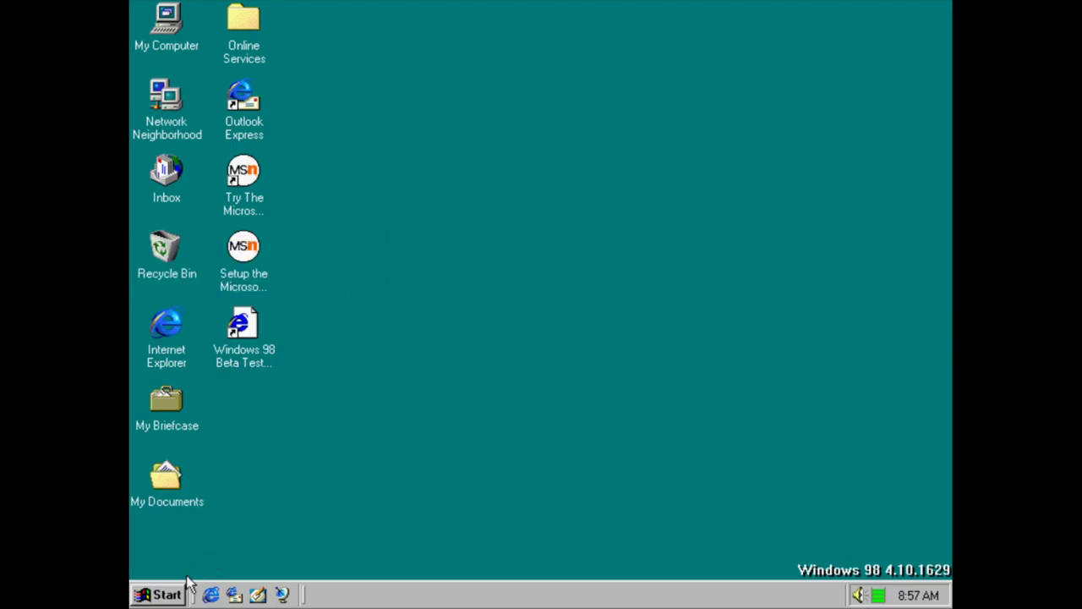
# Launch Sound Recorder from Entertainment, check its About box, and close it
pyautogui.click(169, 596)
pyautogui.moveTo(270, 258)
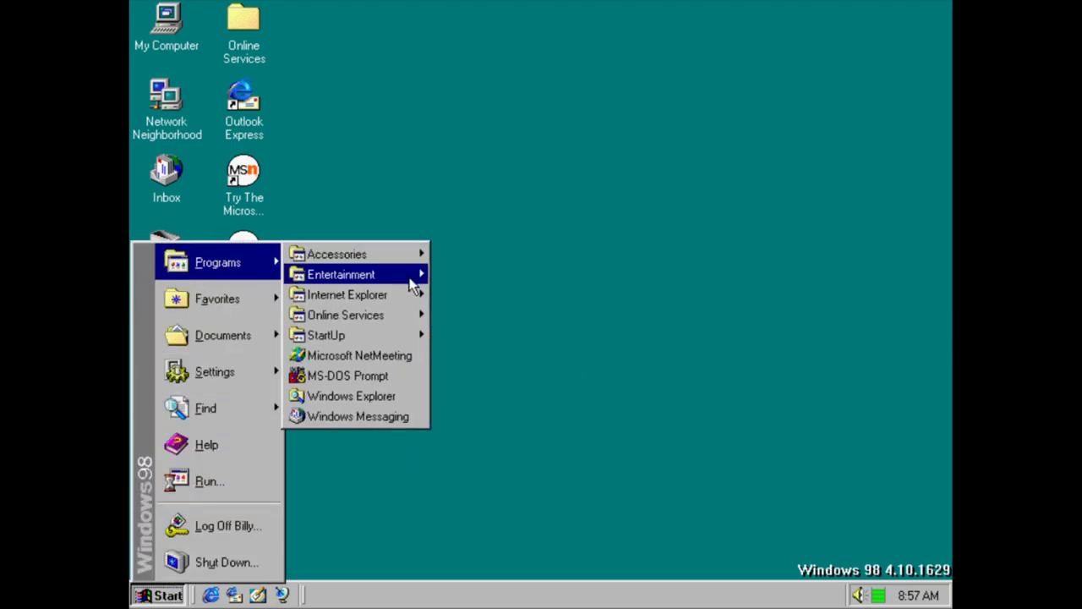
pyautogui.moveTo(413, 276)
pyautogui.click(503, 289)
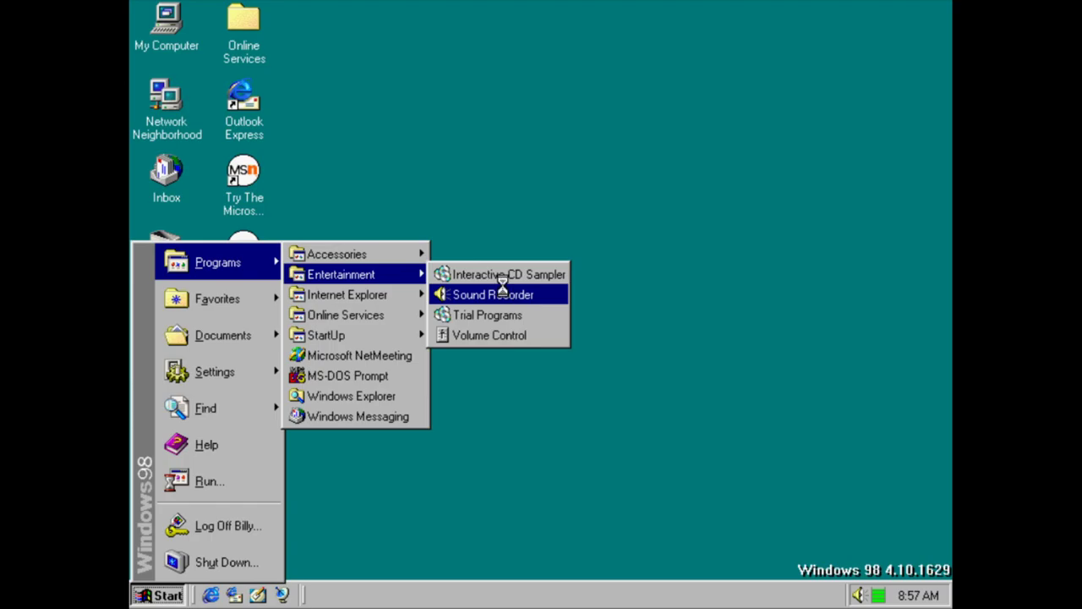
pyautogui.click(391, 165)
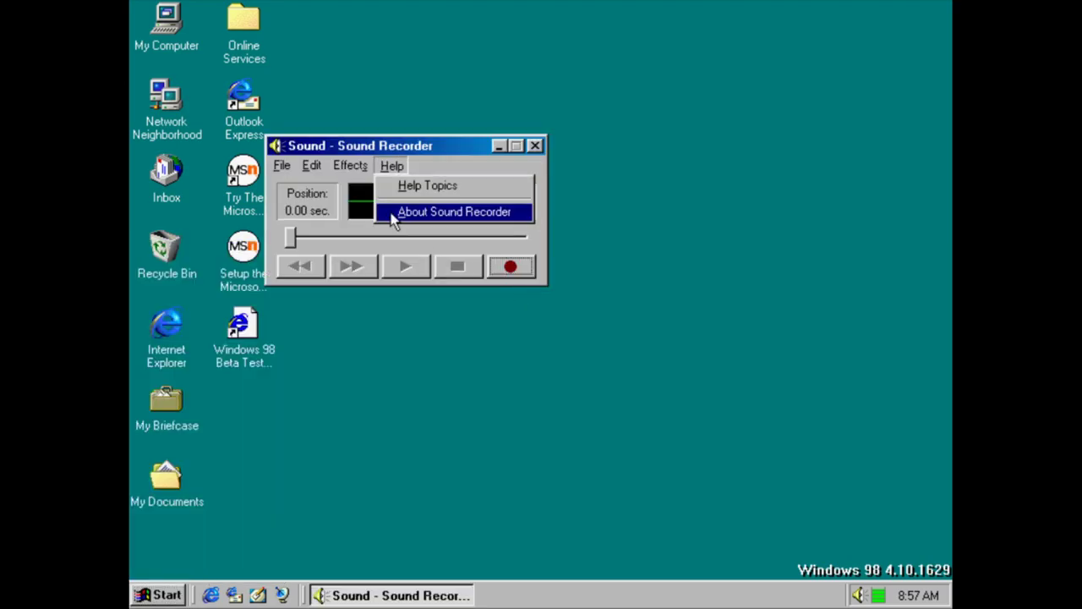
pyautogui.click(396, 212)
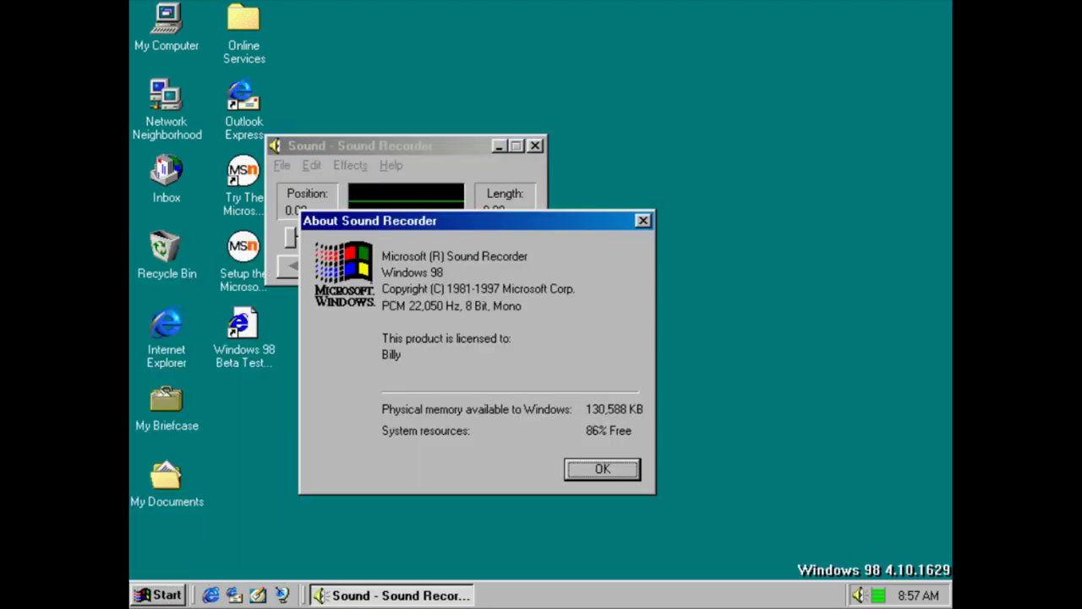
pyautogui.click(614, 468)
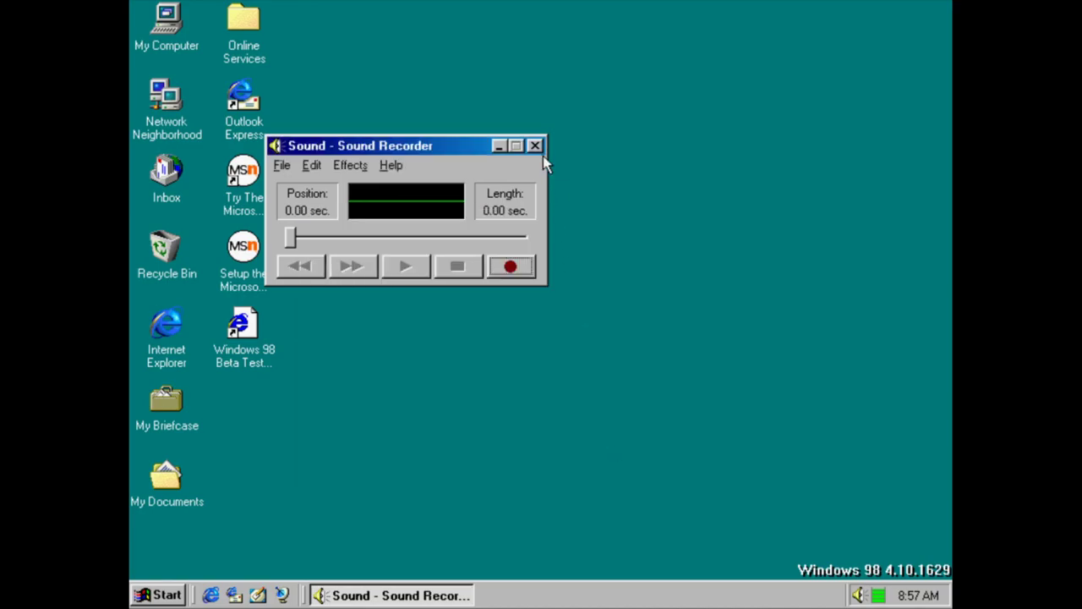
pyautogui.click(536, 147)
pyautogui.press('super')
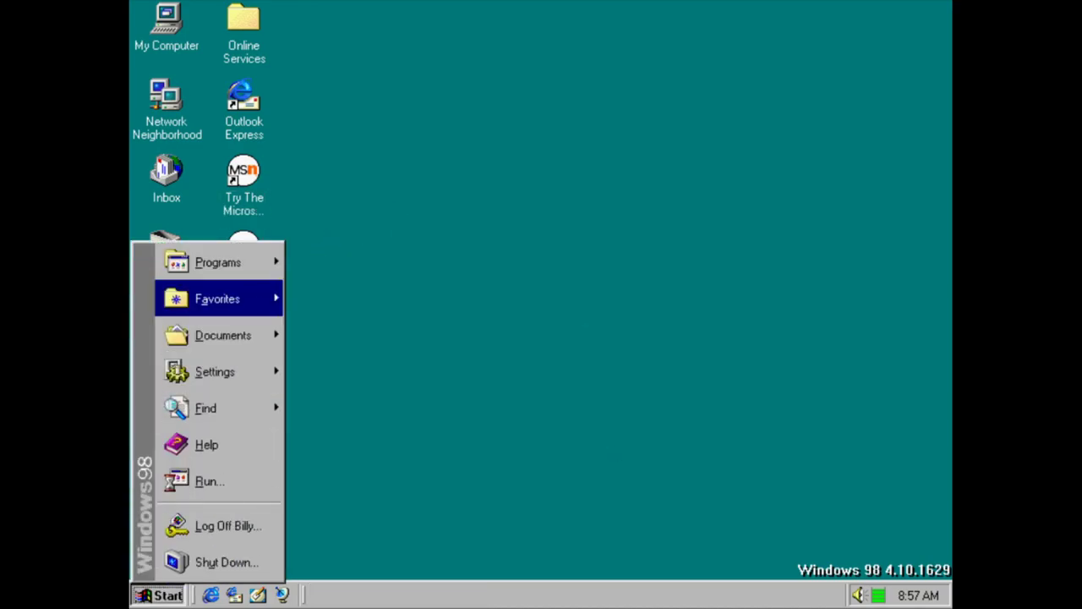
# Launch the Trial Programs entry and dismiss the Windows 98 CD request
pyautogui.moveTo(245, 262)
pyautogui.moveTo(345, 274)
pyautogui.click(544, 314)
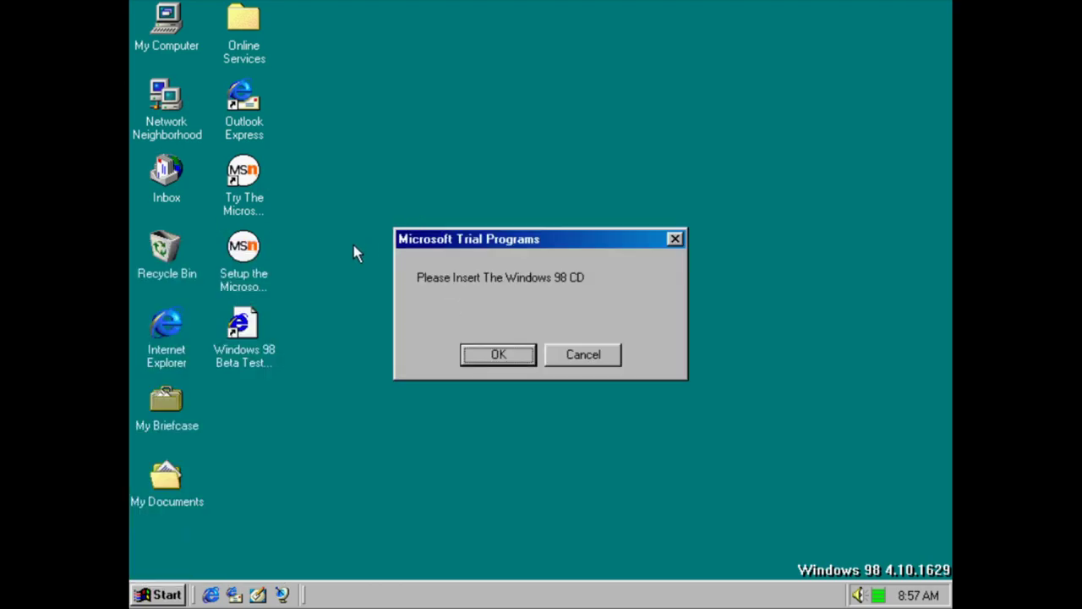
pyautogui.click(592, 348)
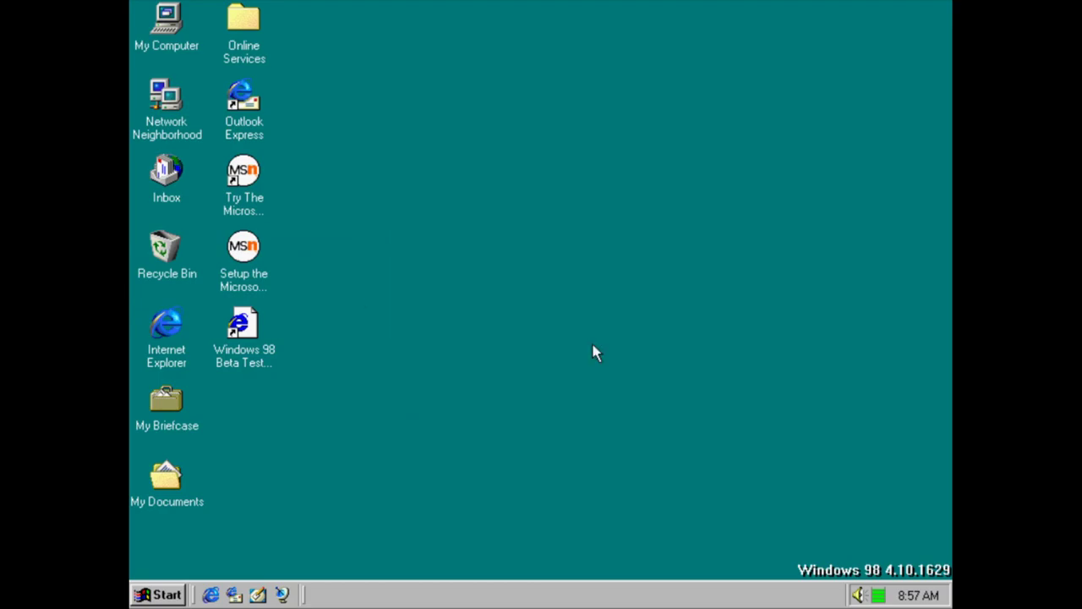
# Open Volume Control, view its Help > About box, and close it
pyautogui.press('super')
pyautogui.moveTo(266, 281)
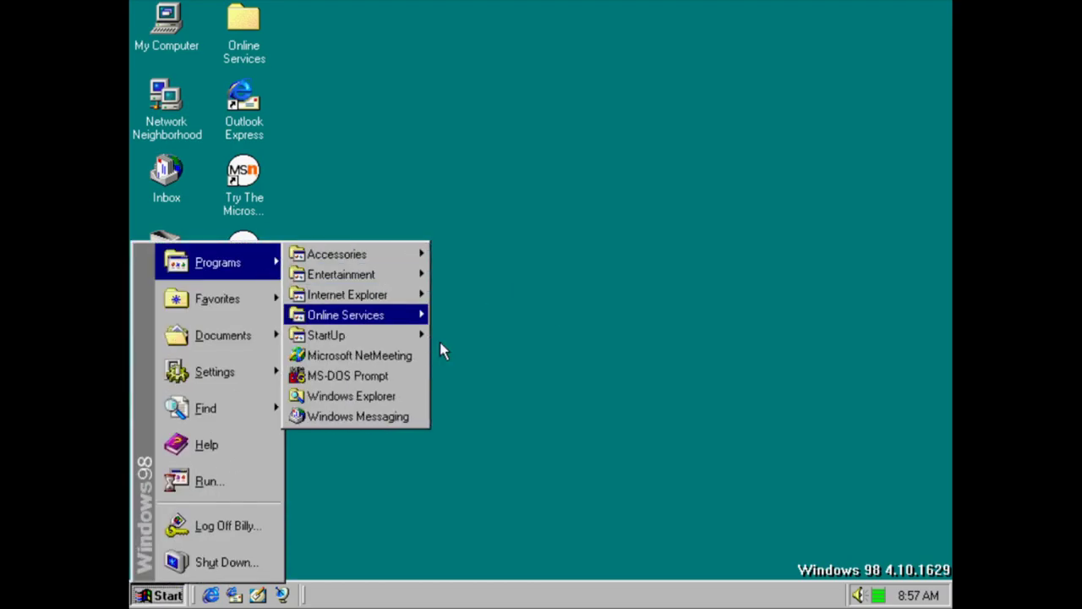
pyautogui.moveTo(406, 274)
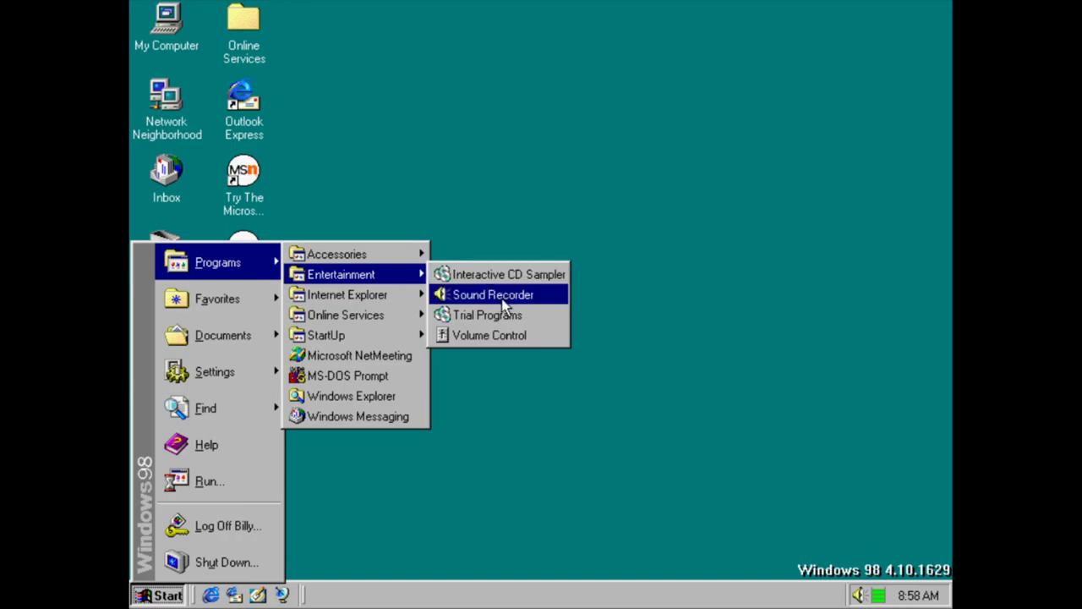
pyautogui.click(505, 334)
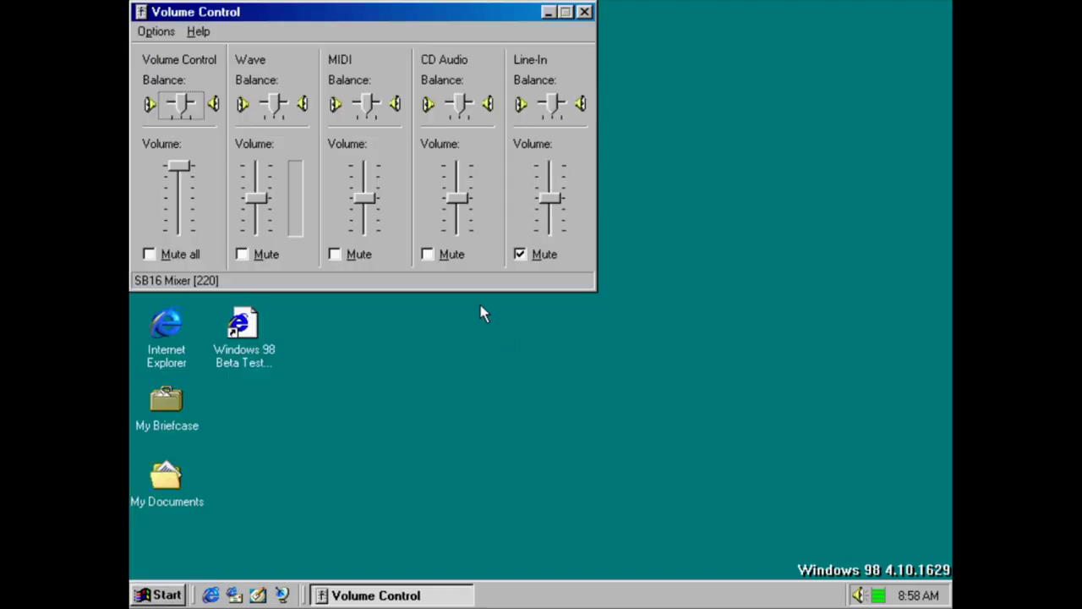
pyautogui.click(216, 34)
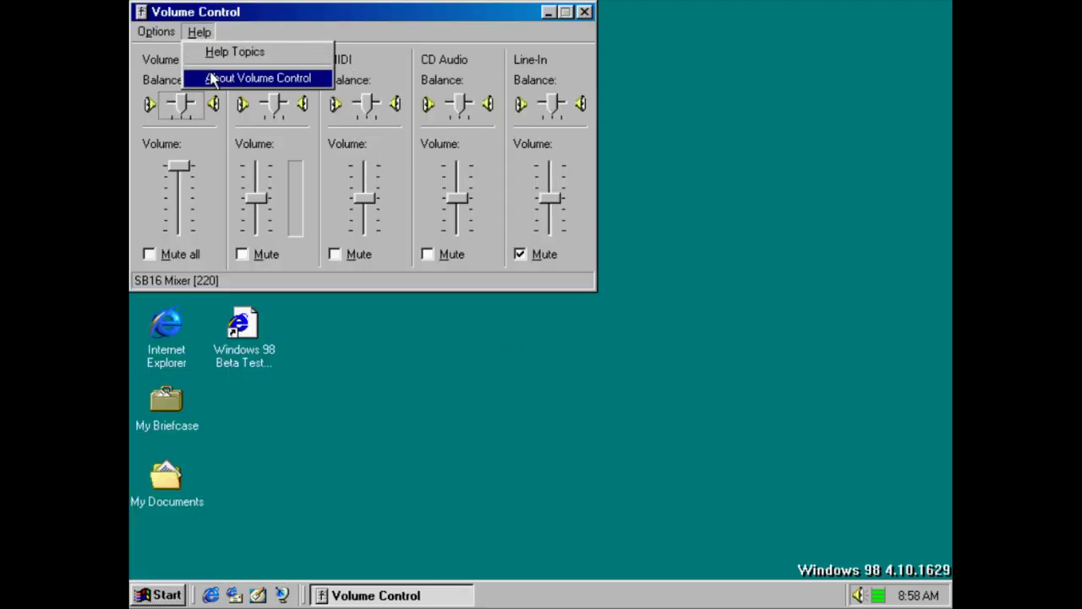
pyautogui.click(211, 77)
pyautogui.click(507, 85)
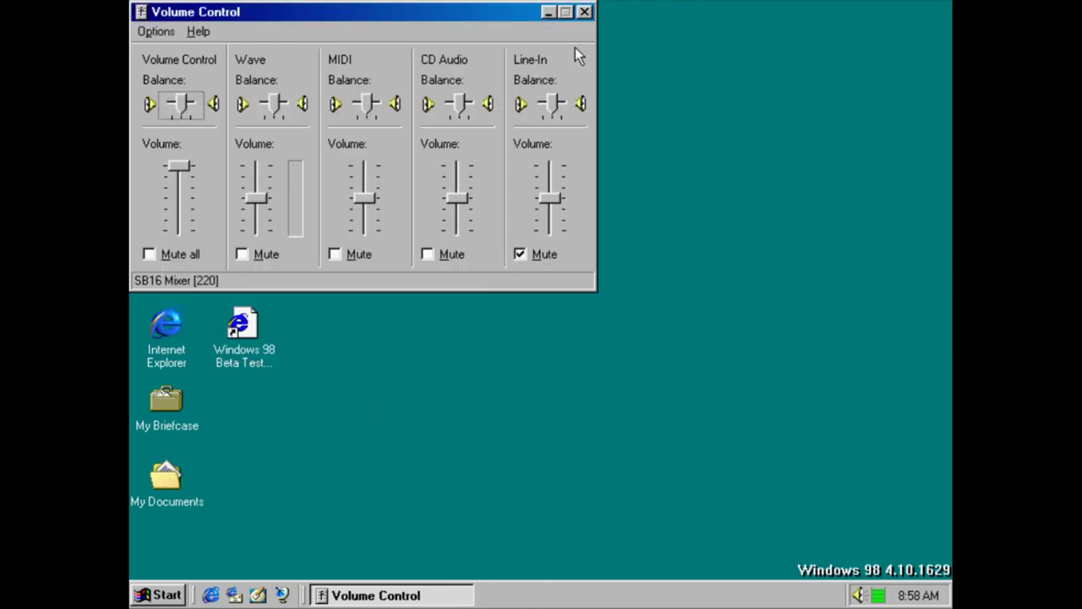
pyautogui.click(585, 12)
# Open the Address Book from Internet Explorer, view its version information, and close it
pyautogui.press('super')
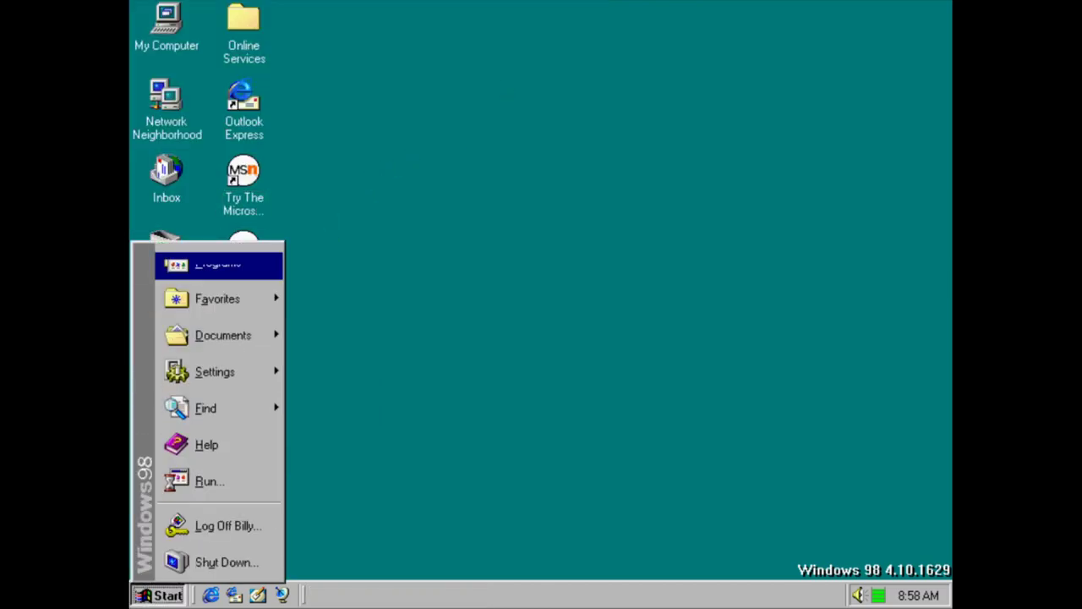
pyautogui.moveTo(246, 267)
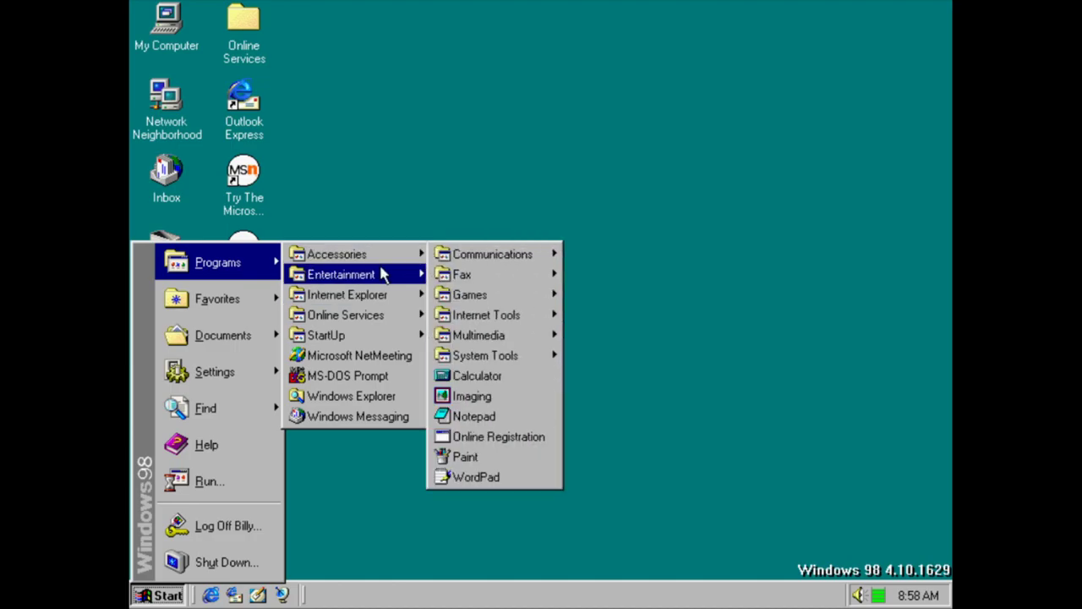
pyautogui.moveTo(381, 276)
pyautogui.moveTo(389, 296)
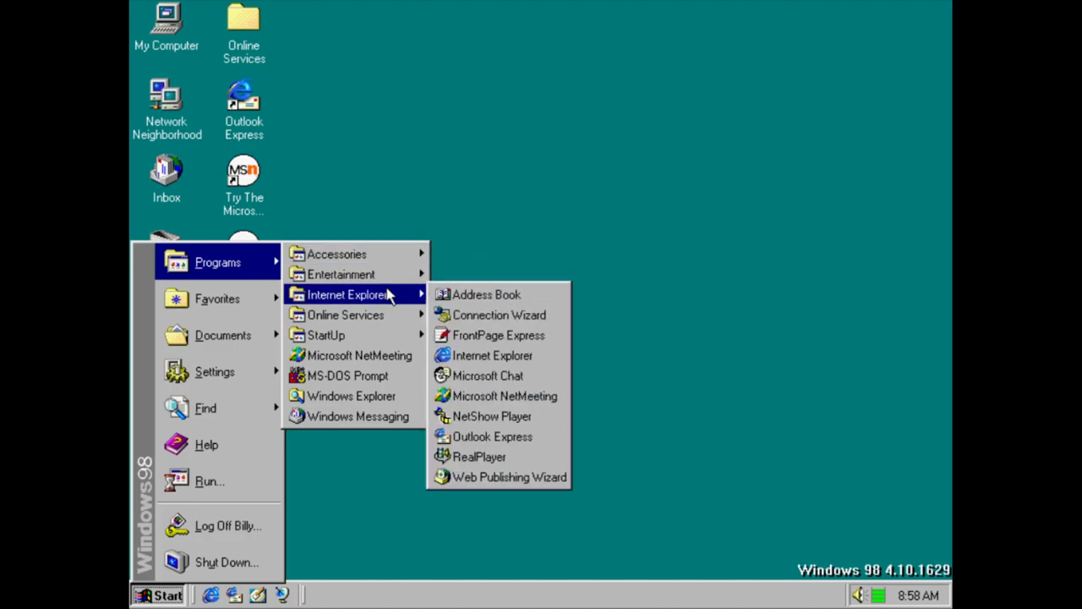
pyautogui.click(473, 295)
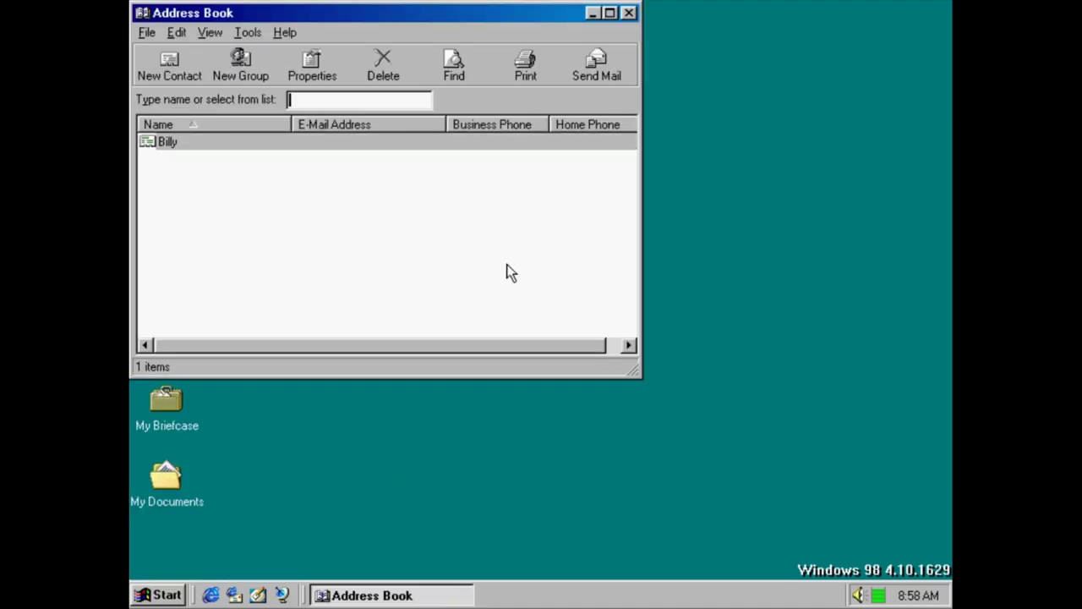
pyautogui.click(285, 32)
pyautogui.click(296, 77)
pyautogui.click(414, 87)
pyautogui.click(629, 13)
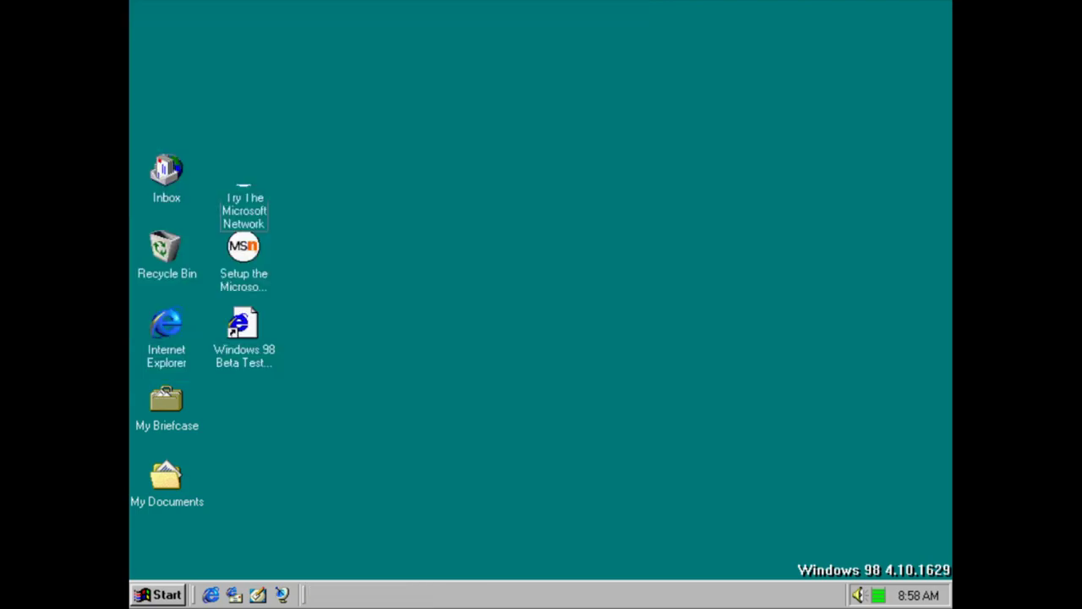
pyautogui.press('super')
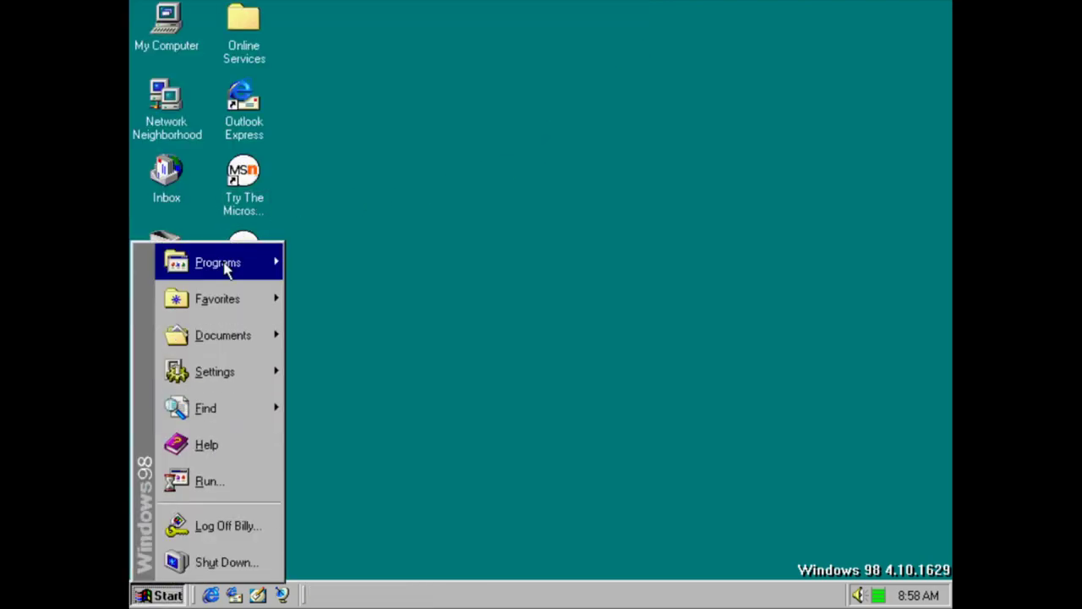
pyautogui.moveTo(383, 308)
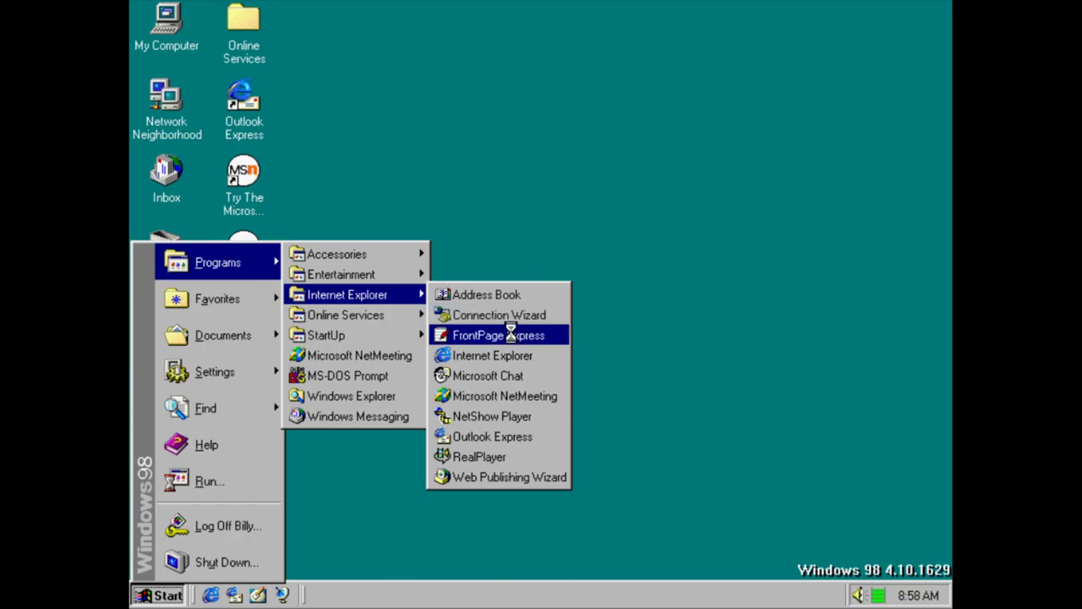
# Launch FrontPage Express, view About Microsoft FrontPage Express, and close the program
pyautogui.click(512, 336)
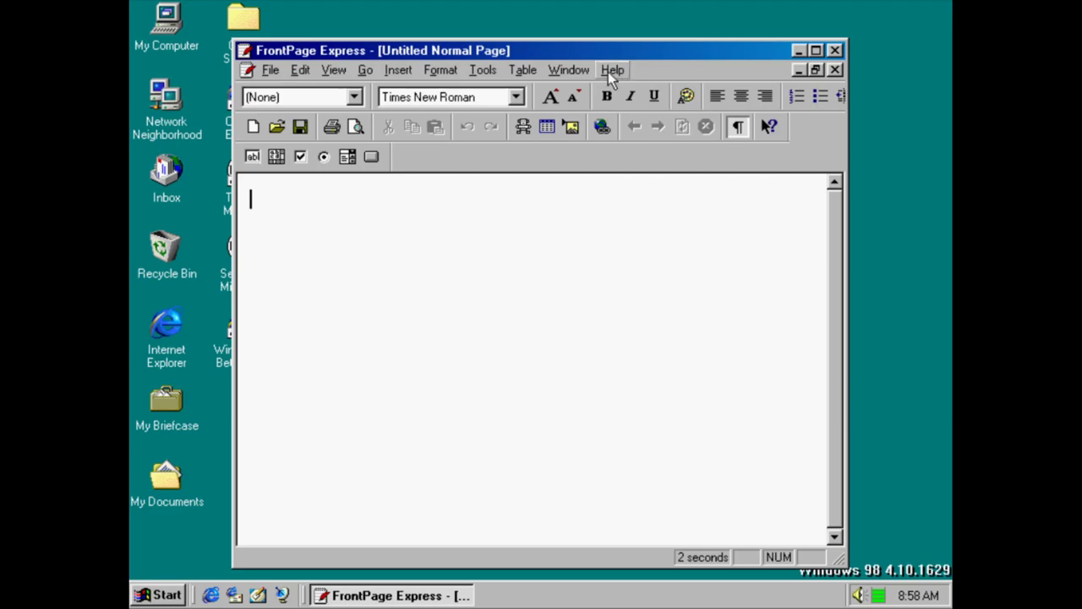
pyautogui.click(614, 70)
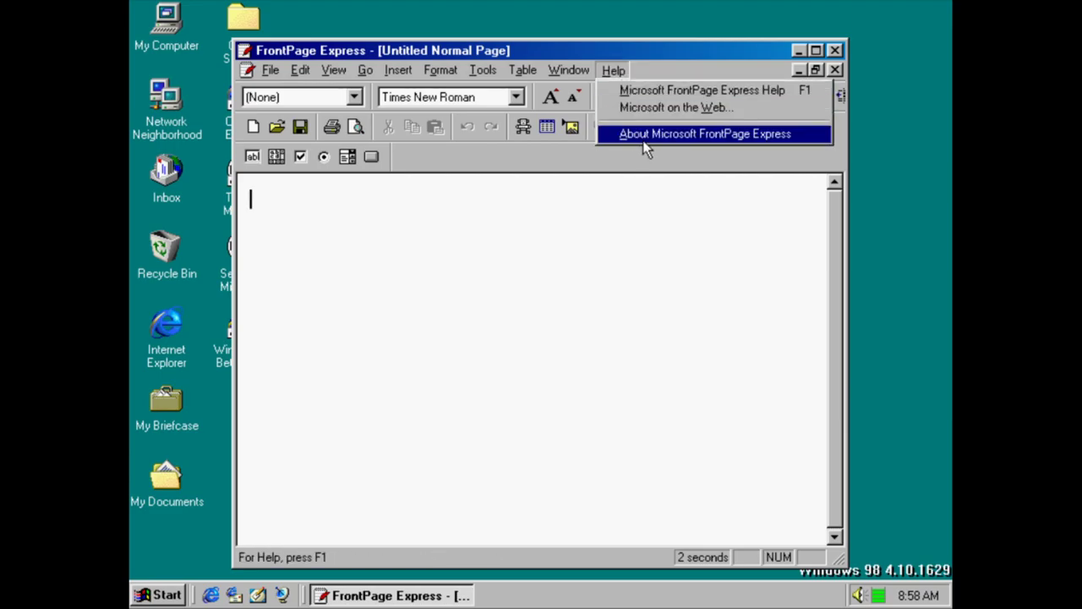
pyautogui.click(643, 141)
pyautogui.press('Escape')
pyautogui.click(835, 50)
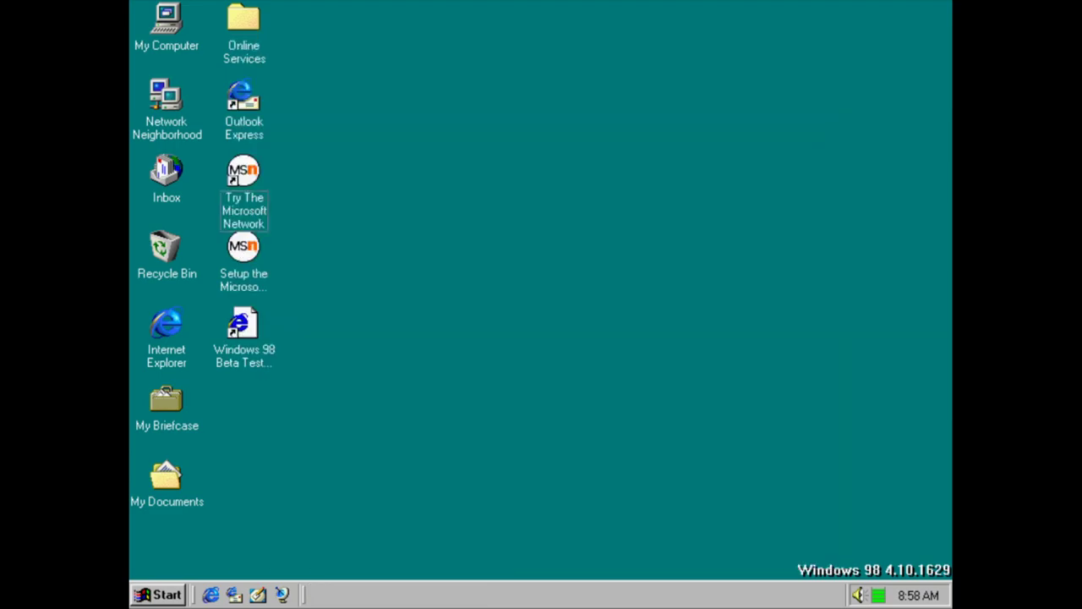
pyautogui.press('super')
# Launch Microsoft Chat, enter a nickname, and dismiss the server errors to work offline
pyautogui.moveTo(220, 258)
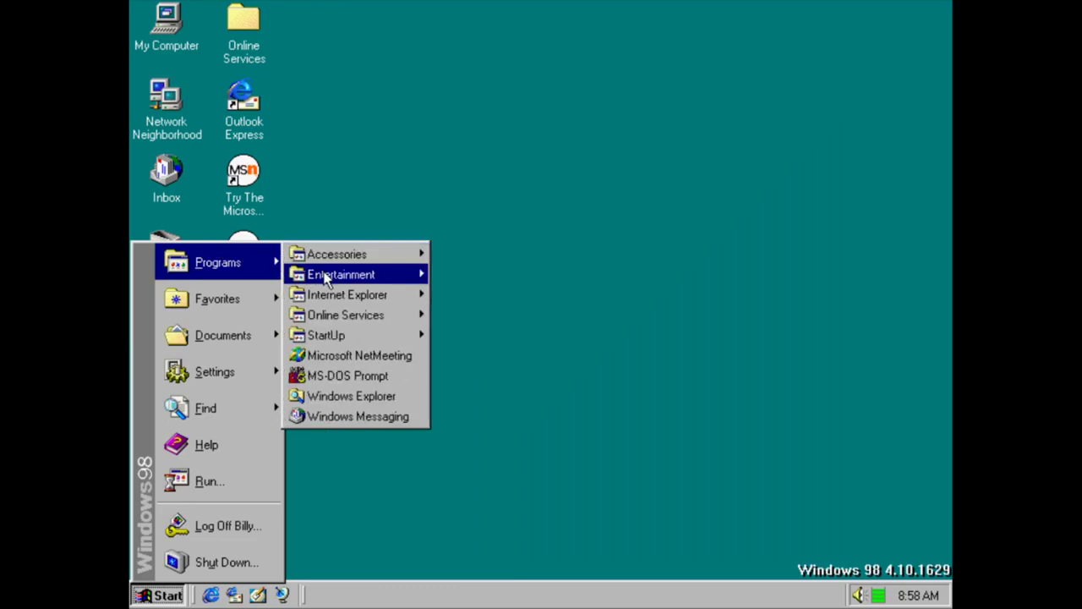
pyautogui.moveTo(336, 302)
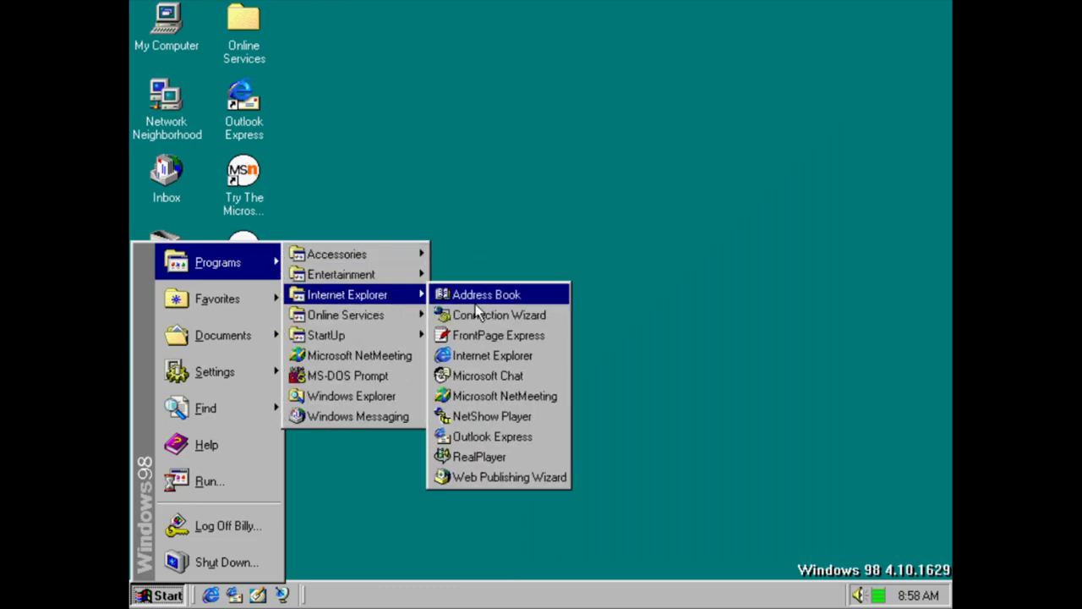
pyautogui.click(499, 377)
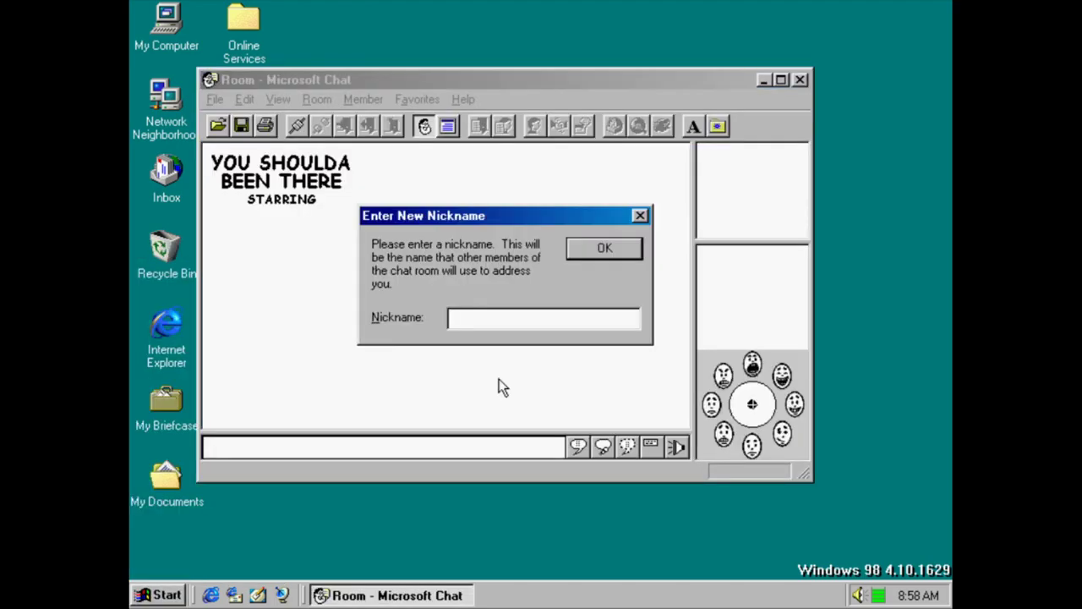
pyautogui.write('Bill')
pyautogui.press('Return')
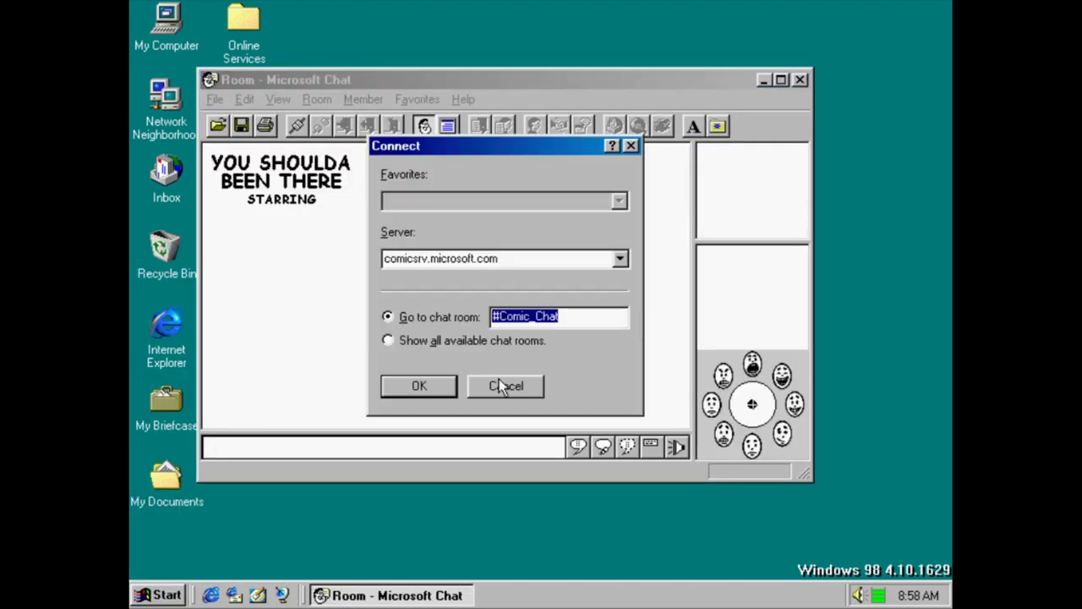
pyautogui.click(419, 386)
pyautogui.click(505, 310)
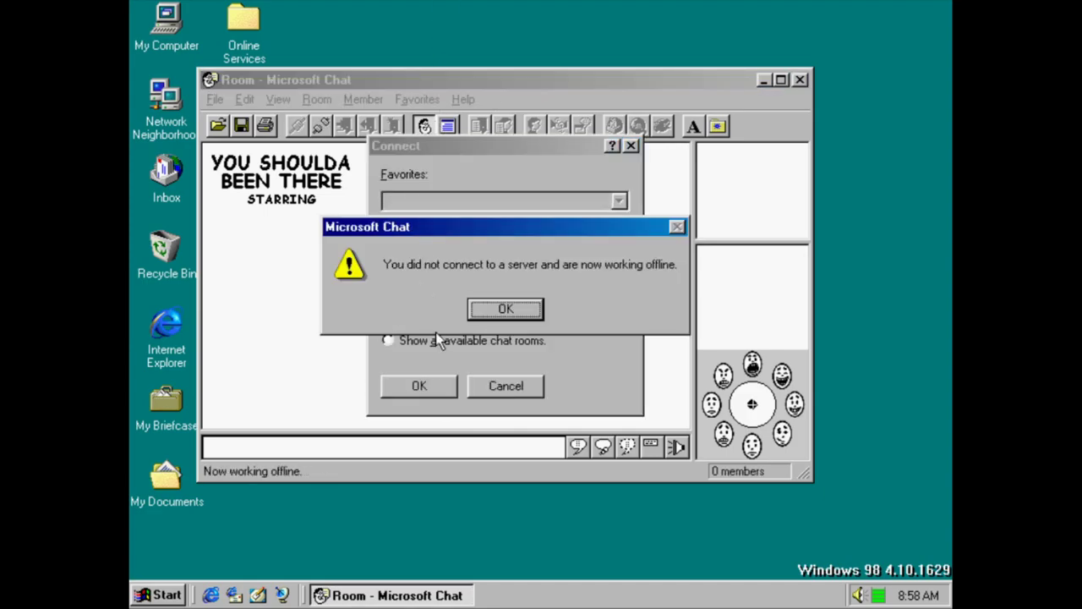
pyautogui.click(505, 311)
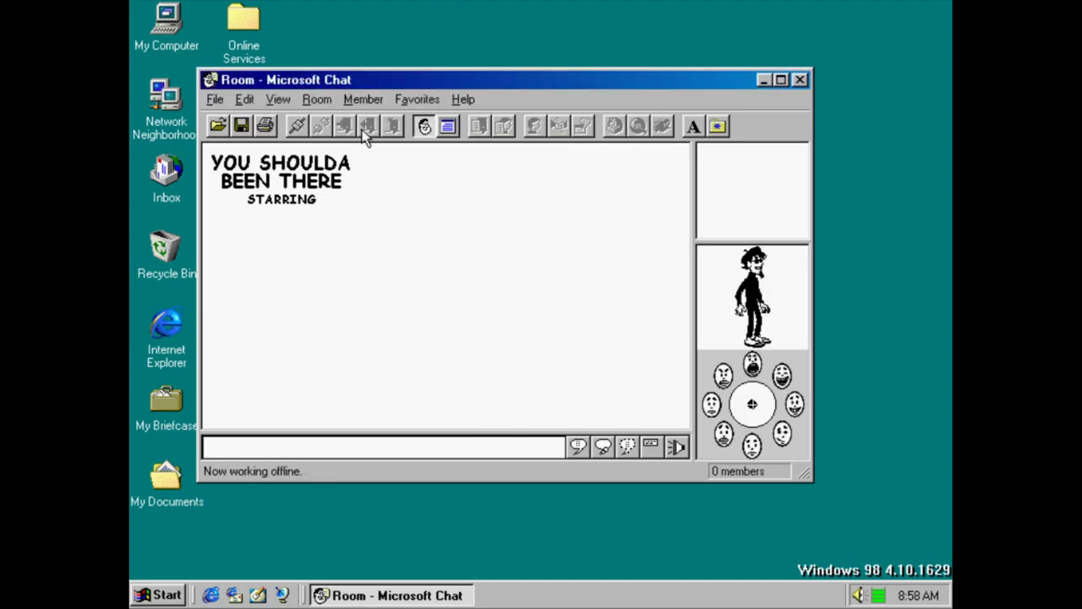
# View About Microsoft Chat, close Chat, and return to the Internet programs list
pyautogui.click(464, 99)
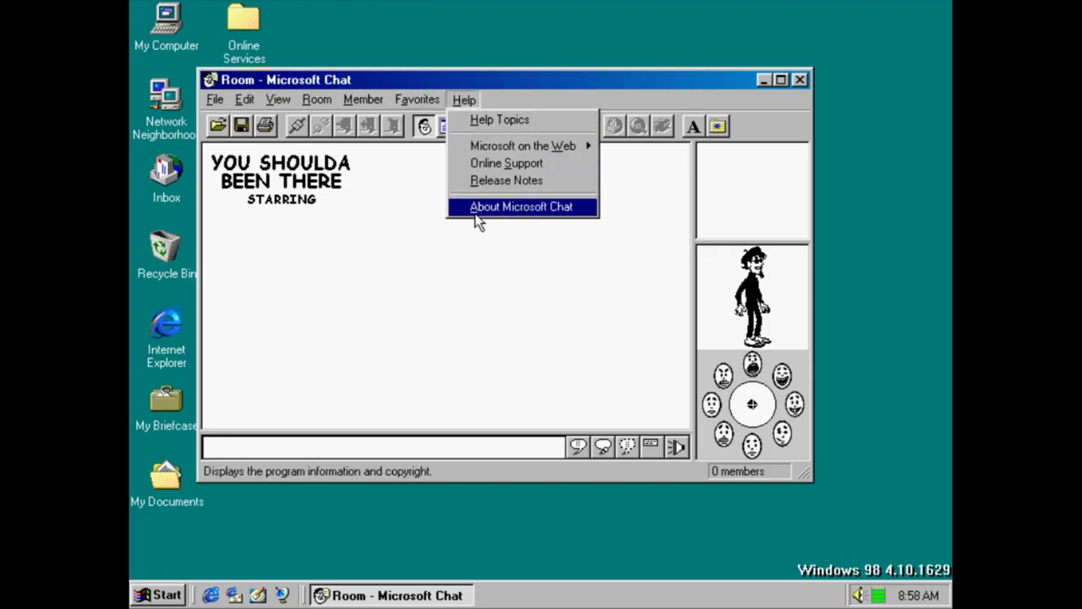
pyautogui.click(476, 211)
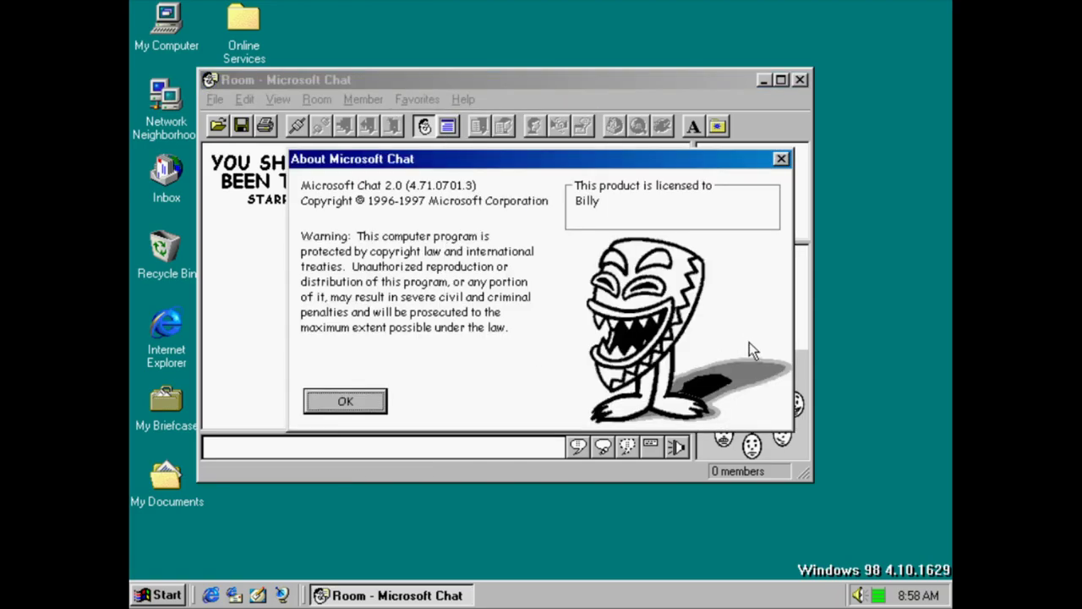
pyautogui.press('Escape')
pyautogui.click(799, 80)
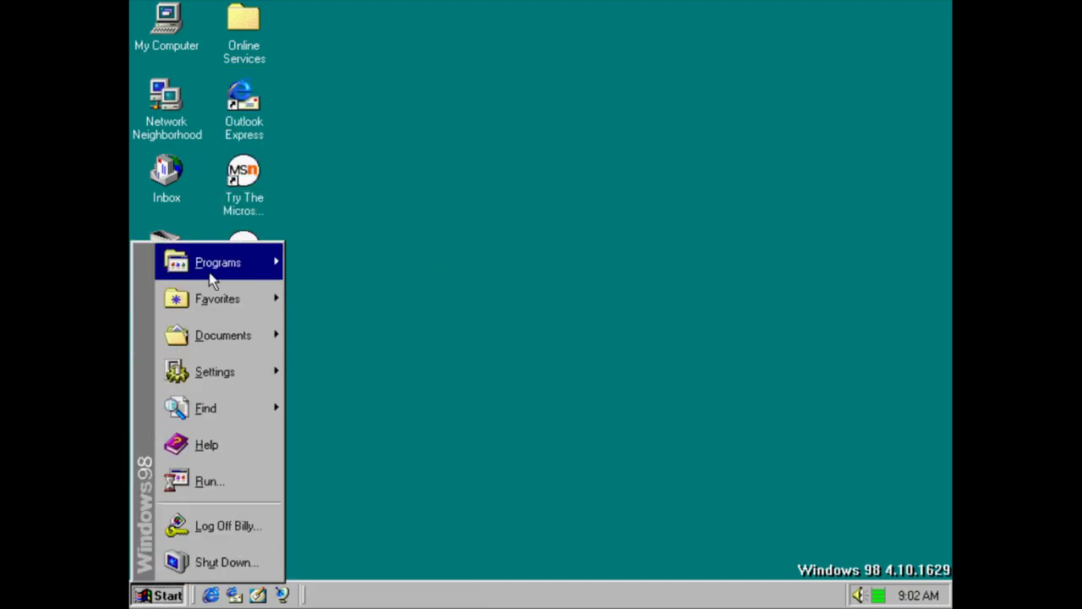
pyautogui.moveTo(210, 274)
pyautogui.moveTo(350, 275)
pyautogui.moveTo(357, 295)
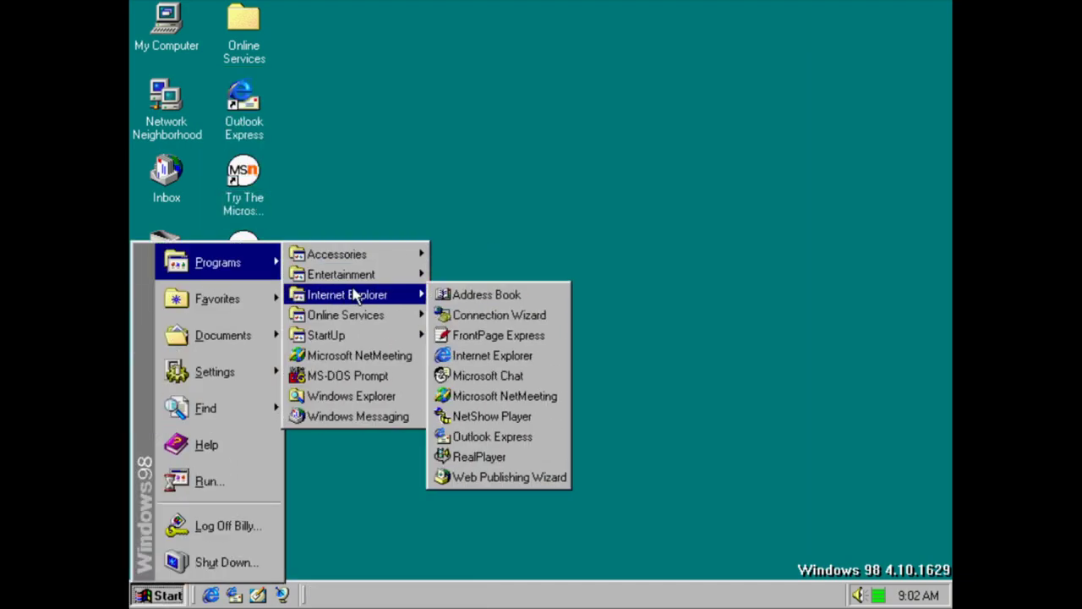
# Launch NetMeeting and accept the default directory server in setup
pyautogui.click(505, 397)
pyautogui.click(630, 443)
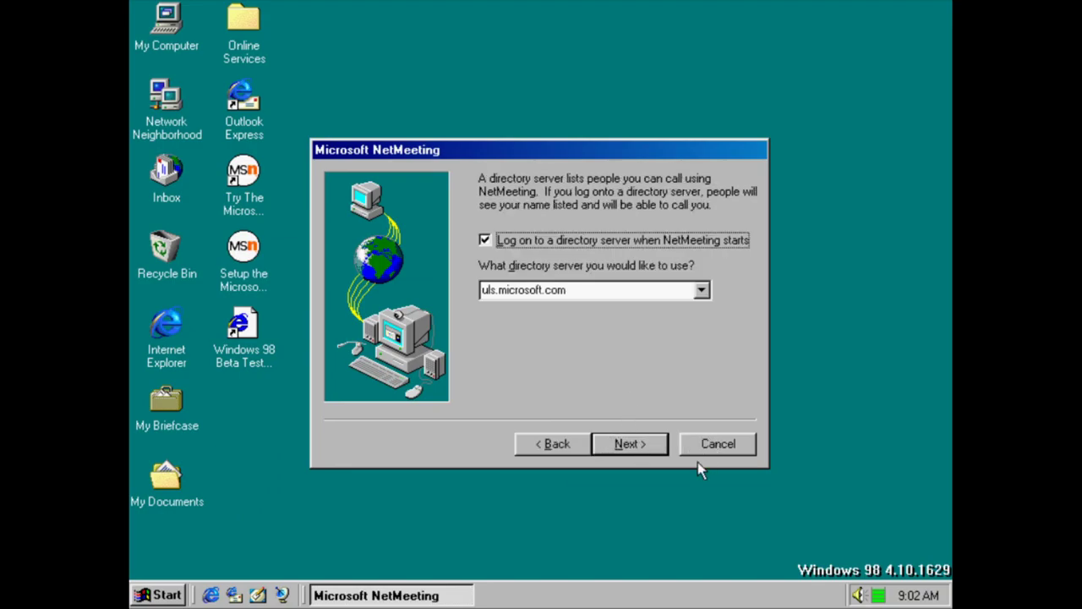
pyautogui.click(667, 452)
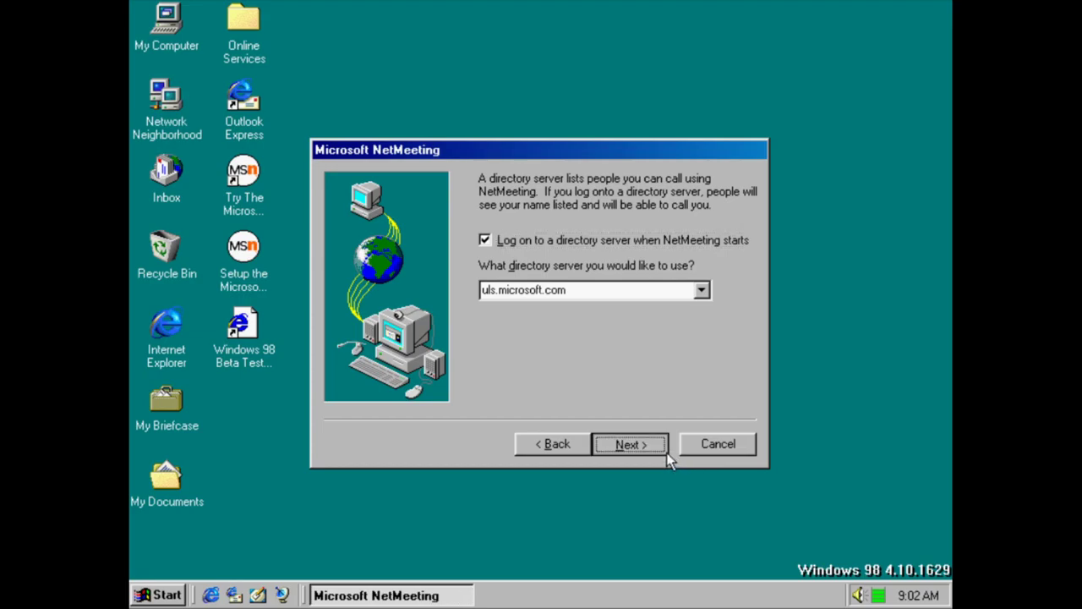
pyautogui.click(666, 452)
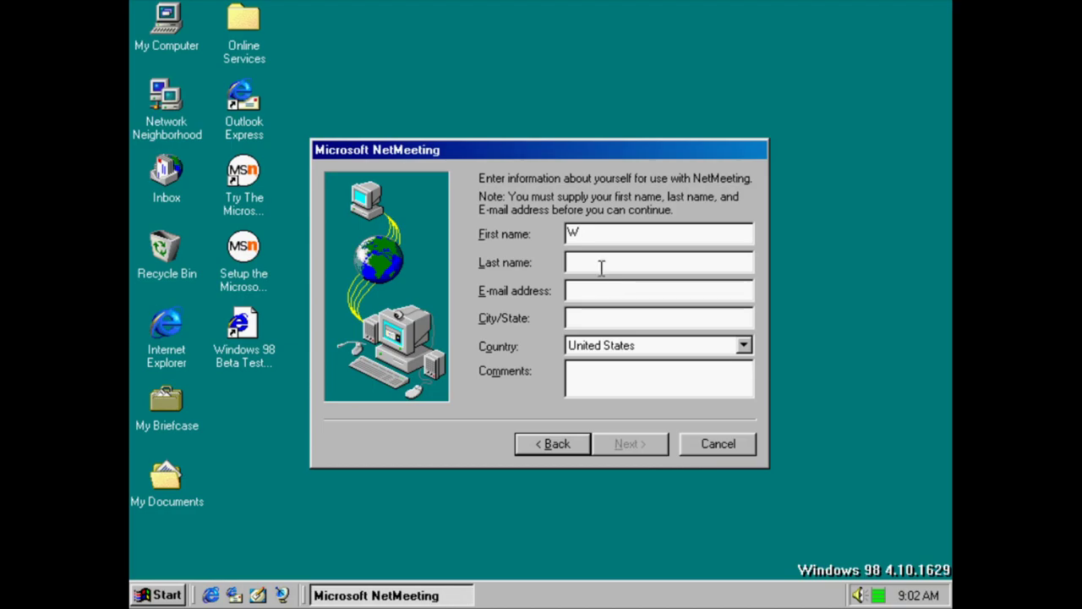
# Fill the personal information page with a placeholder e-mail, city/state and comments
pyautogui.click(600, 294)
pyautogui.write('adwfasa@')
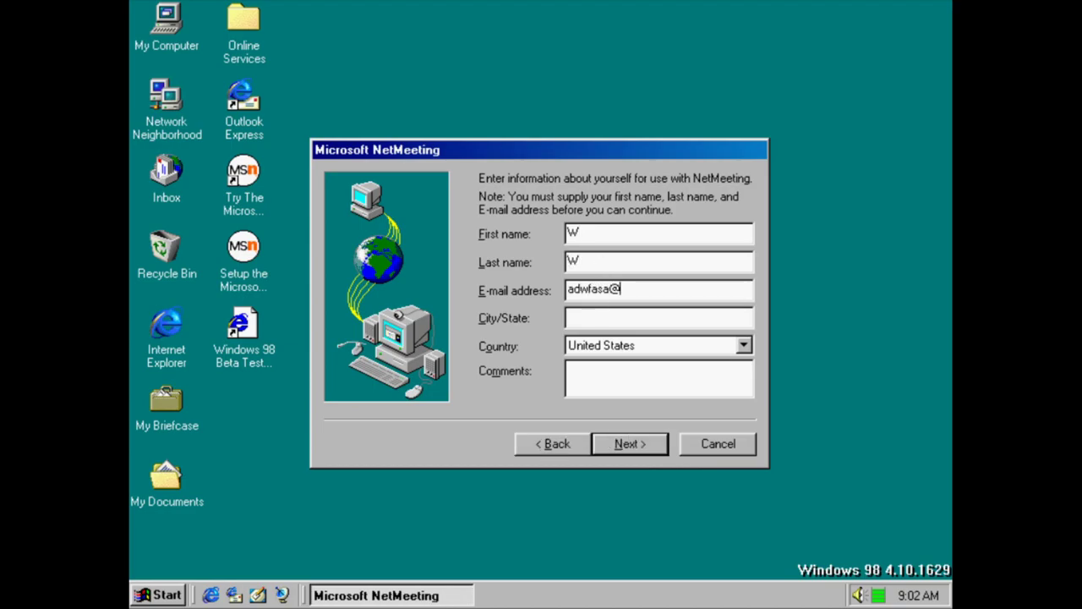
pyautogui.press('super')
pyautogui.press('super')
pyautogui.write('safsdsd.mail')
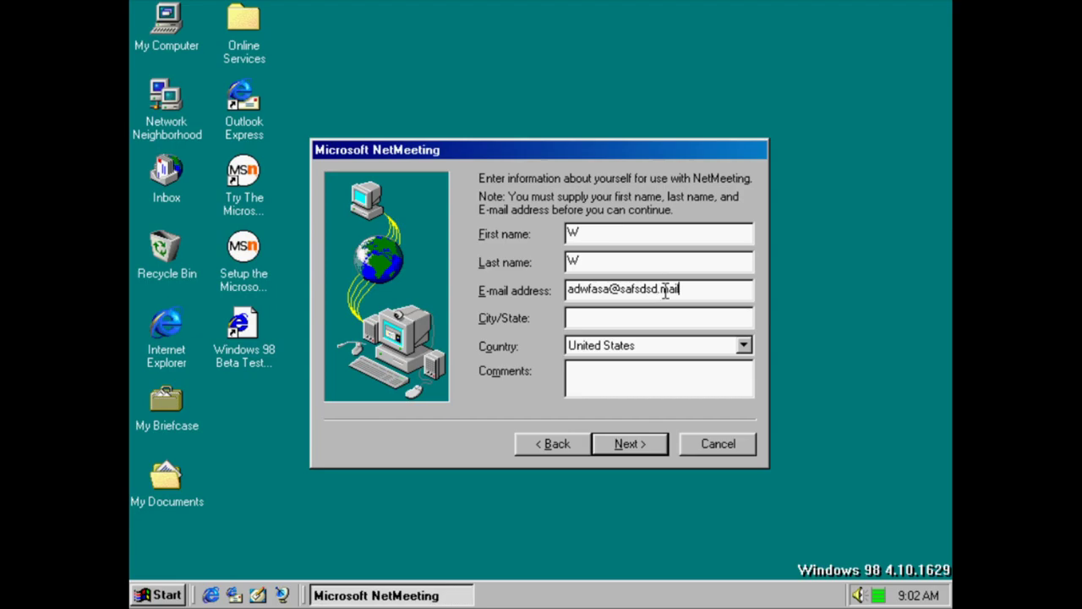
pyautogui.press('BackSpace')
pyautogui.press('BackSpace')
pyautogui.write('com')
pyautogui.click(635, 321)
pyautogui.write('fsafd')
pyautogui.click(632, 386)
pyautogui.write('fsadf')
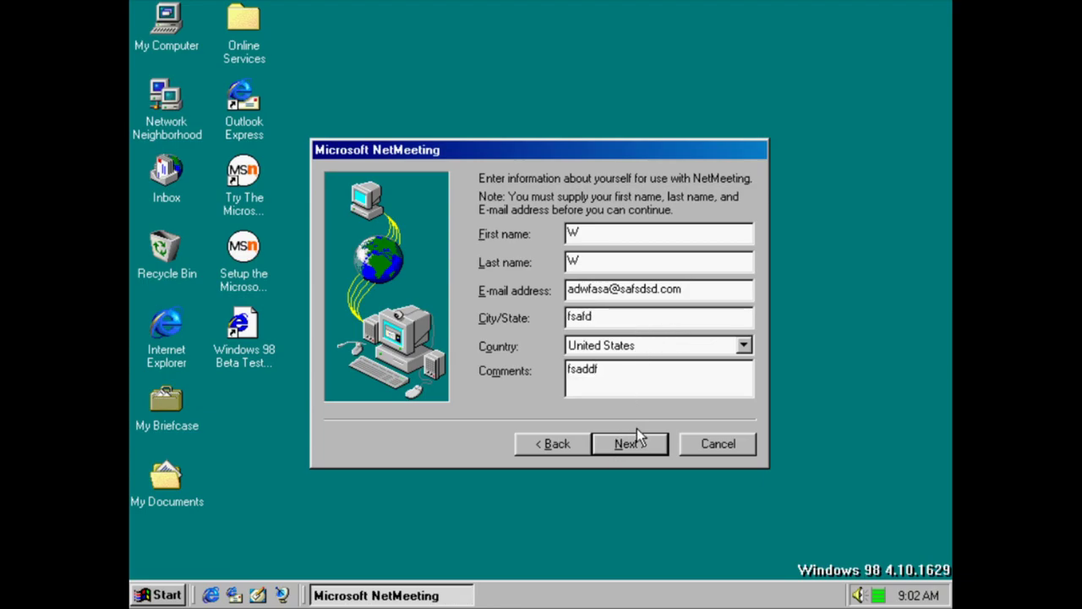
pyautogui.click(636, 441)
# Set the profile to personal use and the connection speed to Local Area Network
pyautogui.click(561, 243)
pyautogui.click(630, 443)
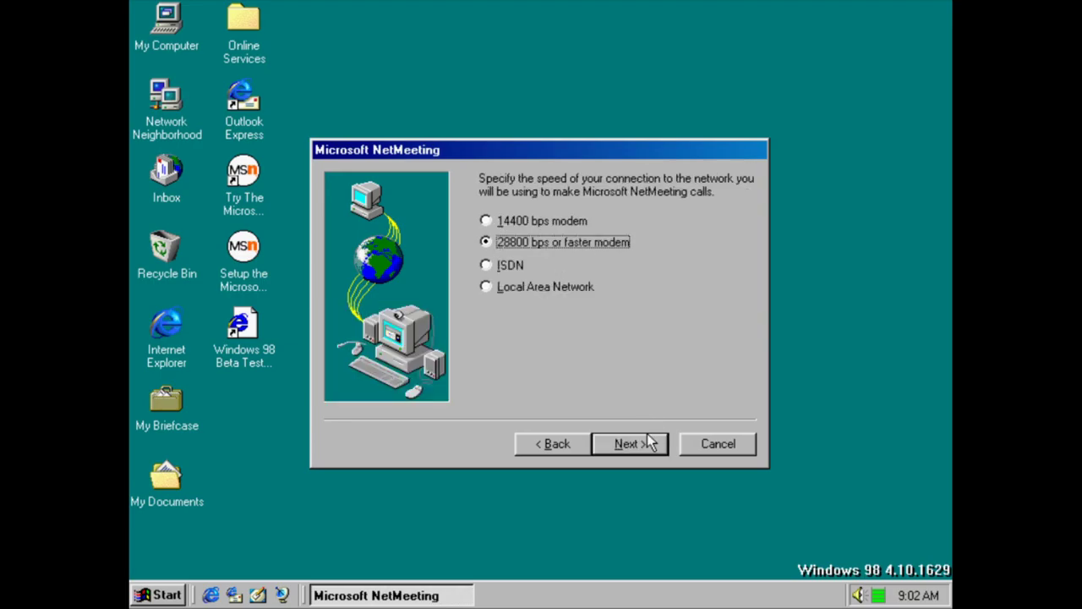
pyautogui.click(557, 285)
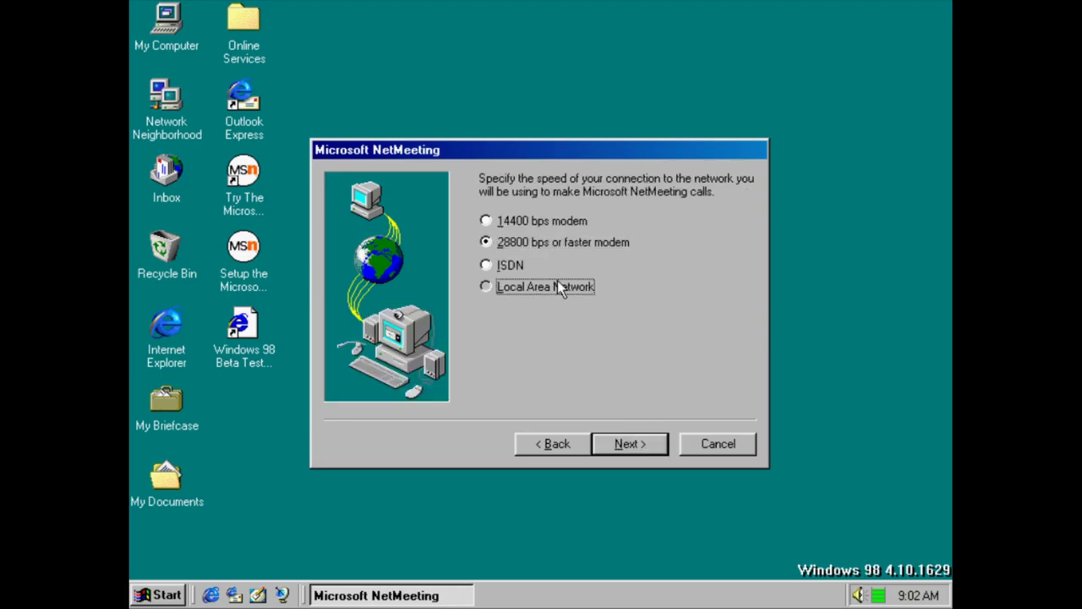
pyautogui.click(626, 446)
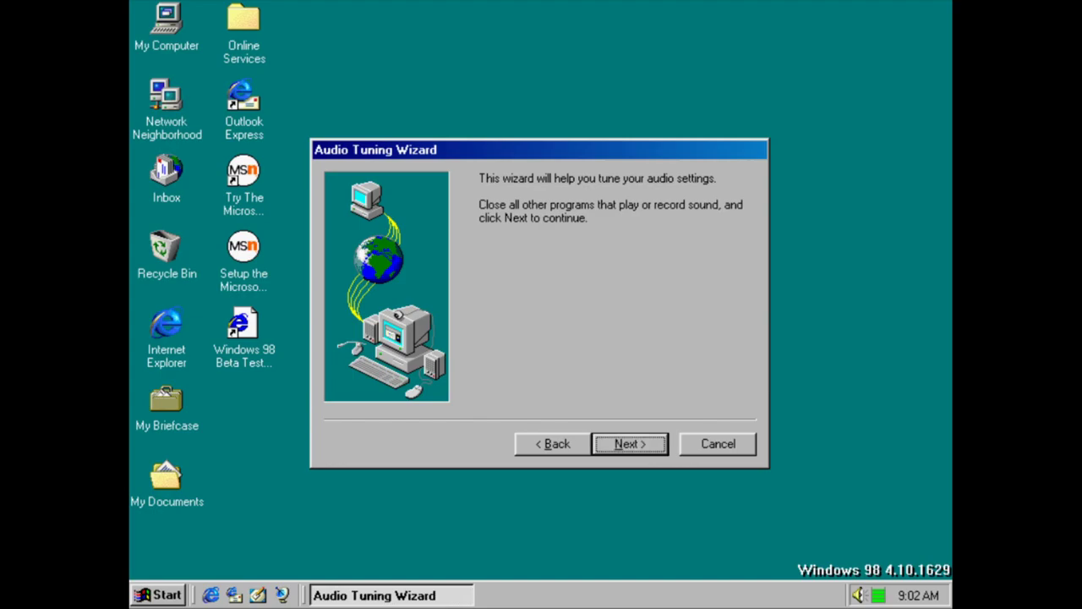
# Run Audio Tuning with a speaker test sound, skipping the missing microphone warning
pyautogui.click(624, 446)
pyautogui.hotkey('alt', 't')
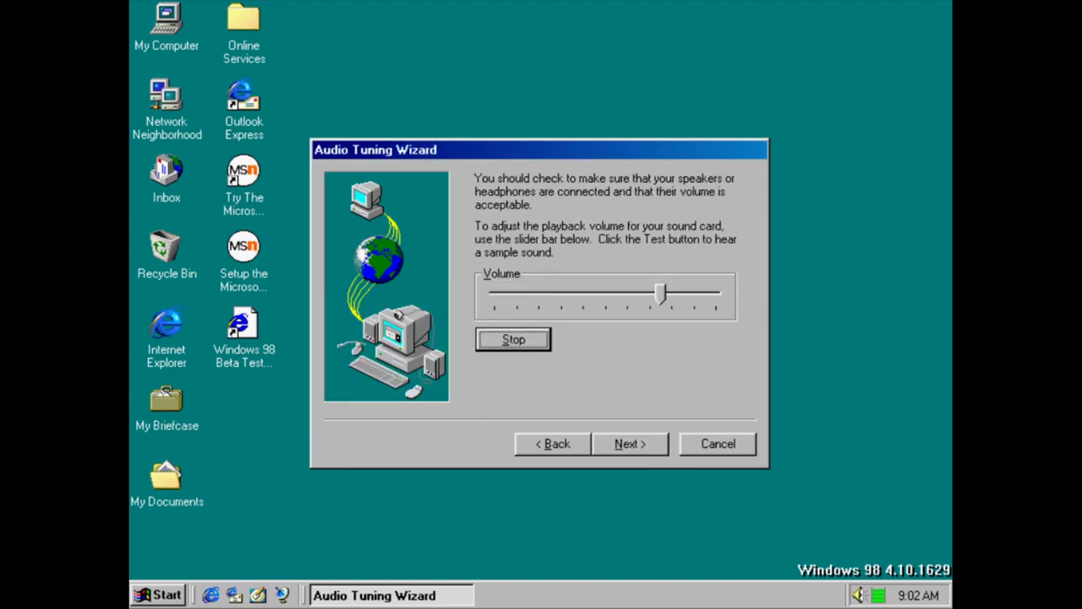
pyautogui.click(635, 448)
pyautogui.click(630, 444)
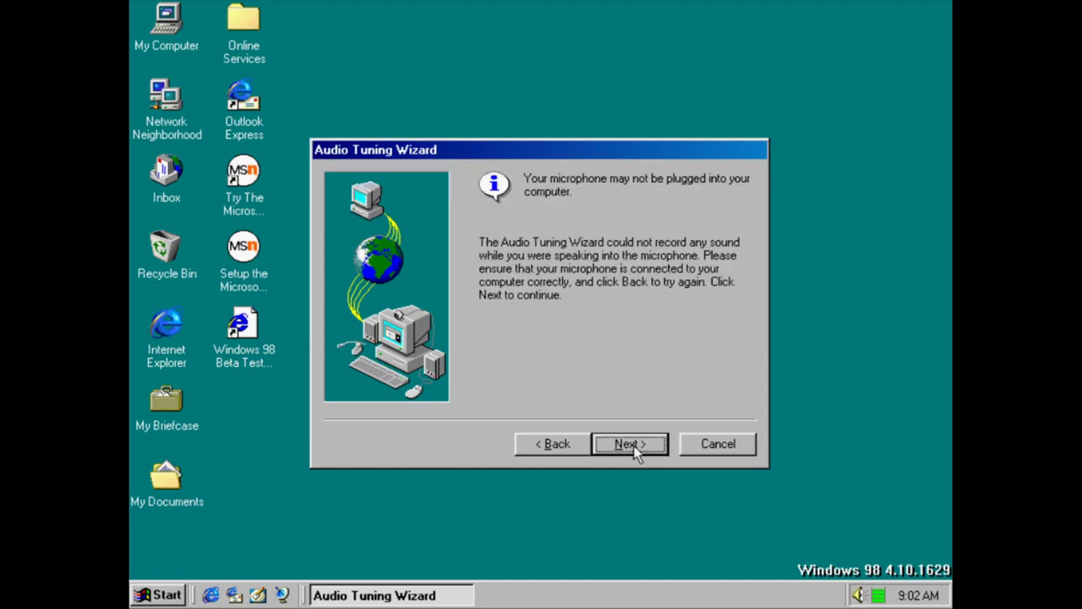
pyautogui.click(633, 446)
pyautogui.click(646, 447)
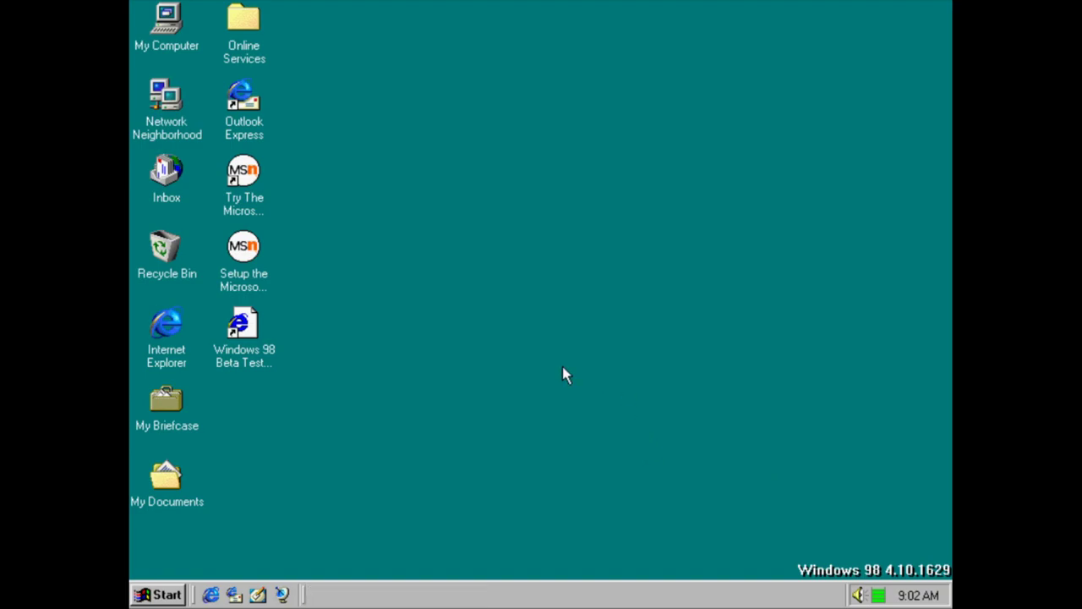
# Dismiss the directory server error, view NetMeeting's version details, and close NetMeeting
pyautogui.click(176, 596)
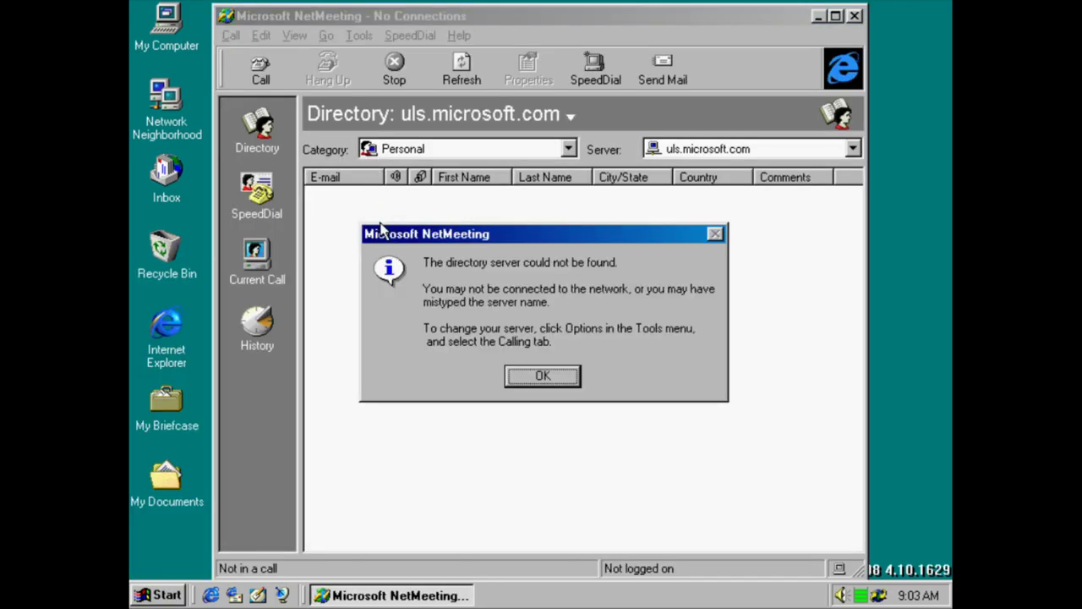
pyautogui.press('Return')
pyautogui.click(465, 36)
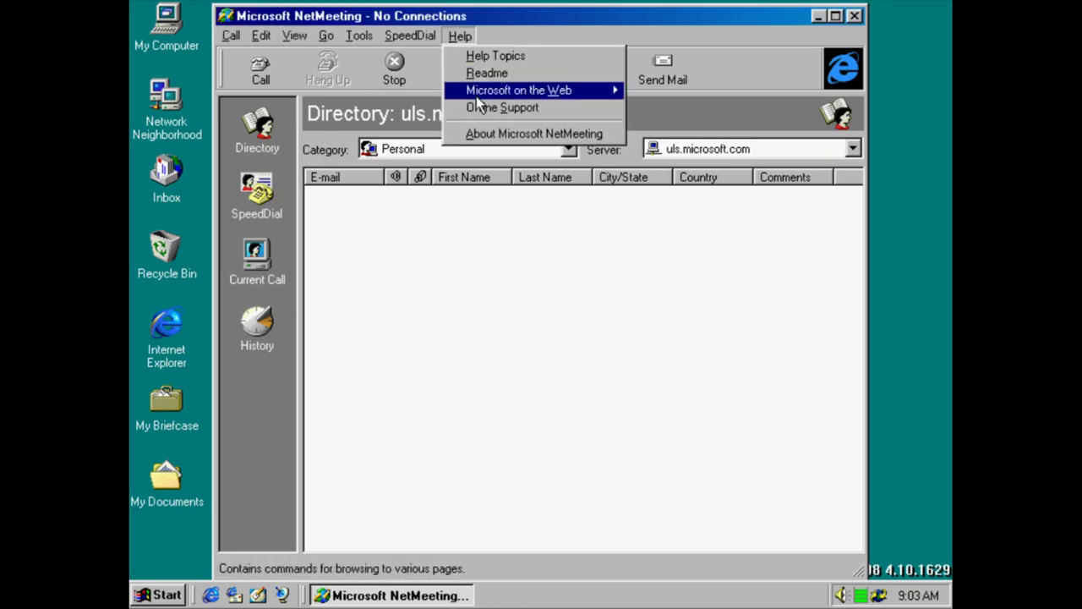
pyautogui.click(486, 135)
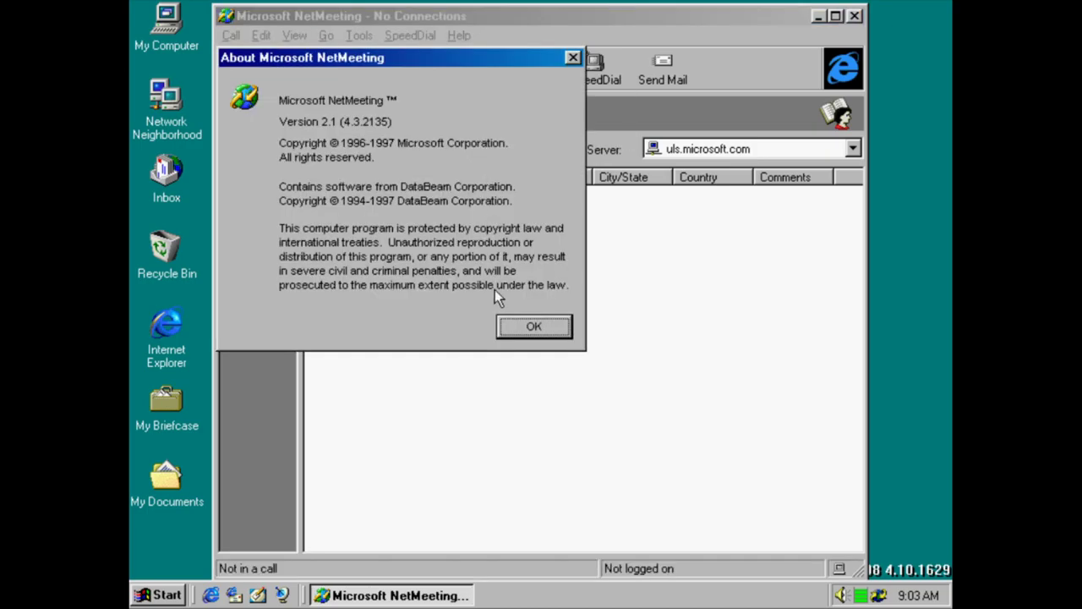
pyautogui.click(531, 324)
pyautogui.click(855, 15)
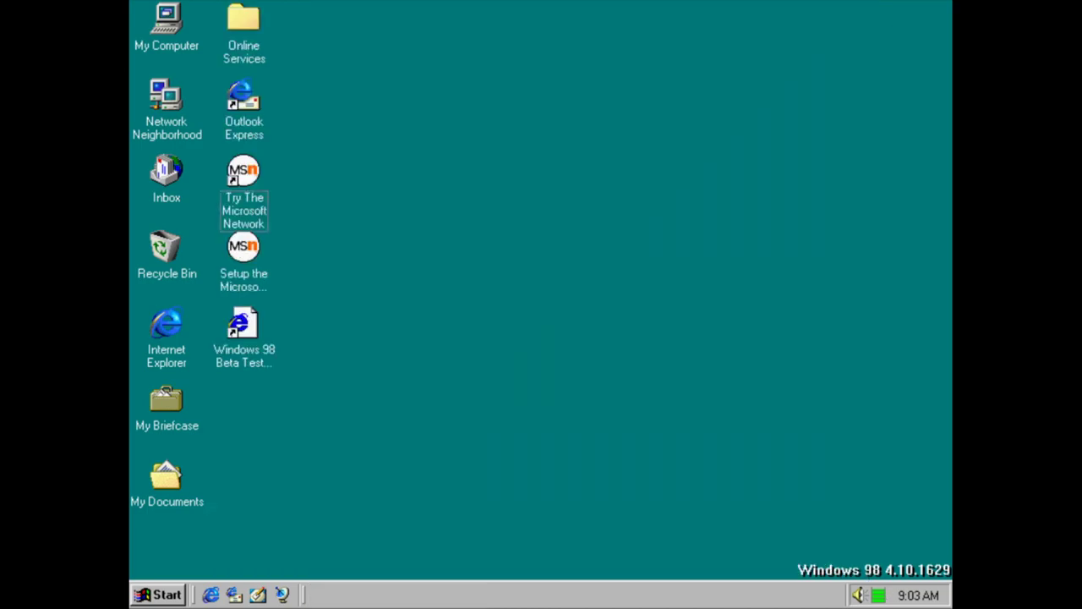
pyautogui.press('super')
pyautogui.moveTo(273, 268)
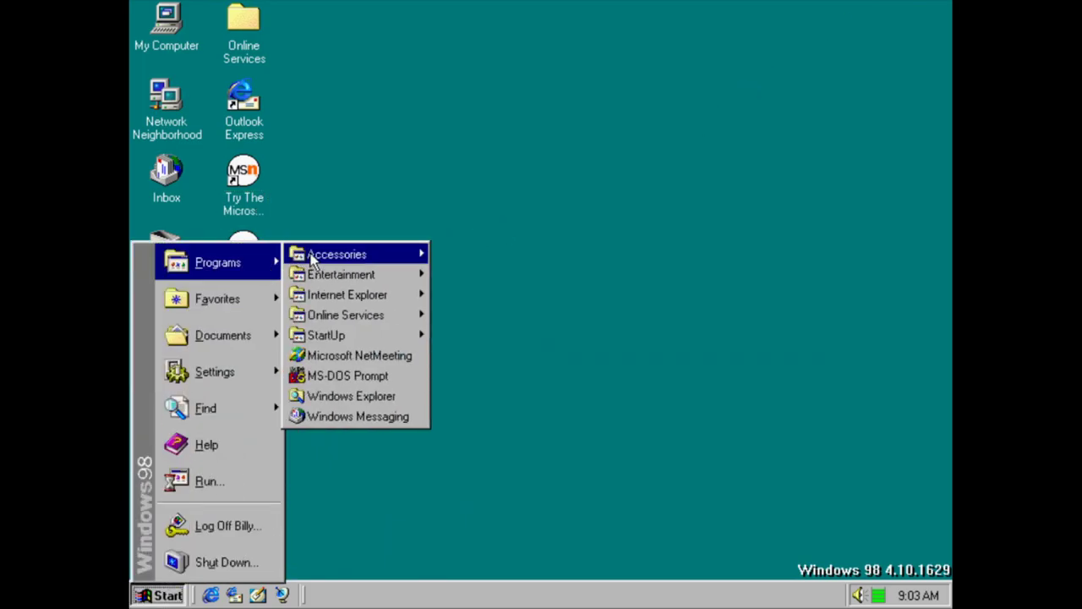
pyautogui.moveTo(357, 297)
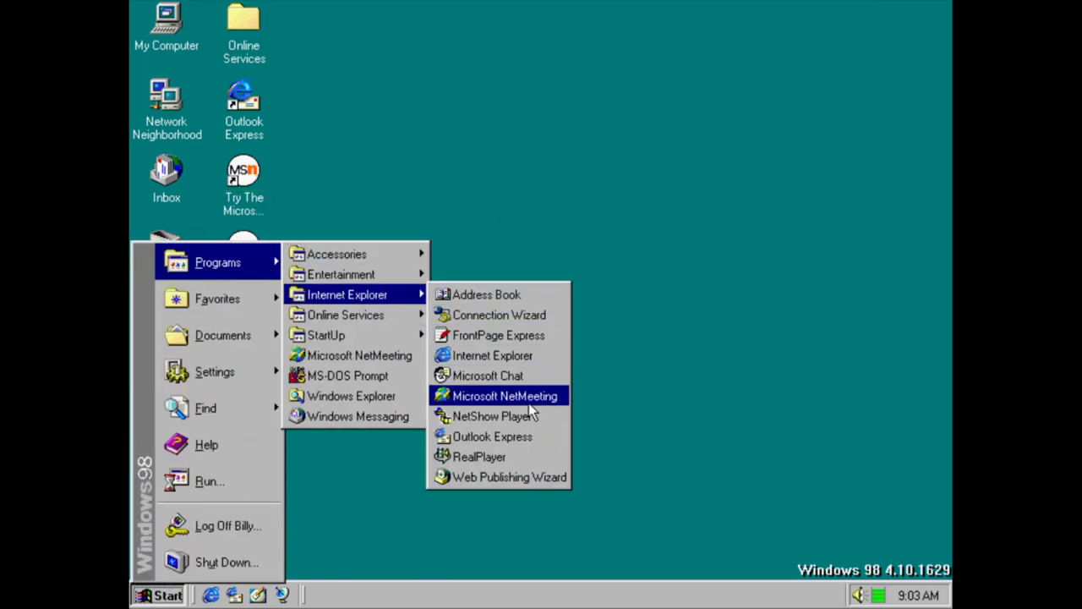
pyautogui.click(530, 418)
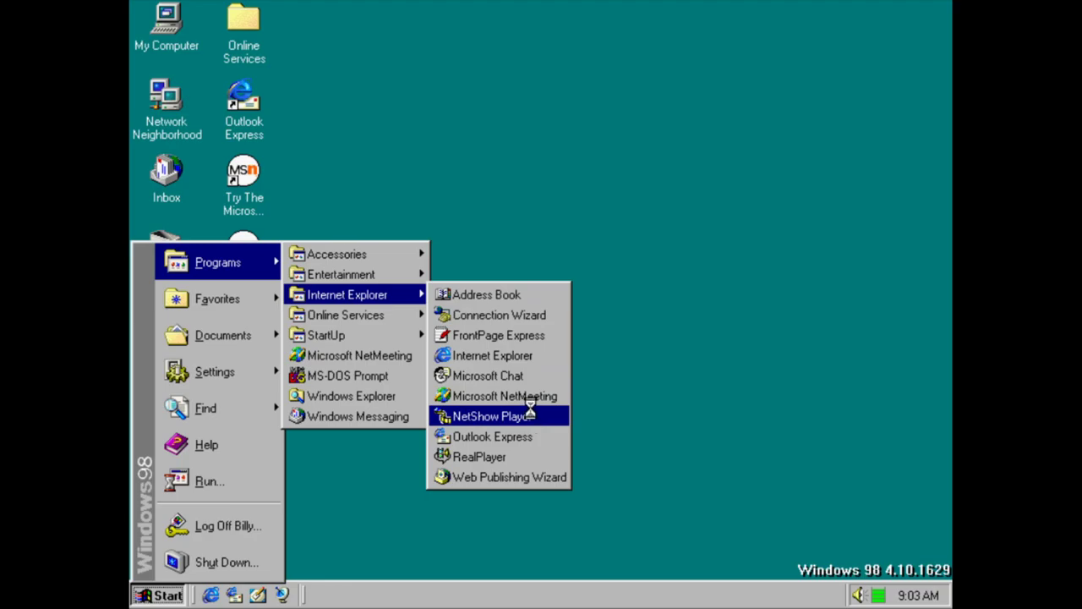
pyautogui.click(247, 25)
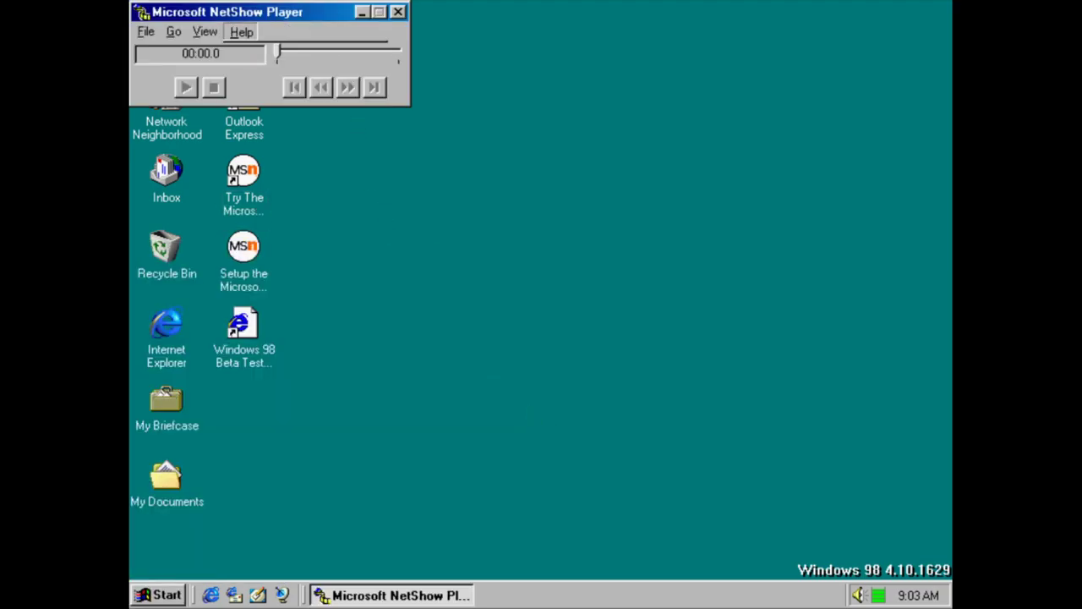
pyautogui.click(258, 88)
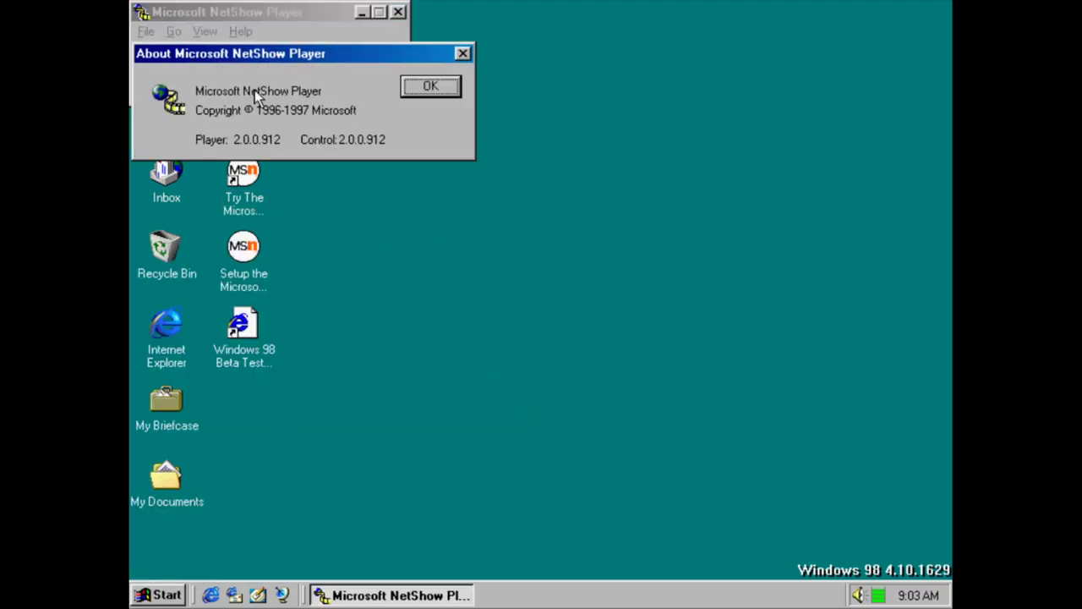
pyautogui.click(431, 86)
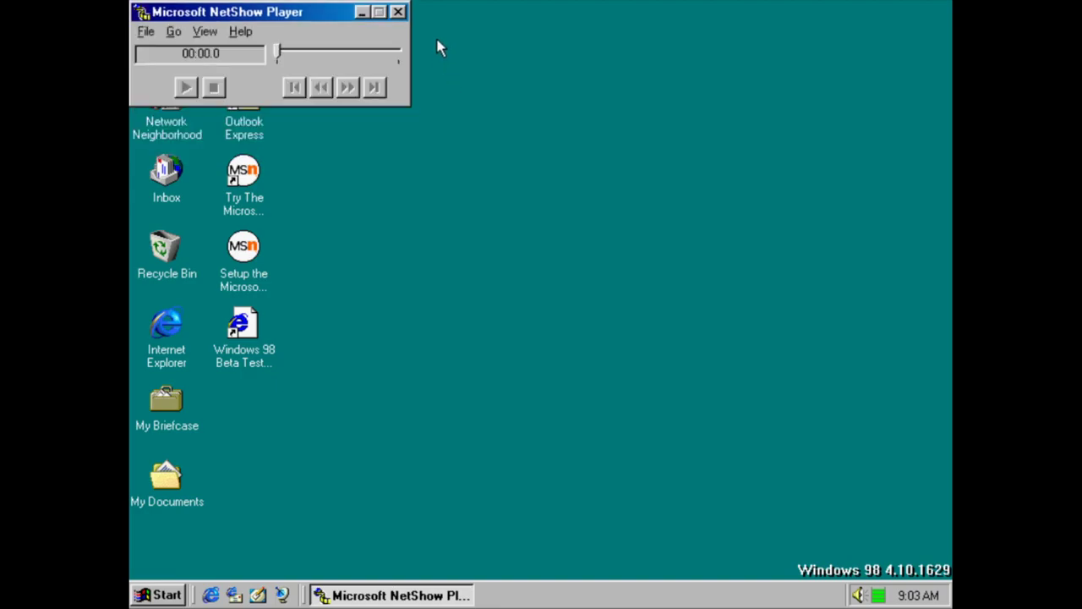
pyautogui.click(399, 13)
# Launch Outlook Express and open the Inbox folder
pyautogui.press('super')
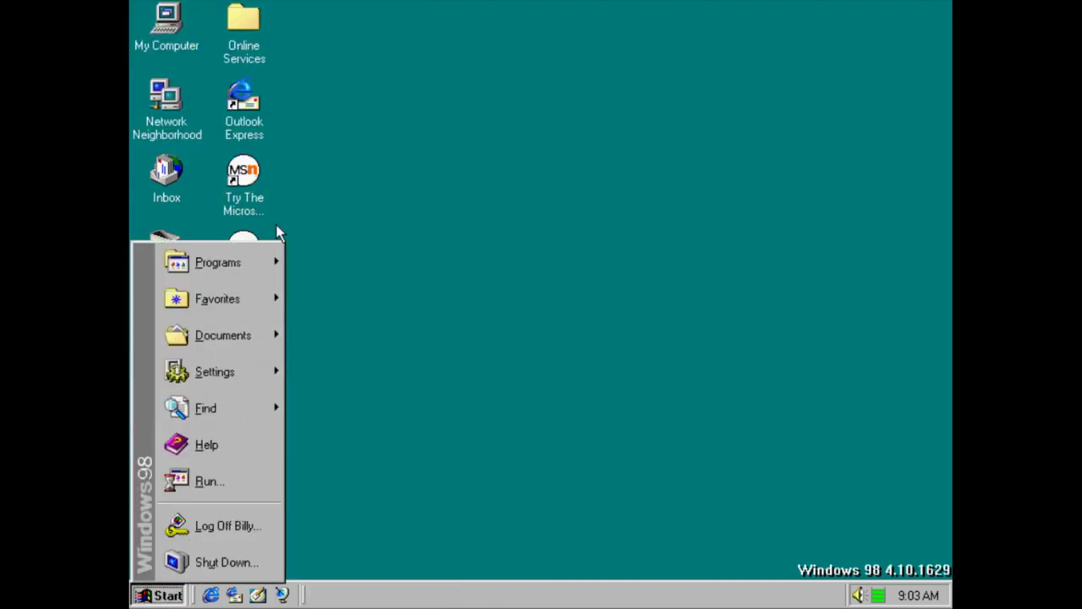
pyautogui.moveTo(259, 288)
pyautogui.moveTo(267, 269)
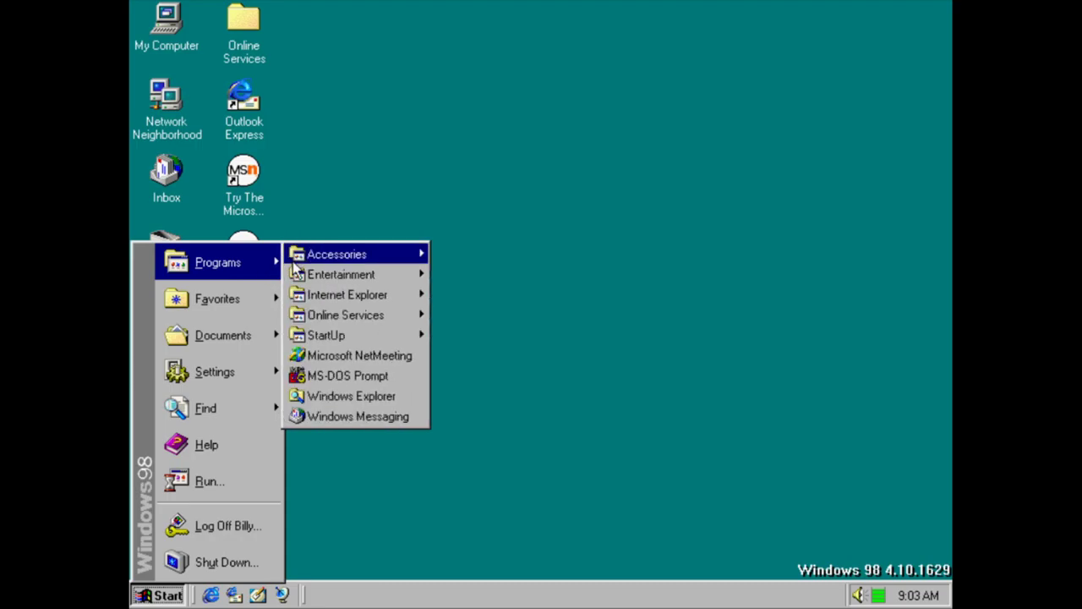
pyautogui.moveTo(401, 301)
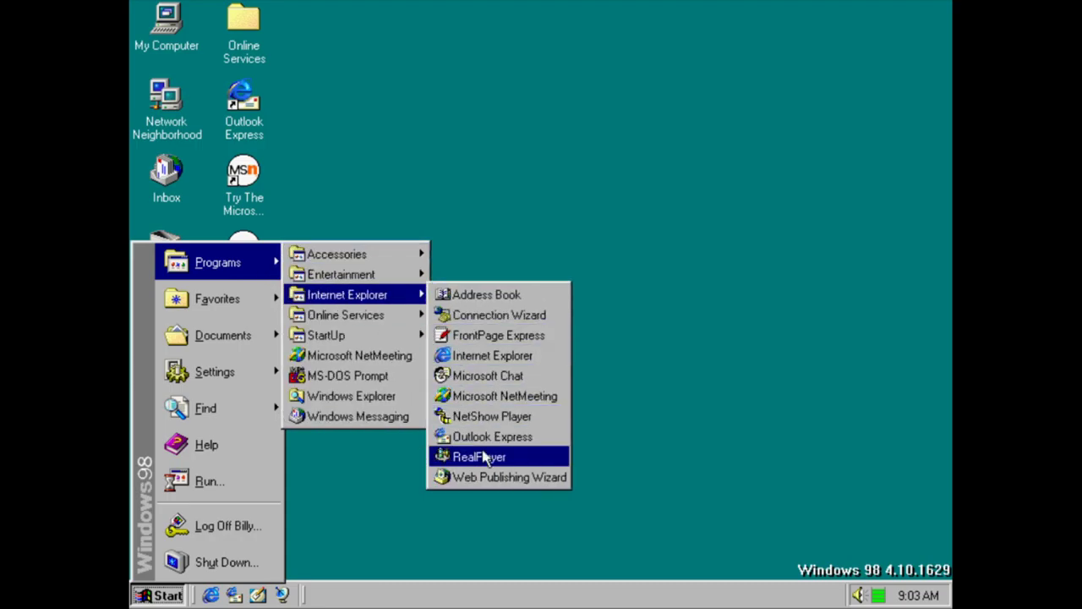
pyautogui.press('Return')
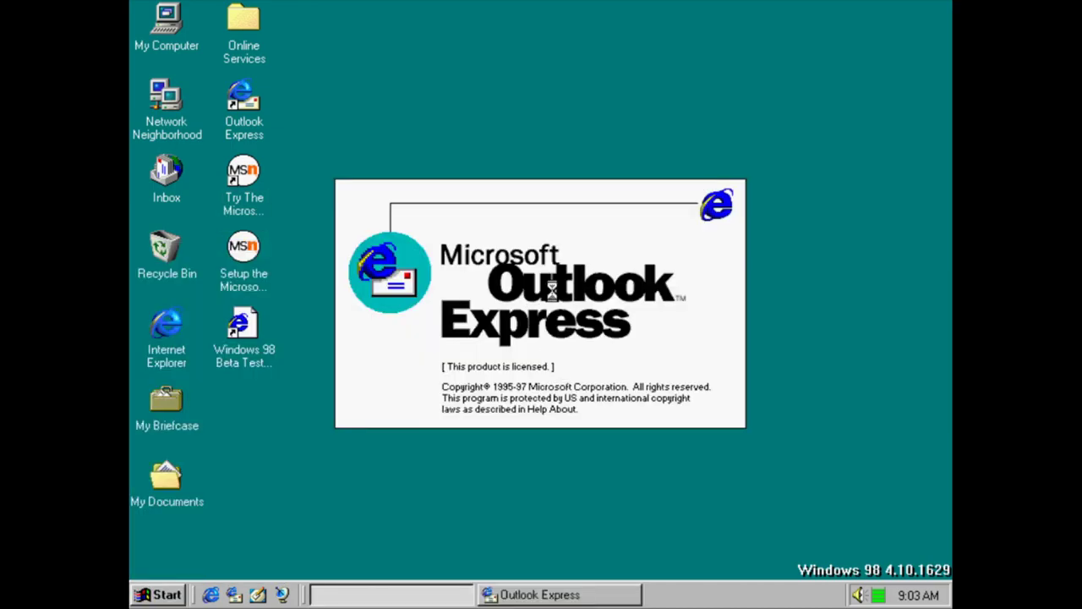
pyautogui.click(392, 54)
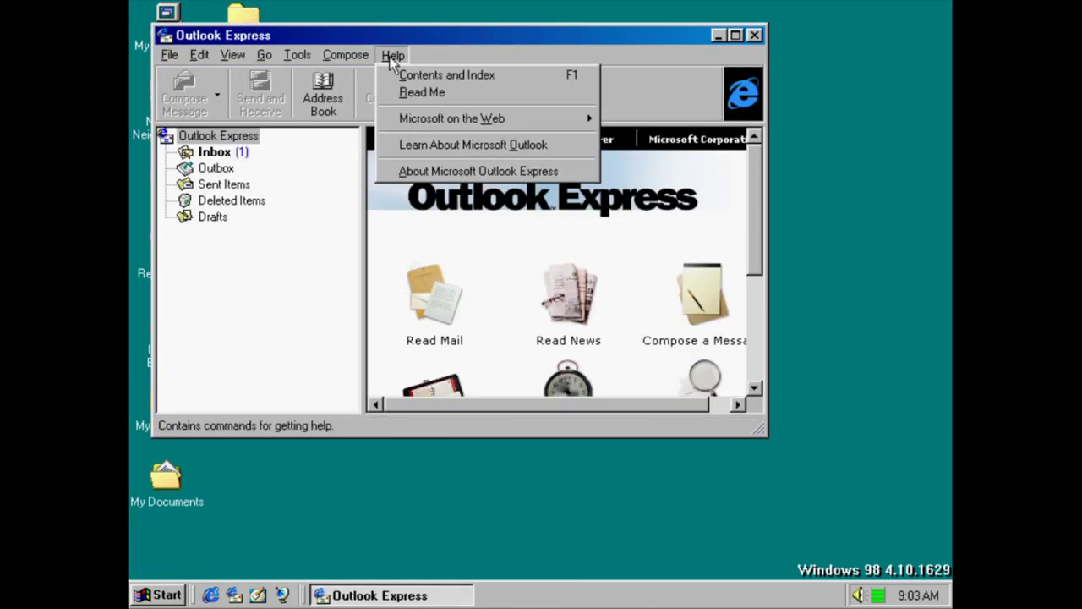
pyautogui.press('Escape')
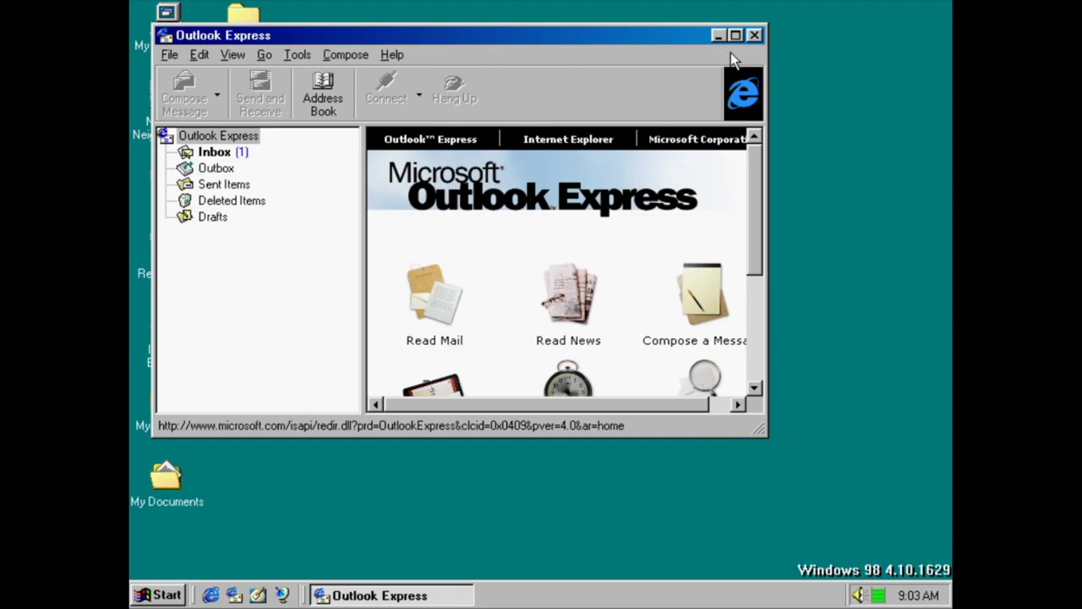
pyautogui.click(222, 152)
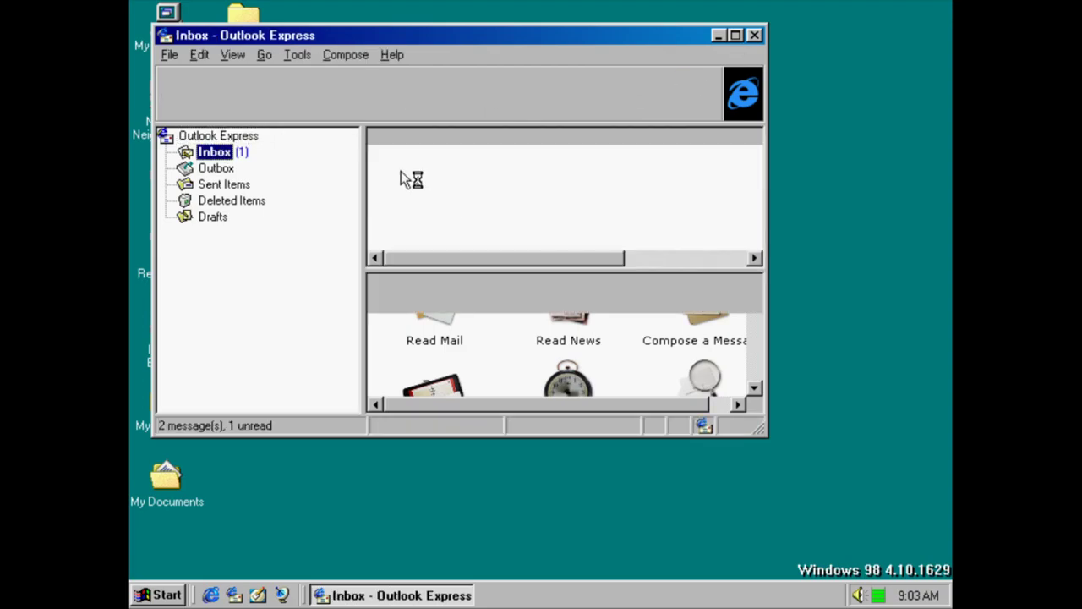
# Cancel the Internet Connection Wizard, confirm Yes, and close Outlook Express
pyautogui.click(521, 382)
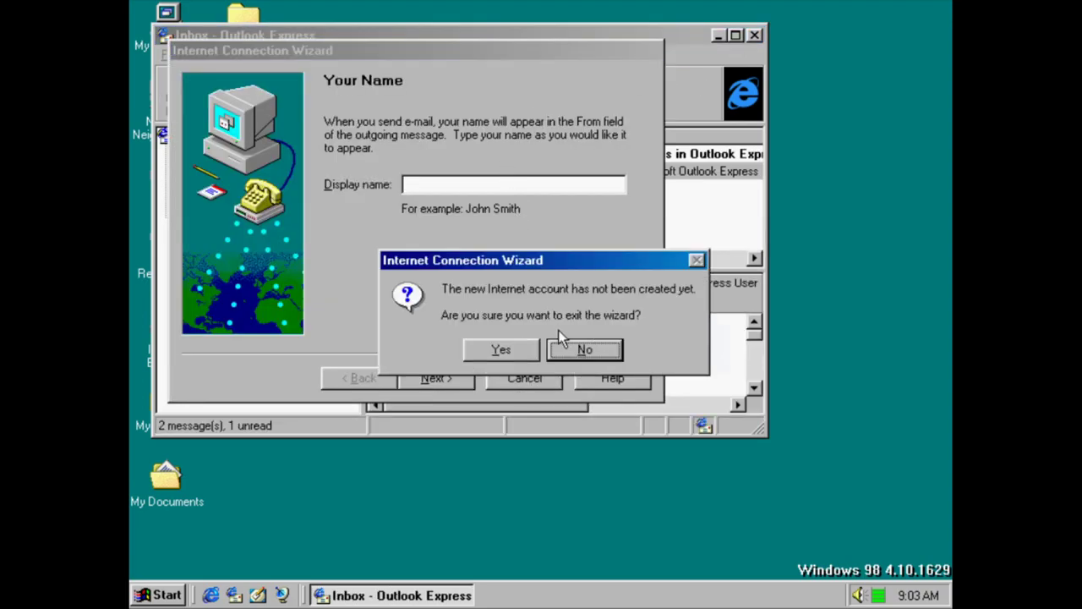
pyautogui.click(515, 347)
pyautogui.click(561, 153)
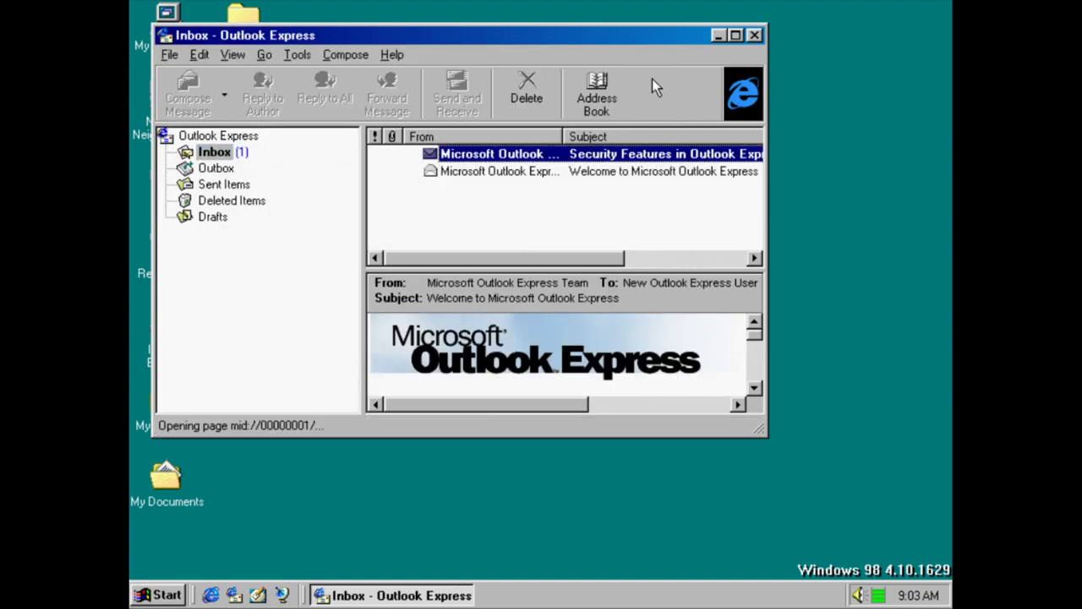
pyautogui.click(755, 37)
pyautogui.hotkey('ctrl', 'Escape')
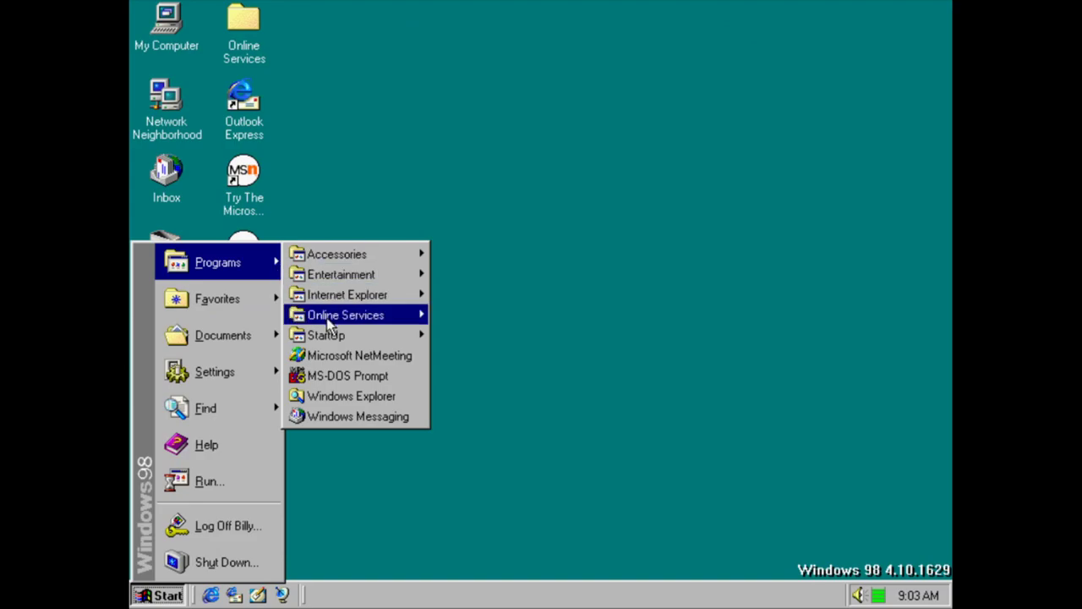
# Launch RealPlayer, postpone its registration, and close the Navigation Canceled browser window
pyautogui.moveTo(359, 325)
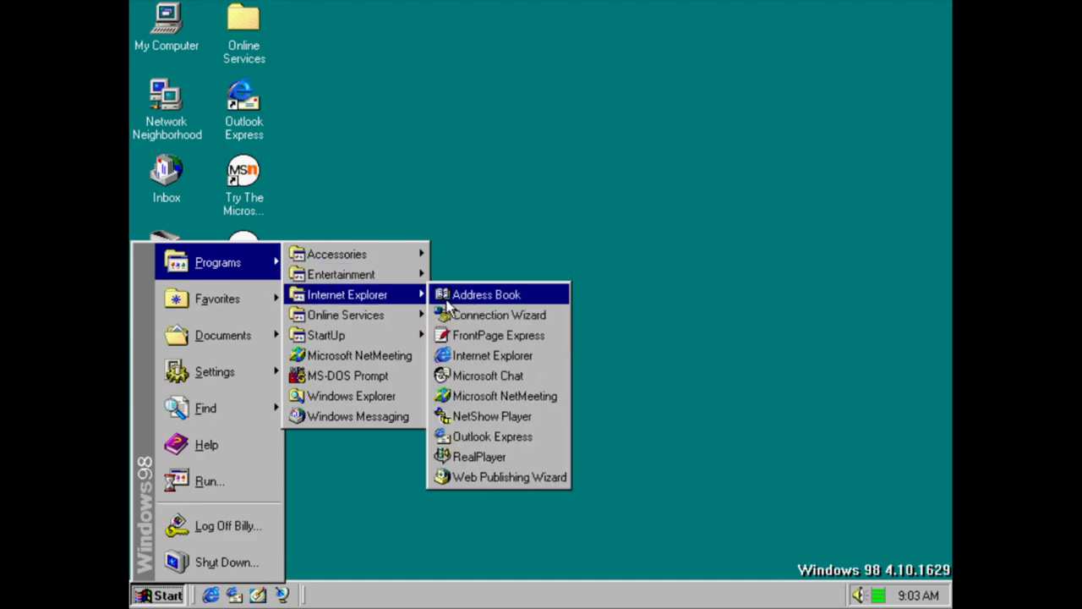
pyautogui.click(493, 457)
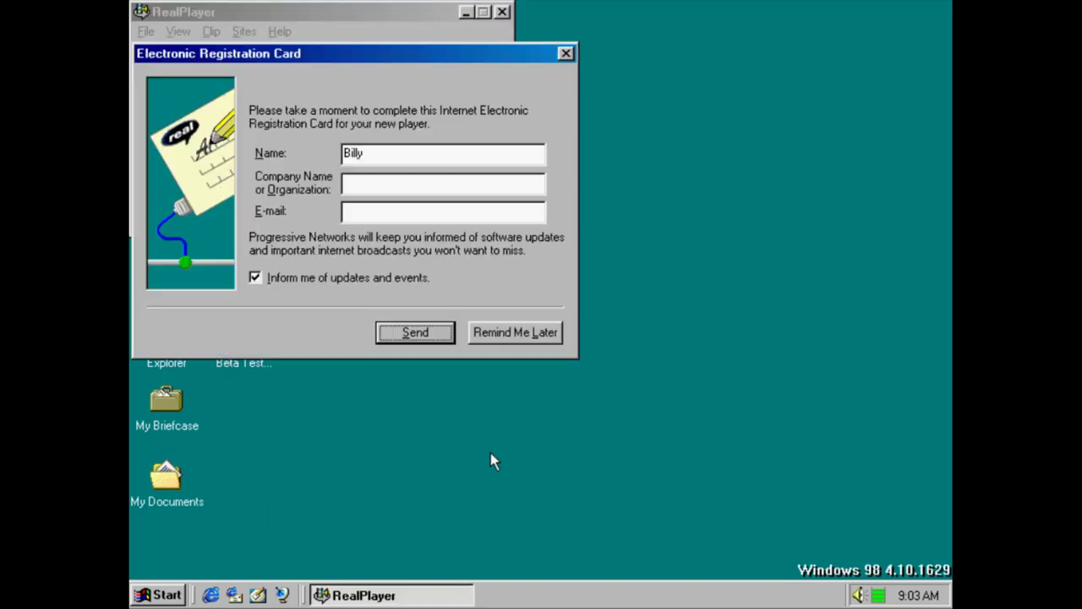
pyautogui.click(515, 332)
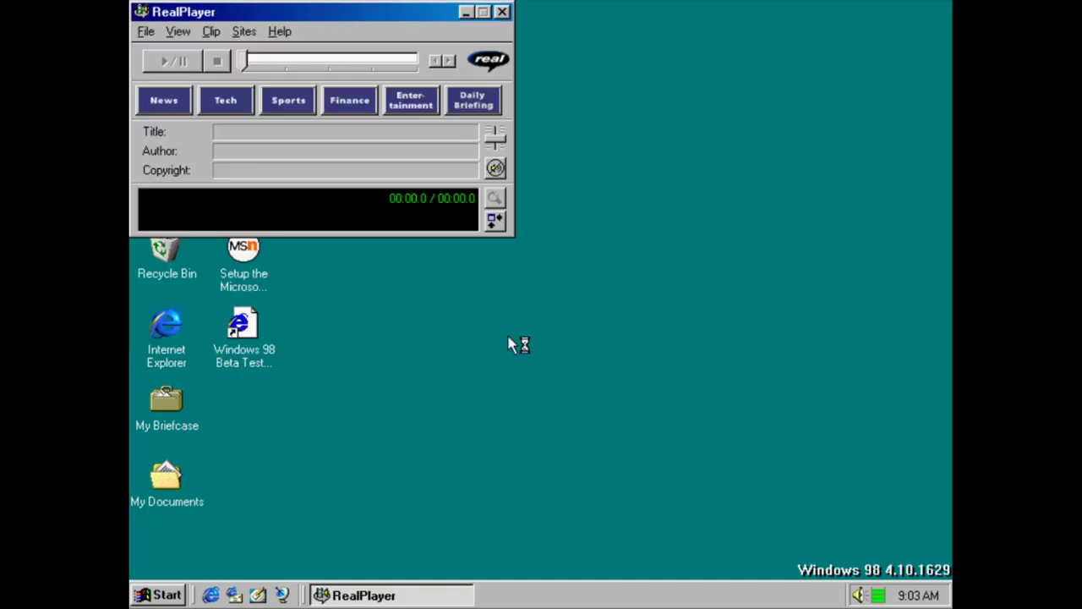
pyautogui.press('Return')
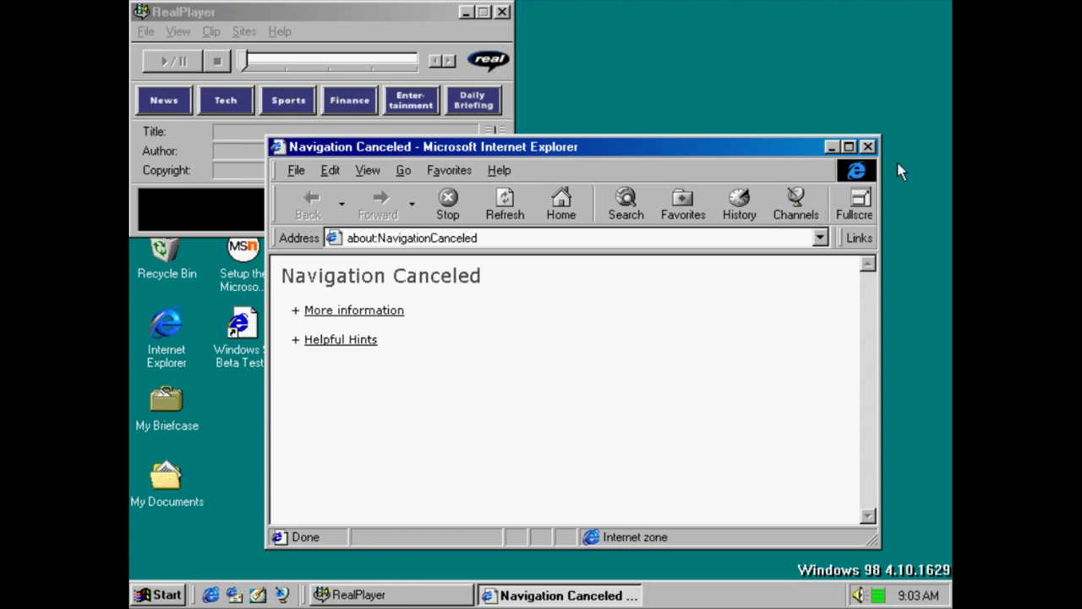
pyautogui.click(868, 147)
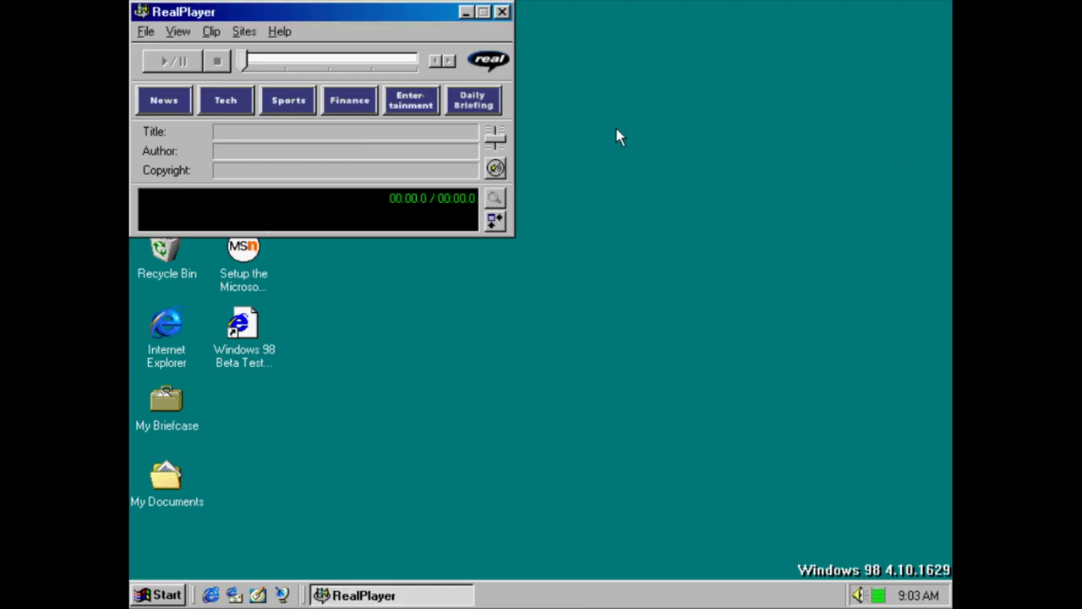
# View RealPlayer's About version details, close the player, and reopen the Start menu
pyautogui.click(288, 34)
pyautogui.click(353, 156)
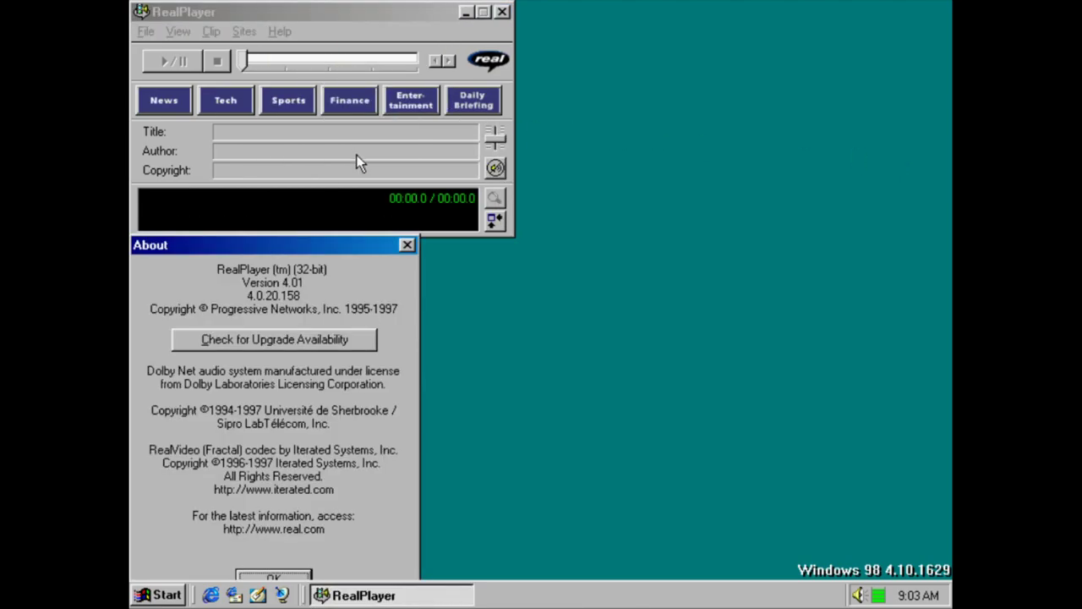
pyautogui.press('Return')
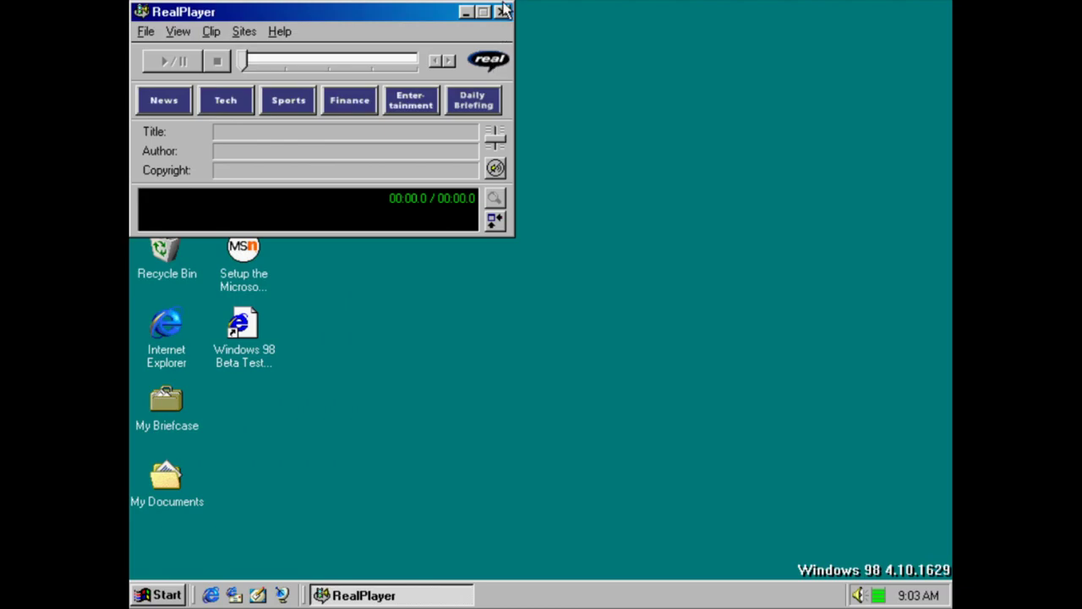
pyautogui.click(505, 10)
pyautogui.press('super')
pyautogui.moveTo(219, 266)
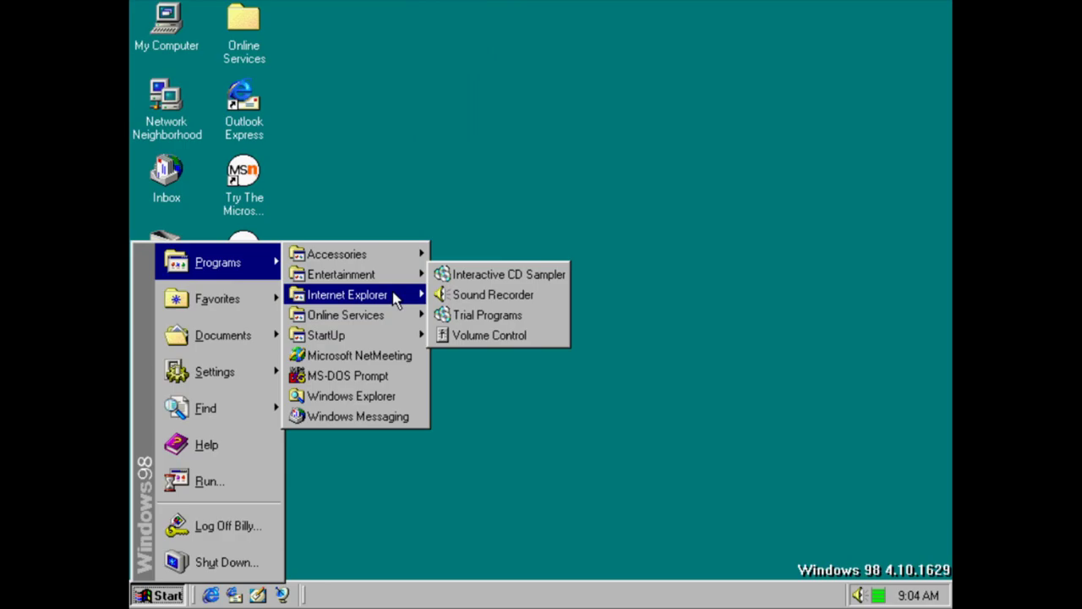
# Start the Web Publishing Wizard and reach its file-or-folder step, dismissing the missing-name warning
pyautogui.moveTo(394, 300)
pyautogui.click(500, 477)
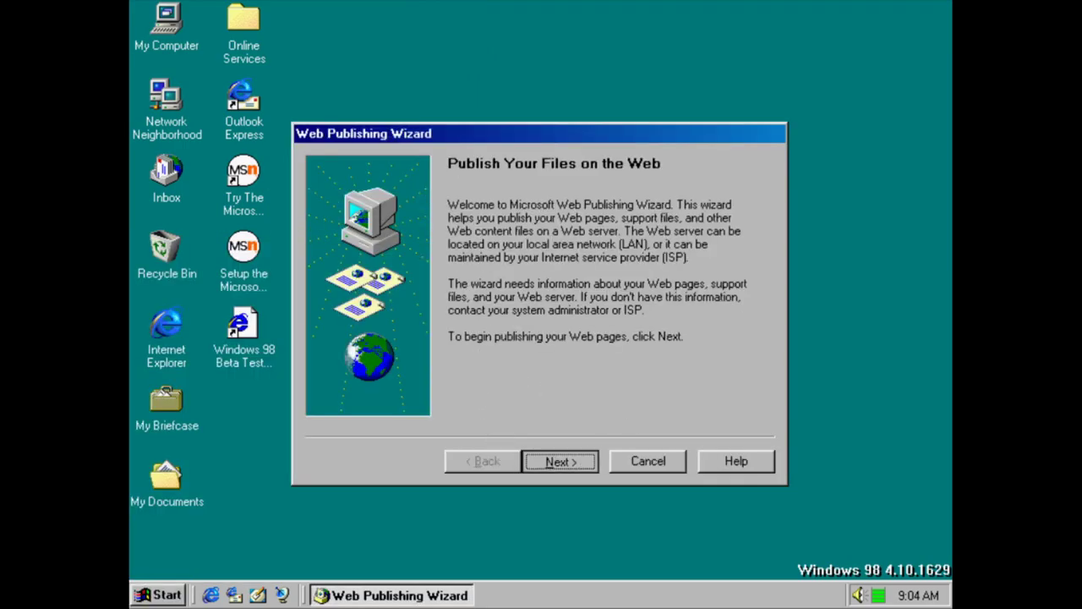
pyautogui.click(581, 461)
pyautogui.click(577, 454)
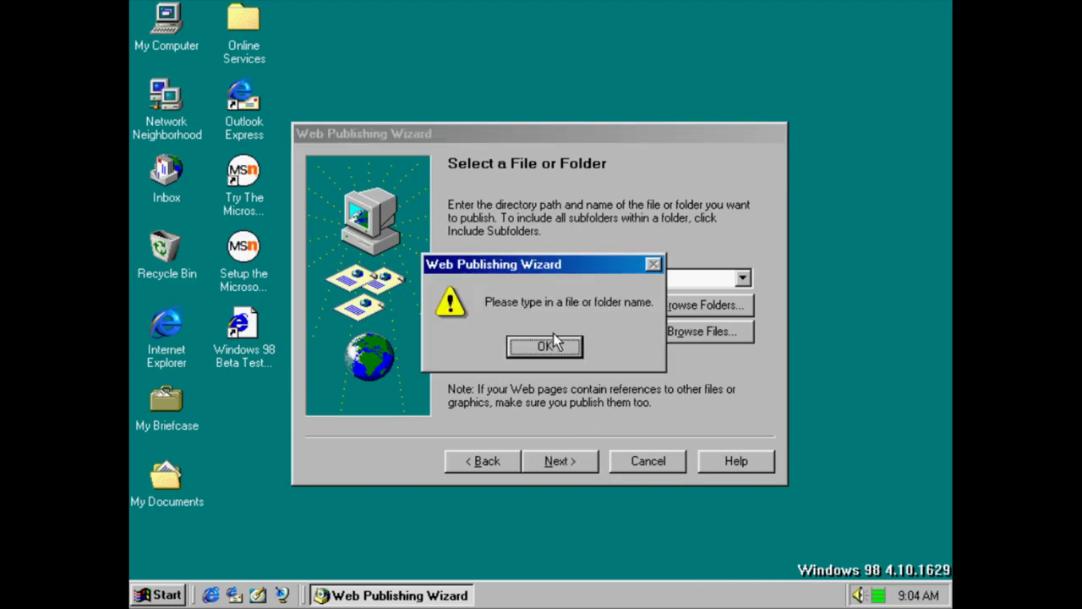
pyautogui.click(570, 348)
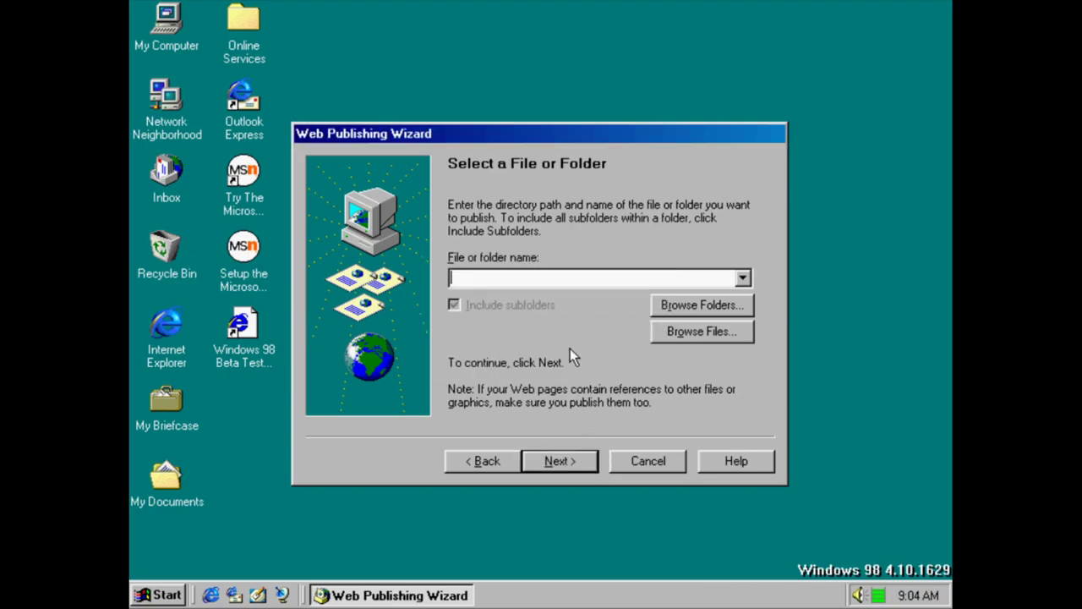
# Browse to My Documents as the folder to publish, retrying after another missing-name warning
pyautogui.click(703, 307)
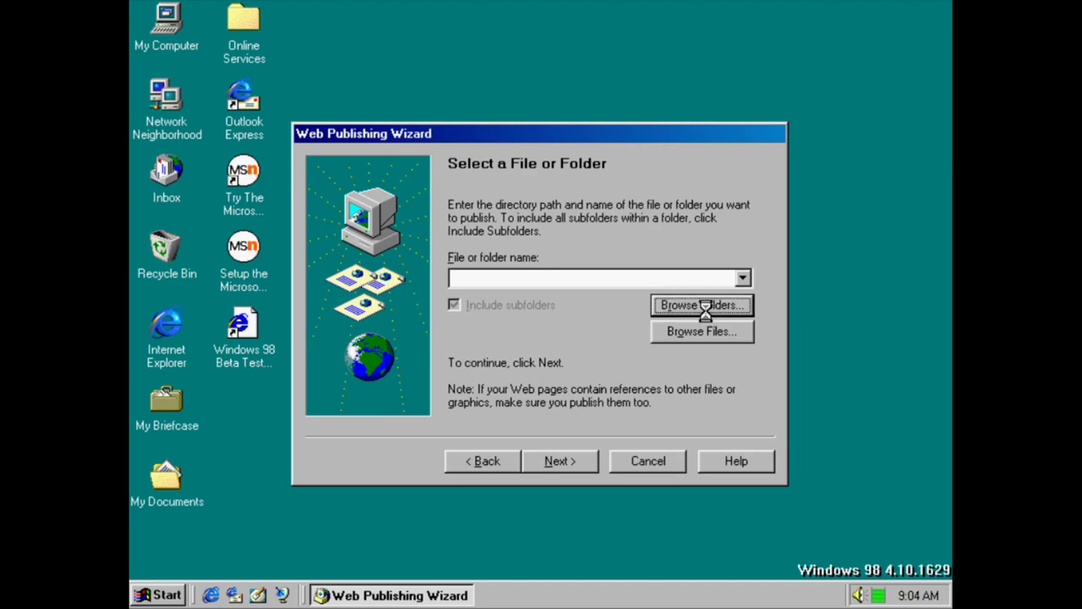
pyautogui.click(507, 336)
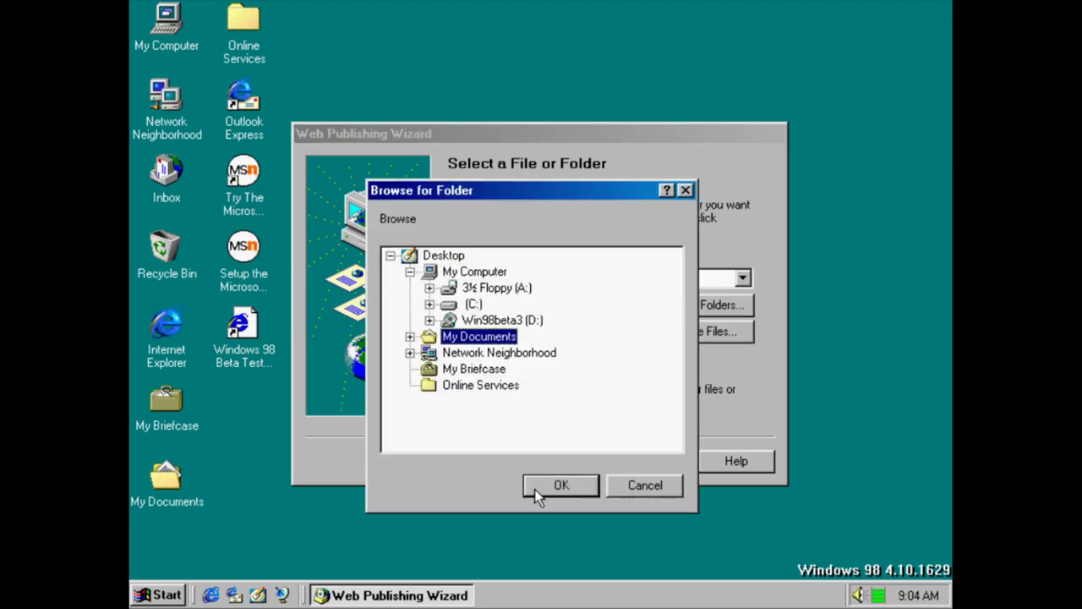
pyautogui.click(541, 487)
pyautogui.click(560, 460)
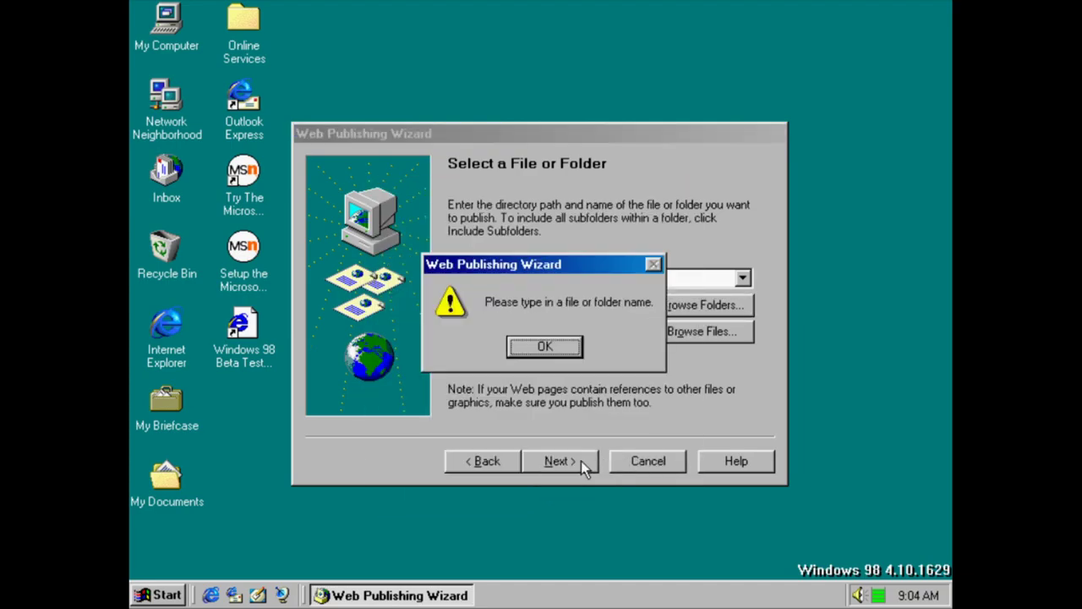
pyautogui.click(545, 349)
pyautogui.click(702, 305)
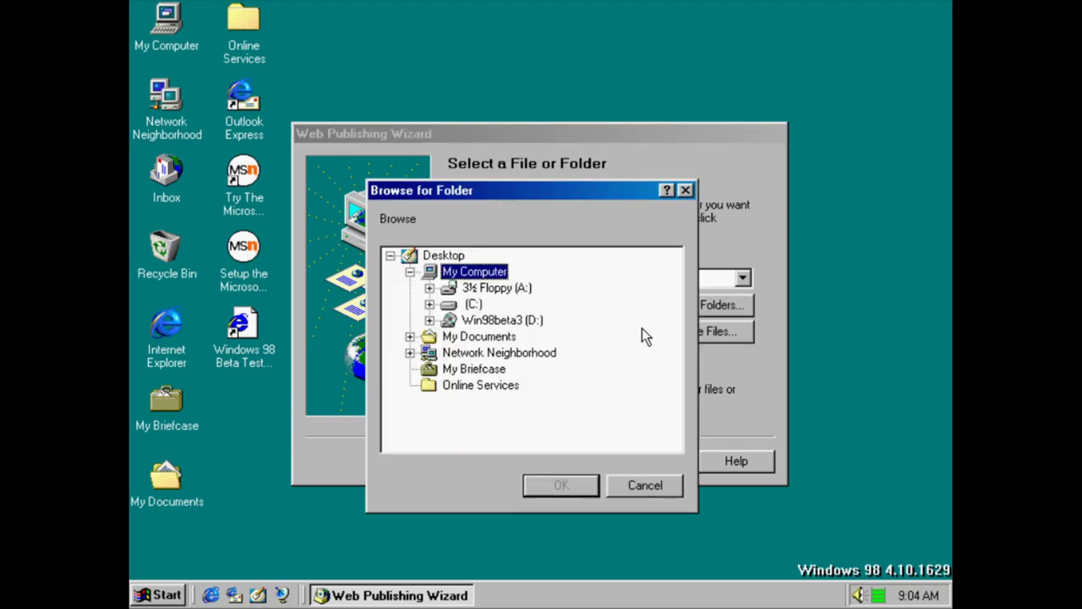
pyautogui.click(468, 348)
pyautogui.click(469, 339)
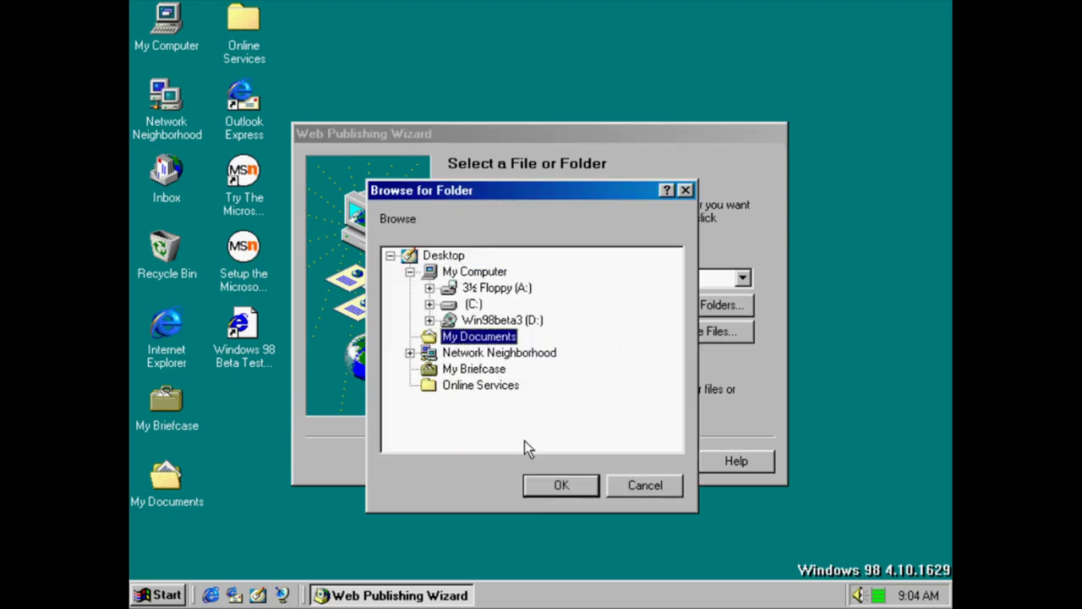
pyautogui.click(538, 484)
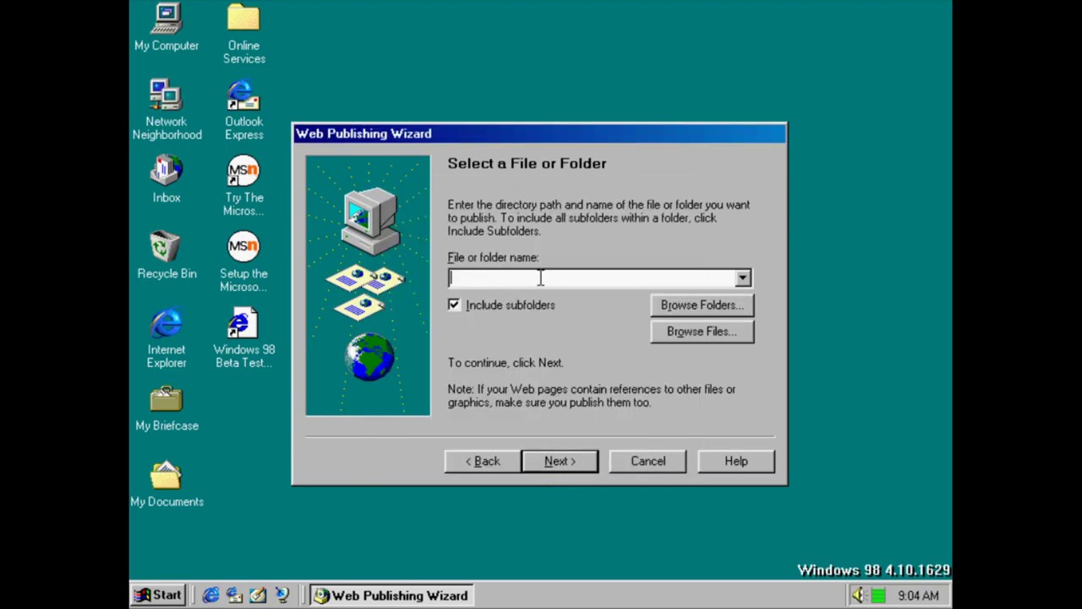
# Quit the wizard without publishing and reopen the Start menu
pyautogui.click(744, 279)
pyautogui.click(634, 466)
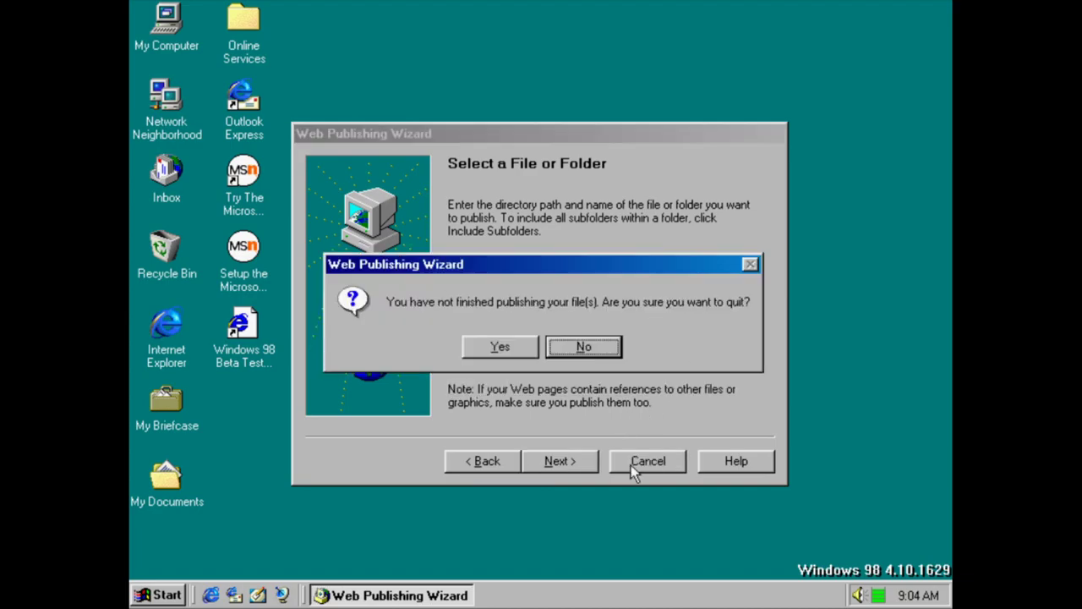
pyautogui.click(500, 347)
pyautogui.press('super')
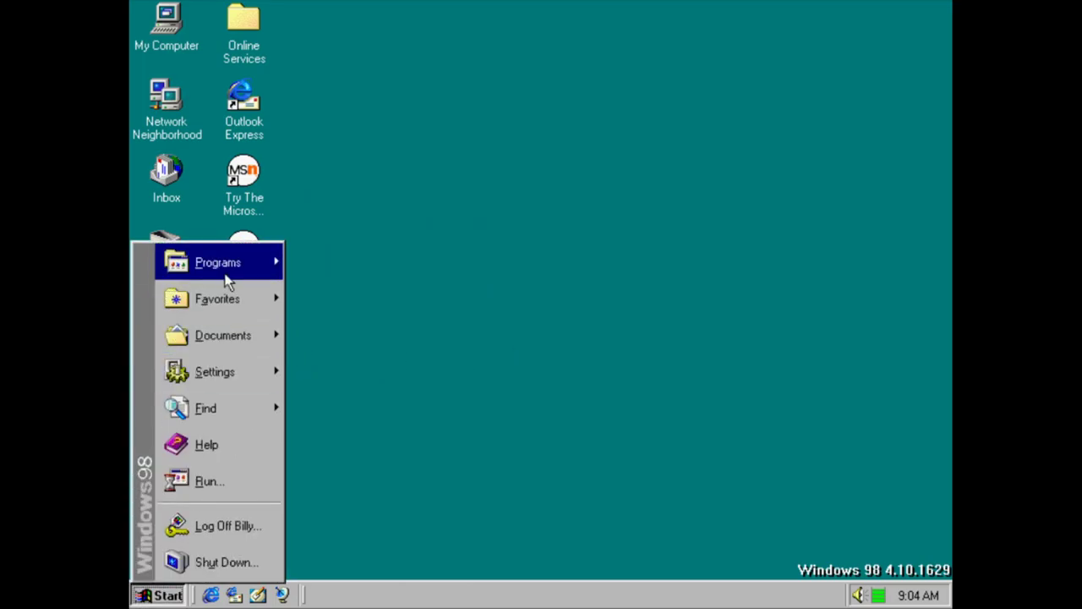
# Launch AT&T WorldNet Service, try signing up, and dismiss the install-disk and missing-software errors
pyautogui.moveTo(223, 269)
pyautogui.moveTo(397, 303)
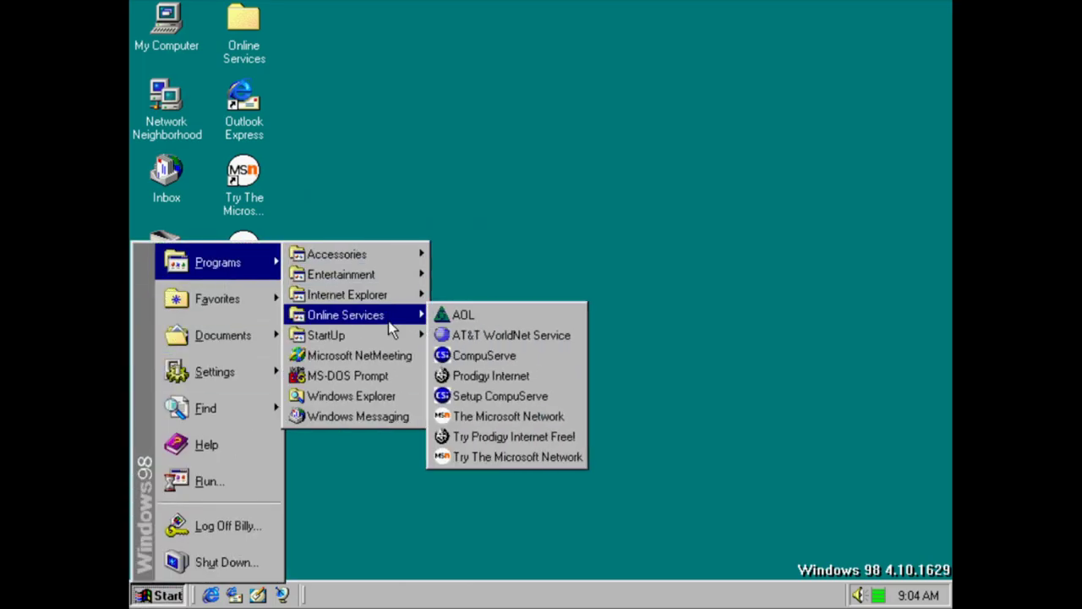
pyautogui.click(487, 335)
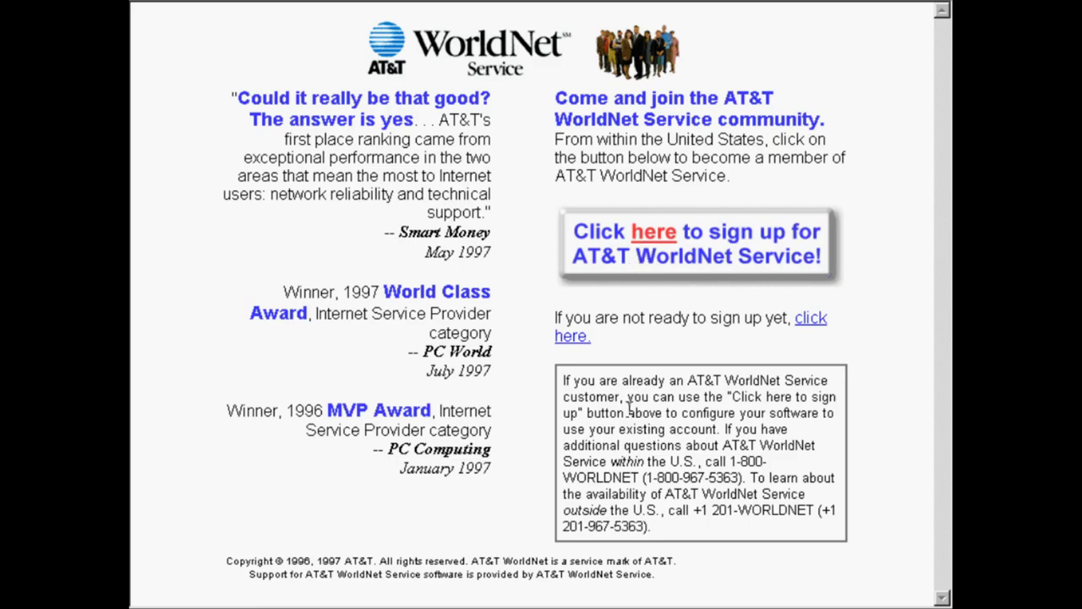
pyautogui.click(656, 259)
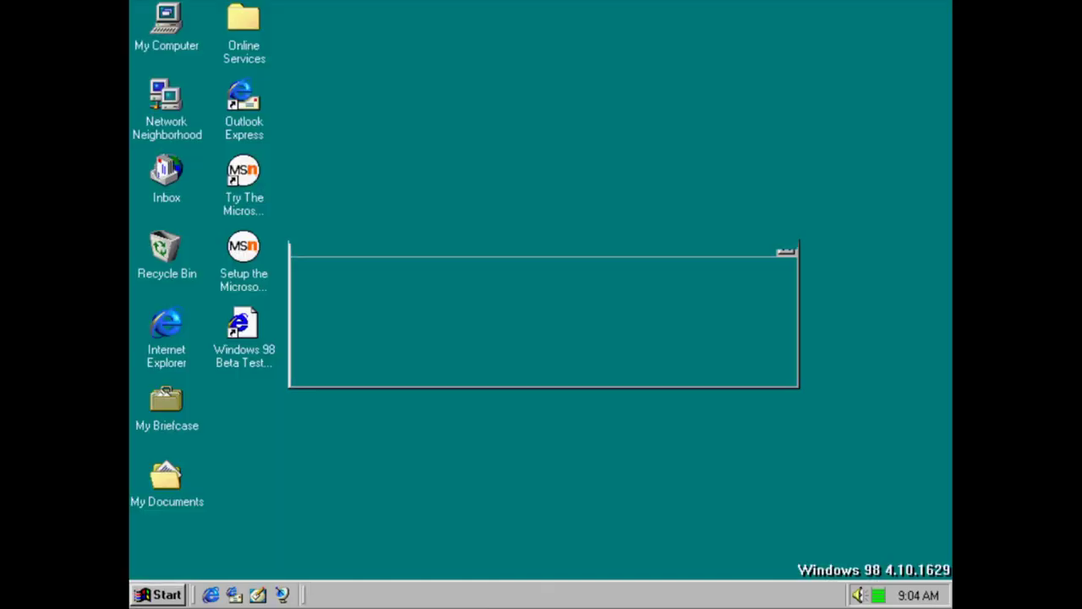
pyautogui.click(614, 371)
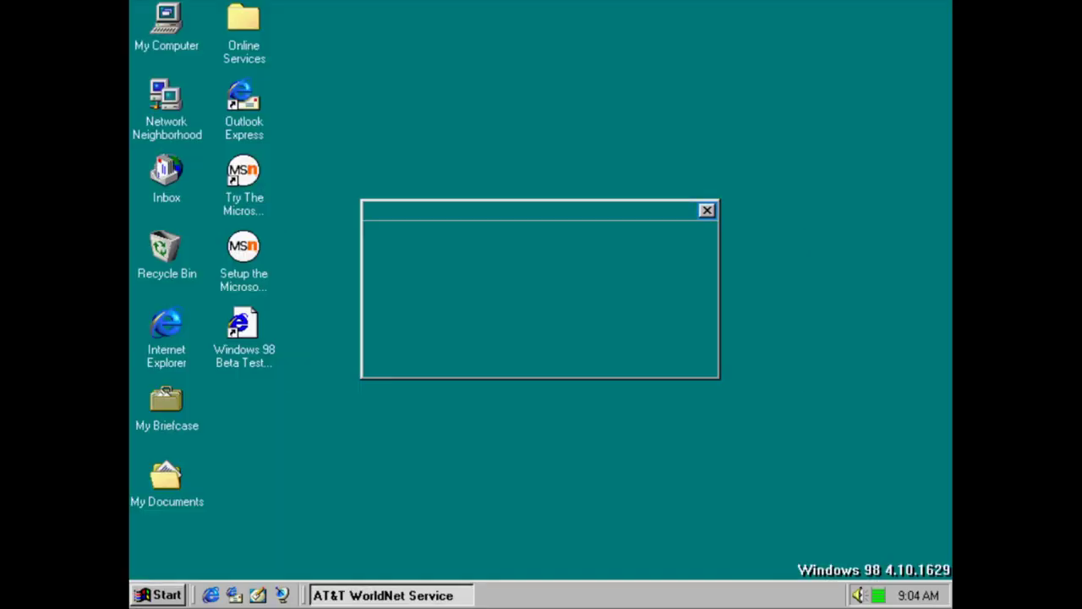
pyautogui.click(543, 357)
# Launch the AOL setup from Online Services and close it again
pyautogui.press('super')
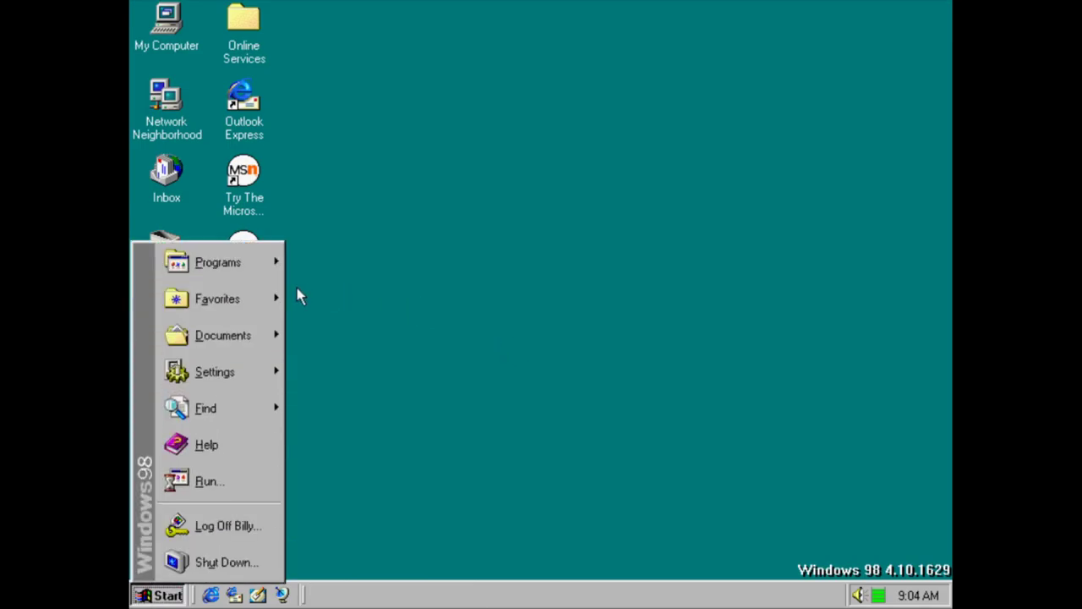
pyautogui.moveTo(257, 270)
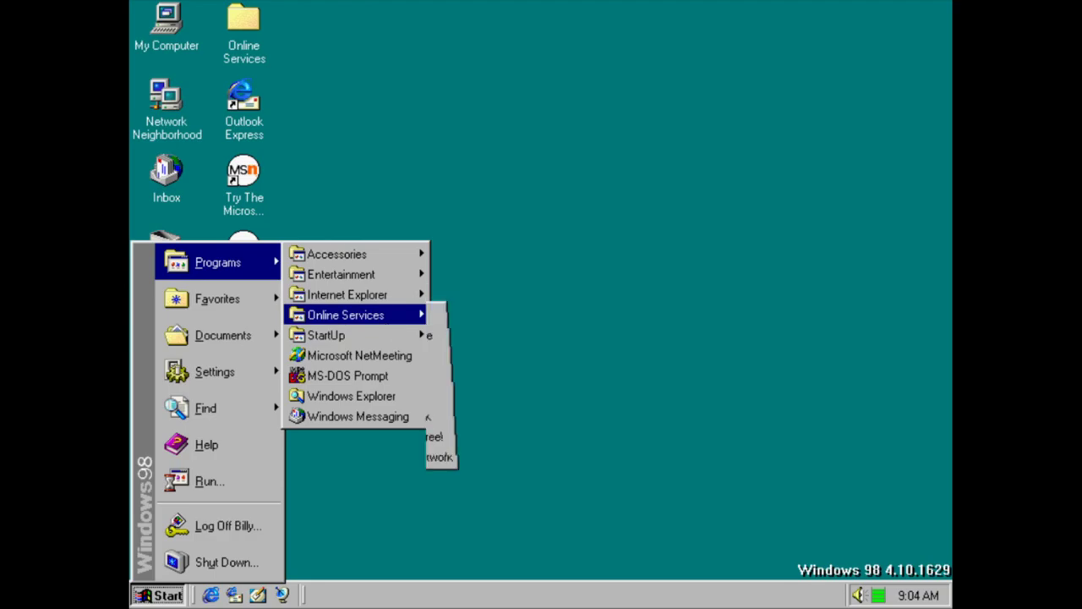
pyautogui.moveTo(386, 319)
pyautogui.click(461, 314)
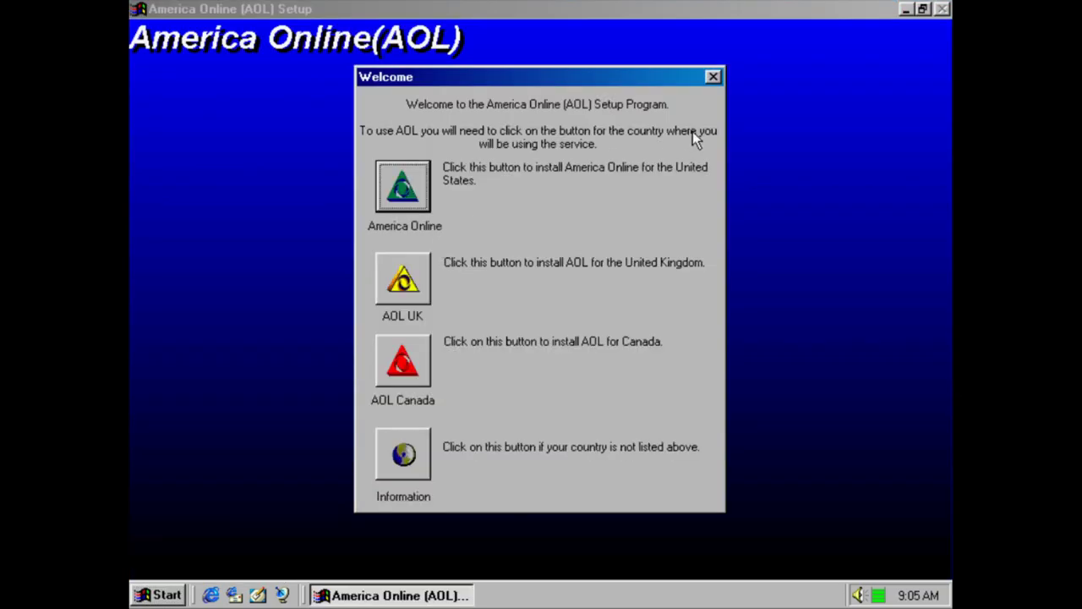
pyautogui.click(714, 77)
# Launch CompuServe and dismiss its missing-disk, locate-file and incomplete-install messages
pyautogui.press('super')
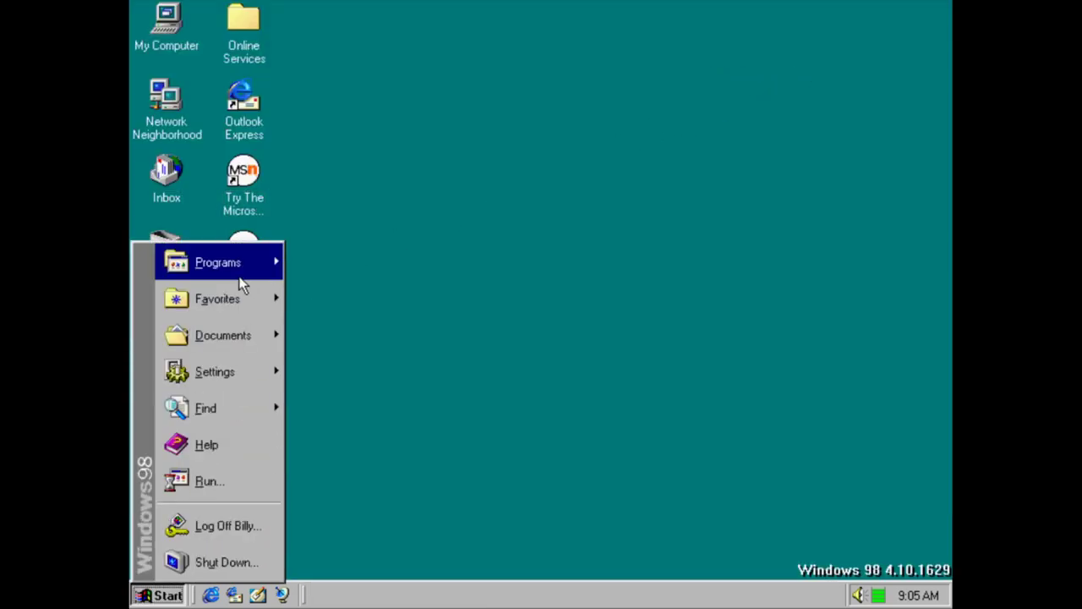
pyautogui.moveTo(241, 285)
pyautogui.moveTo(370, 322)
pyautogui.click(470, 353)
pyautogui.click(522, 325)
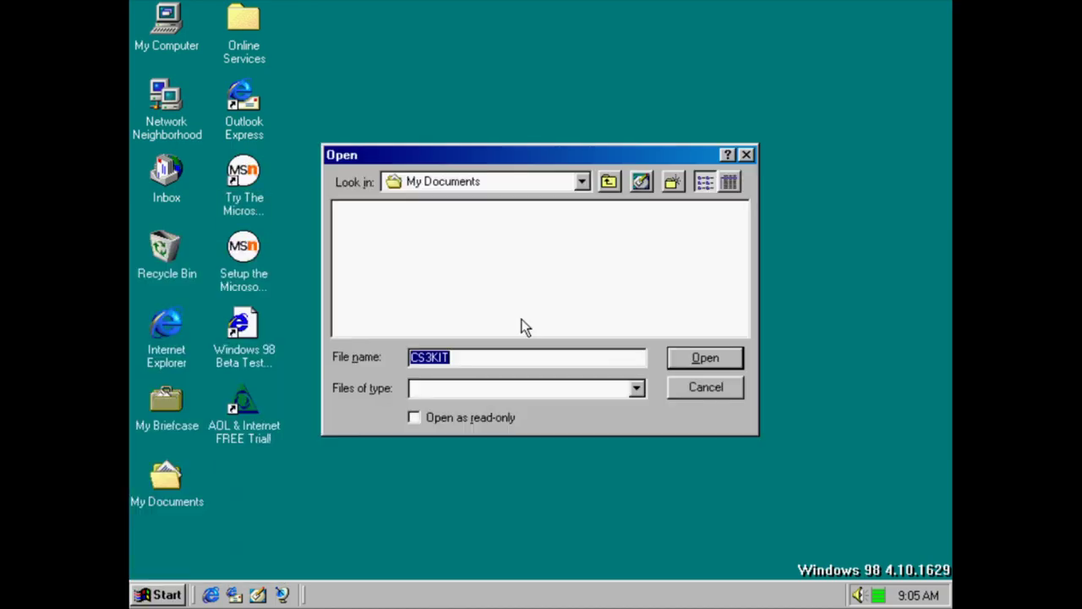
pyautogui.click(693, 383)
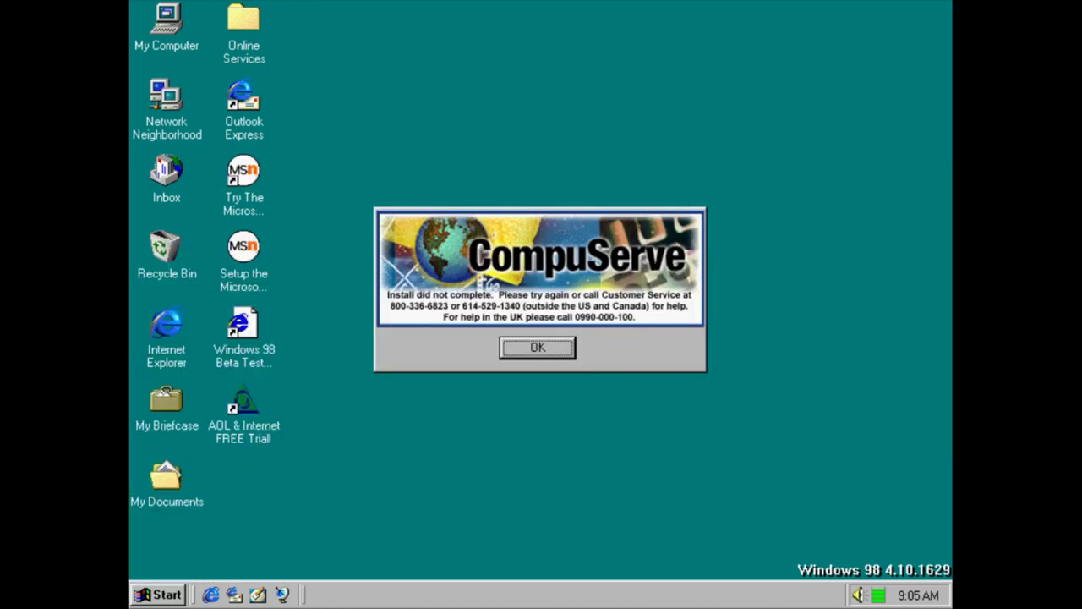
pyautogui.click(535, 353)
pyautogui.press('super')
# Launch the Prodigy Internet setup and agree to install its files
pyautogui.moveTo(249, 271)
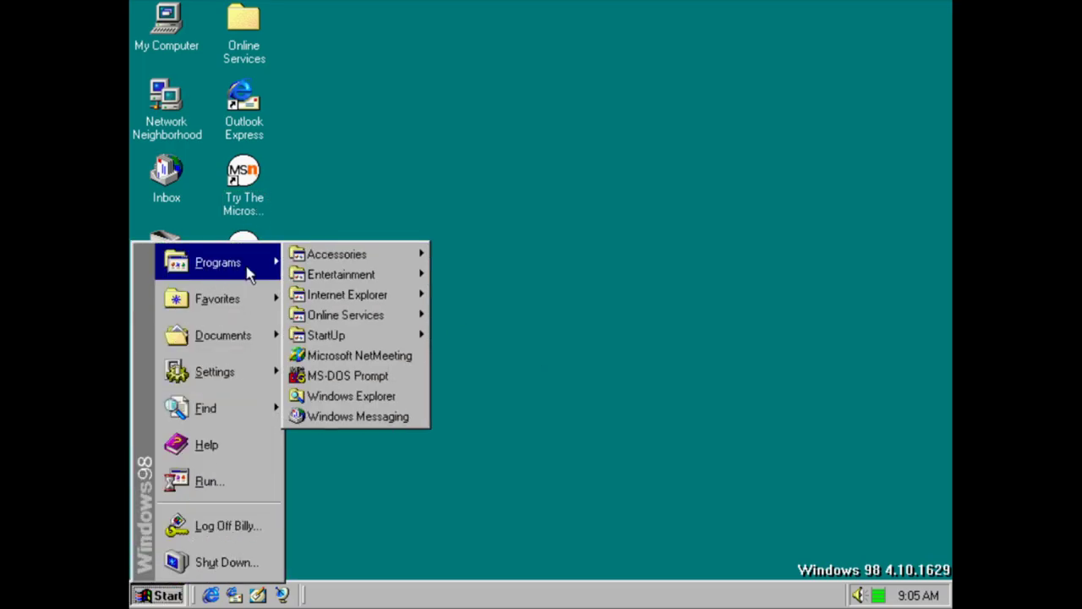
pyautogui.moveTo(397, 315)
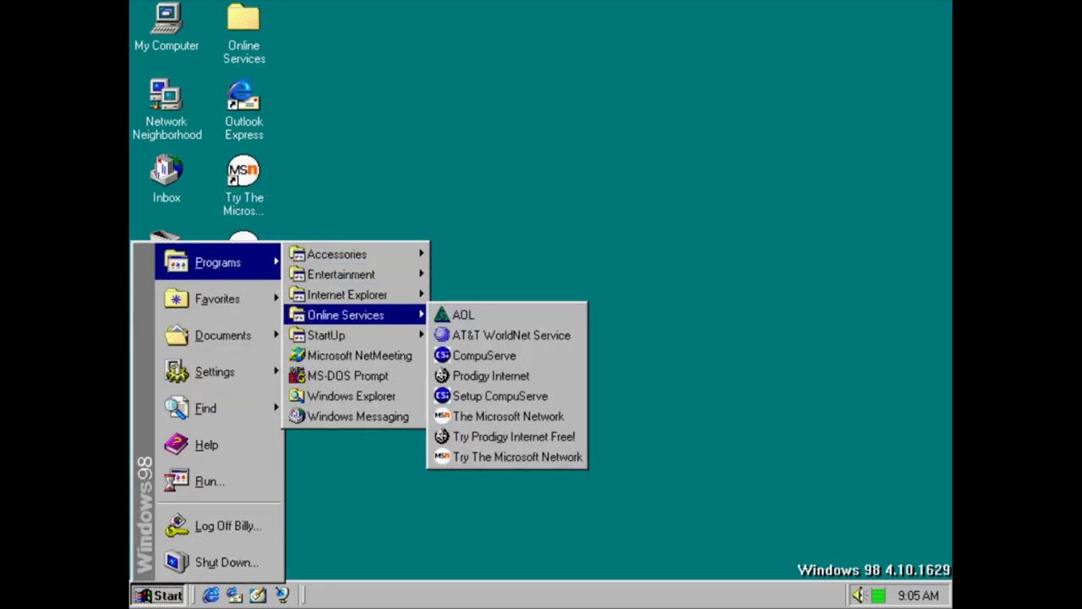
pyautogui.click(481, 378)
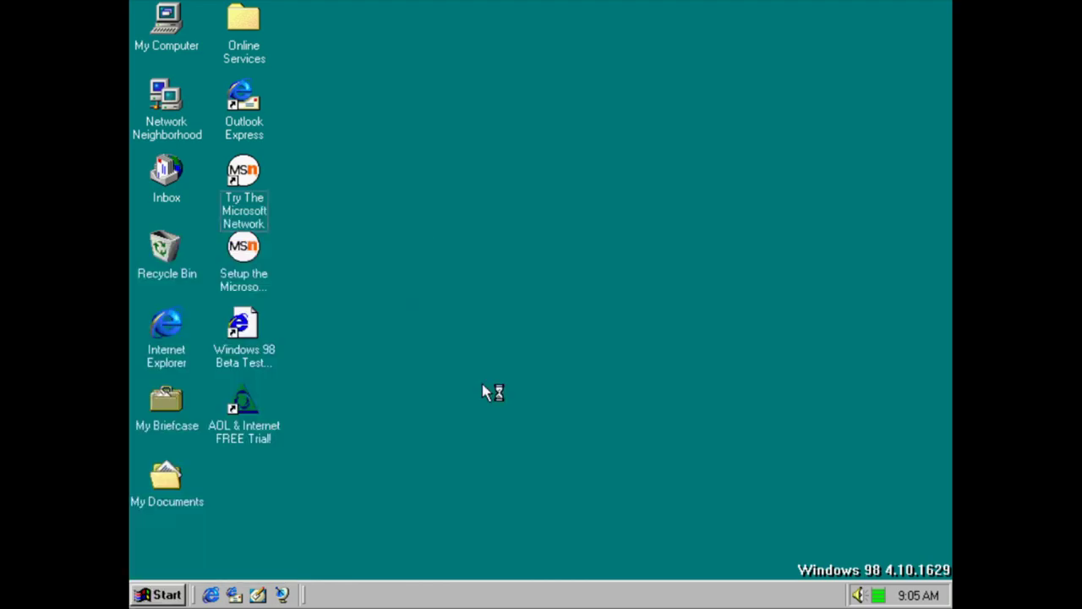
pyautogui.click(498, 355)
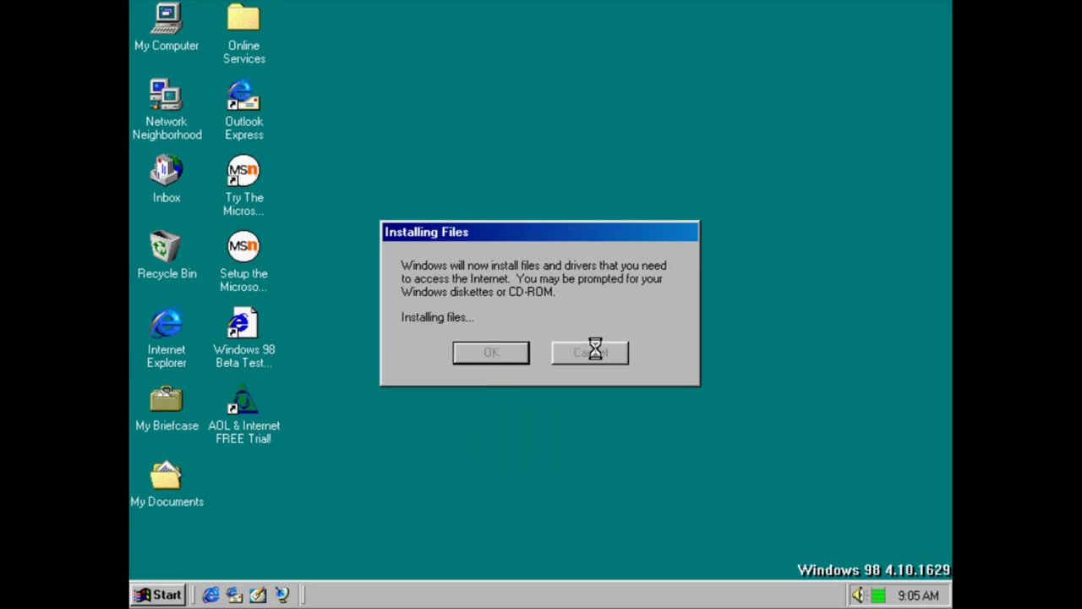
# Launch Setup CompuServe and dismiss its missing CD-ROM, locate-file and incomplete-install messages
pyautogui.press('super')
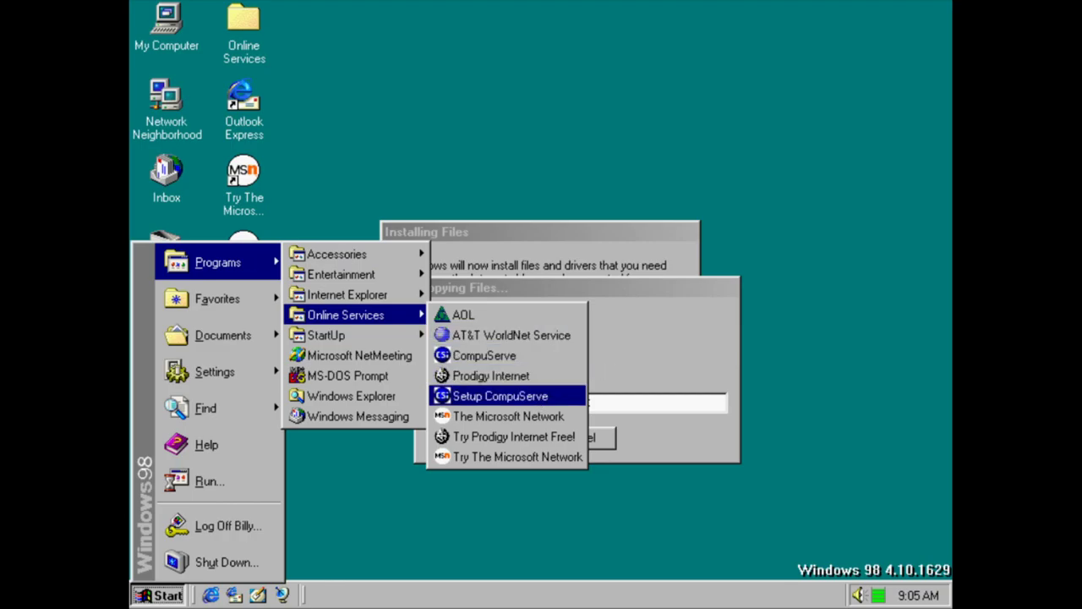
pyautogui.click(536, 395)
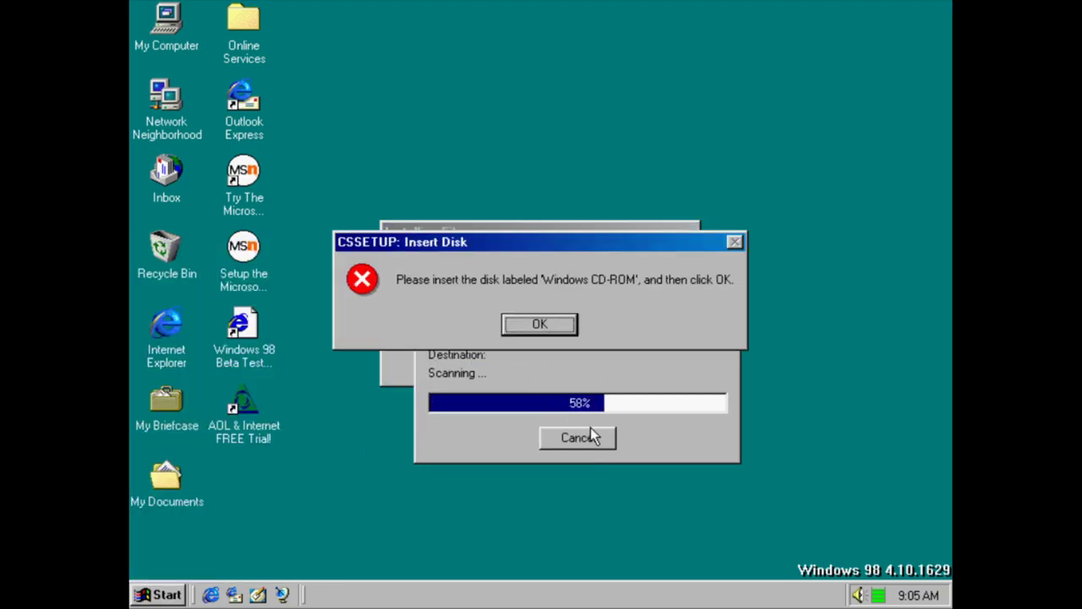
pyautogui.click(566, 324)
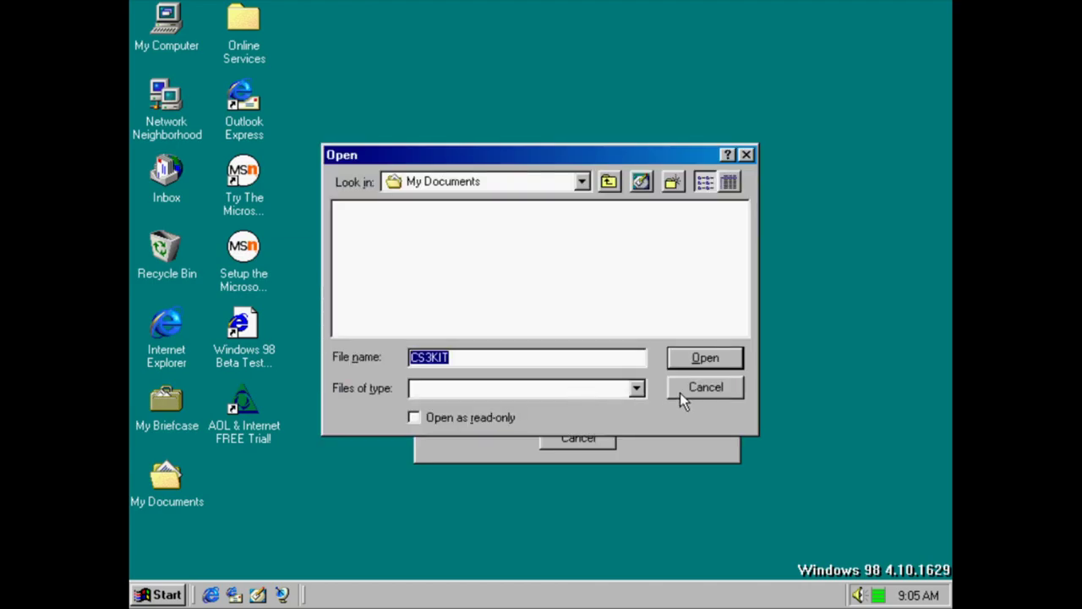
pyautogui.click(696, 392)
pyautogui.click(553, 354)
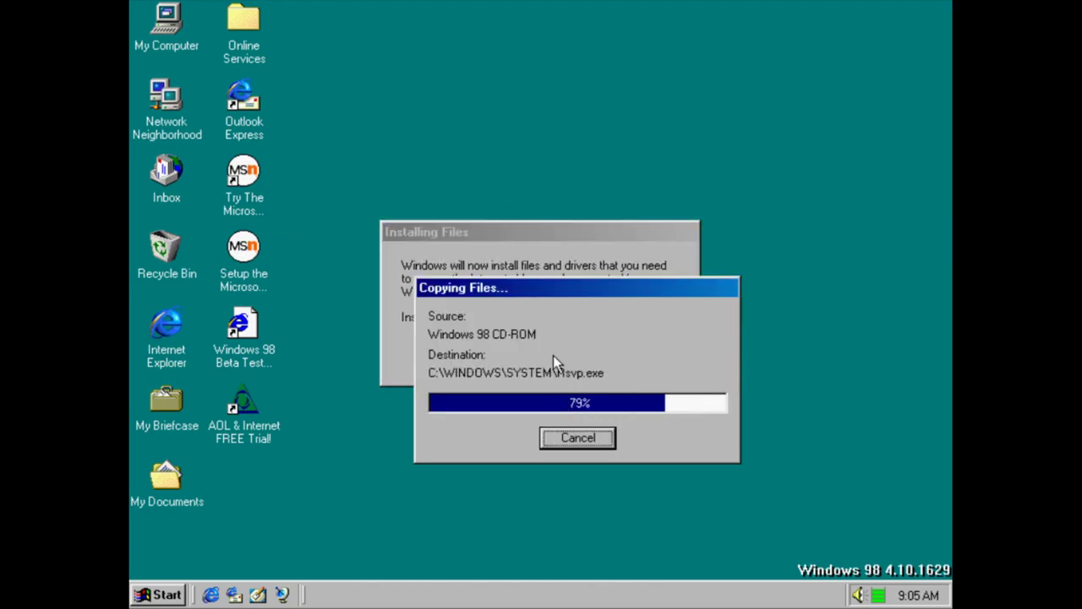
pyautogui.click(160, 595)
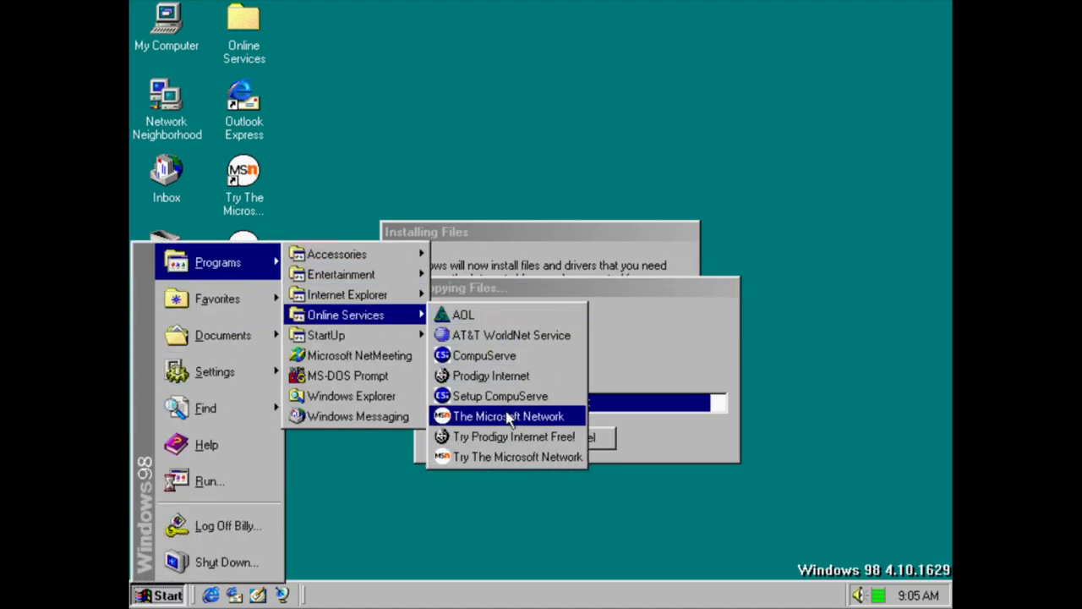
# Cancel The Microsoft Network setup, then dismiss the new-modem wizard and connection wizard error
pyautogui.click(506, 412)
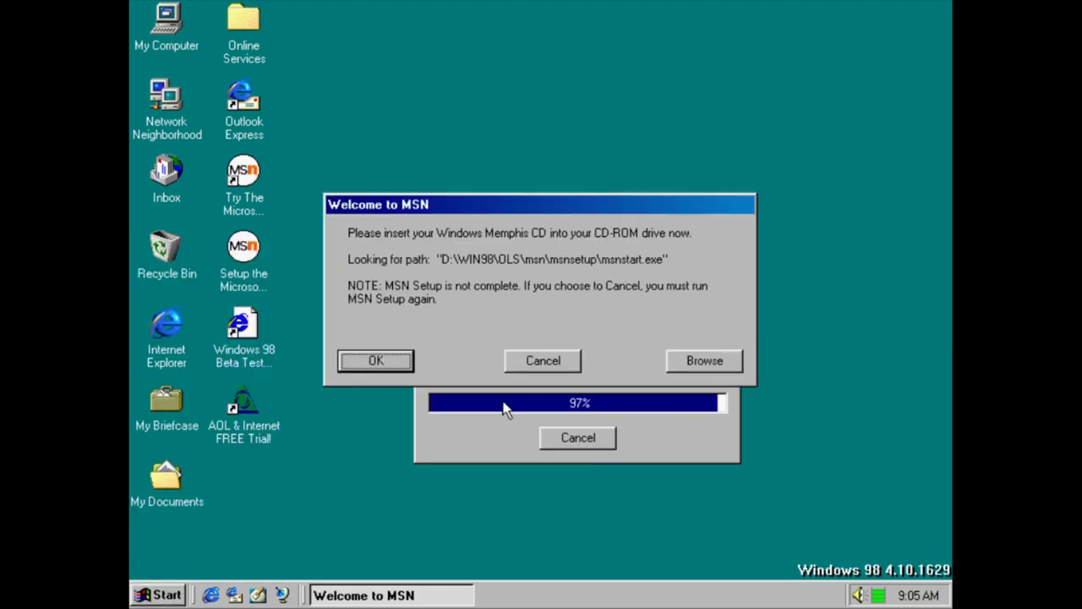
pyautogui.click(411, 360)
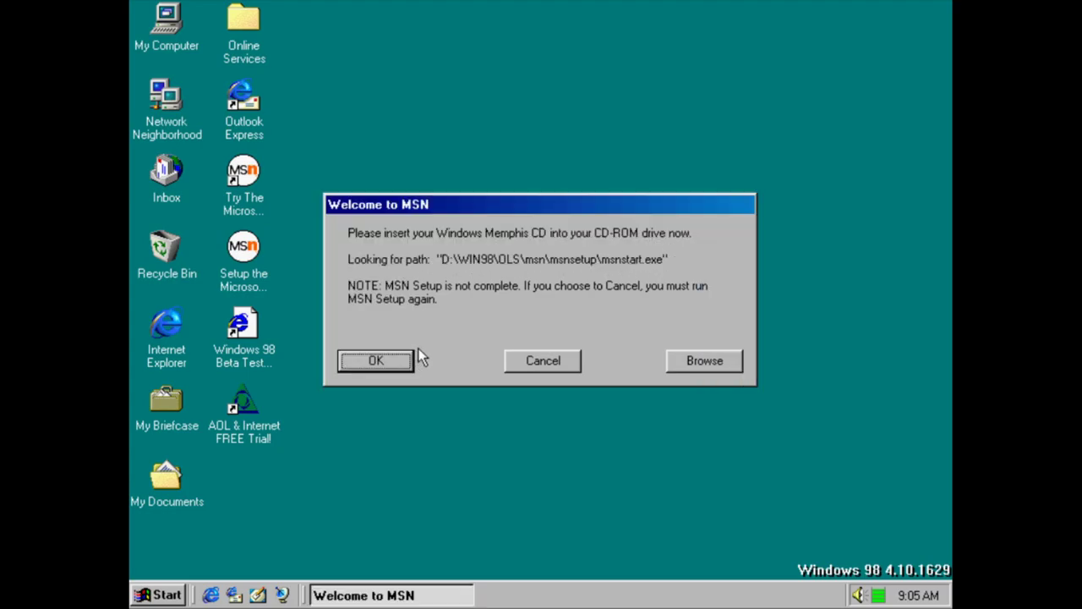
pyautogui.click(570, 366)
pyautogui.click(533, 336)
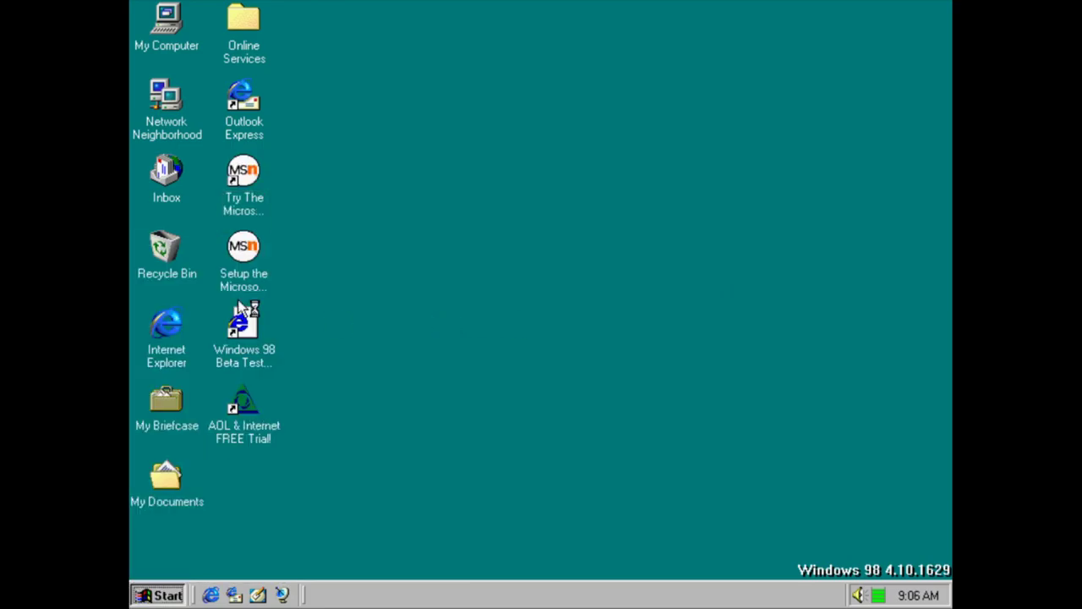
pyautogui.click(511, 309)
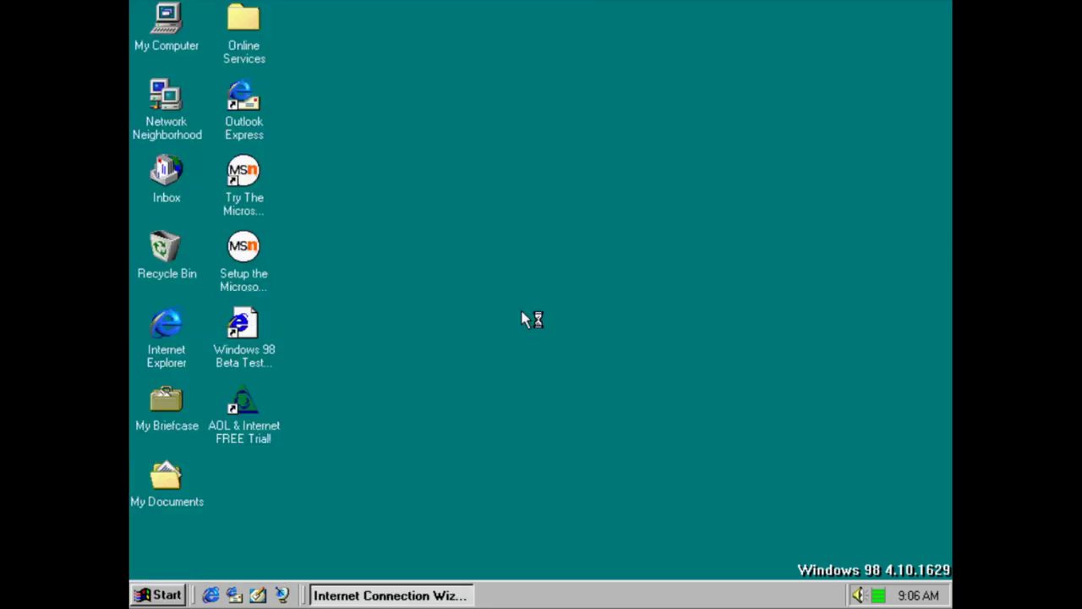
pyautogui.click(560, 355)
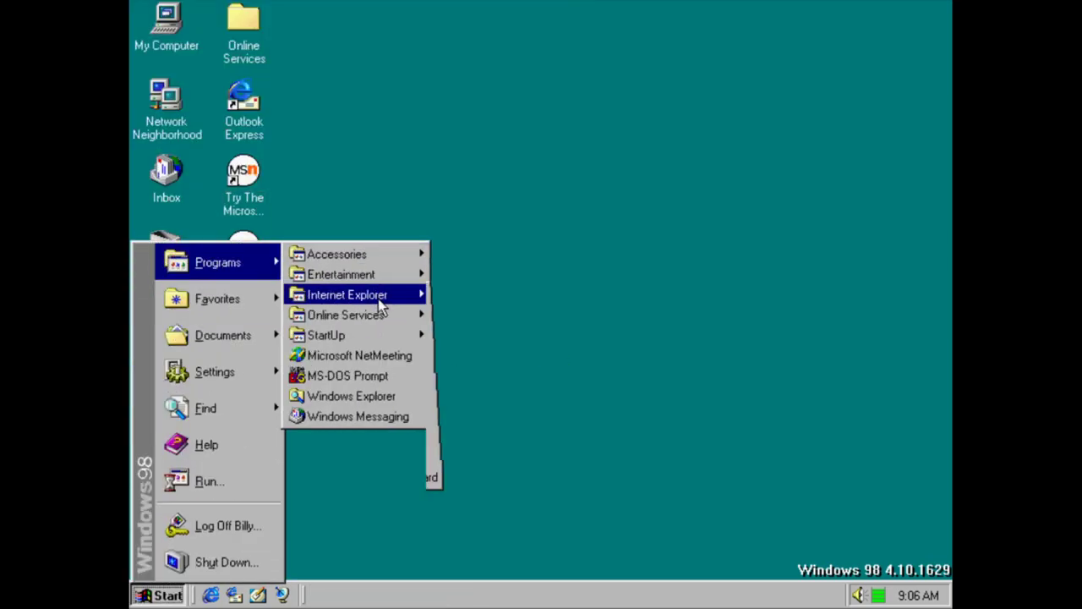
# Launch Try The Microsoft Network and reopen the Start menu
pyautogui.moveTo(376, 315)
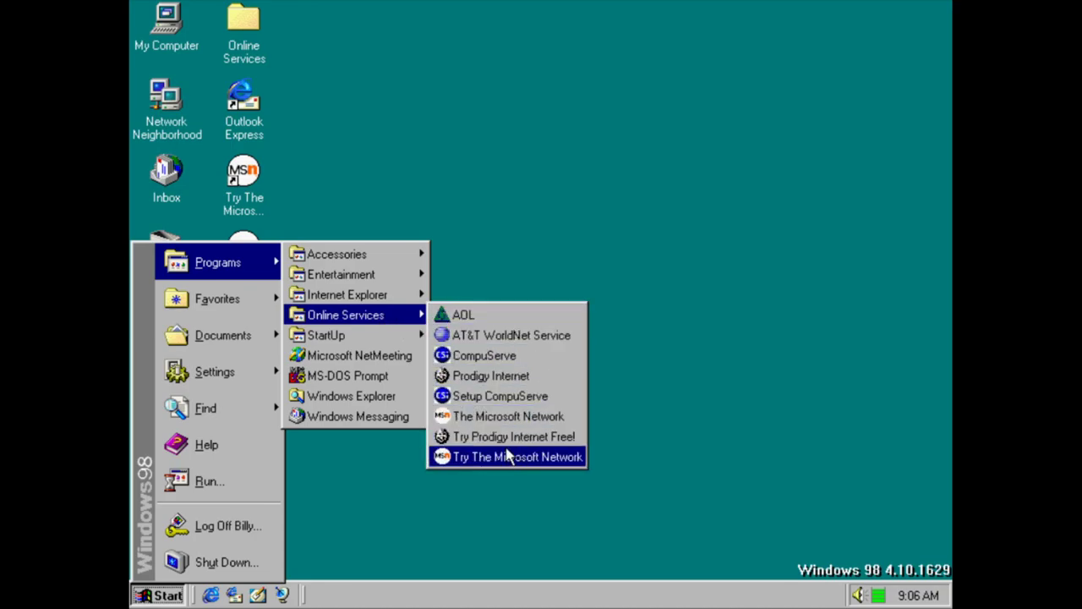
pyautogui.click(529, 416)
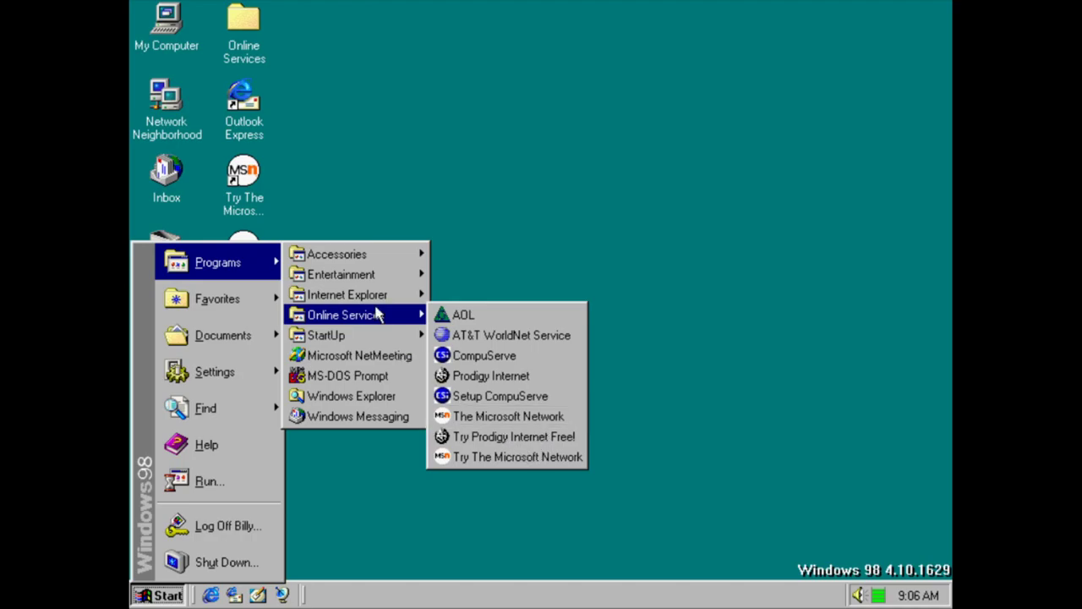
pyautogui.press('super')
pyautogui.moveTo(250, 265)
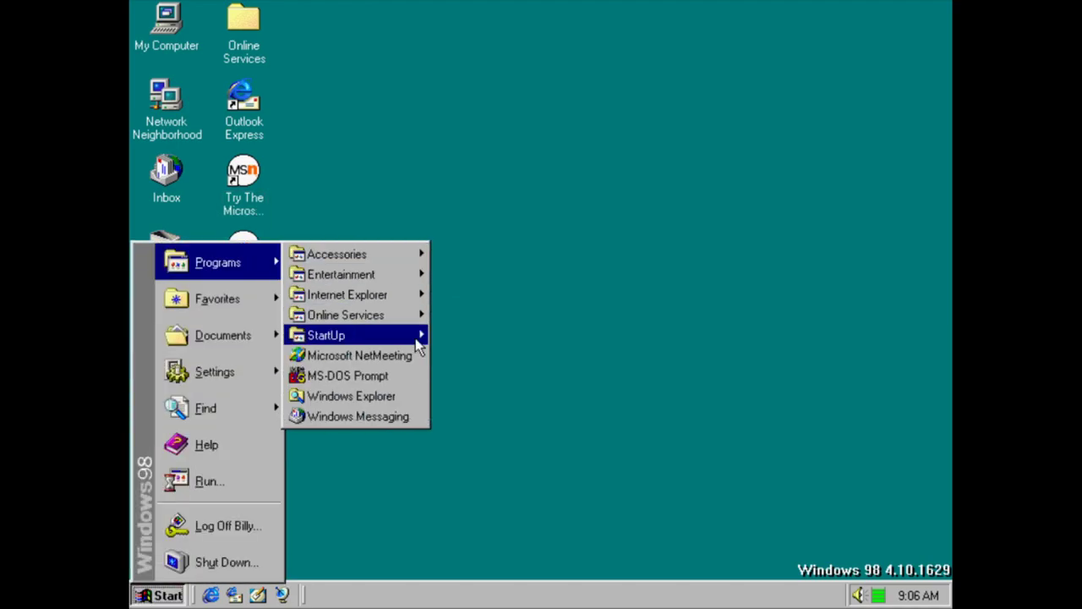
# Launch Microsoft NetMeeting and close it again
pyautogui.click(405, 356)
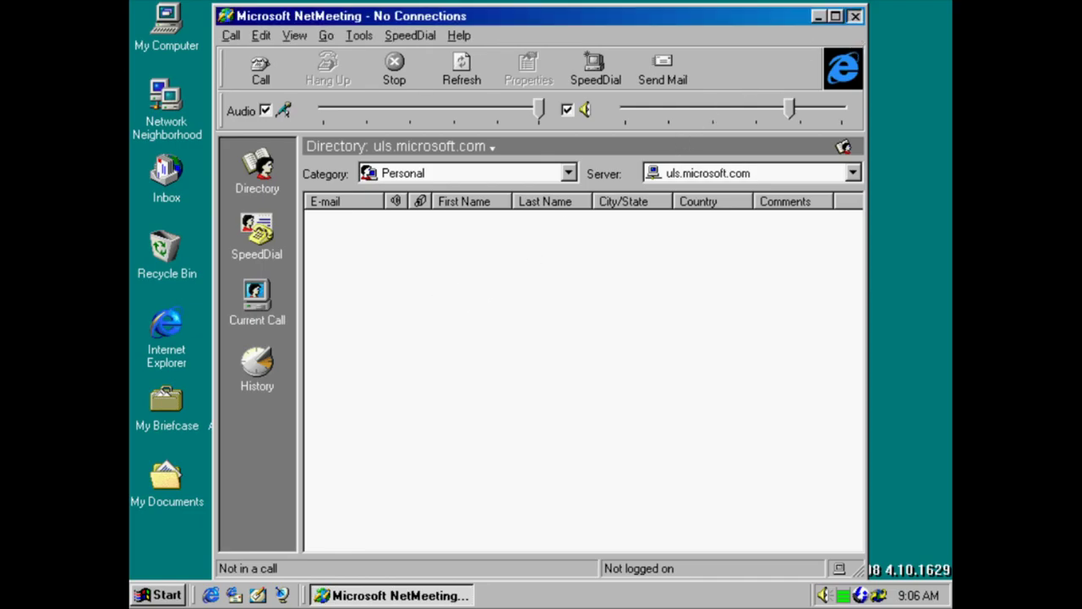
pyautogui.click(855, 15)
pyautogui.press('super')
pyautogui.moveTo(295, 262)
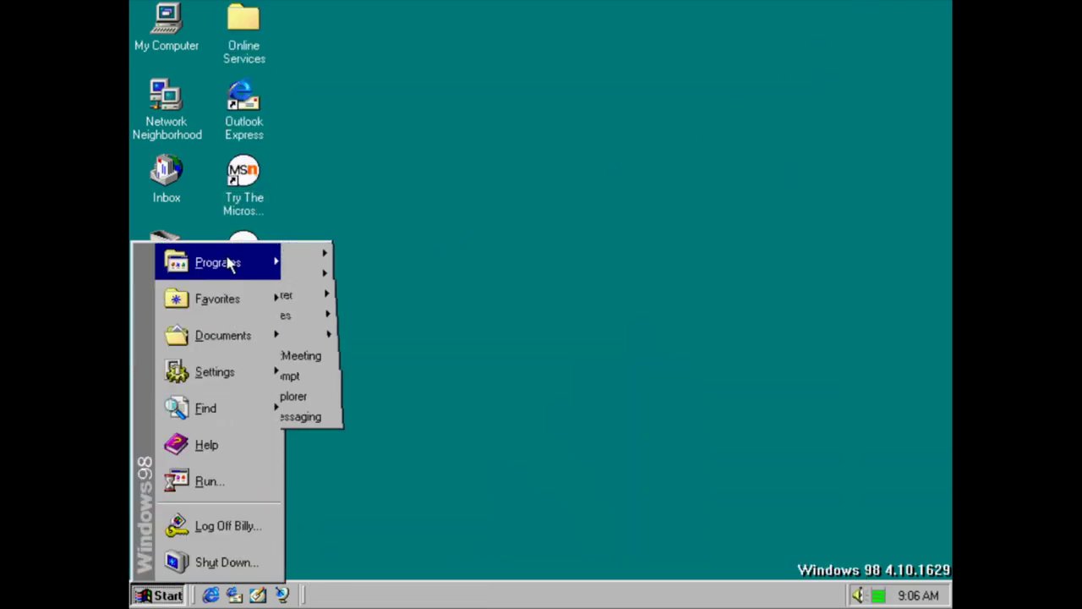
# Open an MS-DOS Prompt and close it with the exit command
pyautogui.click(368, 375)
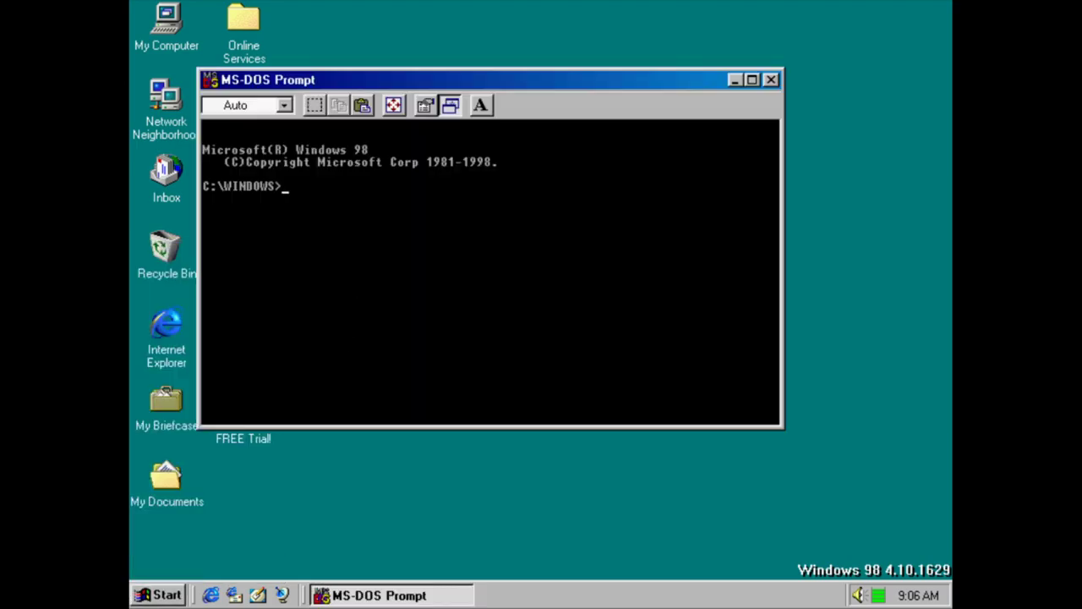
pyautogui.write('\\')
pyautogui.write('ex')
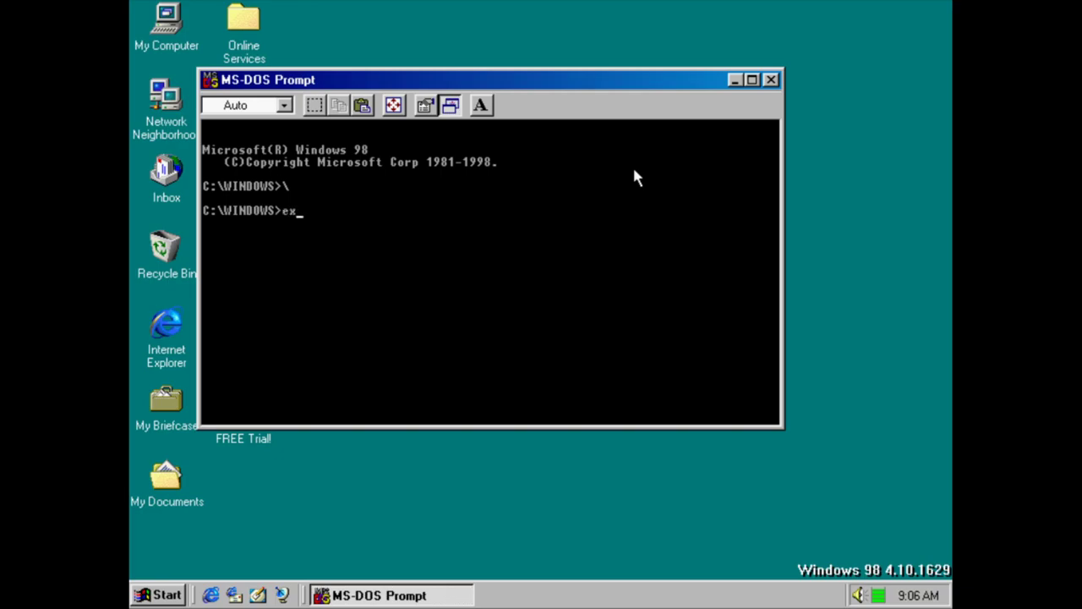
pyautogui.write('it')
pyautogui.press('Return')
pyautogui.hotkey('ctrl', 'Escape')
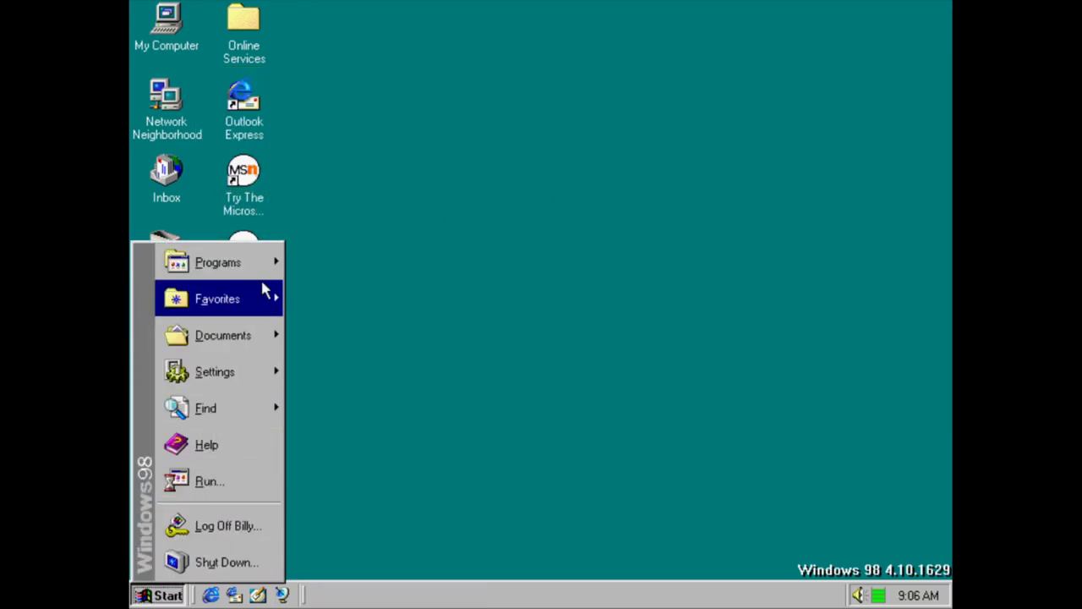
pyautogui.moveTo(255, 261)
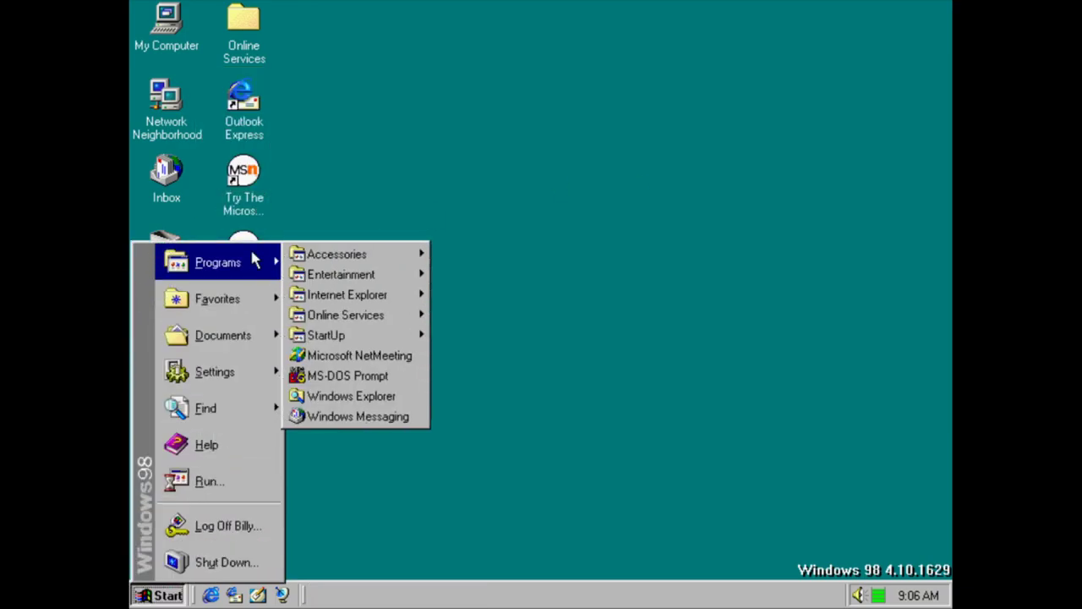
# Open Windows Explorer, view the About Windows 98 information, and close Explorer
pyautogui.click(373, 398)
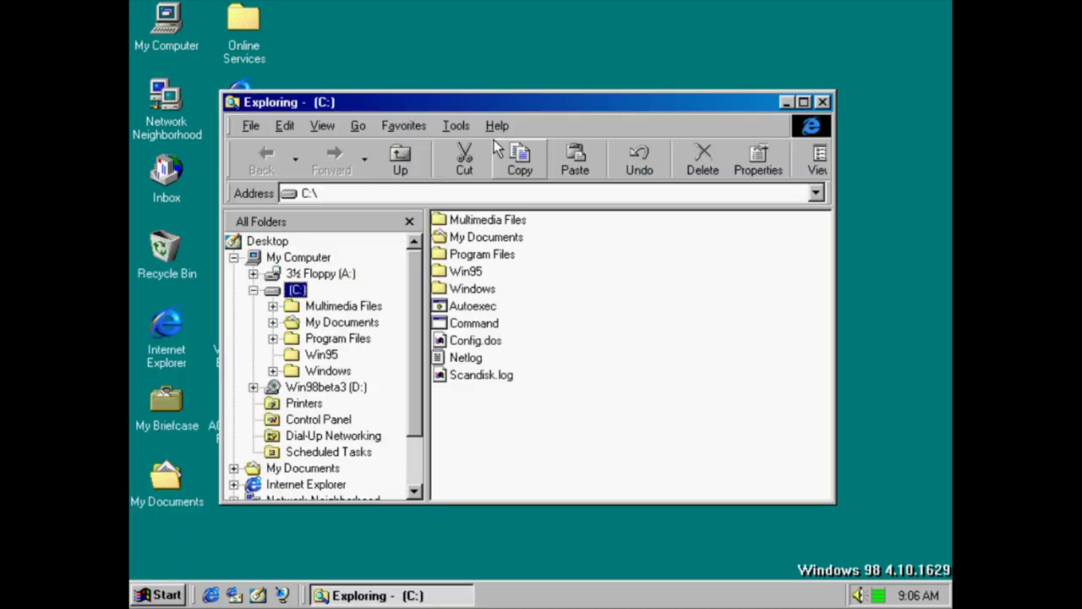
pyautogui.click(497, 125)
pyautogui.click(508, 176)
pyautogui.press('Return')
pyautogui.click(823, 101)
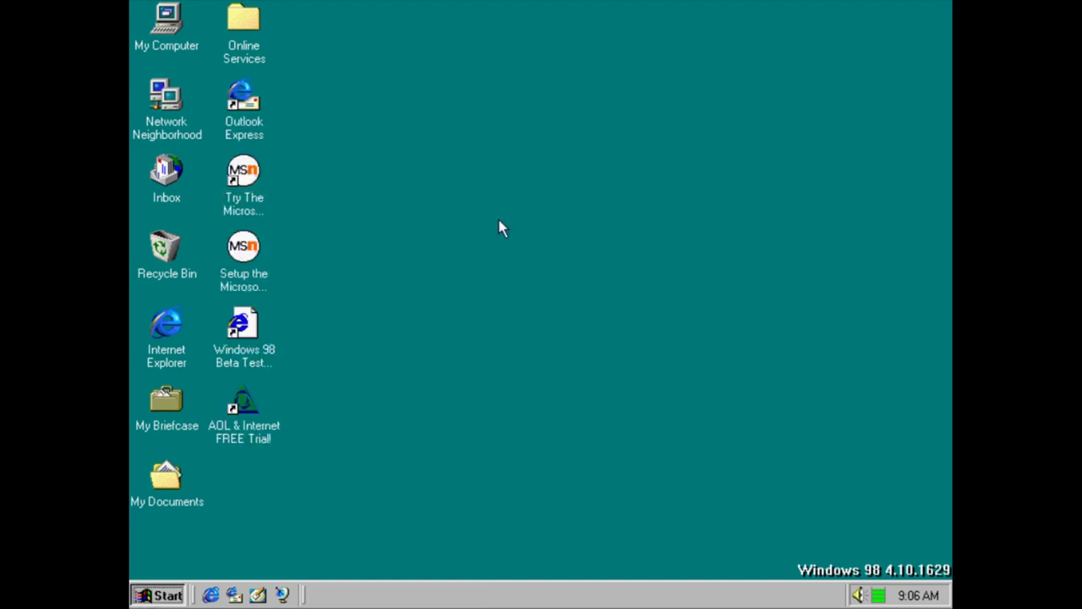
# Abandon the Inbox Setup Wizard and dismiss the no-profiles and could-not-start errors
pyautogui.hotkey('ctrl', 'Escape')
pyautogui.moveTo(273, 261)
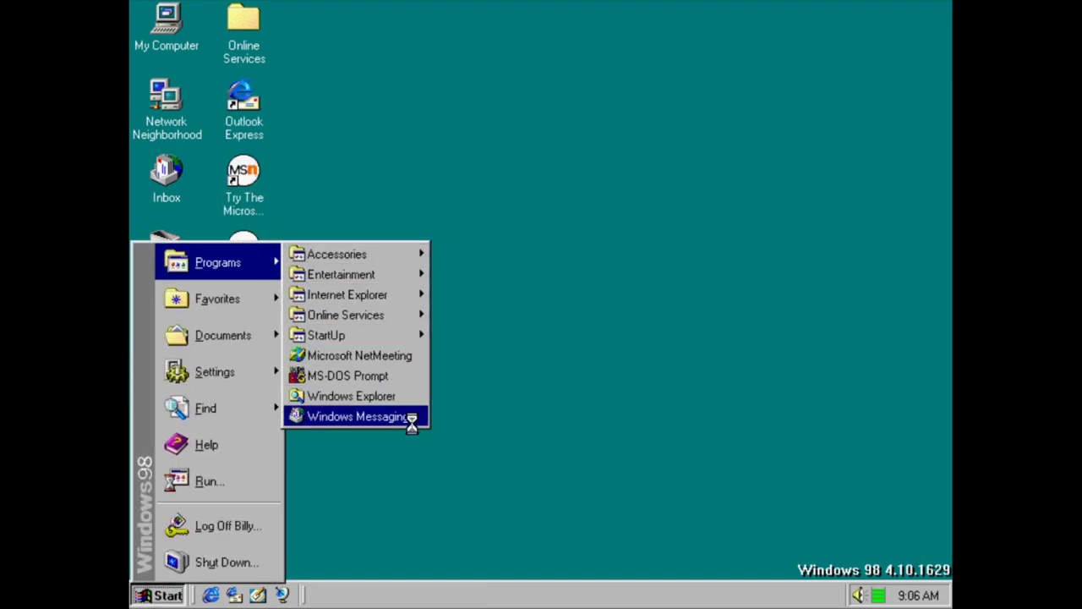
pyautogui.click(659, 375)
pyautogui.click(500, 346)
pyautogui.click(507, 345)
pyautogui.click(514, 348)
# Open the Microsoft Channel Guide from Favorites > Channels and dismiss the cannot-open-site error
pyautogui.hotkey('ctrl', 'Escape')
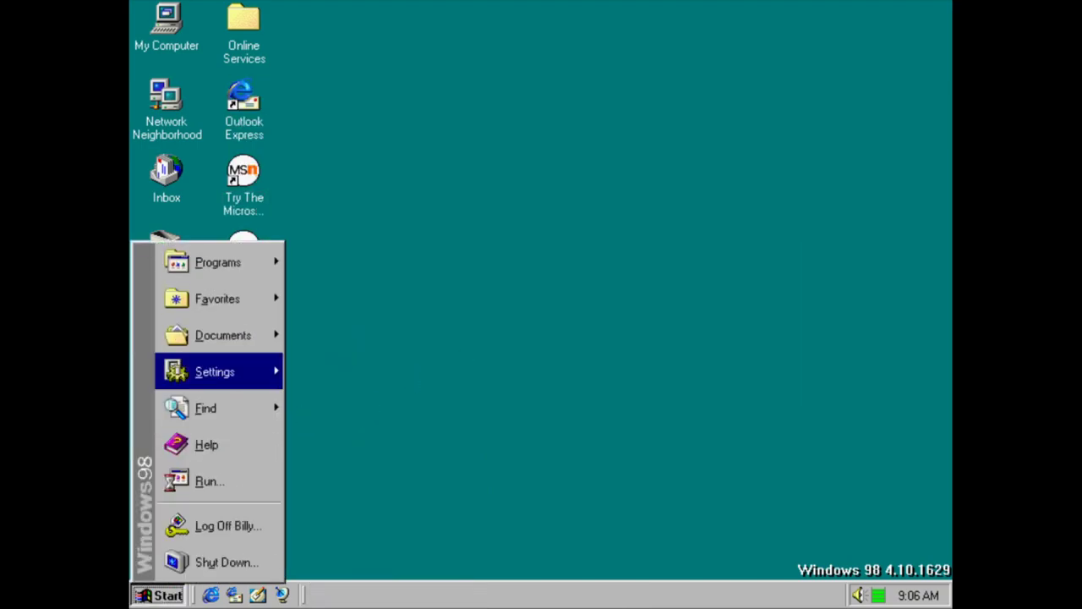
pyautogui.moveTo(203, 306)
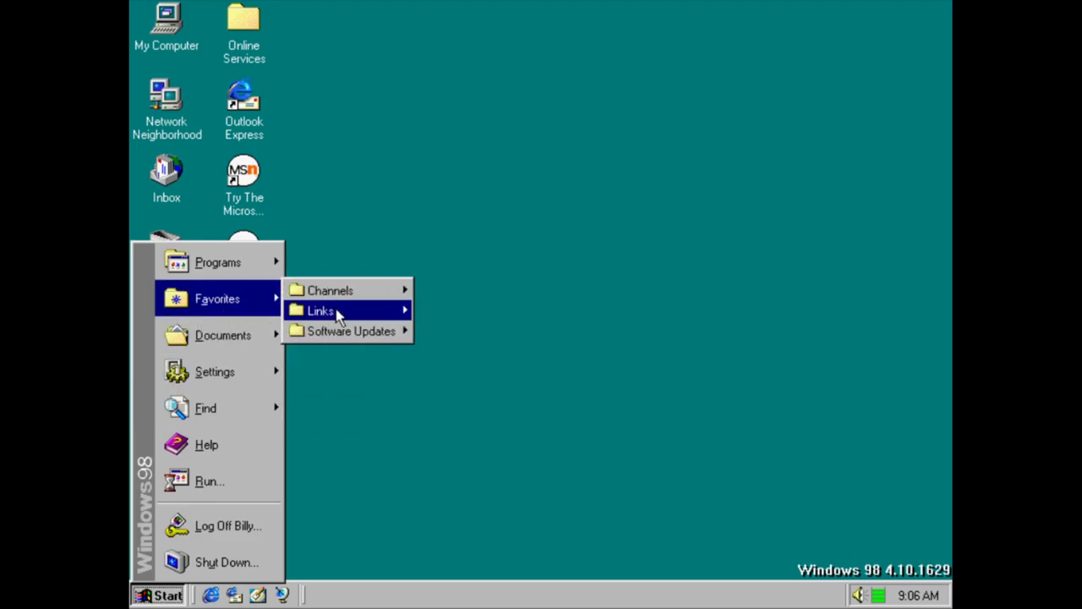
pyautogui.moveTo(358, 296)
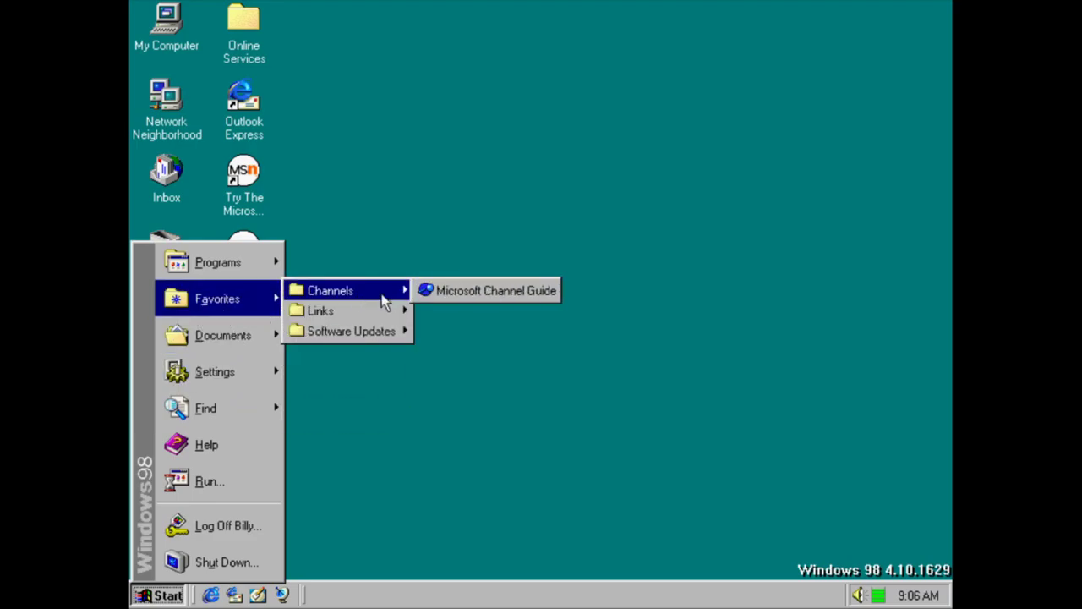
pyautogui.moveTo(497, 299)
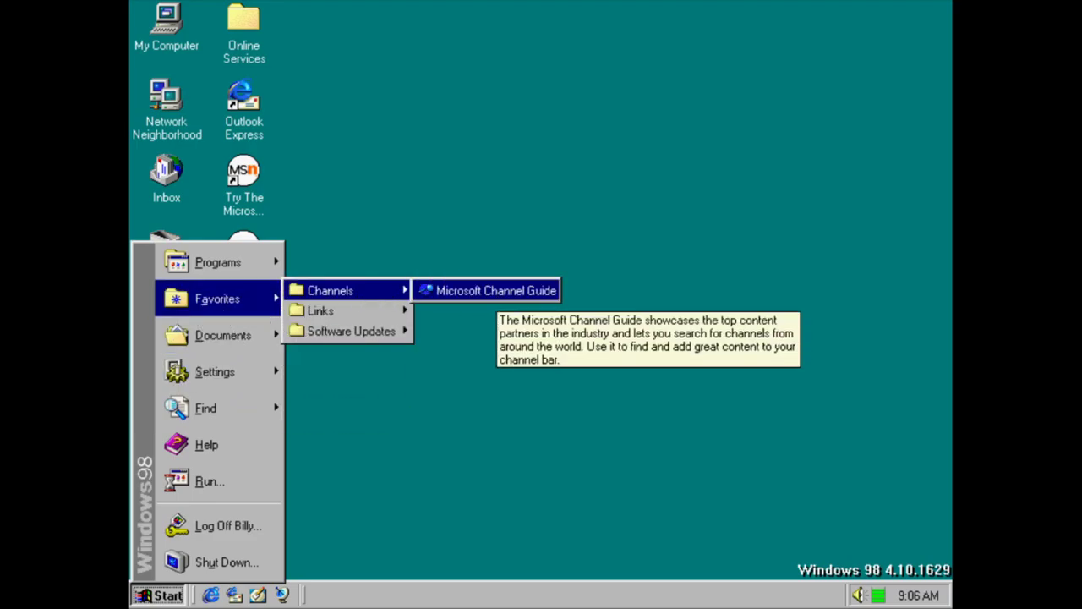
pyautogui.click(498, 298)
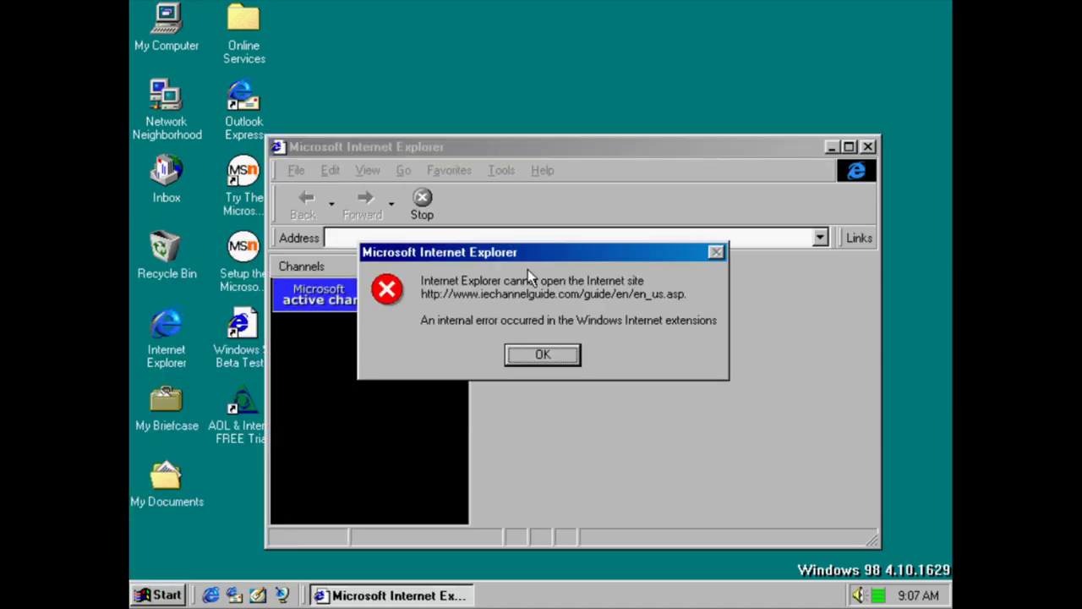
pyautogui.press('Return')
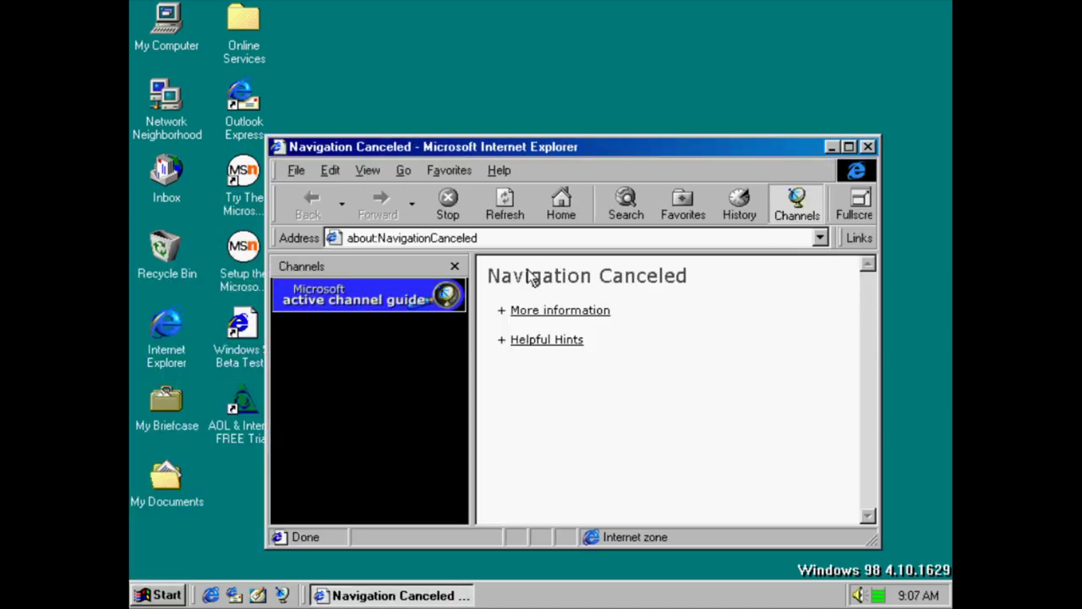
# View the About Internet Explorer information, close the browser, and reopen Start
pyautogui.click(499, 170)
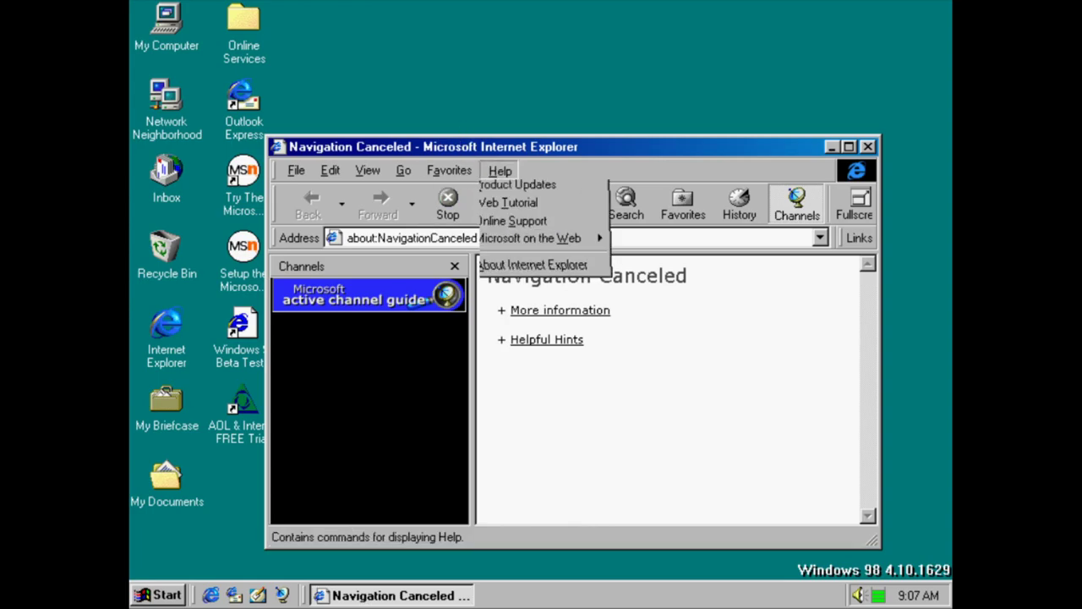
pyautogui.click(499, 283)
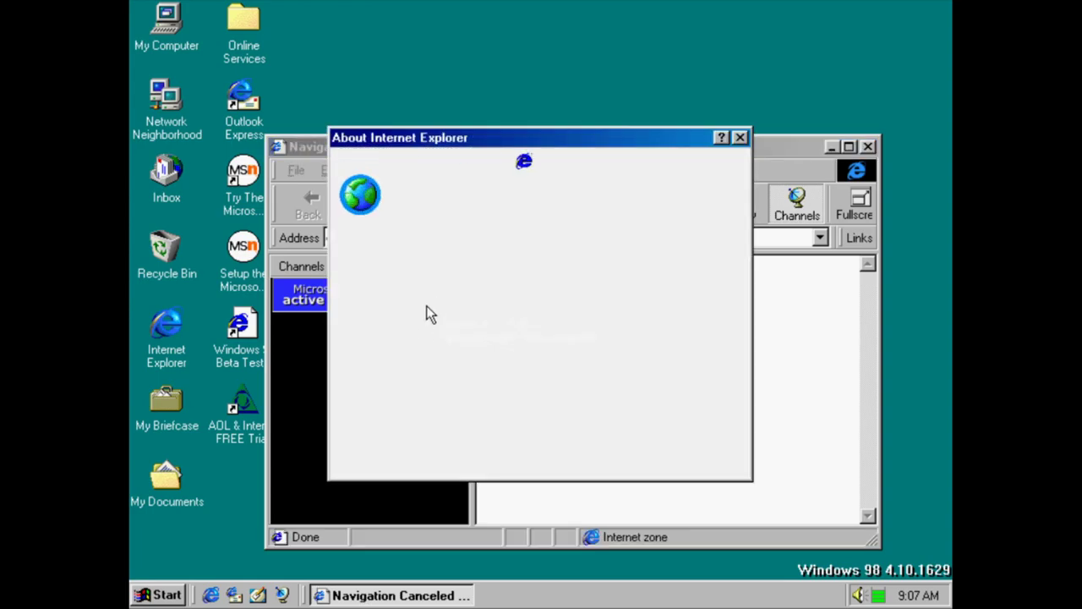
pyautogui.press('Return')
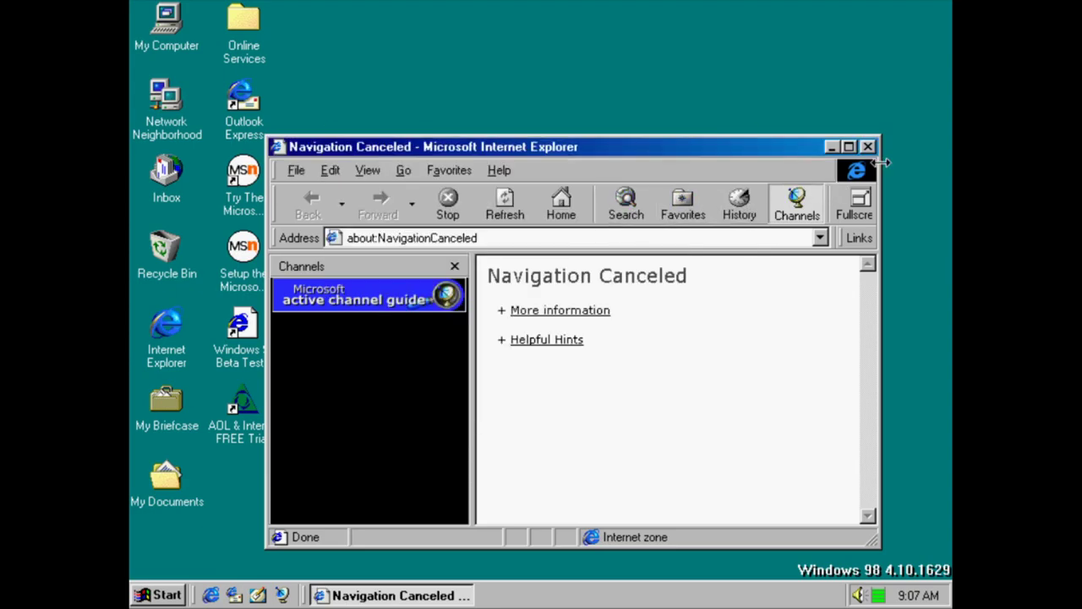
pyautogui.click(868, 146)
pyautogui.click(157, 596)
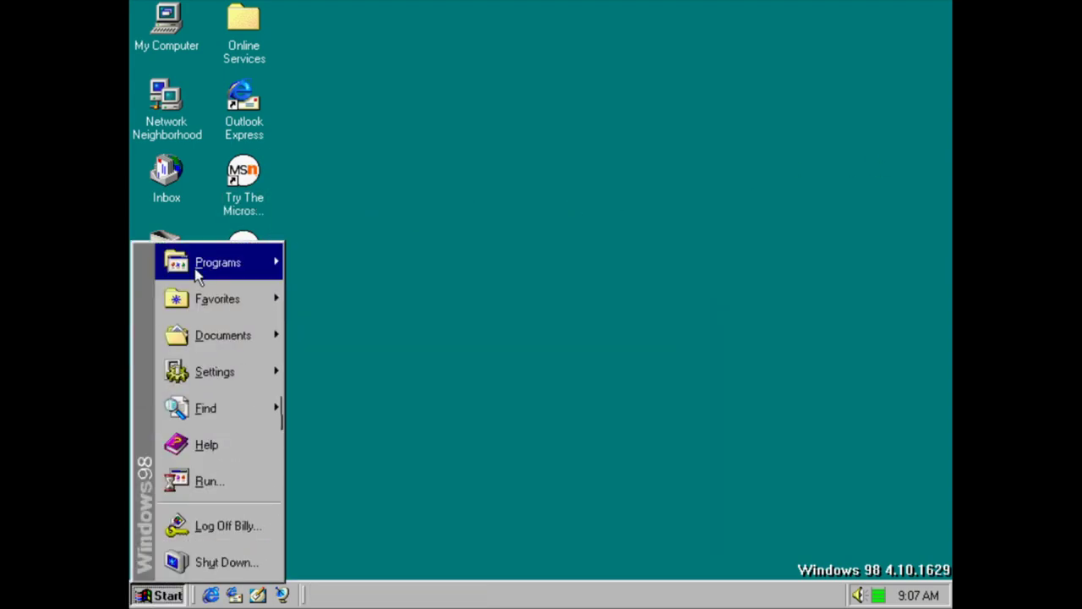
pyautogui.moveTo(196, 277)
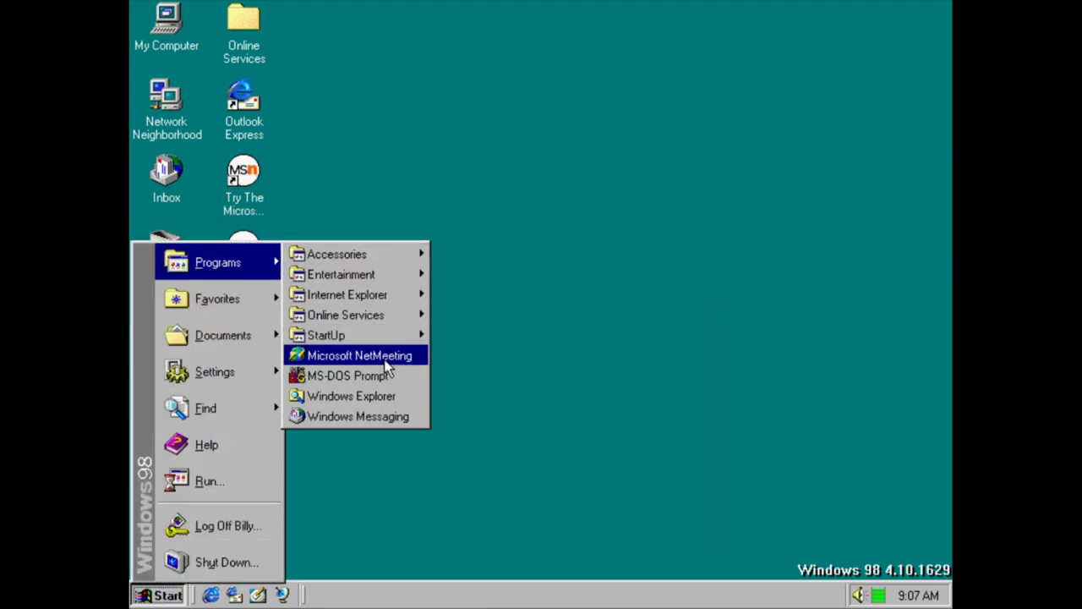
pyautogui.moveTo(349, 314)
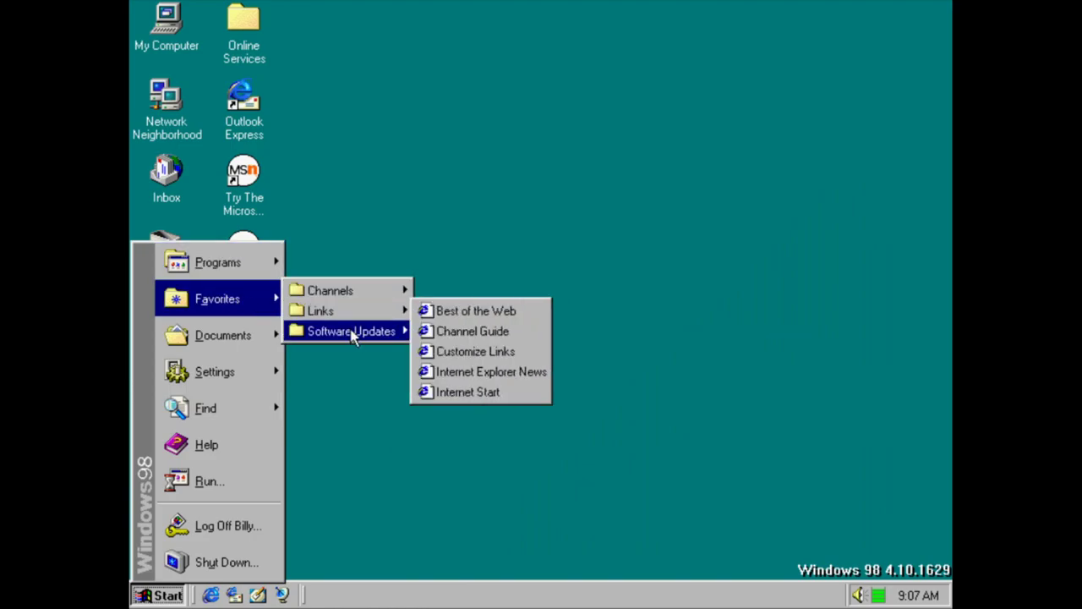
pyautogui.moveTo(353, 335)
pyautogui.moveTo(263, 337)
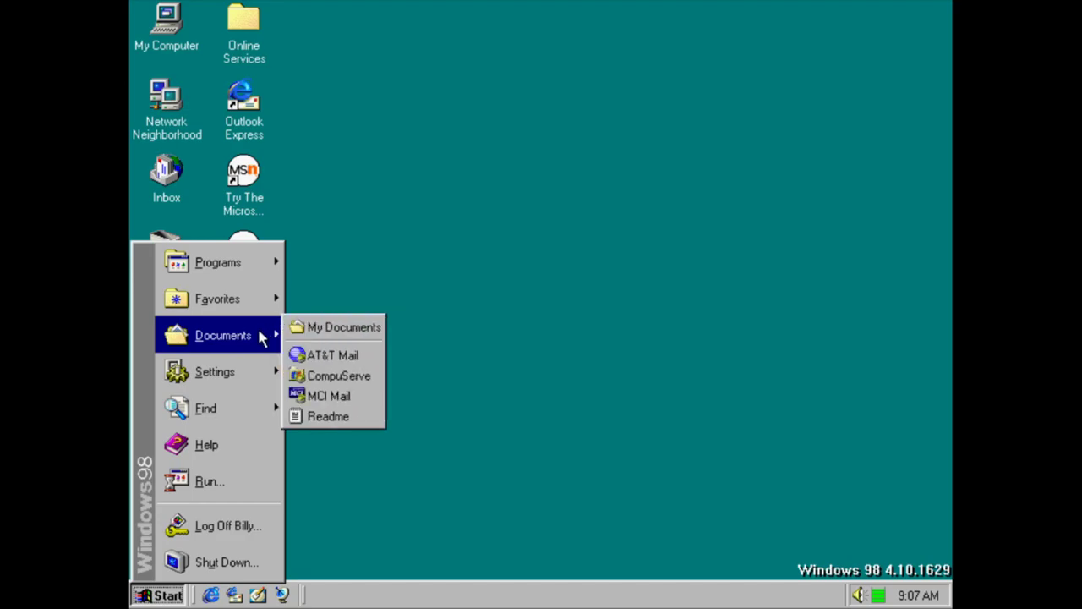
pyautogui.click(330, 354)
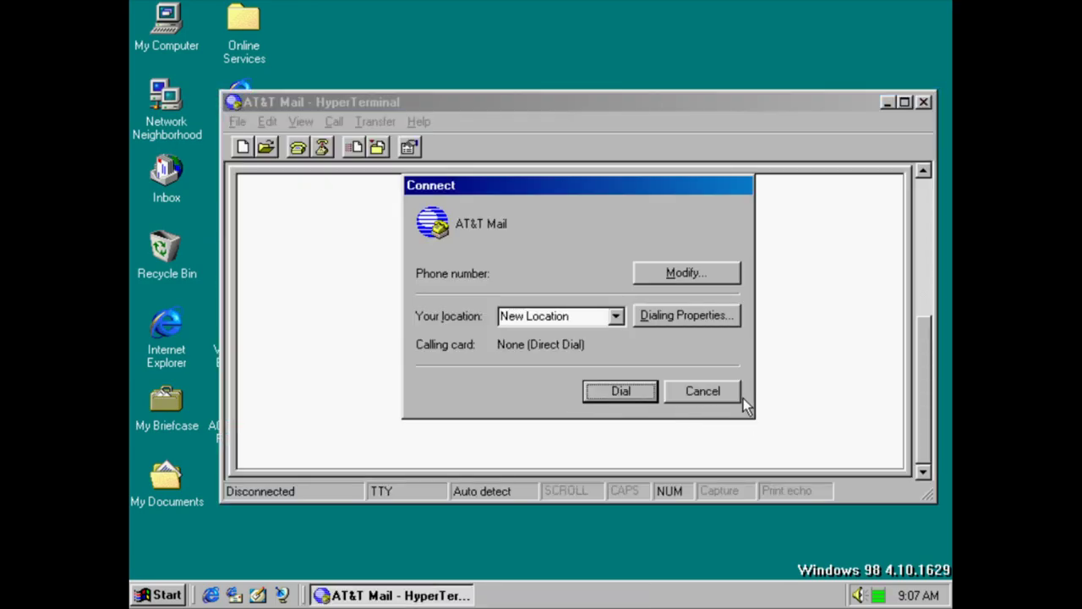
pyautogui.click(739, 397)
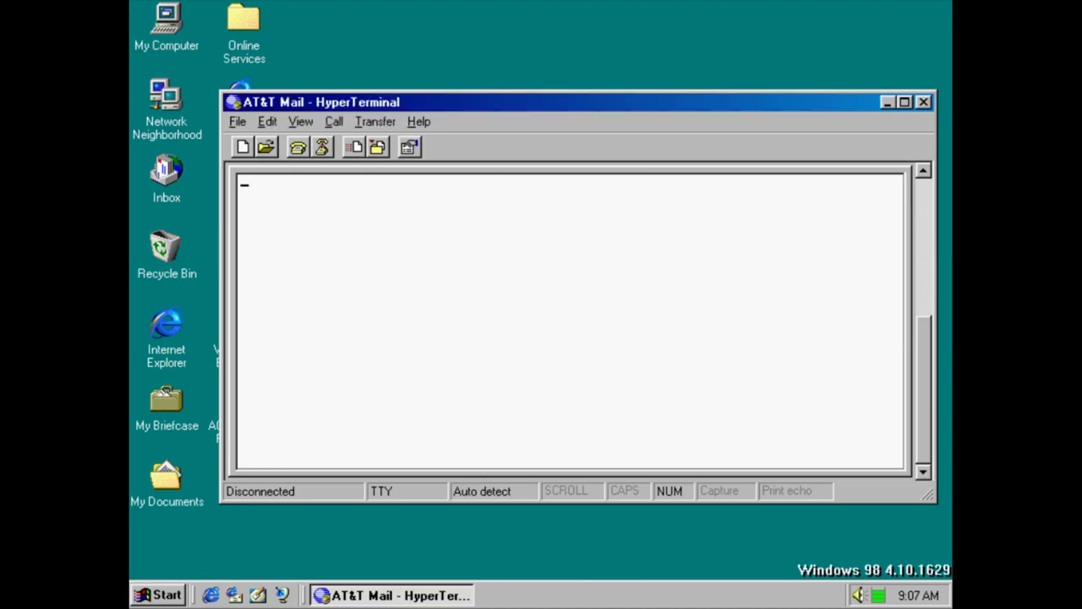
pyautogui.press('Return')
pyautogui.click(924, 101)
pyautogui.hotkey('ctrl', 'Escape')
pyautogui.moveTo(242, 341)
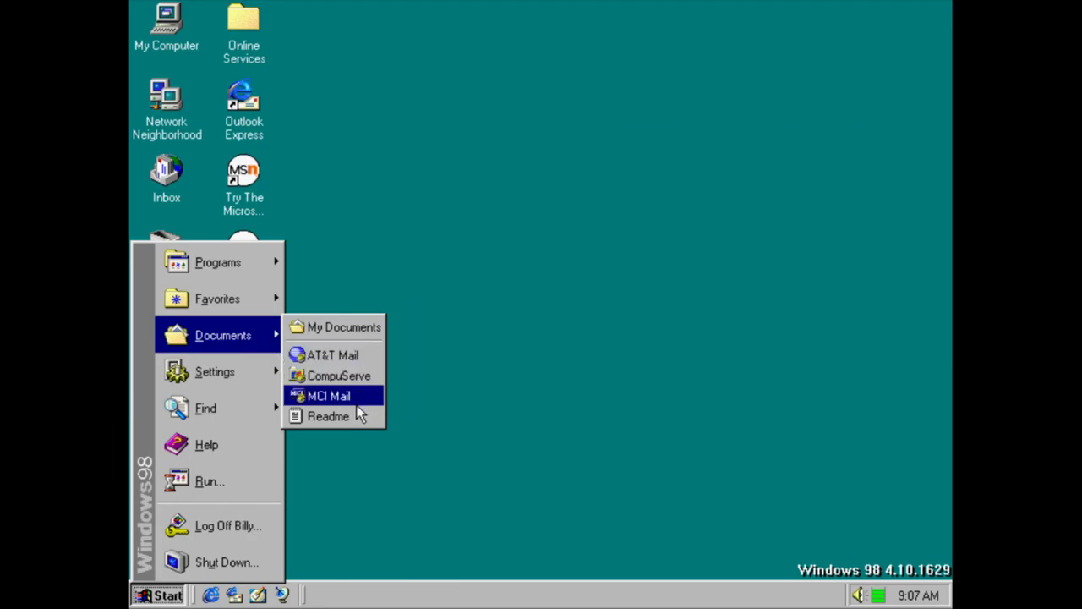
pyautogui.click(355, 416)
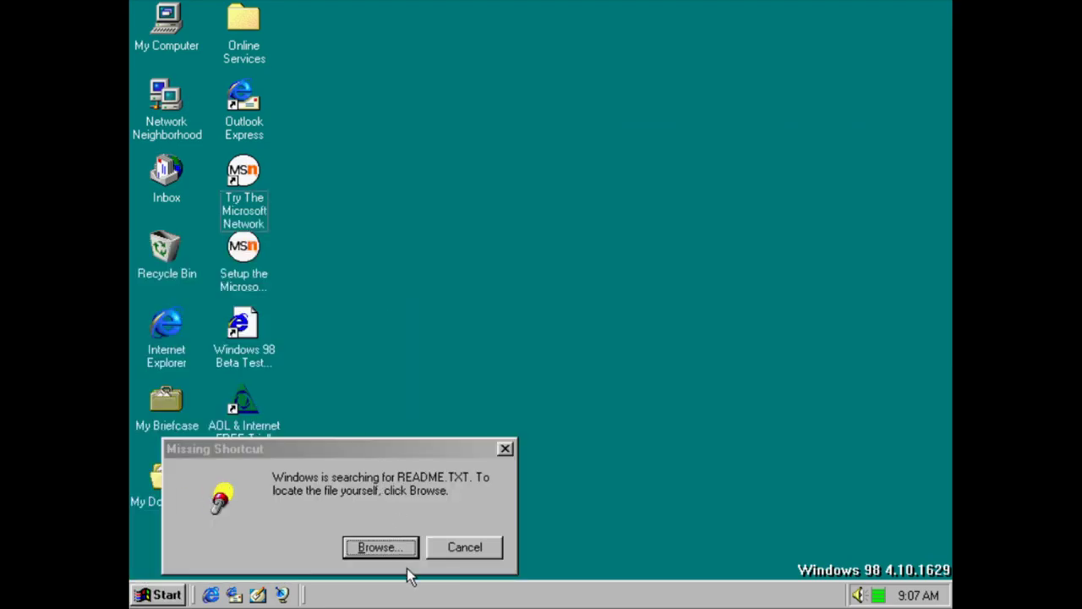
pyautogui.click(466, 547)
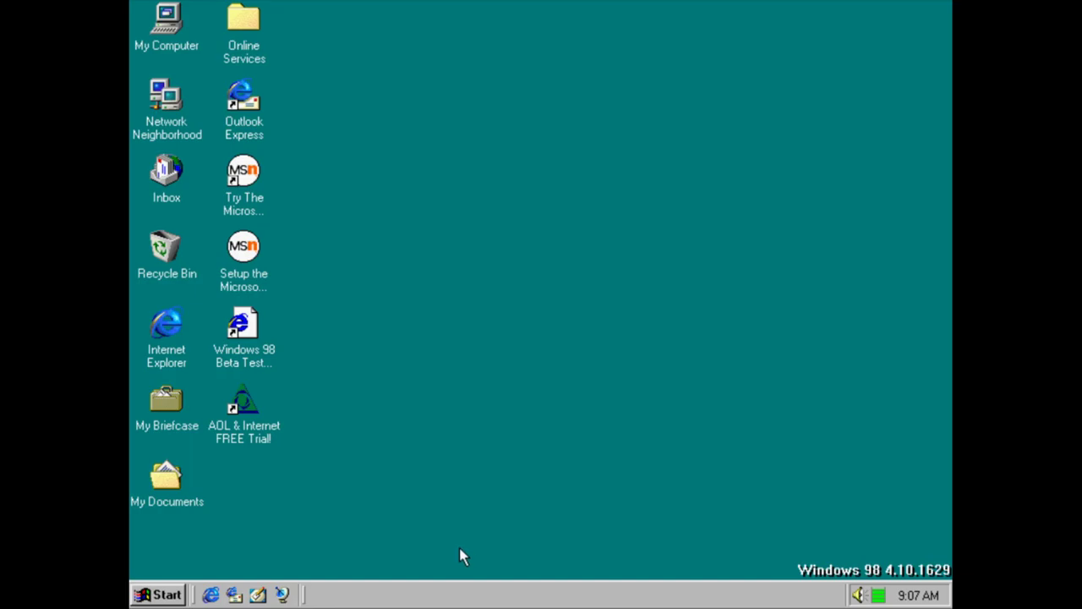
pyautogui.press('super')
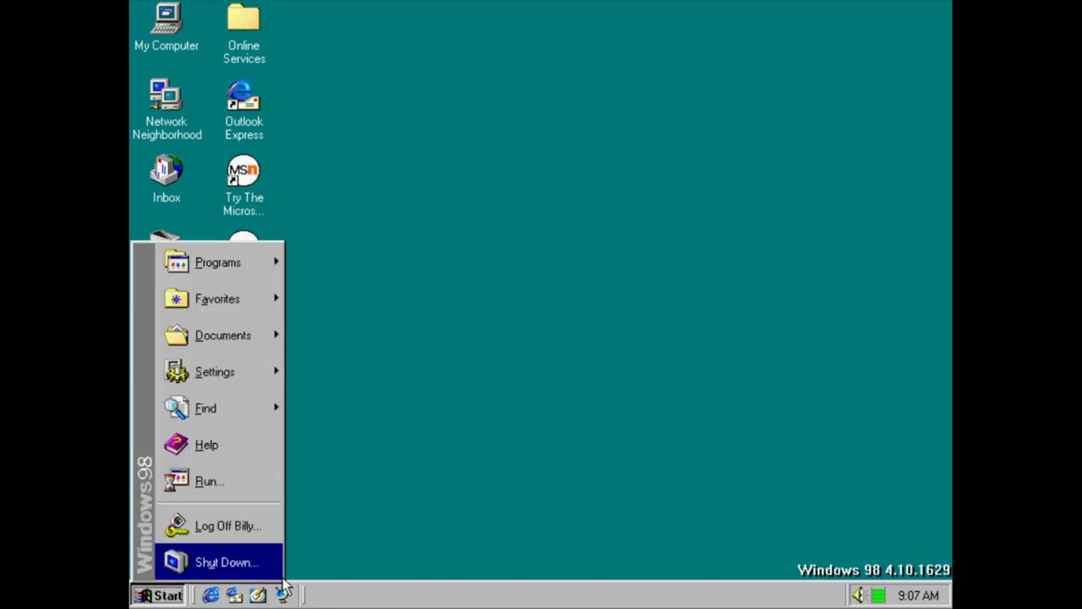
# Choose Shut down in the Shut Down Windows dialog and confirm with OK
pyautogui.click(271, 572)
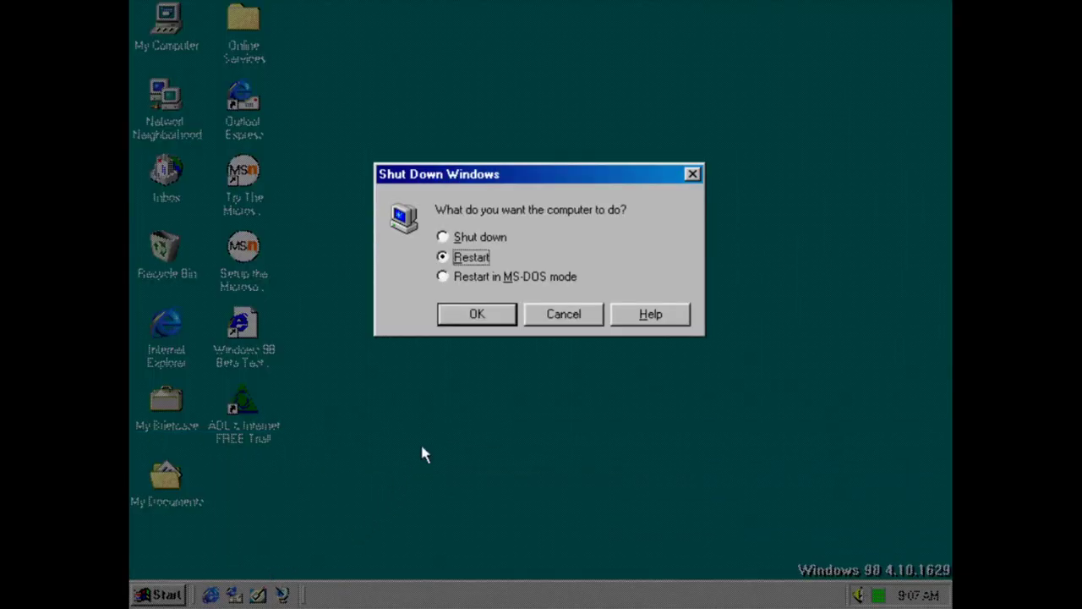
pyautogui.click(474, 238)
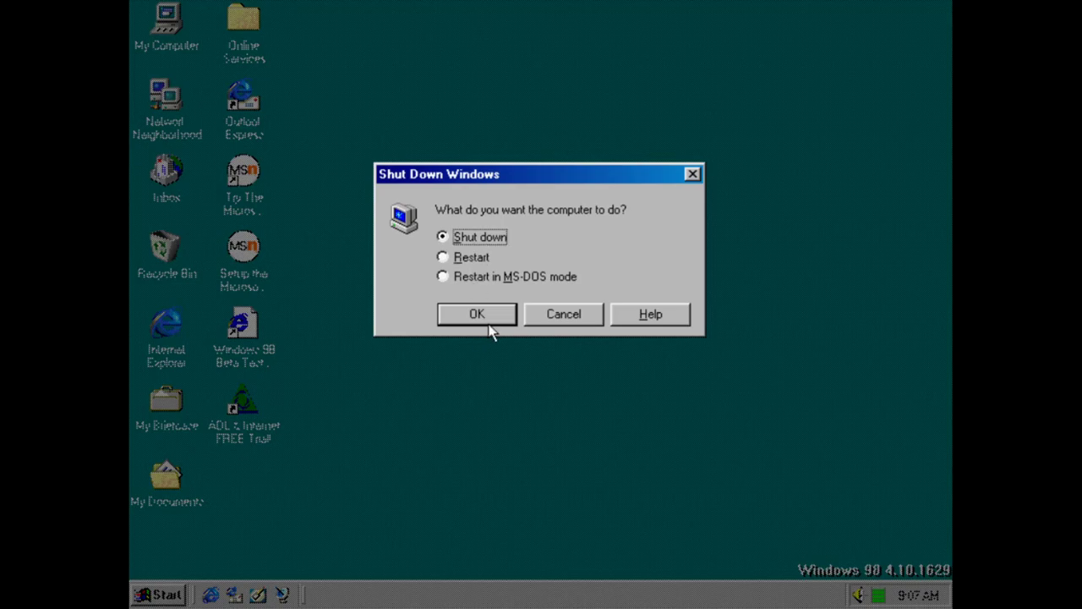
pyautogui.click(488, 321)
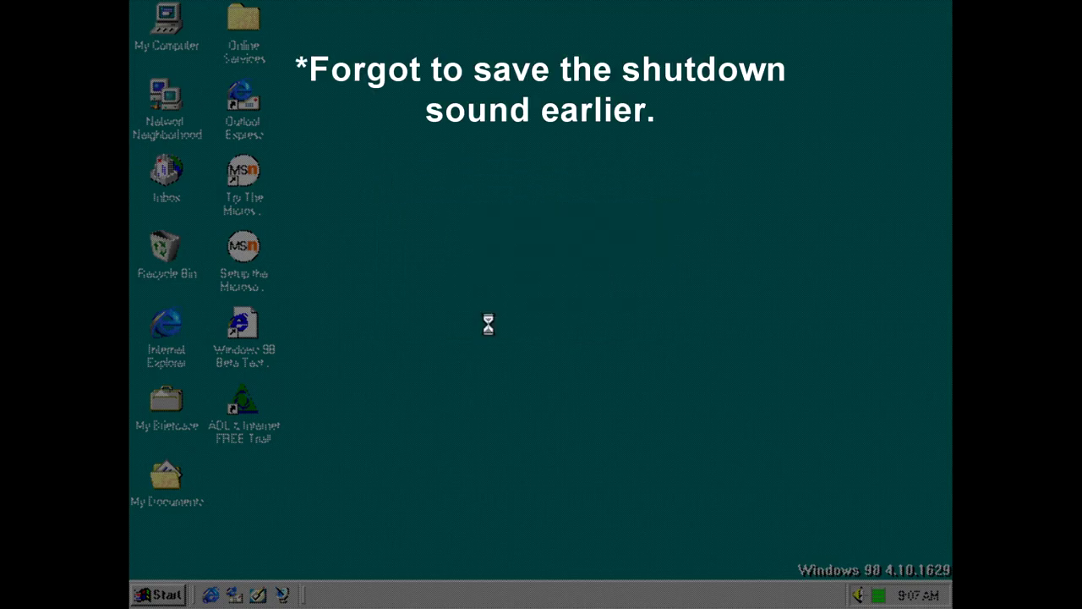